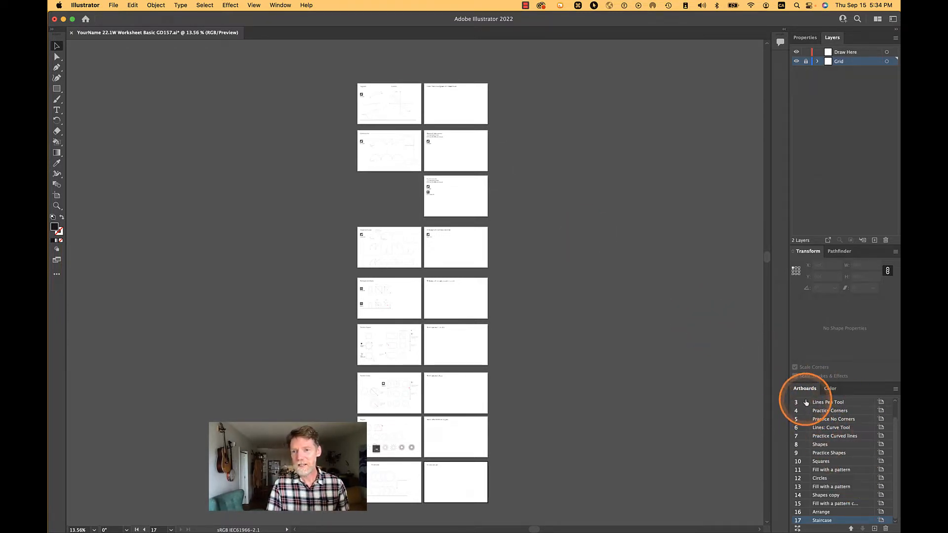
scroll(814, 425, up, 2)
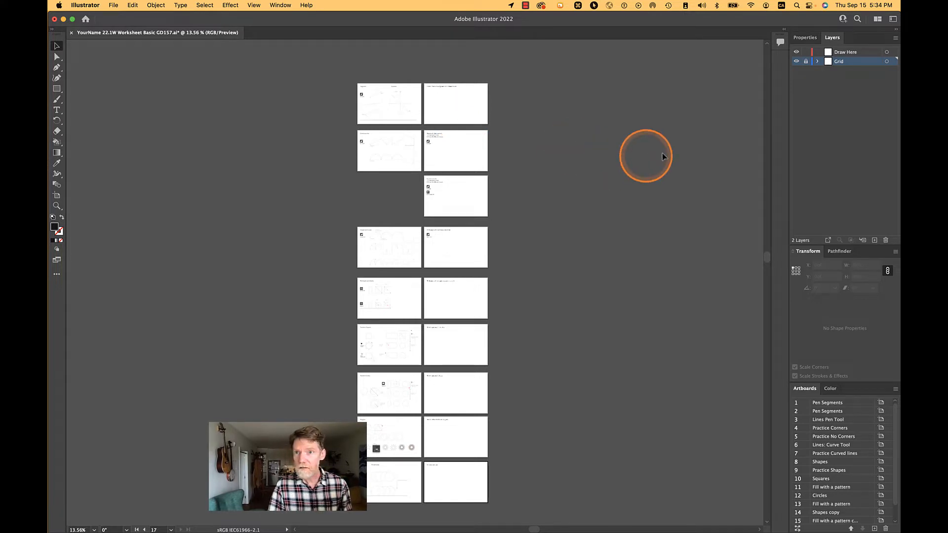
click(834, 151)
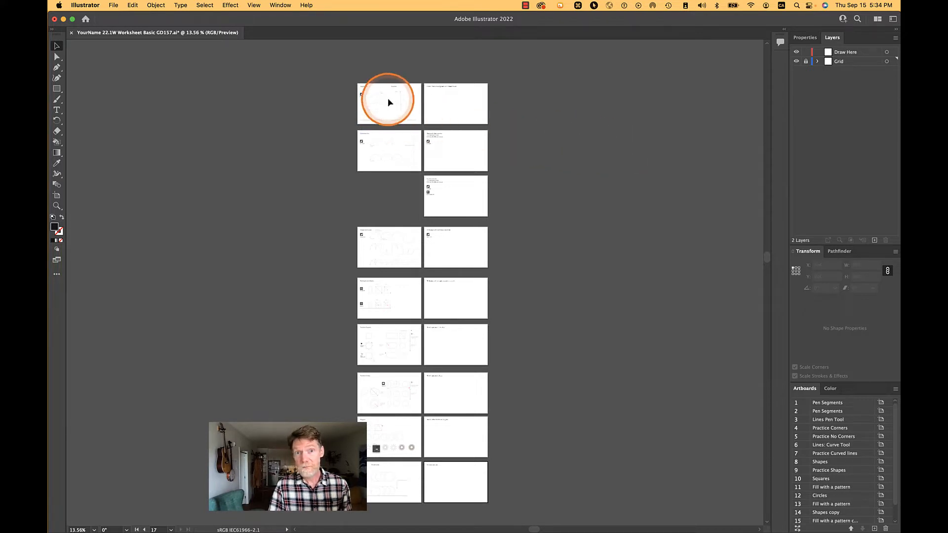
Step: Save the worksheet document
click(109, 4)
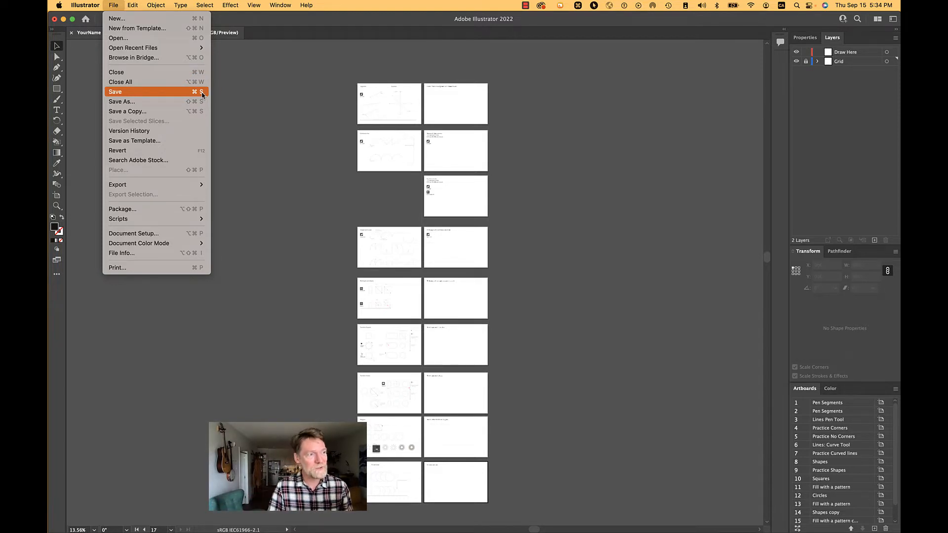
click(314, 115)
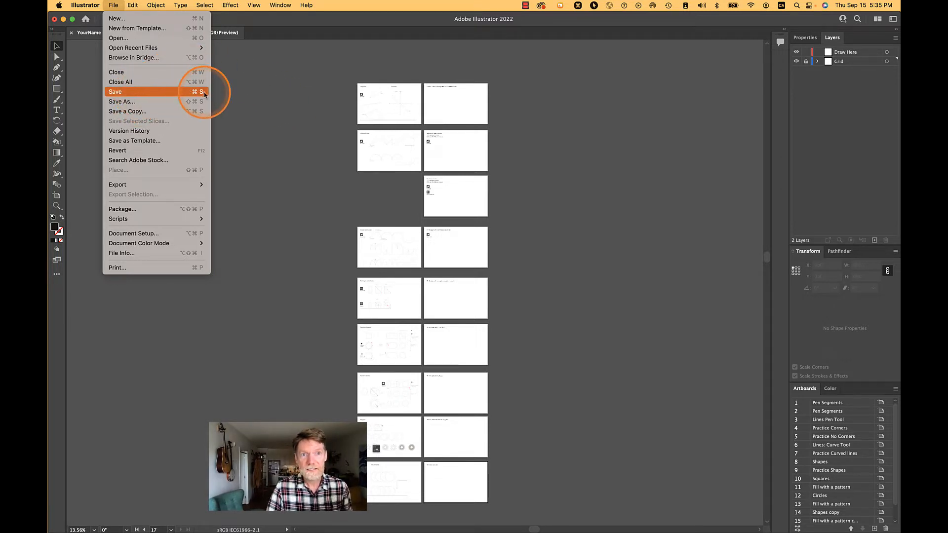
click(332, 85)
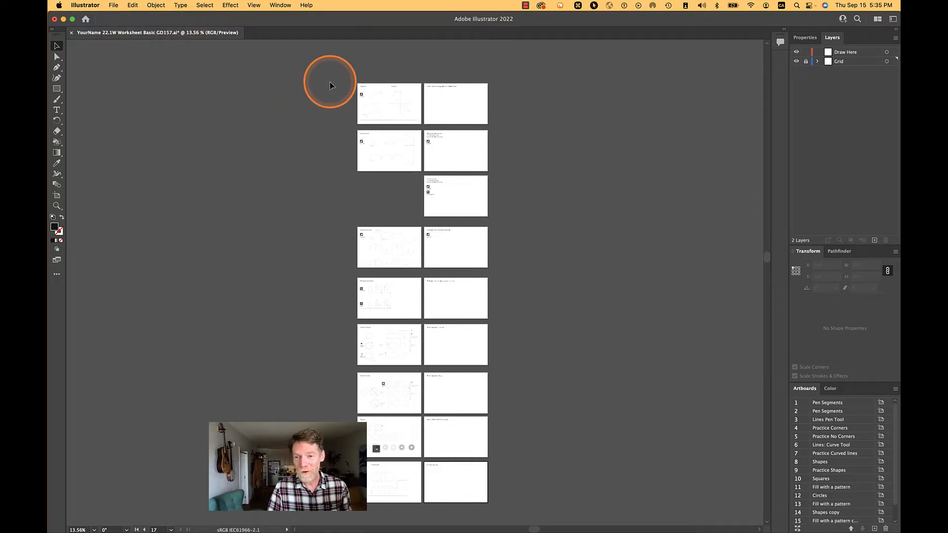
key(super+s)
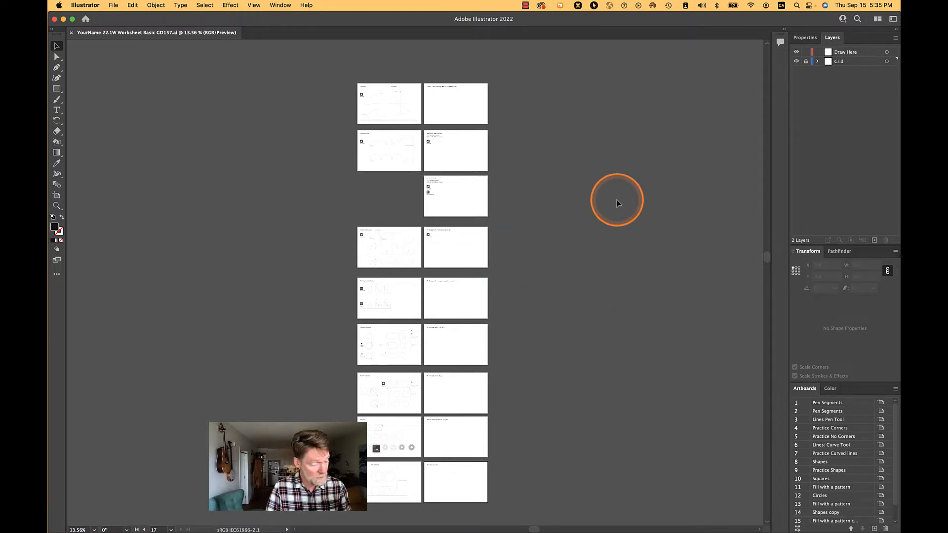
Step: Undo the last layer options change, redo it, and undo it once more
key(super+z)
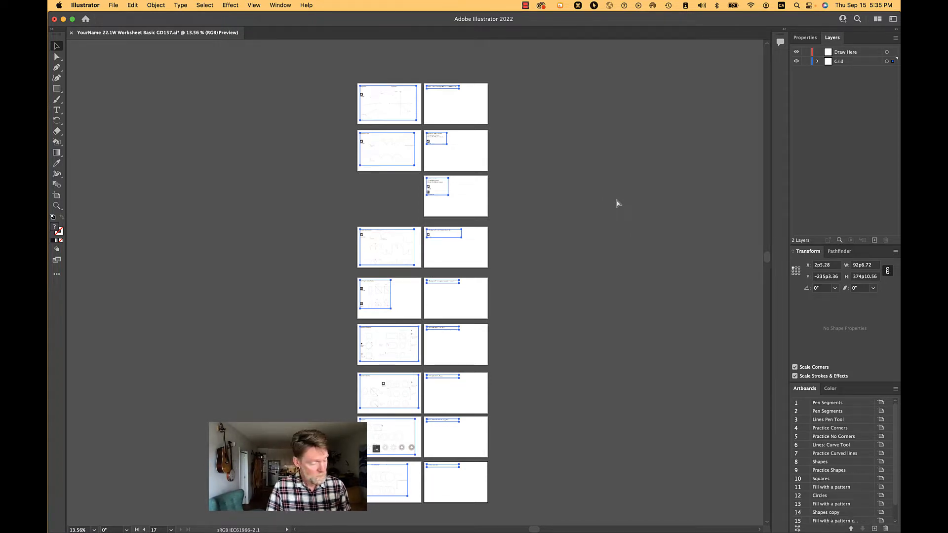
key(super+z)
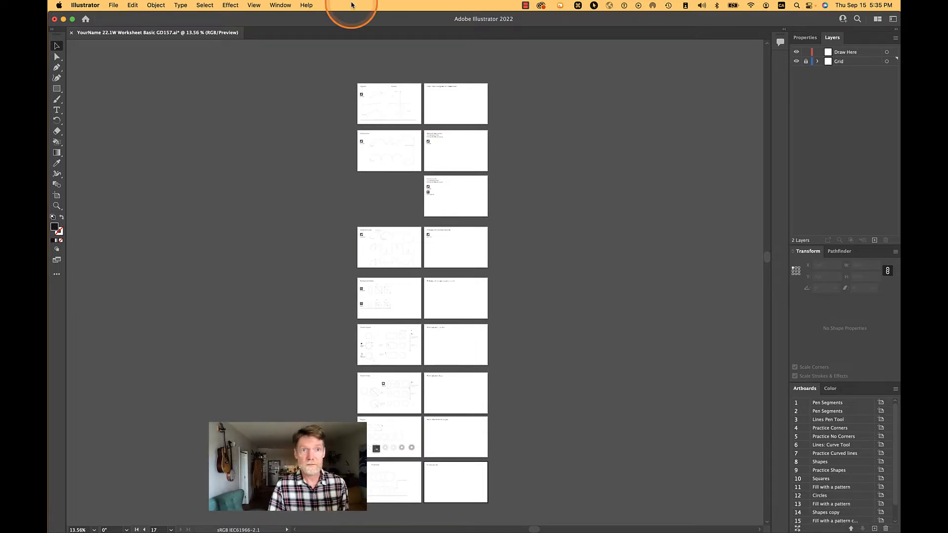
click(151, 5)
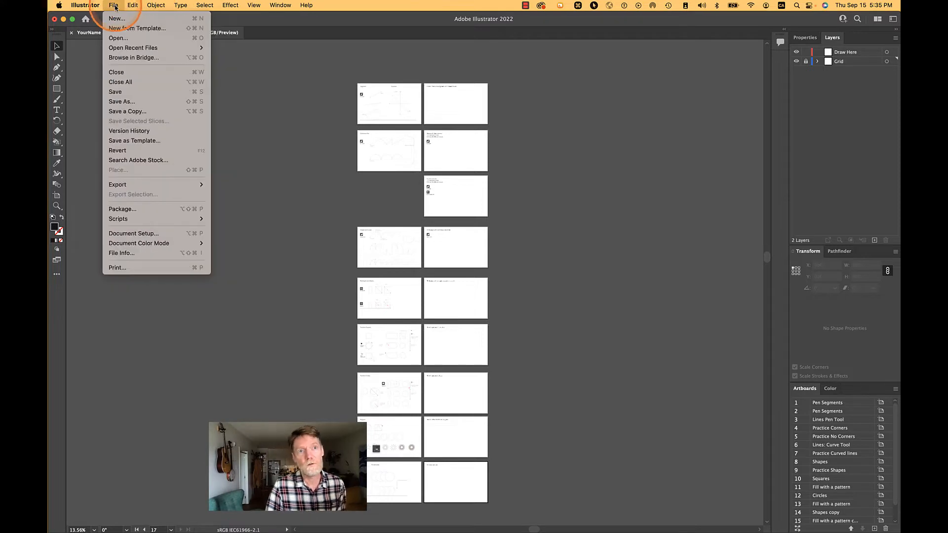
mouse_move(128, 5)
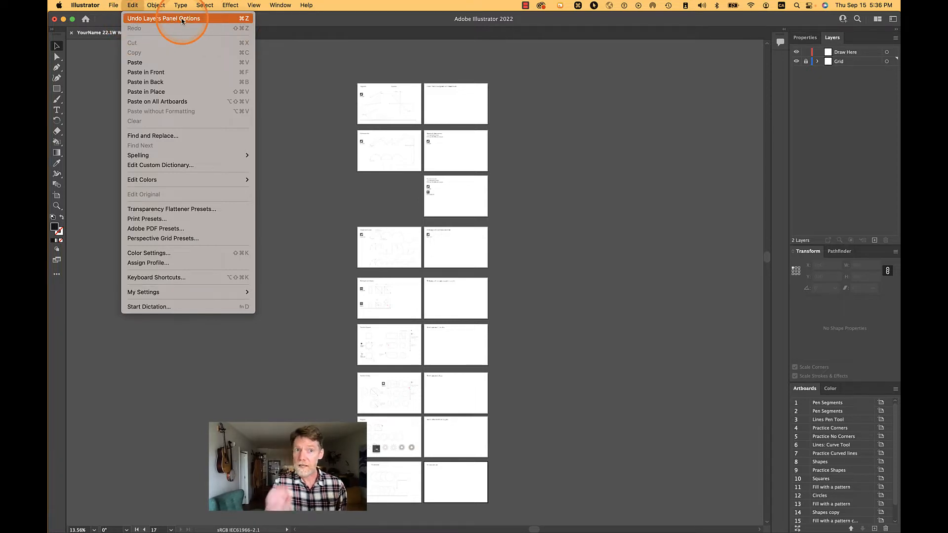
click(220, 20)
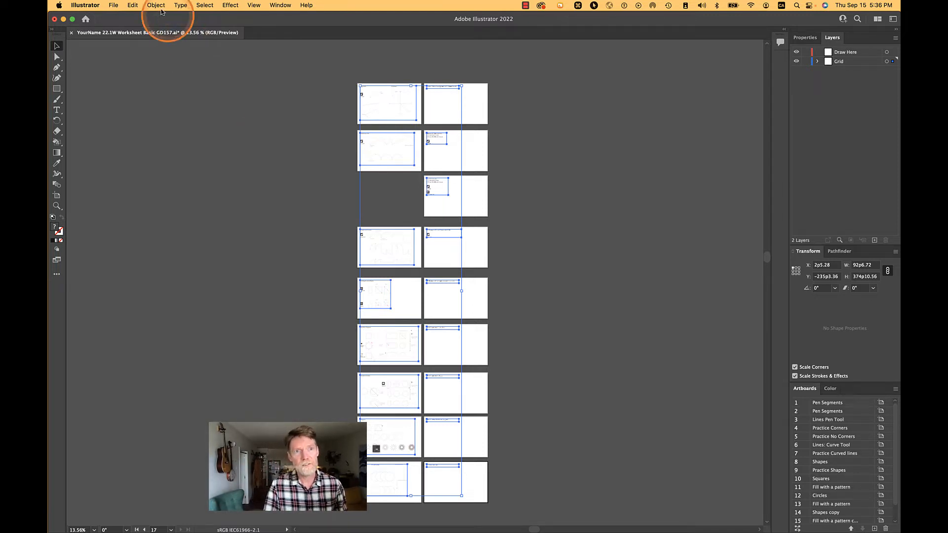
Step: Undo the Rasterize operation and redo every undone change up to the layer options change
click(134, 5)
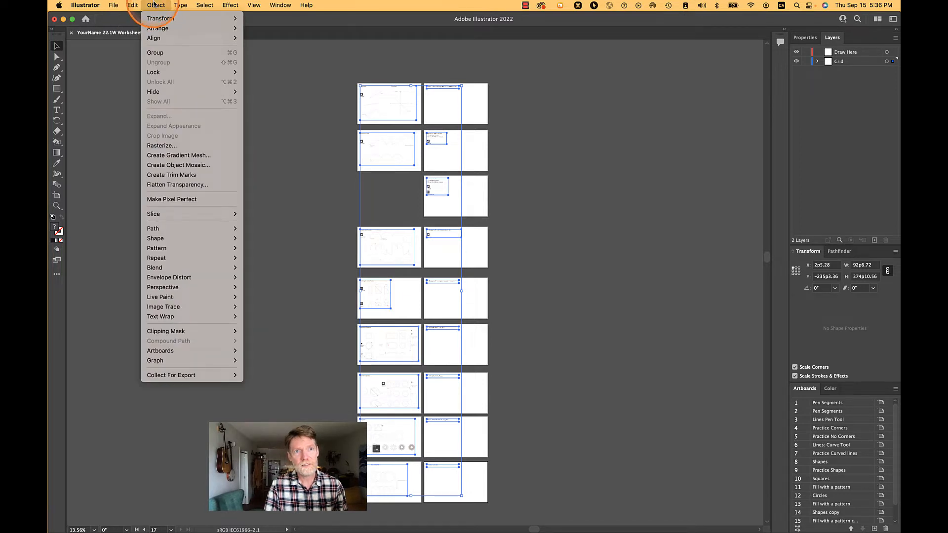
click(114, 5)
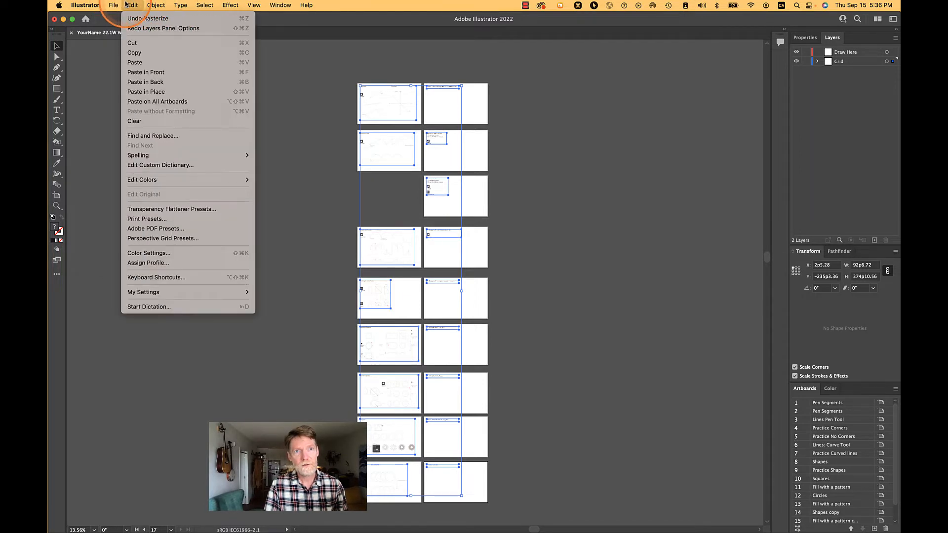
mouse_move(163, 3)
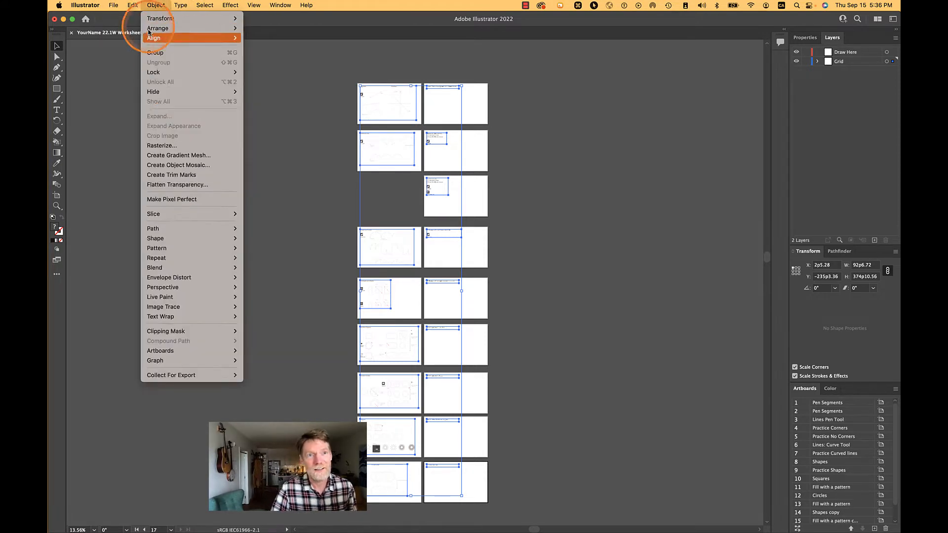
mouse_move(133, 5)
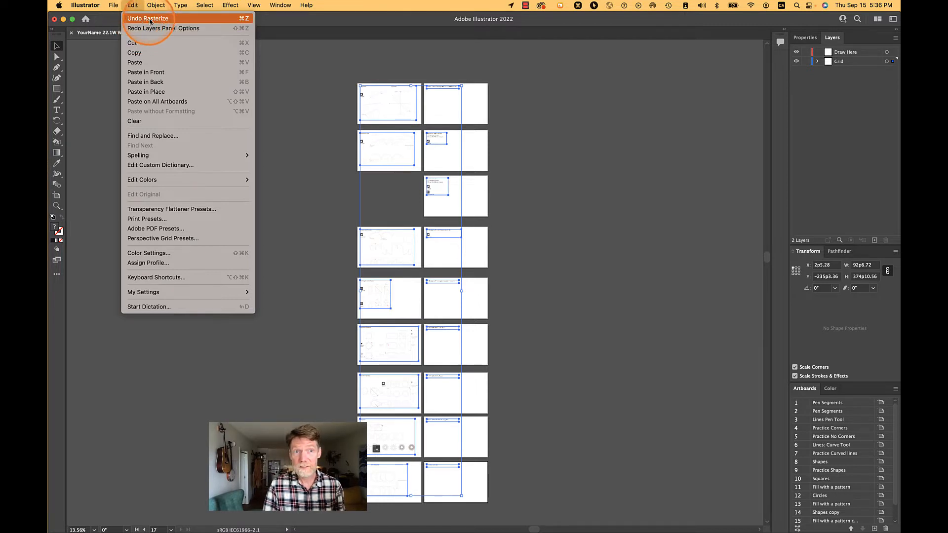
click(144, 5)
click(133, 5)
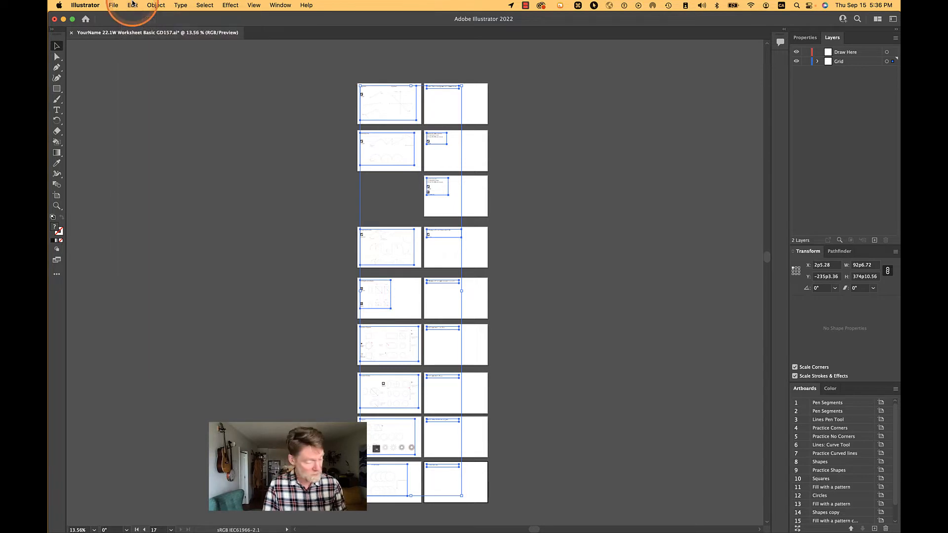
key(super+z)
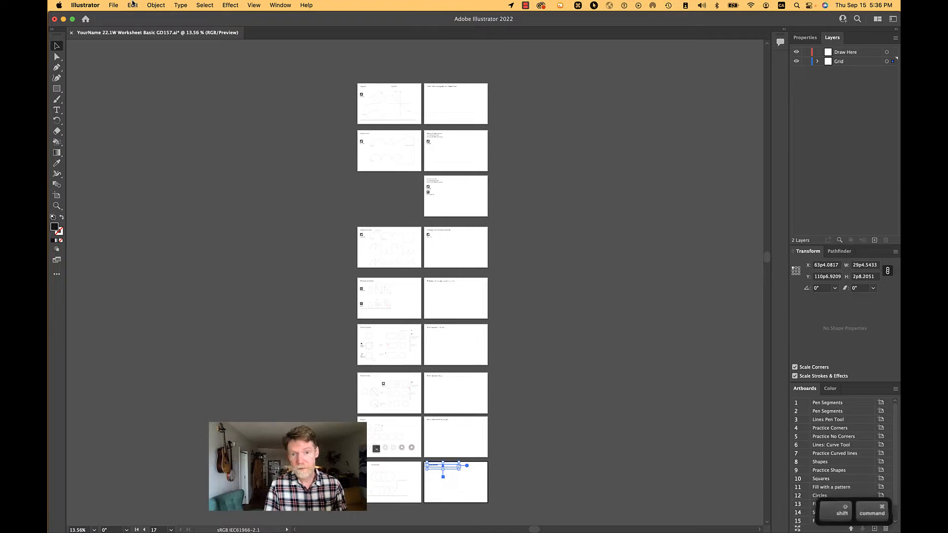
key(super+shift+z)
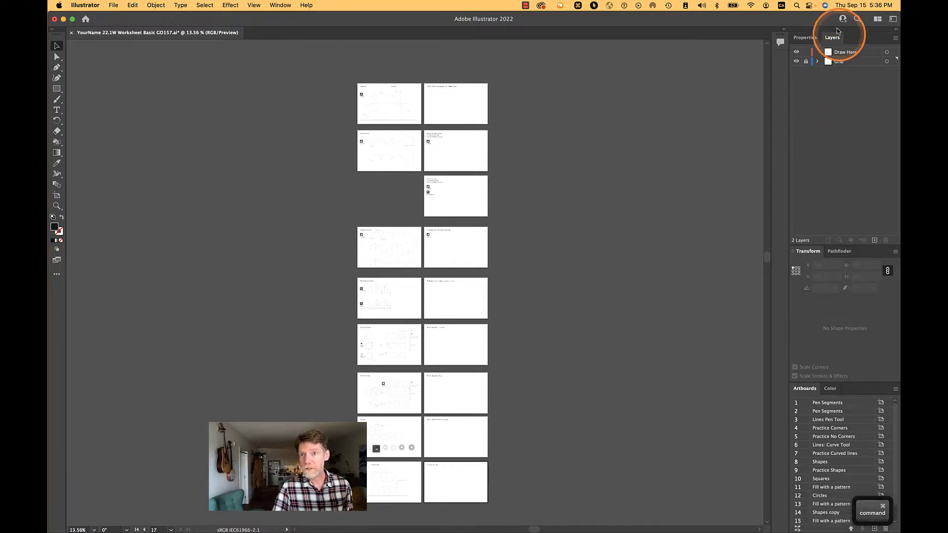
Step: Review the available workspaces and the document properties, and return to the layer list
click(878, 19)
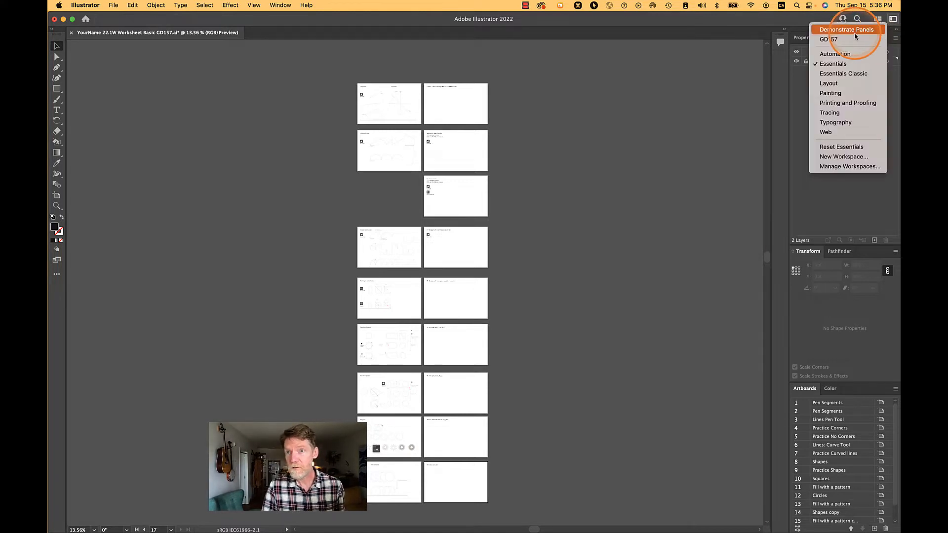
click(894, 20)
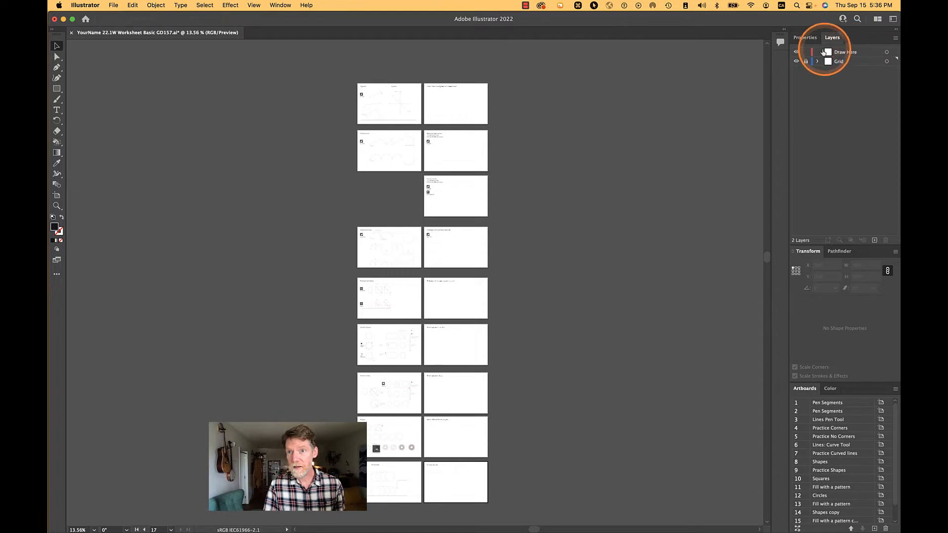
click(805, 38)
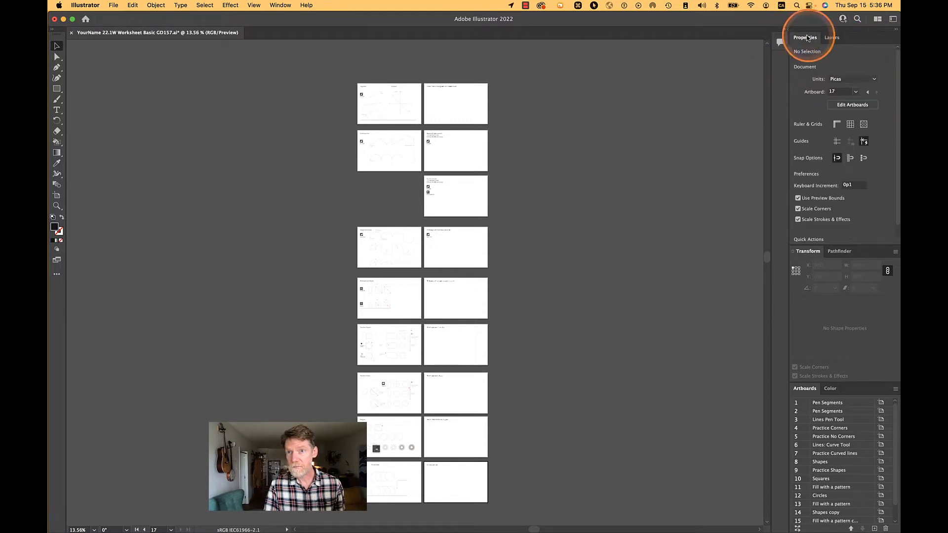
click(832, 37)
click(808, 38)
click(839, 38)
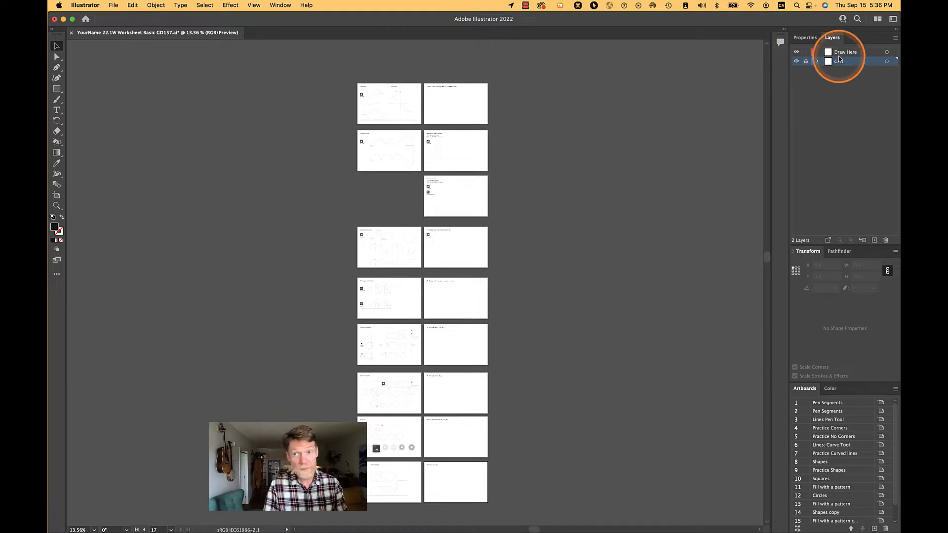
Step: Make Draw Here the active layer and fit artboard 1, Pen Segments, in the view
scroll(822, 459, down, 2)
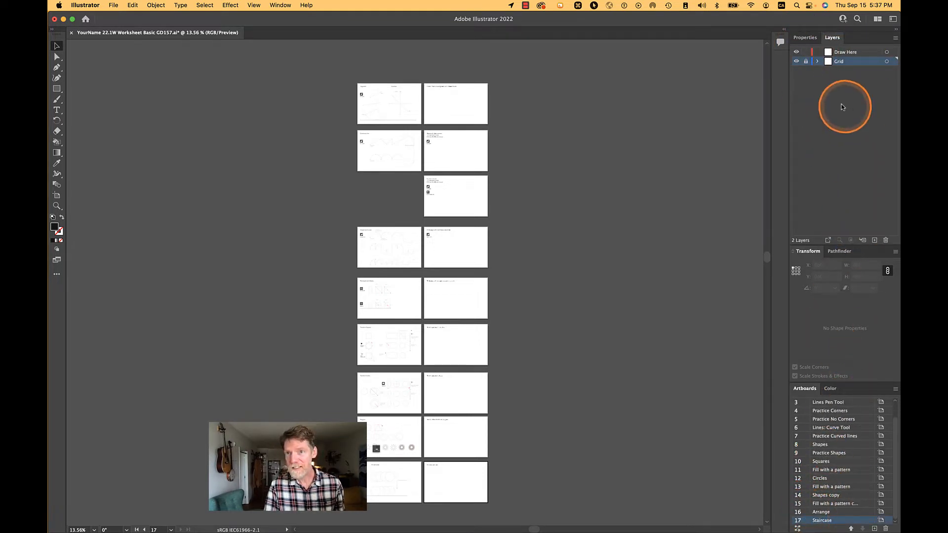
click(846, 52)
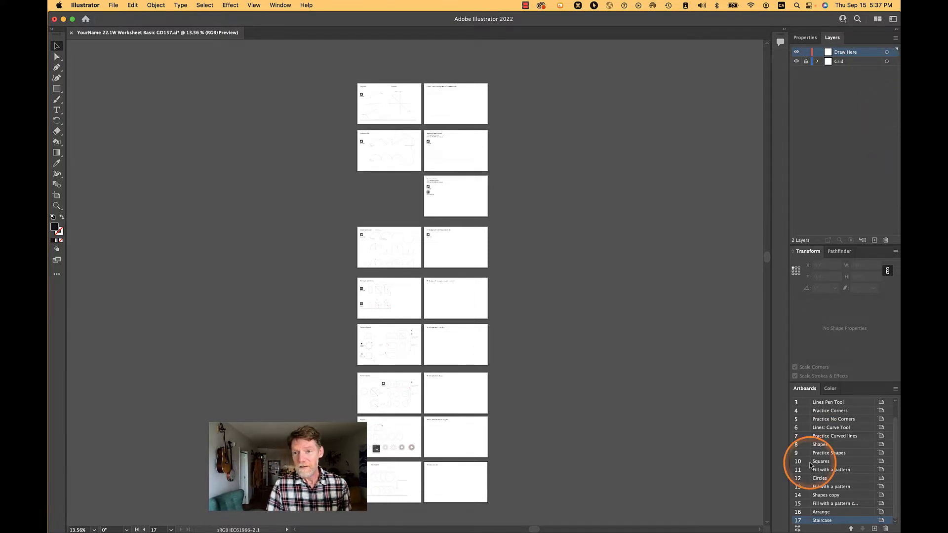
scroll(842, 423, up, 2)
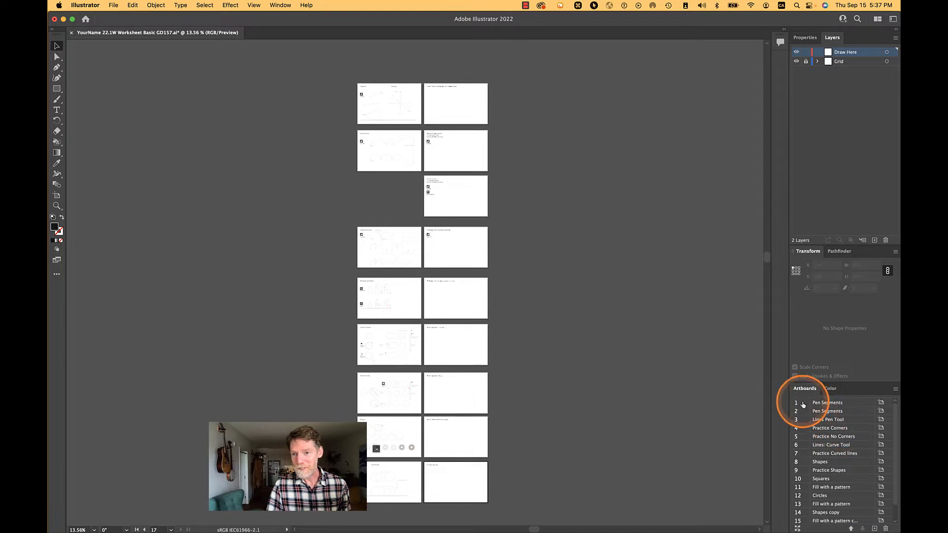
double_click(804, 404)
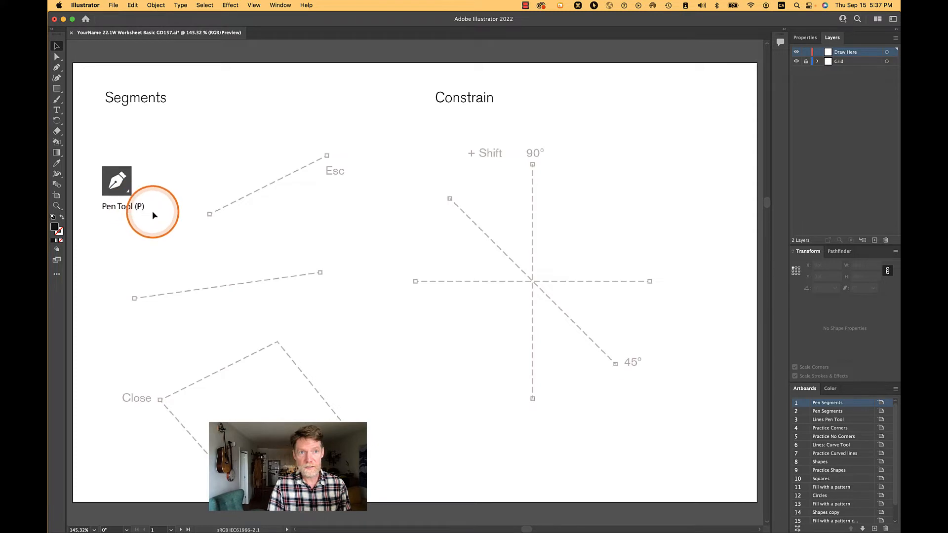
Step: Draw an open straight Pen tool segment, about 10p1 wide and 5p high, over the dashed guide labelled Esc, and deselect it
key(p)
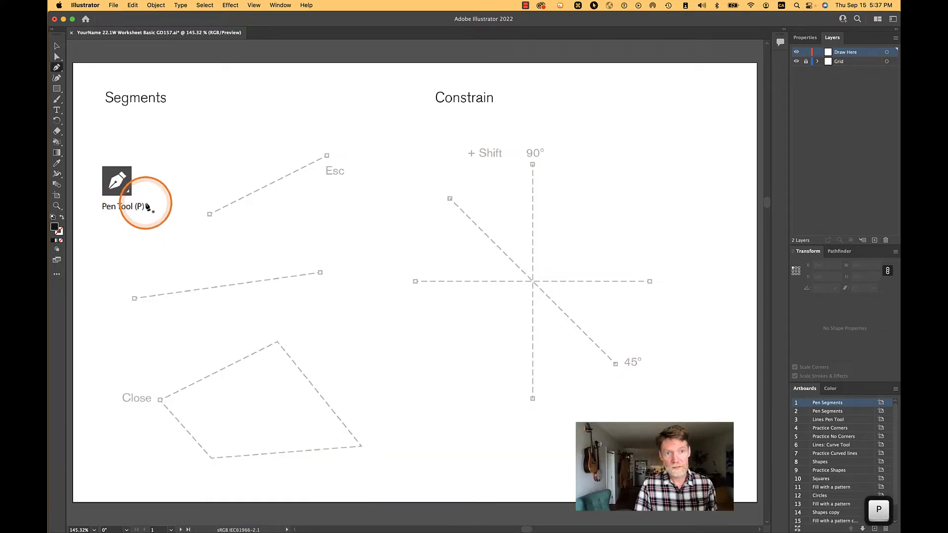
click(210, 215)
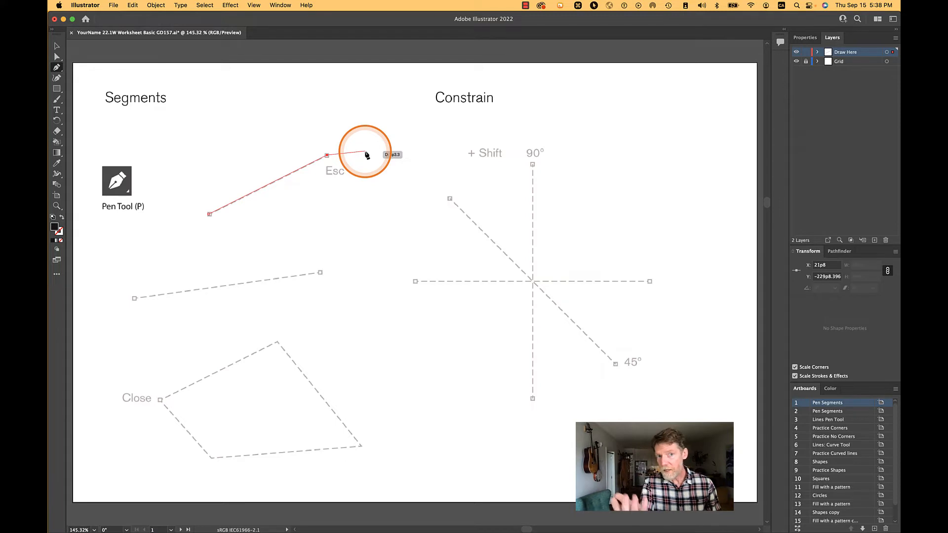
key(Escape)
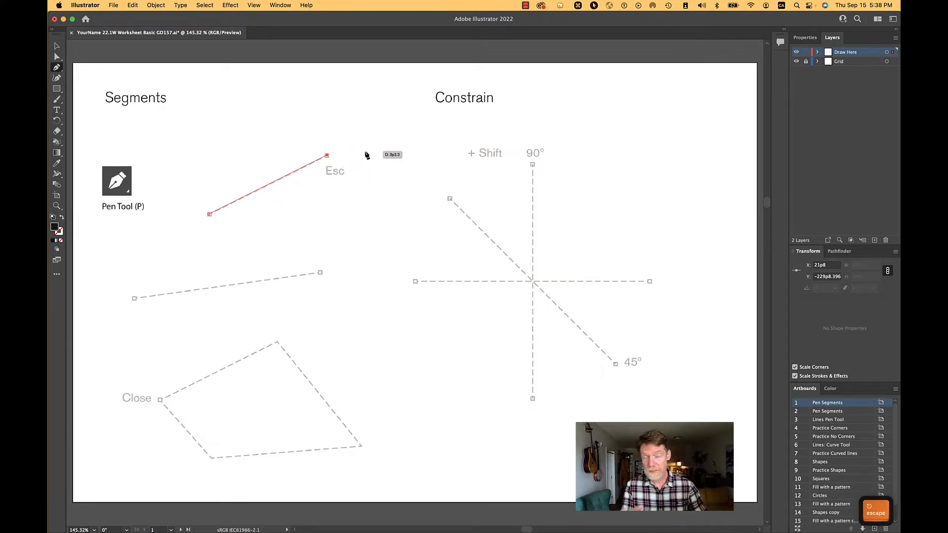
click(57, 47)
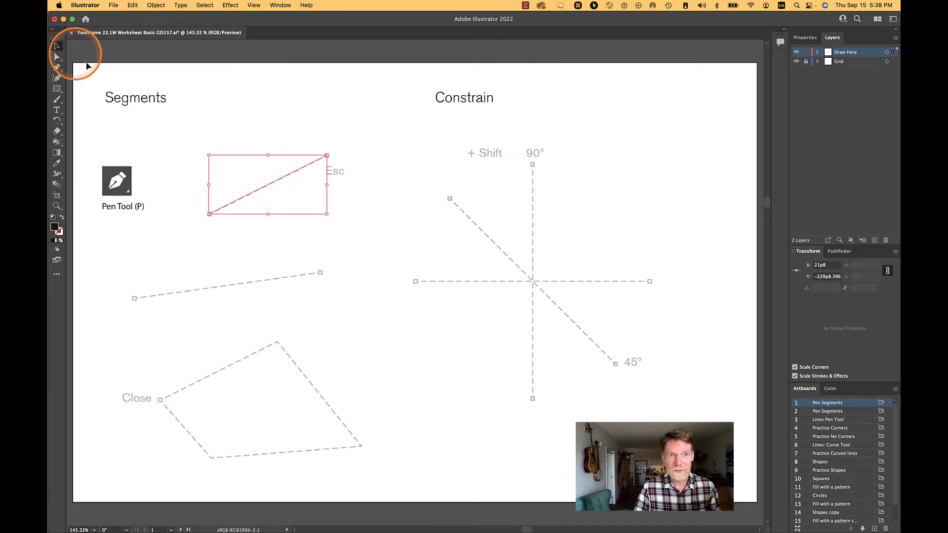
click(264, 137)
Step: Select the drawn segment and examine up close how its path follows the dashed guide
scroll(299, 200, up, 5)
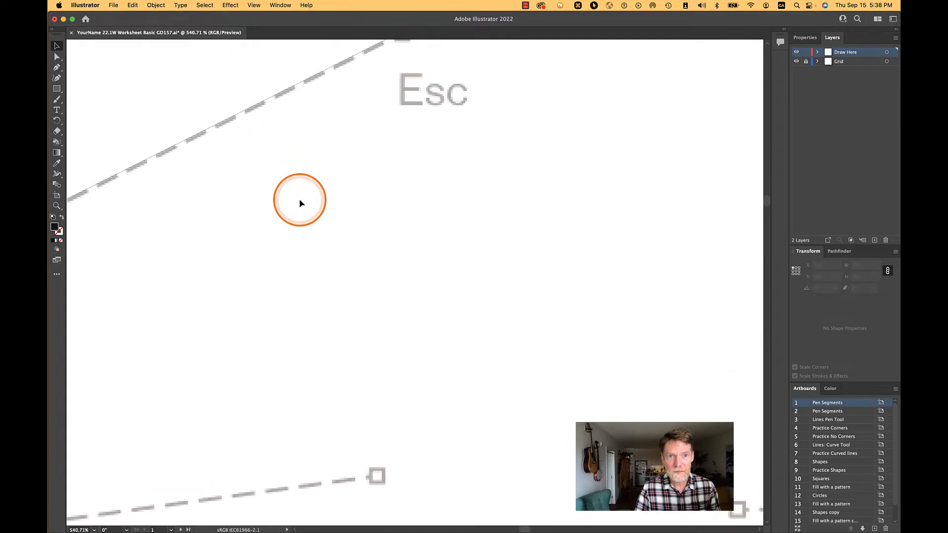
click(180, 105)
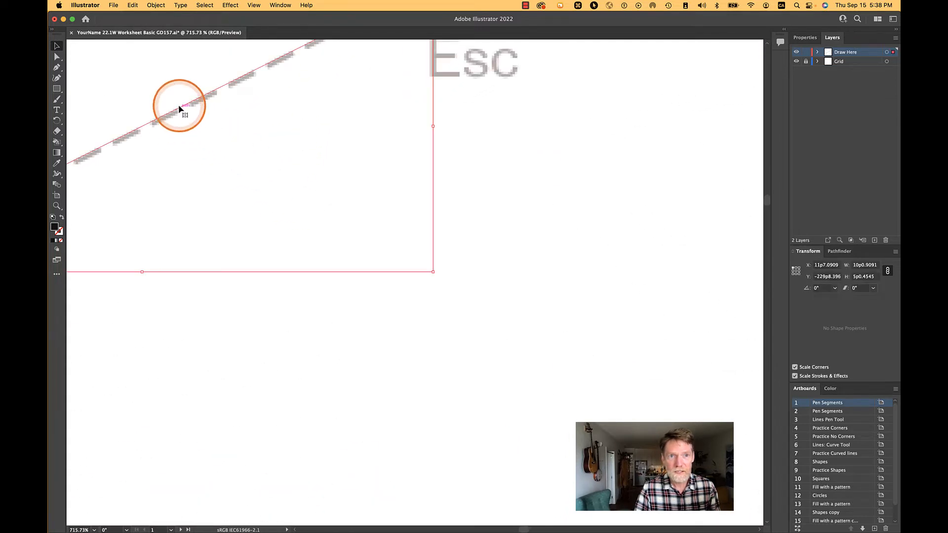
scroll(179, 105, up, 3)
scroll(179, 104, up, 1)
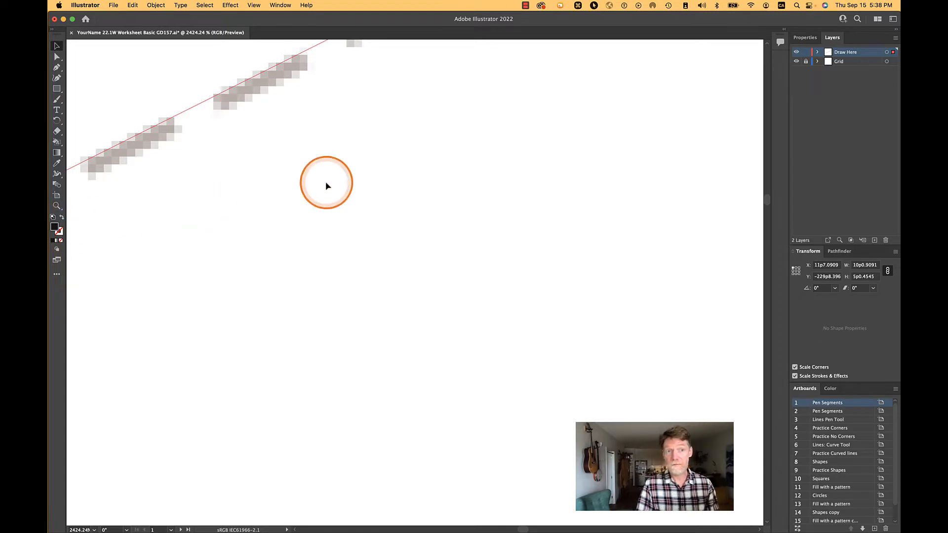
click(200, 106)
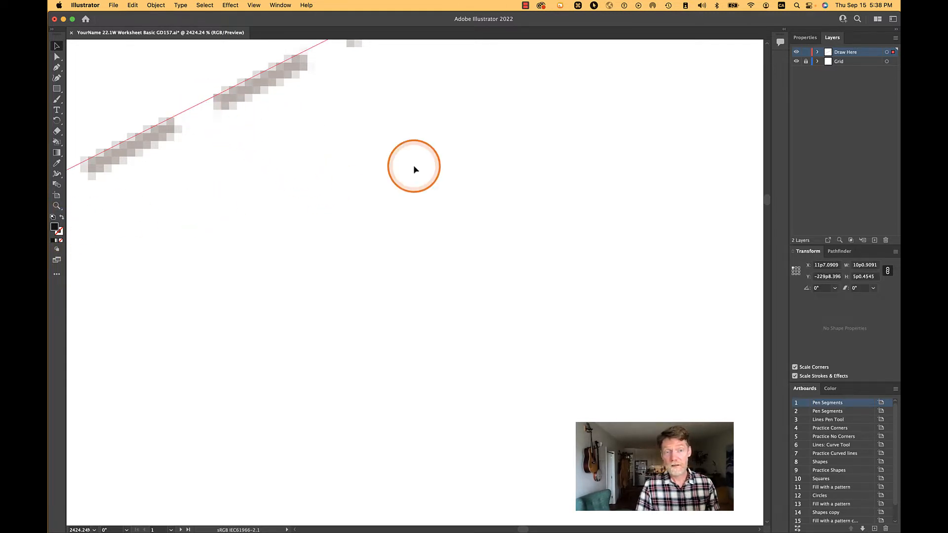
key(Escape)
scroll(413, 170, down, 6)
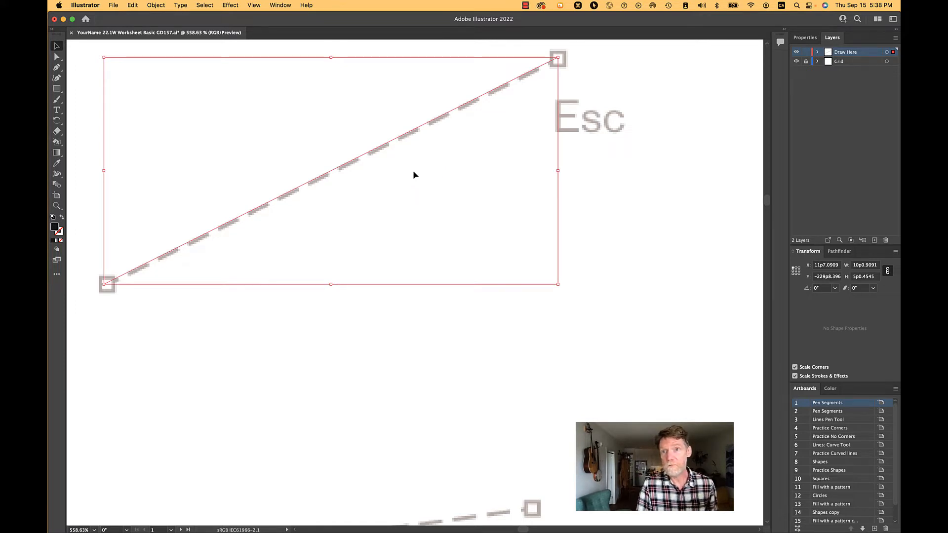
Step: Set the selected Esc segment's fill to None and its stroke to Black, and deselect it
click(867, 62)
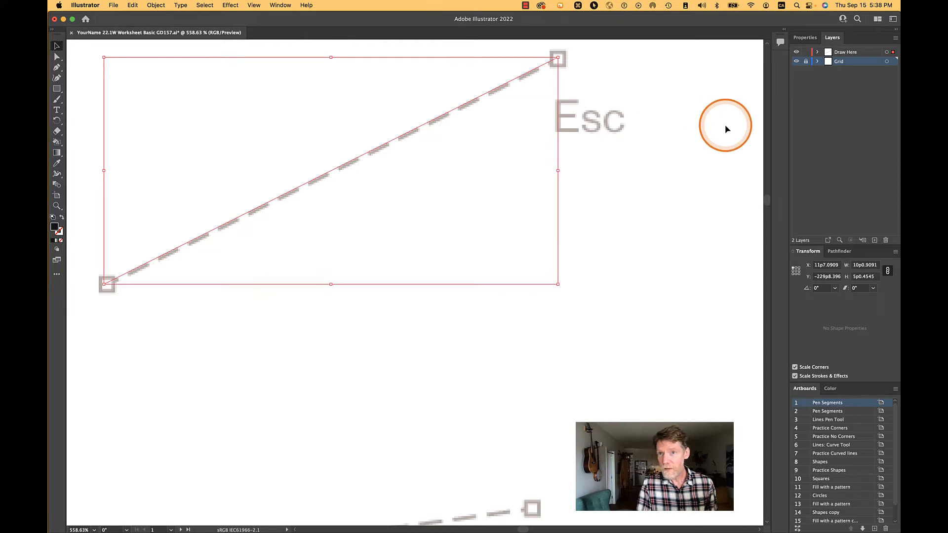
click(804, 38)
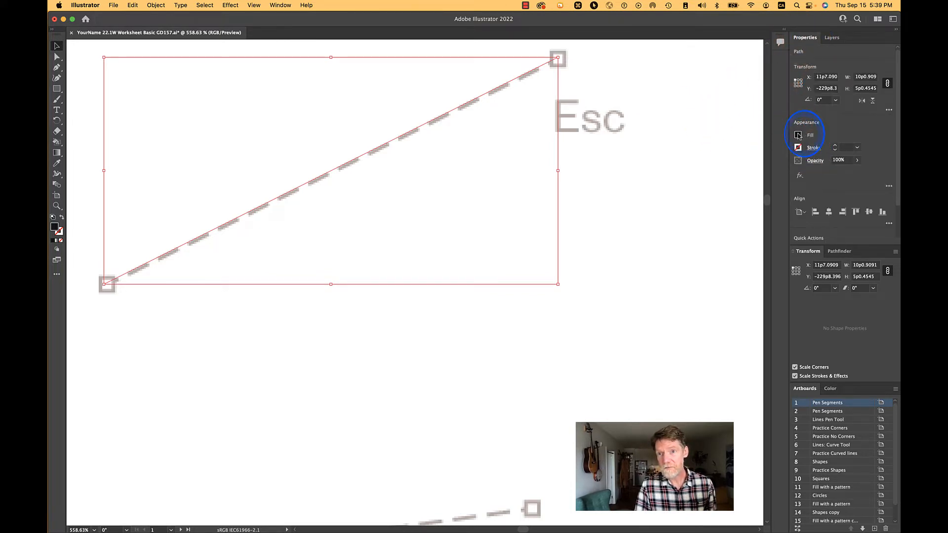
click(799, 135)
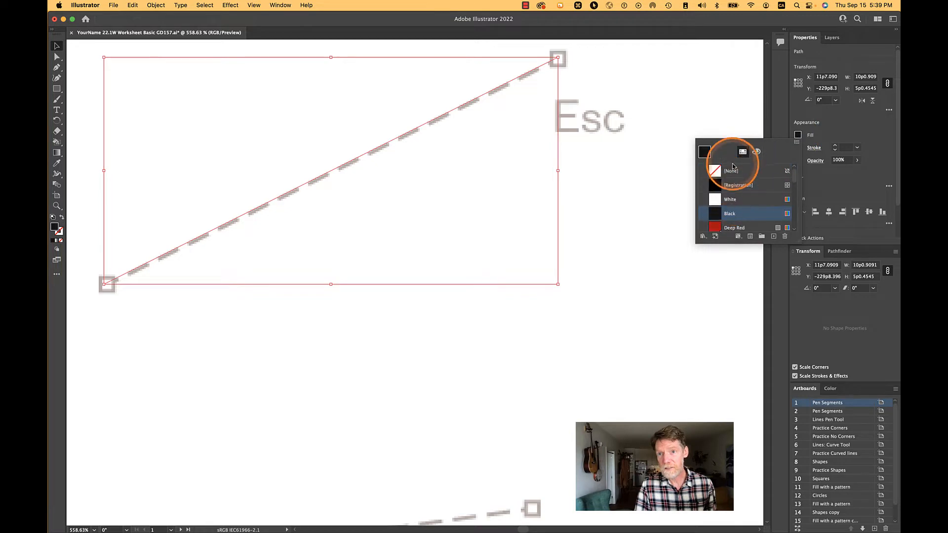
click(731, 171)
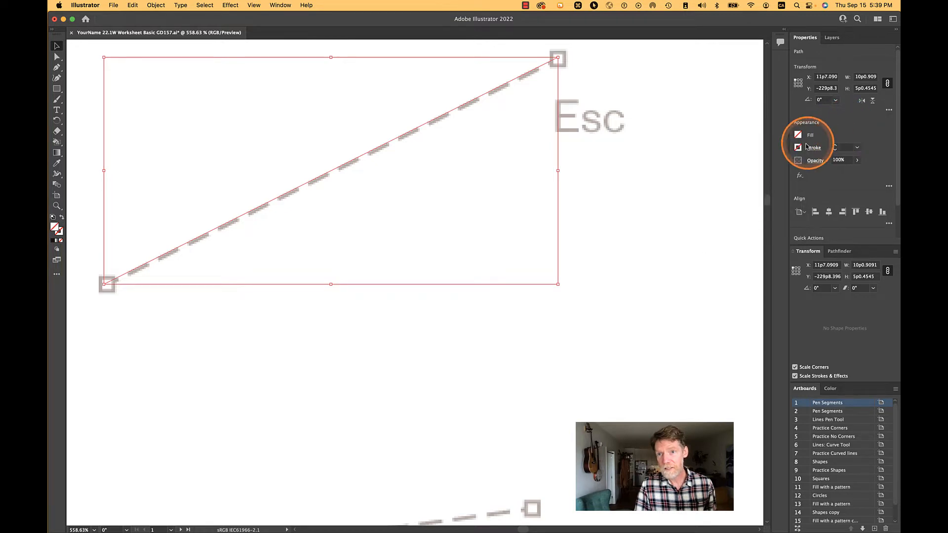
click(805, 144)
click(729, 209)
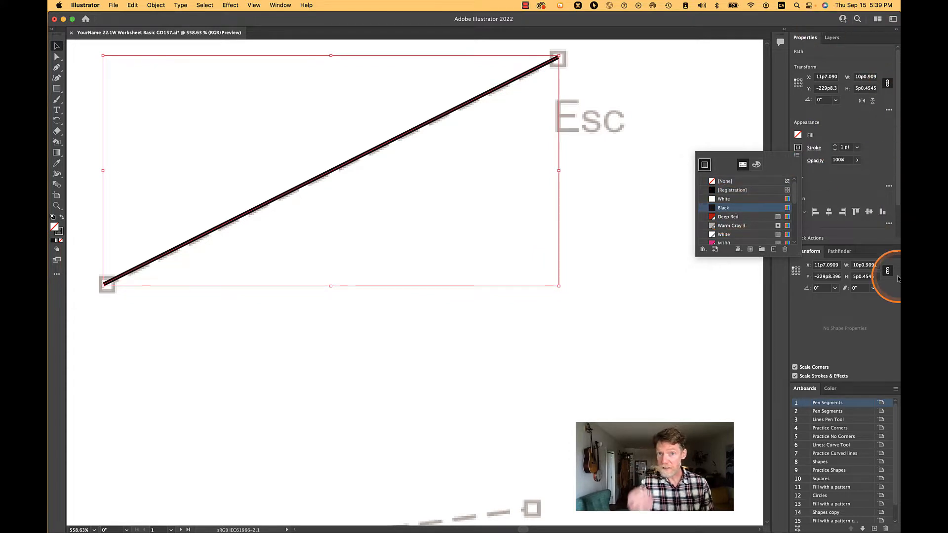
click(865, 134)
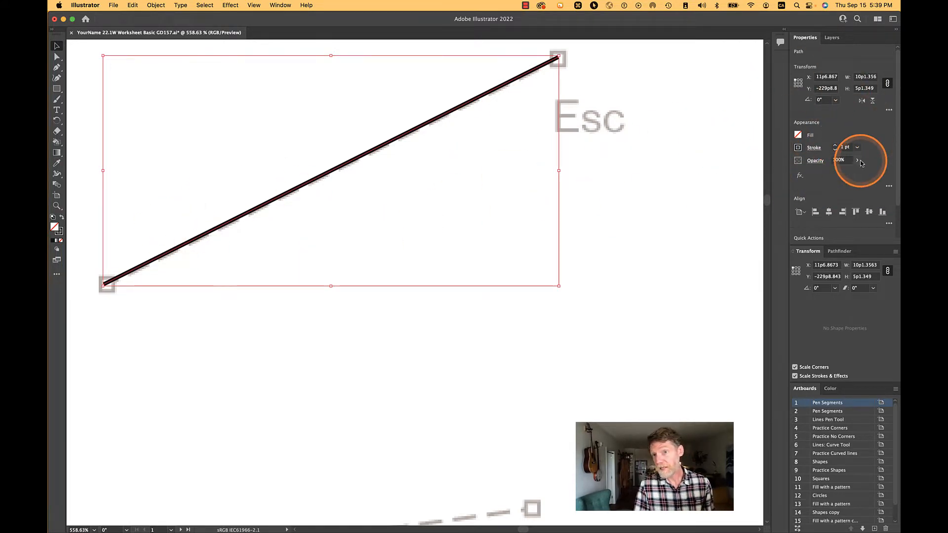
click(99, 310)
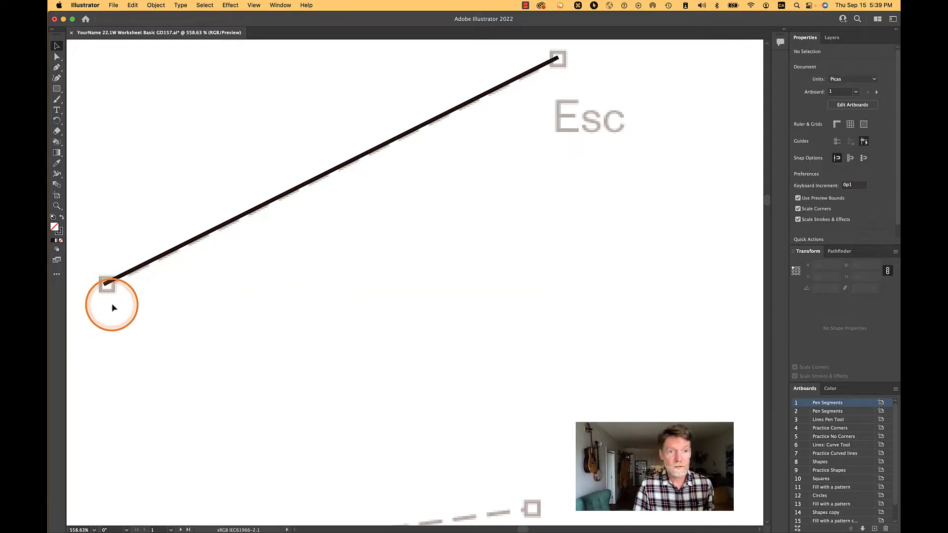
Step: Move the Esc segment's lower anchor point to about X 11p7.8, Y -224p7.9, inside its guide square
key(a)
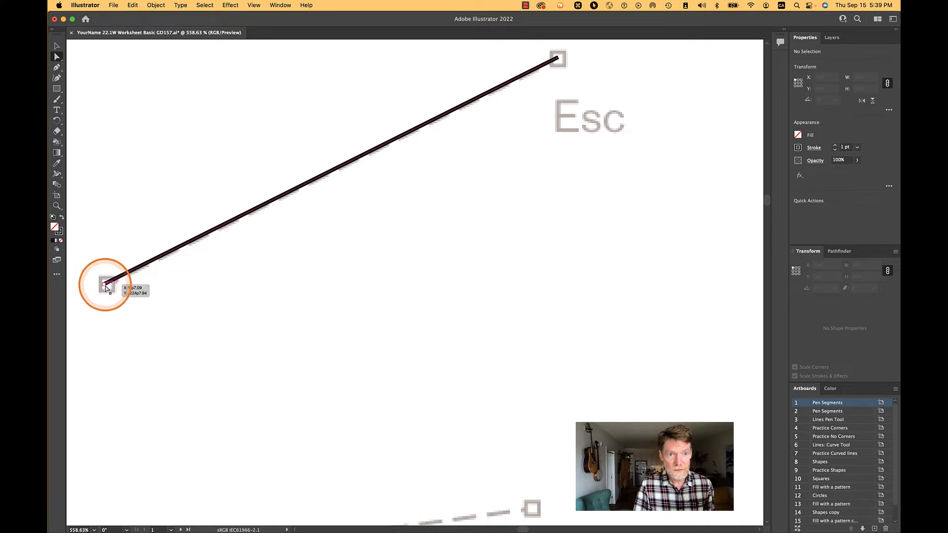
drag(105, 286, 108, 284)
scroll(110, 276, up, 5)
scroll(98, 340, up, 3)
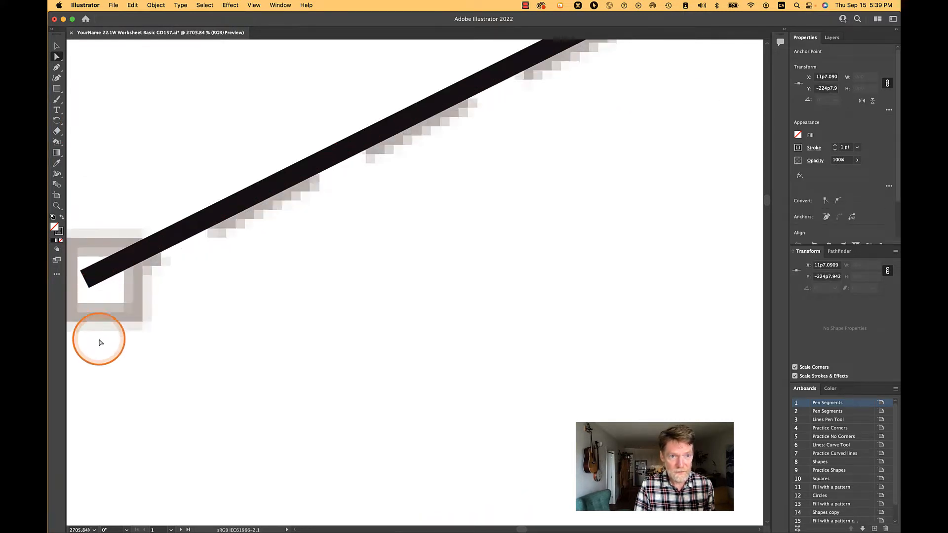
scroll(99, 321, up, 2)
drag(85, 283, 110, 265)
scroll(230, 303, down, 5)
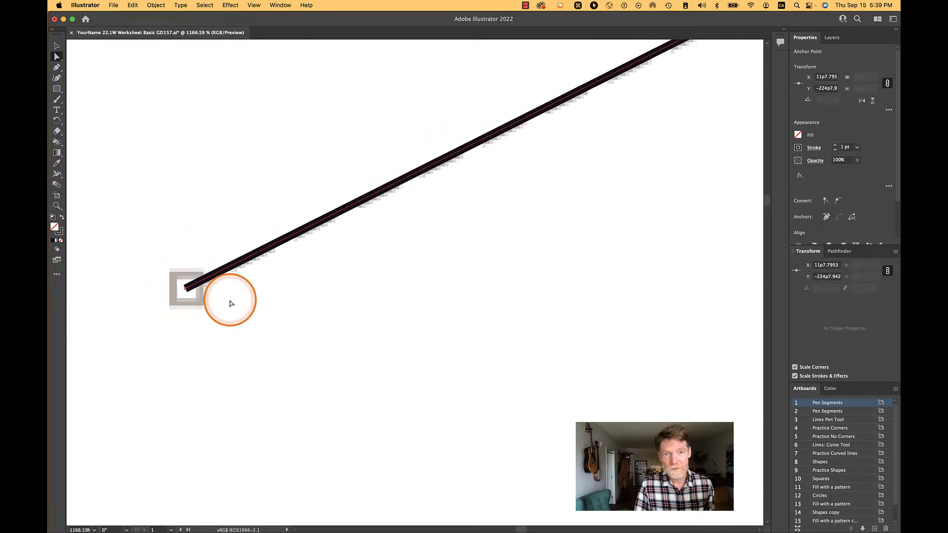
Step: Move the Esc segment's upper anchor point to about X 21p8, Y -229p7.8, inside its guide square so the line covers the dashes
scroll(430, 264, down, 5)
drag(637, 201, 430, 273)
drag(439, 201, 439, 203)
scroll(440, 205, up, 3)
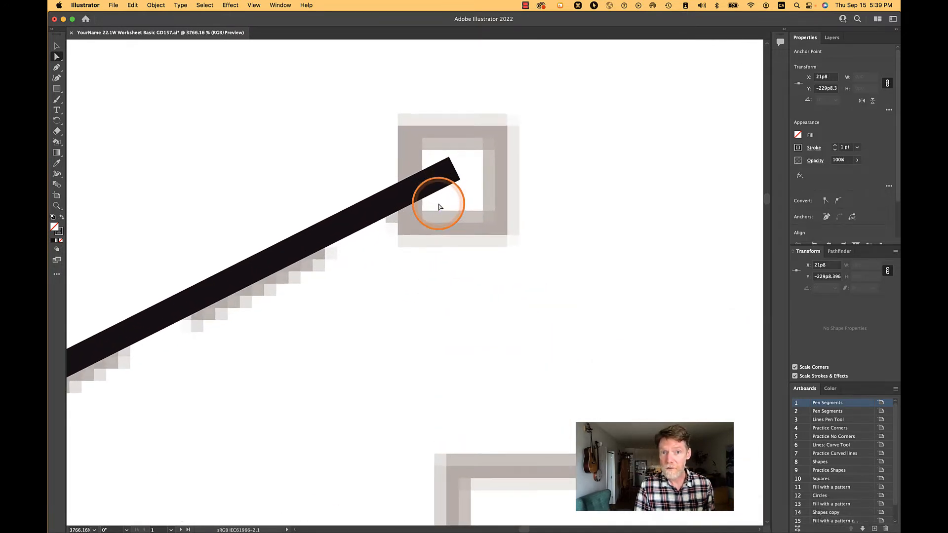
scroll(439, 206, up, 3)
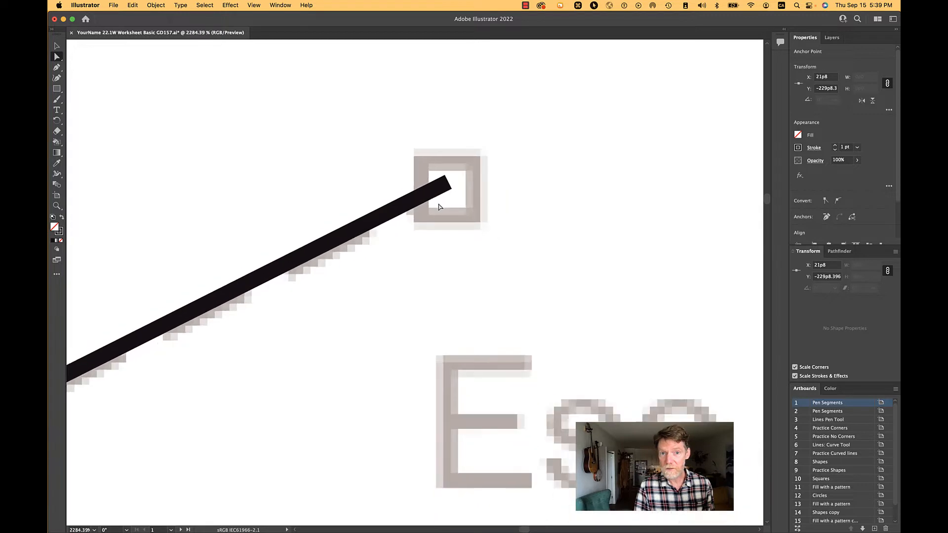
scroll(440, 206, down, 2)
scroll(438, 204, down, 1)
mouse_move(441, 199)
mouse_down()
mouse_move(447, 191)
mouse_move(447, 201)
mouse_up()
scroll(441, 200, up, 10)
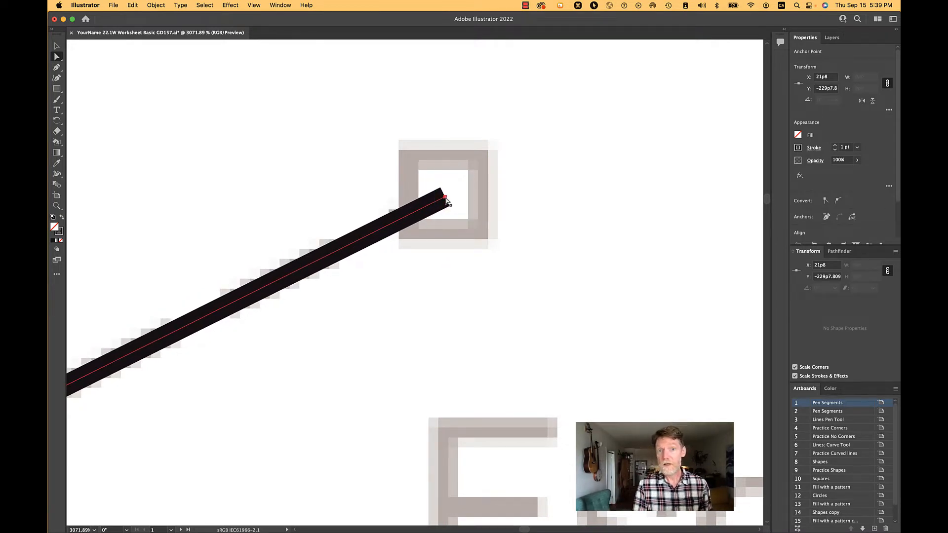
key(Escape)
Step: Fit the Pen Segments artboard in the window and look up the shortcut for this view command
scroll(446, 200, down, 4)
scroll(445, 200, down, 8)
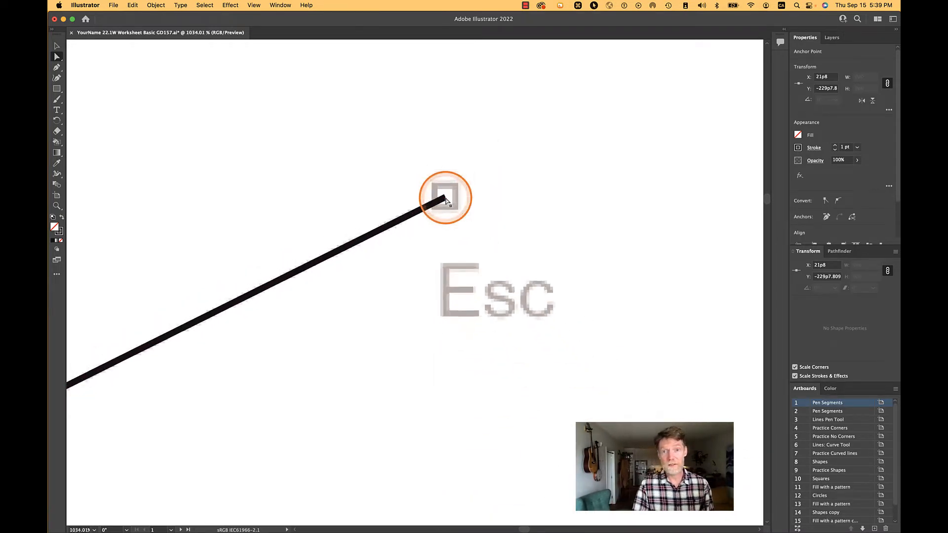
click(254, 5)
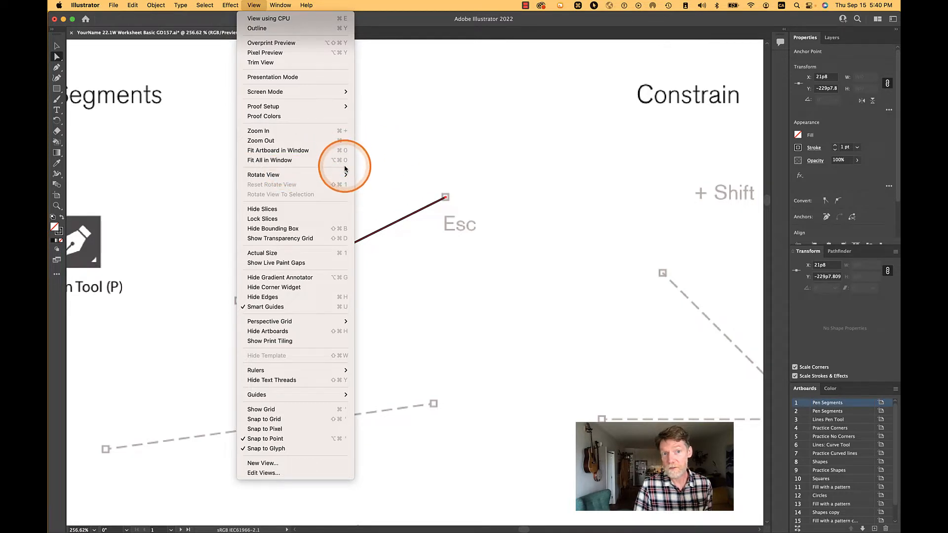
click(304, 151)
mouse_move(872, 529)
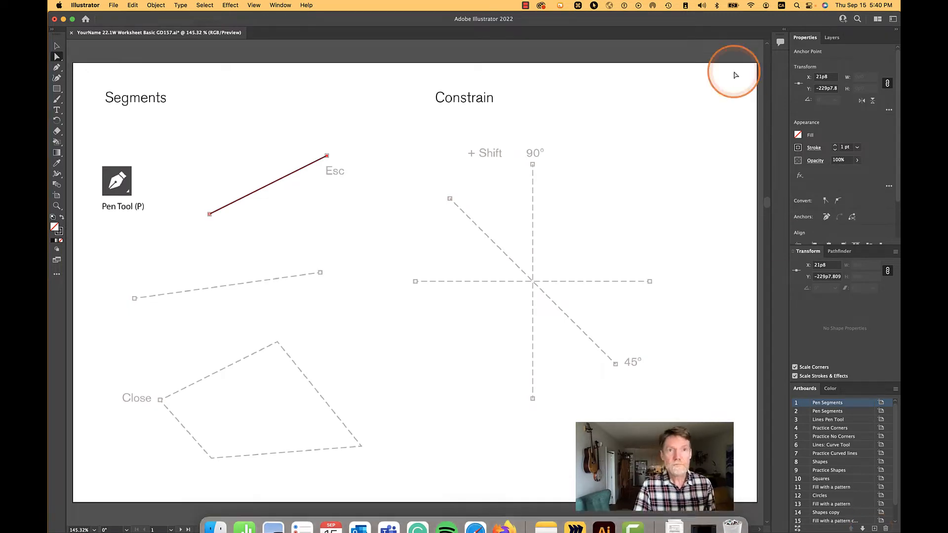
click(247, 5)
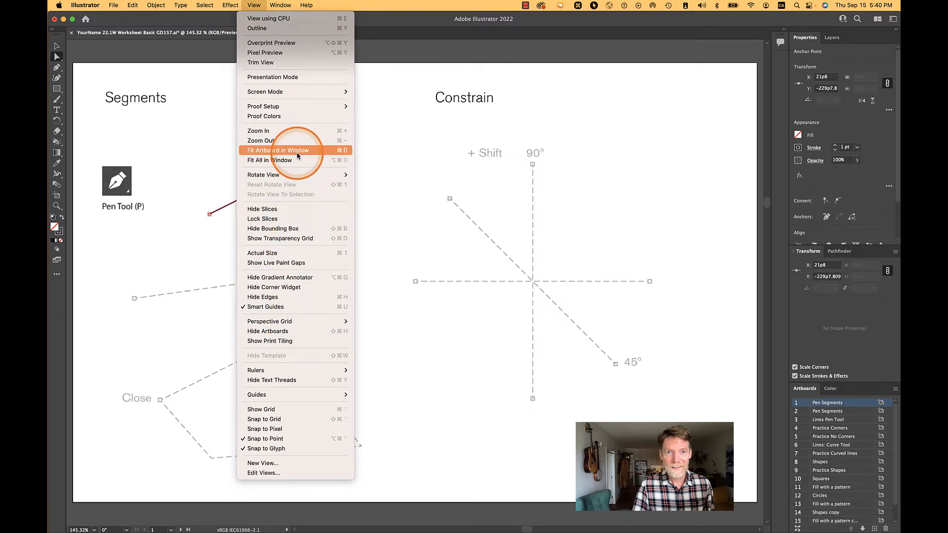
click(414, 170)
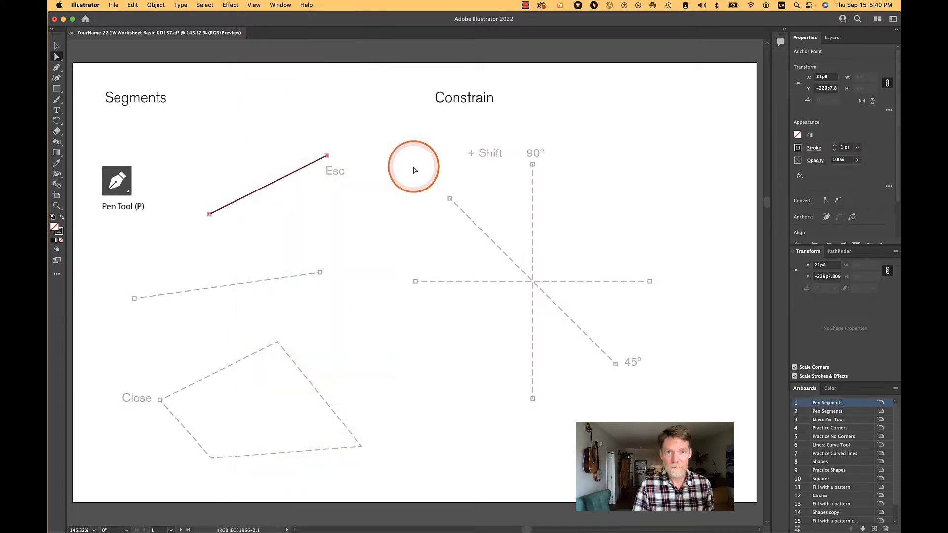
Step: Try zooming the view out and in by increments, and fit the artboard in the window again
key(super+minus)
key(super+equal)
key(super+equal)
key(super+equal)
key(super+equal)
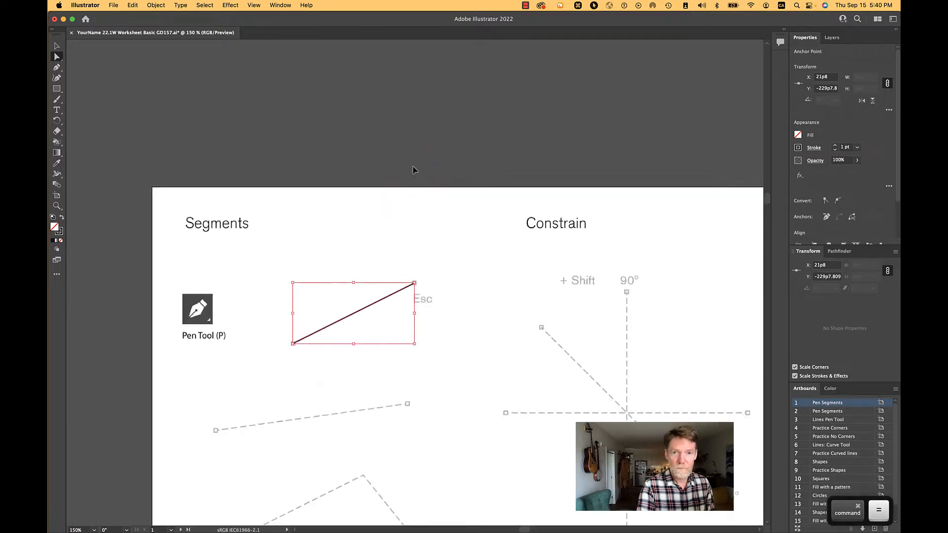
key(super+0)
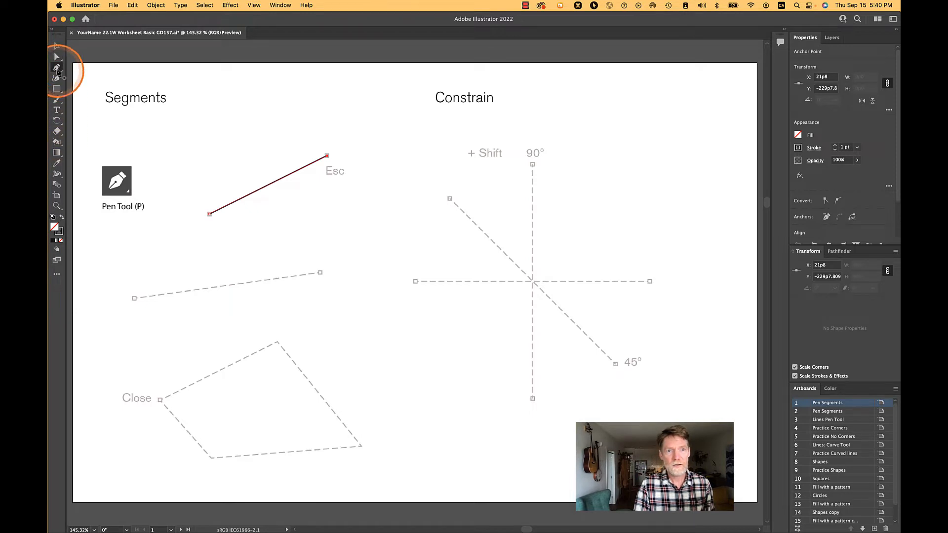
Step: Draw an open straight Pen tool segment, about 15p10 wide and 2p high, over the shallow dashed guide below the Esc line
click(135, 298)
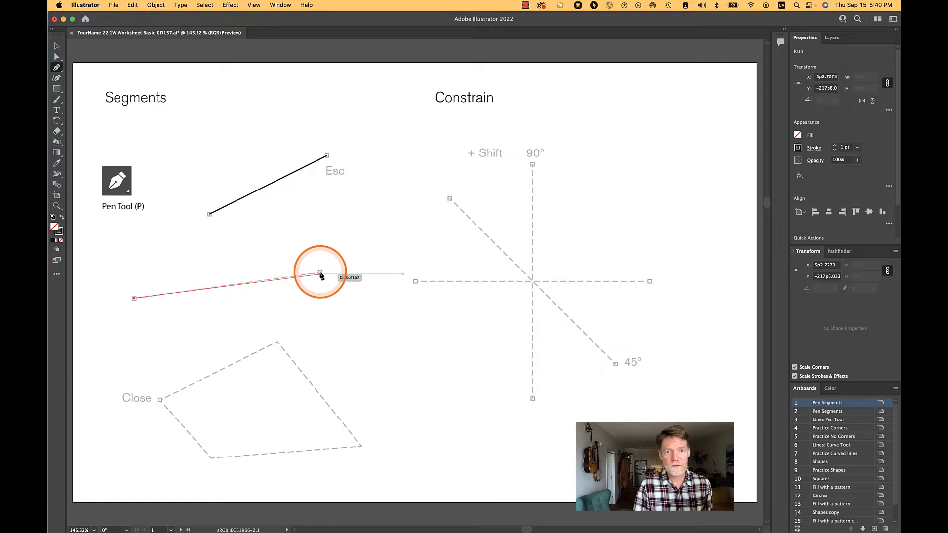
scroll(321, 272, right, 1)
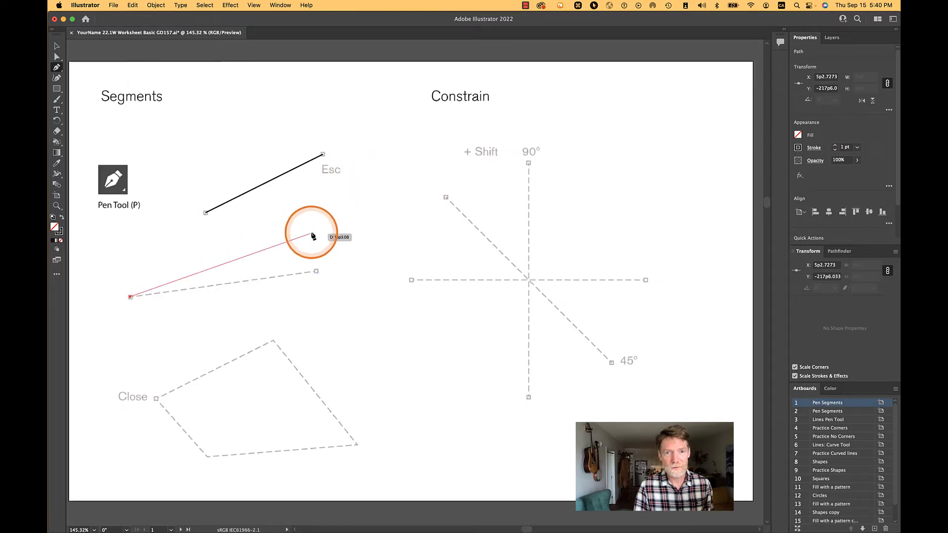
click(316, 273)
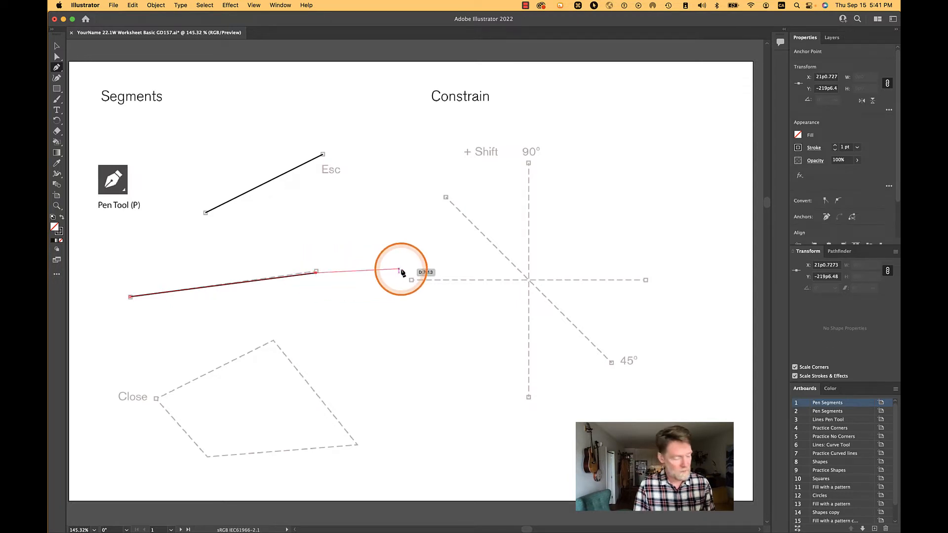
key(Escape)
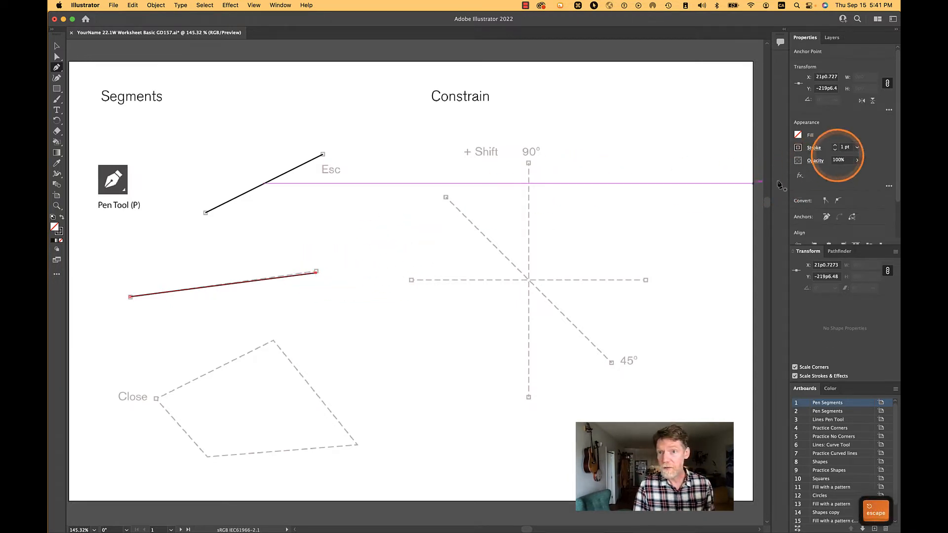
Step: Turn off Smart Guides
click(257, 6)
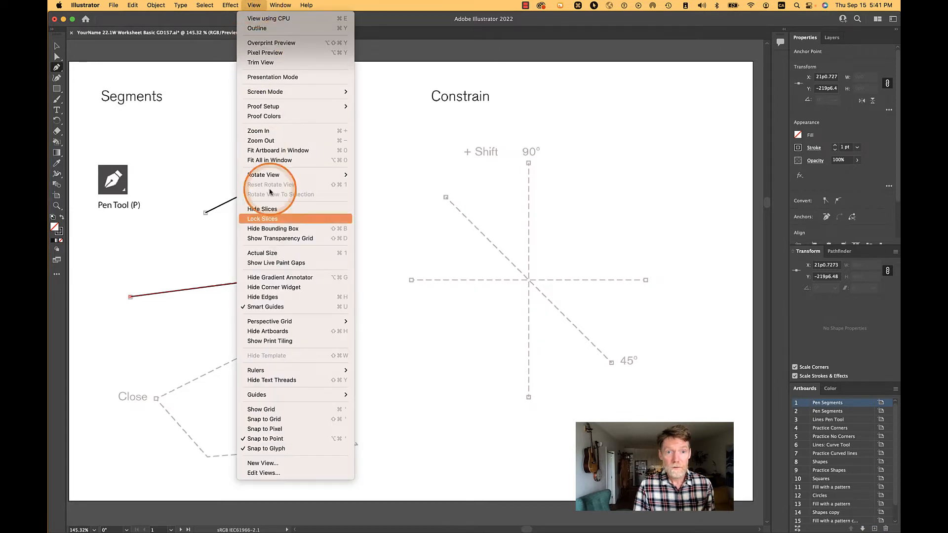
click(258, 5)
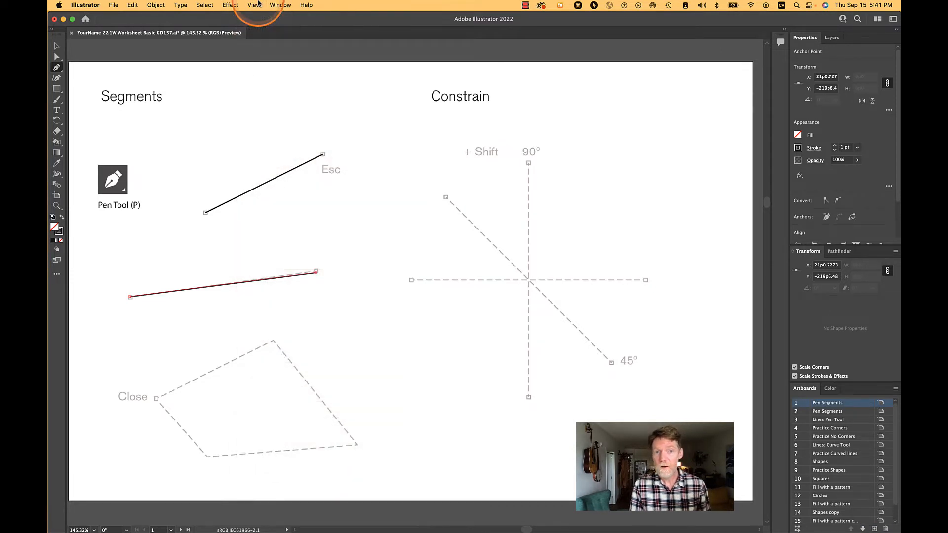
click(258, 5)
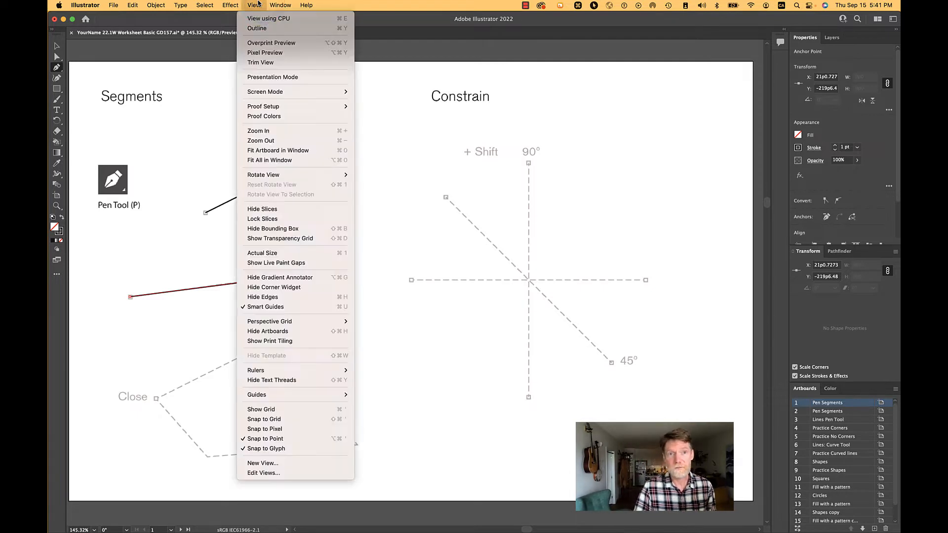
click(303, 307)
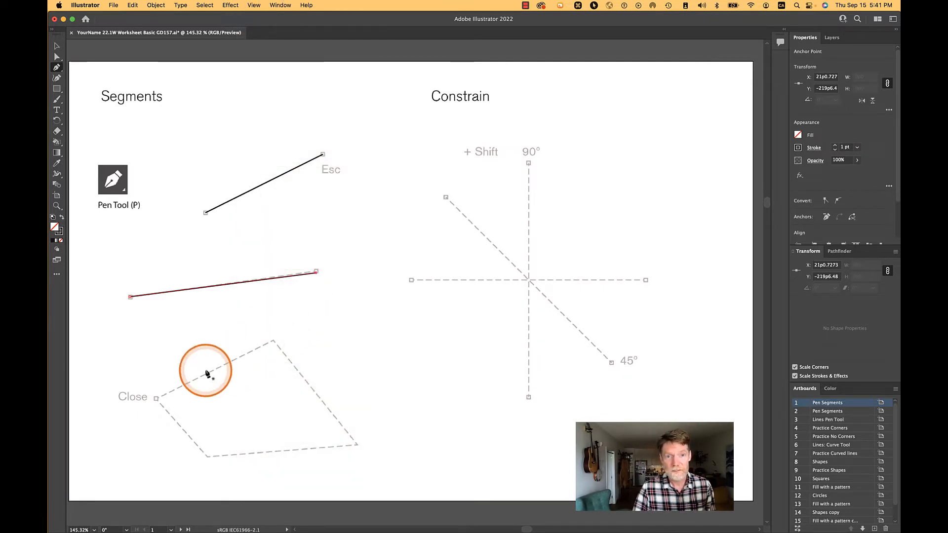
Step: Try extending the second segment from its upper end with two more connected straight segments, and undo both additions
click(317, 272)
click(375, 211)
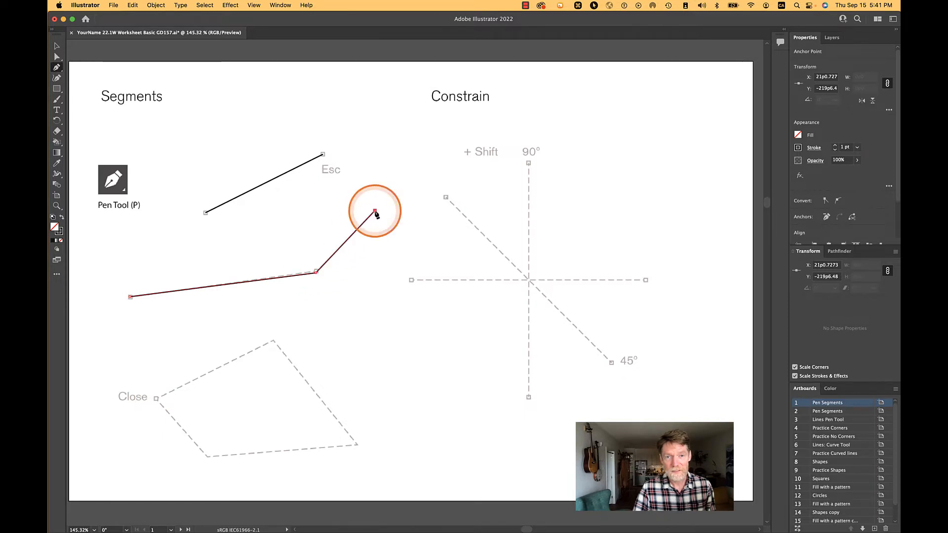
click(395, 297)
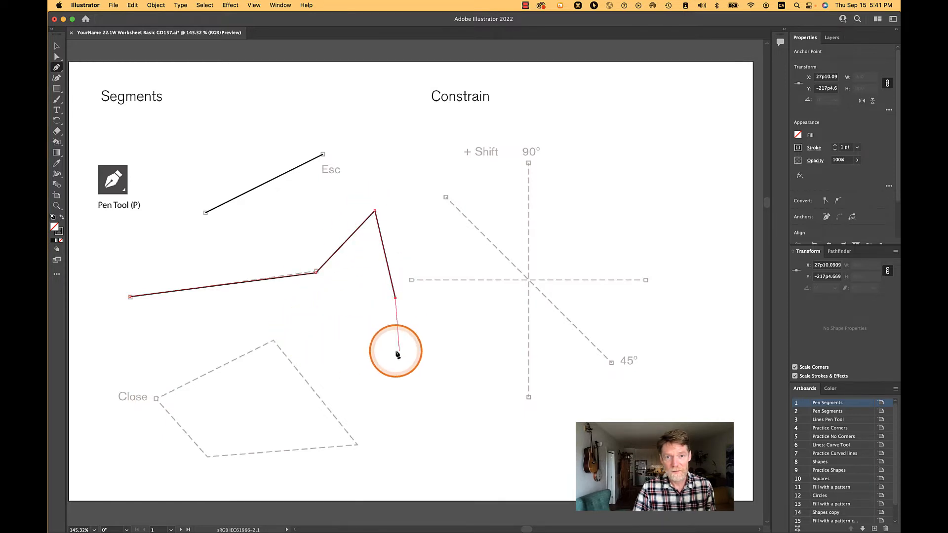
key(Escape)
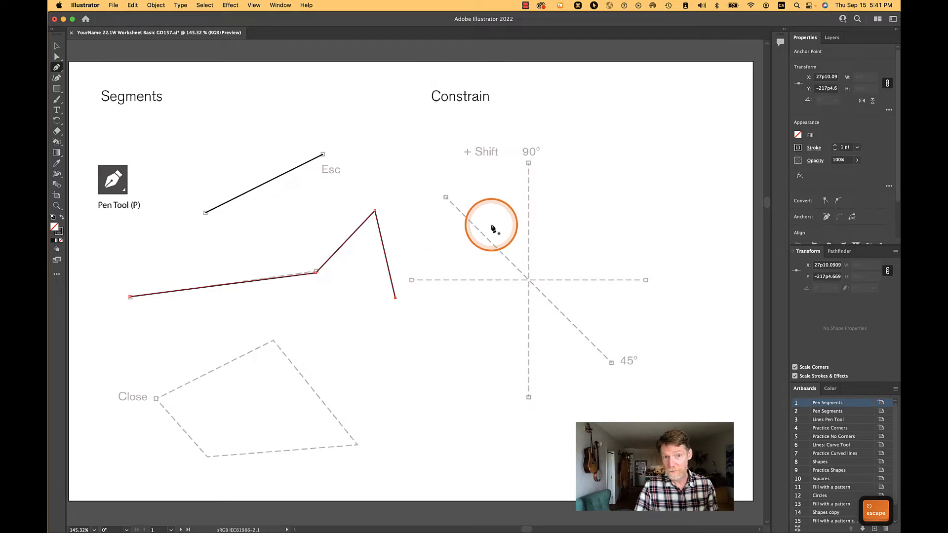
key(super+z)
key(super+z)
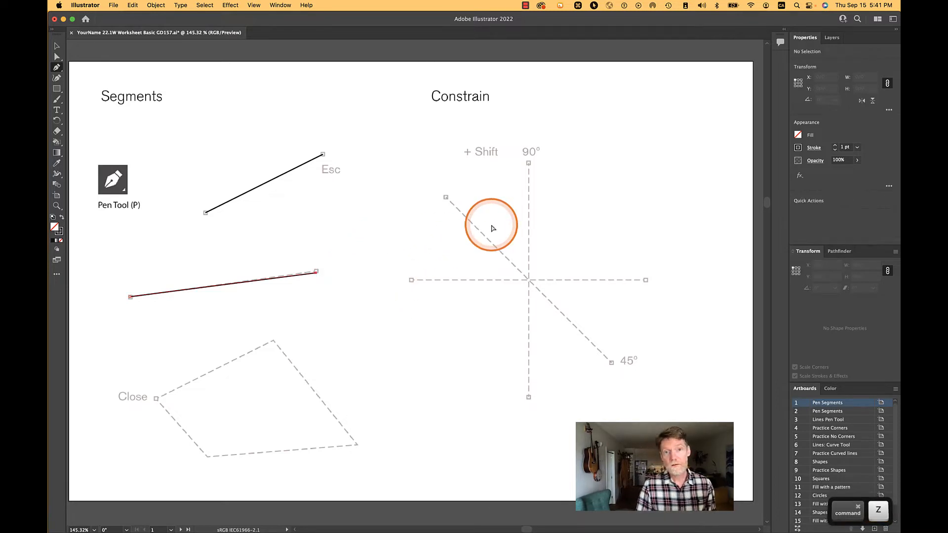
key(Escape)
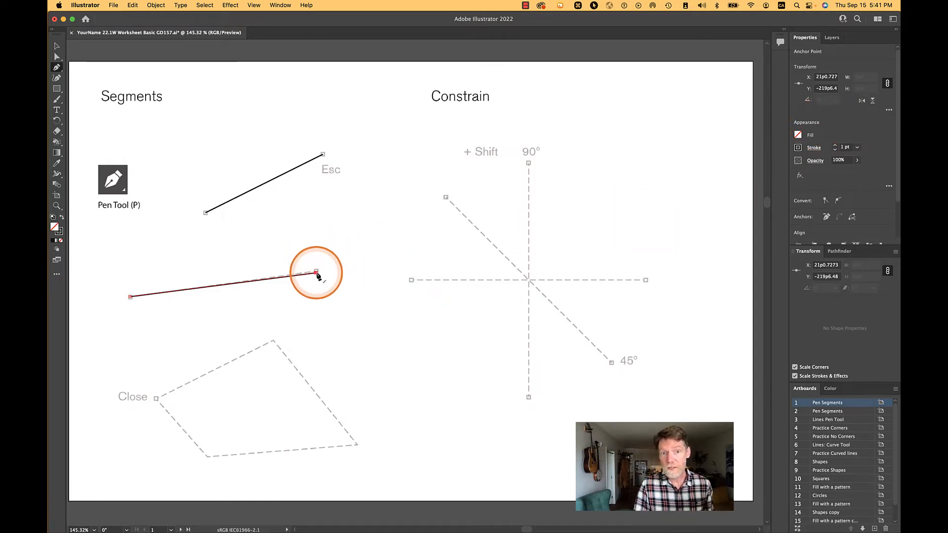
Step: Move the second segment's upper end anchor point to about X 21p1.2, Y -219p8.3, centred in its guide square
key(a)
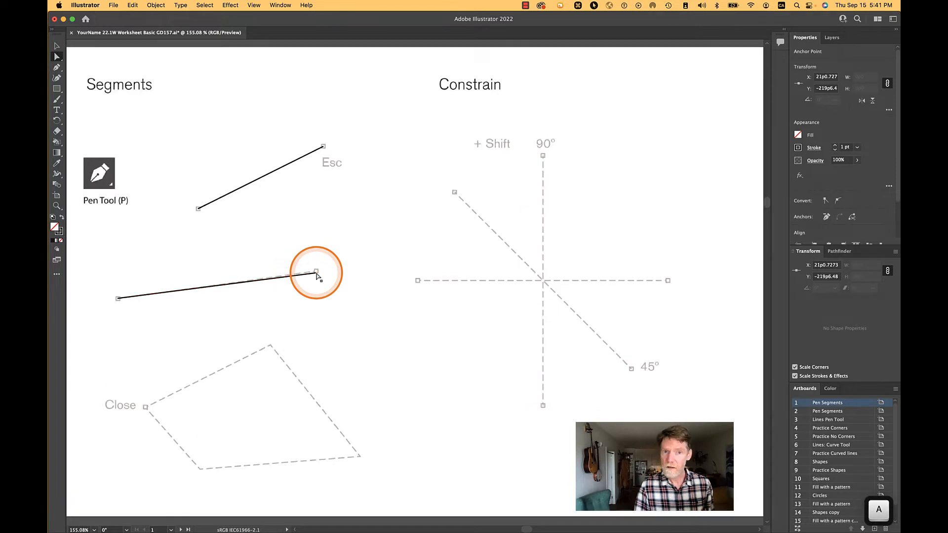
scroll(316, 273, up, 5)
click(317, 272)
drag(317, 271, 317, 271)
scroll(317, 271, down, 5)
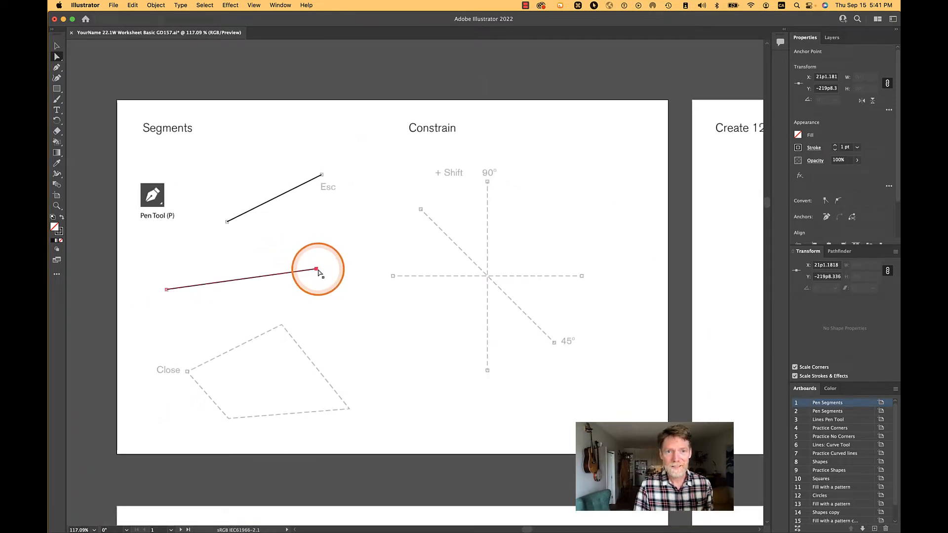
Step: Draw a closed four-sided Pen tool path, about 17p4 wide and 10p1 high, over the dashed guide beside the Close label
scroll(316, 272, up, 6)
scroll(317, 271, down, 6)
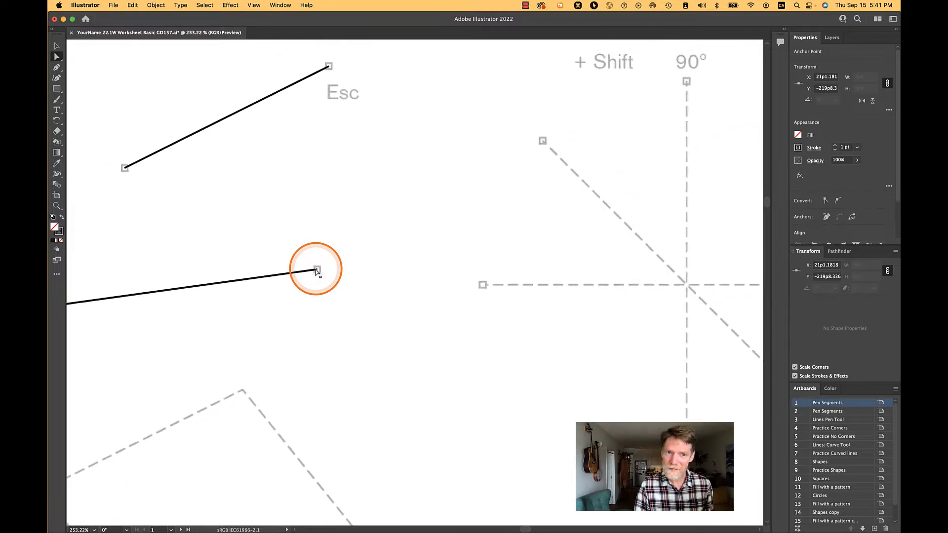
scroll(317, 271, up, 1)
scroll(317, 271, down, 1)
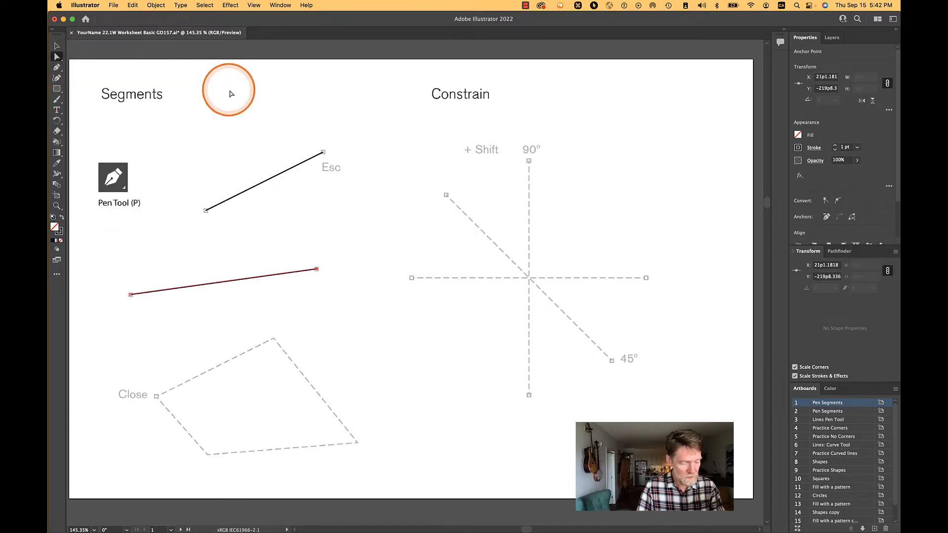
key(p)
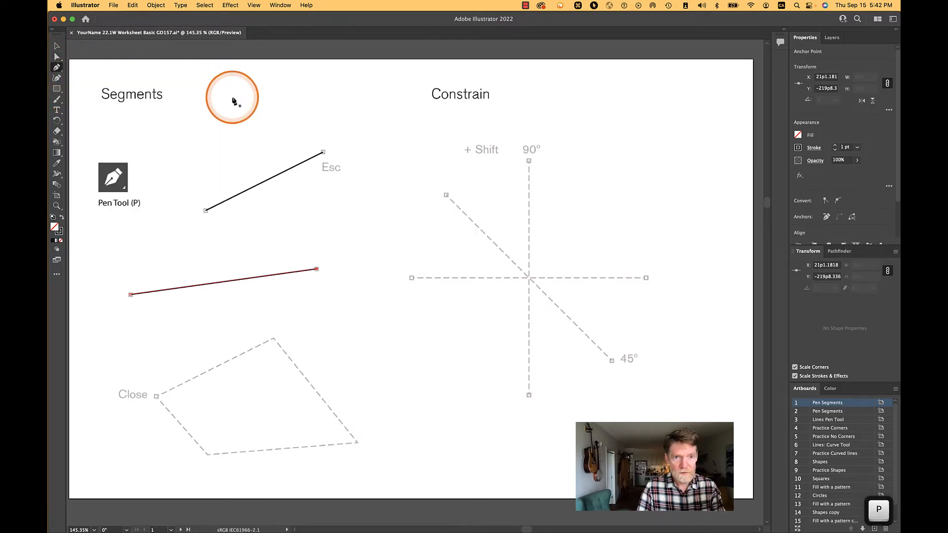
click(156, 395)
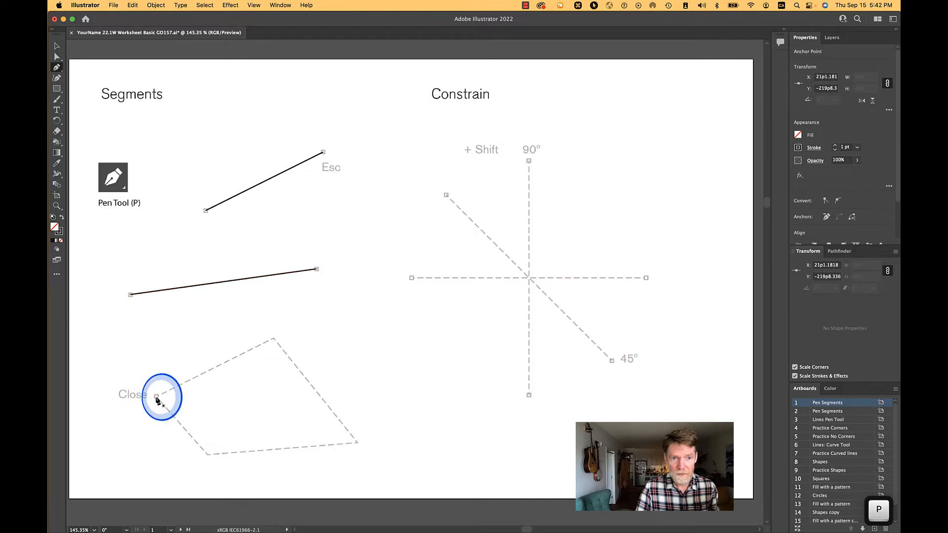
click(275, 339)
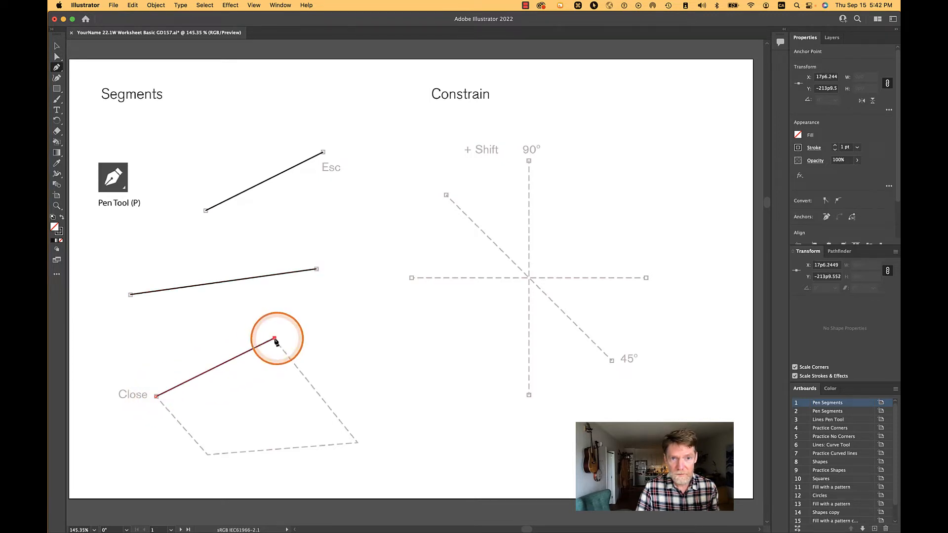
click(357, 443)
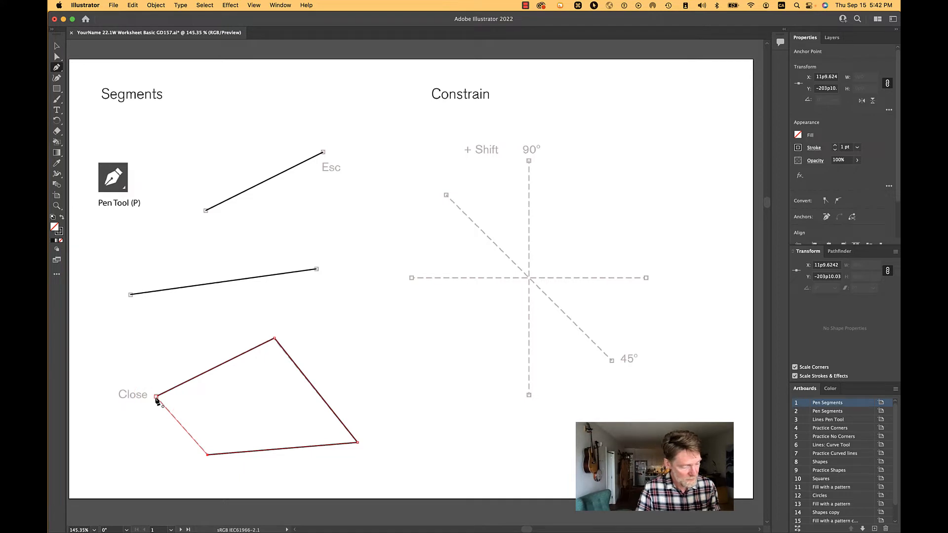
key(super+alt+8)
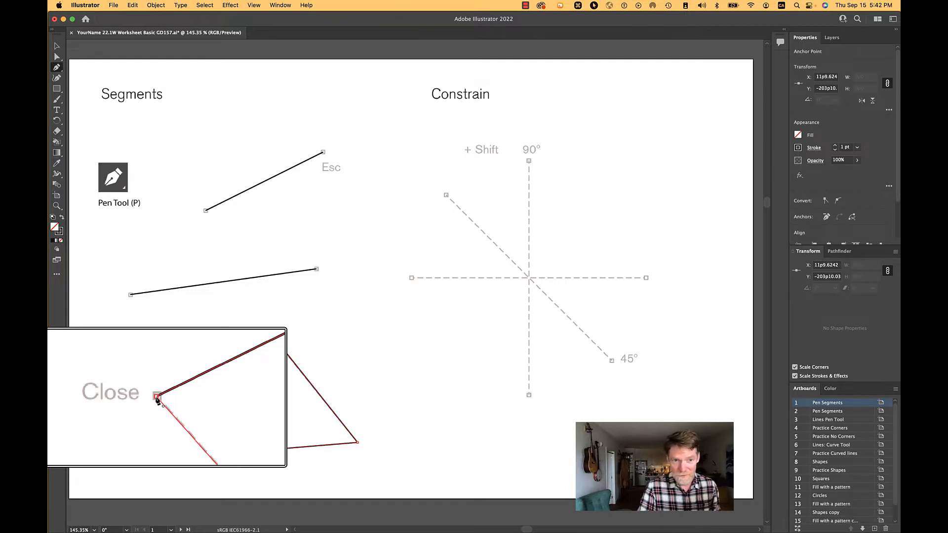
click(157, 399)
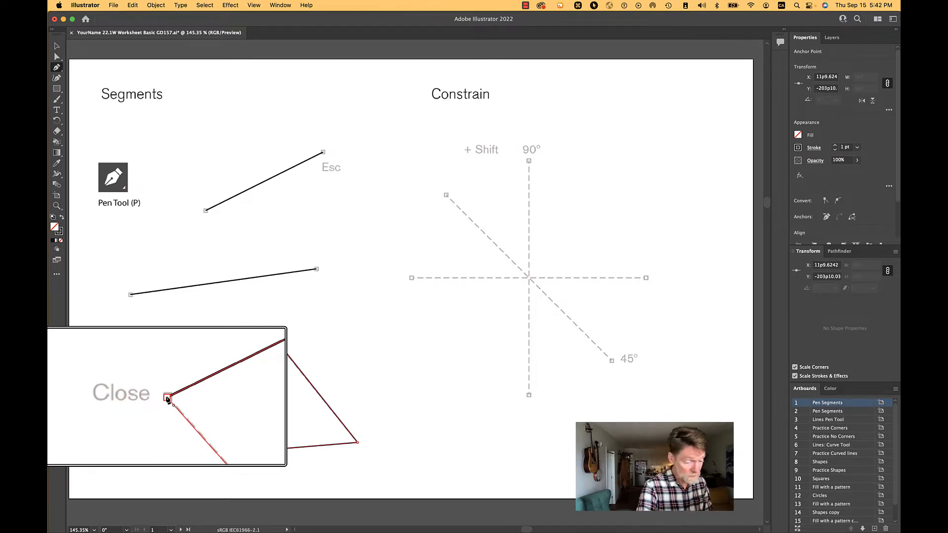
key(alt+super+8)
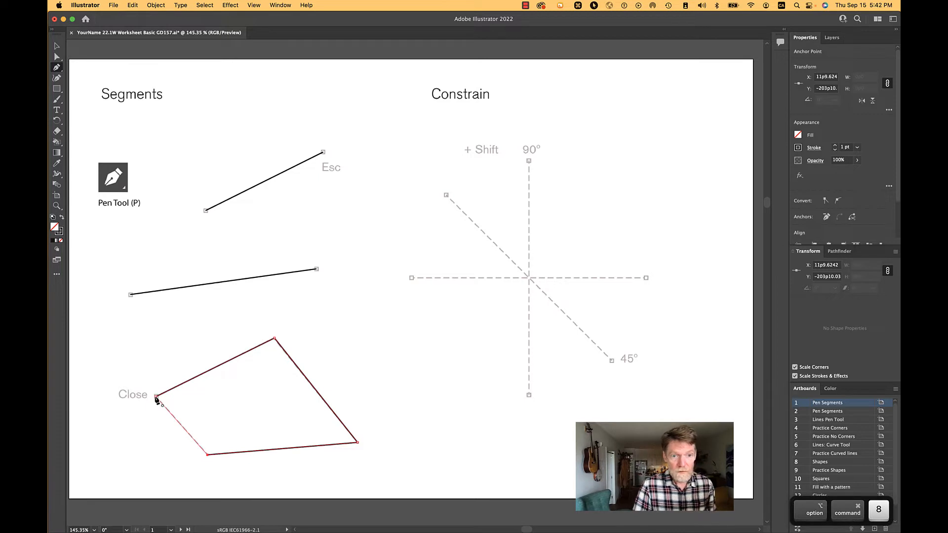
click(156, 397)
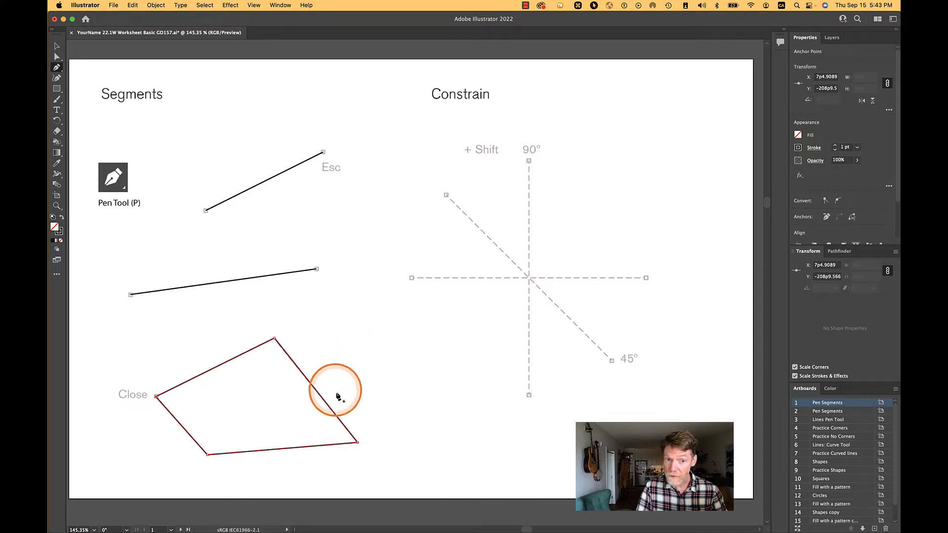
Step: Try adding an anchor point on the closed shape's long slanted edge and moving it inward, and undo both changes
click(313, 386)
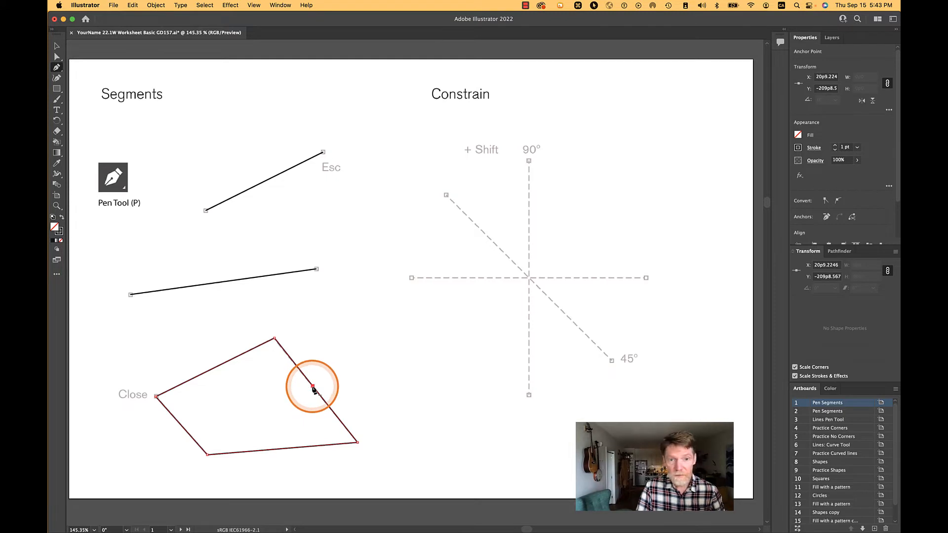
key(a)
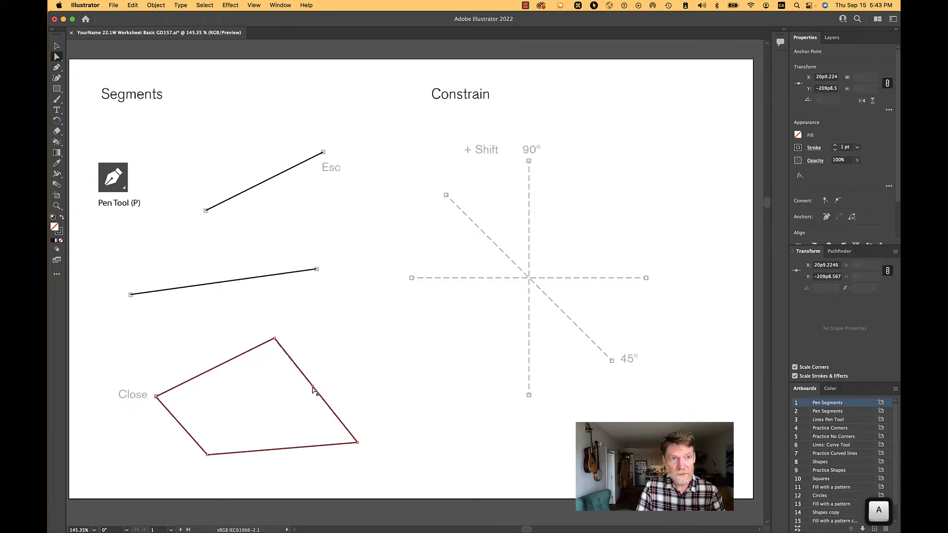
drag(313, 388, 285, 401)
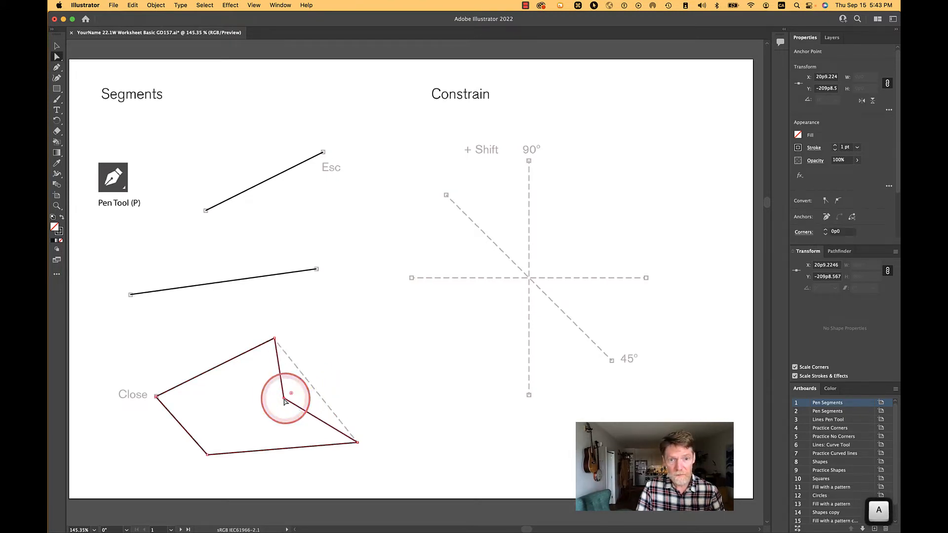
key(super+z)
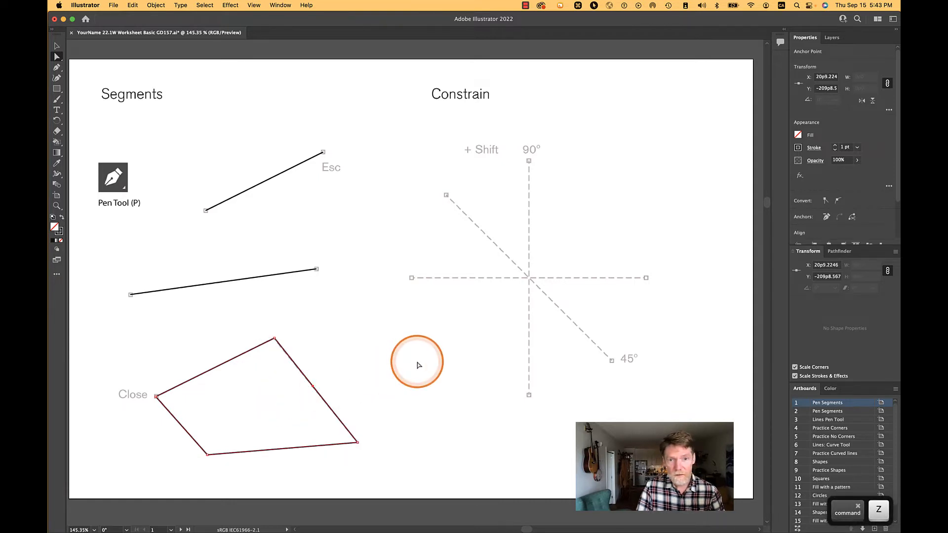
key(super+z)
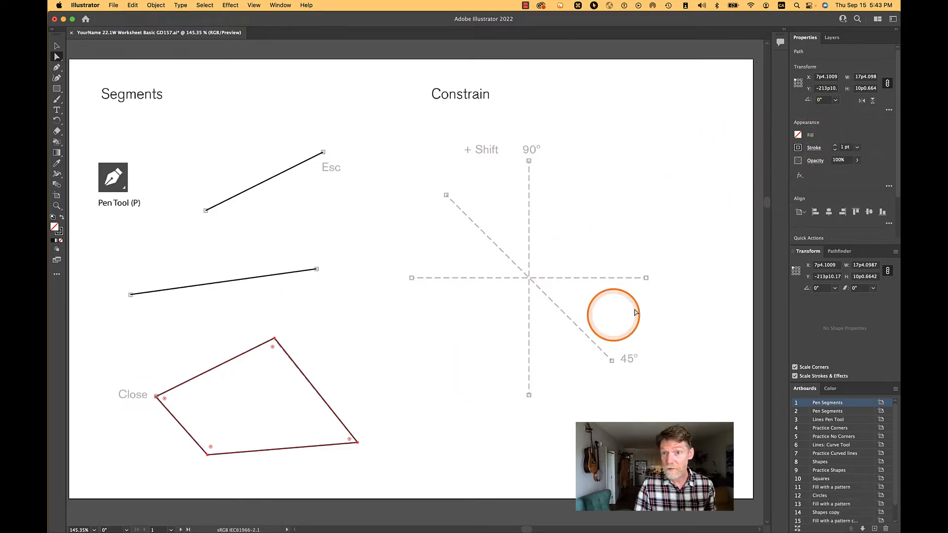
Step: Open the fill colour swatches for the closed four-sided shape
click(799, 136)
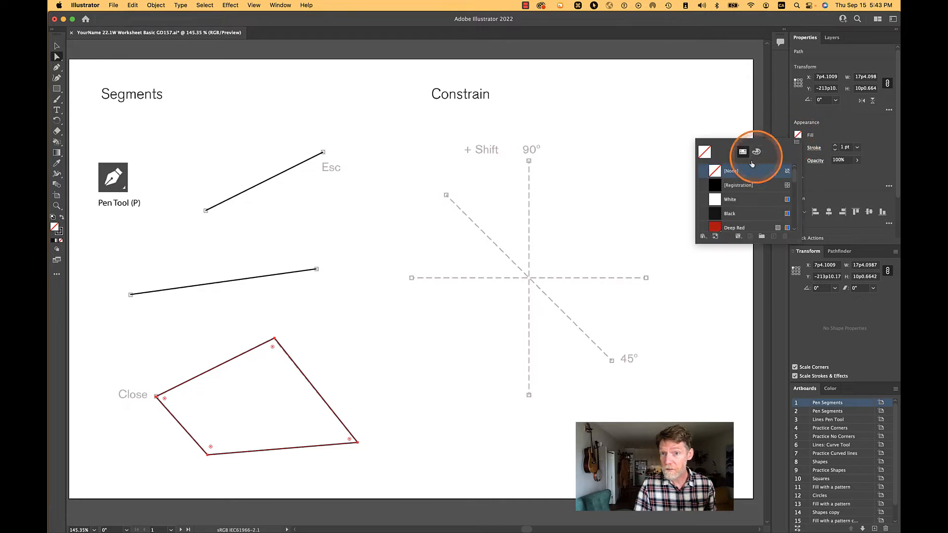
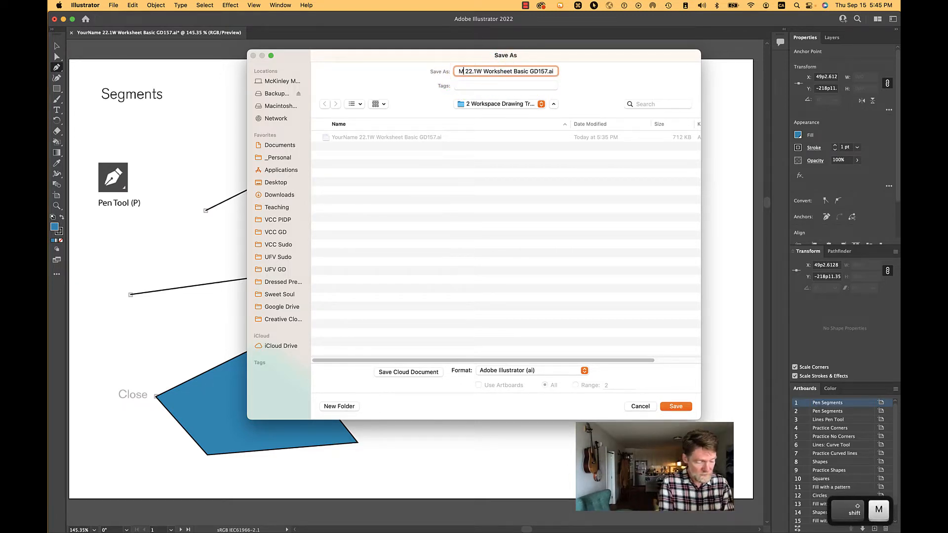
Step: Replace the YourName placeholder at the start of the new file name with the author's first name
text(McKihnl)
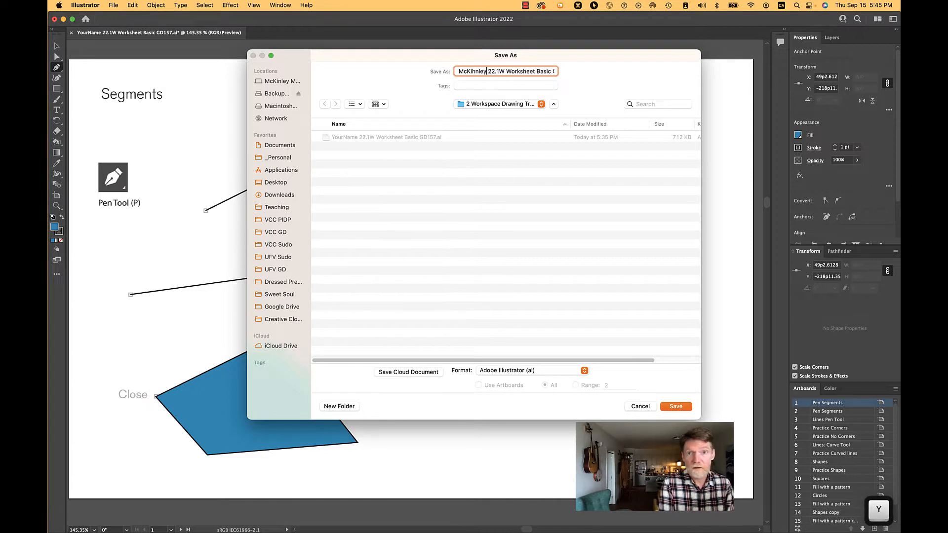
text(ey)
key(shift+alt+Left)
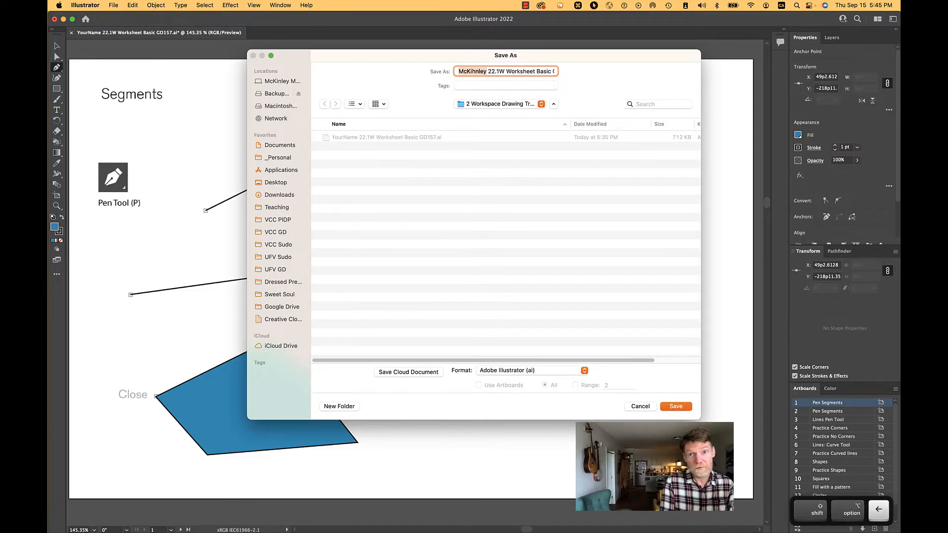
text(Andew)
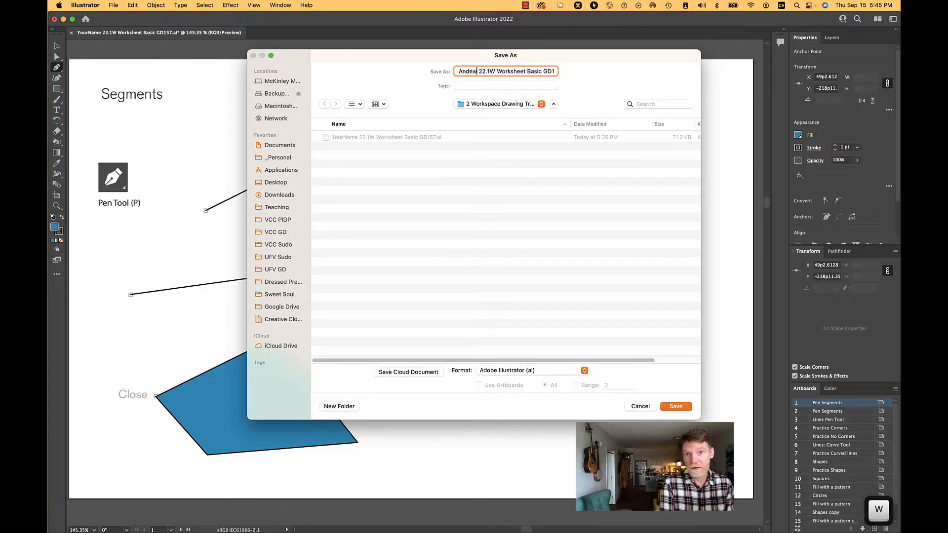
Step: Change the term code in the file name to 22.3F and save the worksheet in Adobe Illustrator (ai) format with the Illustrator 2020 version
click(482, 72)
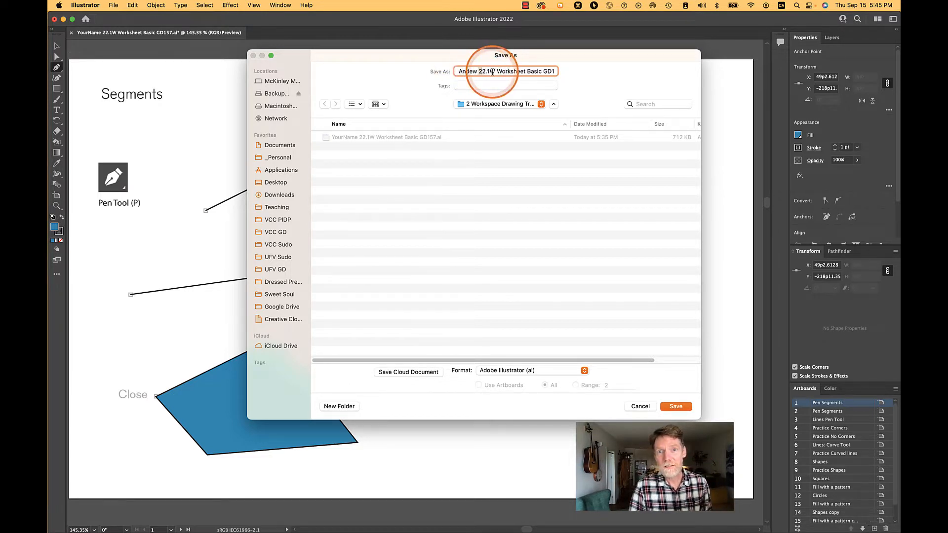
key(BackSpace)
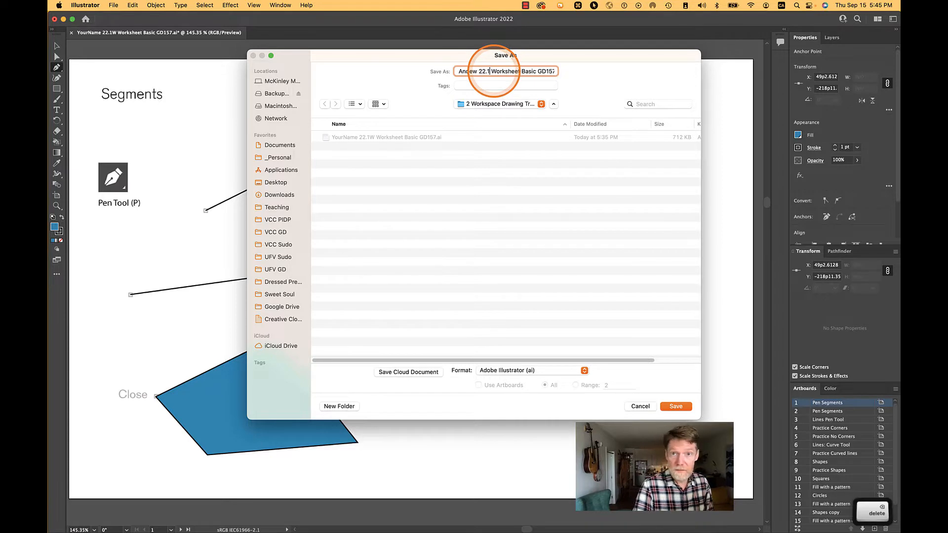
text(3)
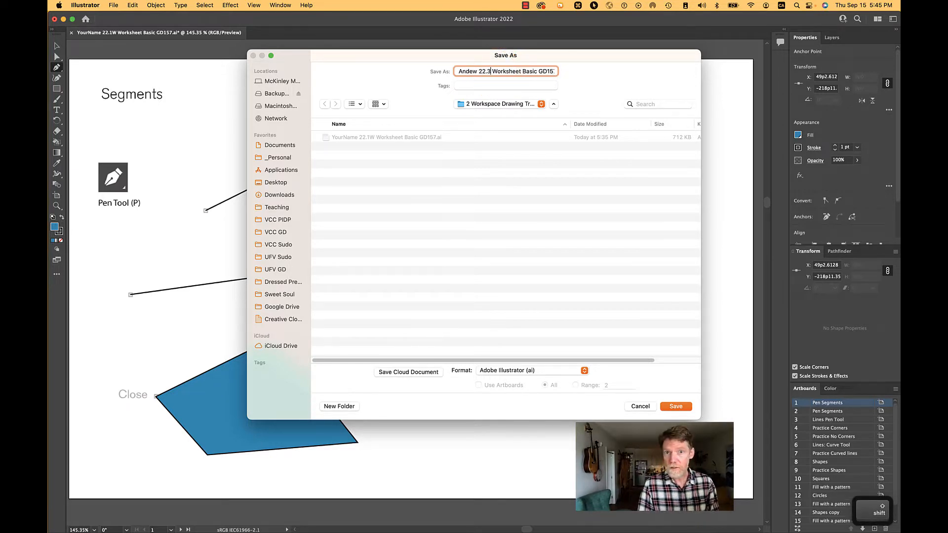
text(F)
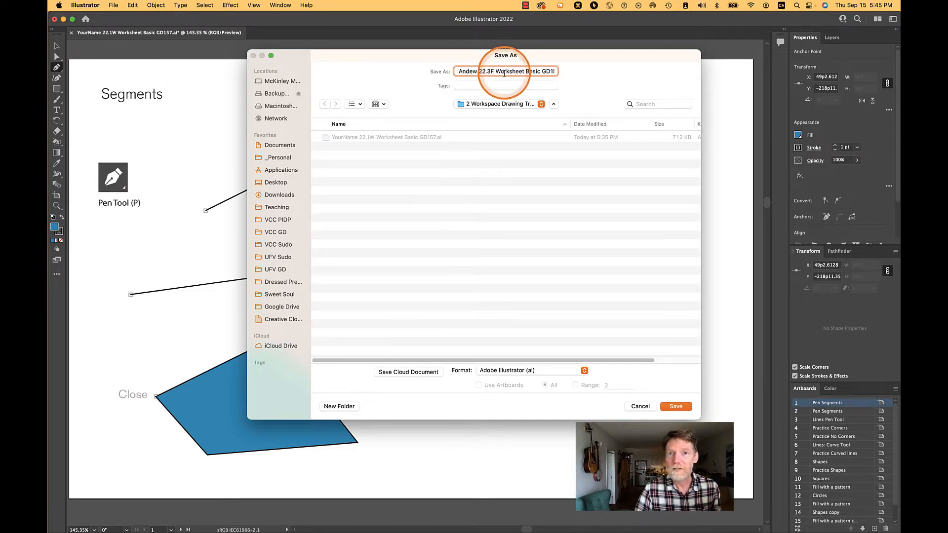
drag(504, 73, 553, 71)
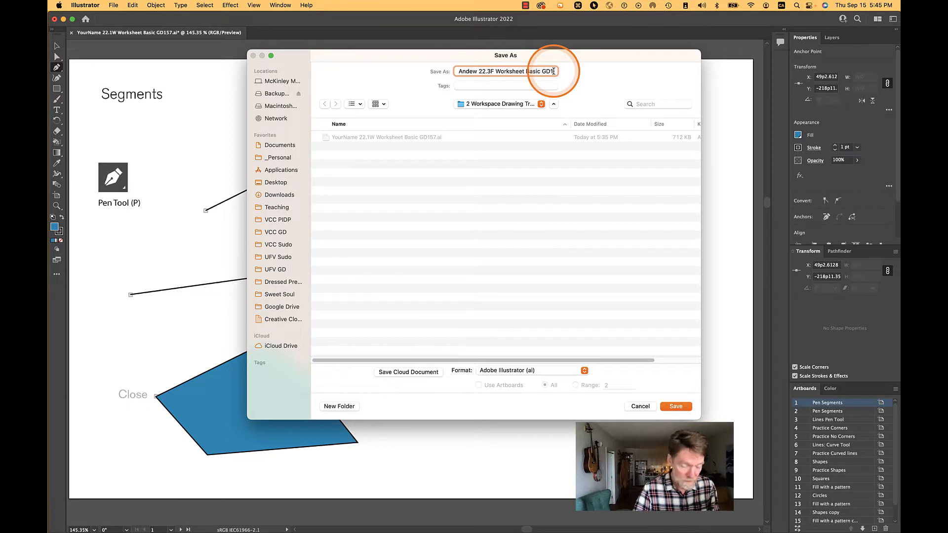
key(Right)
key(Right)
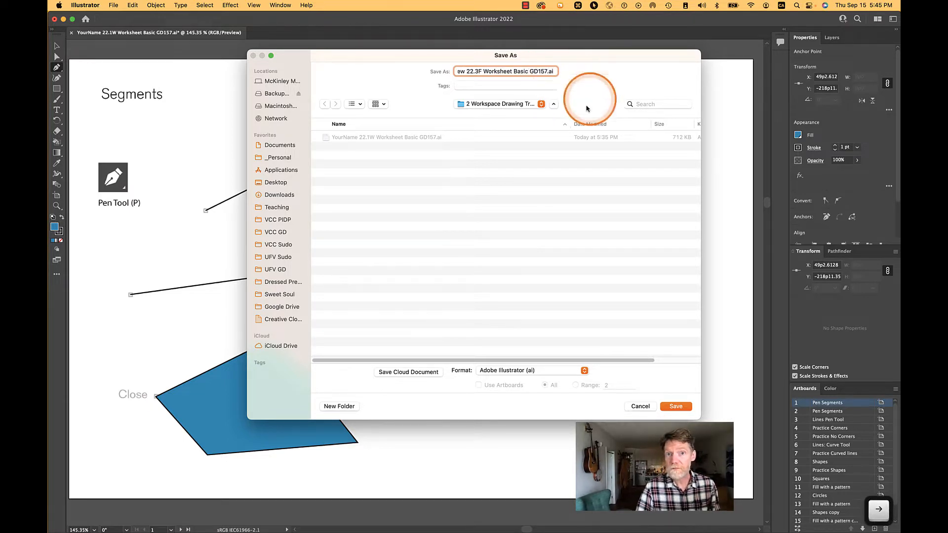
click(676, 406)
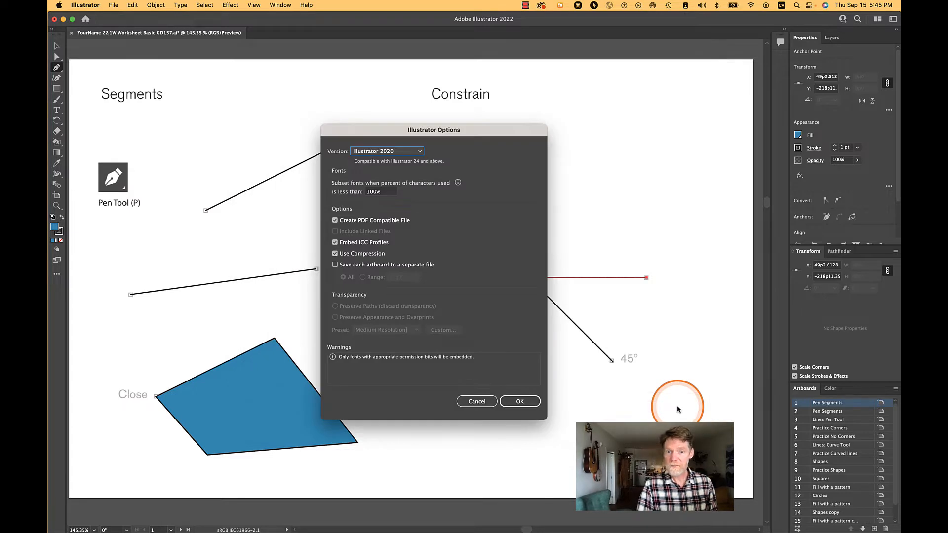
click(518, 402)
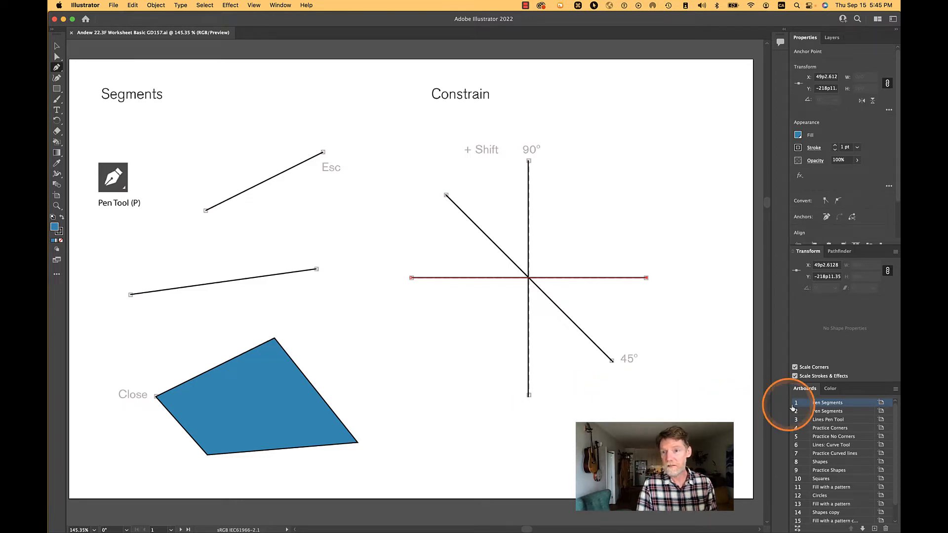
Step: Go to the second Pen Segments artboard and check which layer is active for drawing
click(804, 412)
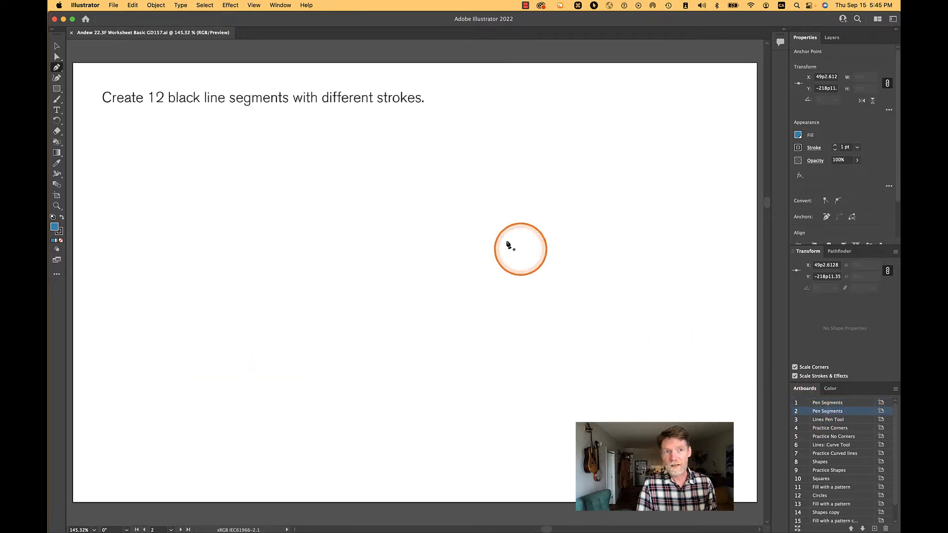
click(832, 37)
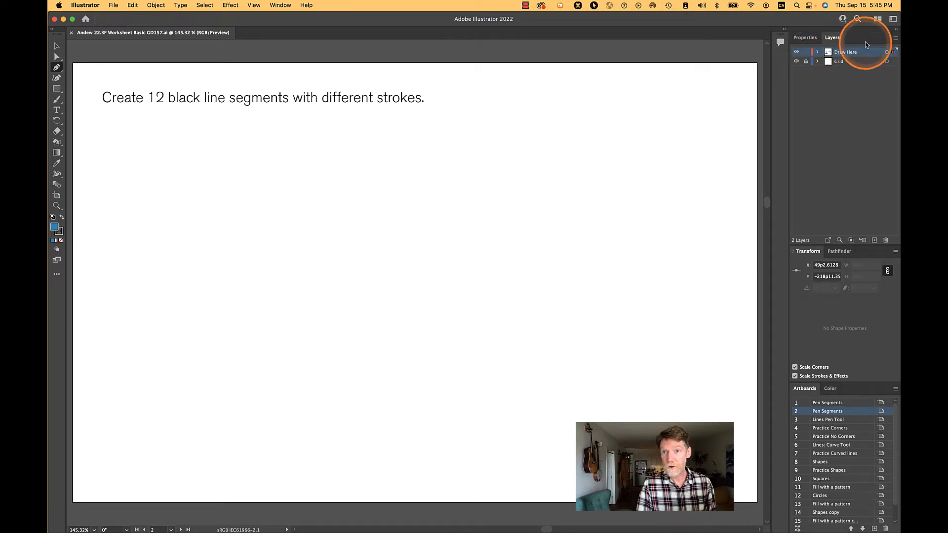
click(803, 38)
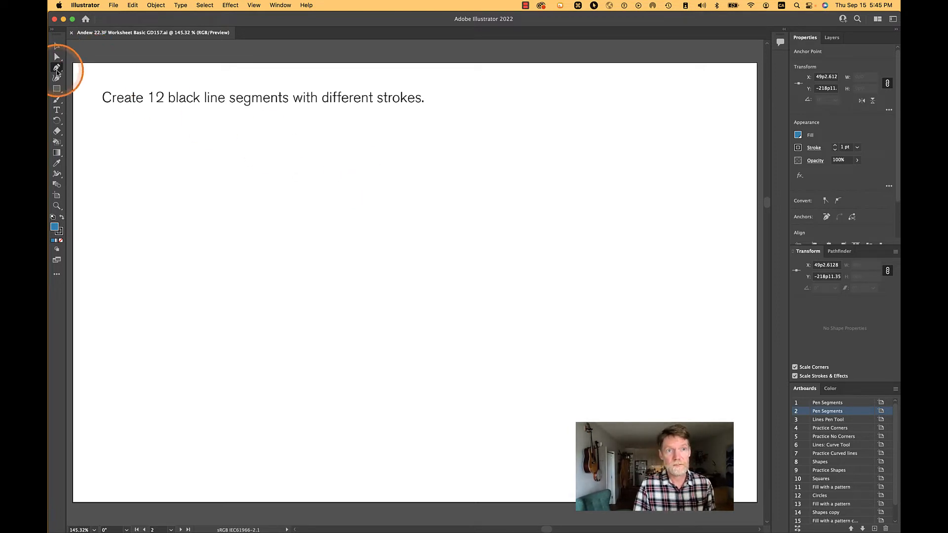
Step: Draw two connected Pen tool segments below the artboard's heading, one vertical about 21p6 long and one horizontal about 8p9 long from its lower end
click(123, 160)
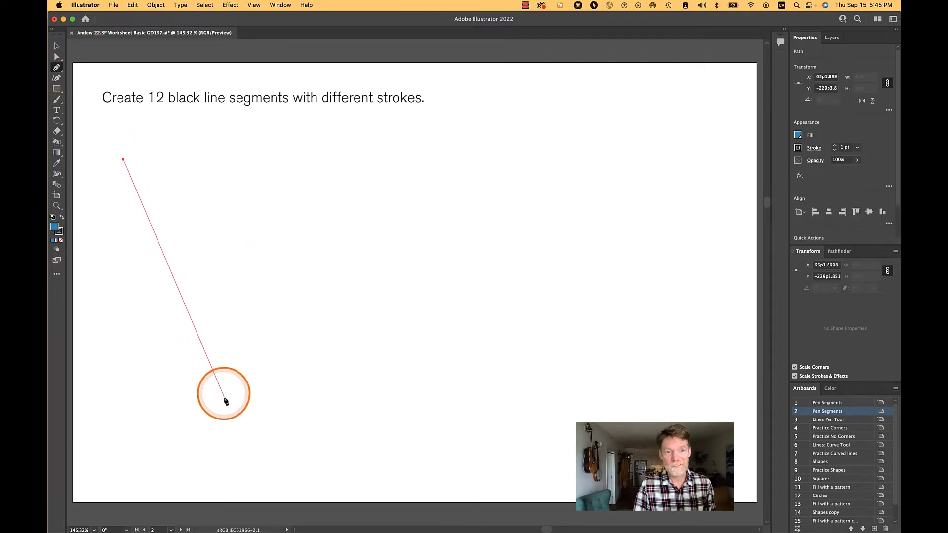
shift+click(227, 413)
shift+click(227, 412)
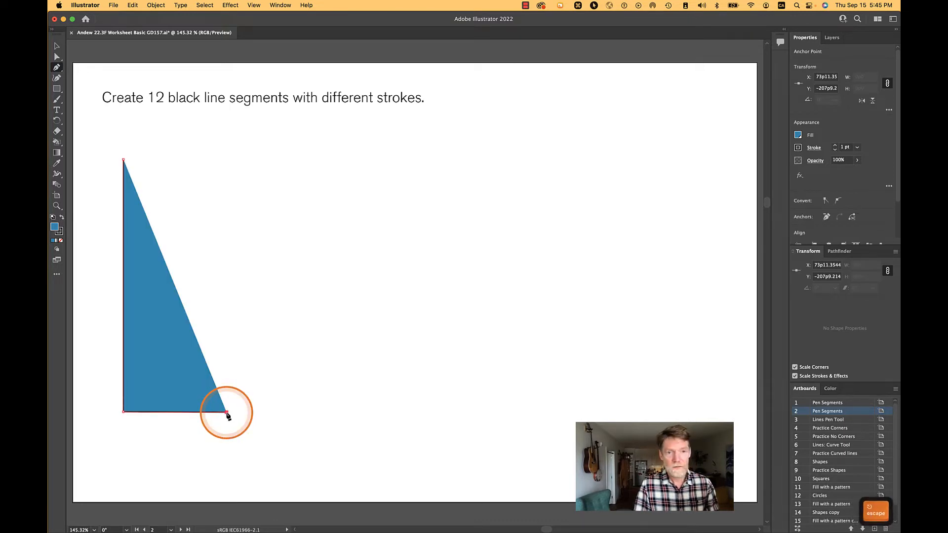
Step: Set the fill of the blue-filled two-segment path to None so only its black stroke remains
click(538, 222)
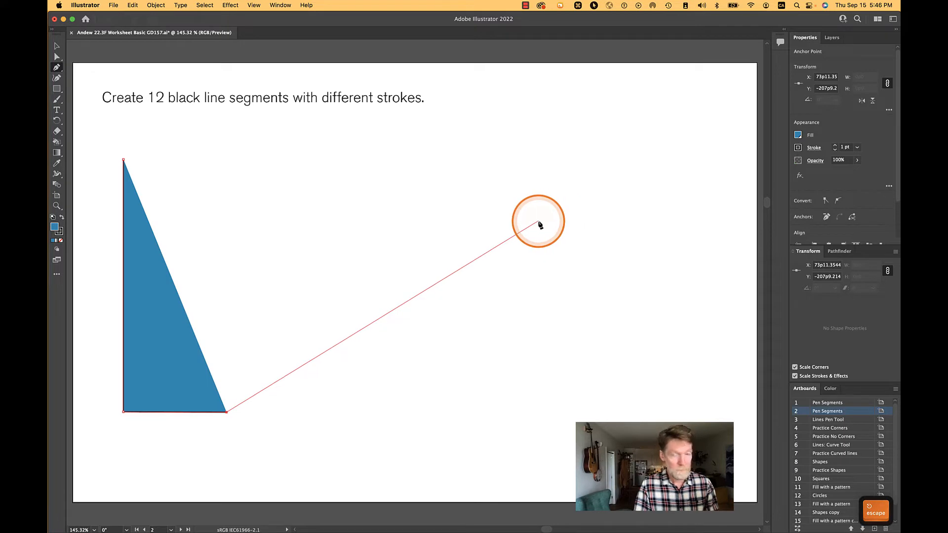
click(797, 136)
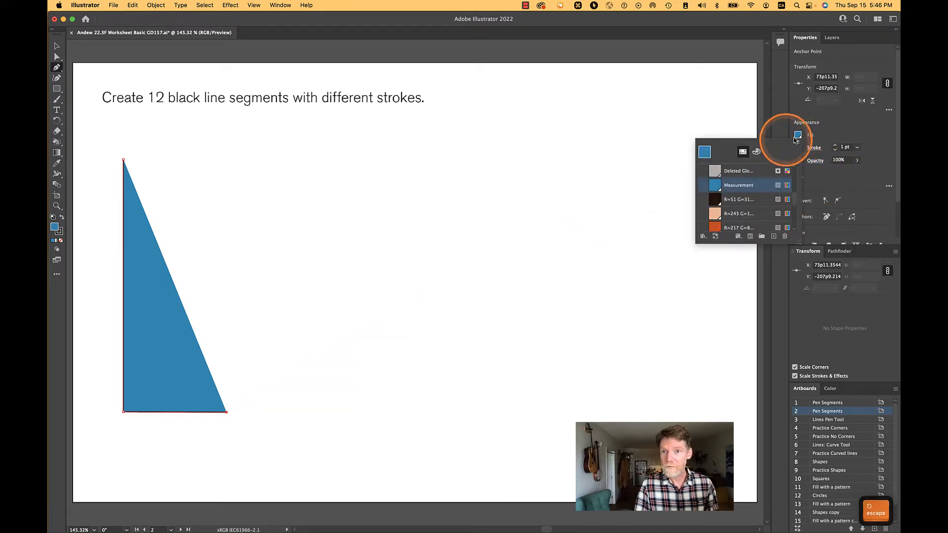
scroll(728, 177, up, 5)
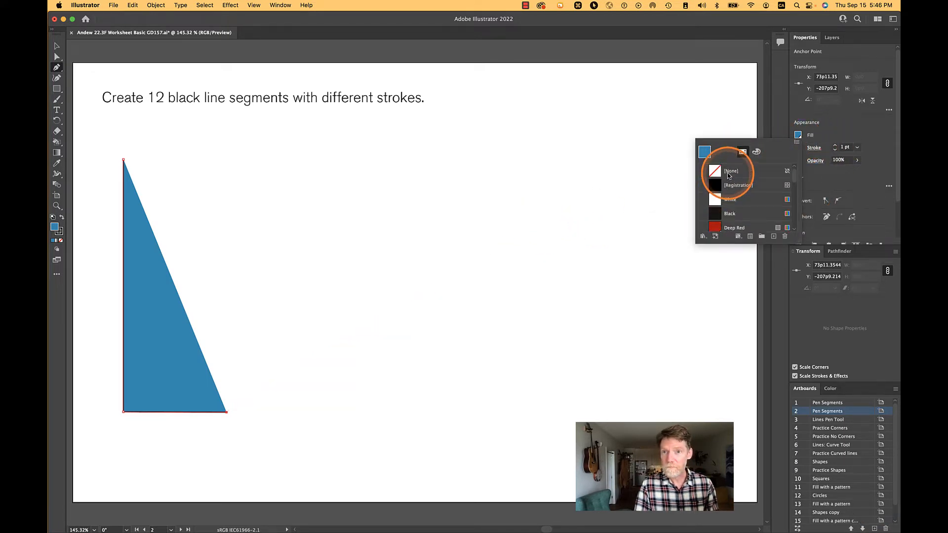
click(725, 172)
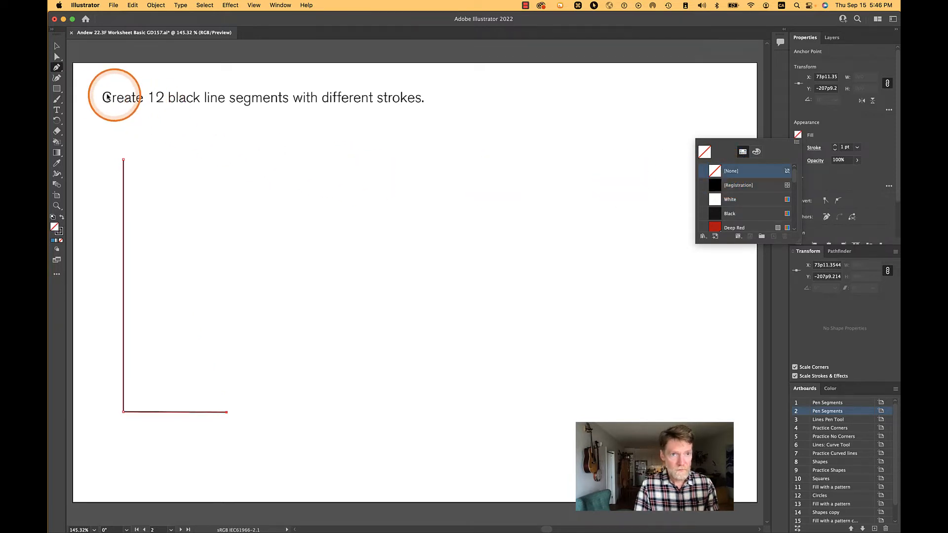
Step: Draw a vertical Pen segment about 17p8 long beside the first path, and a separate diagonal segment rising to its right
click(178, 161)
click(169, 159)
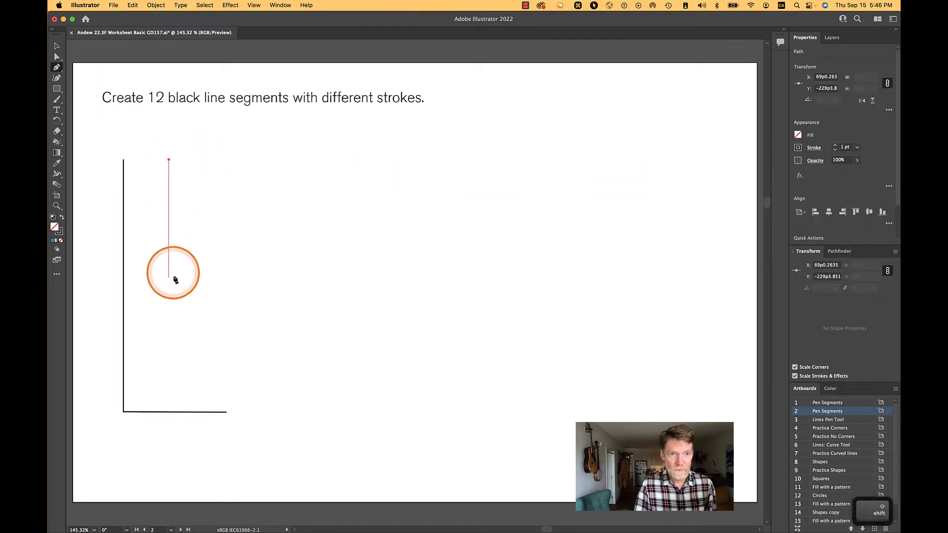
shift+click(169, 368)
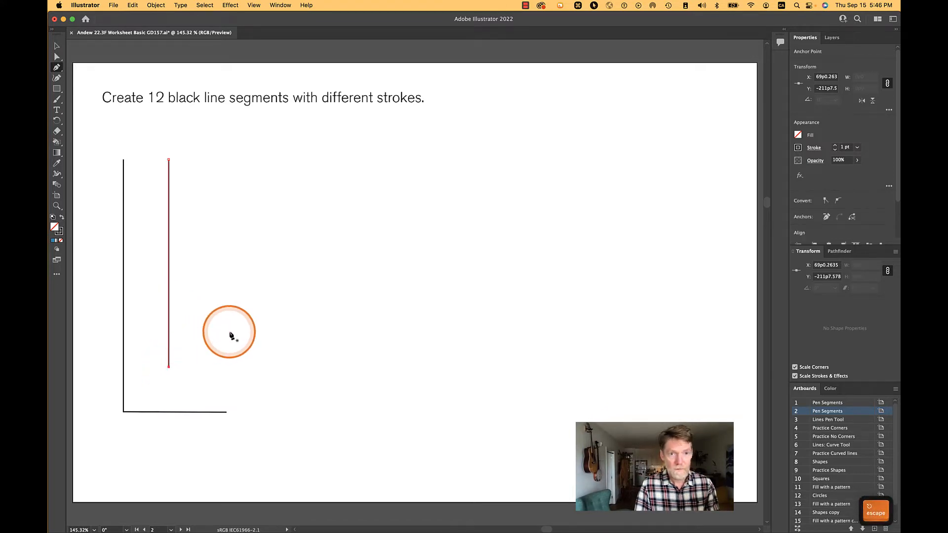
key(Escape)
click(214, 351)
click(323, 216)
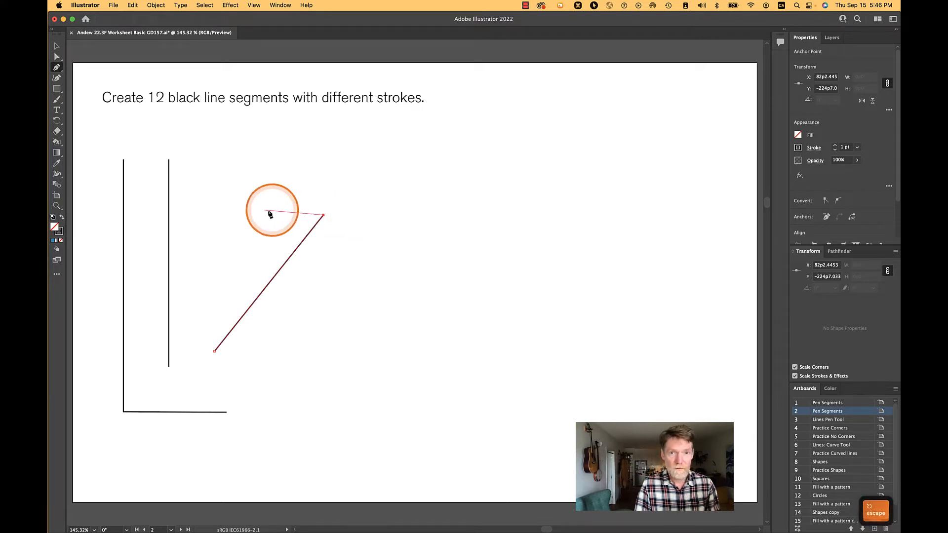
key(Escape)
Step: Draw an open three-segment Pen path bending around the upper end of the diagonal segment and running back down beside it
click(245, 225)
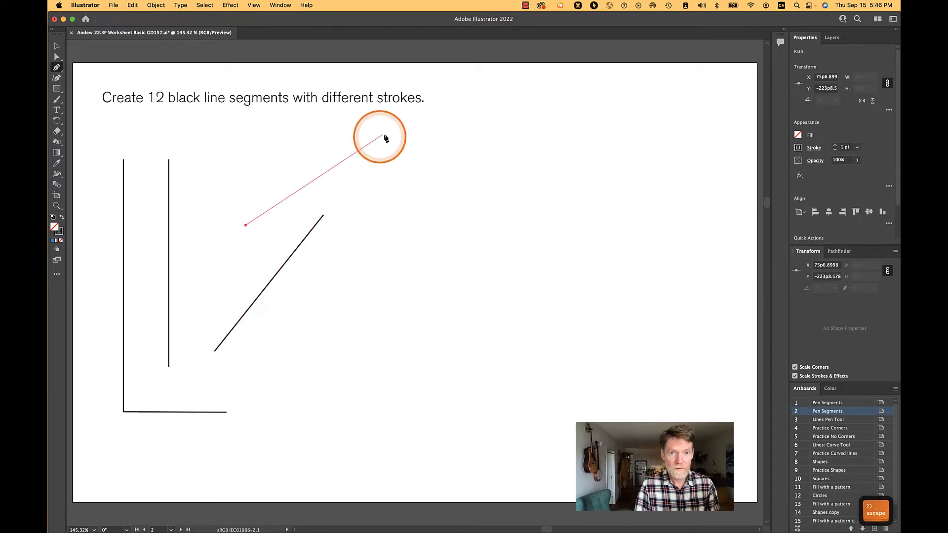
click(349, 154)
click(396, 180)
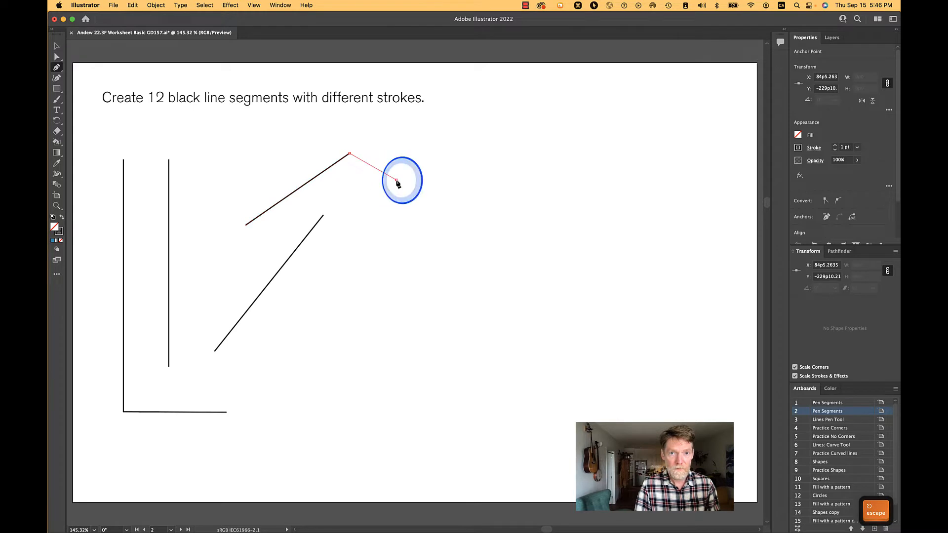
click(258, 366)
key(Escape)
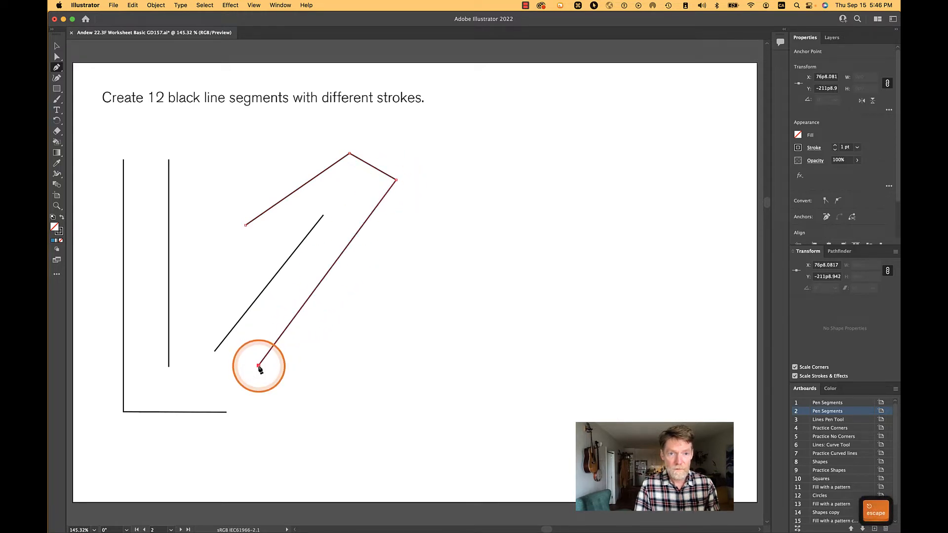
Step: Draw a long diagonal segment about 13p10 wide and 20p5 high beside the three-segment path, plus a short steep segment right of its upper end
click(294, 397)
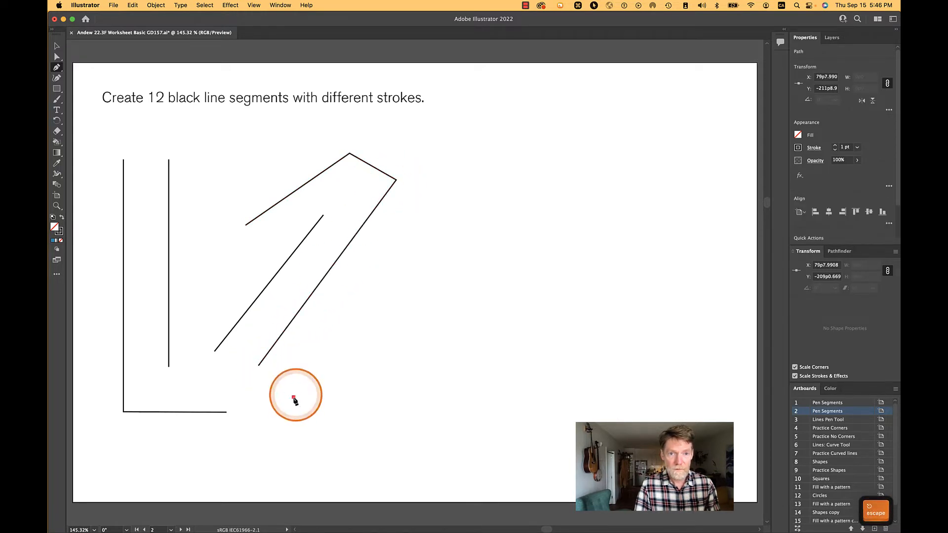
click(456, 159)
key(Escape)
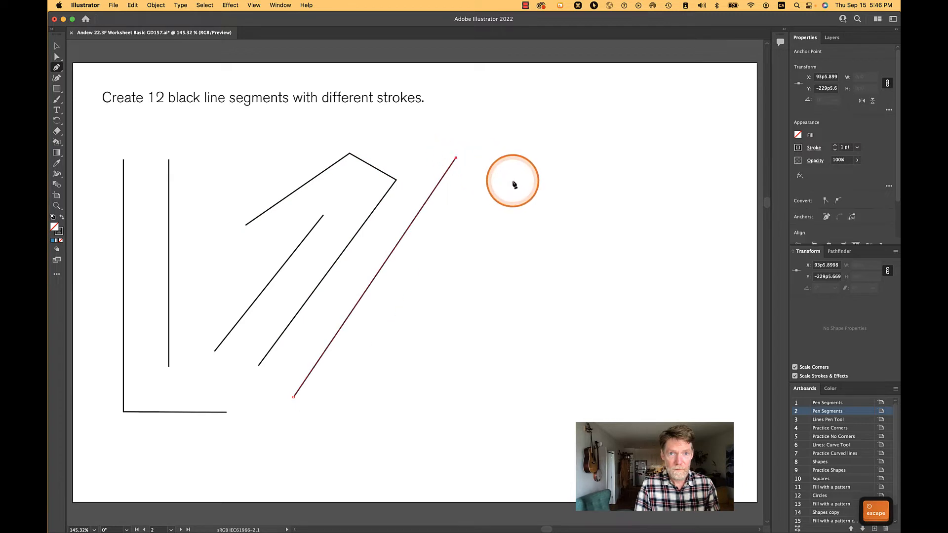
click(492, 132)
click(512, 228)
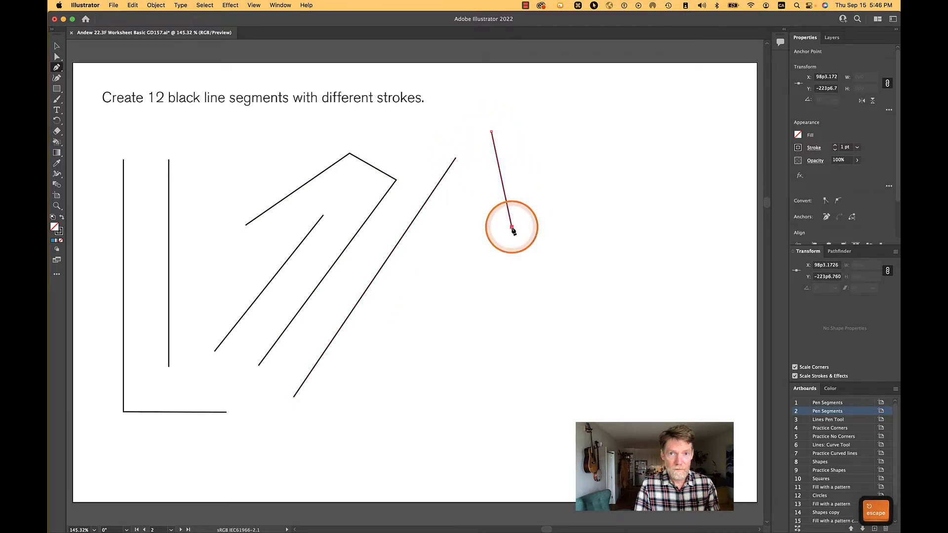
key(Escape)
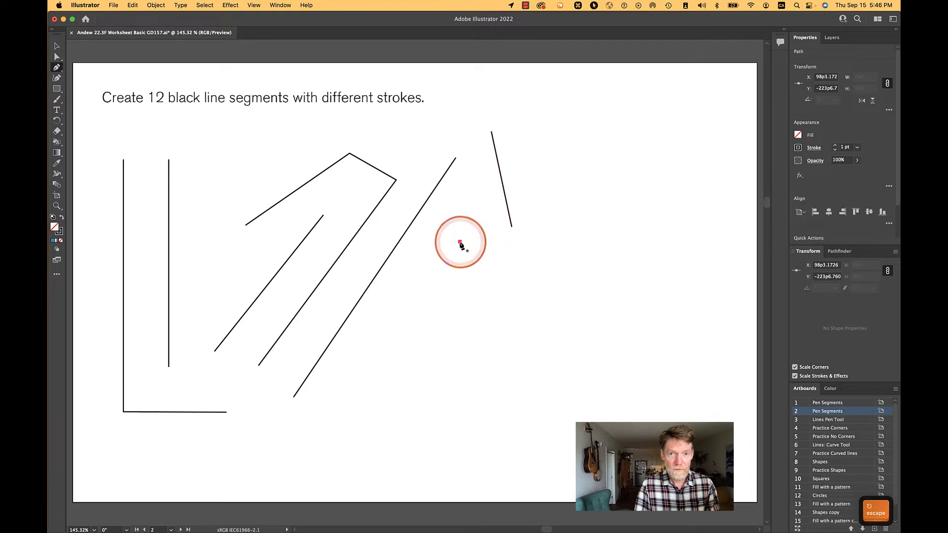
Step: Draw an open five-segment zigzag Pen path from beneath the short steep segment down to the artboard's lower middle
click(459, 242)
click(466, 199)
click(508, 253)
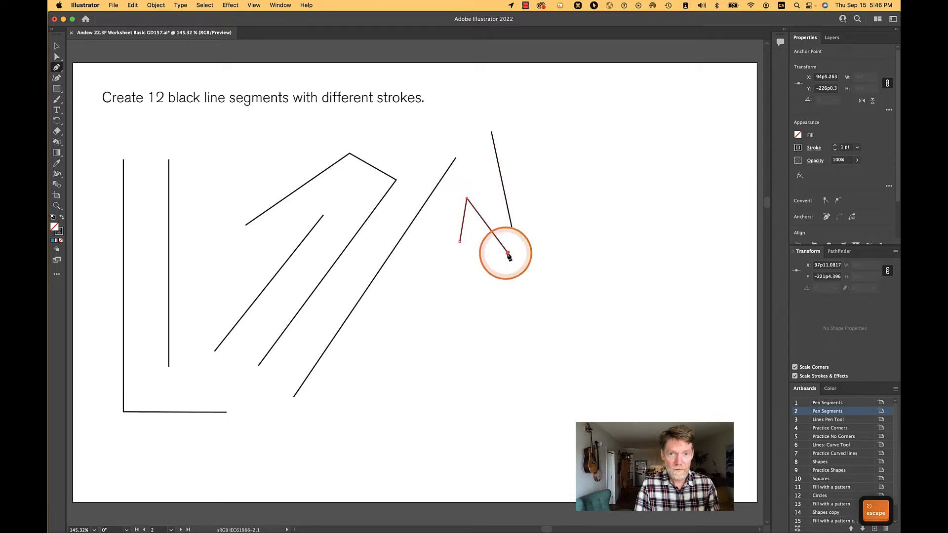
click(396, 307)
click(343, 419)
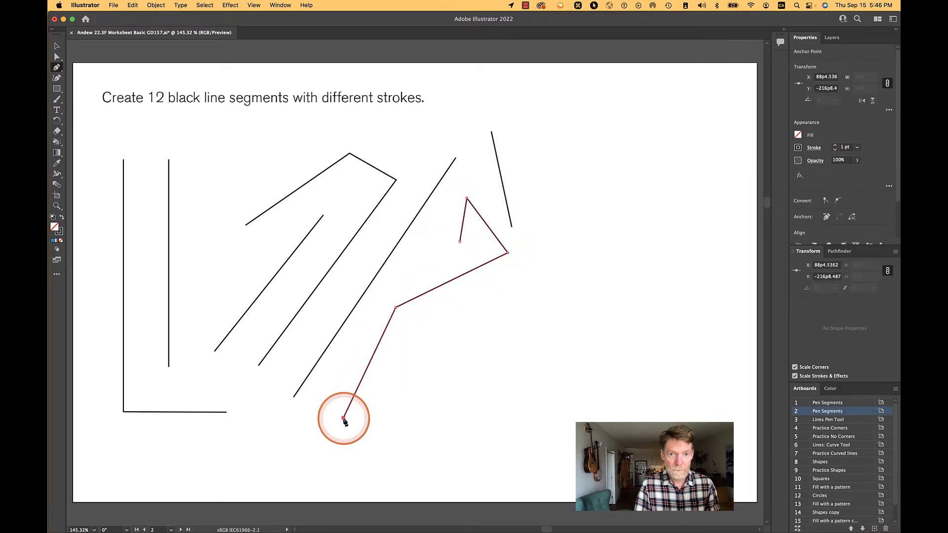
click(470, 454)
key(Escape)
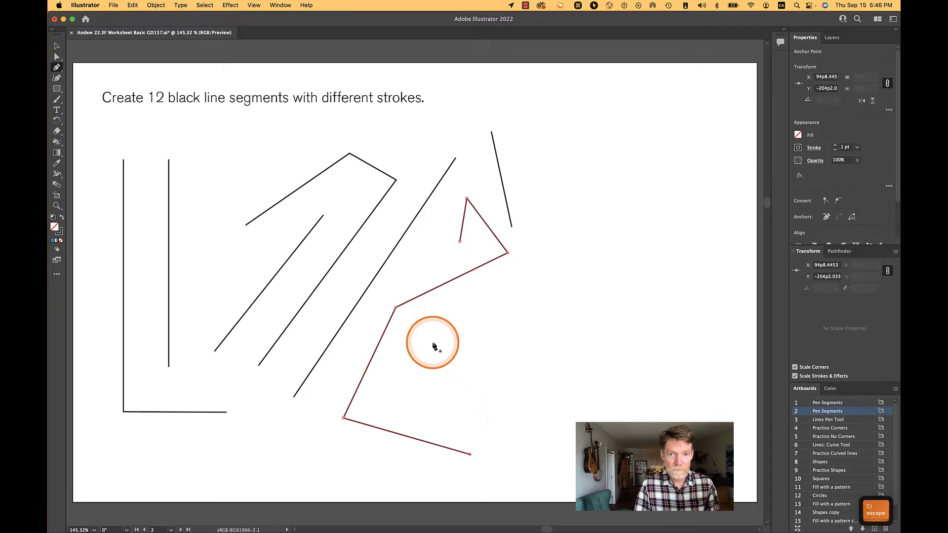
Step: Draw two separate segments inside the zigzag's lower bend, one short and steep, one long and sloping down to the right
click(428, 329)
click(403, 398)
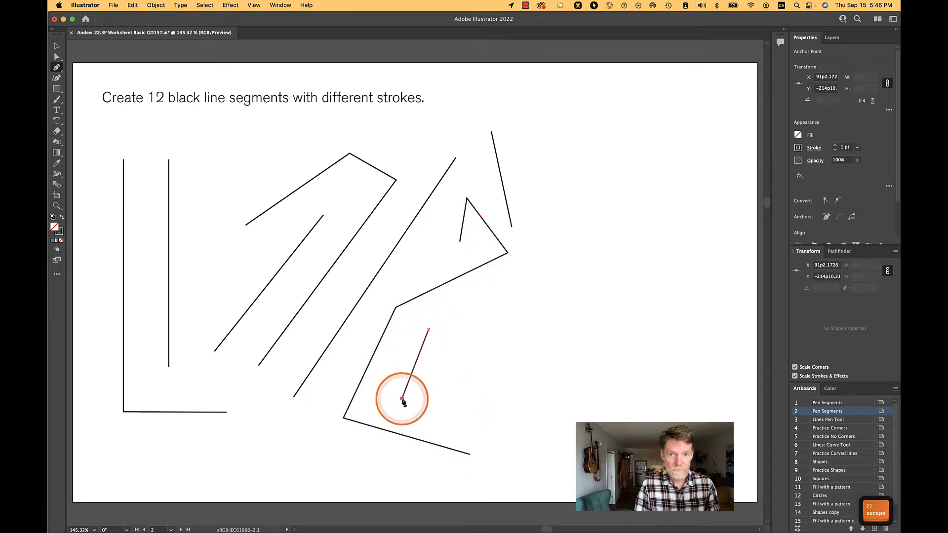
key(Escape)
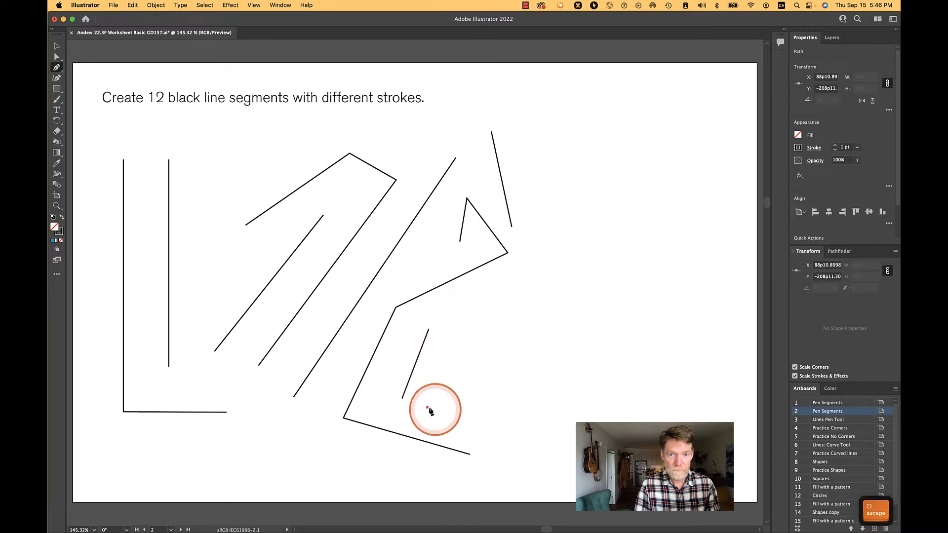
click(427, 408)
click(608, 469)
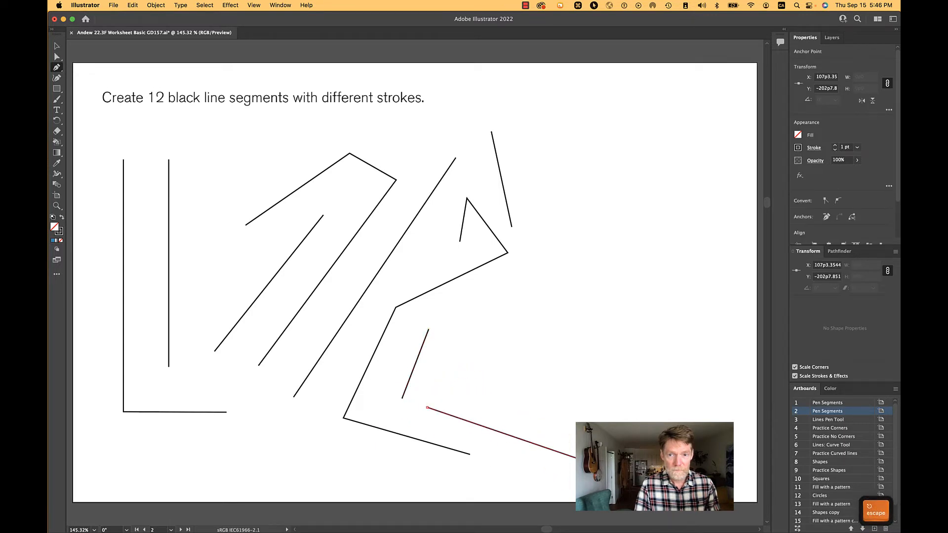
key(Escape)
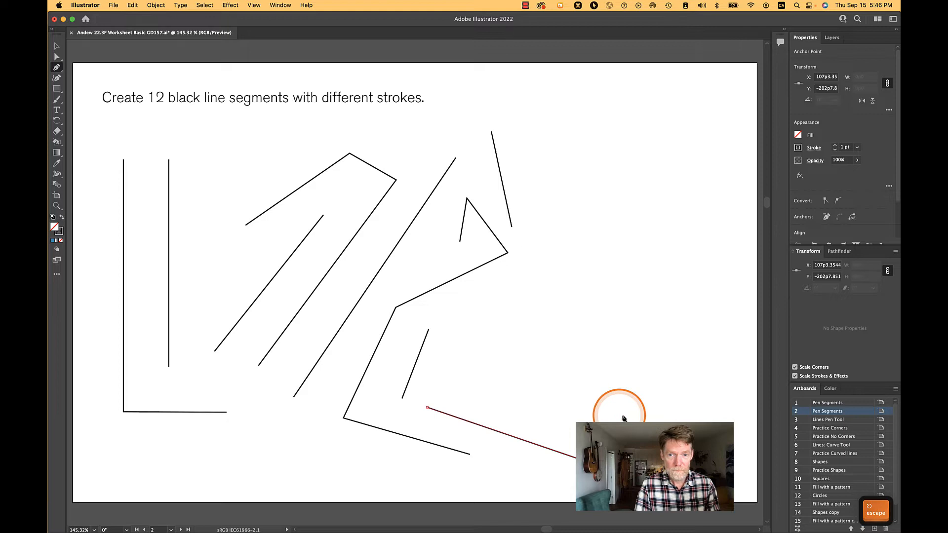
click(448, 380)
key(Escape)
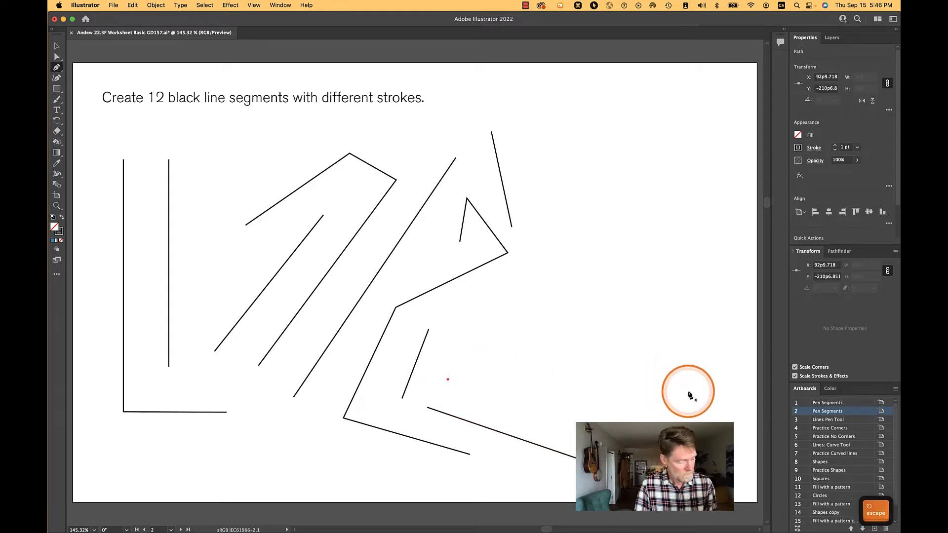
key(super+z)
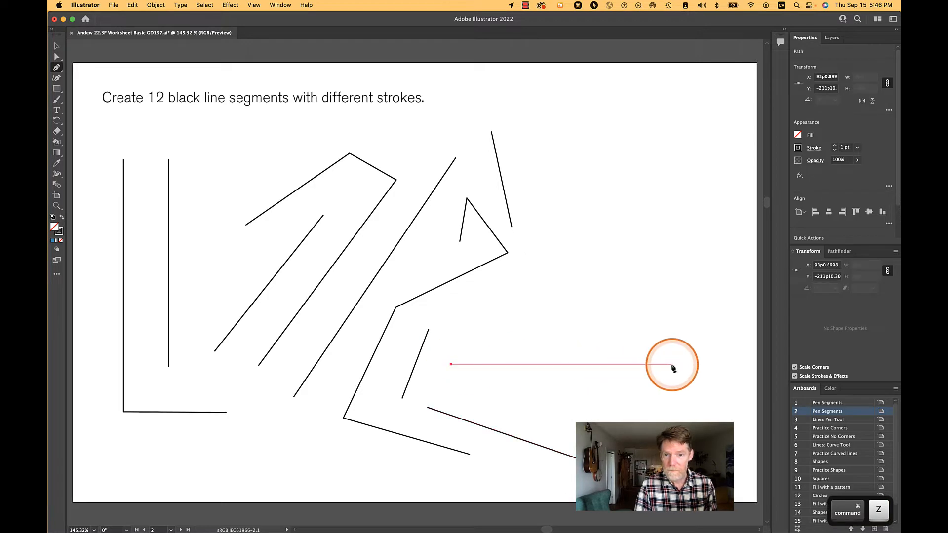
Step: Draw two nested right-angled Pen paths on the artboard's right side, the outer about 19p5 by 19p1 and the inner about 9p2 by 16p2
shift+click(678, 365)
shift+click(678, 142)
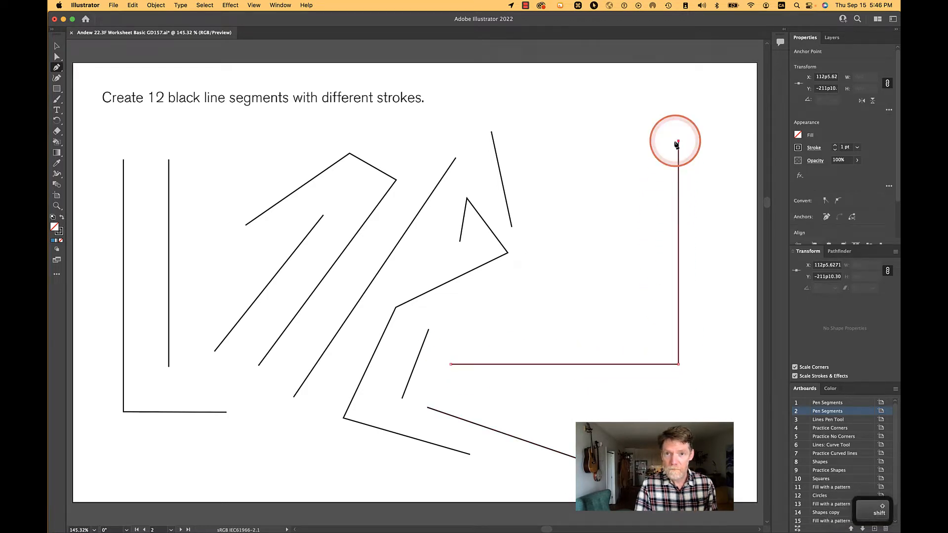
click(614, 121)
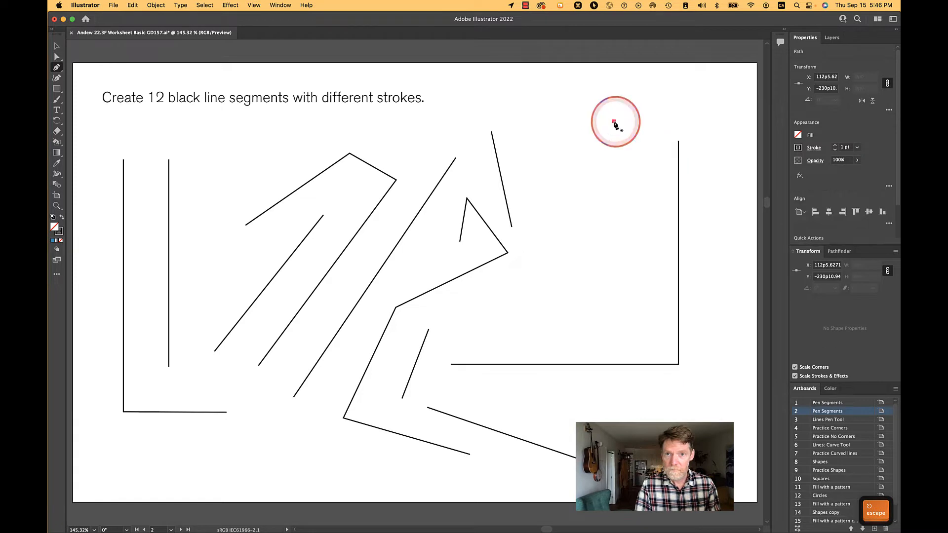
click(613, 311)
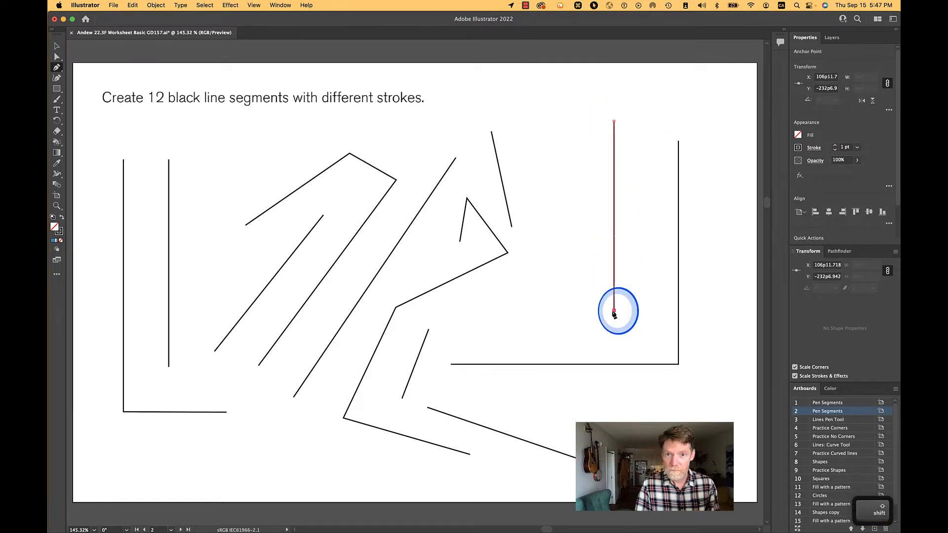
shift+click(506, 311)
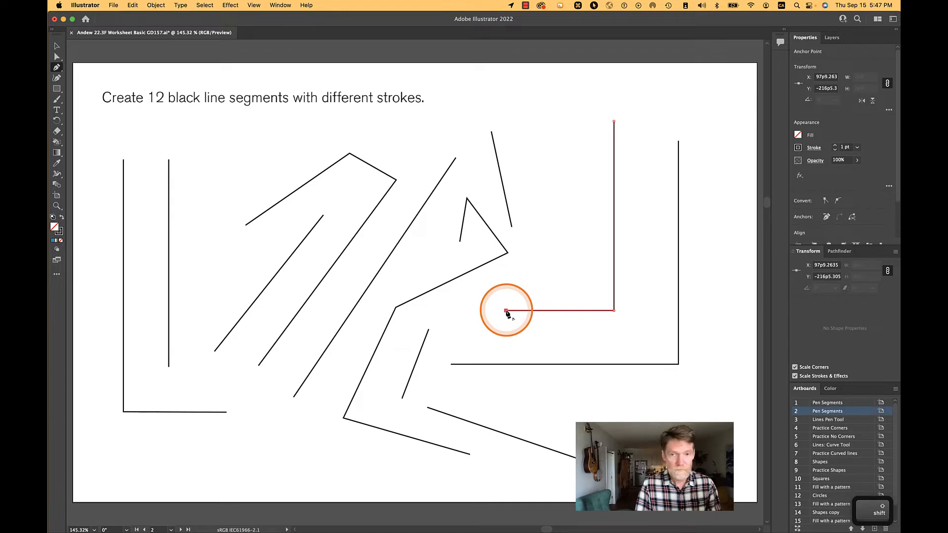
key(Escape)
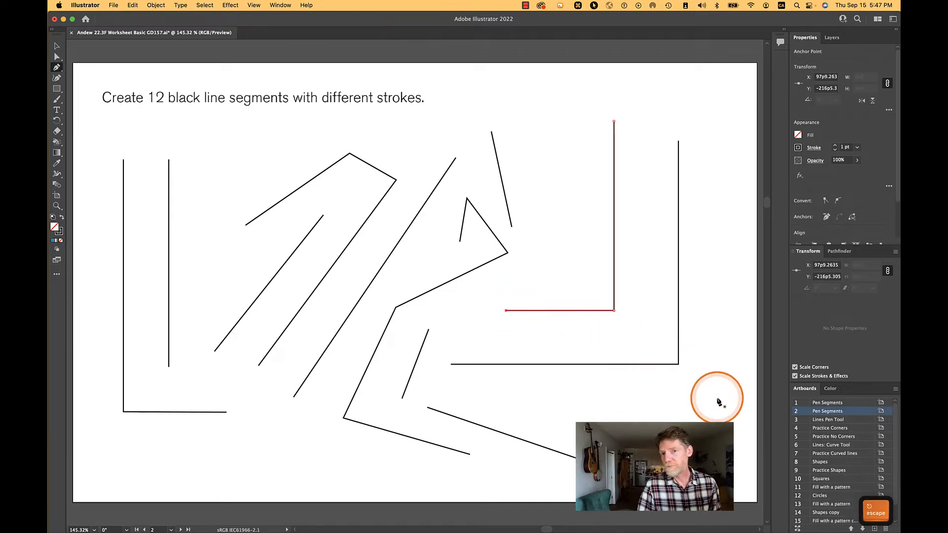
Step: Select all the drawn segments and display the selection's Objects details in Document Info
key(v)
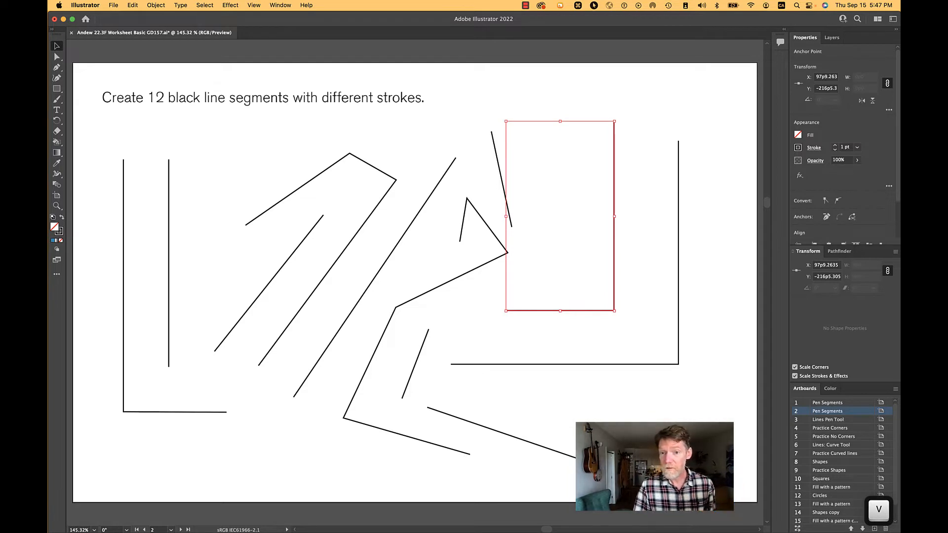
click(118, 121)
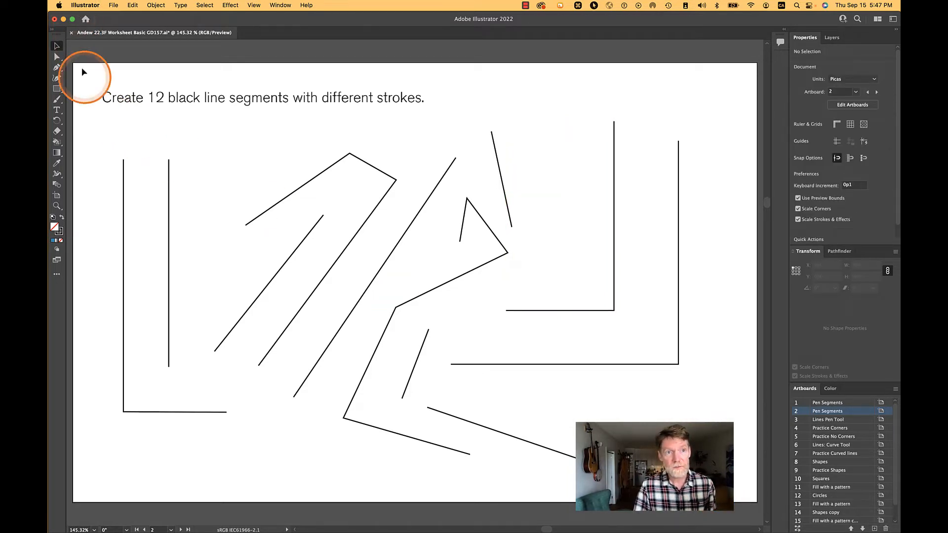
drag(98, 130, 734, 475)
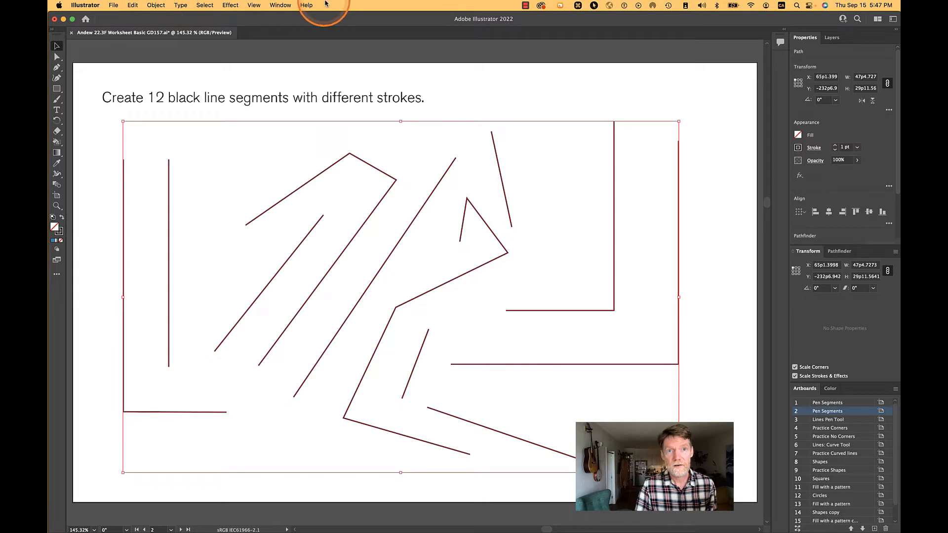
click(274, 6)
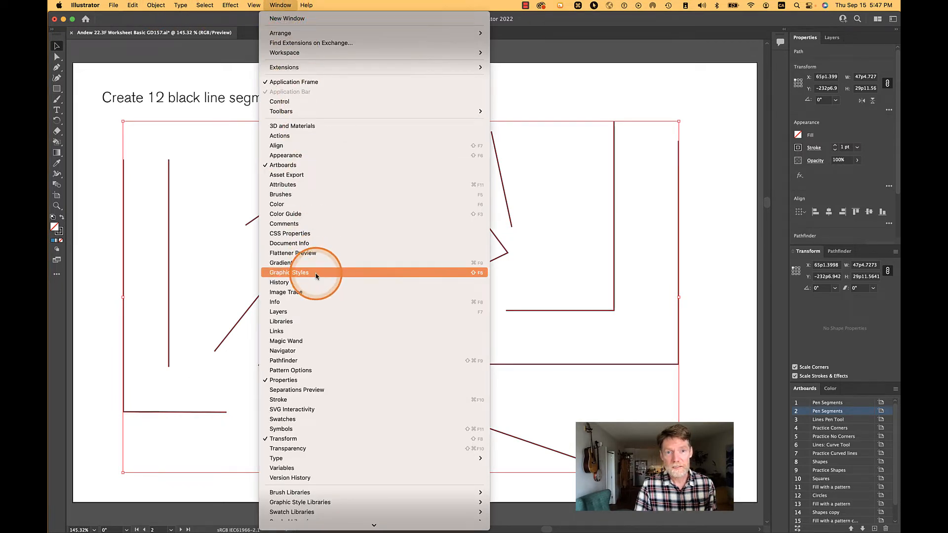
click(312, 243)
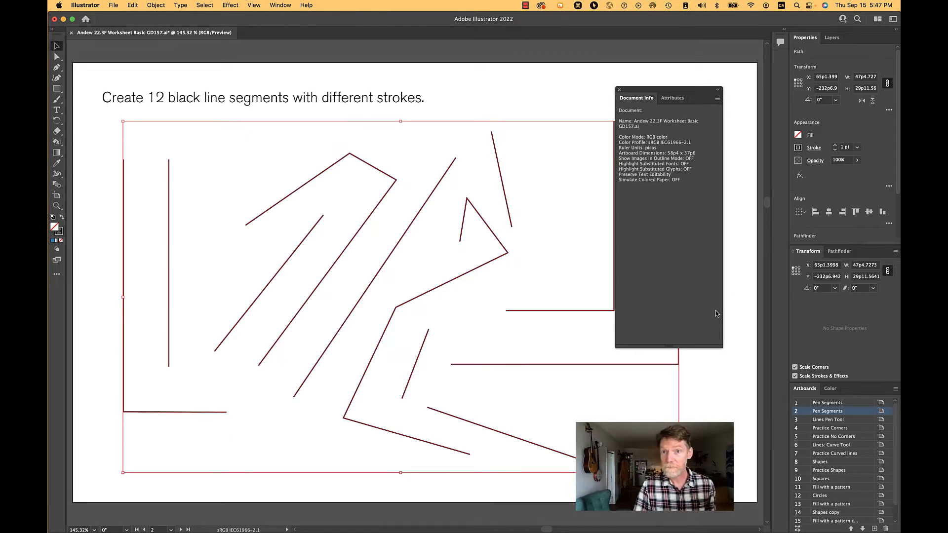
click(717, 101)
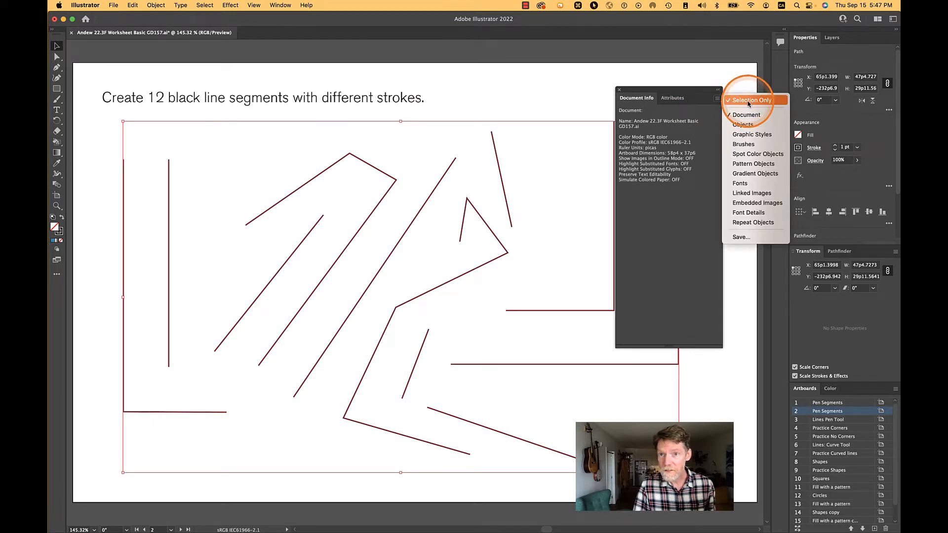
click(748, 127)
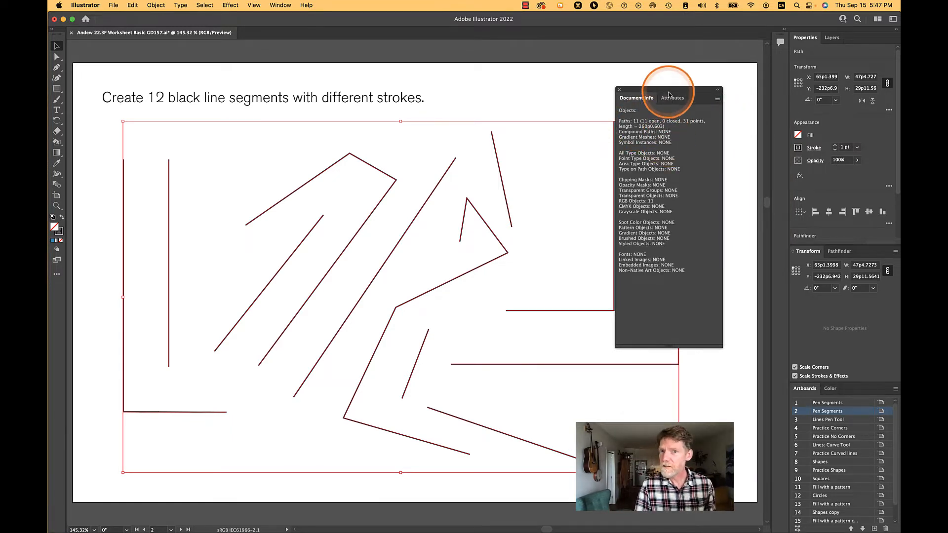
Step: Move Document Info off the artwork, deselect the drawn segments, and close Document Info
drag(660, 90, 796, 86)
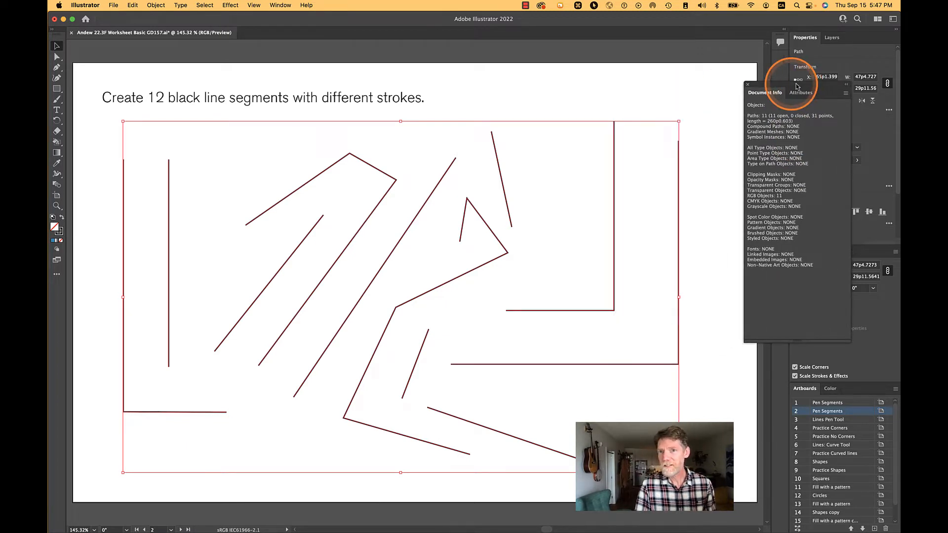
click(732, 101)
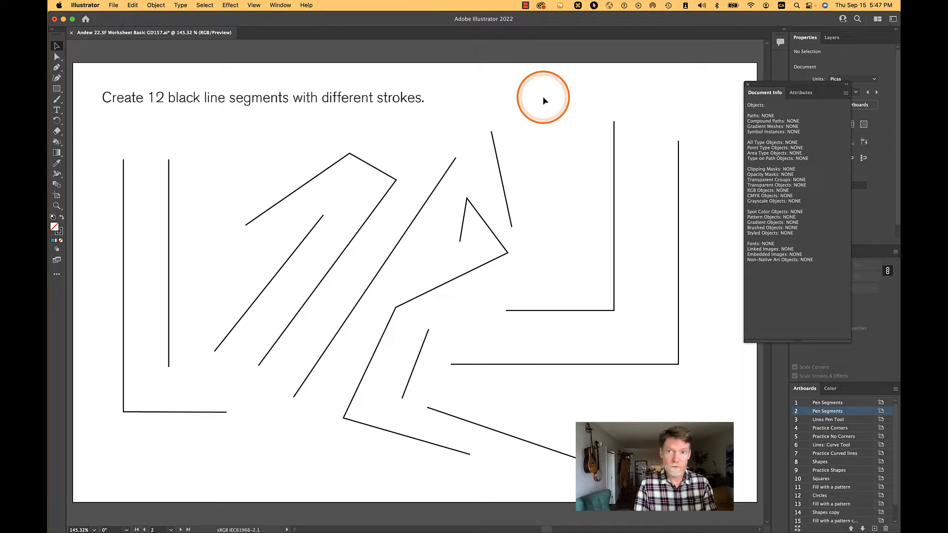
click(748, 87)
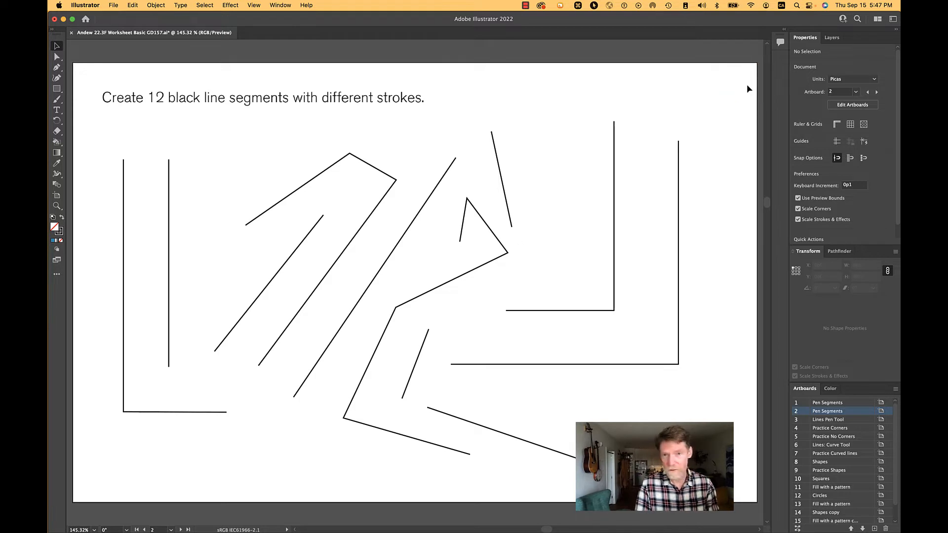
Step: Draw a vertical Pen segment about 12p3 long inside the inner right-angled path, ending it as an open path
key(p)
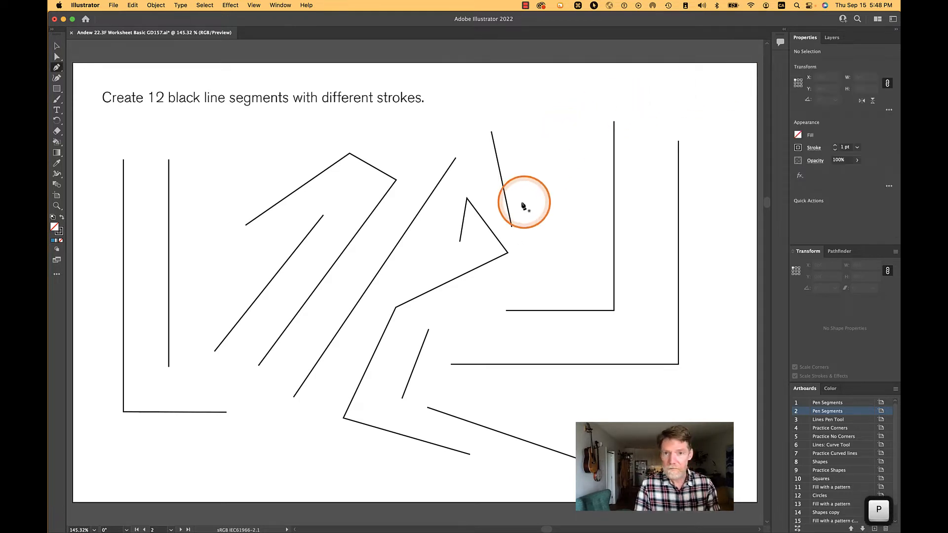
click(551, 111)
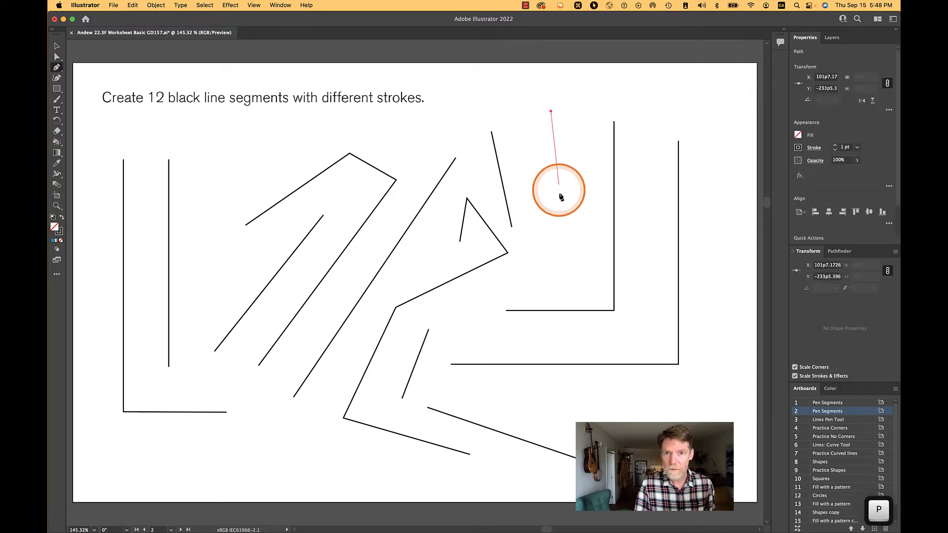
shift+click(553, 257)
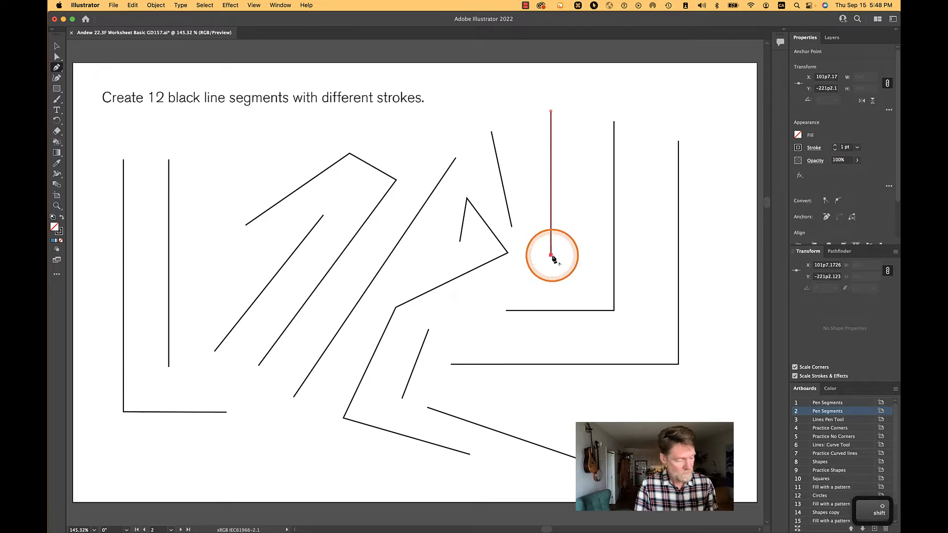
key(Escape)
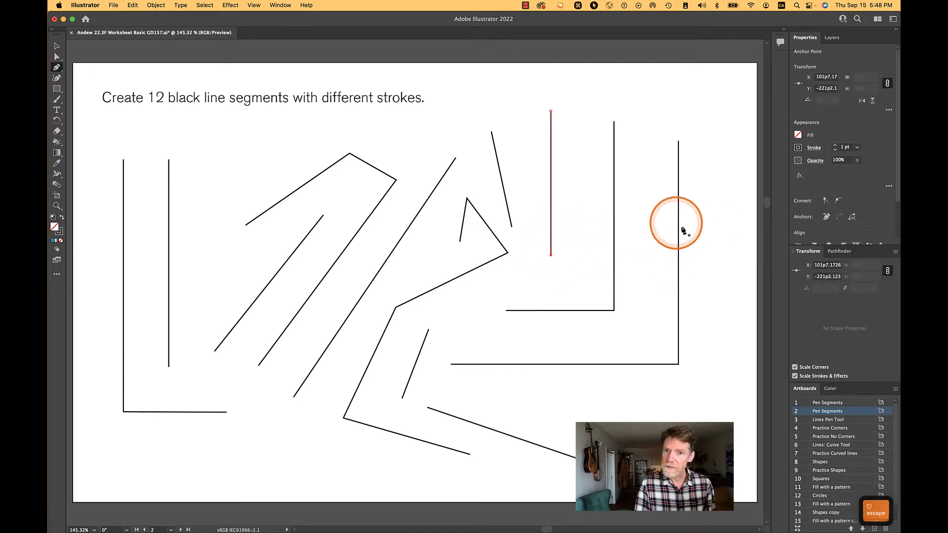
Step: Set the outer right-angled path's stroke weight to 8 pt
key(v)
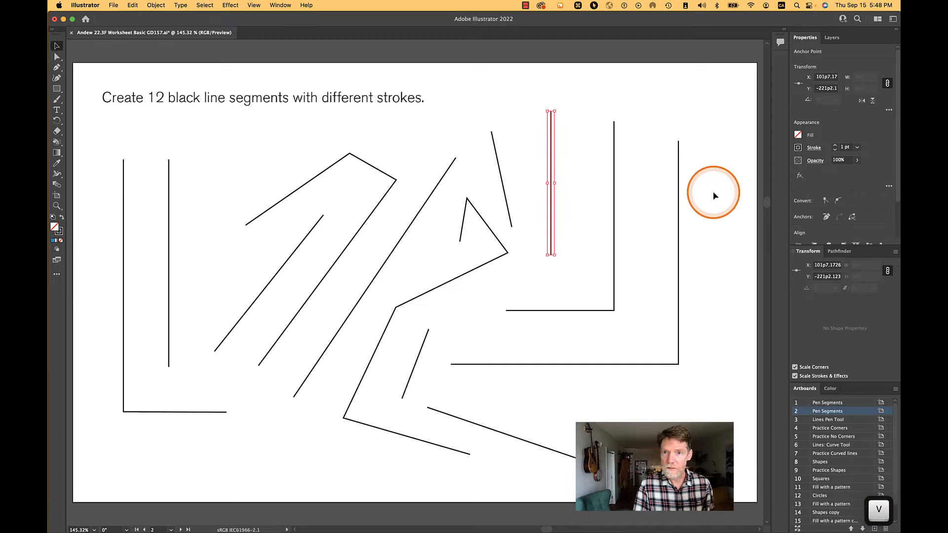
click(679, 210)
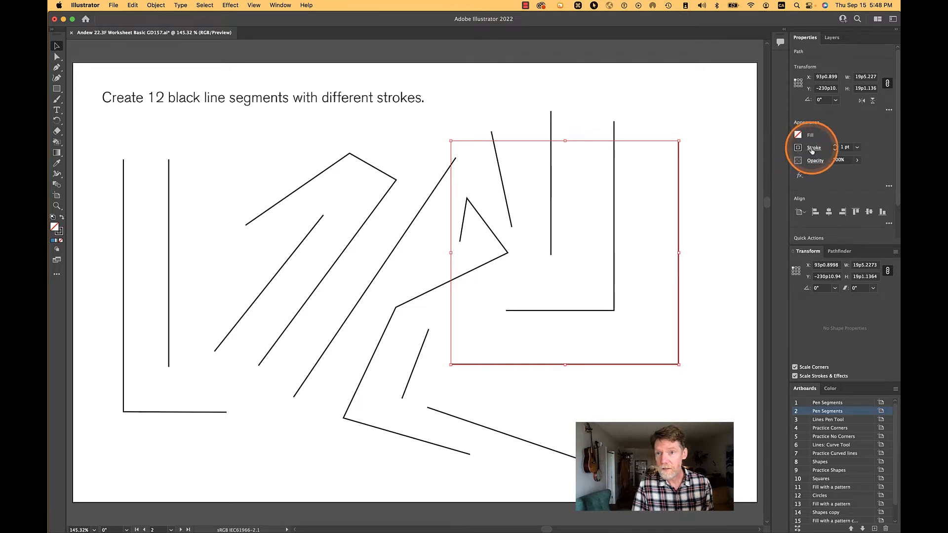
click(814, 148)
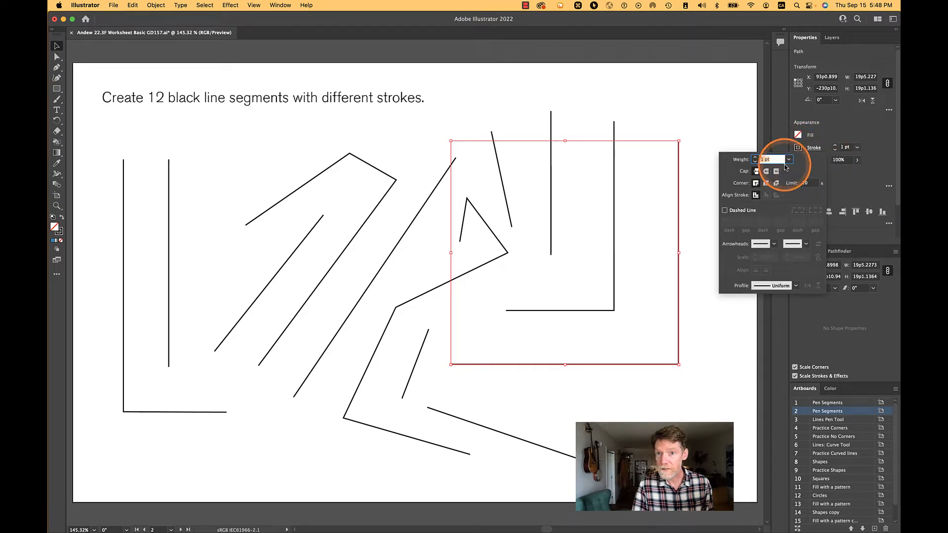
click(789, 159)
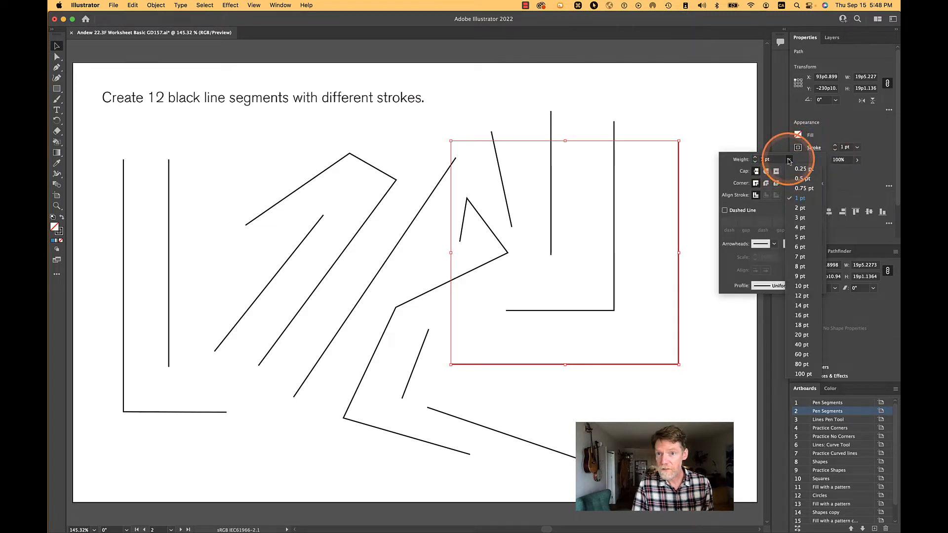
click(800, 267)
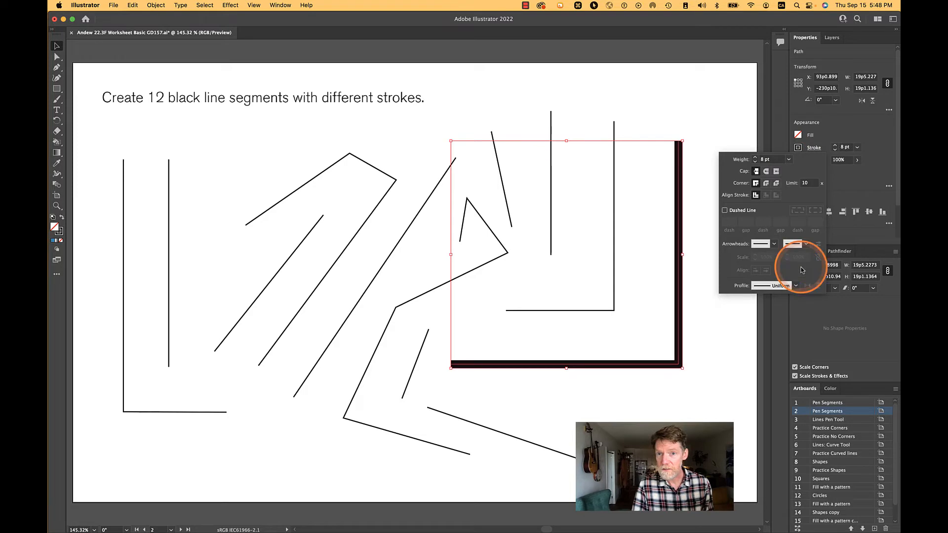
Step: Change the stroke color of the vertical segment inside the right-angled paths to Deep Red
click(547, 219)
click(551, 220)
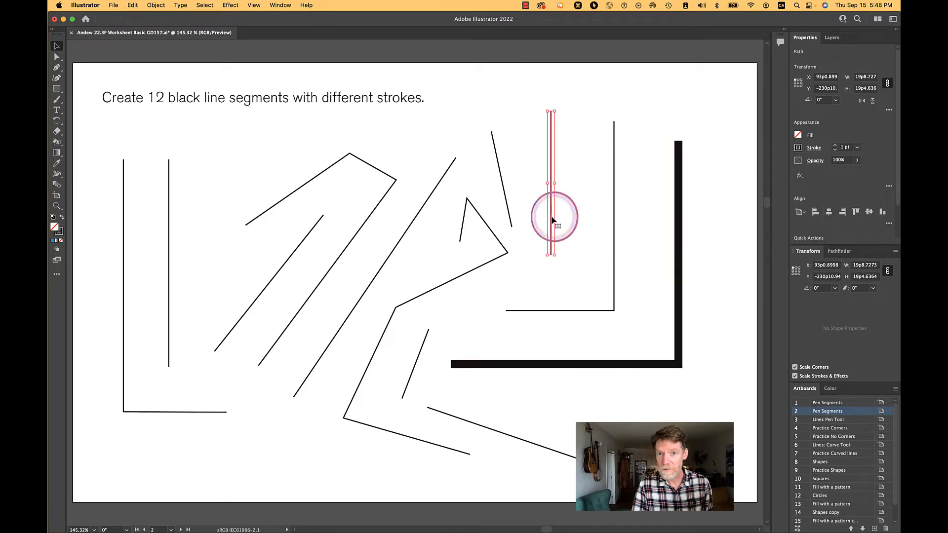
click(798, 147)
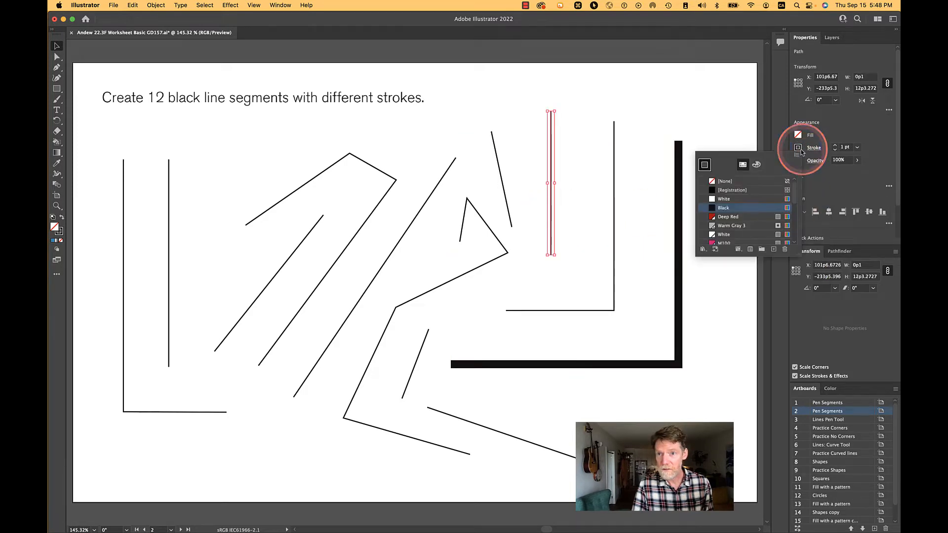
click(733, 217)
Step: Turn on a dashed stroke for the inner right-angled path
click(615, 240)
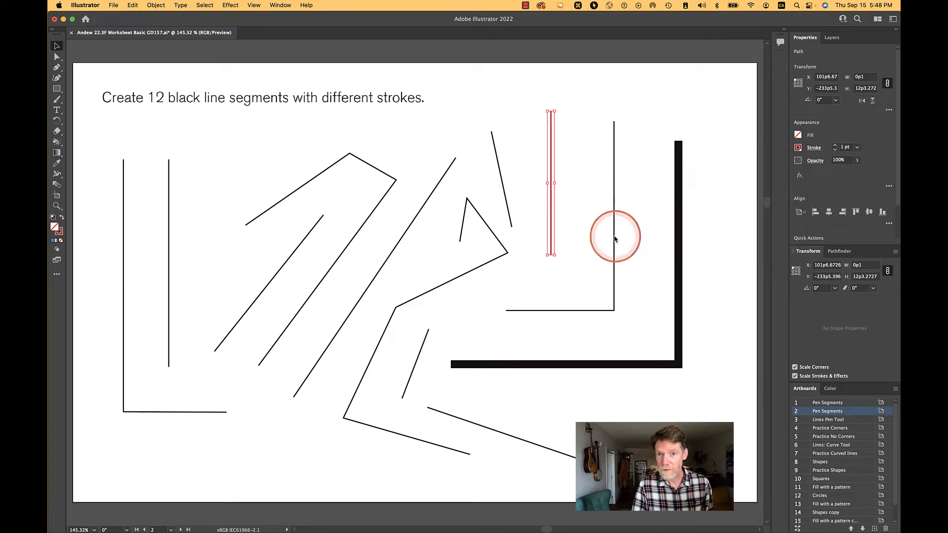
click(615, 240)
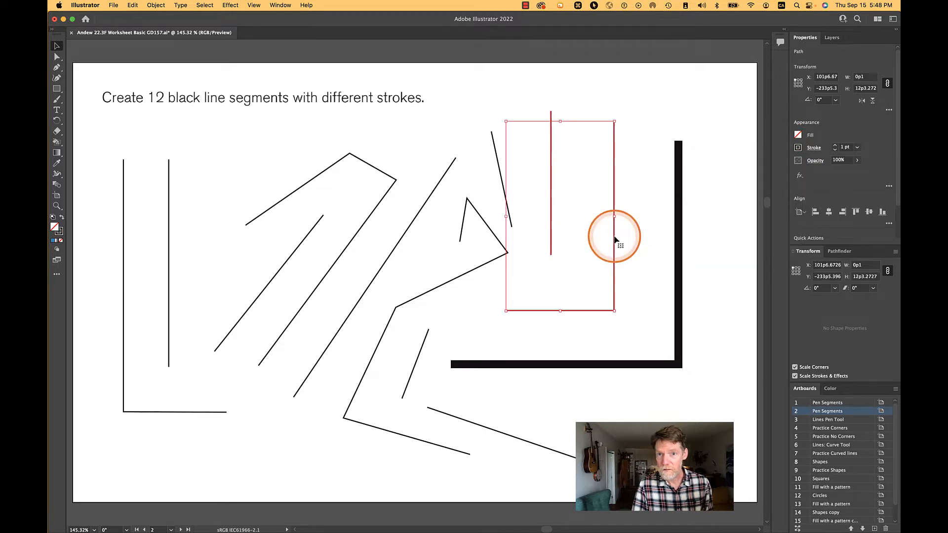
click(813, 148)
click(740, 211)
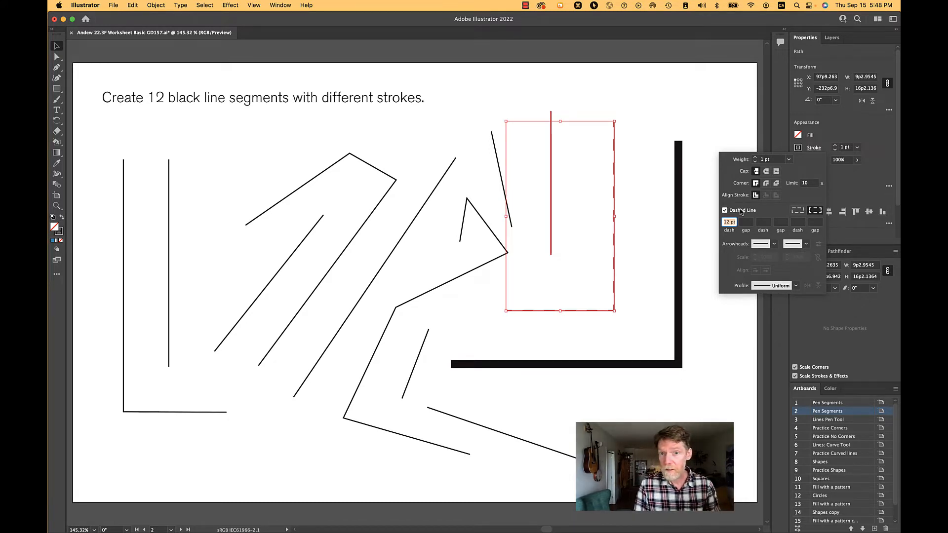
key(Escape)
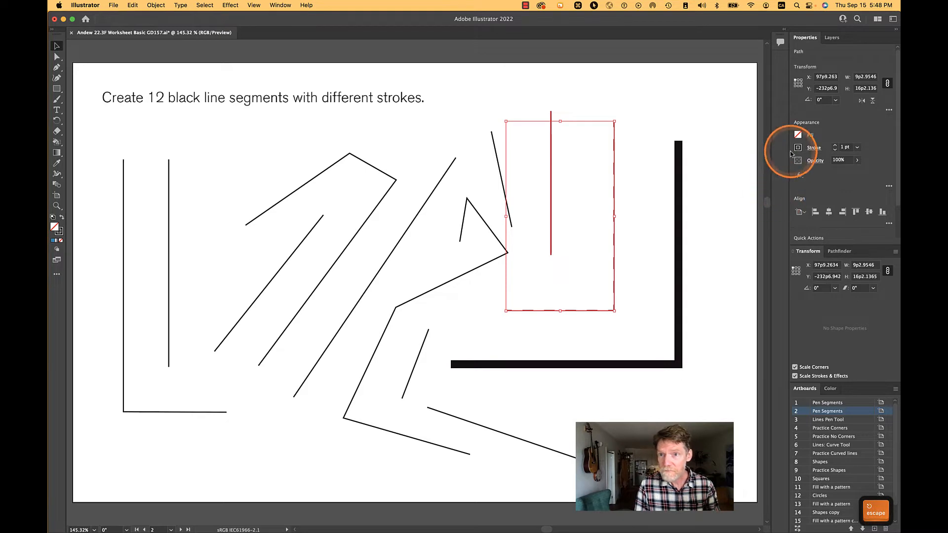
Step: Complete the inner path's dash pattern as 12 pt dash, 3 pt gap, 1 pt dash, 3 pt gap, 12 pt dash, 3 pt gap, and deselect it
click(814, 148)
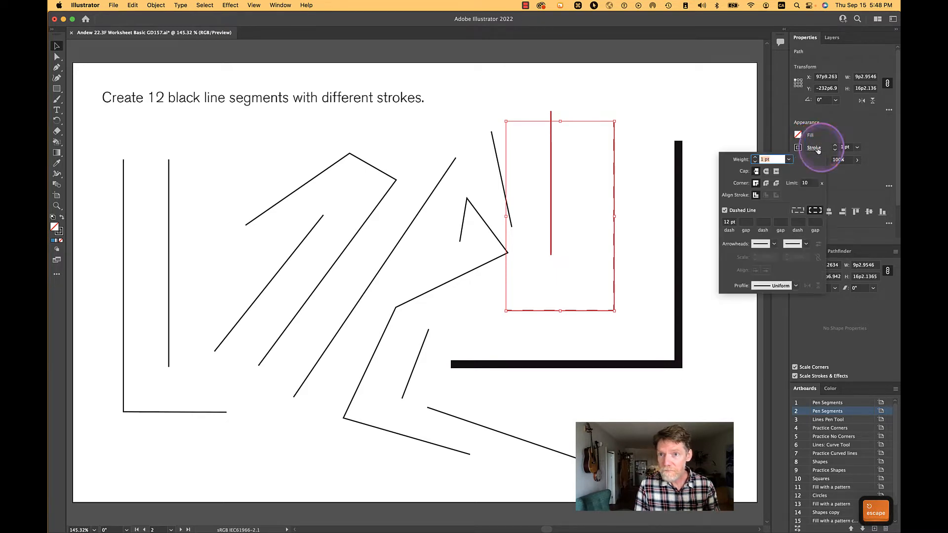
click(746, 222)
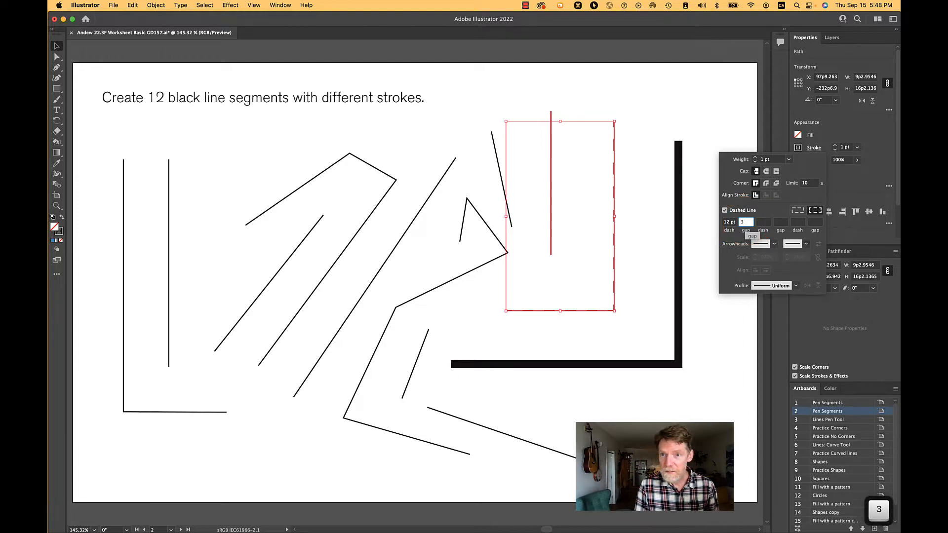
key(Tab)
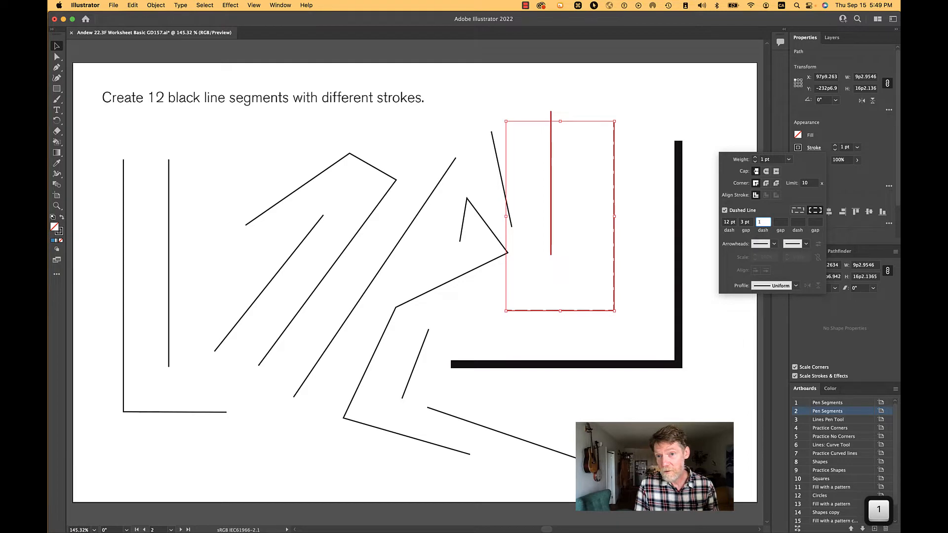
key(Tab)
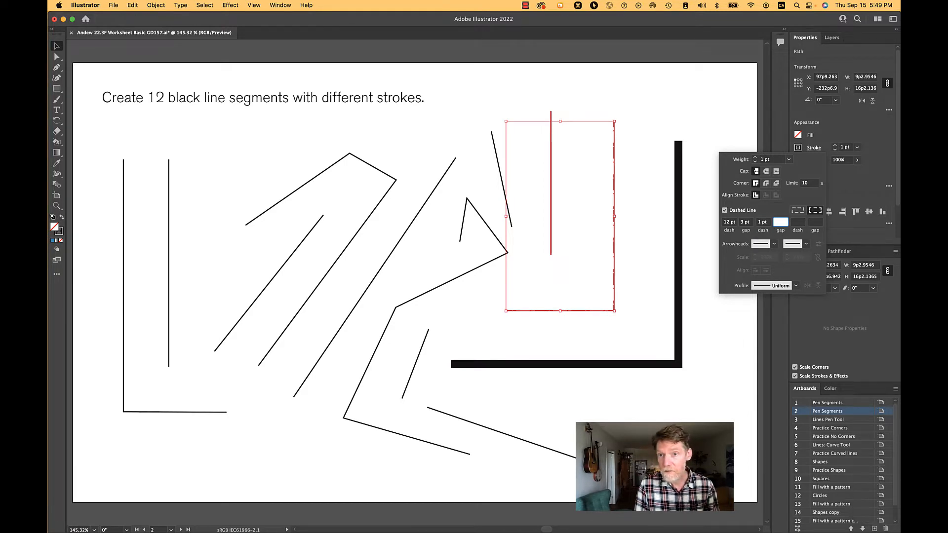
text(3)
key(Tab)
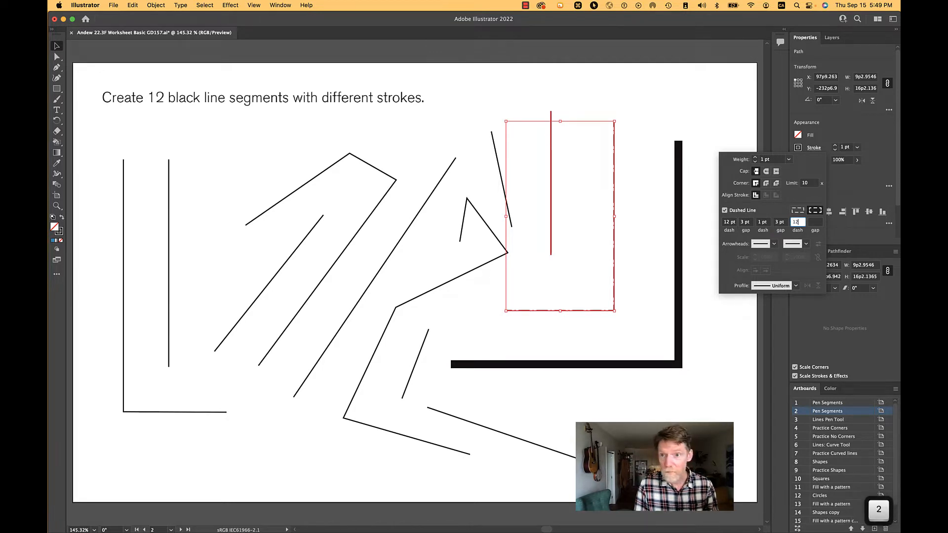
key(Tab)
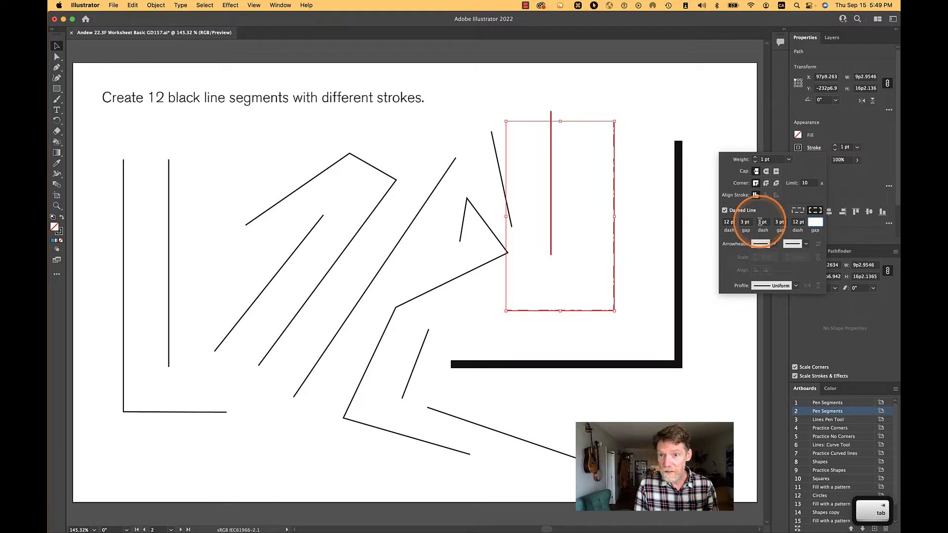
key(Tab)
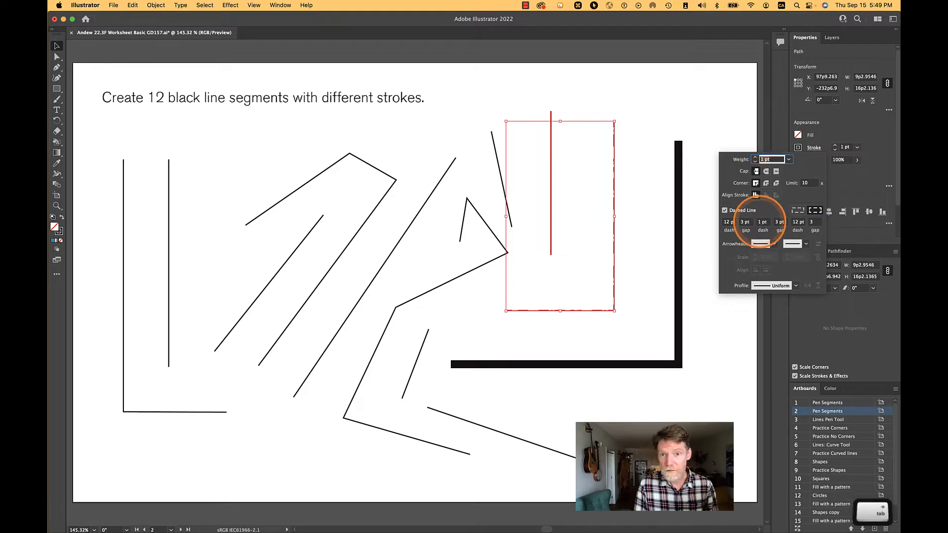
click(655, 321)
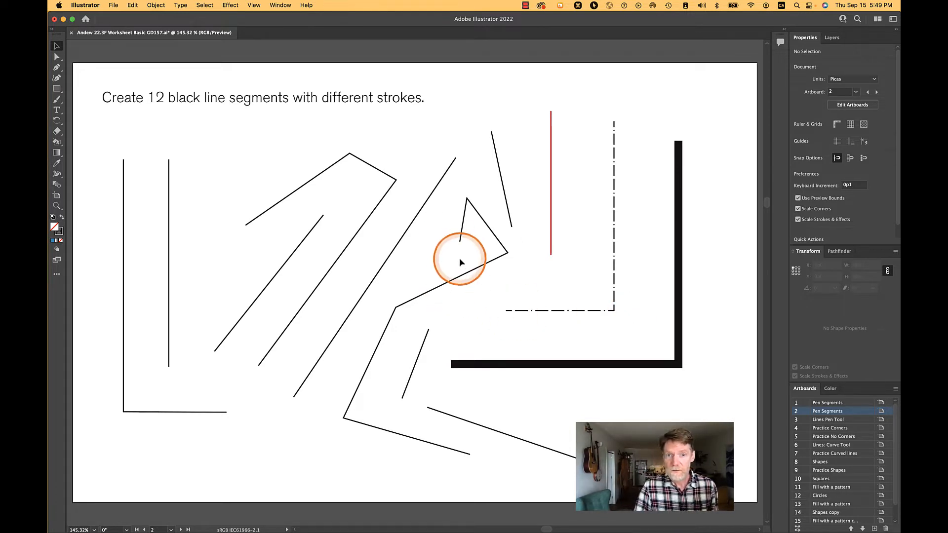
Step: Give the zigzag path a 4 pt stroke weight with round join corners
click(467, 271)
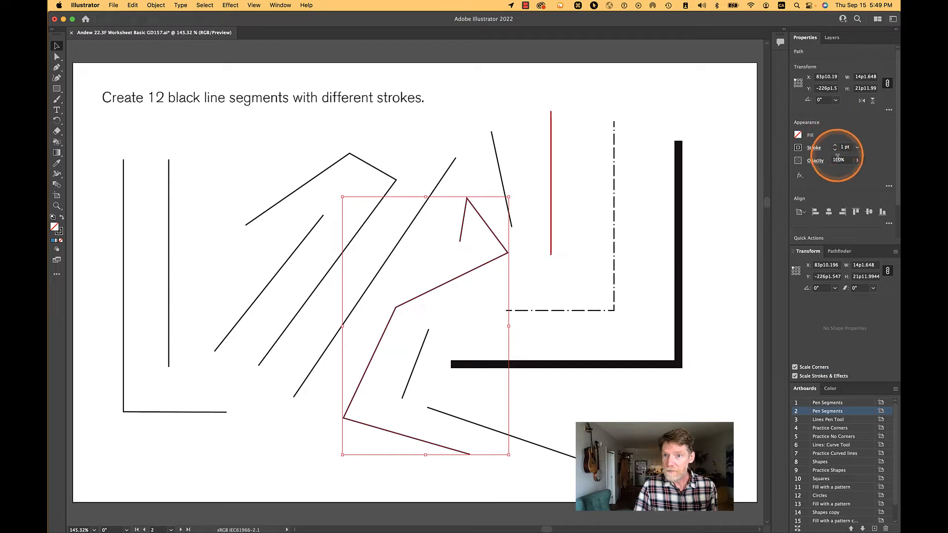
click(813, 148)
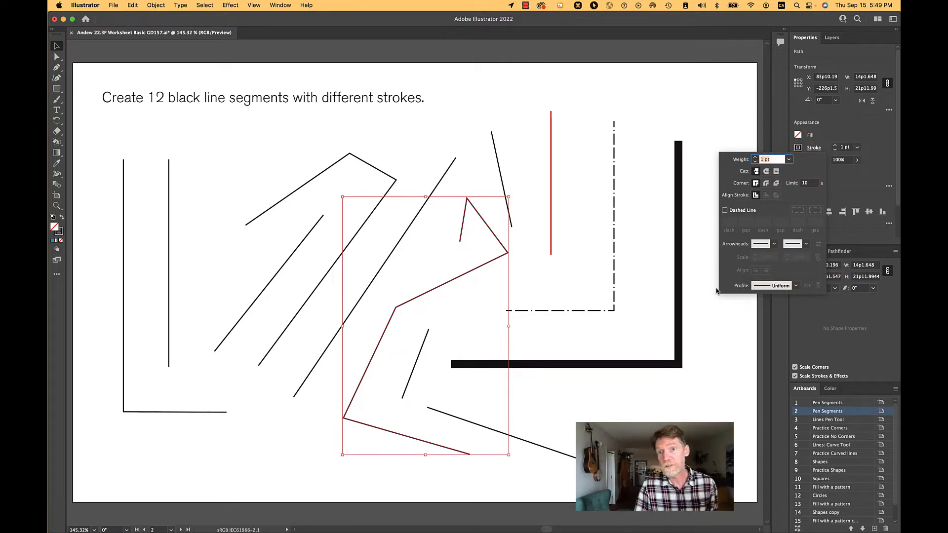
click(790, 160)
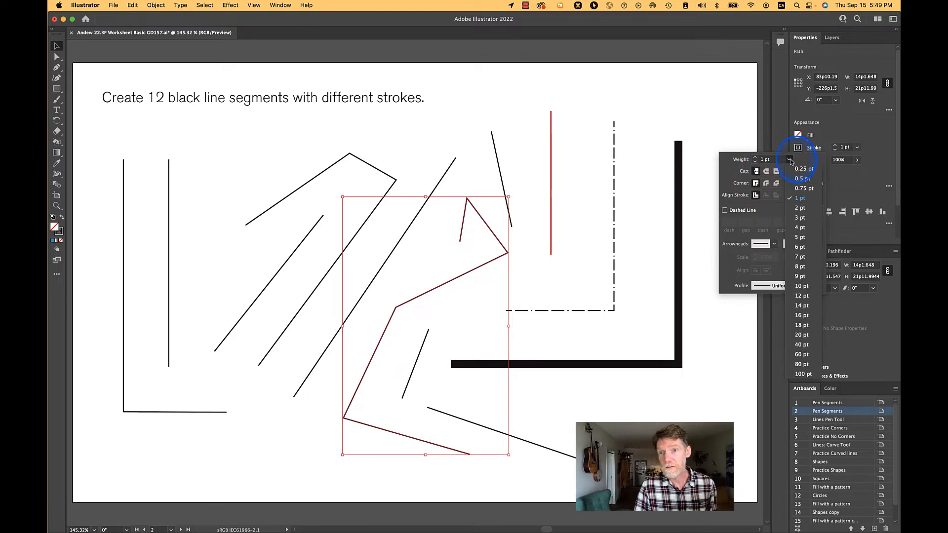
click(799, 228)
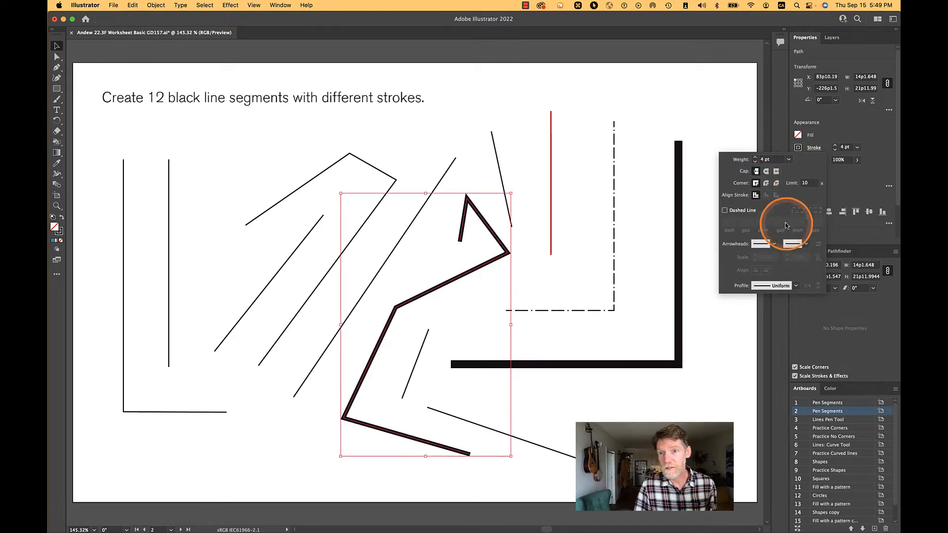
click(766, 184)
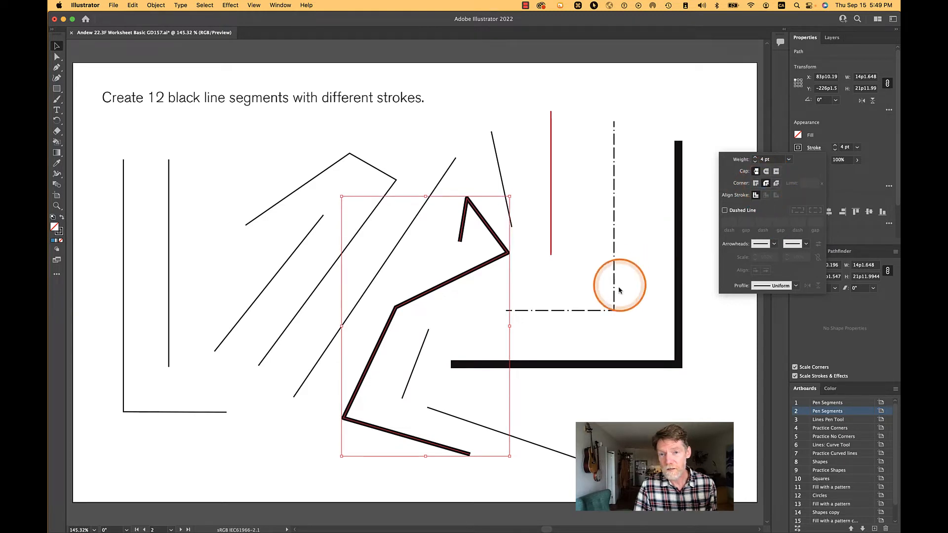
Step: Apply the round join corner option to the thick outer right-angled path's stroke
click(679, 365)
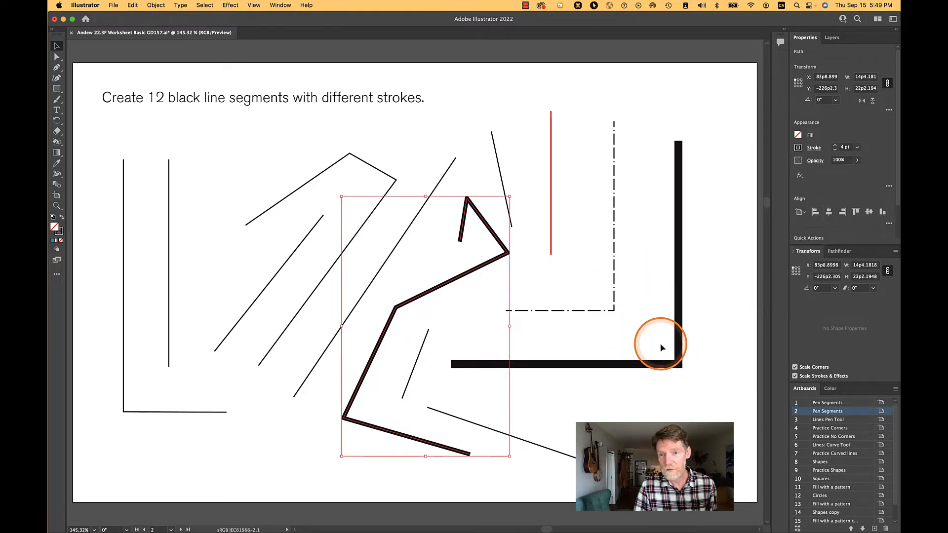
drag(660, 345, 698, 396)
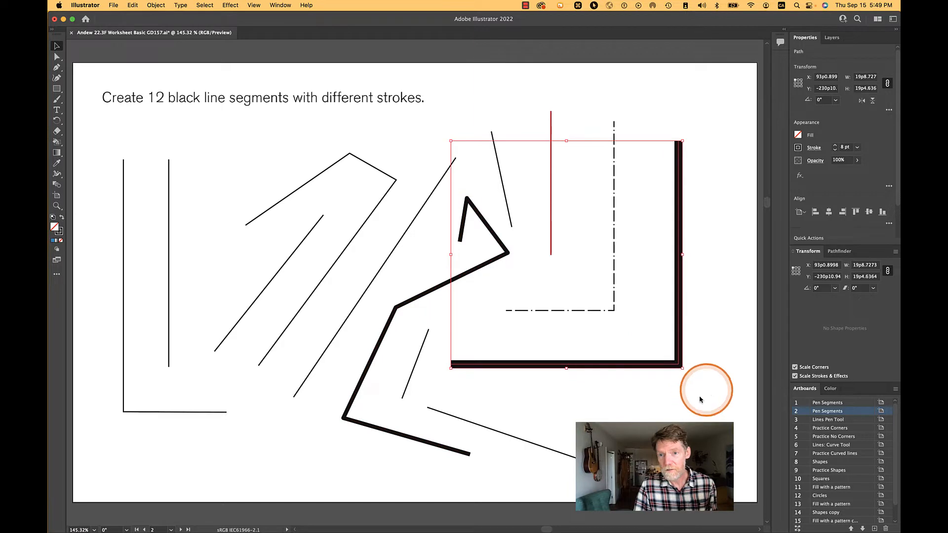
click(814, 148)
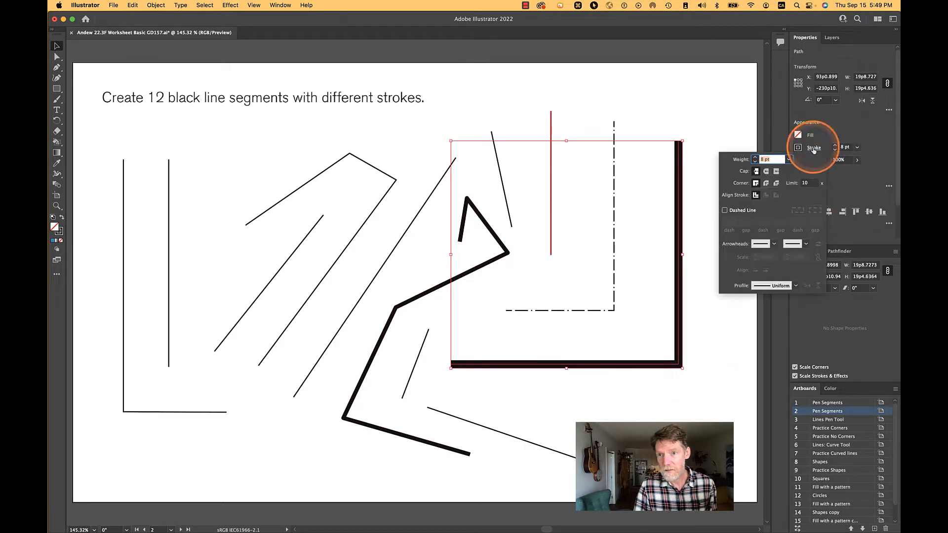
click(765, 184)
click(715, 324)
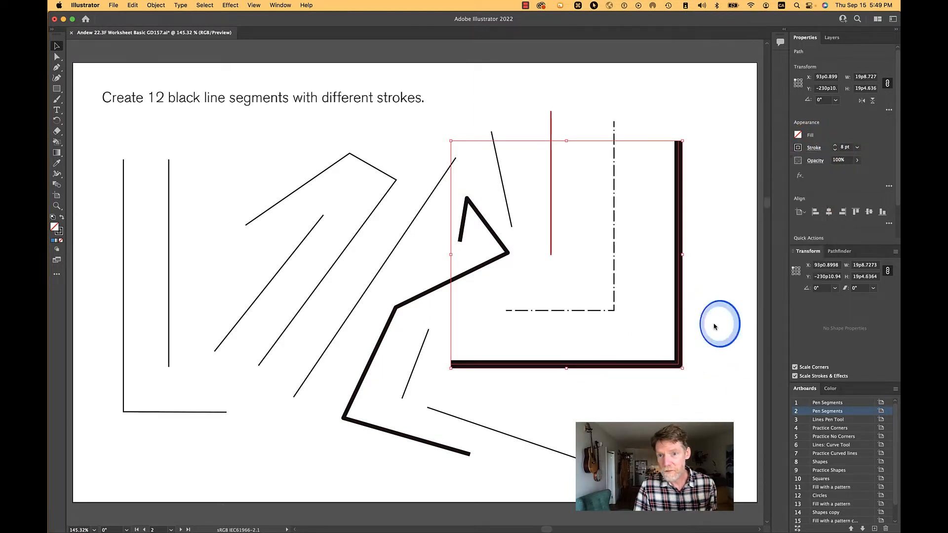
Step: Give the thick outer right-angled path round caps at its ends and deselect it
click(655, 330)
drag(654, 328, 699, 391)
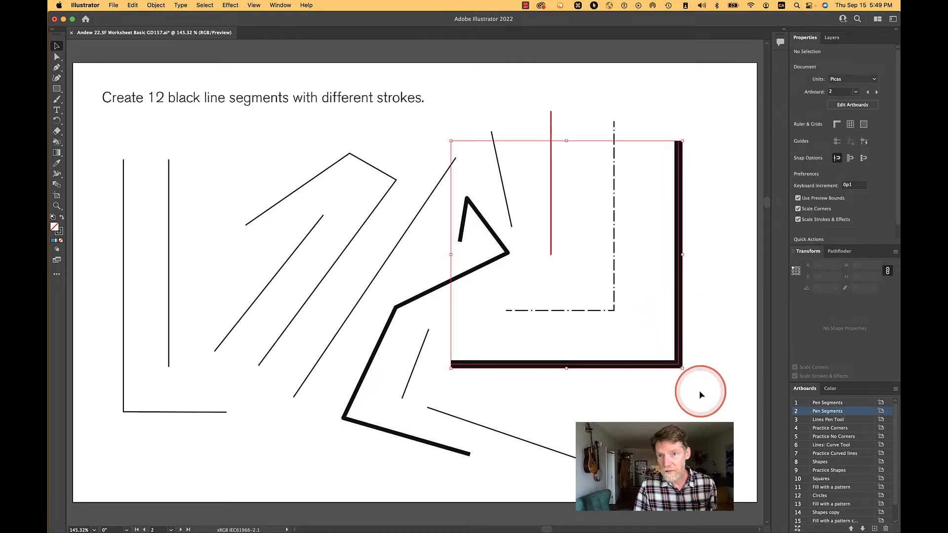
click(814, 148)
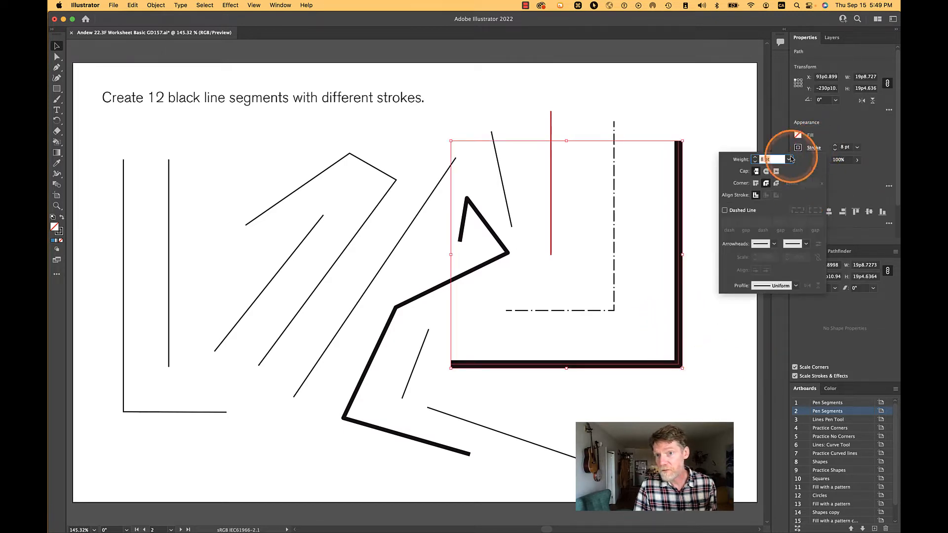
click(766, 172)
click(711, 220)
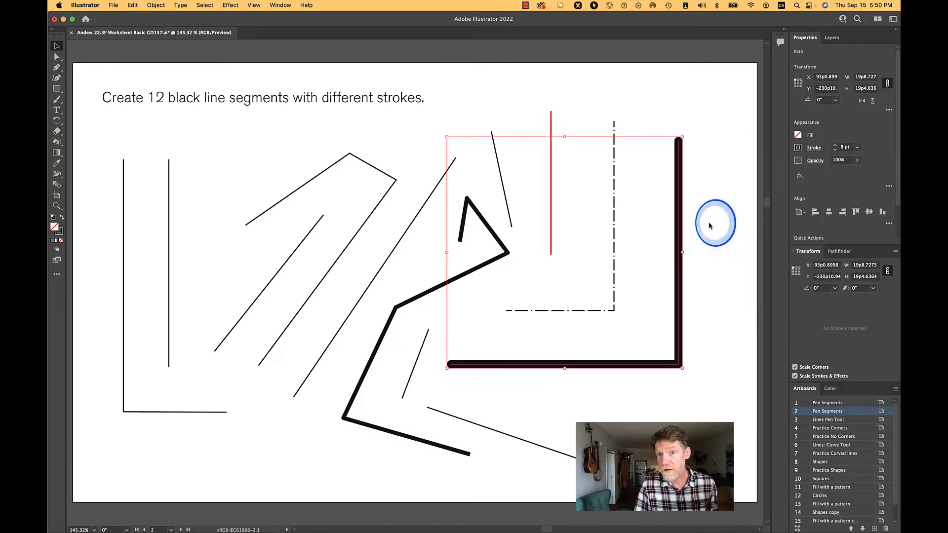
click(709, 226)
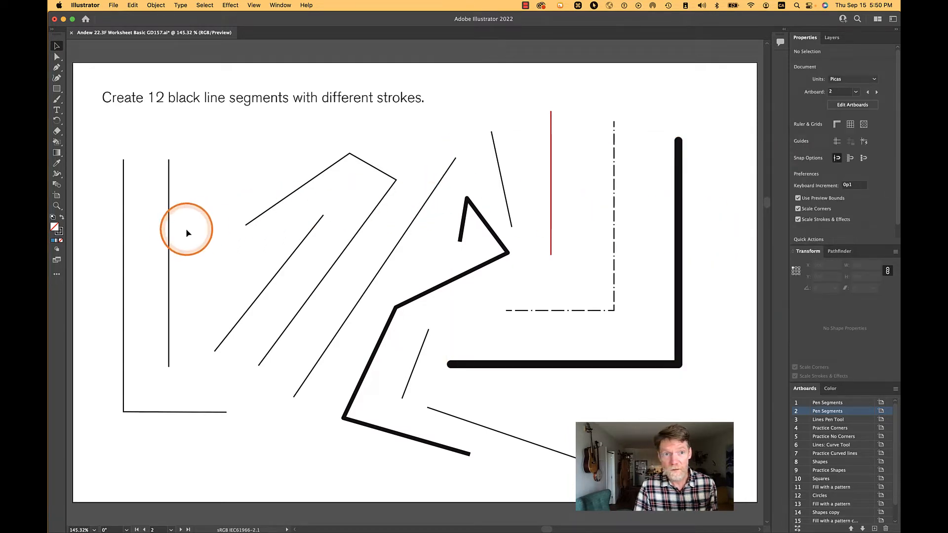
Step: Set the stroke weight of the inner vertical line on the artboard's far left to 16 pt
click(170, 239)
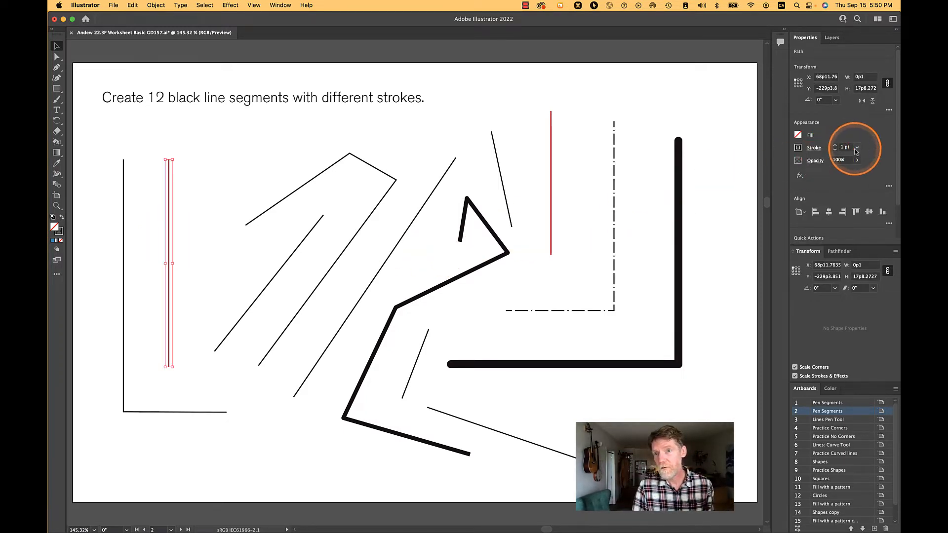
click(858, 151)
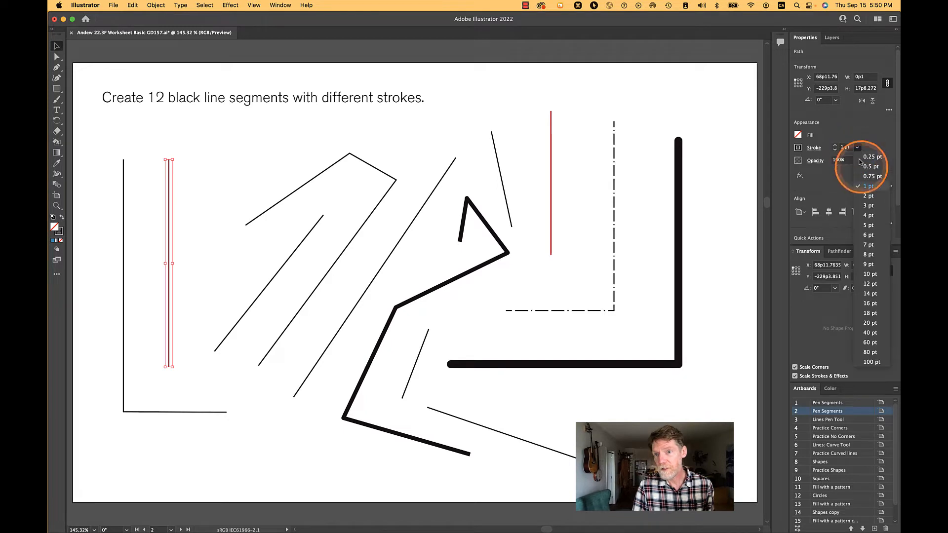
click(871, 307)
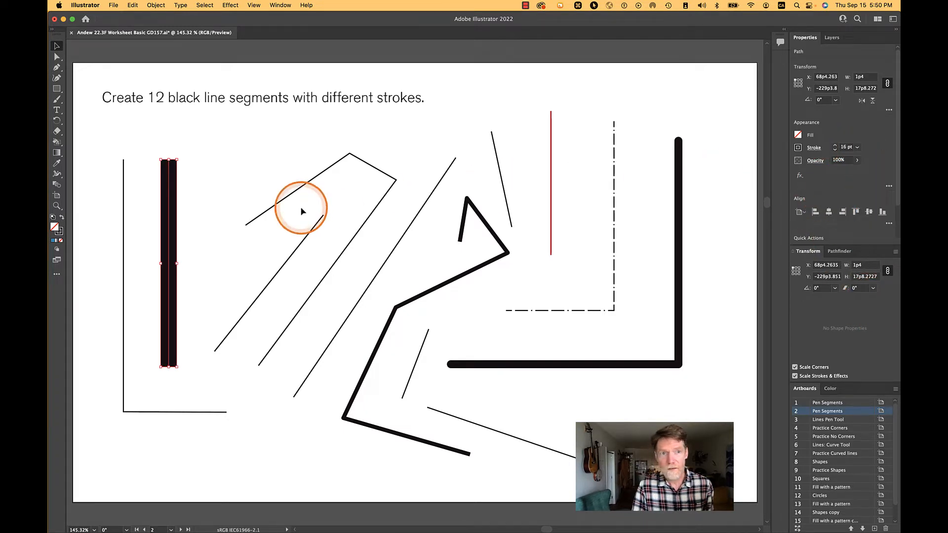
Step: Compare projecting, butt and round caps on the thick vertical line's ends and leave it with the projecting cap
scroll(174, 168, up, 5)
scroll(183, 147, up, 2)
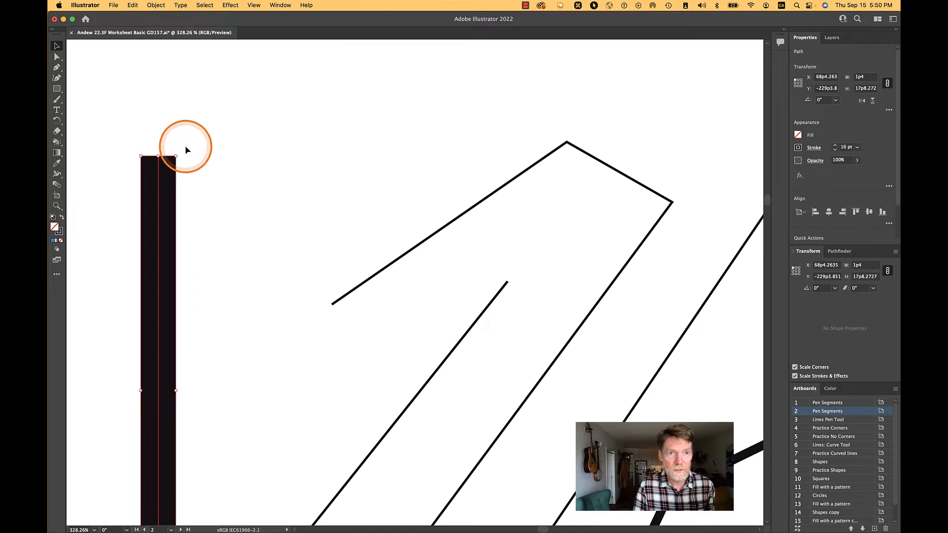
click(814, 148)
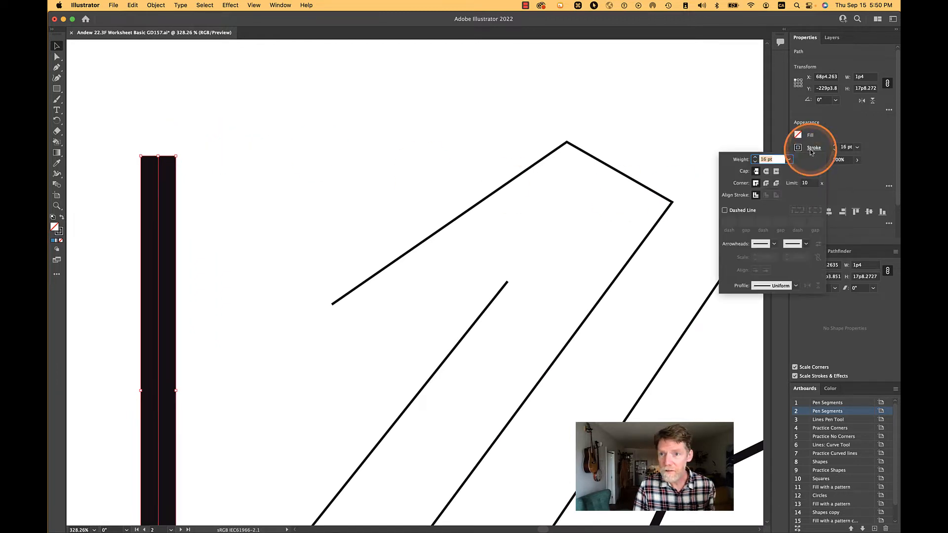
click(776, 171)
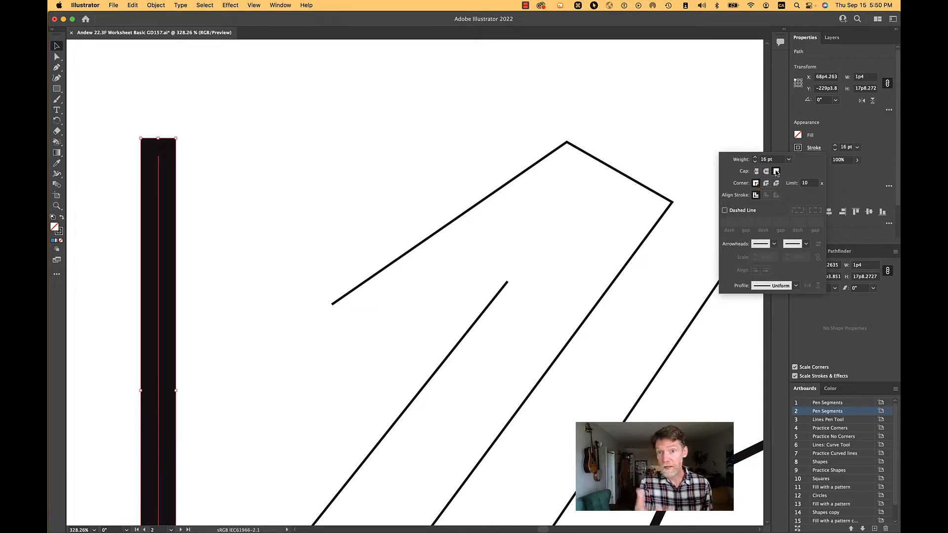
click(756, 171)
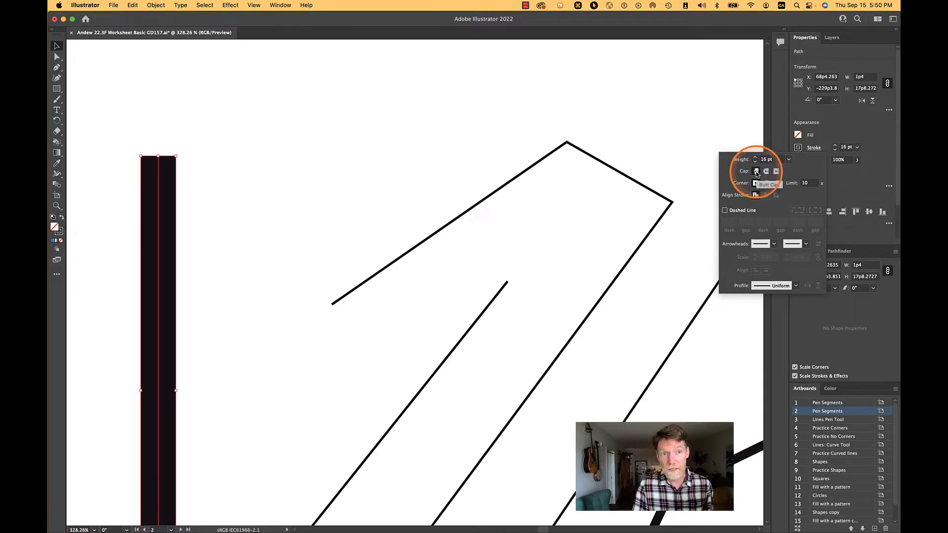
click(766, 171)
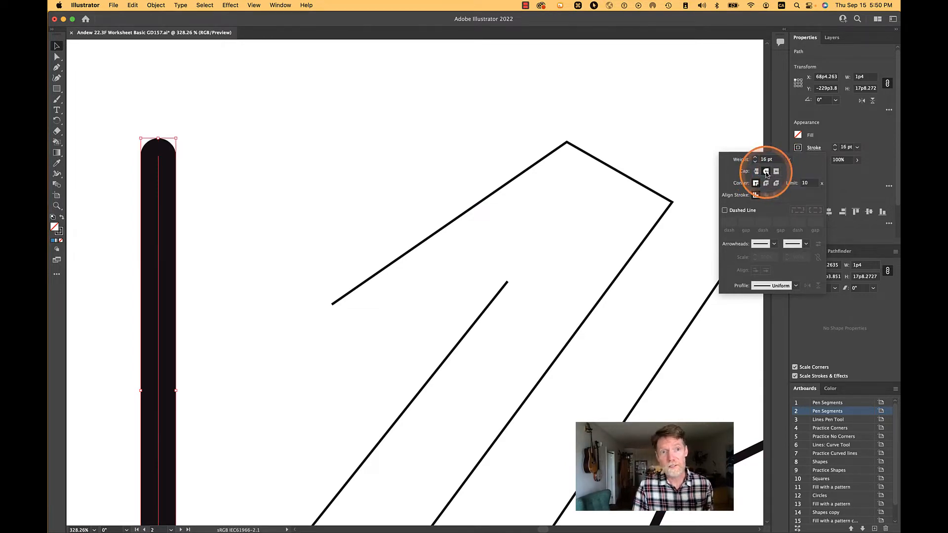
click(777, 172)
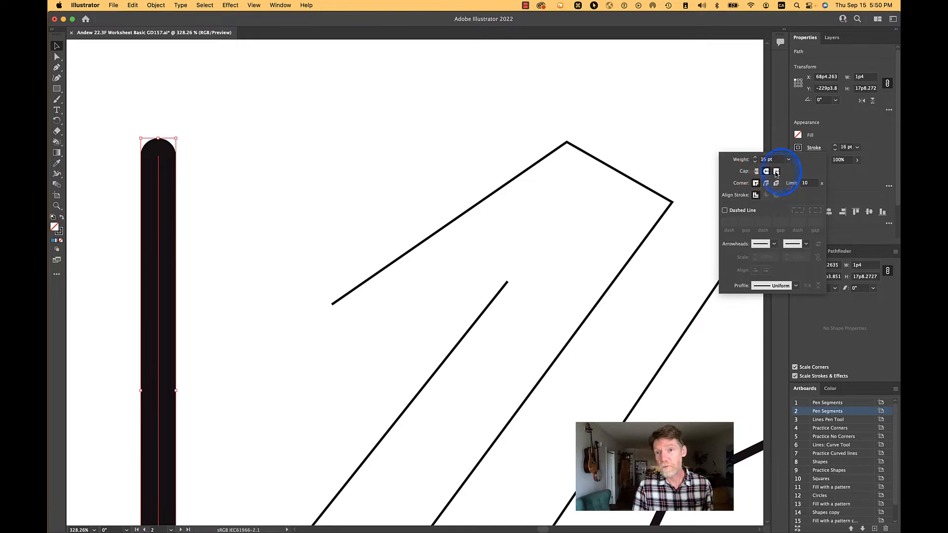
click(312, 170)
key(super+0)
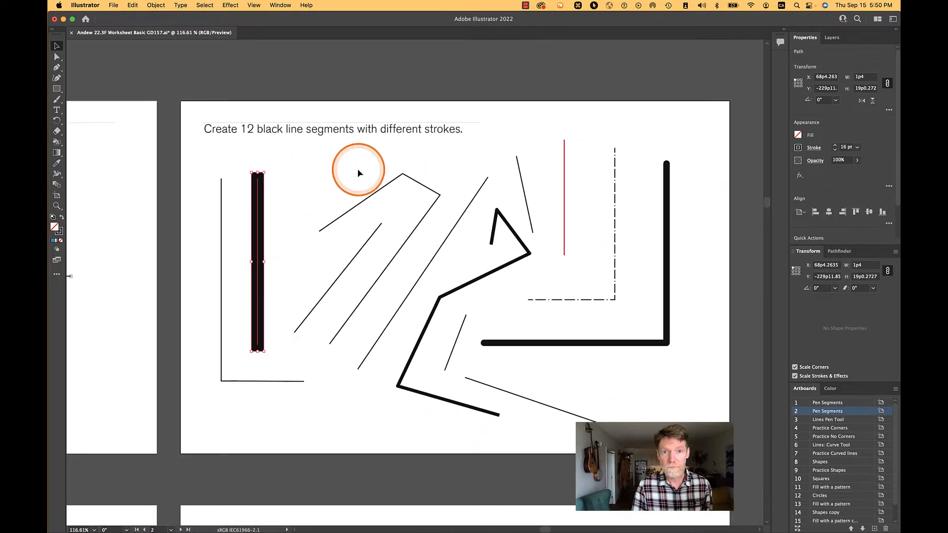
Step: Turn on a dashed stroke for the thin bent path, raise its first dash to 160 pt, and deselect it
click(385, 189)
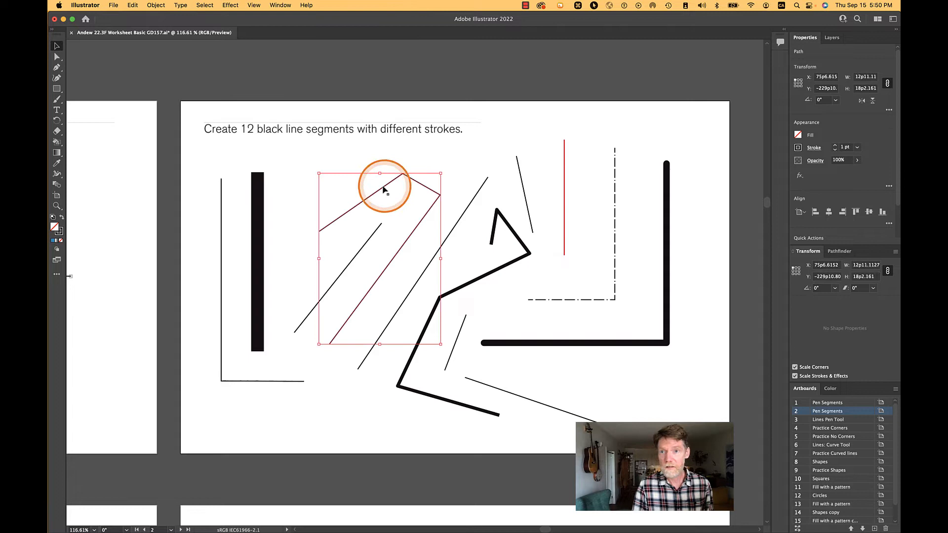
click(813, 149)
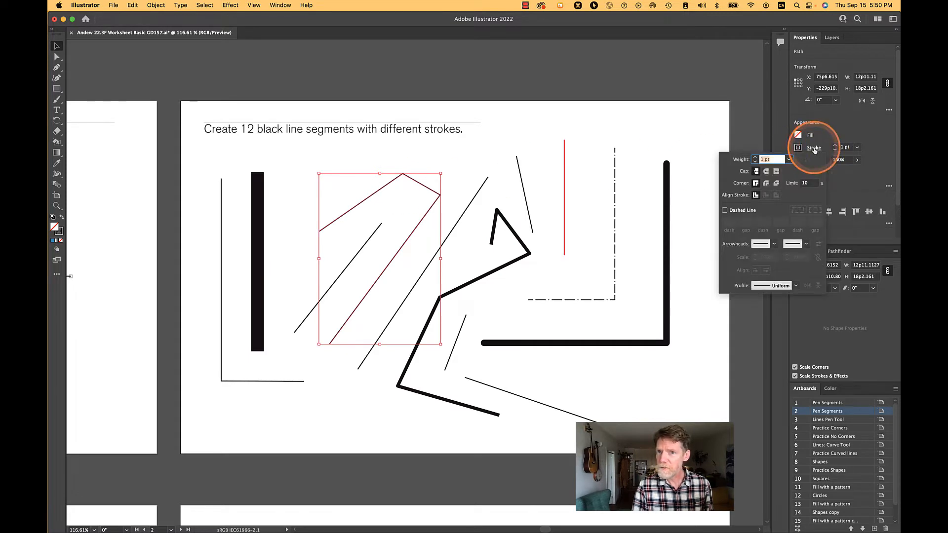
click(738, 215)
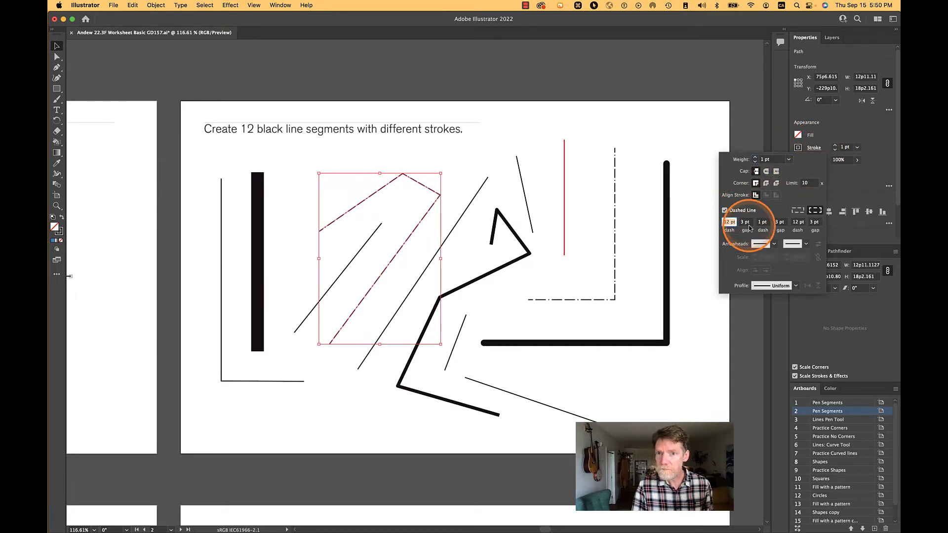
click(746, 223)
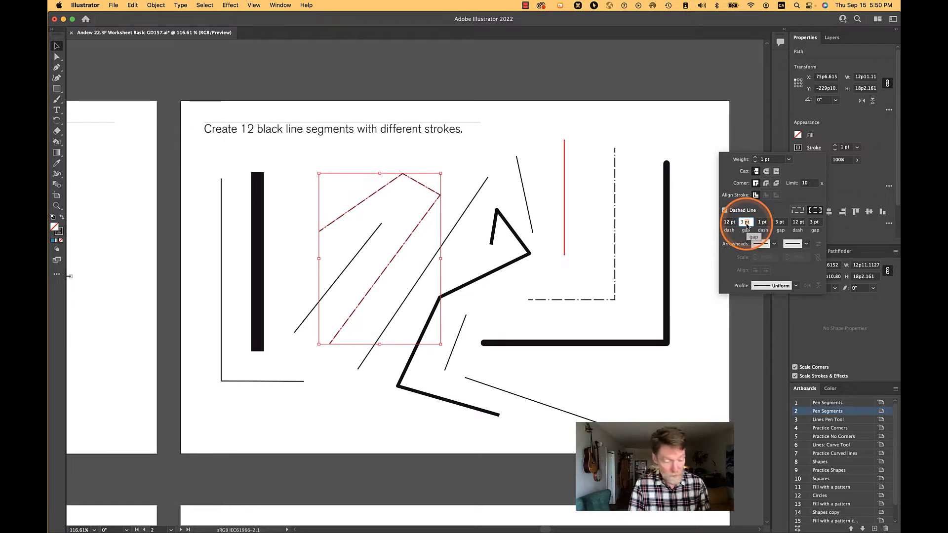
click(727, 223)
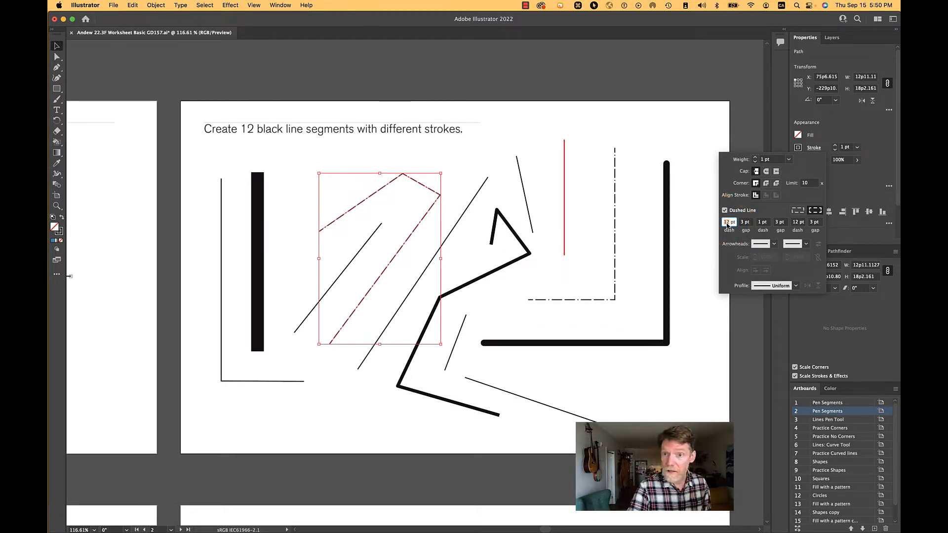
key(Up)
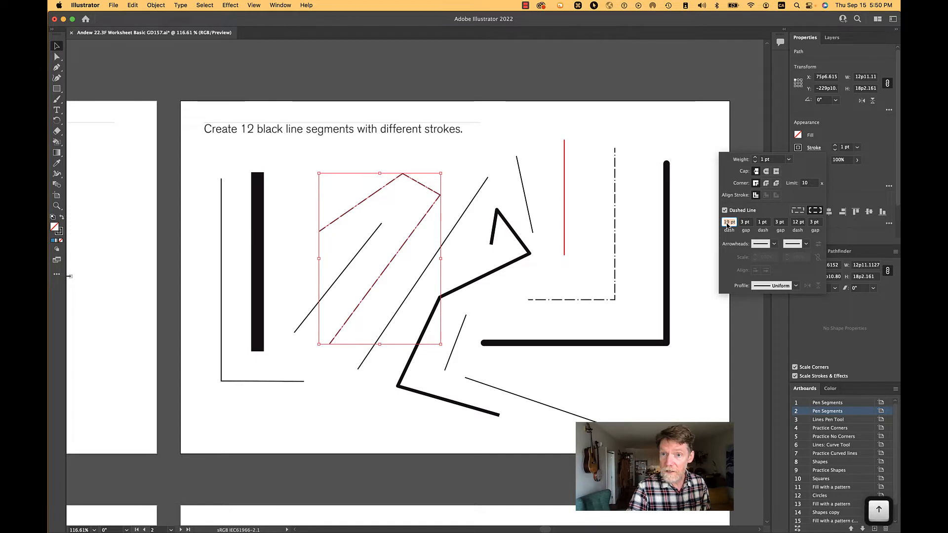
key(shift+Up)
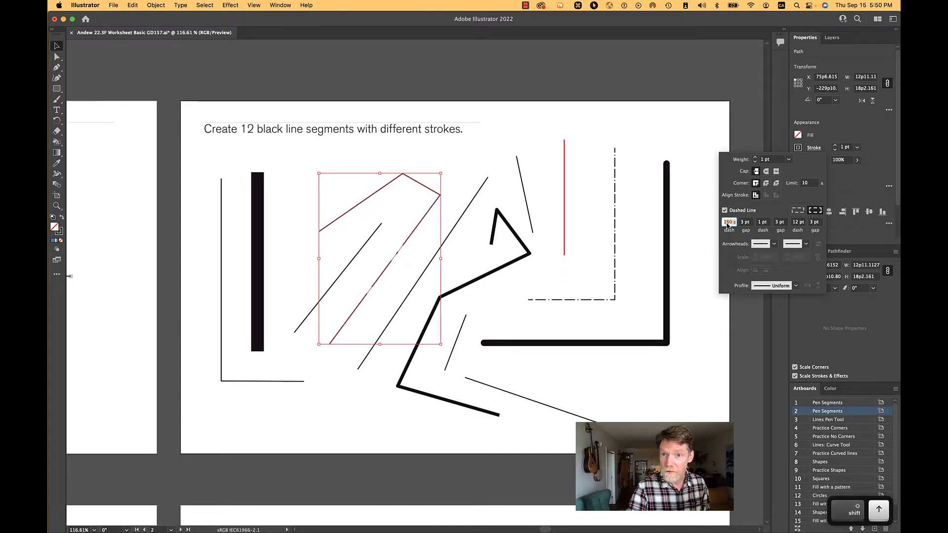
click(689, 252)
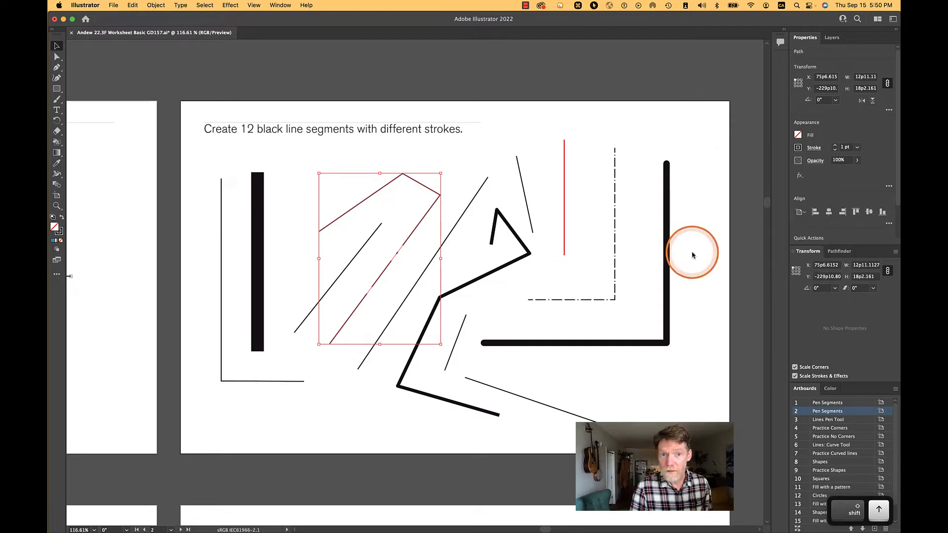
click(499, 302)
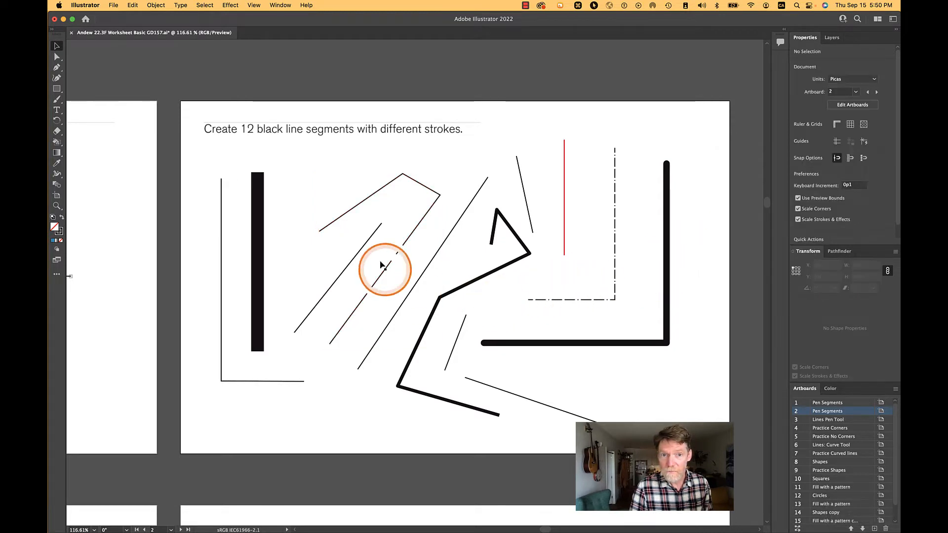
Step: Set the stroke weight of the long diagonal line beside the zigzag path to 9 pt
click(454, 229)
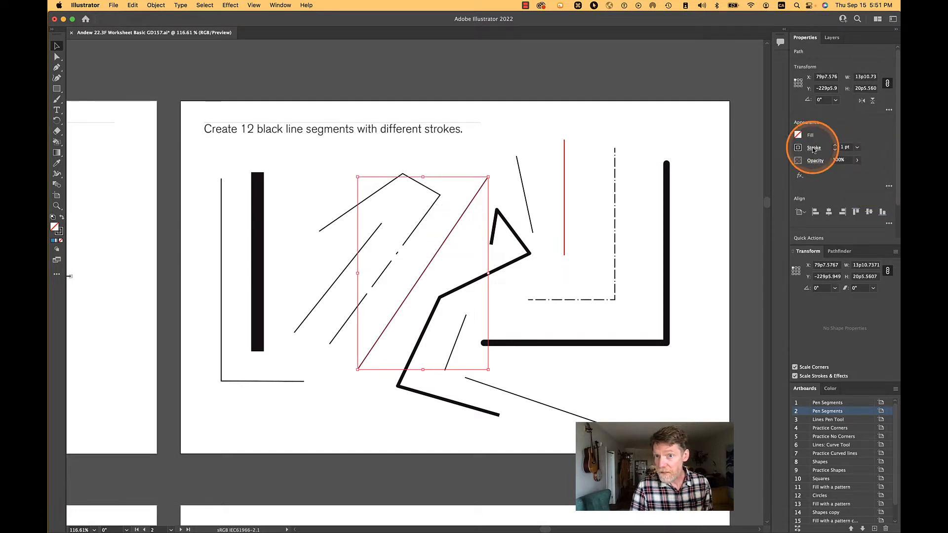
click(813, 148)
click(813, 148)
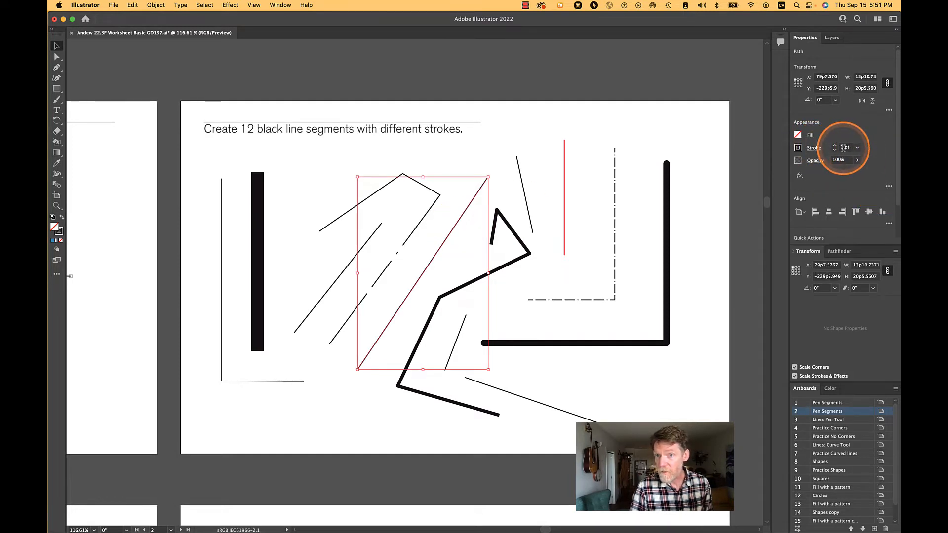
click(843, 148)
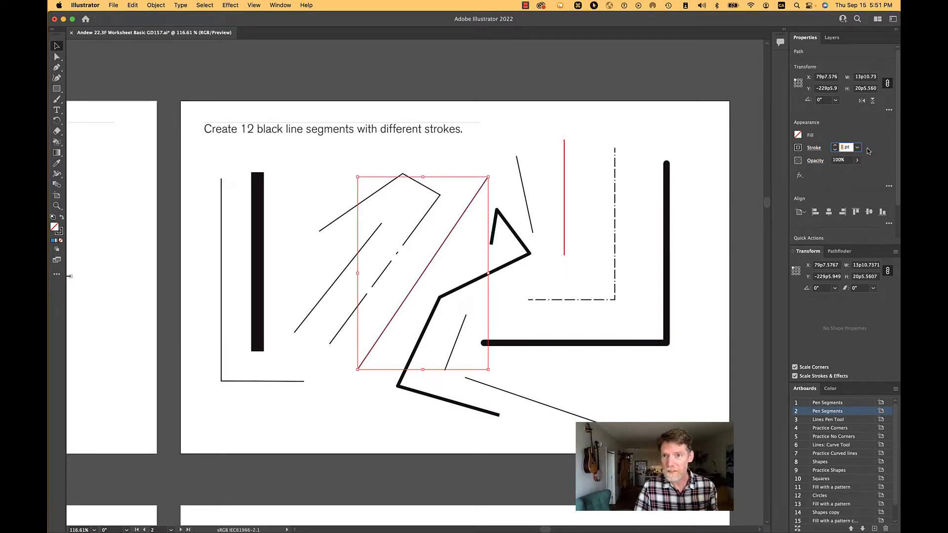
click(857, 147)
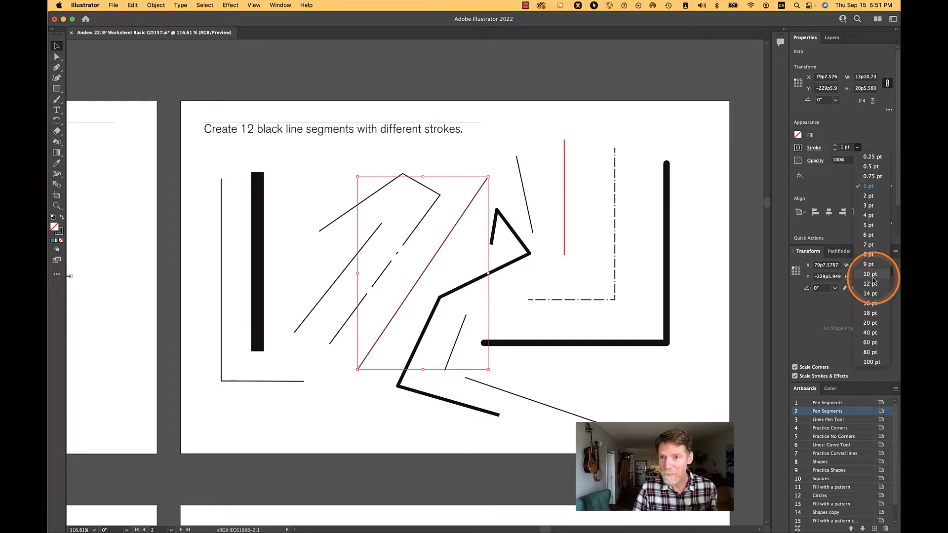
click(869, 264)
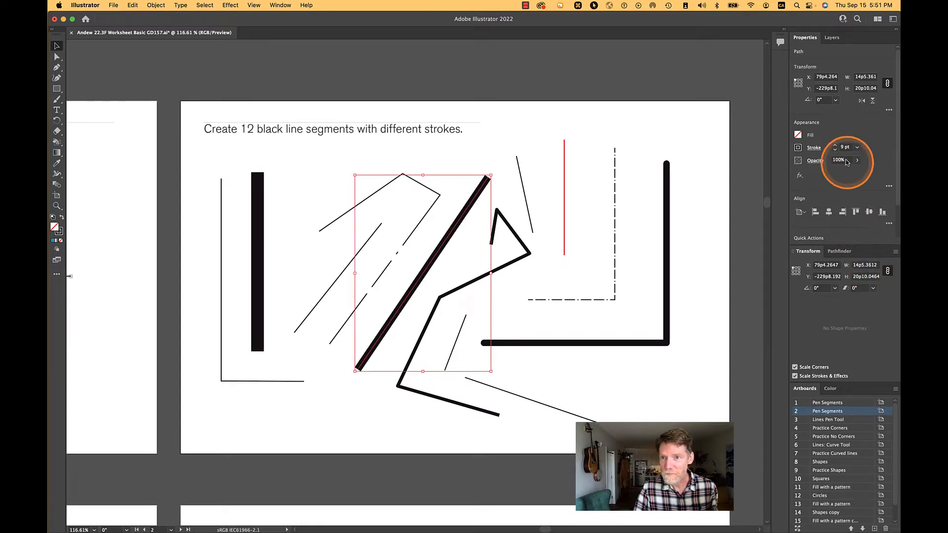
click(857, 148)
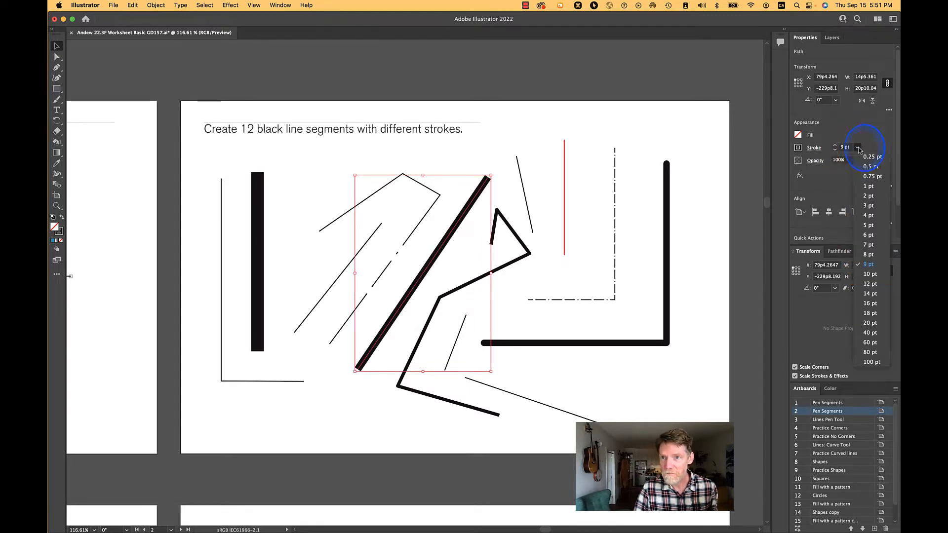
click(868, 264)
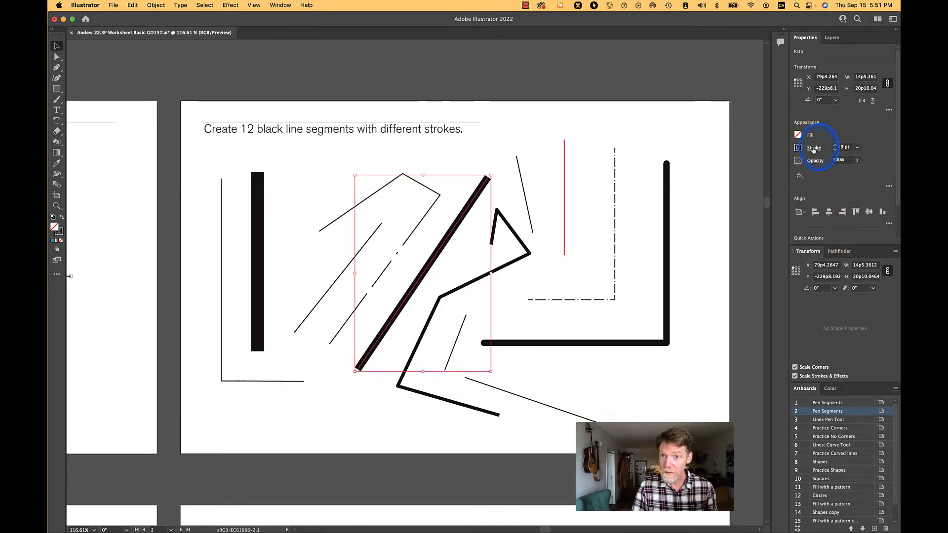
click(815, 149)
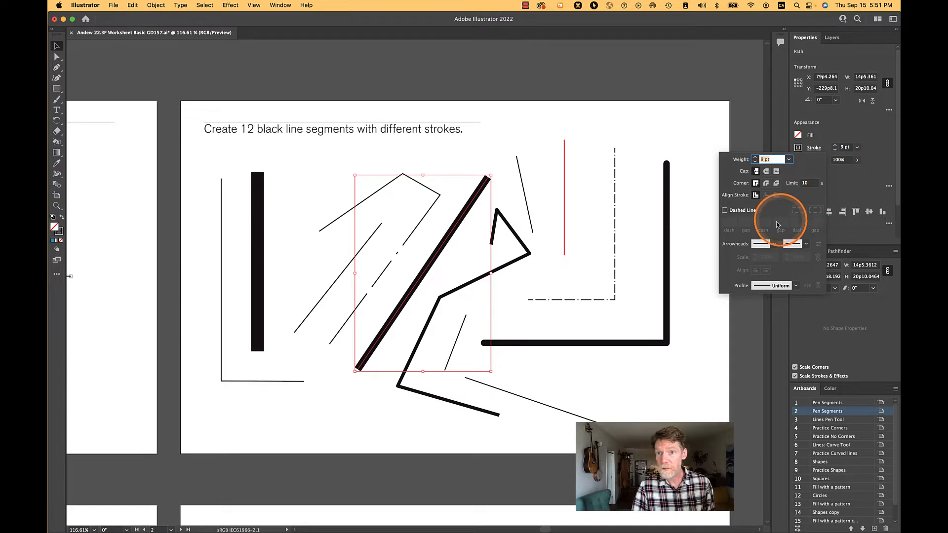
click(874, 135)
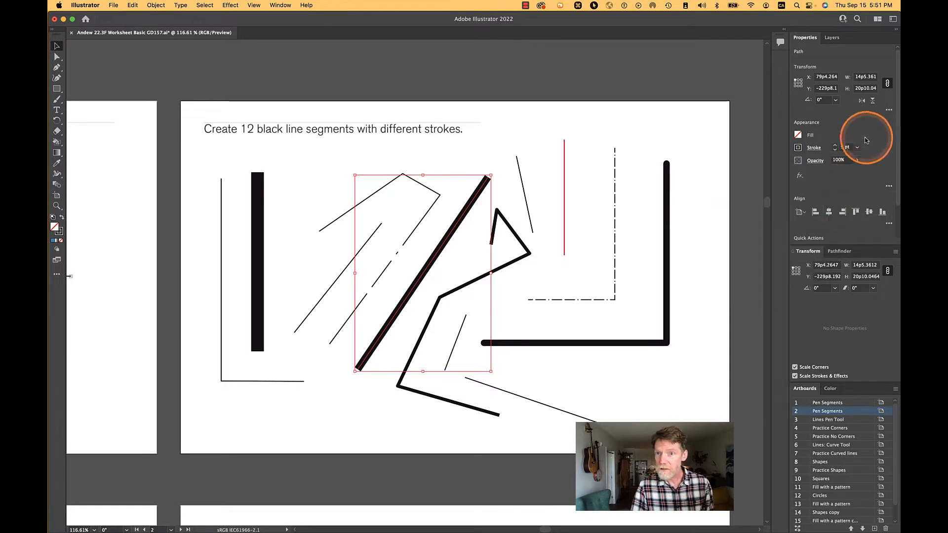
Step: Raise the long diagonal line's stroke weight to 16 pt and turn on its dashed stroke
click(857, 147)
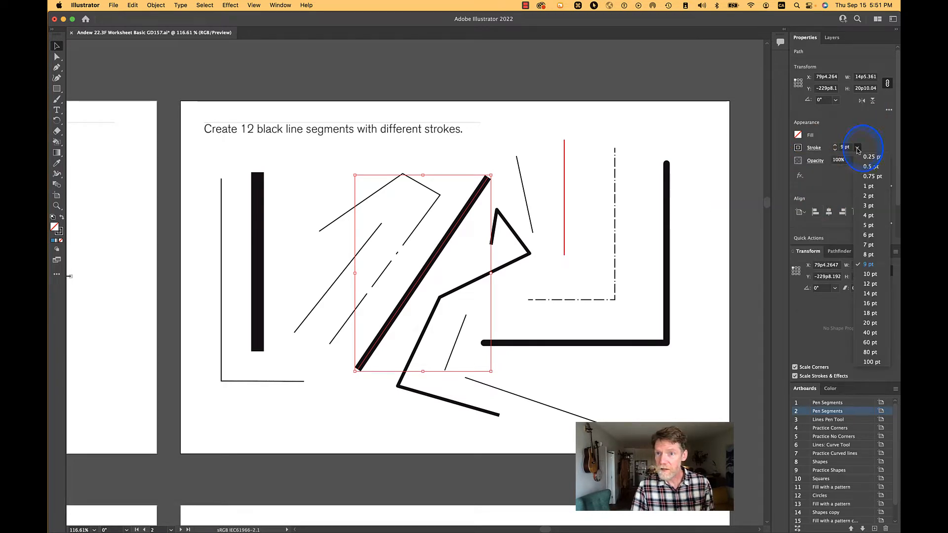
click(872, 309)
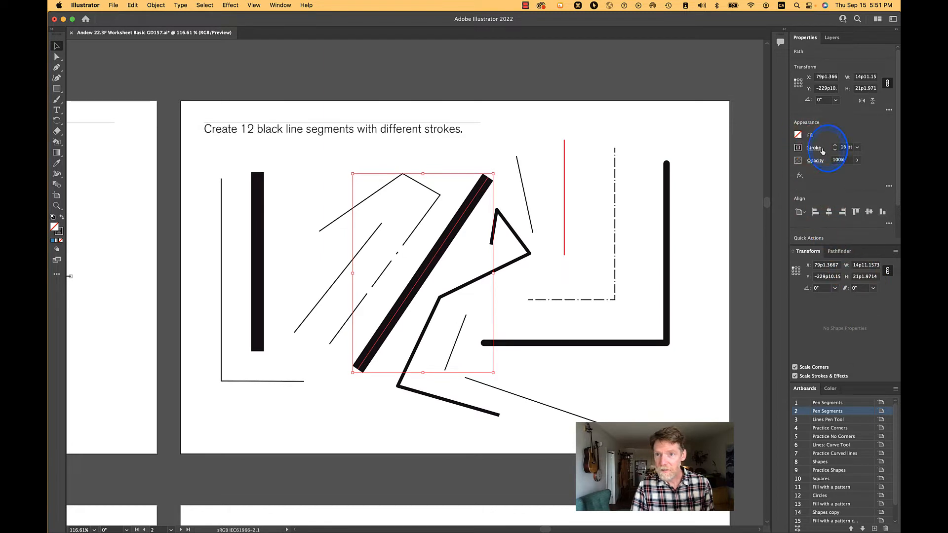
click(822, 150)
click(741, 212)
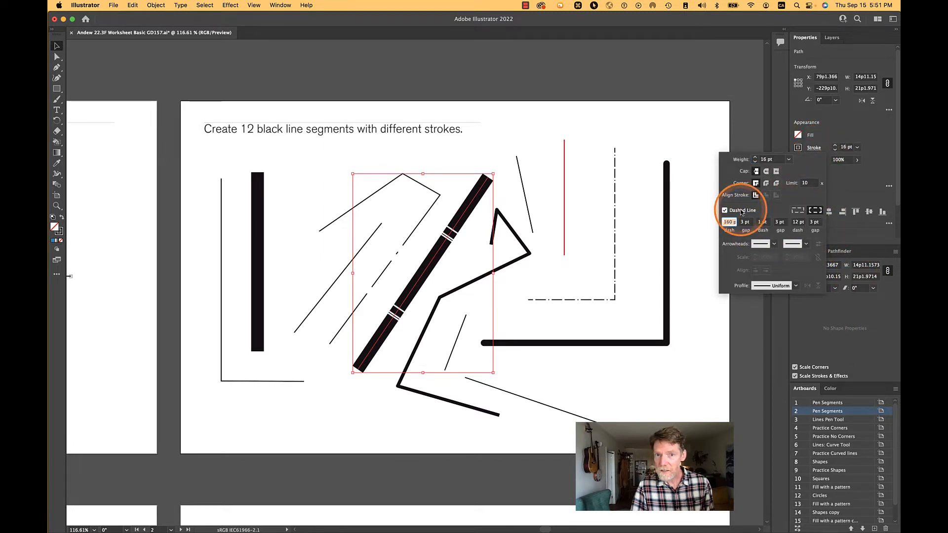
Step: Set the long diagonal line's dash pattern to a 1 pt dash and 20 pt gap, clear the remaining dash and gap values, and deselect it
click(728, 222)
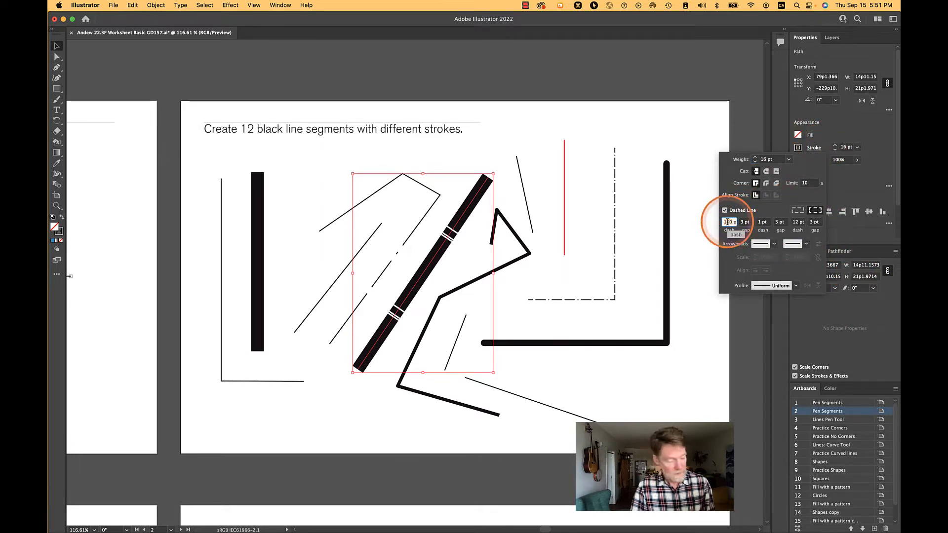
text(1)
key(Tab)
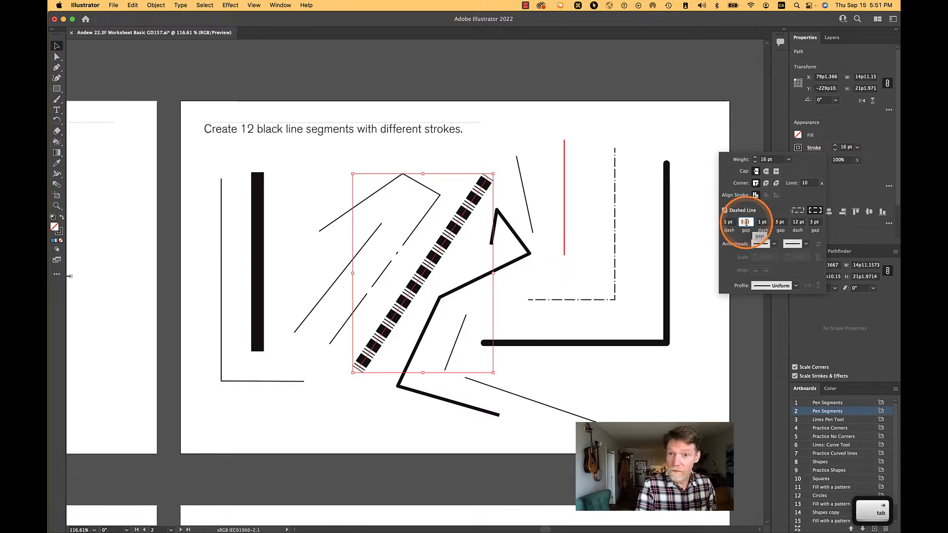
text(0)
key(BackSpace)
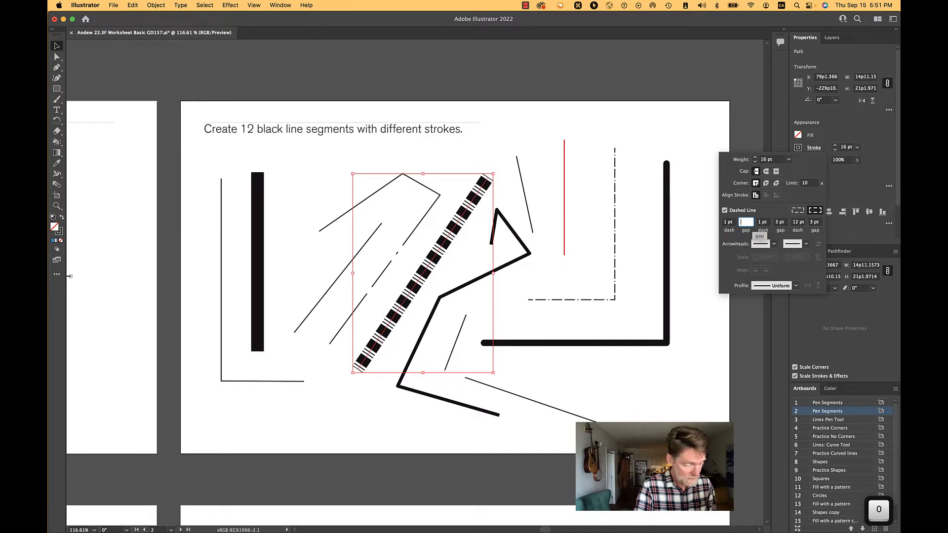
text(20)
key(Tab)
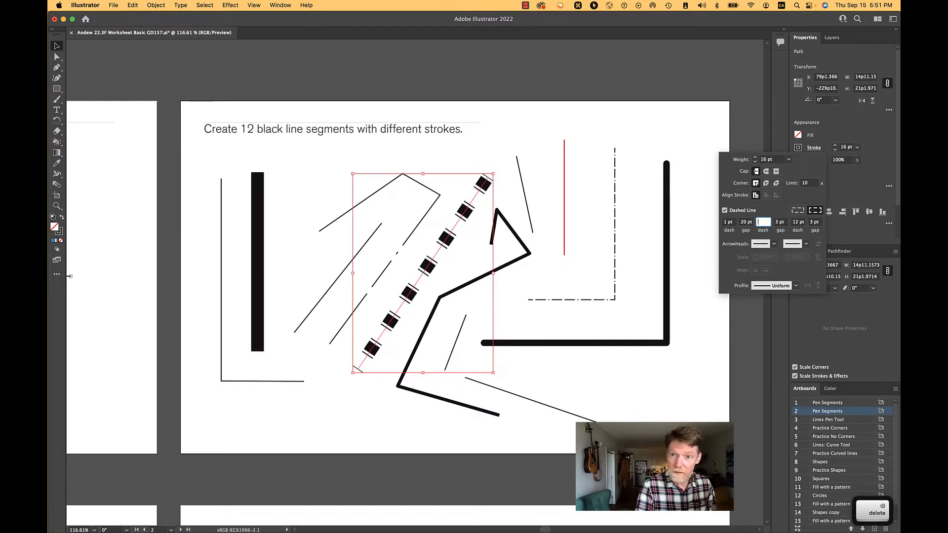
key(Tab)
click(469, 131)
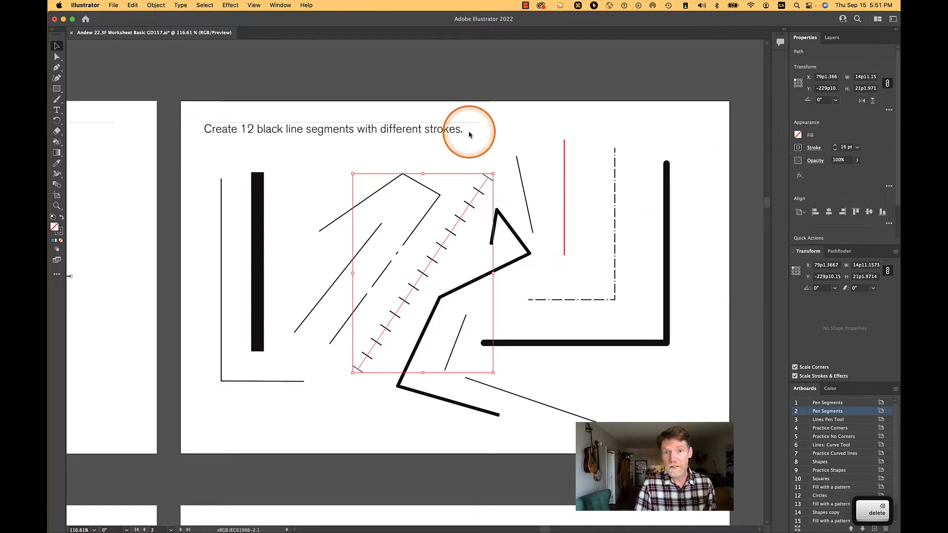
click(496, 158)
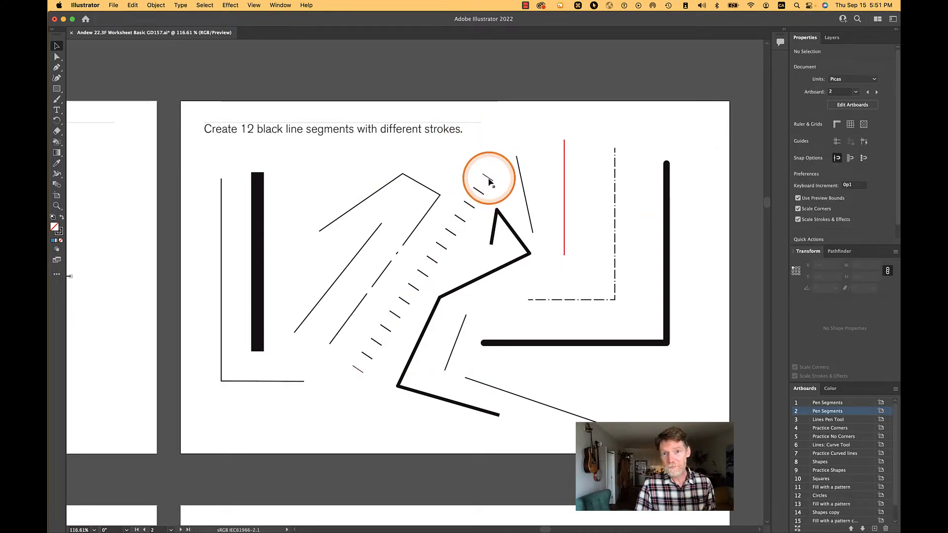
Step: Try the projecting cap on the long dashed diagonal line, restore the butt cap, and inspect its dashes up close
click(488, 181)
click(815, 148)
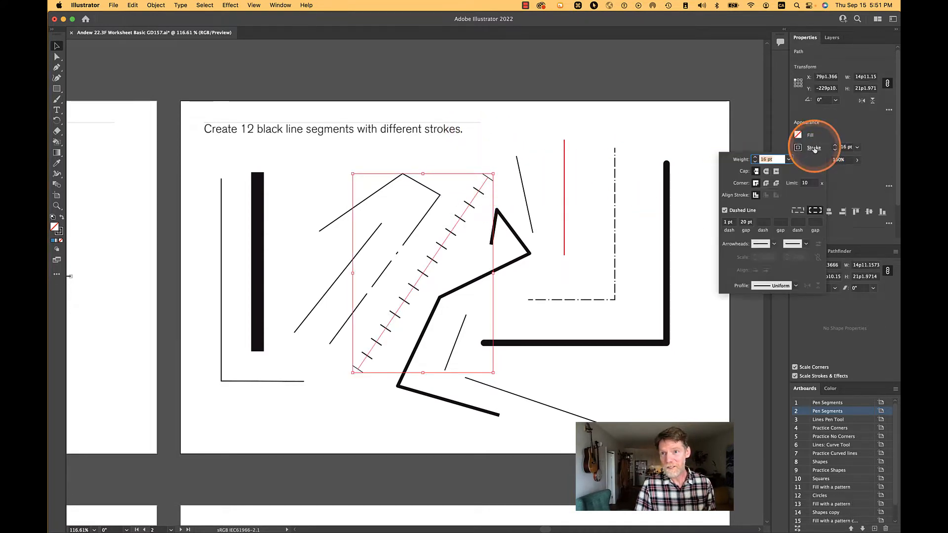
click(777, 171)
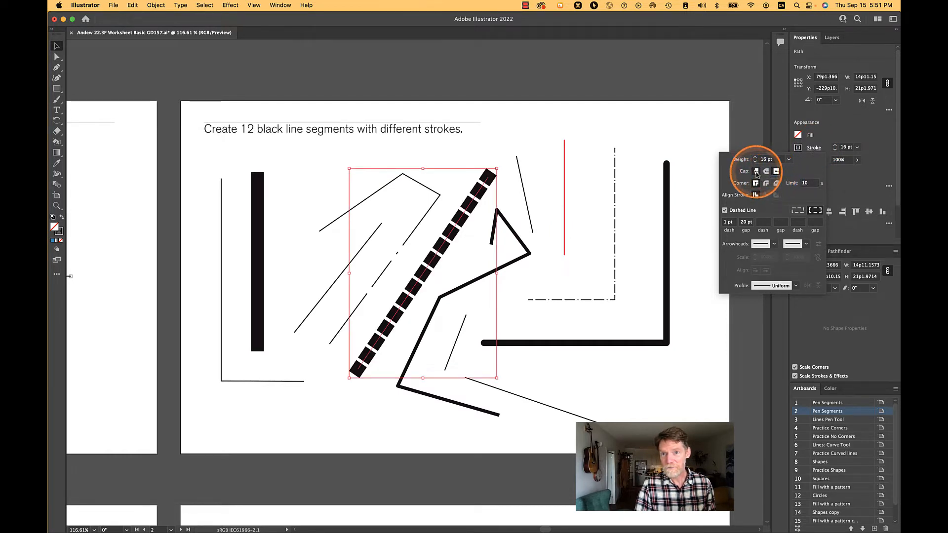
click(756, 172)
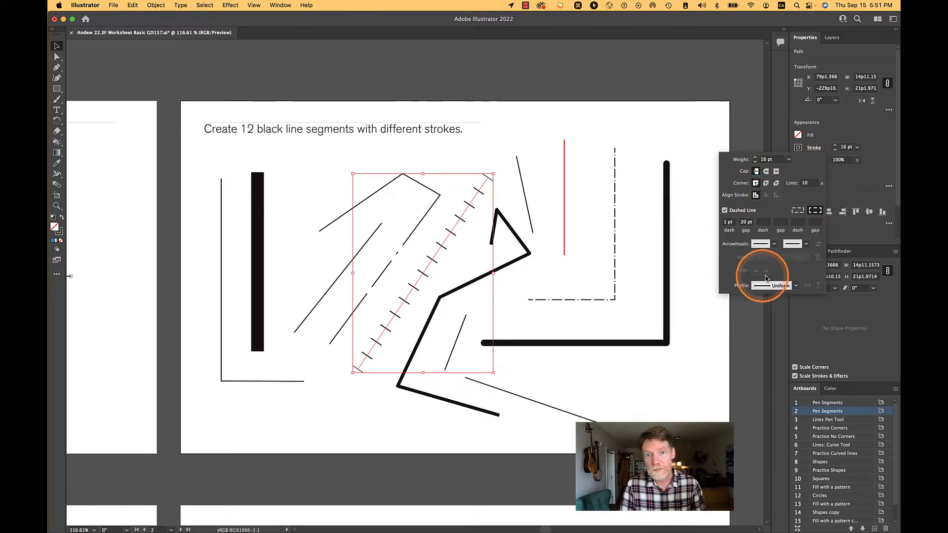
click(498, 144)
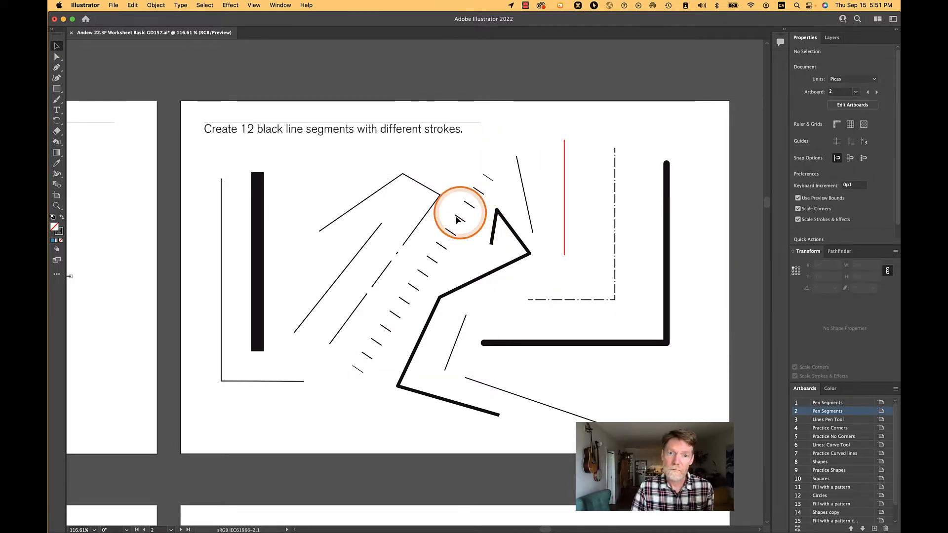
scroll(458, 215, up, 5)
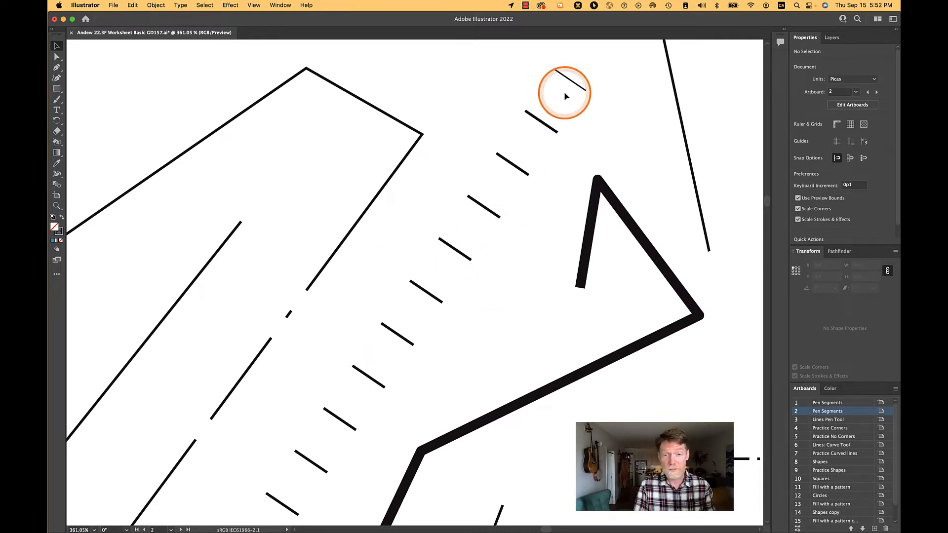
scroll(564, 91, down, 5)
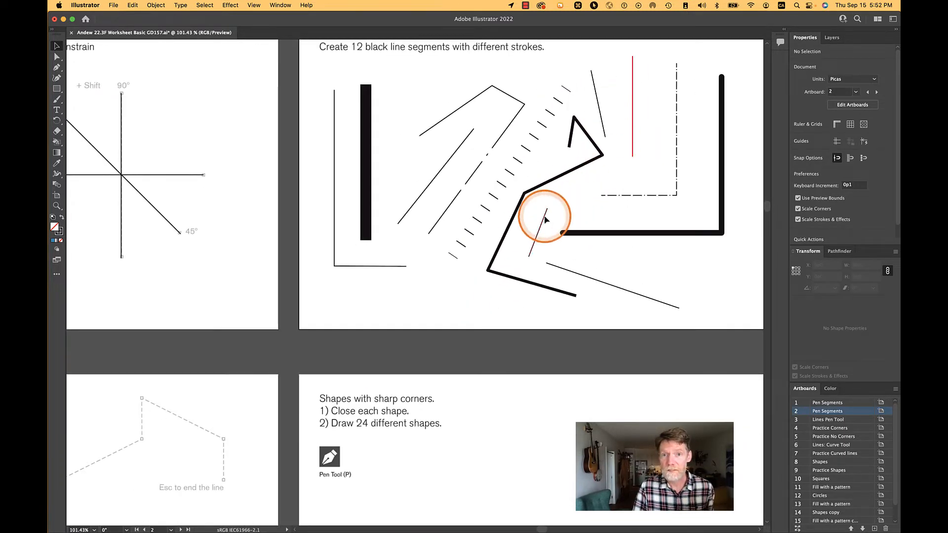
Step: Turn on a dashed stroke with a 1 pt dash and 3 pt gap for the short diagonal line and the thin L-shaped path
click(546, 219)
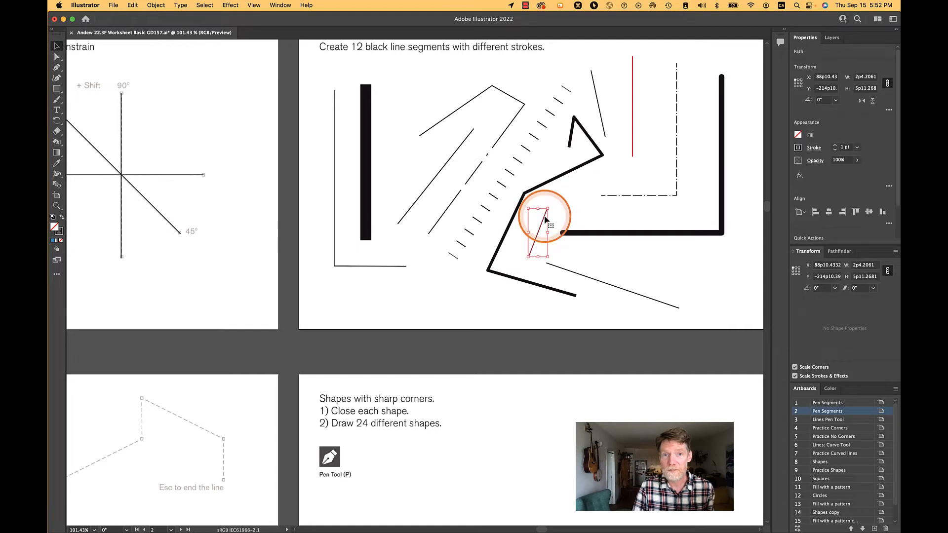
shift+click(389, 267)
click(814, 149)
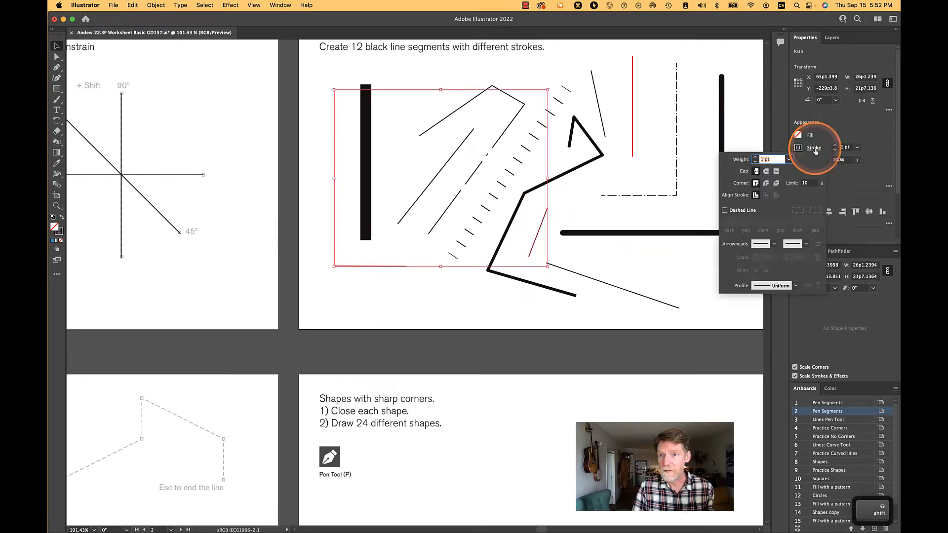
click(744, 213)
click(745, 223)
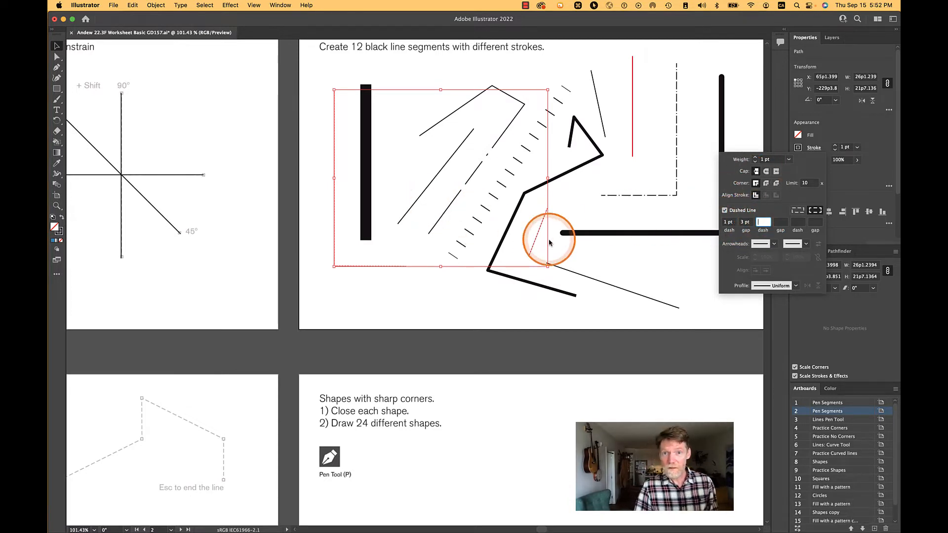
click(571, 208)
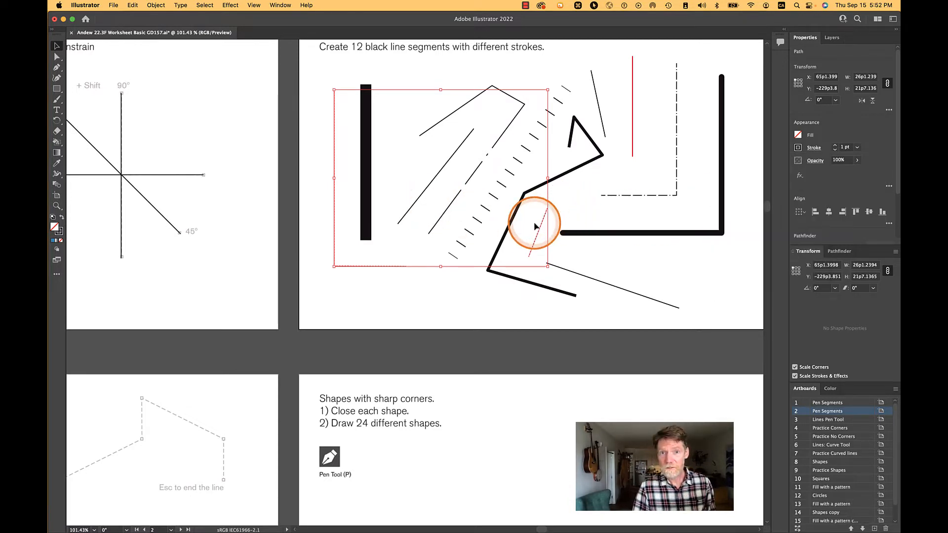
scroll(534, 223, up, 5)
click(610, 231)
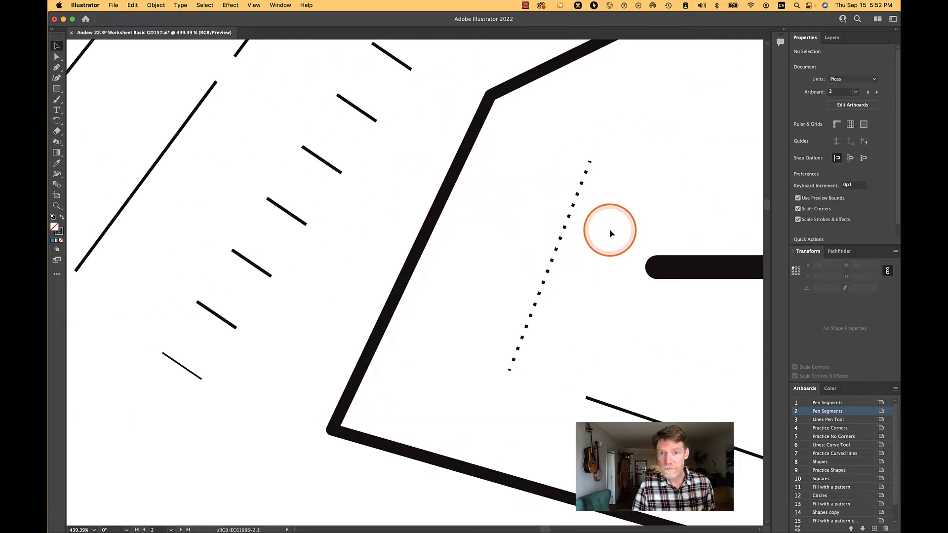
Step: Compare round, projecting and butt caps on the short dashed diagonal line and leave it with the round cap
click(567, 222)
scroll(566, 223, up, 4)
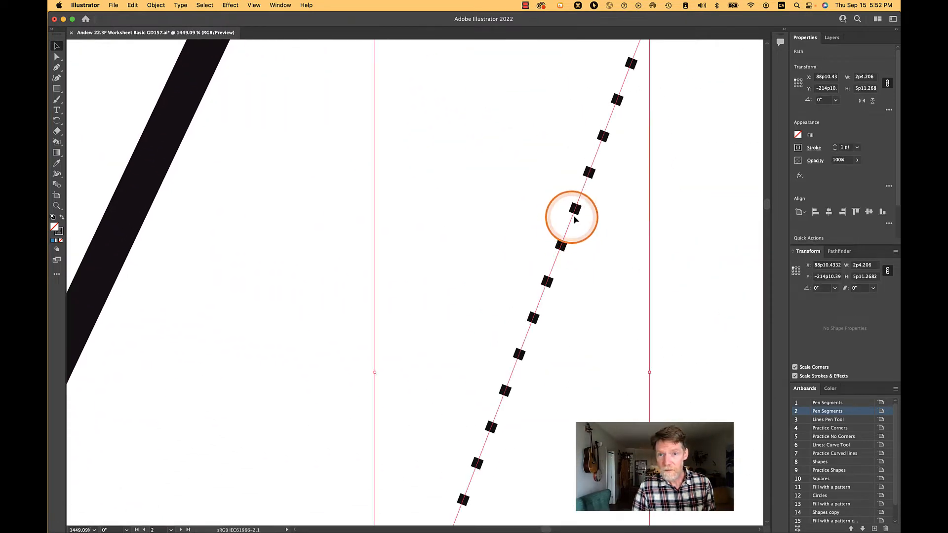
click(814, 147)
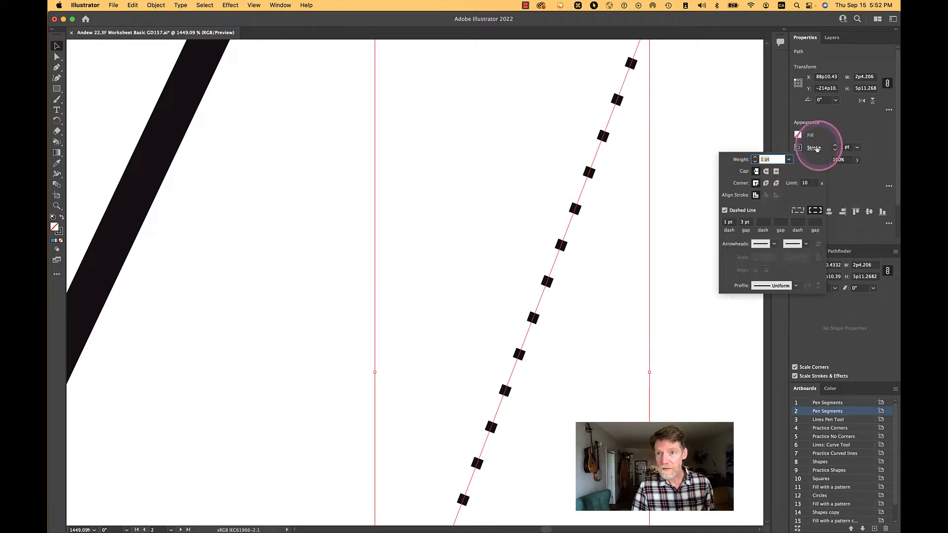
click(766, 171)
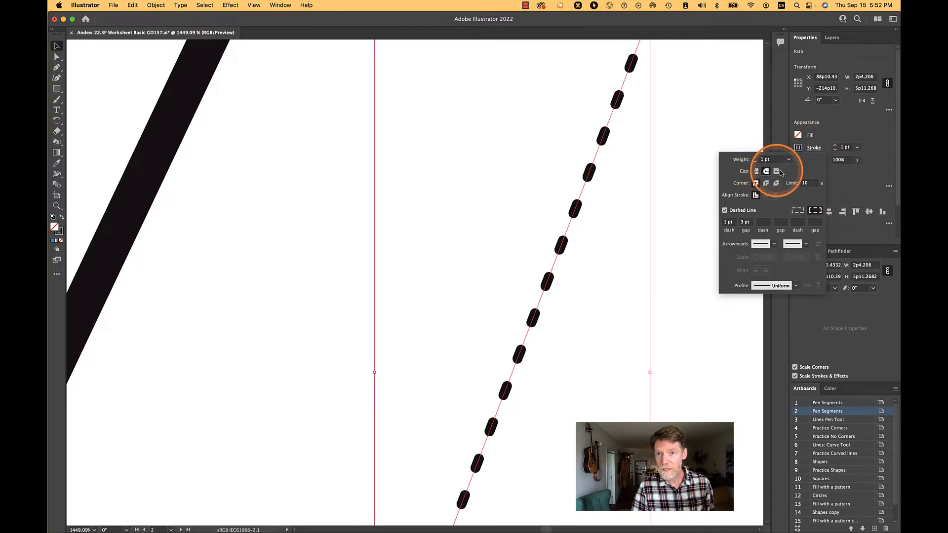
click(777, 171)
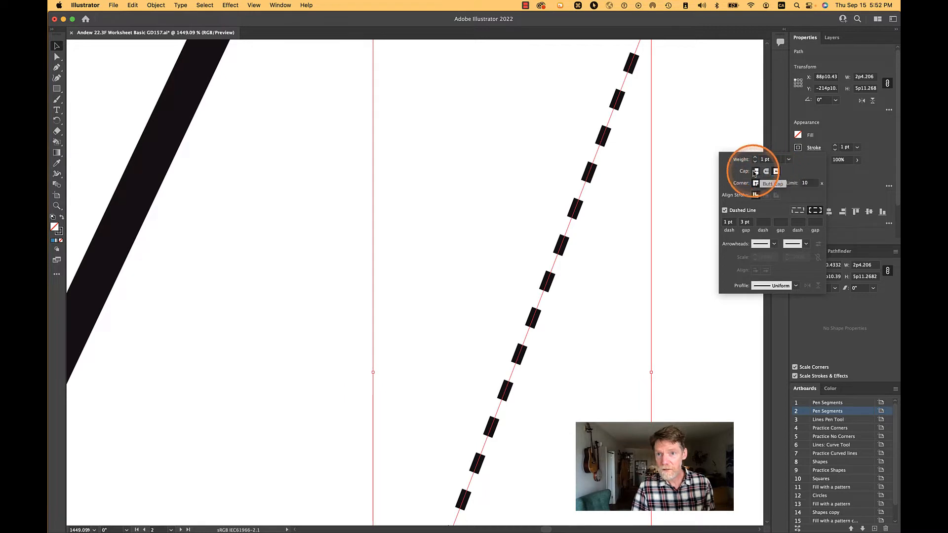
click(756, 171)
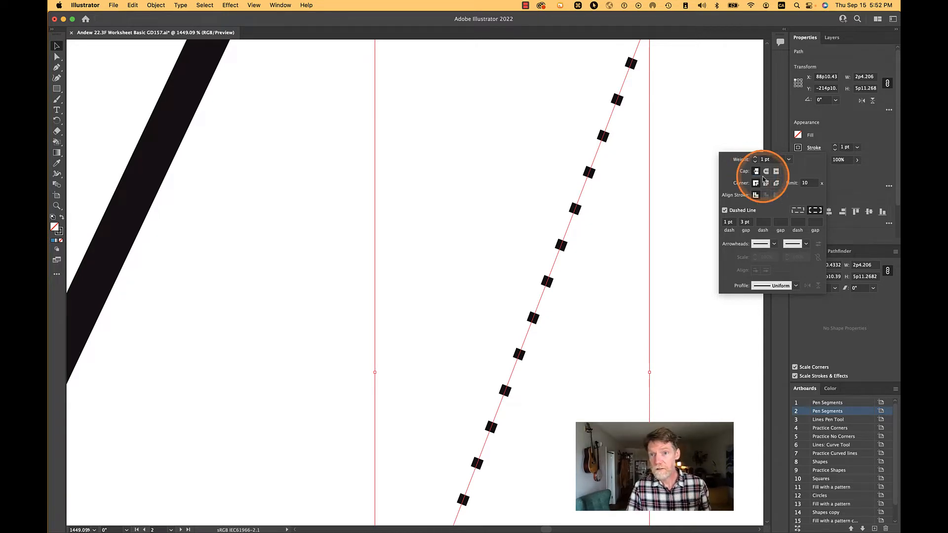
click(766, 172)
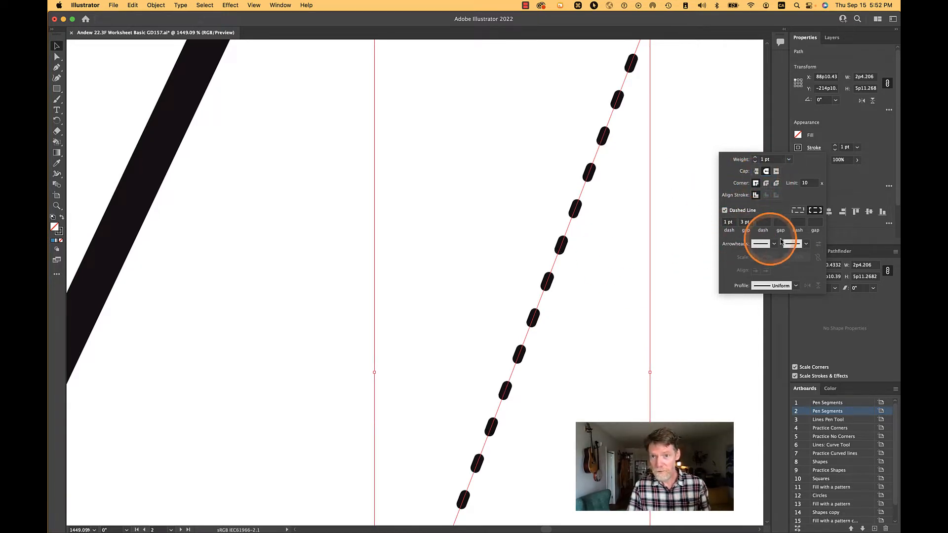
Step: Set the short diagonal line's dash length to 0 pt for round dots and deselect it
click(728, 222)
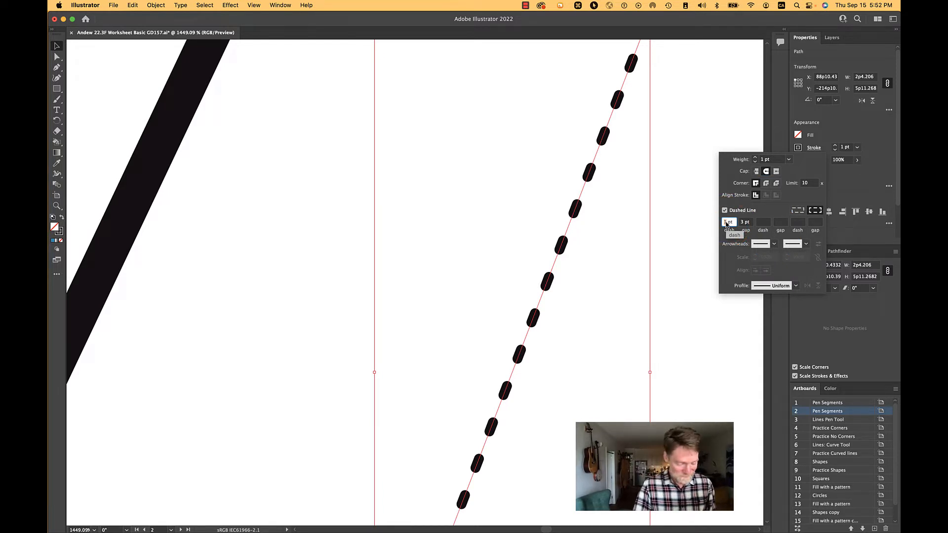
text(0)
key(Return)
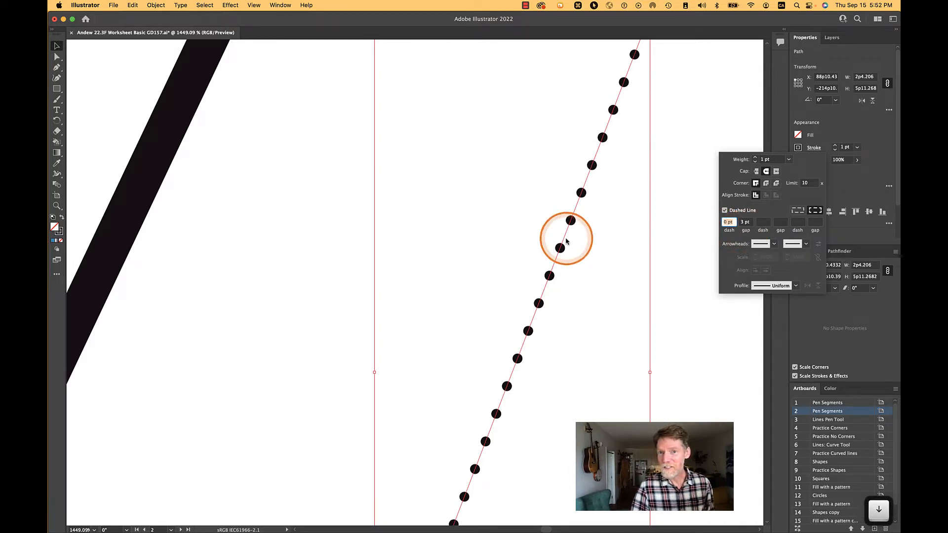
click(673, 262)
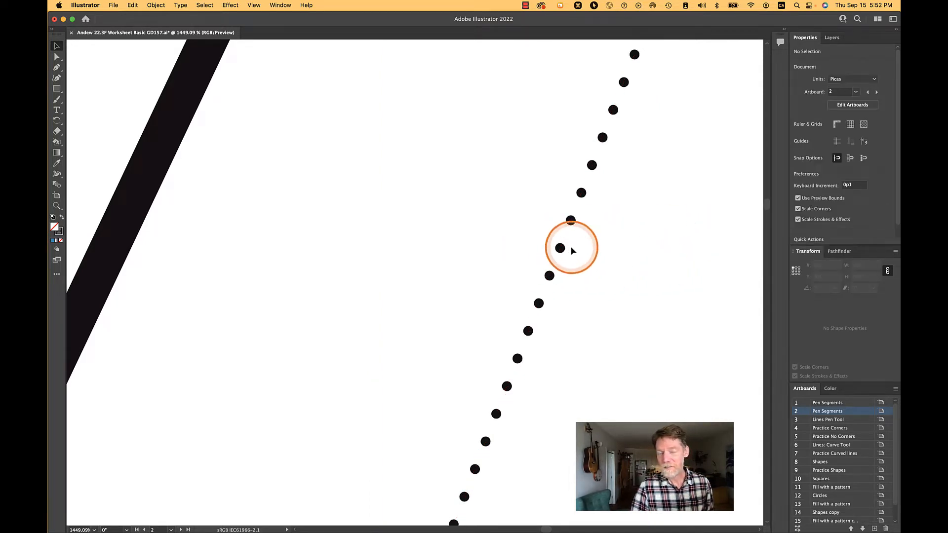
Step: Set the short thin line beside the red line and the thin diagonal below the zigzag to 60 pt, and turn on their dashed stroke
scroll(715, 262, down, 5)
scroll(716, 261, down, 3)
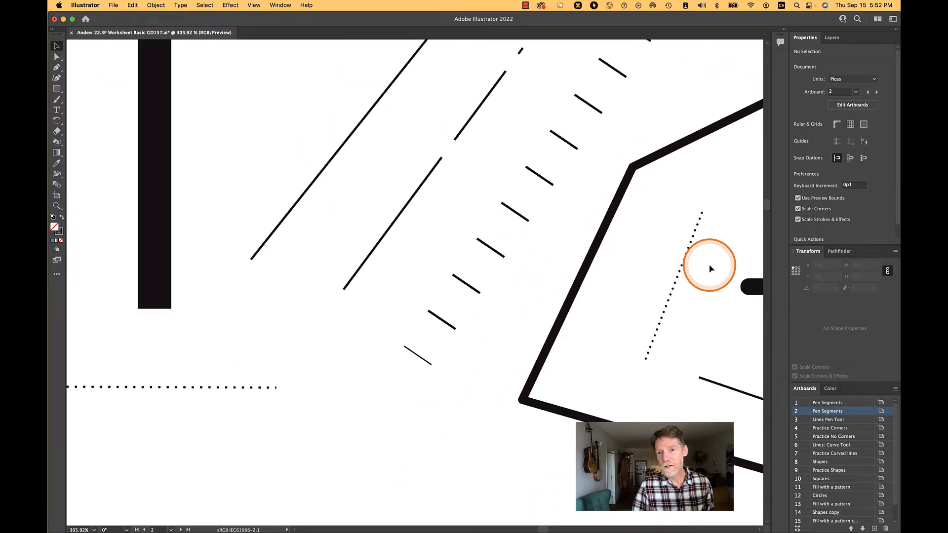
scroll(312, 366, down, 3)
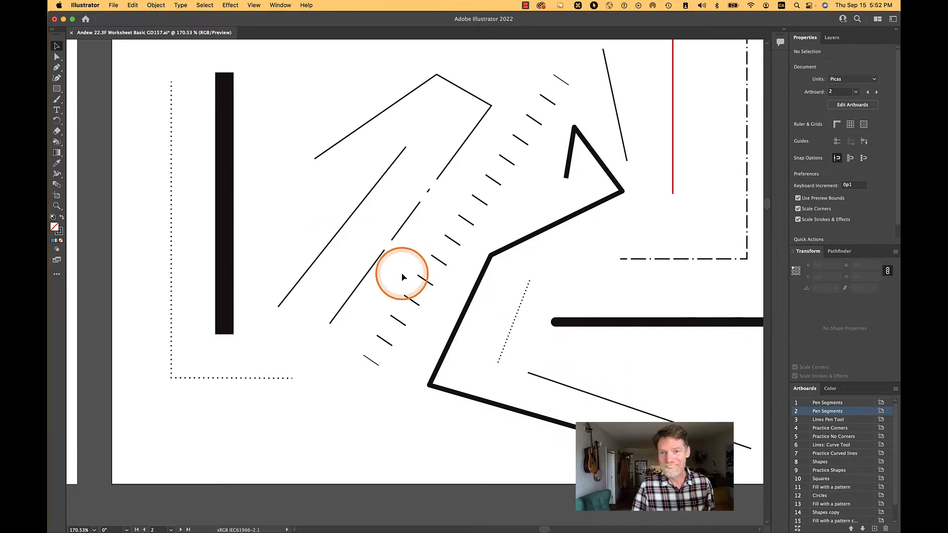
scroll(402, 276, down, 3)
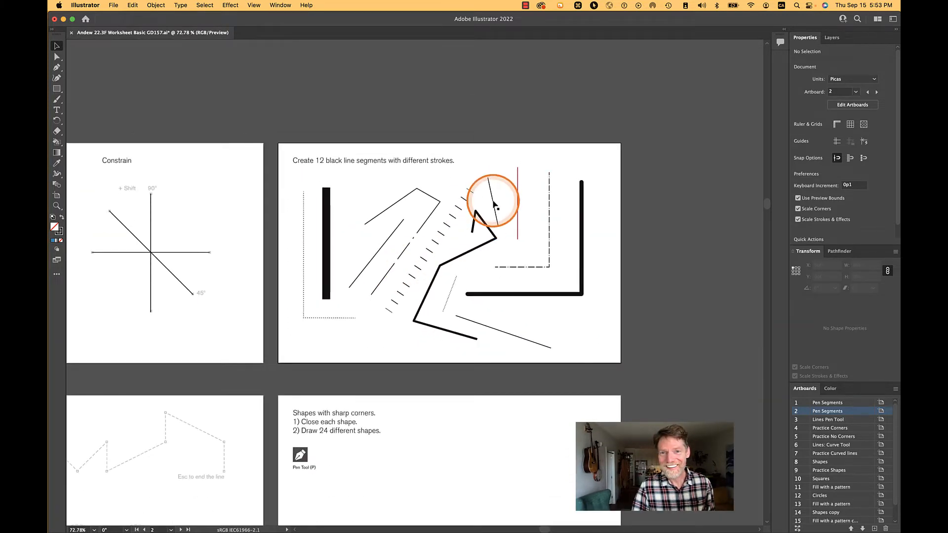
click(494, 203)
shift+click(500, 334)
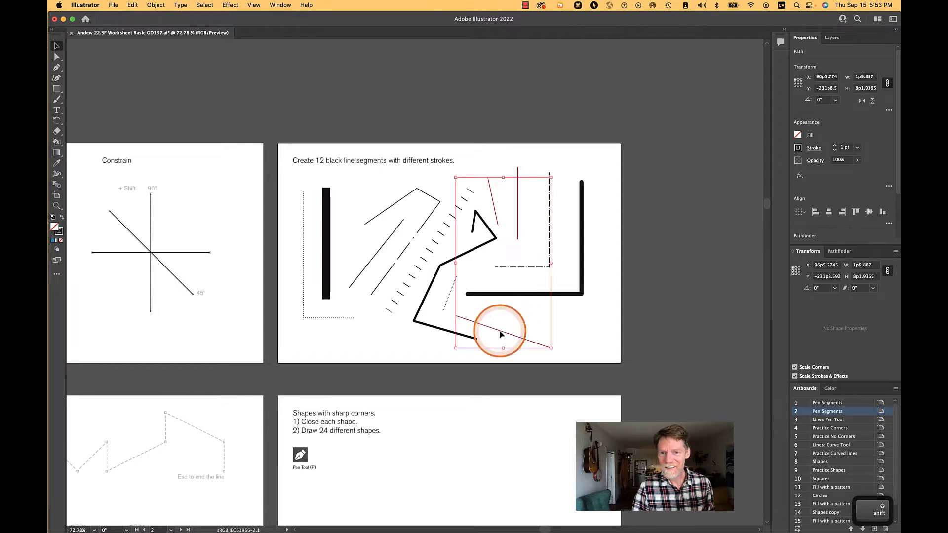
click(811, 149)
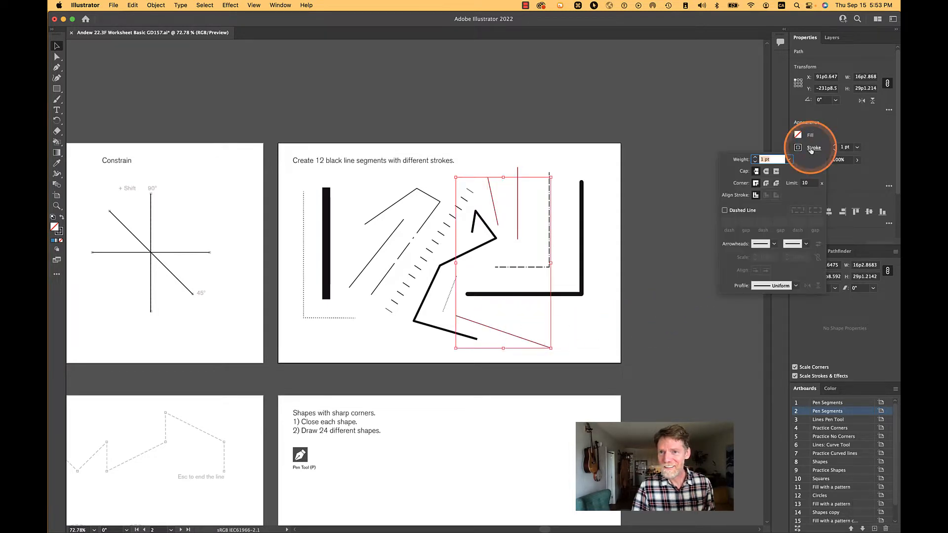
click(789, 159)
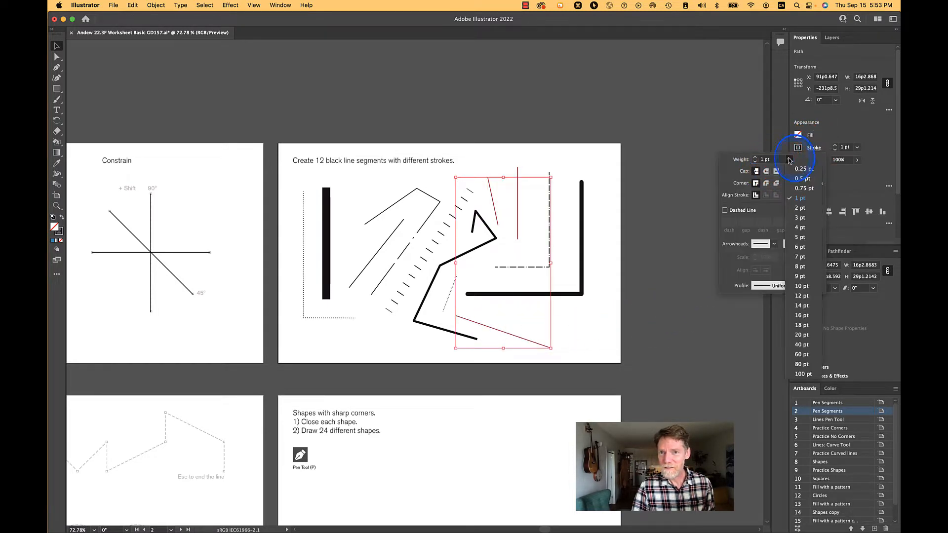
click(802, 354)
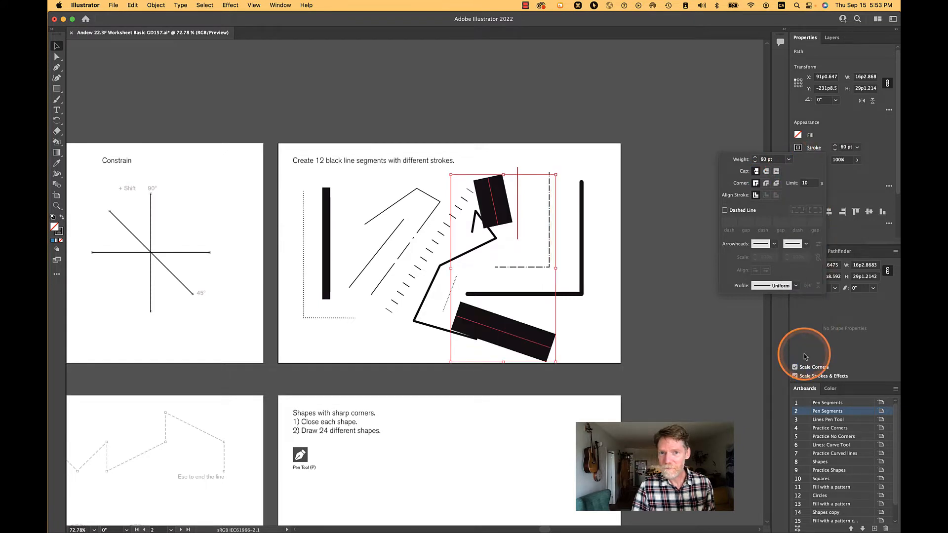
click(740, 211)
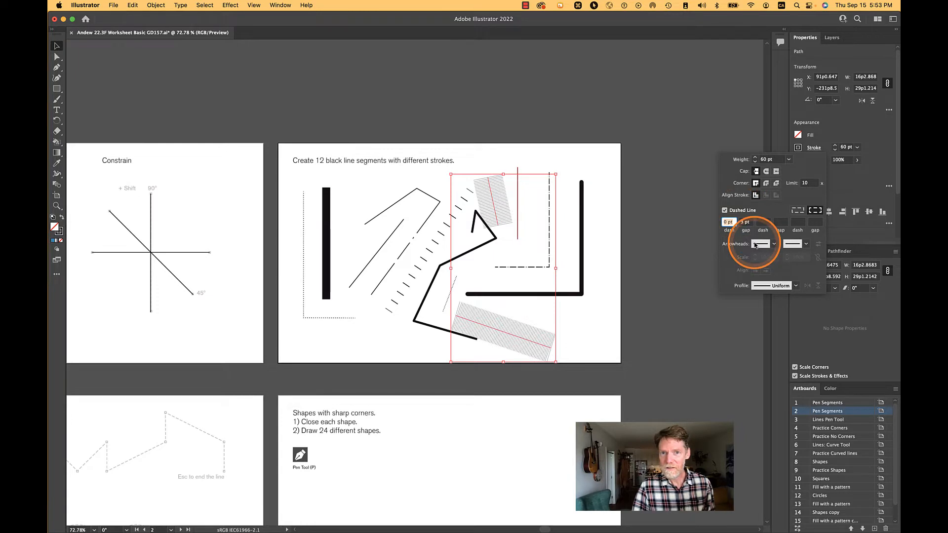
click(500, 334)
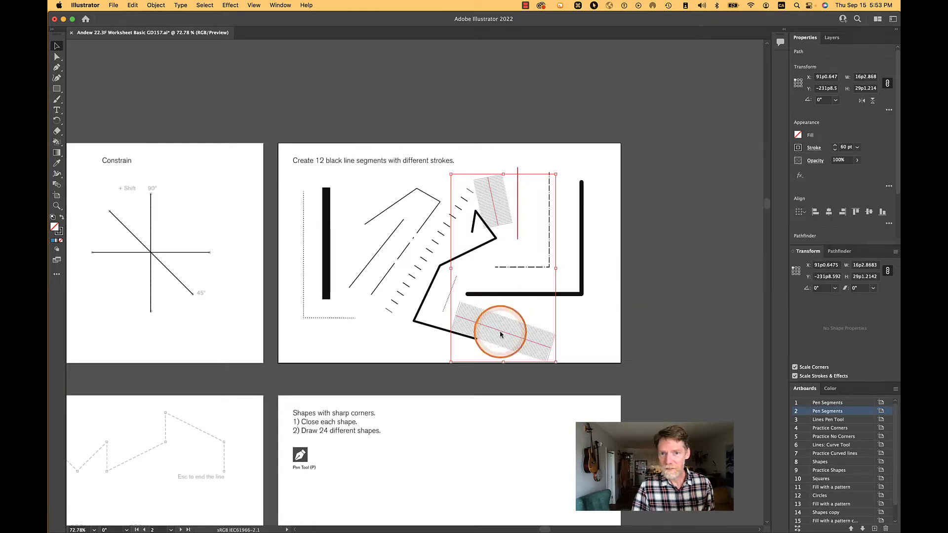
Step: Add a second dash of 4 pt and a second gap of 6 pt to the 60 pt hatched line beside the red line
click(604, 313)
click(490, 204)
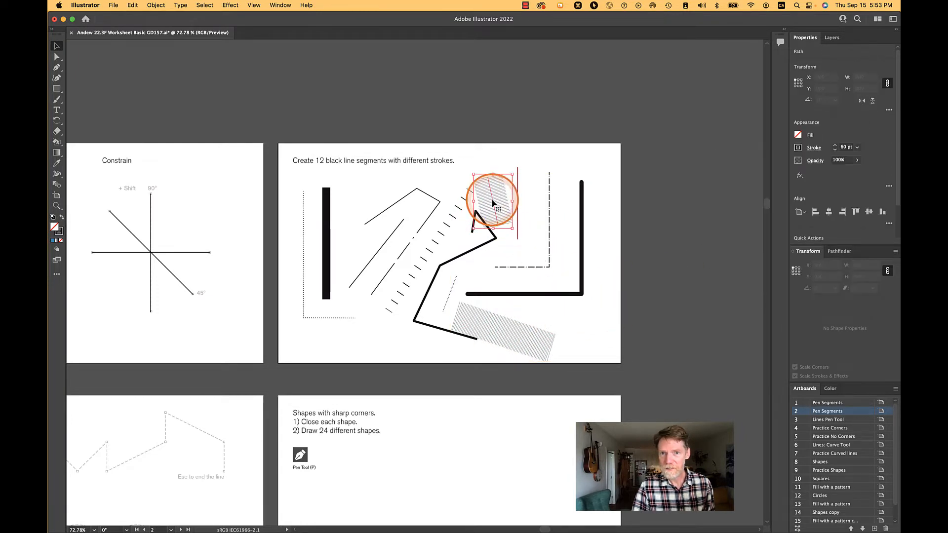
scroll(492, 203, up, 5)
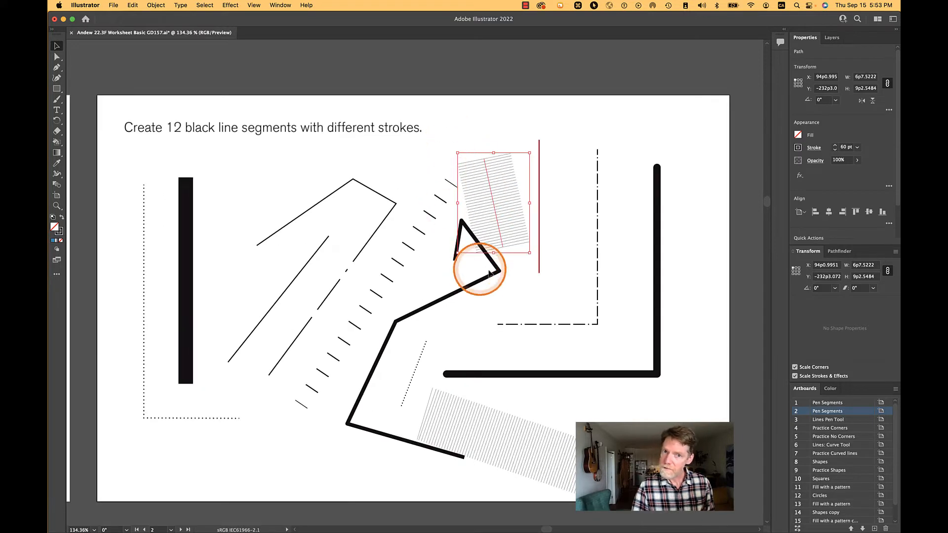
click(489, 108)
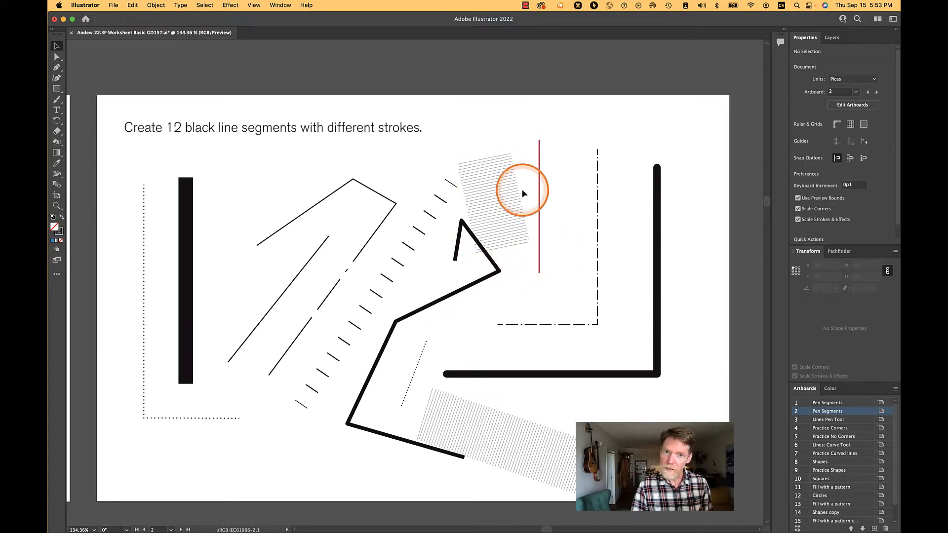
scroll(522, 194, up, 1)
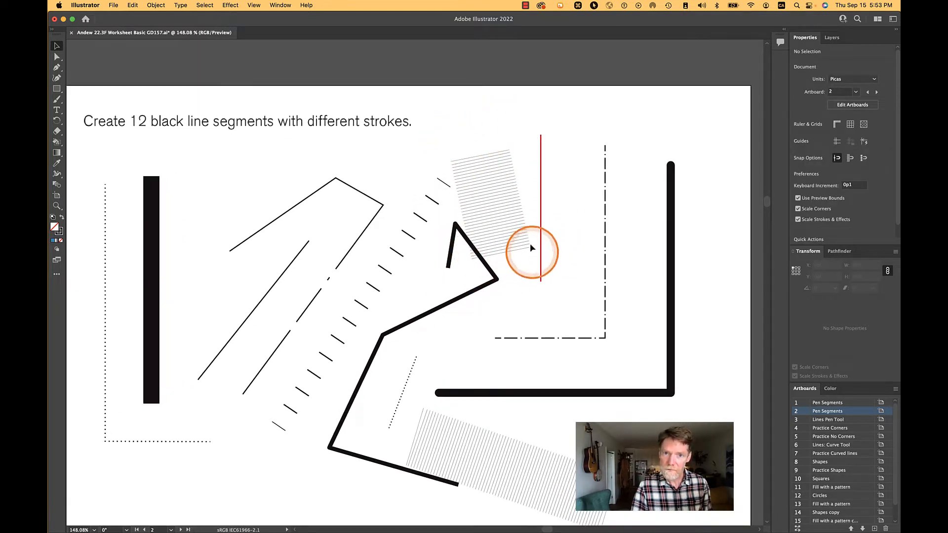
click(486, 183)
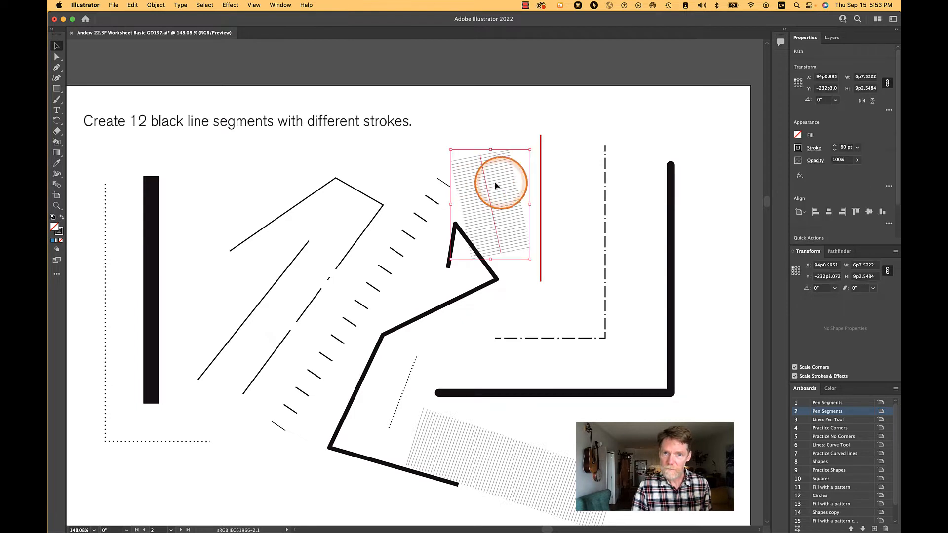
click(814, 148)
click(760, 223)
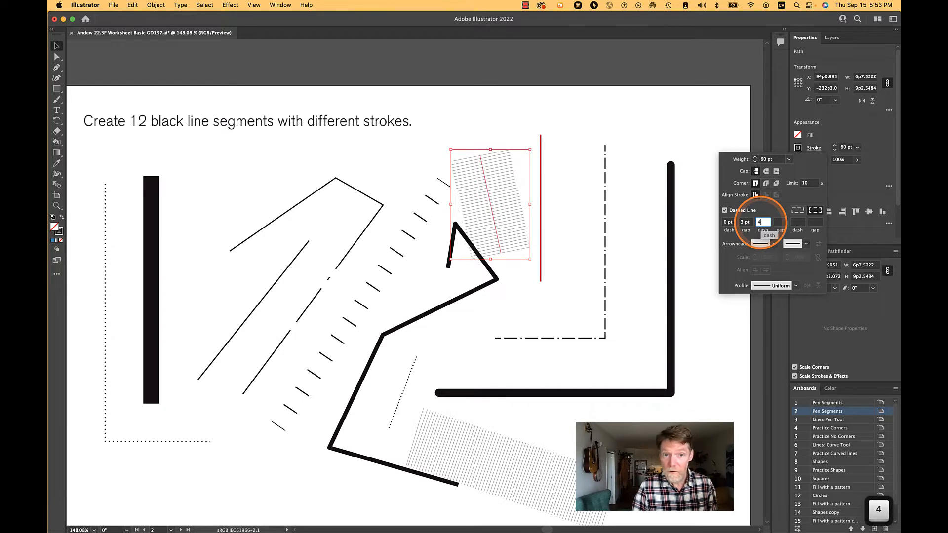
text(4)
key(Tab)
click(774, 225)
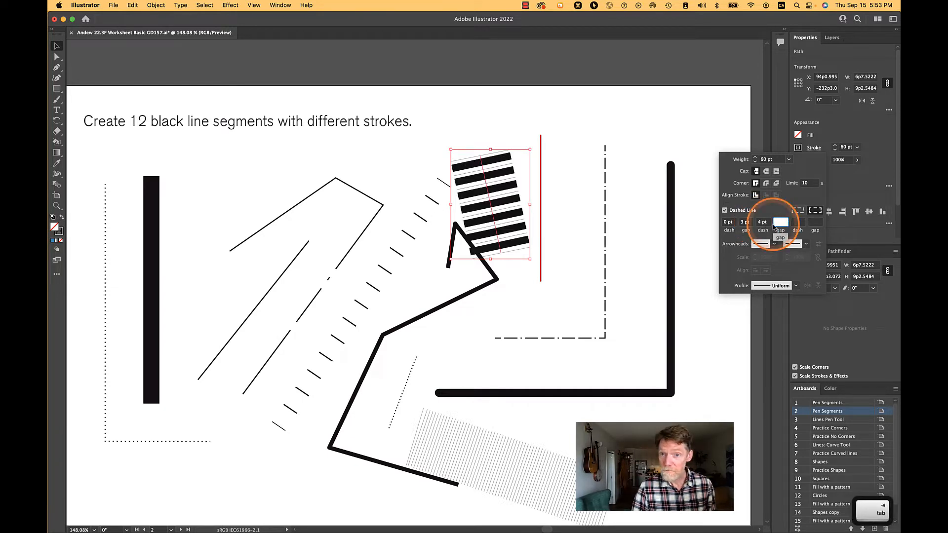
text(6)
key(Tab)
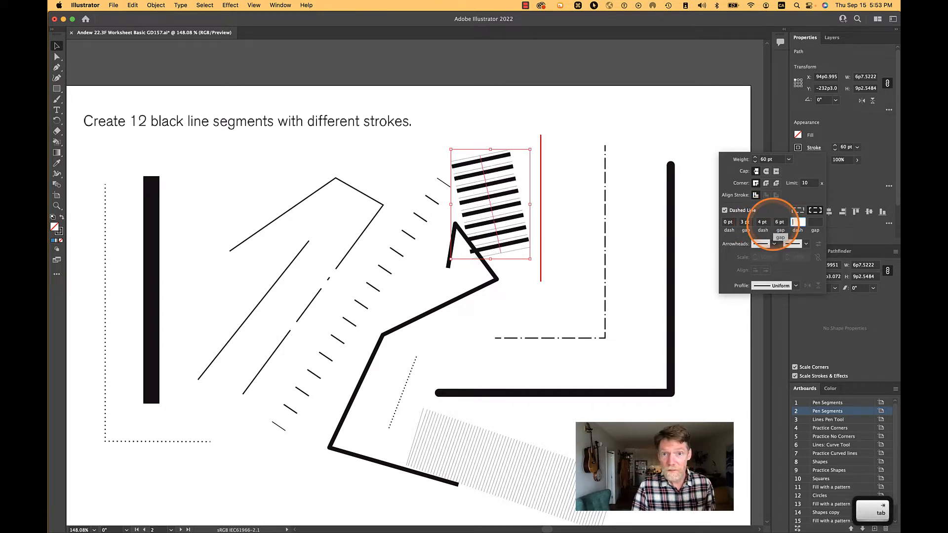
click(641, 138)
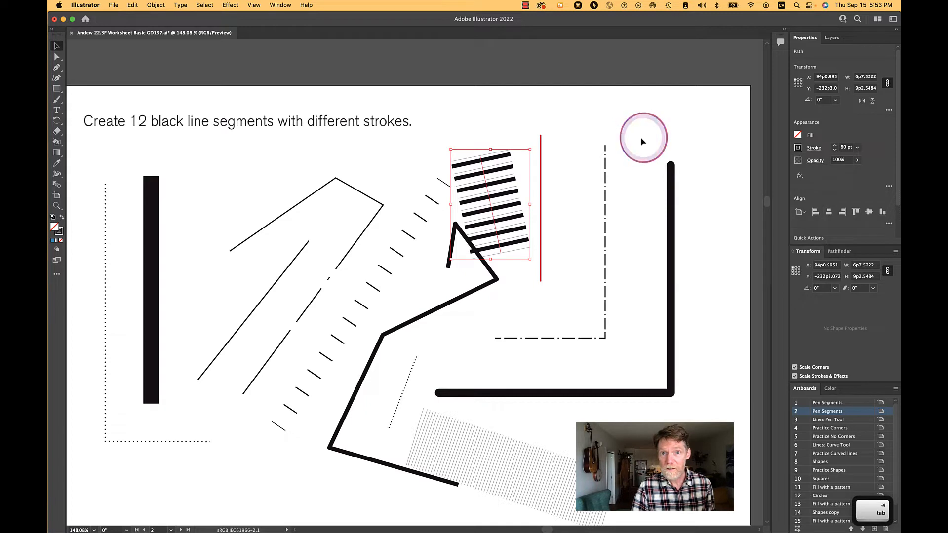
click(568, 120)
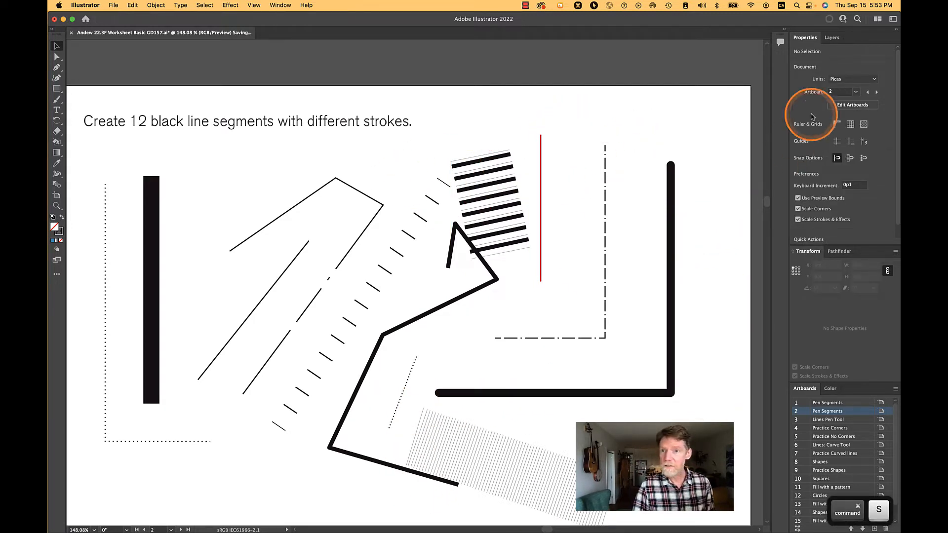
Step: Save the worksheet and go to artboard 3, Lines Pen Tool
key(super+s)
click(804, 421)
double_click(804, 421)
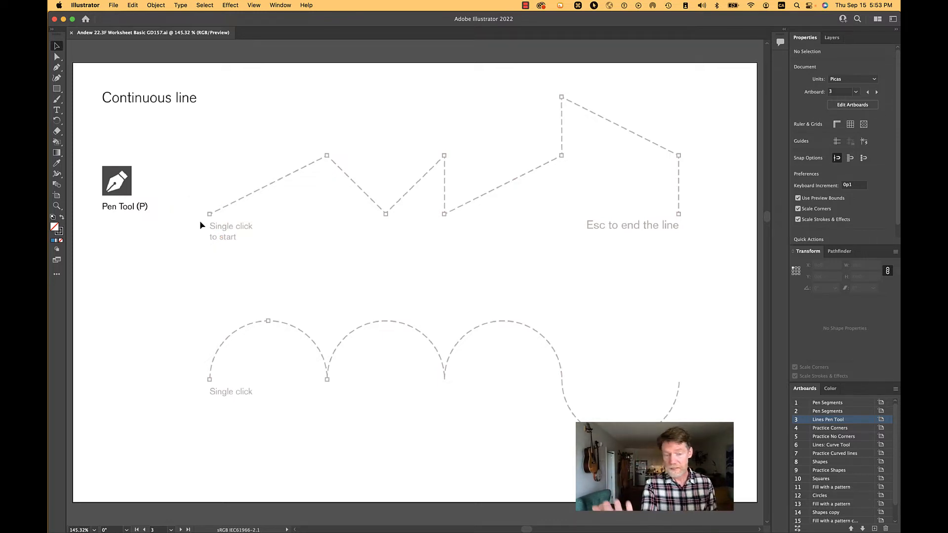
Step: Trace the first four segments of the Continuous line zigzag guide with the Pen tool
key(p)
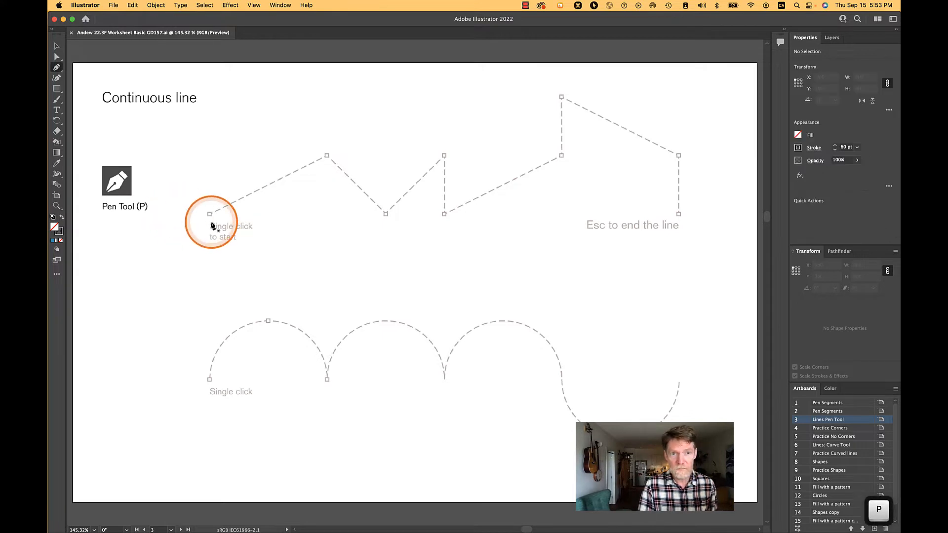
click(210, 215)
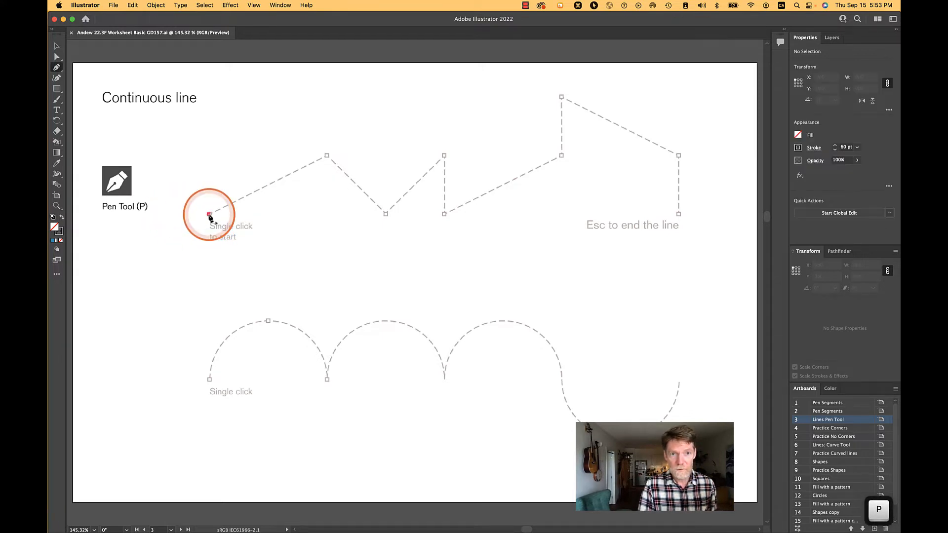
click(327, 156)
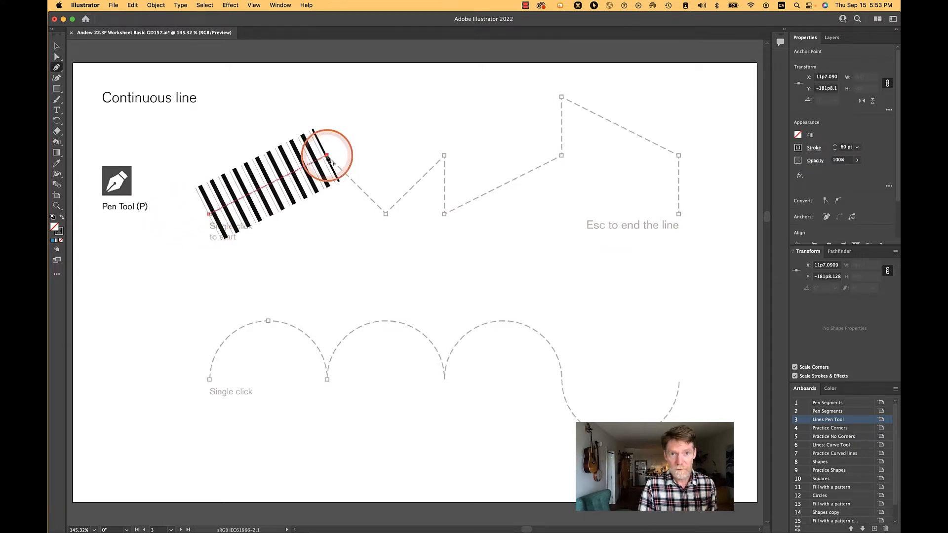
click(386, 213)
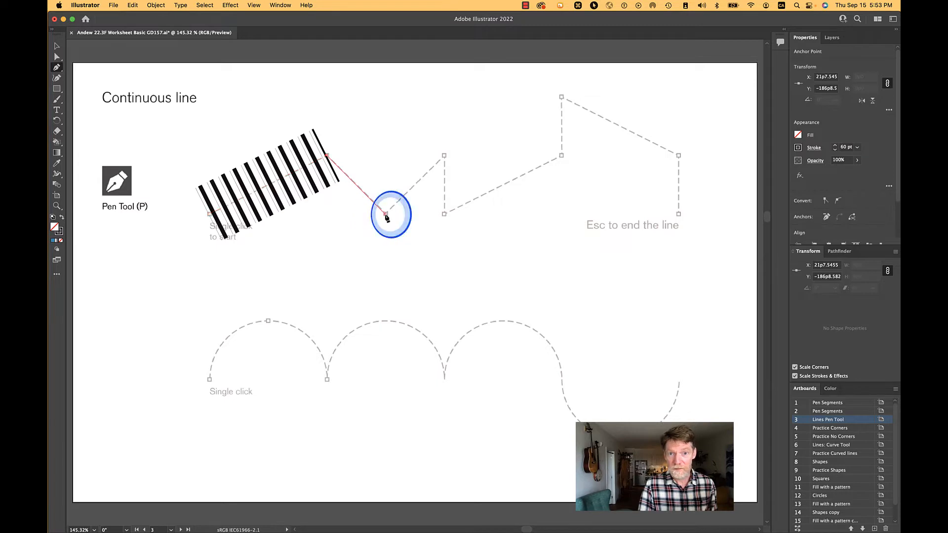
click(444, 155)
click(445, 215)
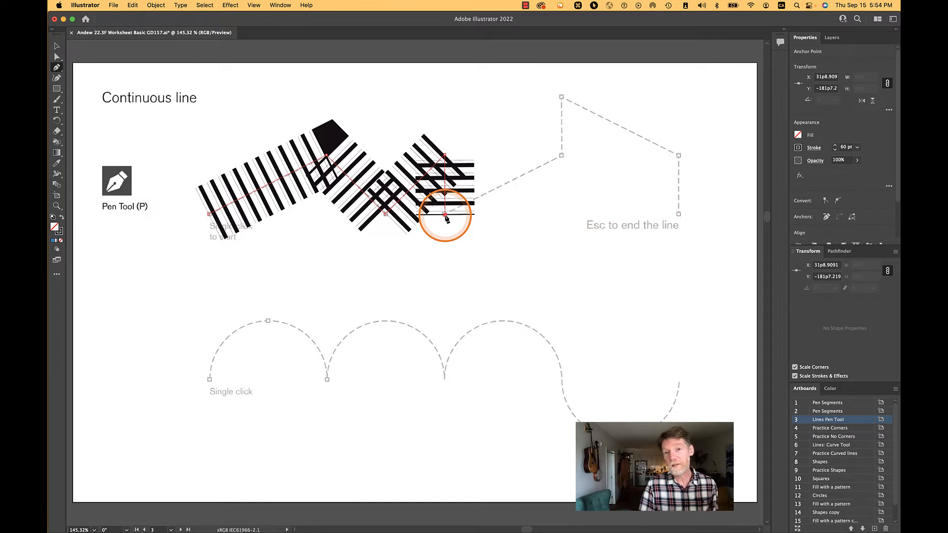
Step: Turn off the dashed stroke on the zigzag path and set its weight to 1 pt
click(815, 147)
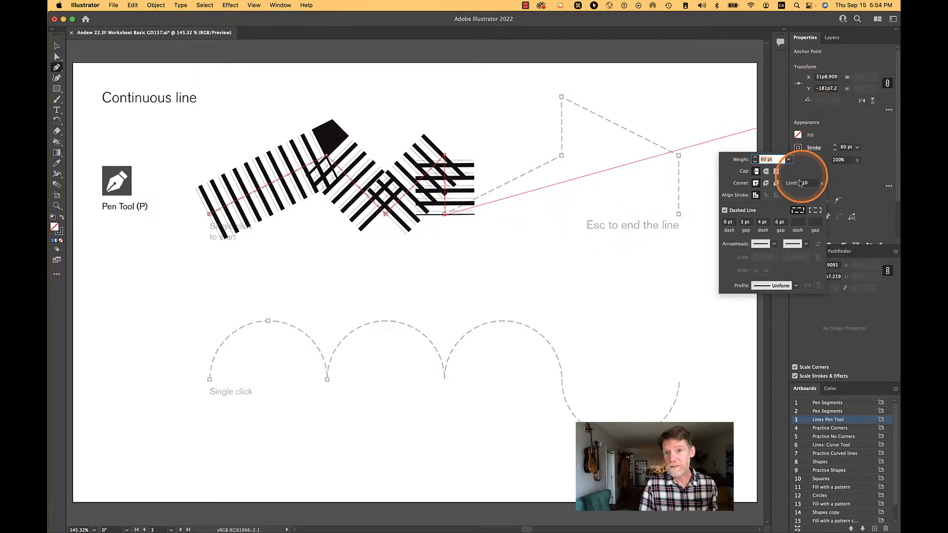
click(725, 210)
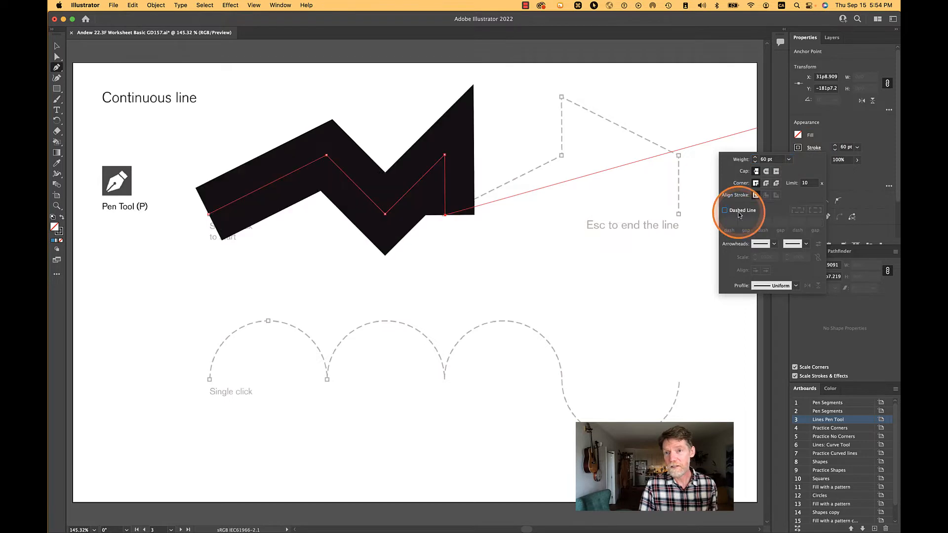
click(764, 160)
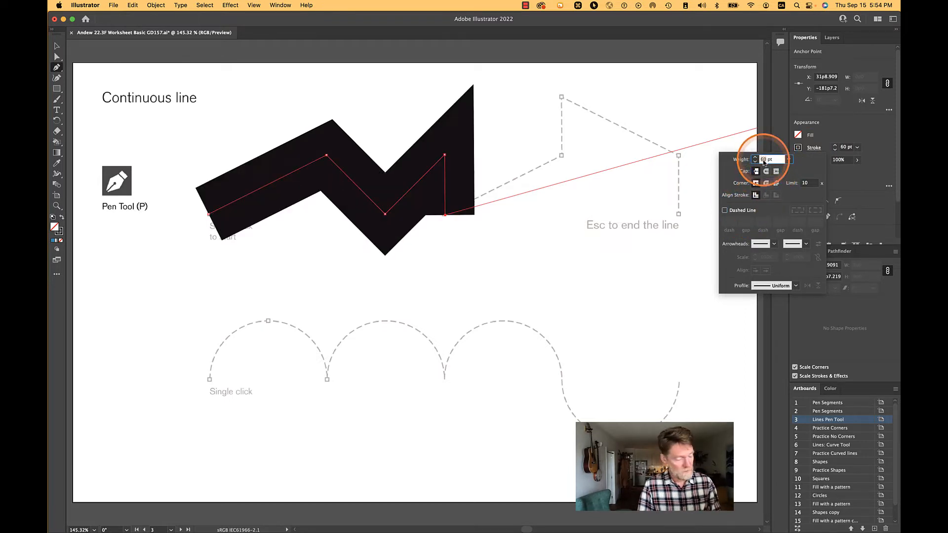
text(1)
key(Tab)
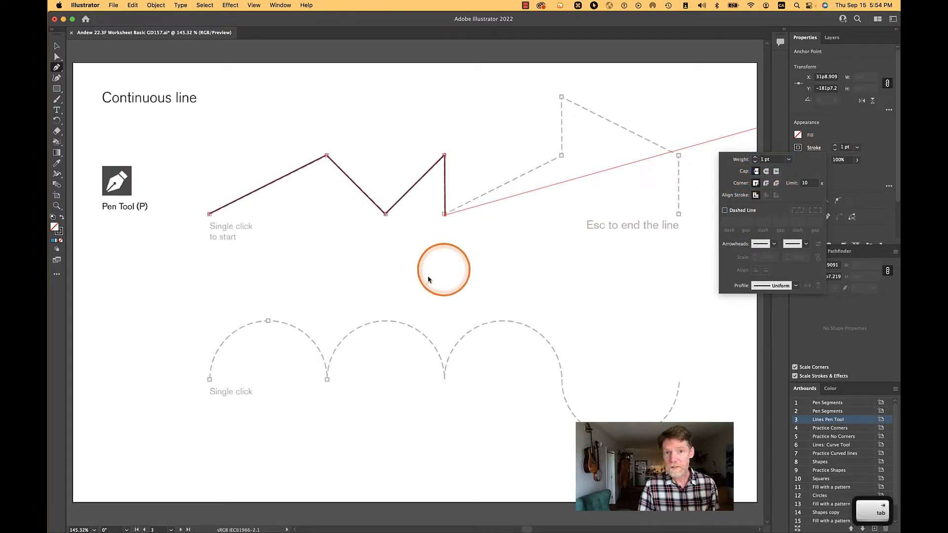
Step: Continue the zigzag path through the remaining guide corners, place the last point slightly inside the guide's end, and end the line
click(565, 154)
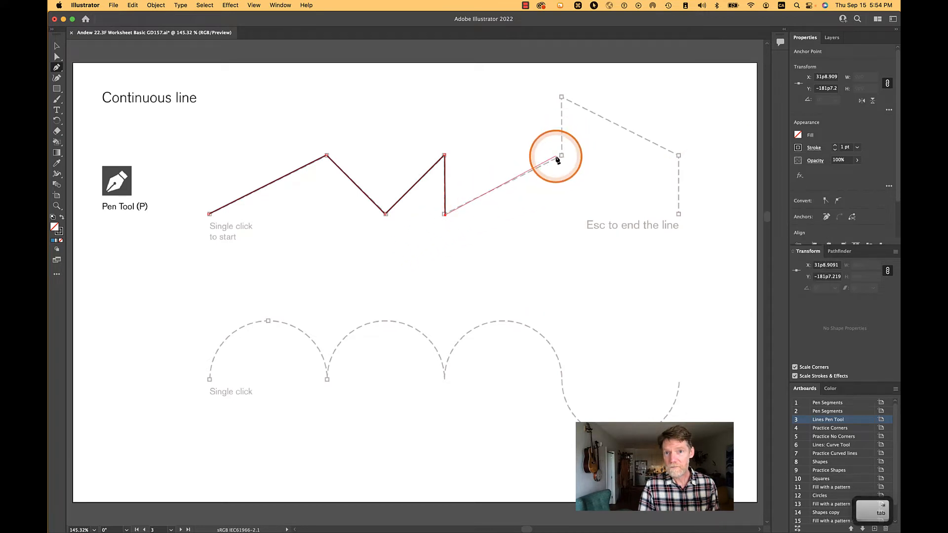
click(562, 157)
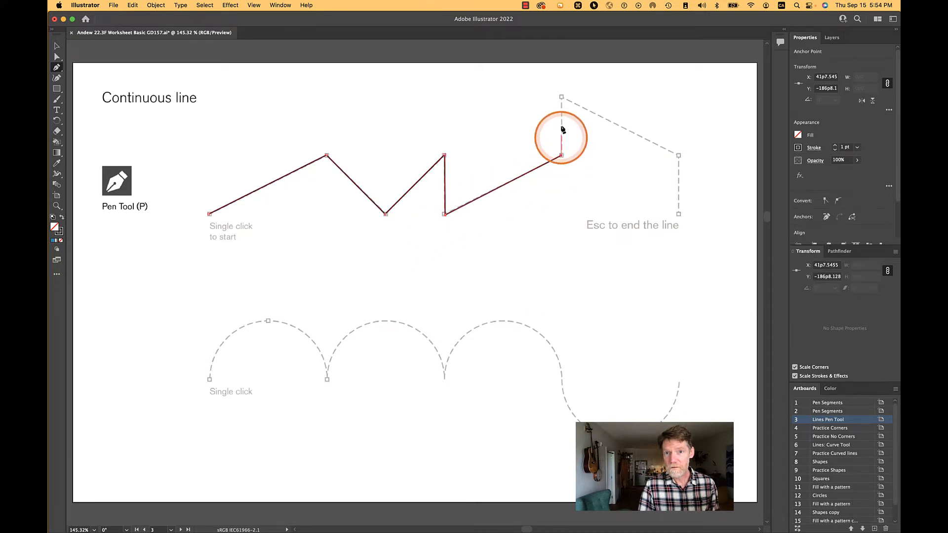
click(562, 98)
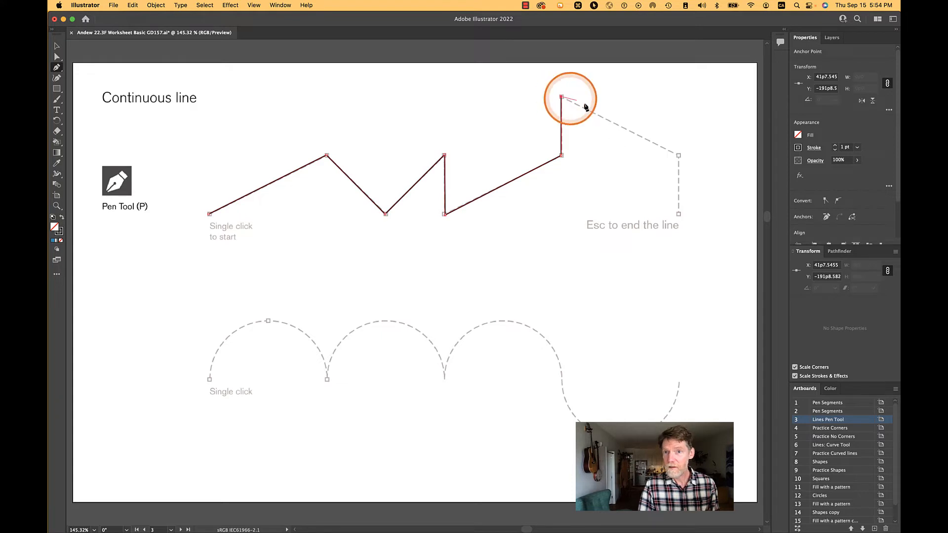
click(680, 156)
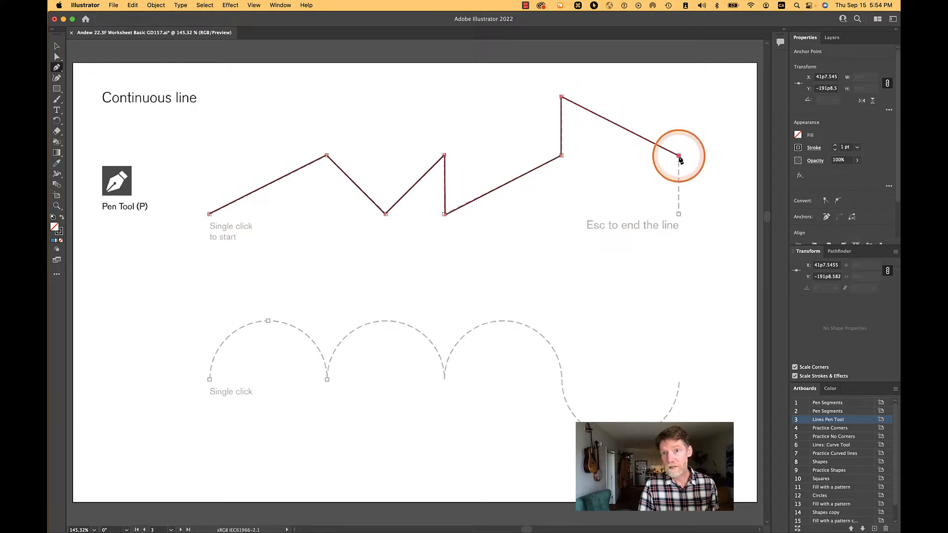
click(661, 214)
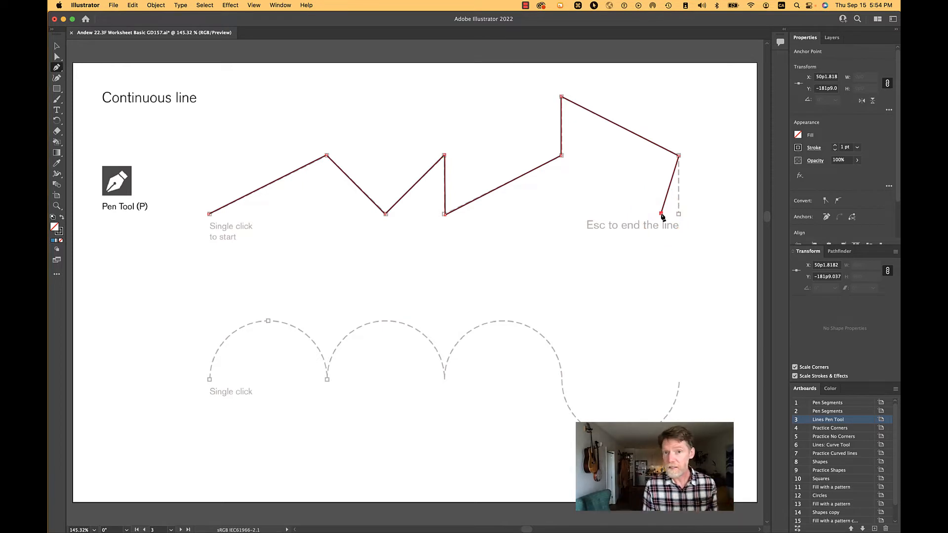
key(Escape)
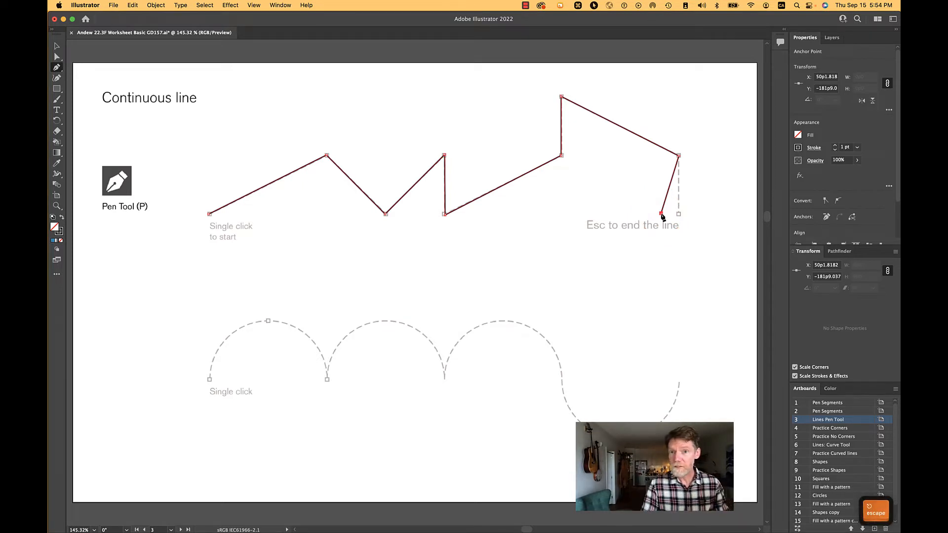
Step: Move the anchor point at the base of the tall vertical segment onto its guide square with the Direct Selection tool
click(583, 203)
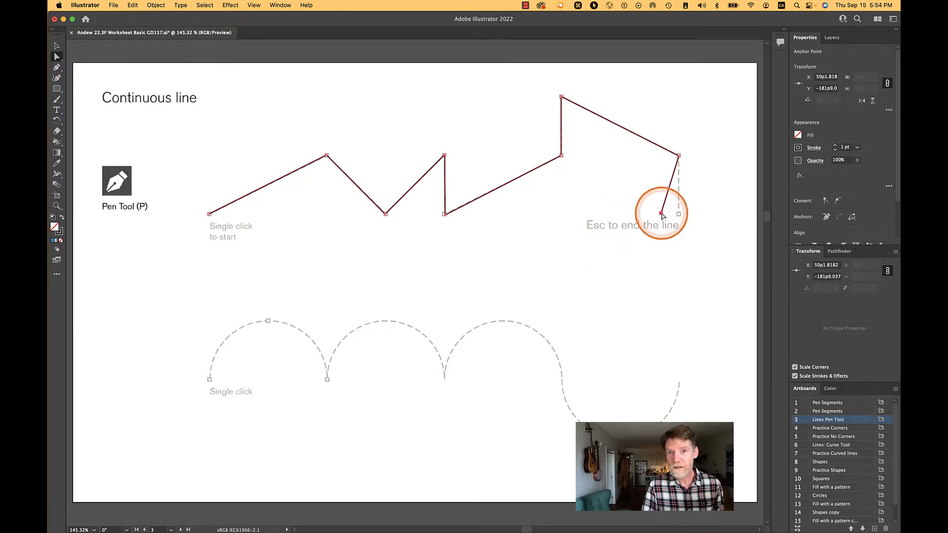
scroll(575, 159, up, 5)
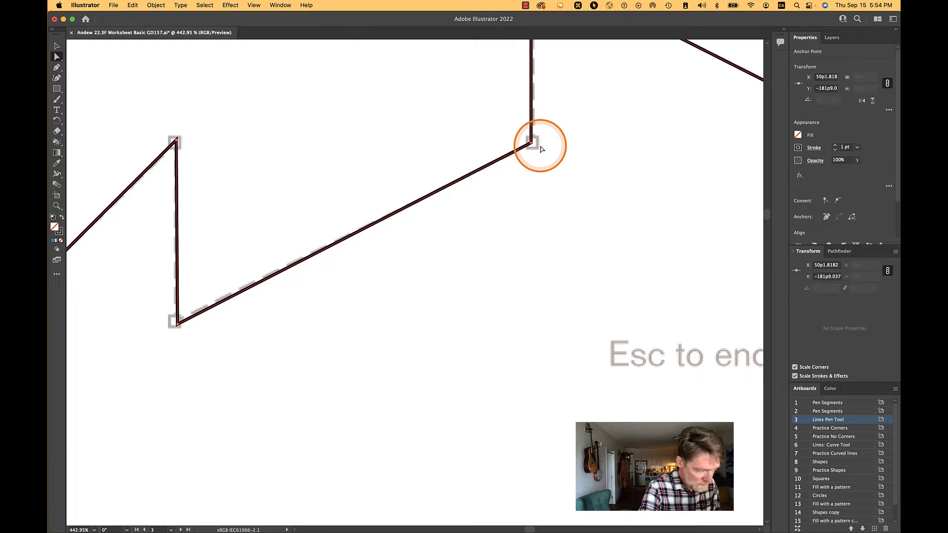
key(alt+super+8)
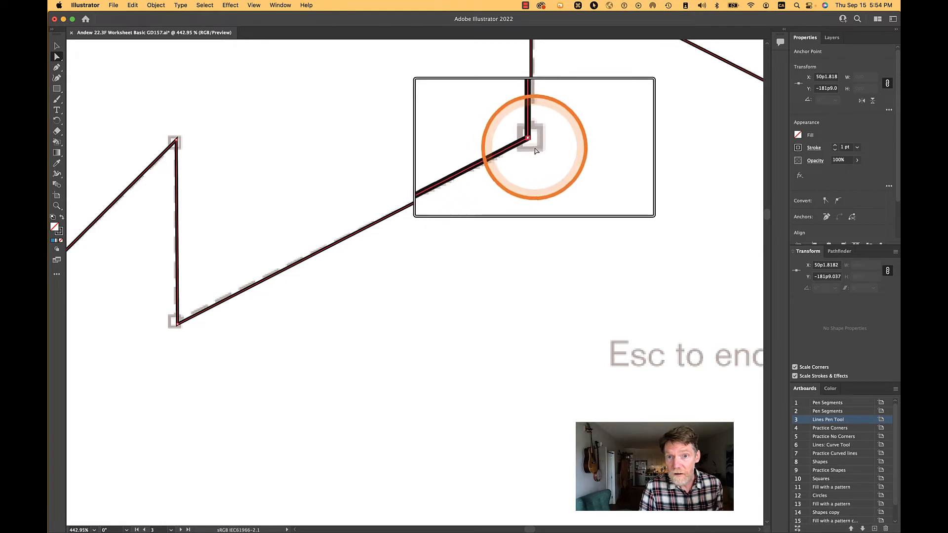
drag(535, 148, 532, 144)
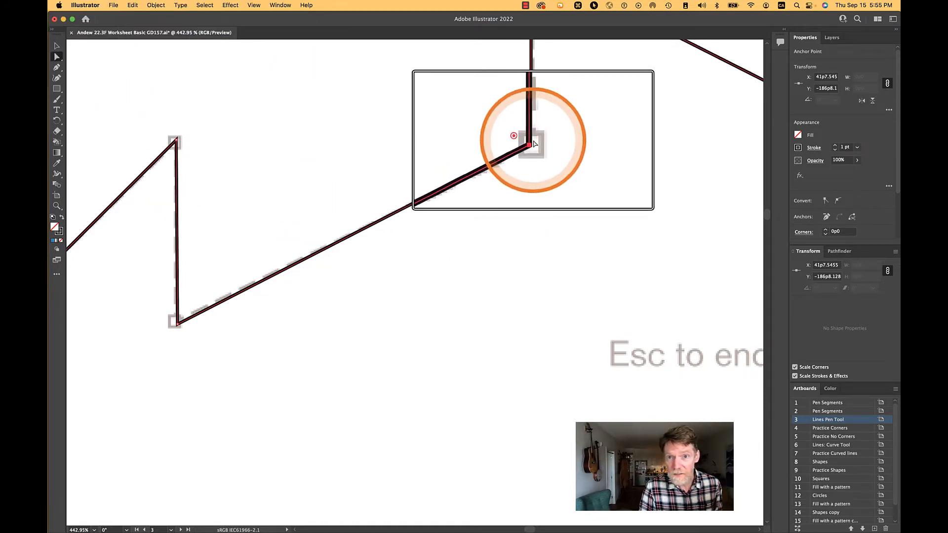
mouse_move(527, 147)
mouse_down()
mouse_move(570, 178)
mouse_move(534, 144)
mouse_up()
Step: Move the path's last anchor point onto the end square of the zigzag guide above the Esc label
scroll(612, 224, down, 3)
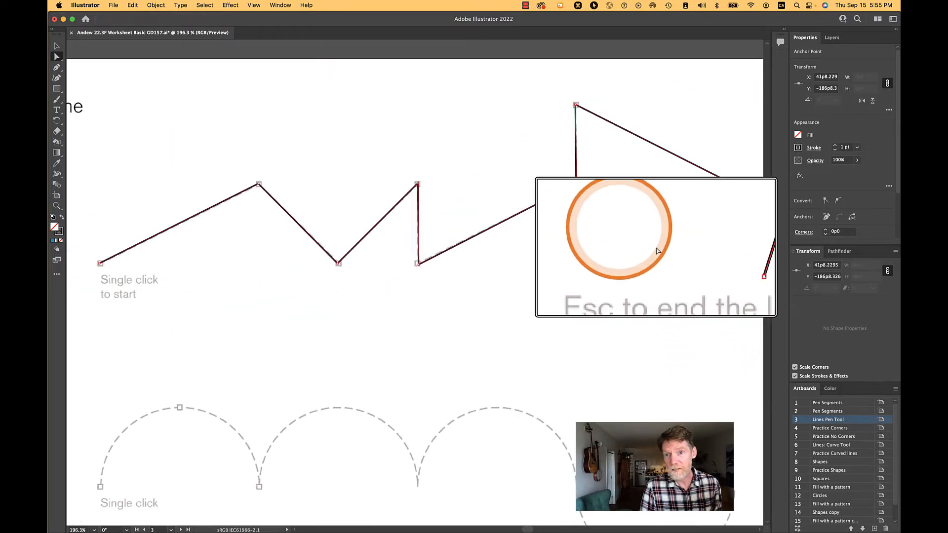
key(space)
drag(718, 278, 451, 243)
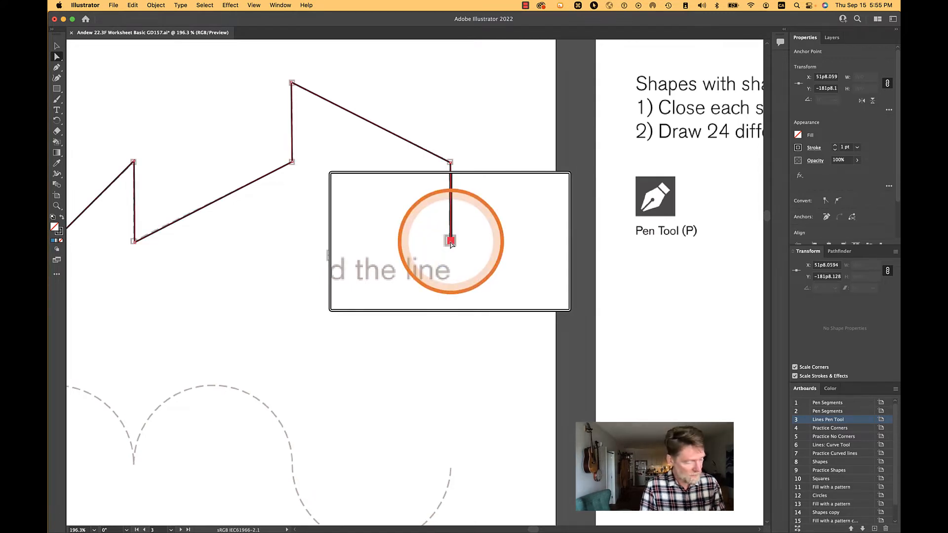
key(Escape)
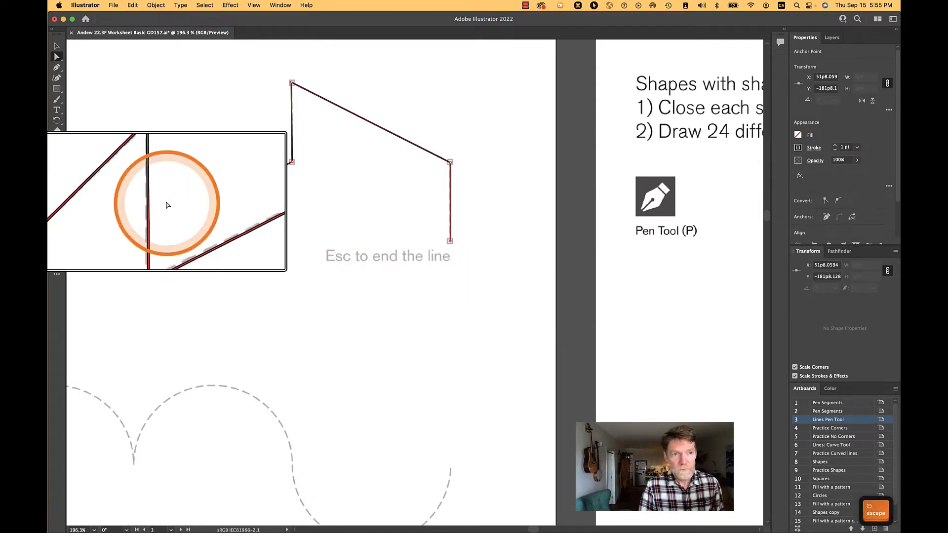
Step: Examine the Continuous line artboard, with the traced zigzag path and the dashed arch guide below it
click(57, 206)
drag(72, 209, 161, 219)
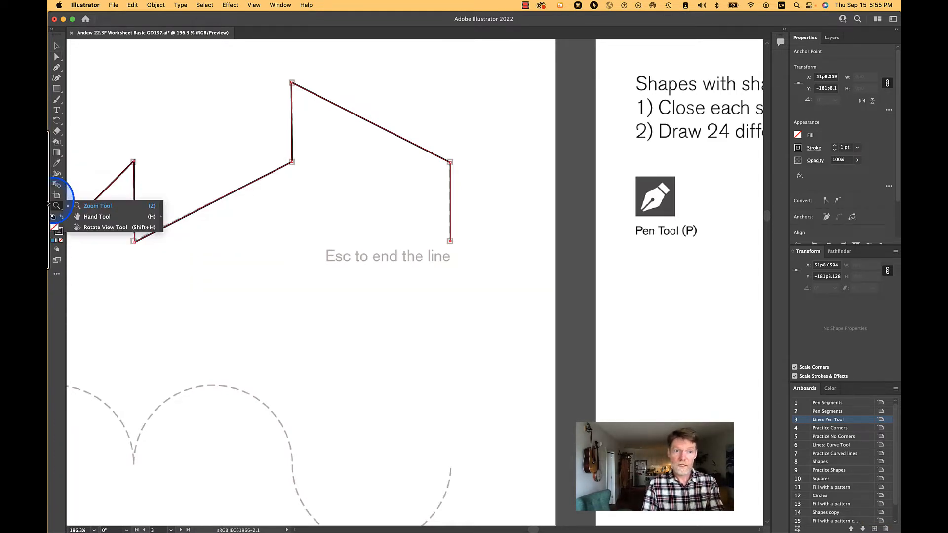
drag(98, 199, 141, 165)
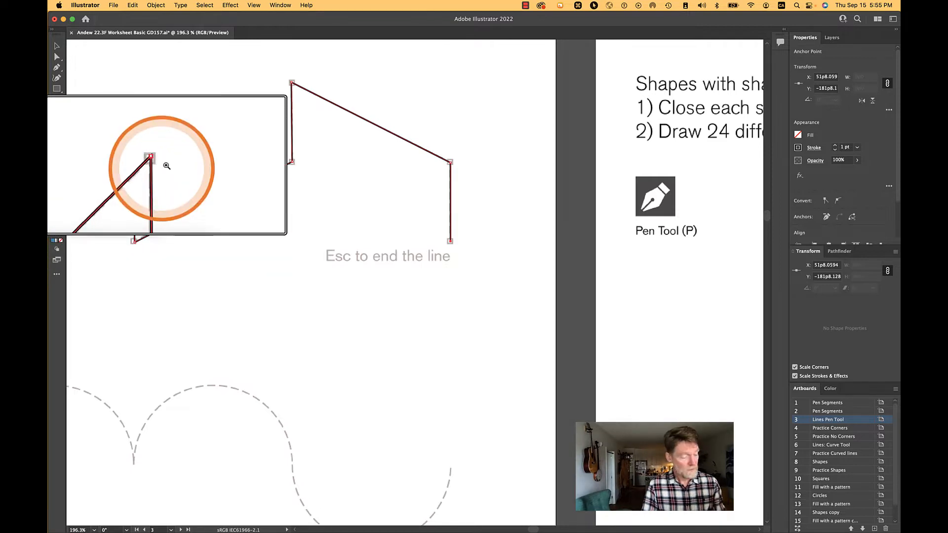
click(241, 249)
scroll(241, 249, down, 5)
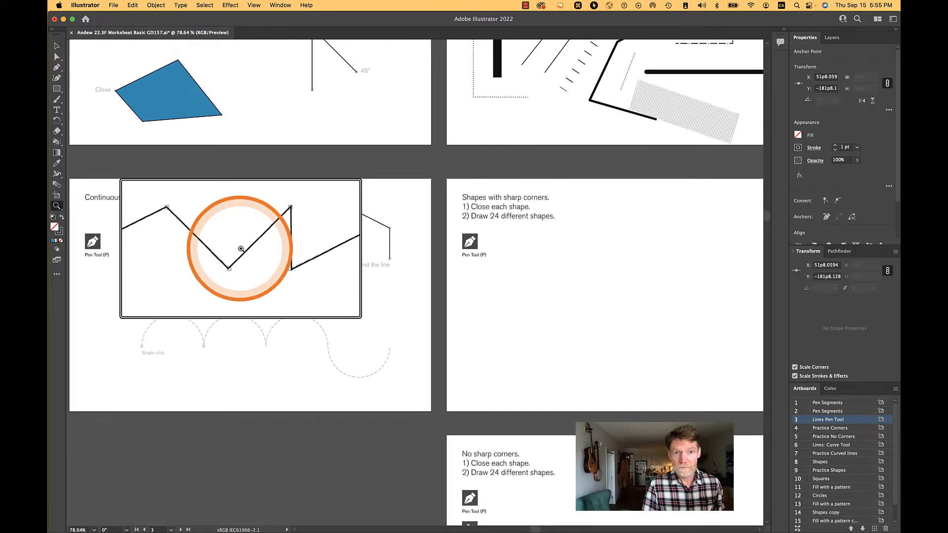
click(296, 269)
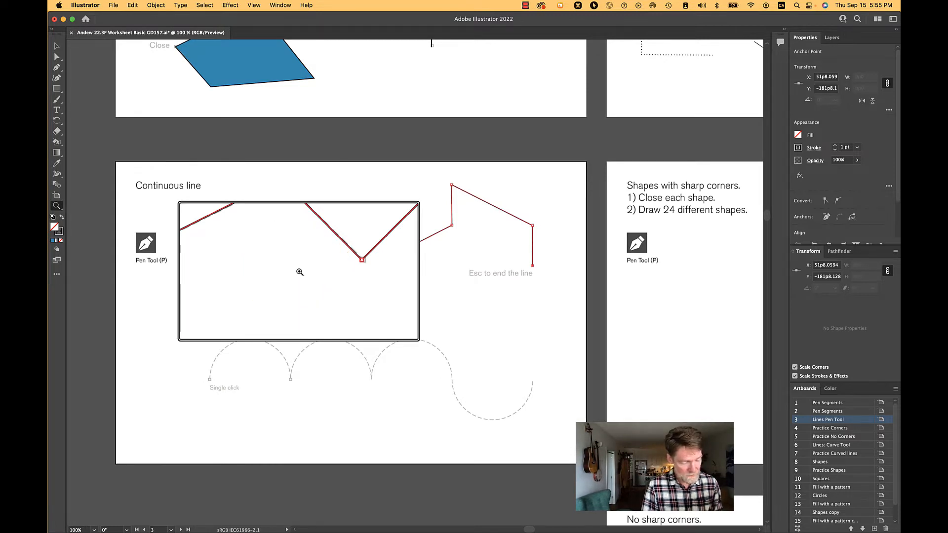
key(space)
mouse_move(300, 272)
mouse_down()
mouse_move(222, 271)
mouse_move(310, 291)
mouse_move(297, 270)
mouse_up()
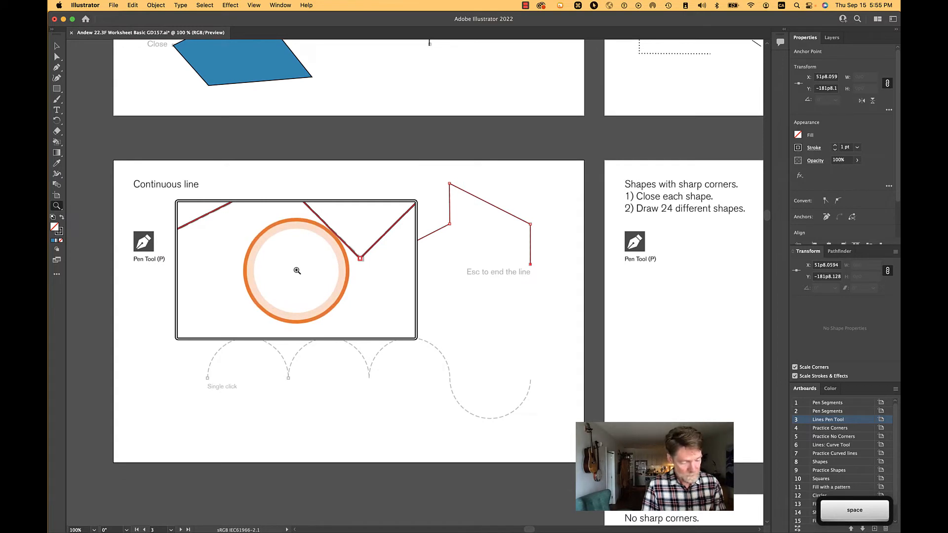
key(p)
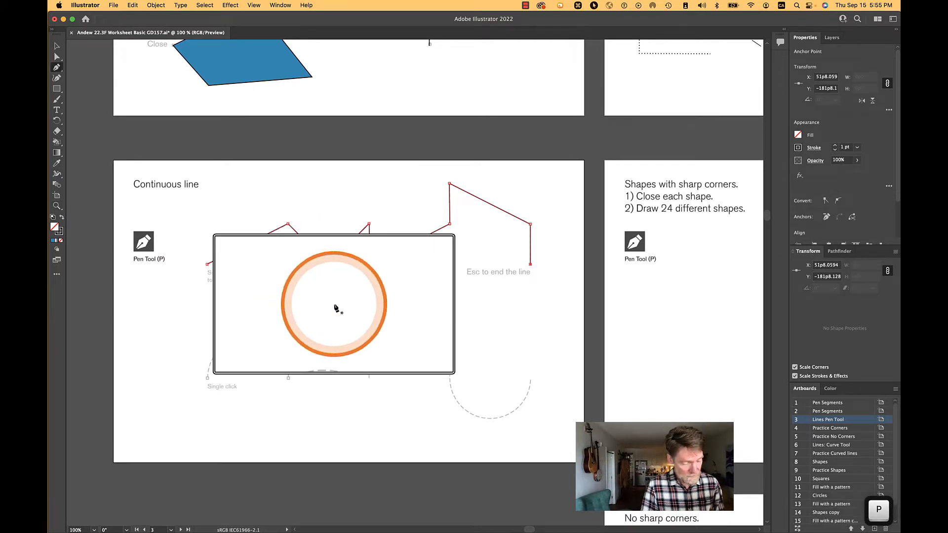
key(h)
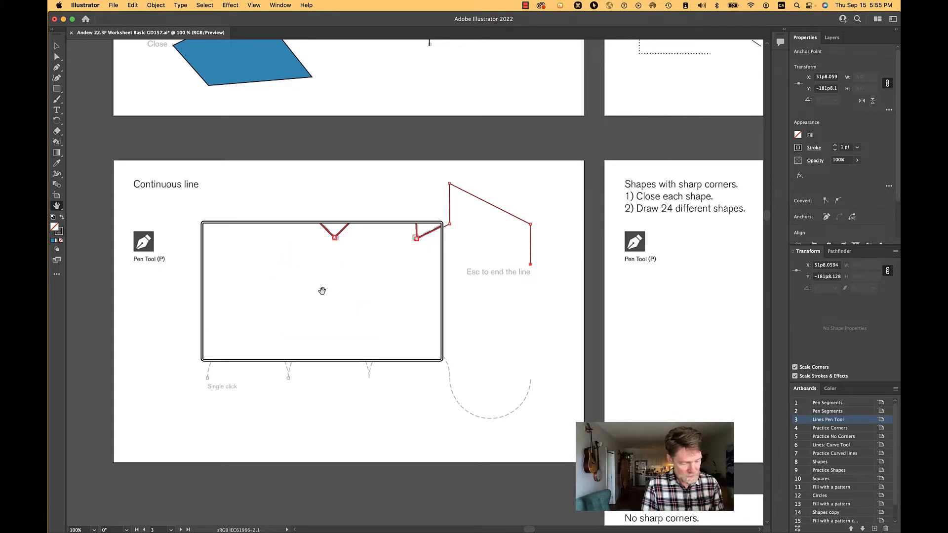
key(p)
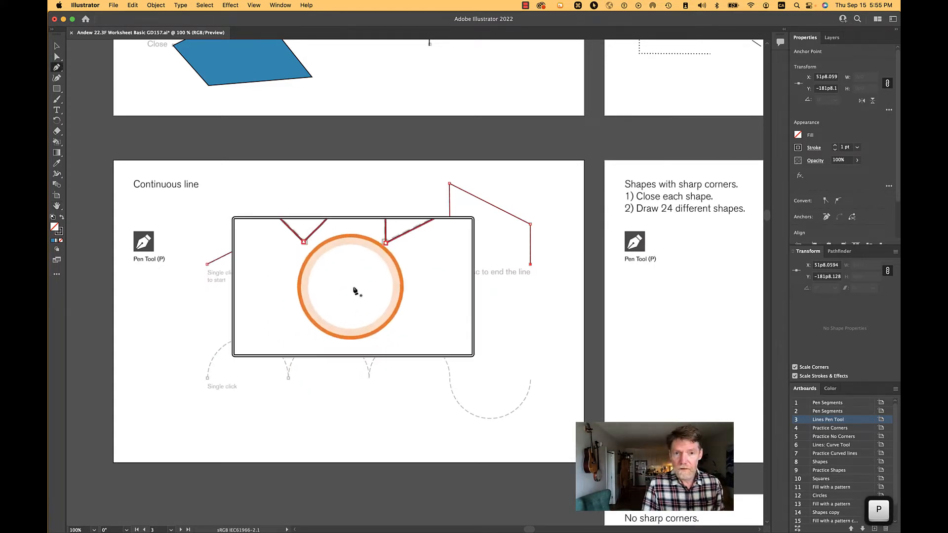
key(space)
drag(353, 286, 333, 276)
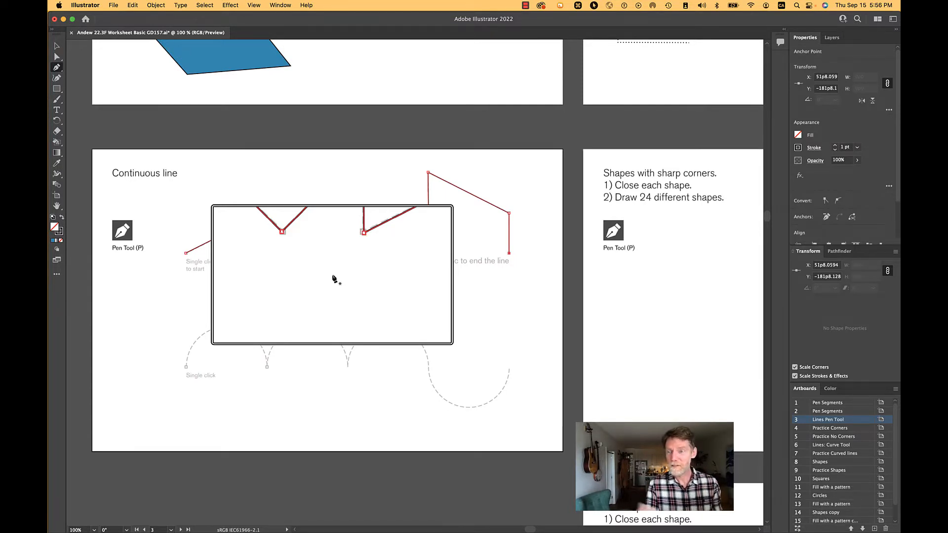
key(space)
mouse_move(334, 279)
mouse_down()
mouse_move(252, 282)
mouse_move(351, 279)
mouse_up()
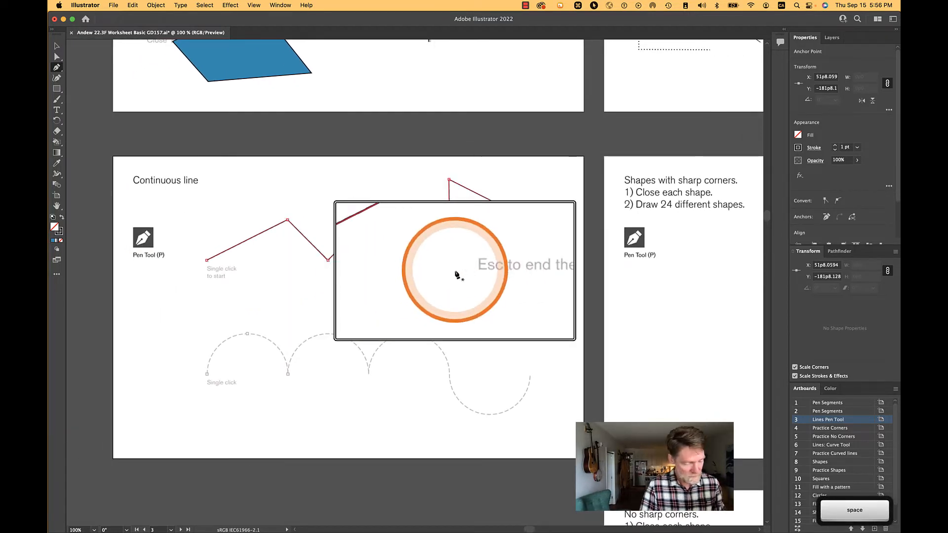
key(alt+super+8)
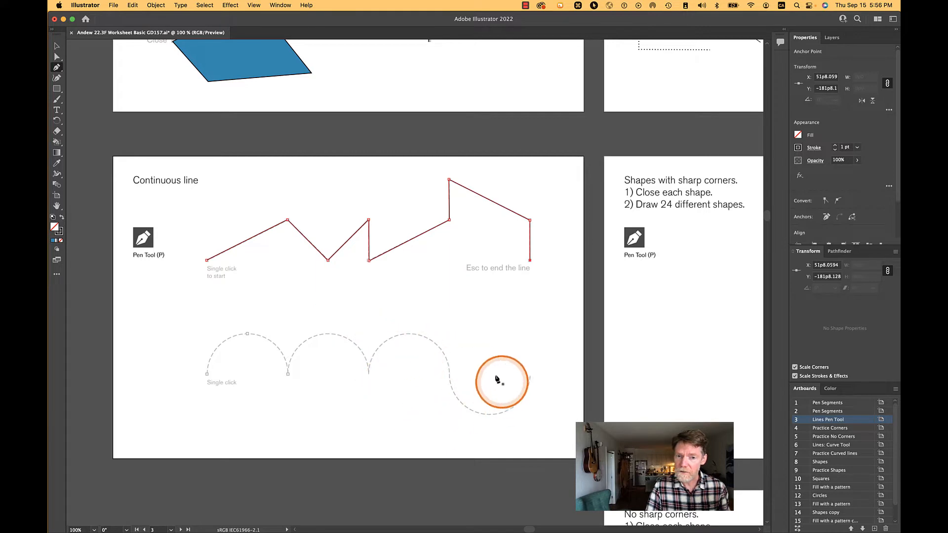
Step: Trace the first dashed arch with the Pen tool, placing smooth points with vertical handles at both ends and a horizontal handle at the crest
scroll(232, 365, up, 5)
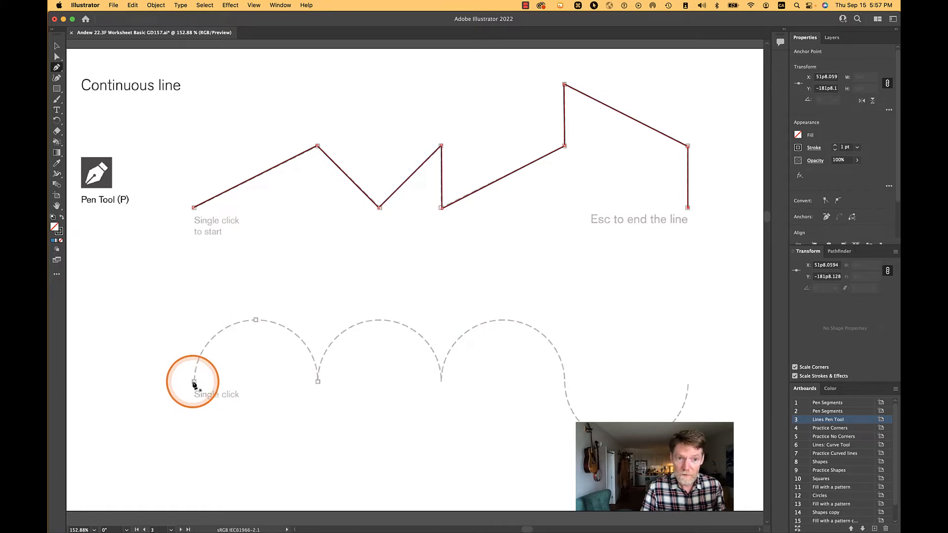
drag(194, 382, 187, 344)
key(shift)
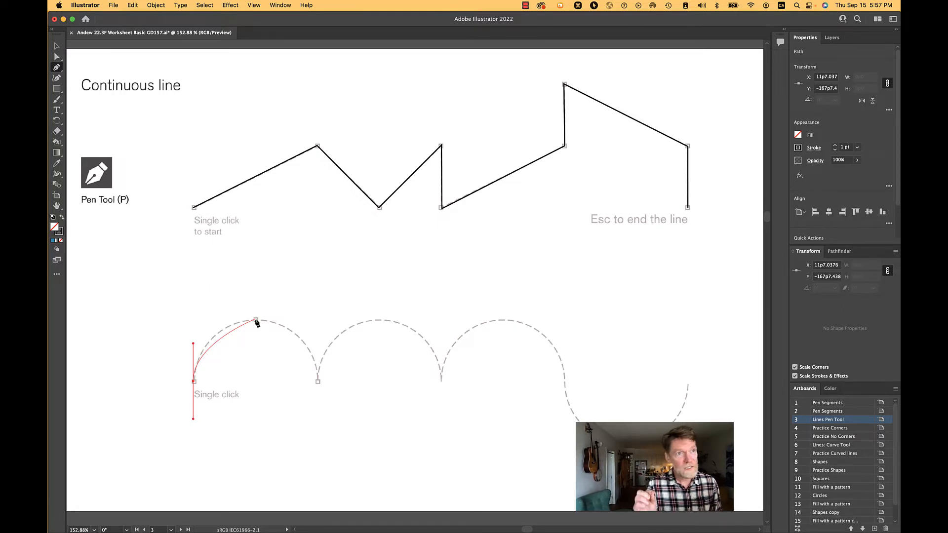
drag(256, 320, 283, 321)
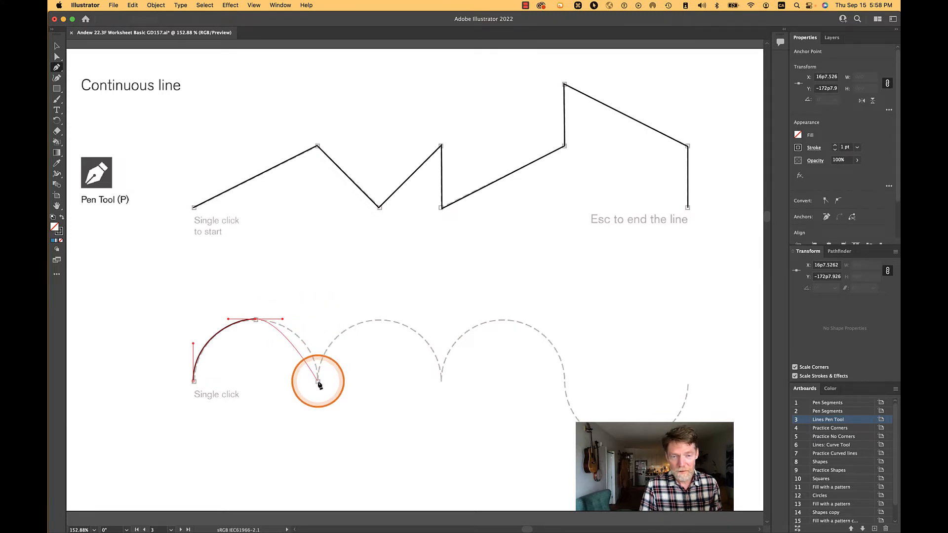
drag(318, 384, 319, 424)
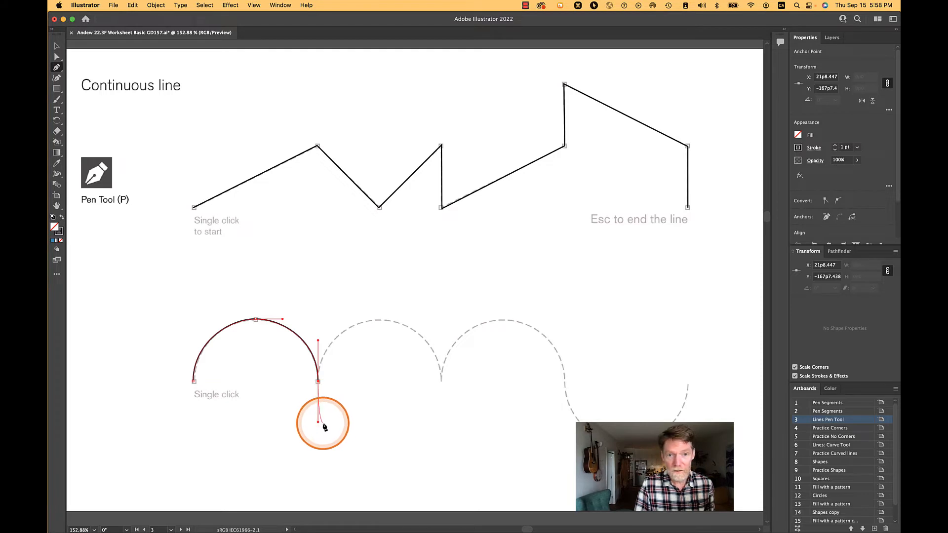
Step: Turn the outgoing handle upward at the first valley and trace the second arch over its crest to the next valley
key(alt)
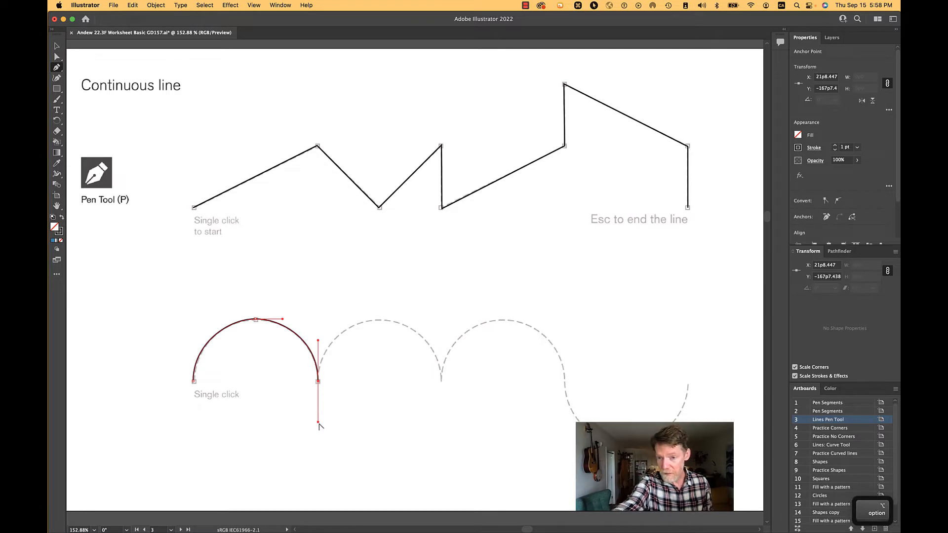
key(alt)
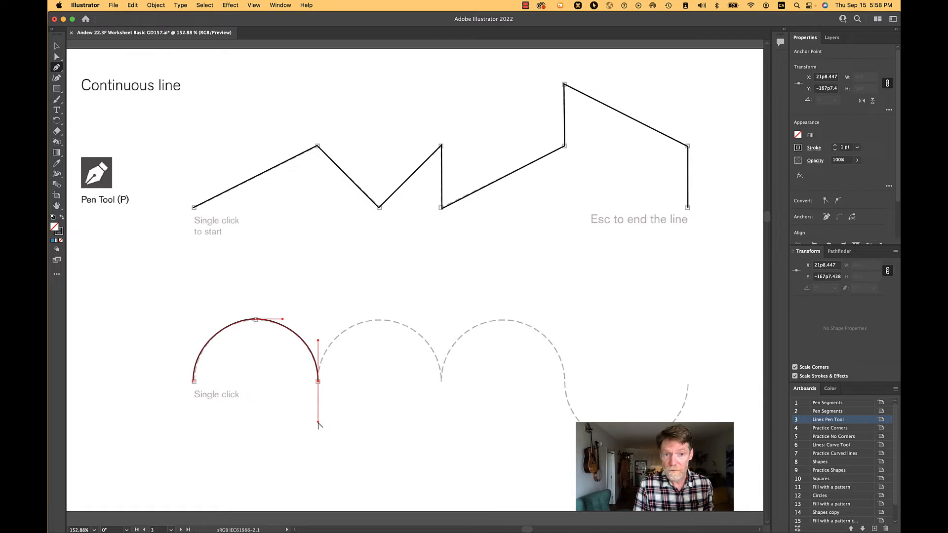
drag(318, 424, 320, 344)
key(shift+alt)
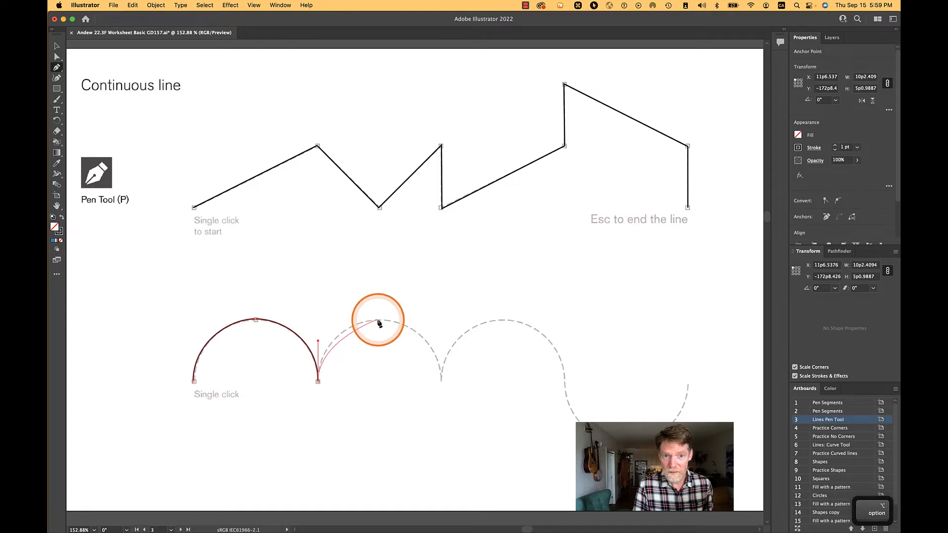
drag(378, 321, 404, 321)
key(shift)
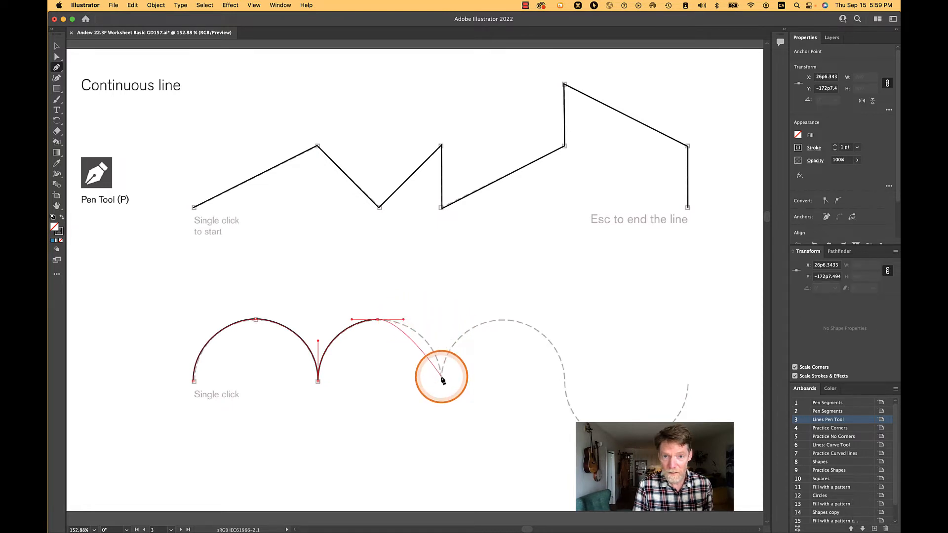
drag(442, 378, 445, 411)
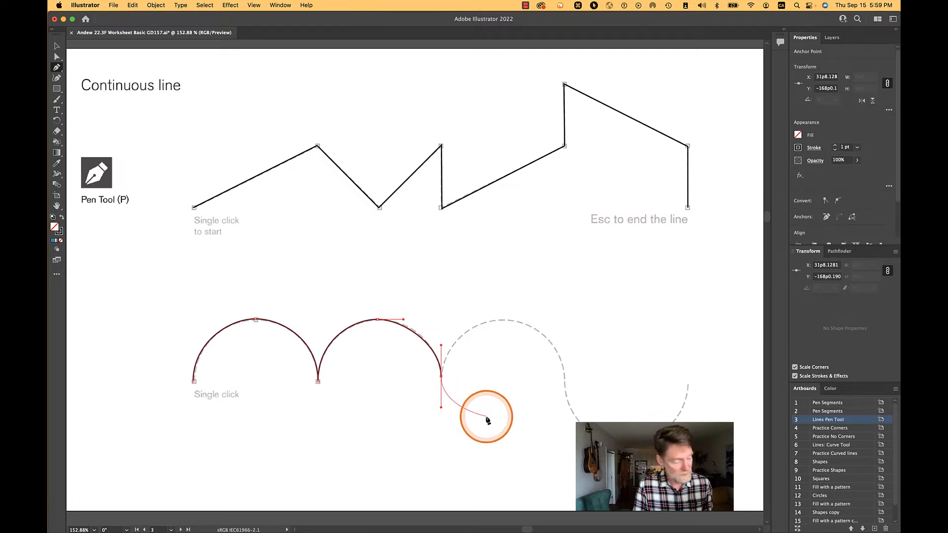
Step: Turn the outgoing handle upward at the second valley and trace the third arch to the point where the guide starts curving under
key(alt)
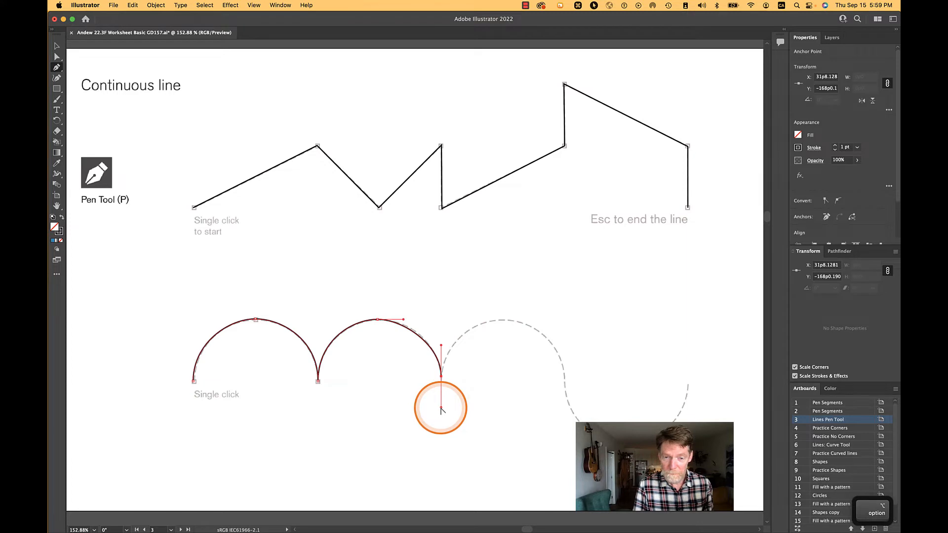
drag(442, 410, 446, 349)
key(shift)
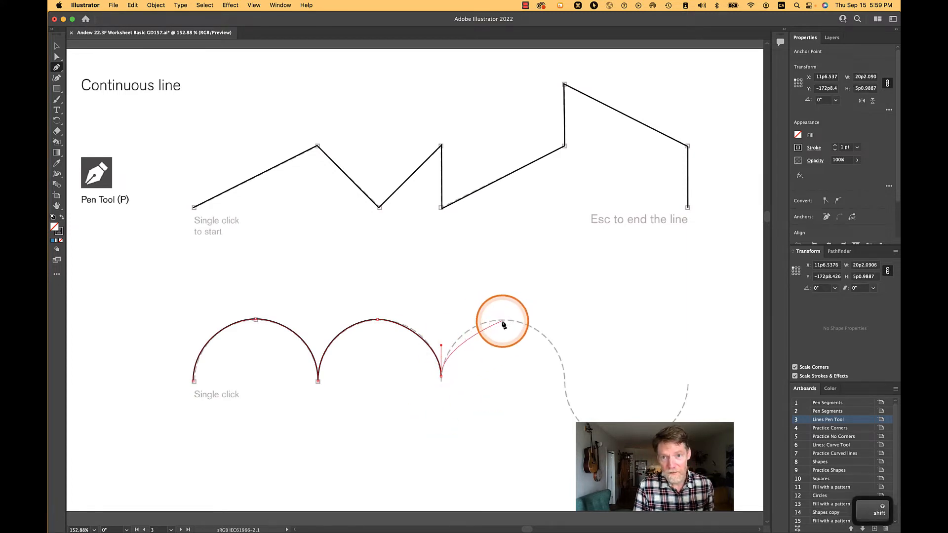
drag(502, 321, 529, 322)
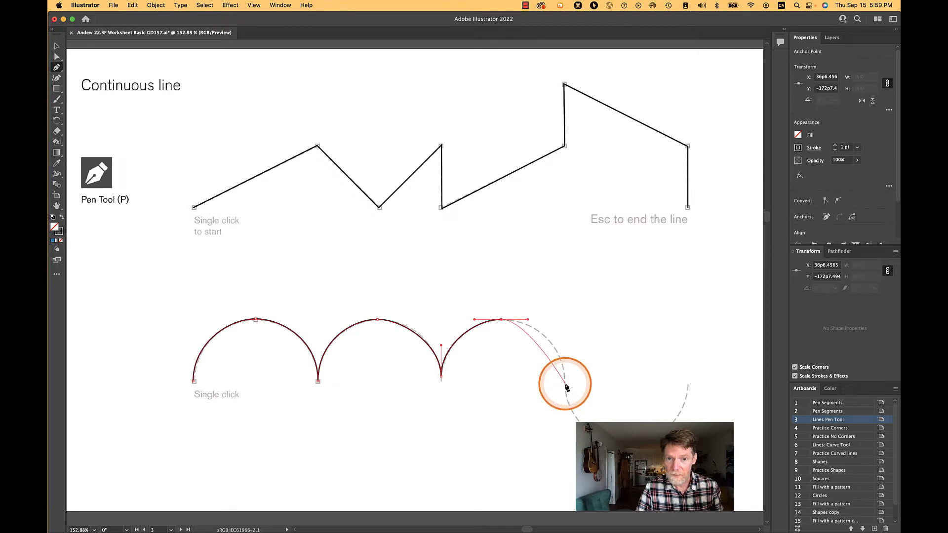
drag(566, 384, 567, 425)
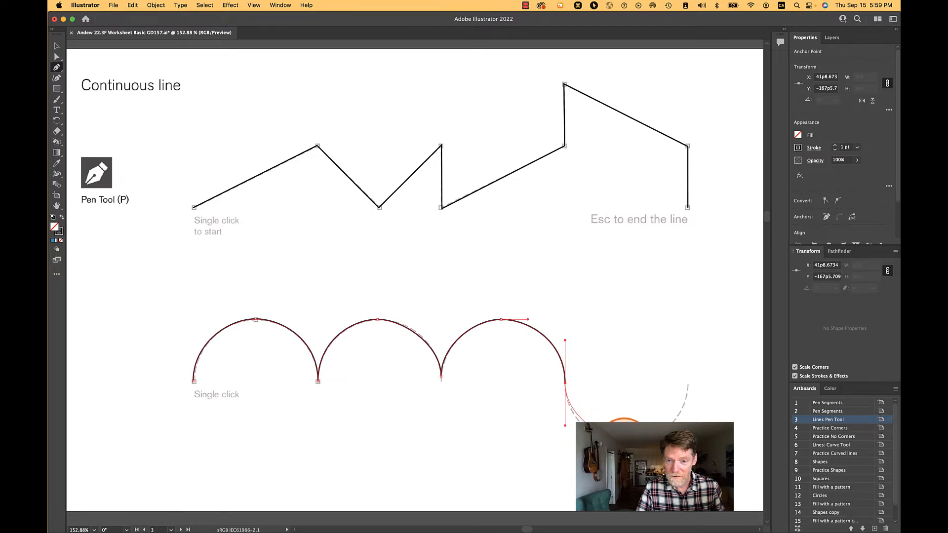
Step: Trace the final downward arch through its lowest point to the guide's end with smooth points, and end the path
drag(642, 424, 642, 424)
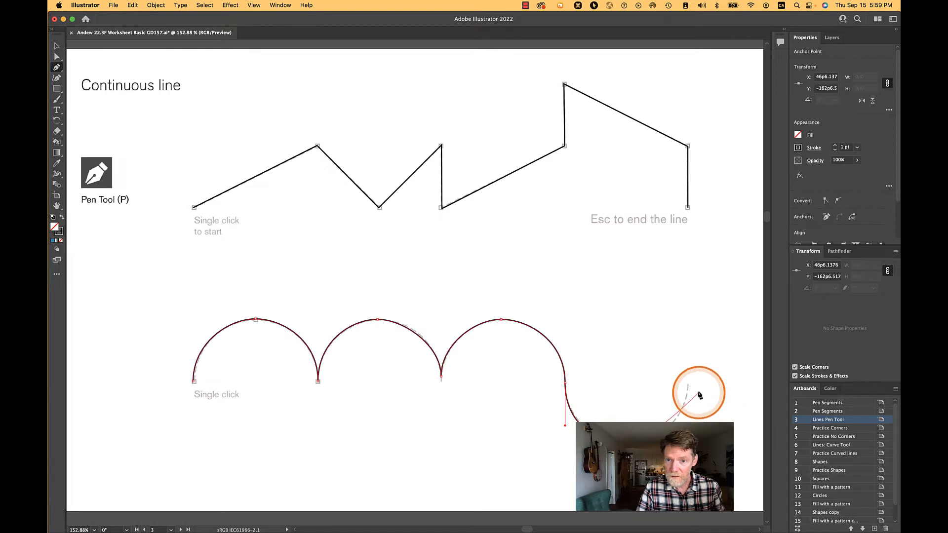
drag(688, 385, 690, 350)
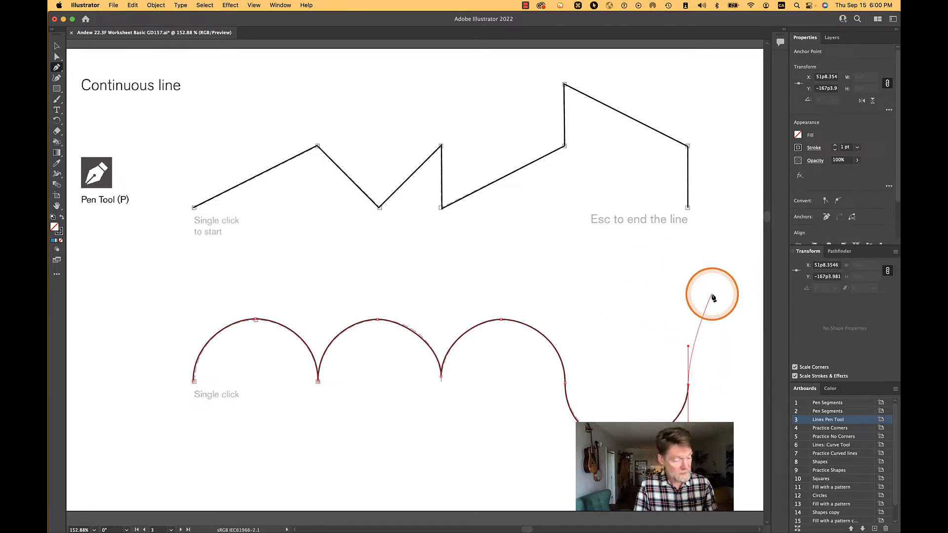
key(Escape)
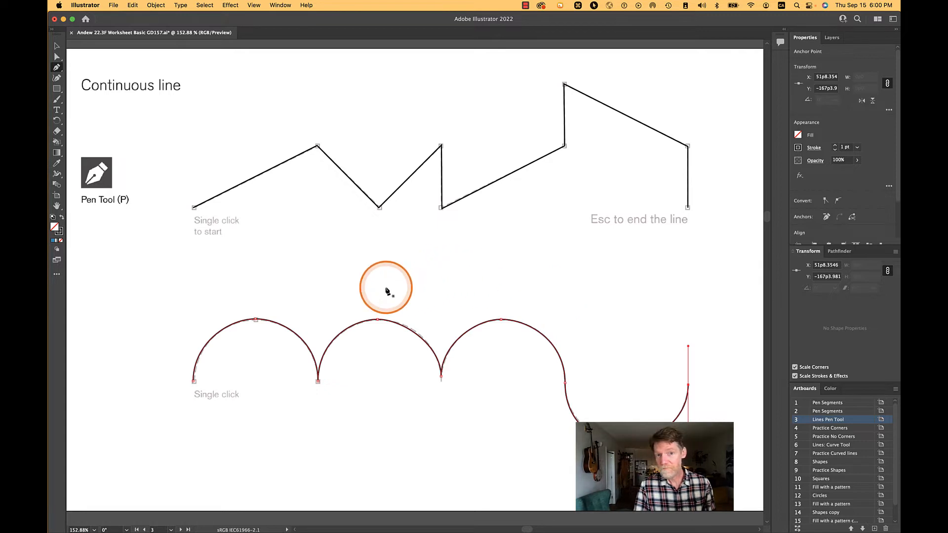
Step: Shift the second arch's crest anchor right with the Direct Selection tool and lengthen both its horizontal handles to follow the guide
scroll(384, 340, up, 5)
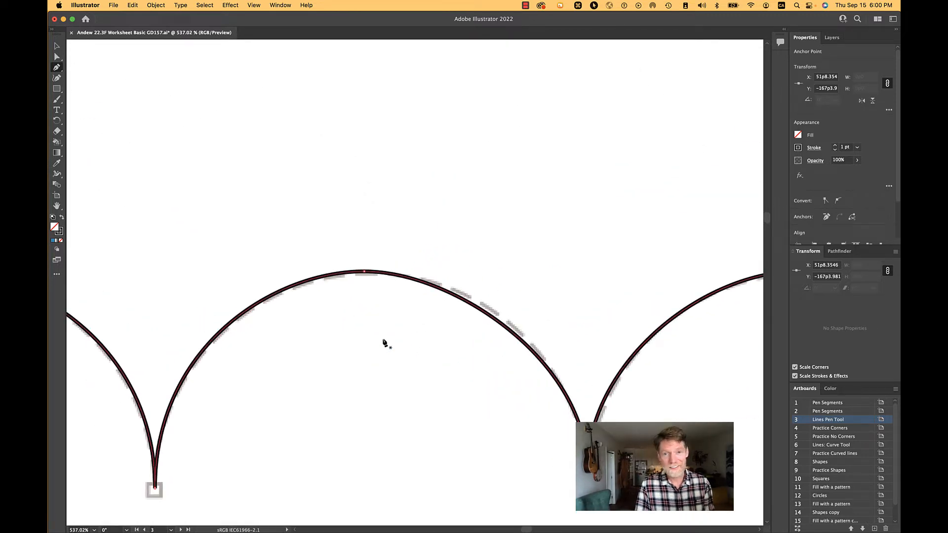
click(56, 57)
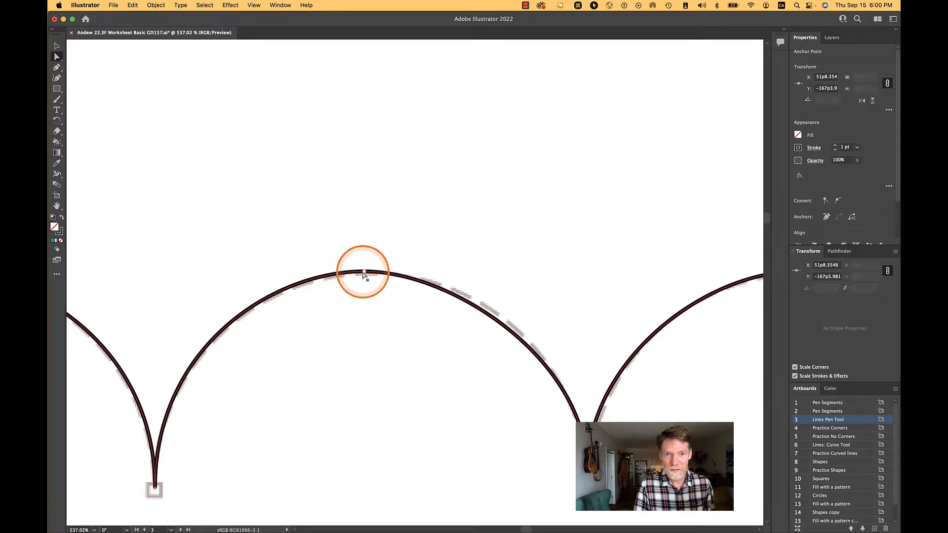
drag(364, 275, 374, 275)
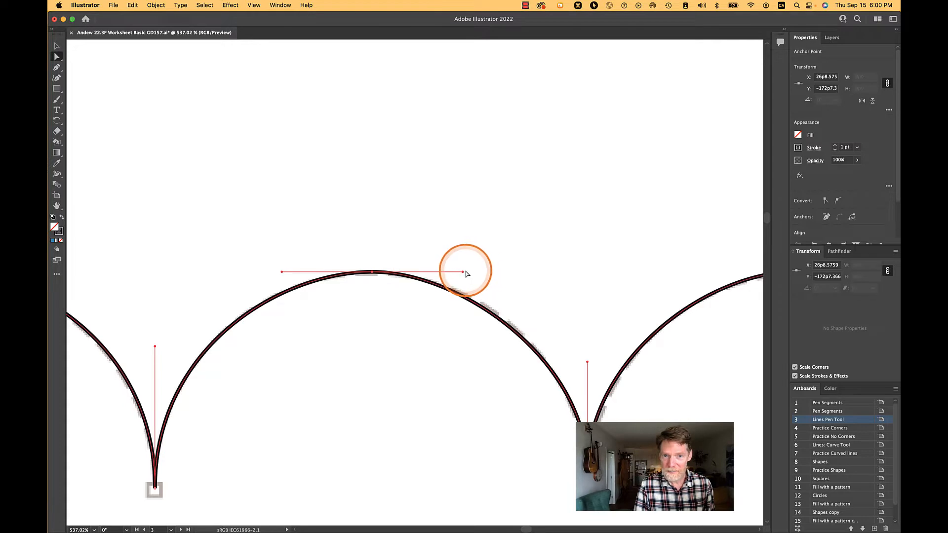
drag(462, 275, 475, 274)
drag(282, 273, 277, 272)
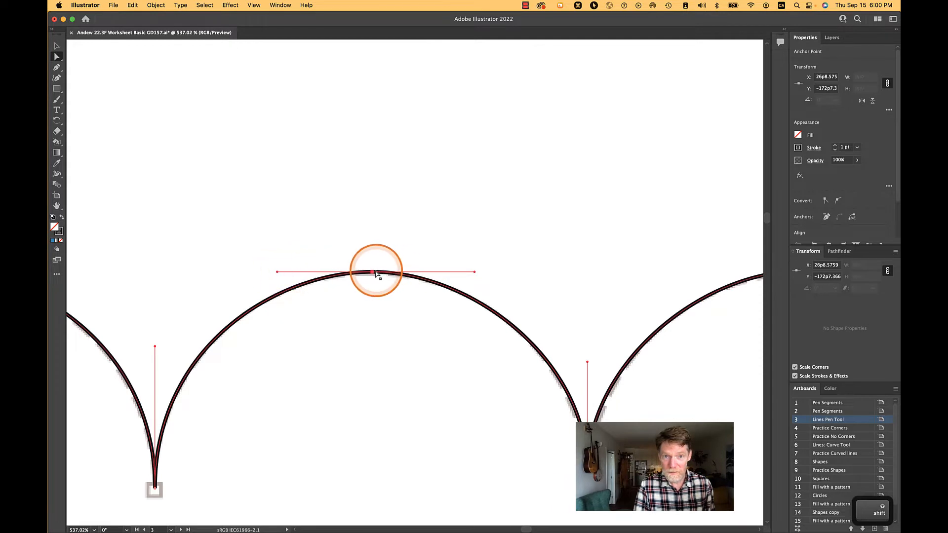
Step: Lower the second arch's crest anchor onto the dashed guide and fine-tune the lengths of its two horizontal handles
drag(373, 272, 372, 275)
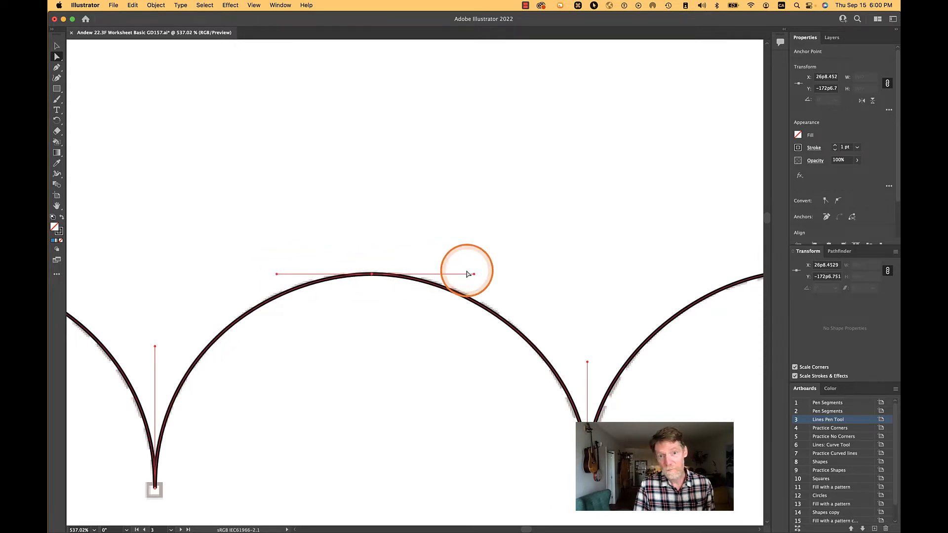
mouse_move(474, 277)
mouse_down()
mouse_move(488, 277)
mouse_move(470, 275)
mouse_up()
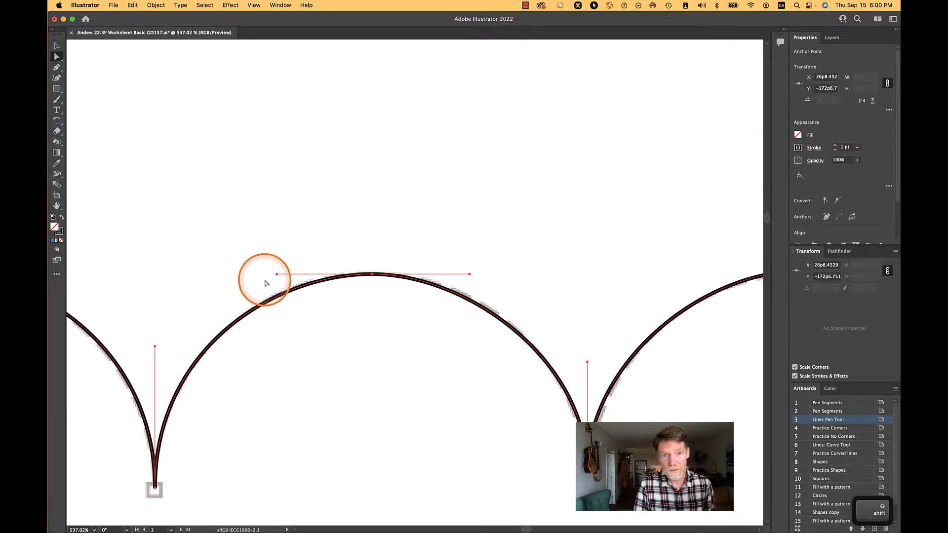
drag(276, 275, 273, 274)
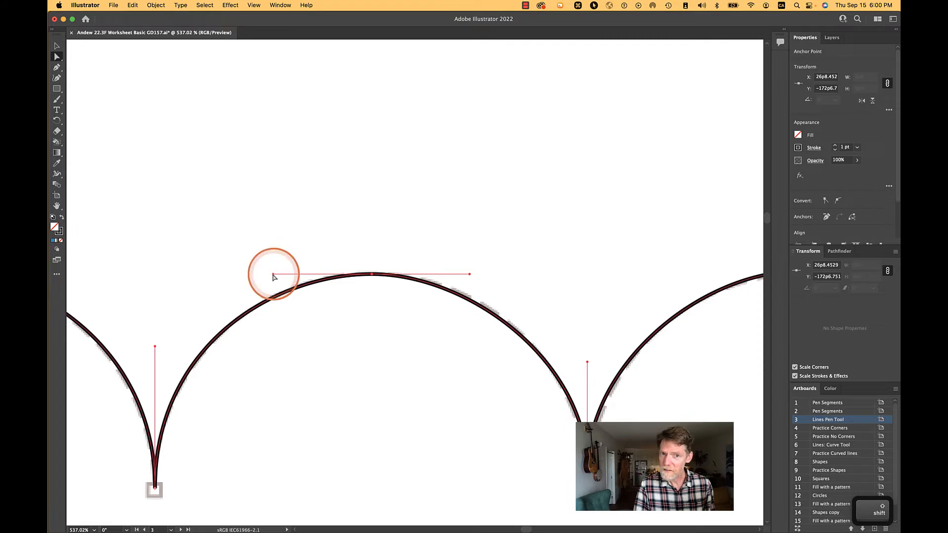
drag(469, 275, 473, 278)
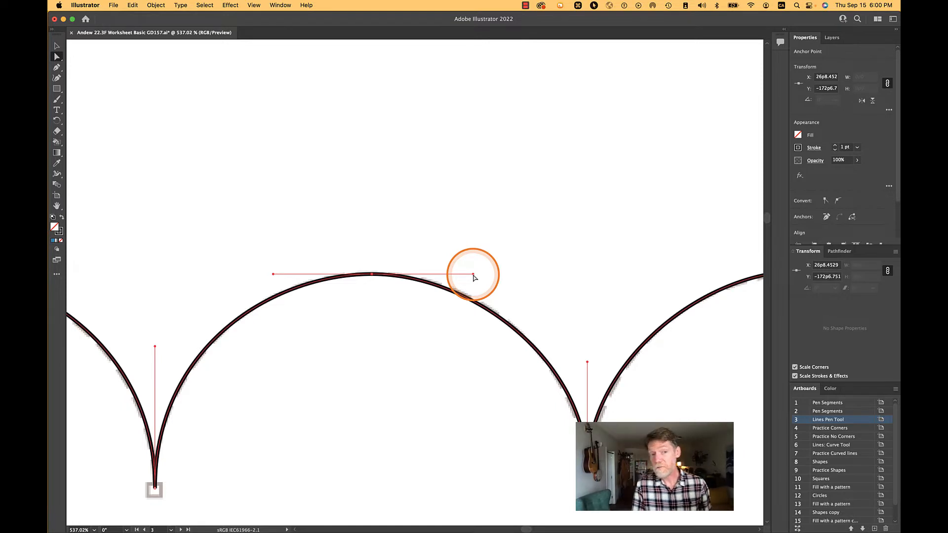
Step: Check the traced arch line along its full length against the guide, and save the worksheet
click(528, 265)
scroll(529, 267, down, 3)
scroll(529, 267, down, 2)
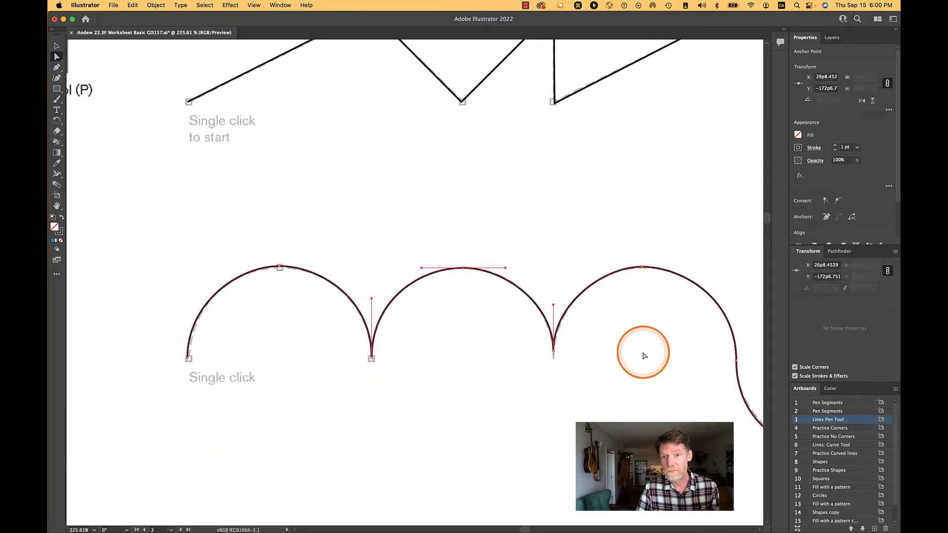
key(space)
drag(642, 353, 350, 338)
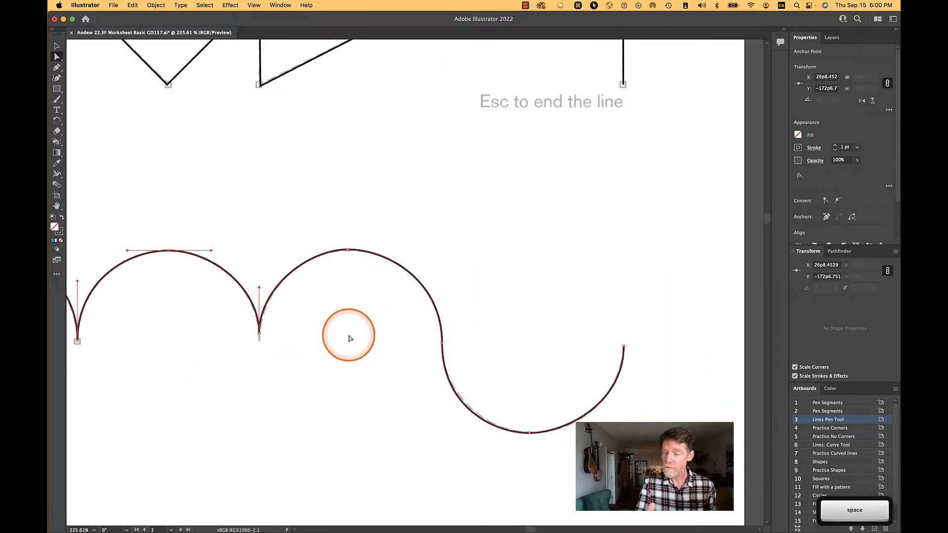
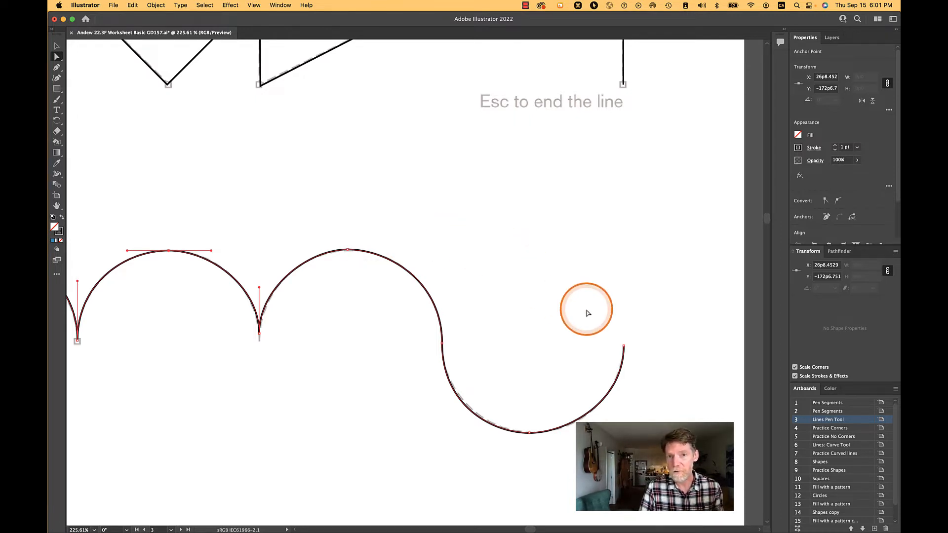
key(super)
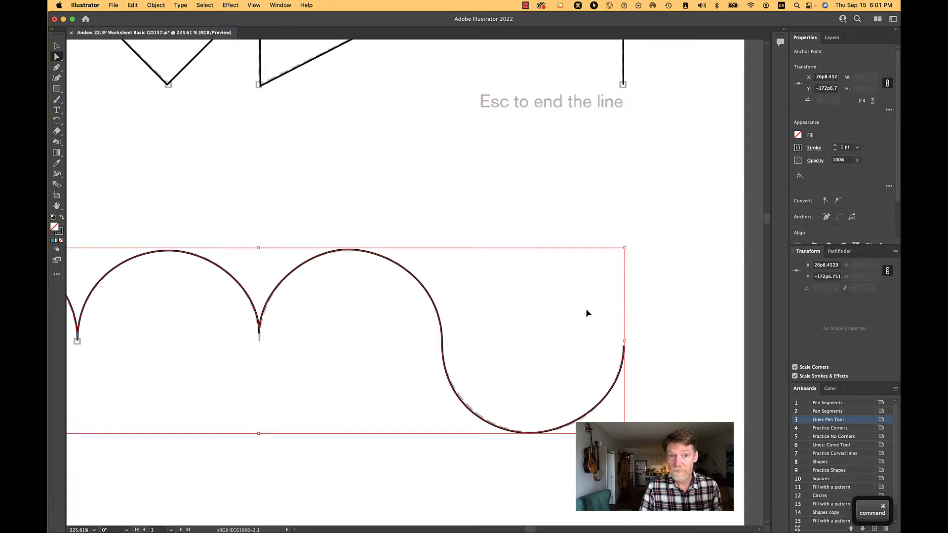
key(super+0)
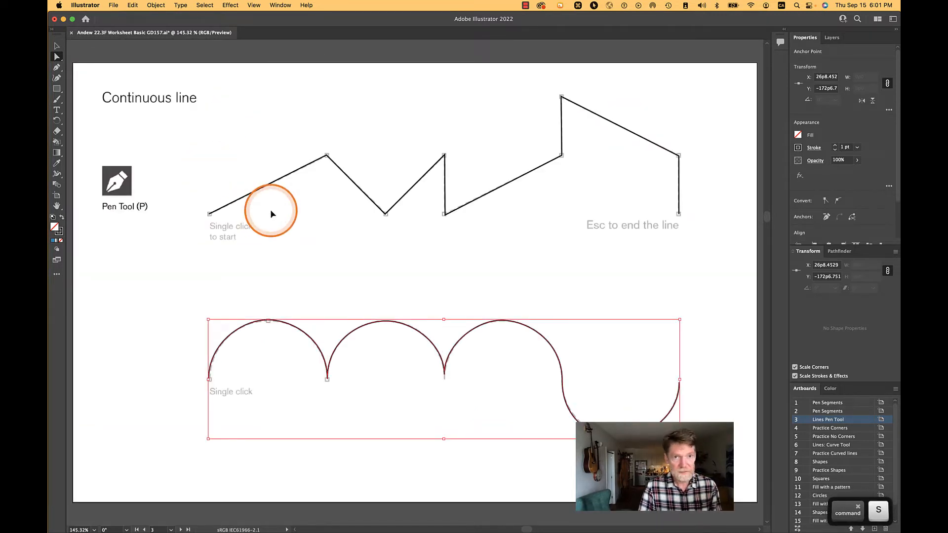
key(super+s)
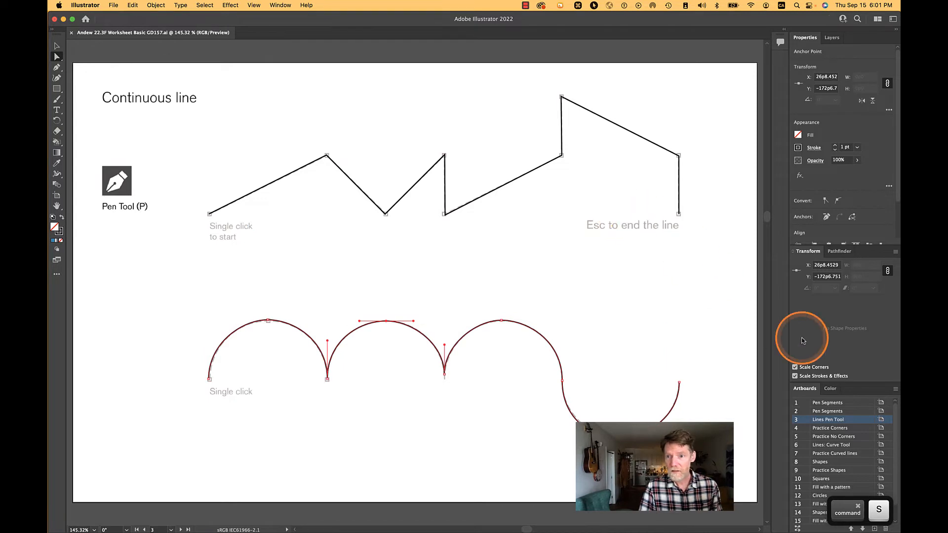
Step: Go to the Practice Corners artboard and draw a closed triangle with the Pen tool below the Pen Tool label
click(797, 428)
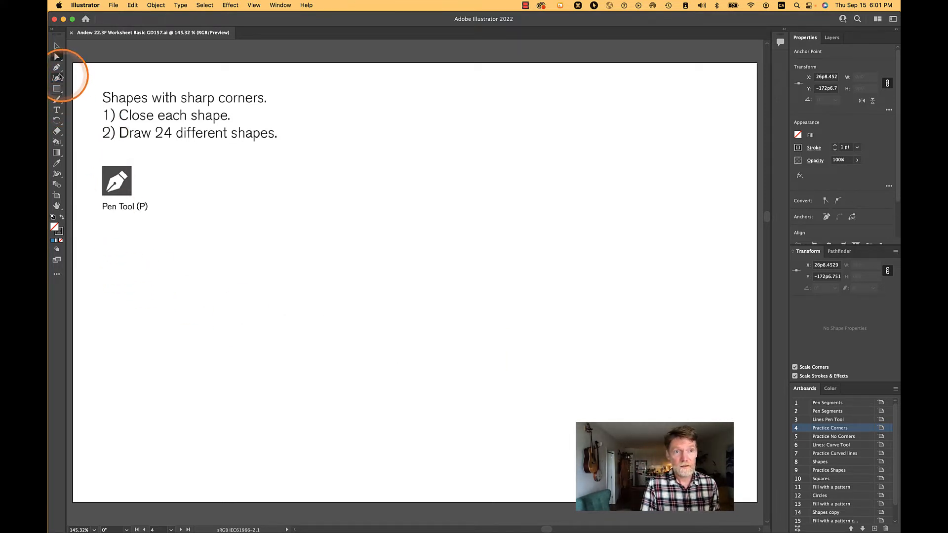
key(p)
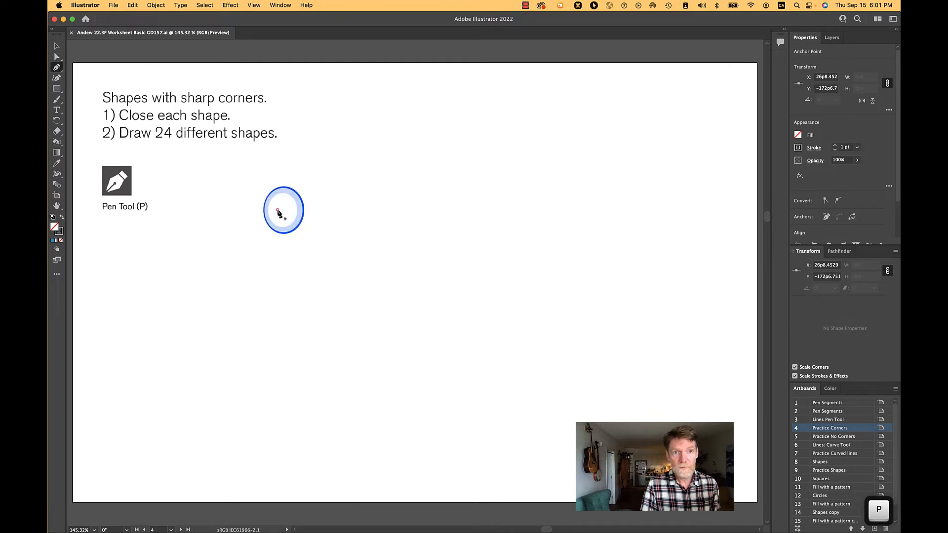
click(149, 318)
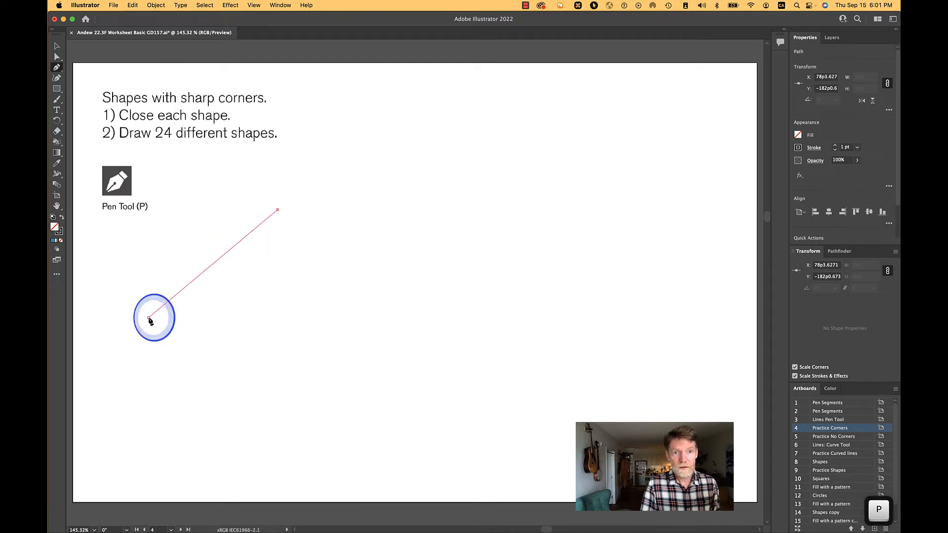
click(296, 342)
click(277, 210)
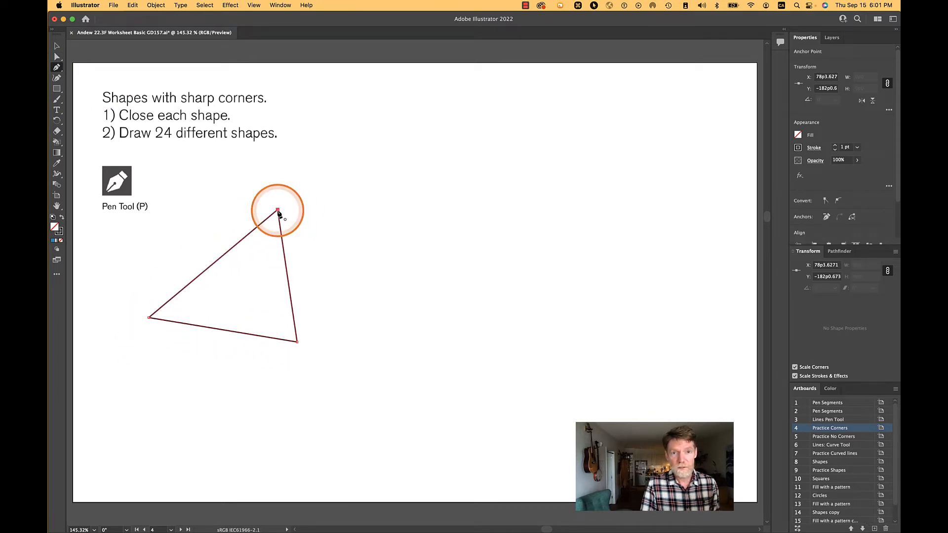
Step: Draw a closed four-sided shape with sharp corners whose left tip overlaps the right edge of the first triangle
click(381, 216)
click(271, 270)
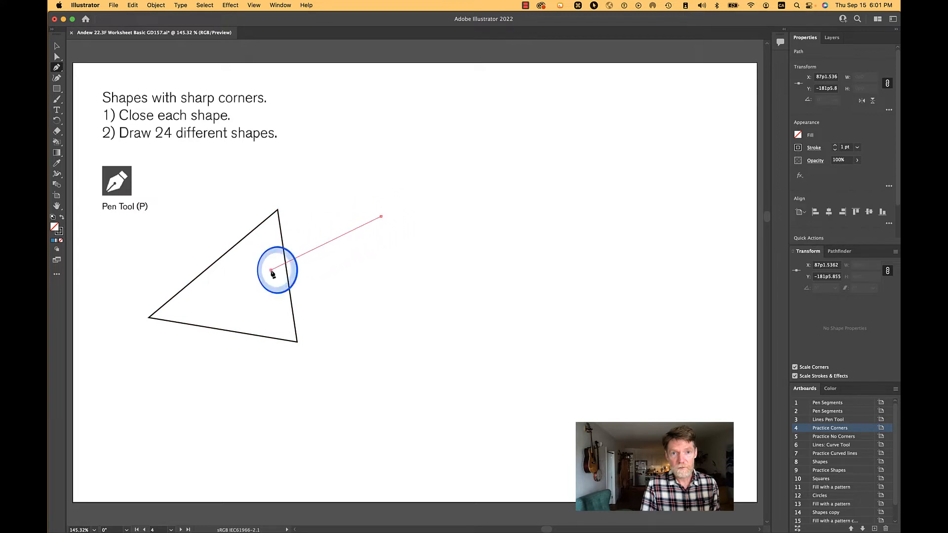
click(404, 326)
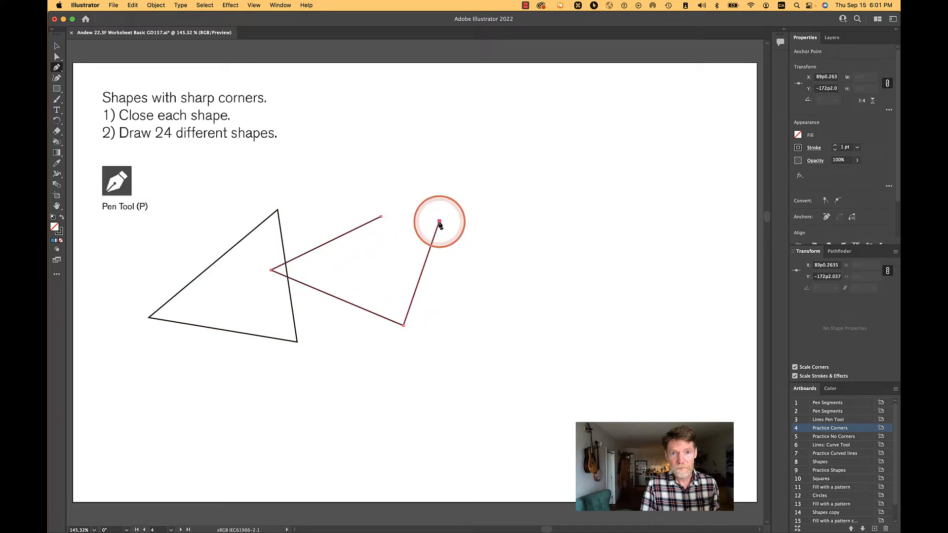
click(386, 218)
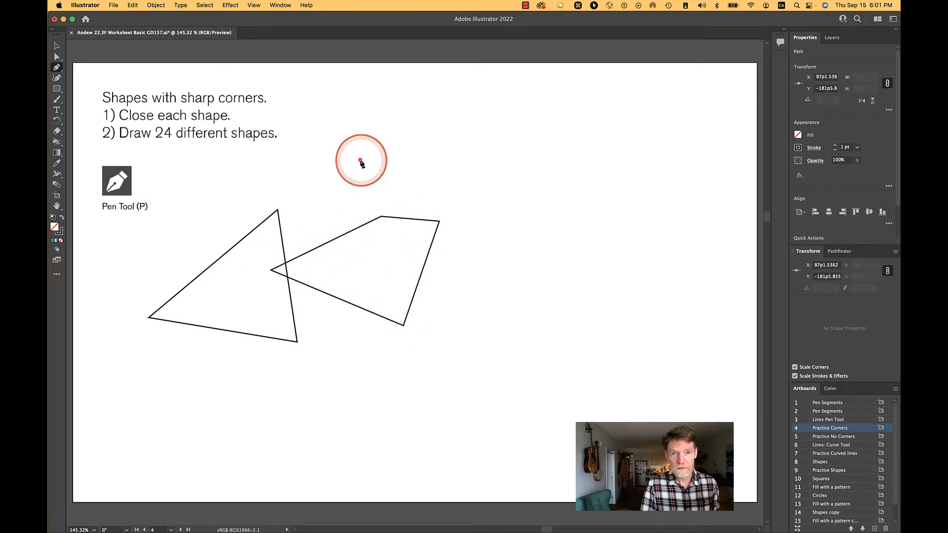
Step: Draw a closed triangle whose lowest corner falls inside the four-sided shape
click(354, 259)
click(475, 185)
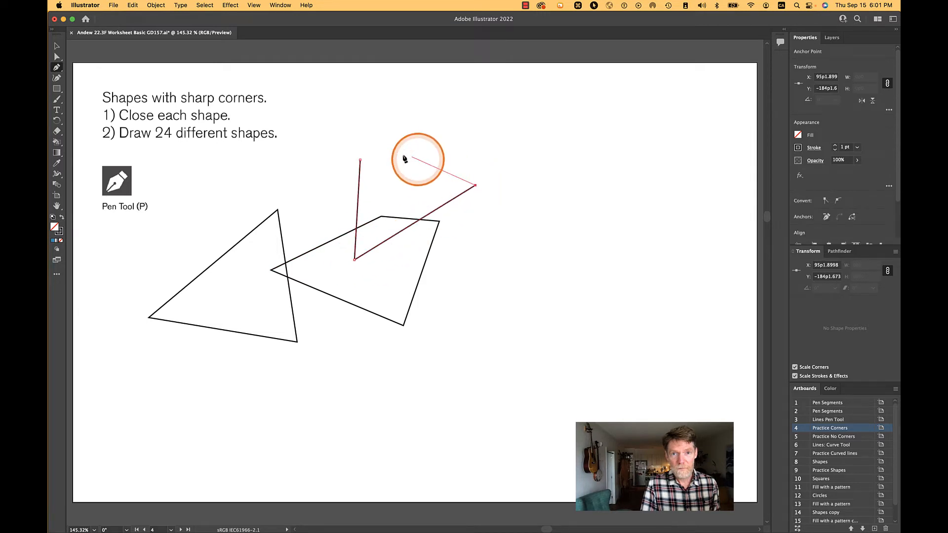
click(360, 161)
Step: Draw a closed six-cornered shape with a notch in its upper edge, overlapping the second triangle and the four-sided shape
click(452, 118)
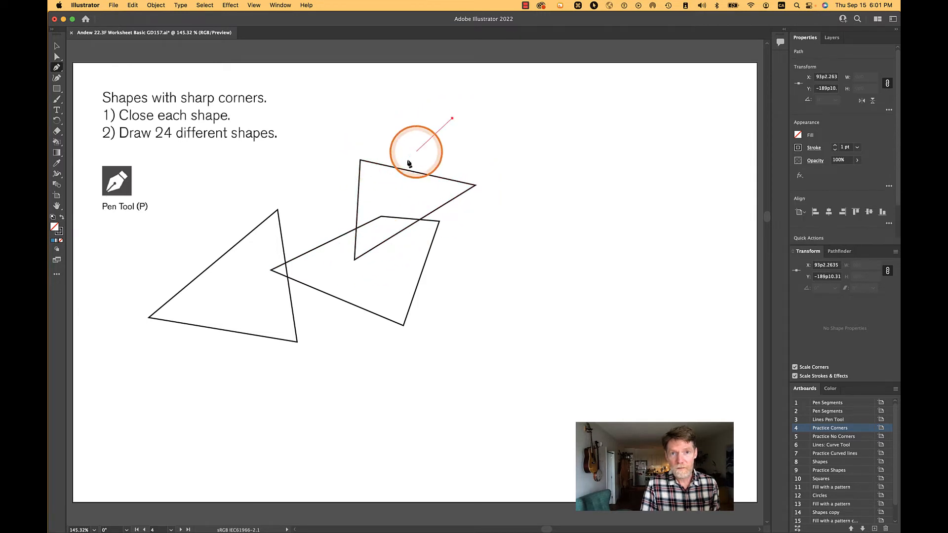
click(386, 181)
click(456, 291)
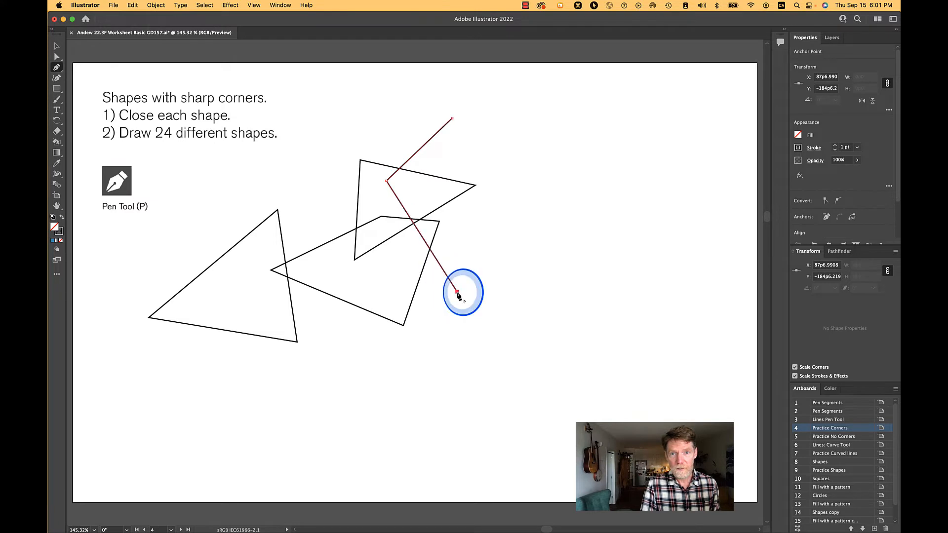
click(570, 217)
click(558, 140)
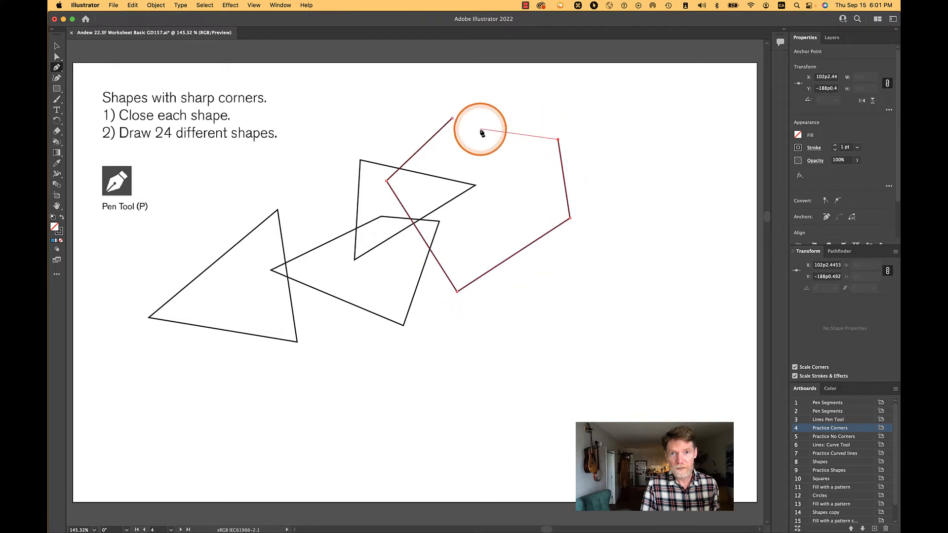
click(469, 155)
click(452, 119)
Step: Draw a large closed five-cornered shape across the notched shape, reaching toward the artboard's upper right
click(402, 107)
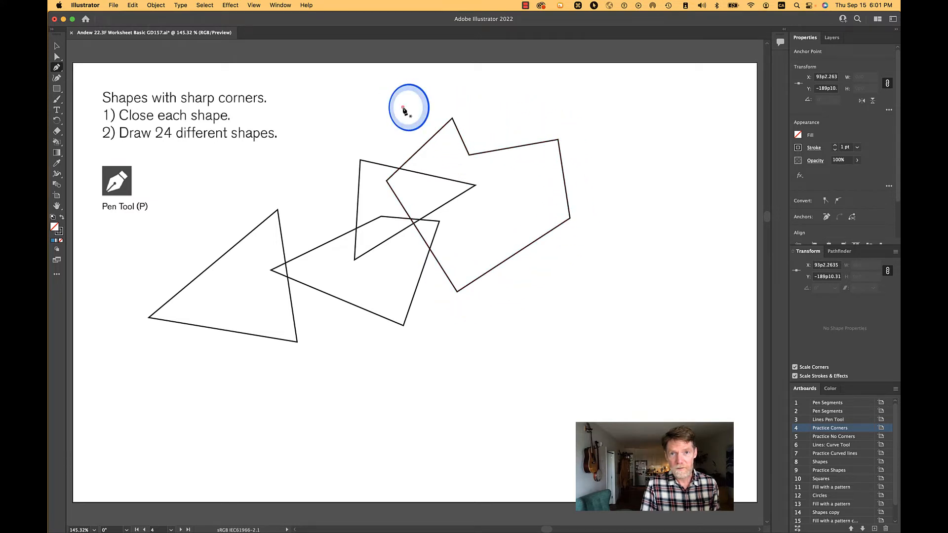
click(430, 193)
click(608, 281)
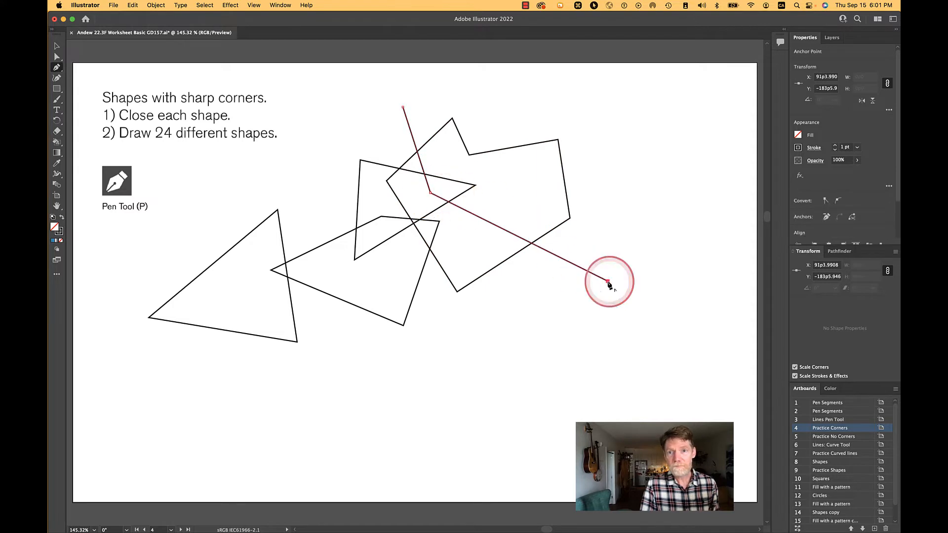
click(674, 125)
click(489, 85)
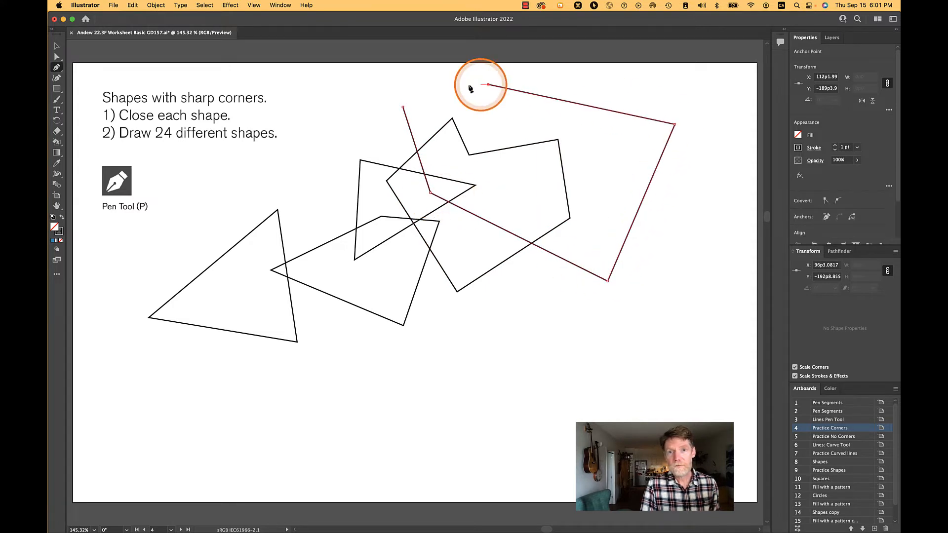
click(403, 107)
Step: Draw a tall closed kite shape near the artboard's right edge, overlapping the large five-cornered shape
click(667, 90)
click(601, 162)
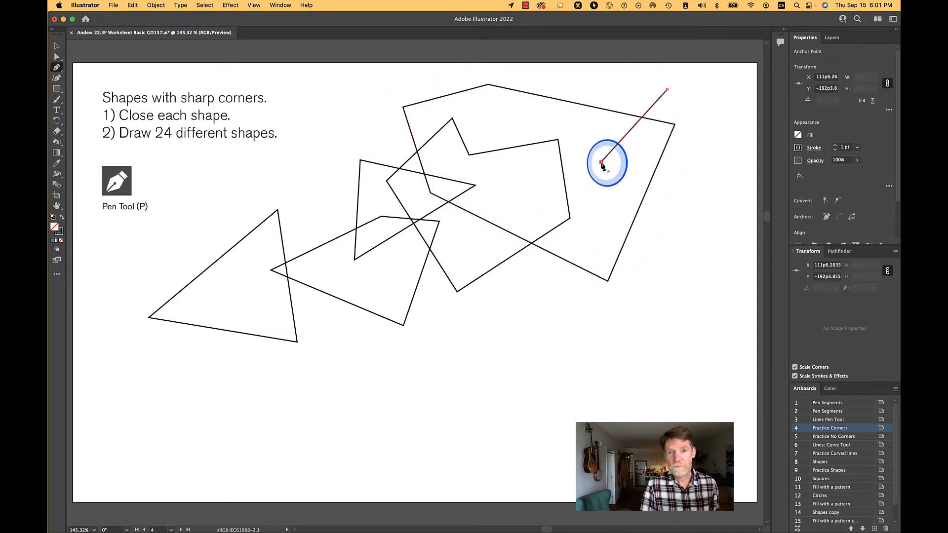
click(727, 169)
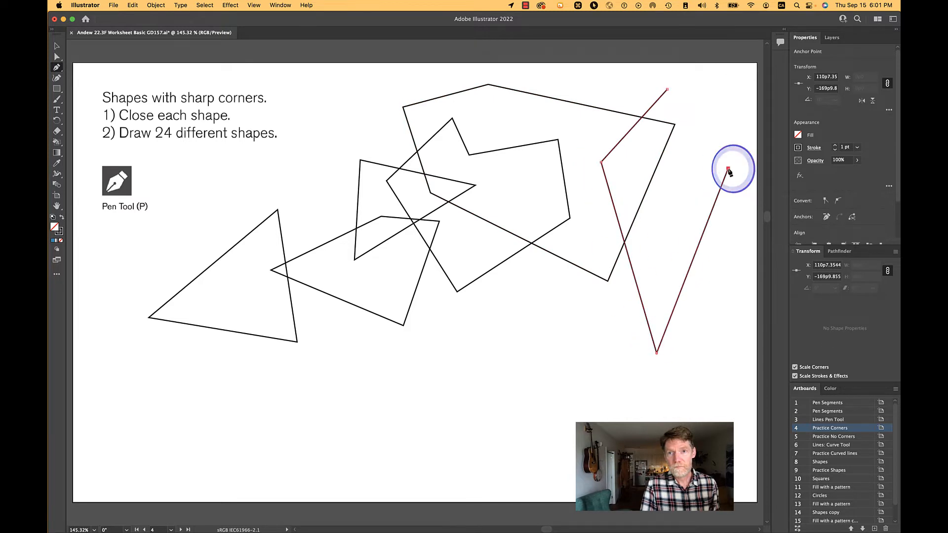
click(667, 89)
Step: Draw a closed six-cornered shape around the lower tip of the kite
click(653, 243)
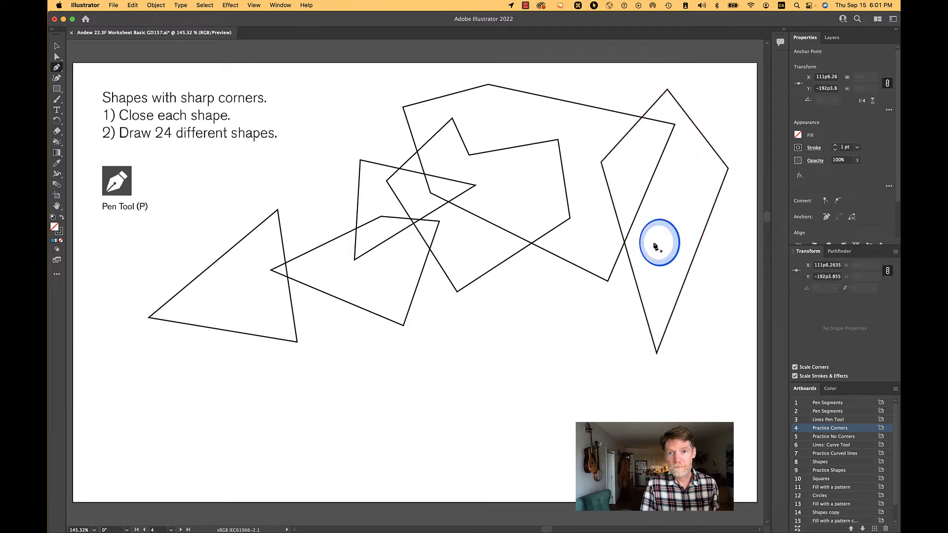
click(566, 288)
click(570, 370)
click(630, 381)
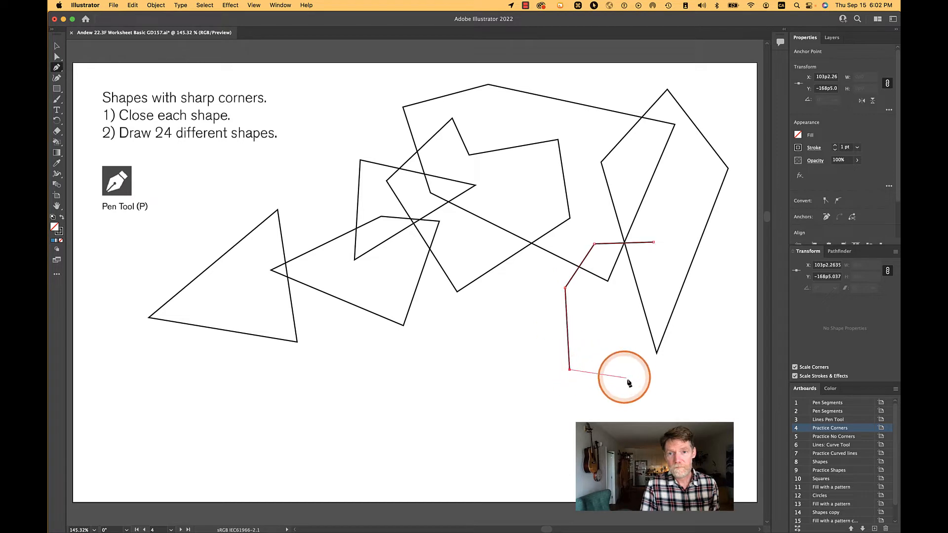
click(695, 364)
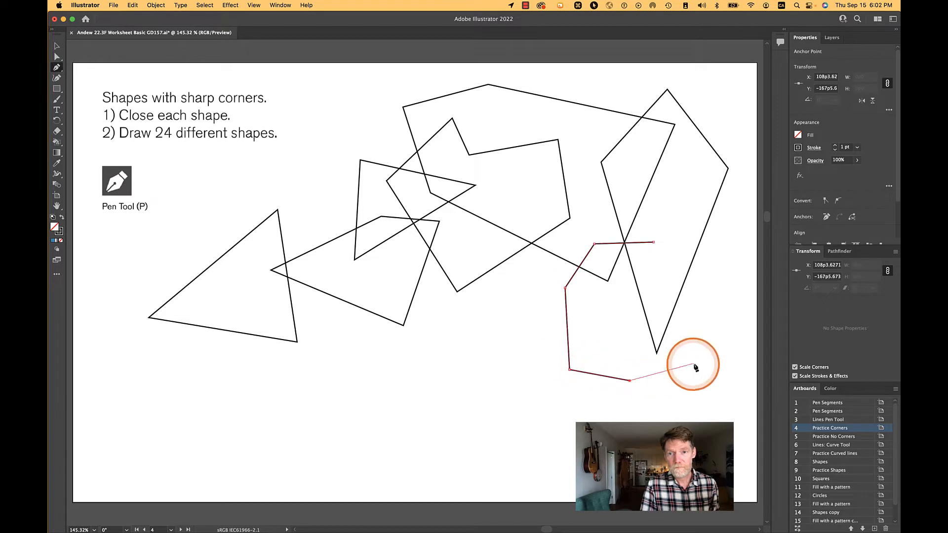
click(654, 243)
Step: Draw a closed five-cornered shape in the lower middle, overlapping the left edge of the six-cornered shape around the kite's tip
click(498, 311)
click(447, 435)
click(554, 446)
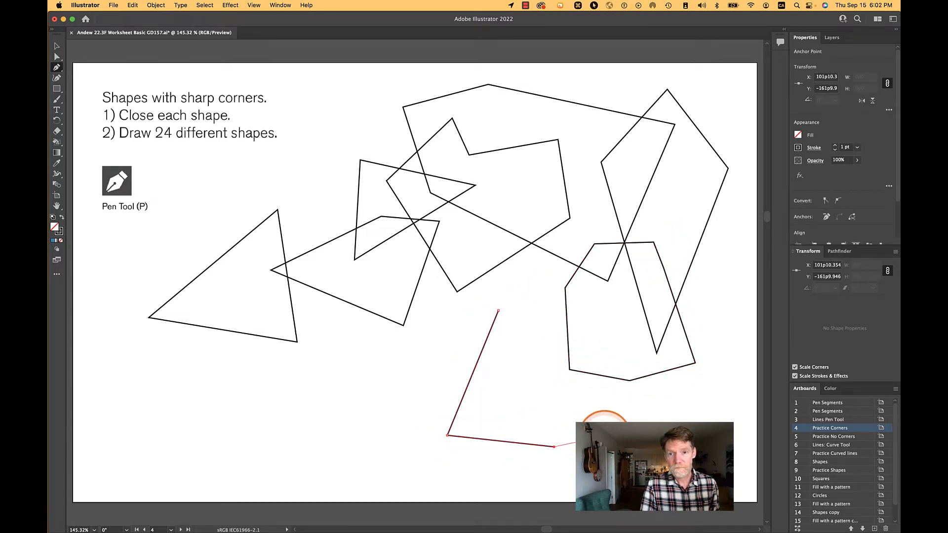
click(595, 341)
click(554, 327)
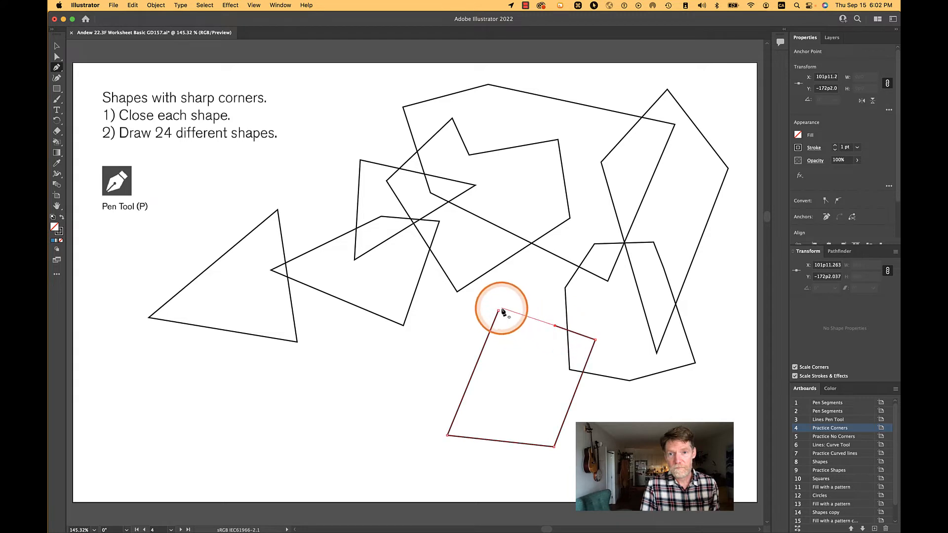
click(498, 311)
Step: Draw a closed four-sided shape at the artboard's lower middle, with its right corner inside the neighbouring five-cornered shape
click(420, 336)
click(530, 406)
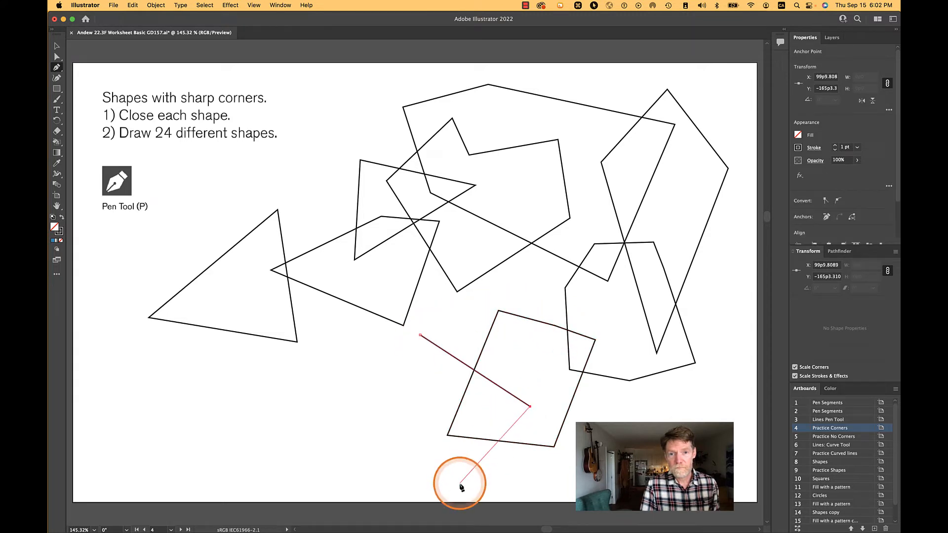
click(350, 451)
click(419, 335)
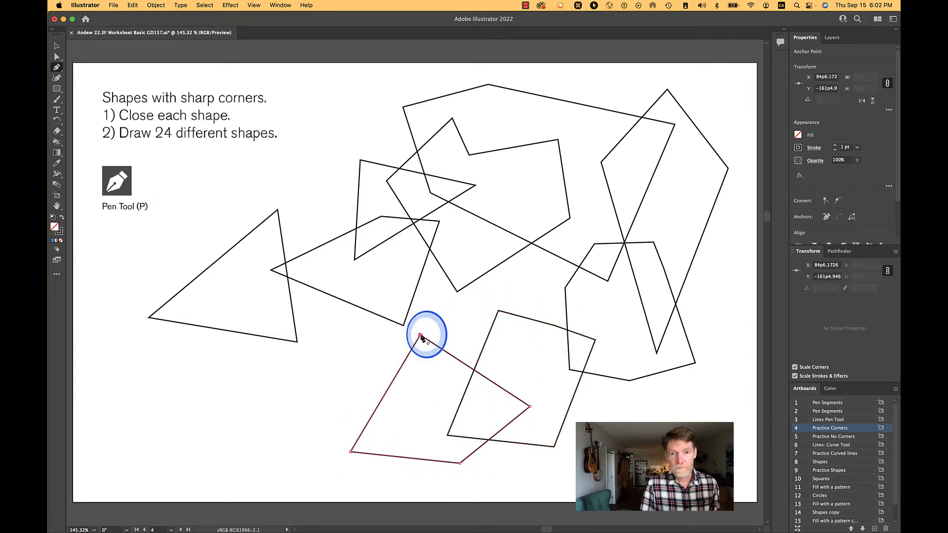
Step: Draw a small closed five-cornered shape bridging the first four-sided shape and the one at the lower middle
click(378, 291)
click(449, 319)
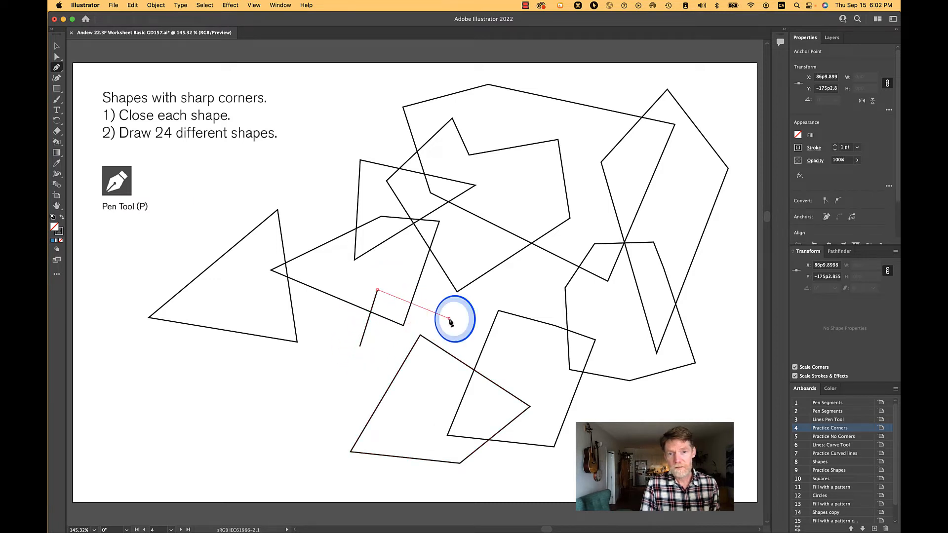
click(433, 376)
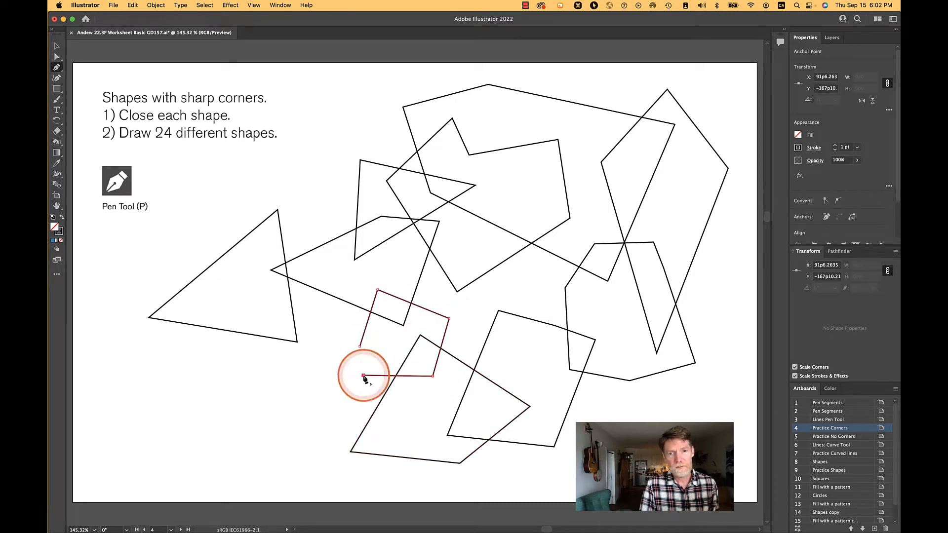
click(360, 347)
Step: Draw a tall closed five-cornered shape from the first triangle's lower right corner down to the lower-middle four-sided shape
click(331, 319)
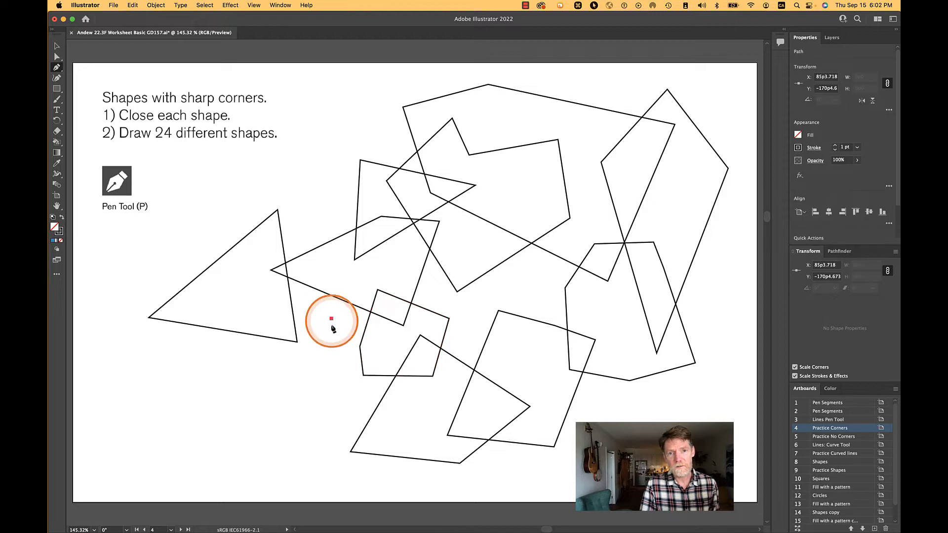
click(379, 431)
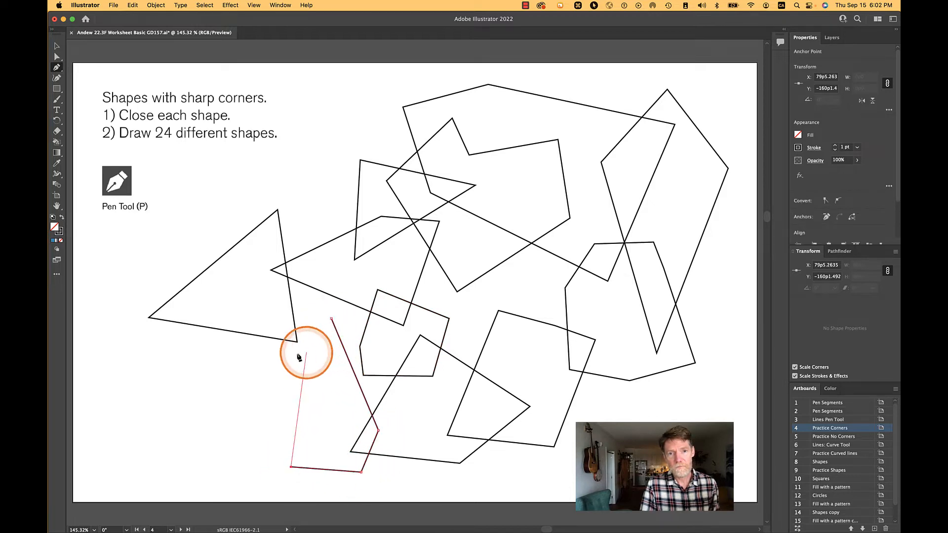
click(272, 306)
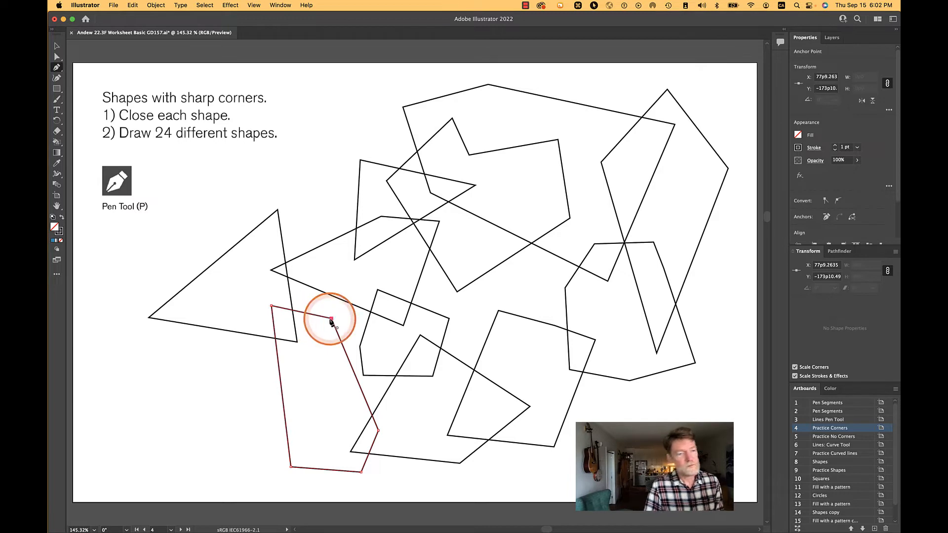
click(331, 319)
Step: Draw a closed four-cornered shape overlapping the left part of the large triangle, near the artboard's left edge
click(210, 216)
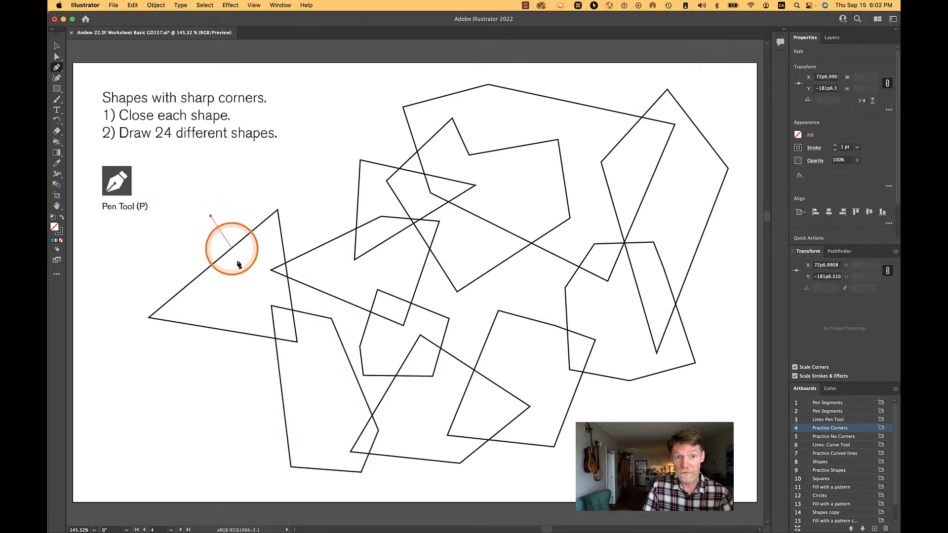
click(241, 291)
click(160, 393)
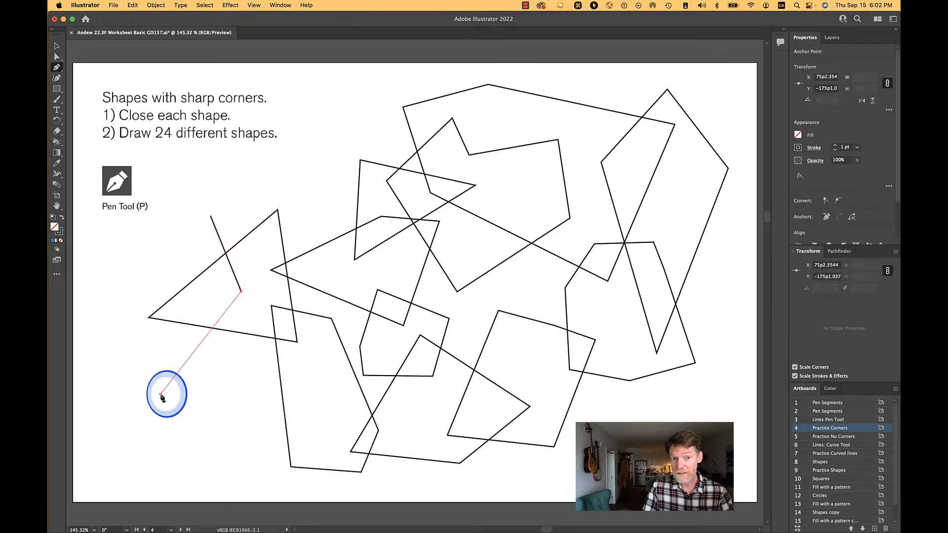
click(109, 304)
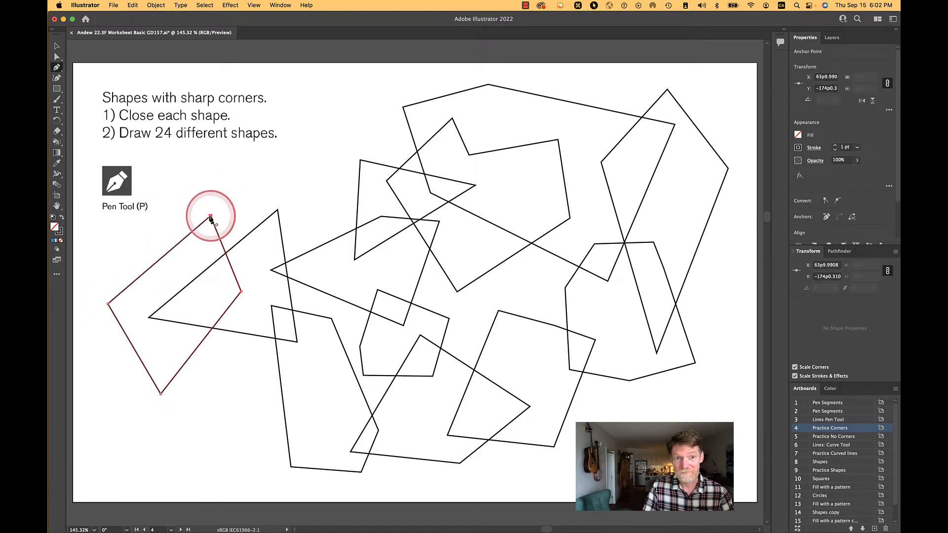
Step: Draw a closed four-cornered shape overlapping the peak of the large triangle and reaching up towards the instruction text
click(243, 193)
click(260, 237)
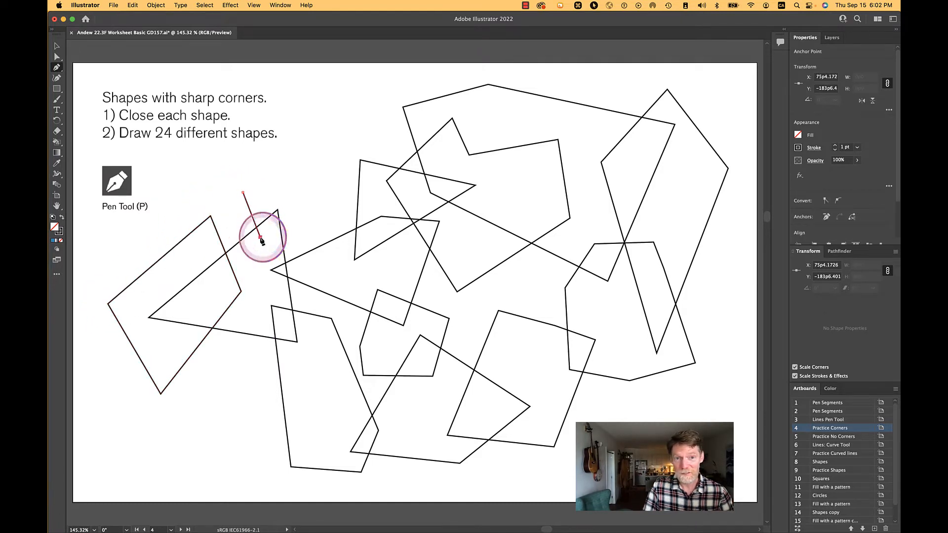
click(330, 268)
click(333, 142)
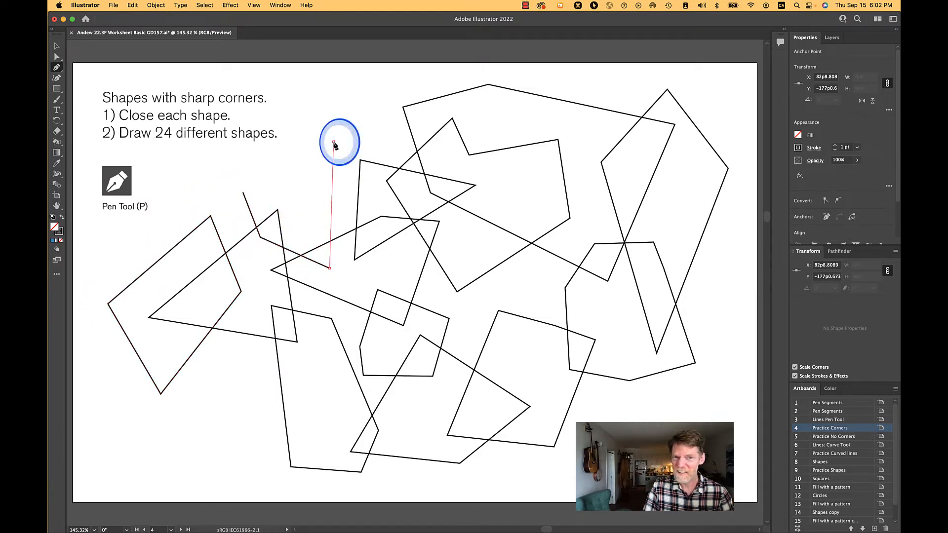
click(243, 192)
Step: Draw a closed five-cornered shape above the narrow upper-middle triangle, plus another closed shape at the artboard's lower right
click(327, 116)
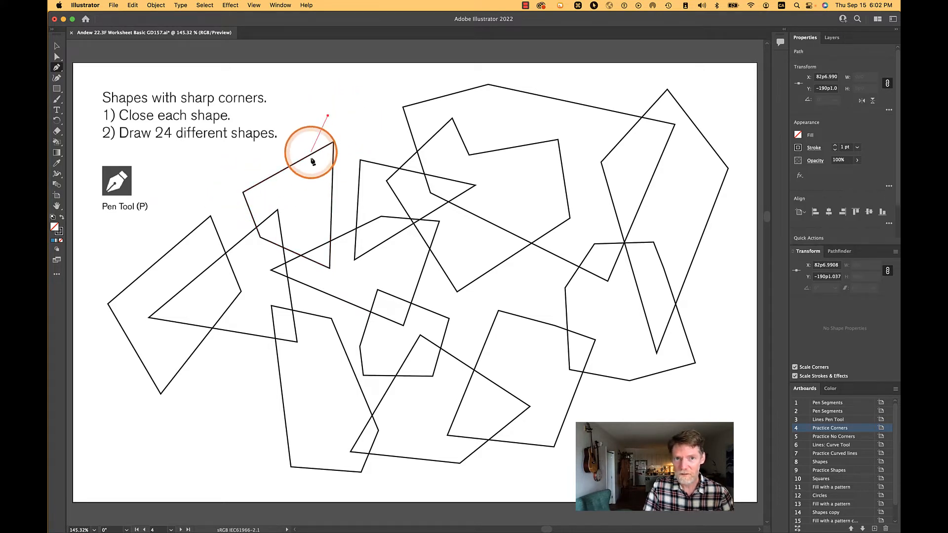
click(308, 180)
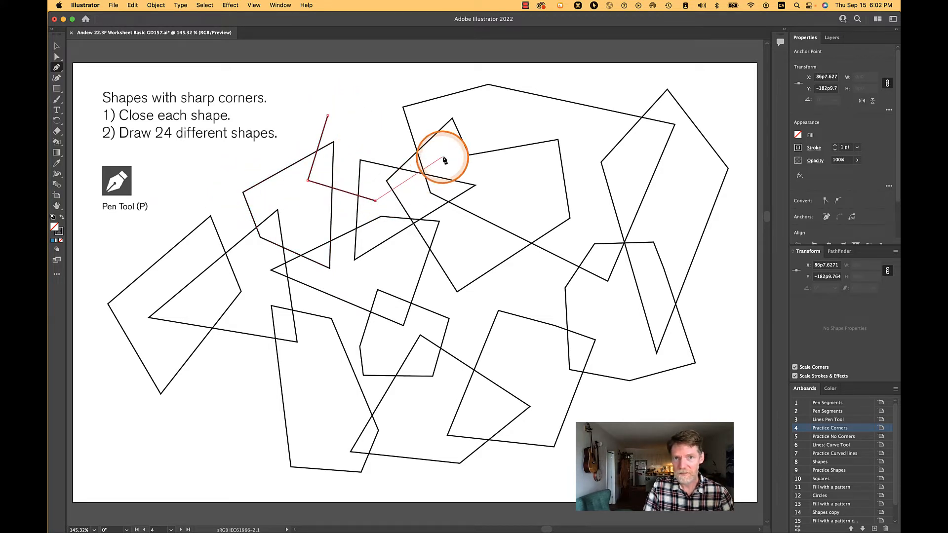
click(414, 88)
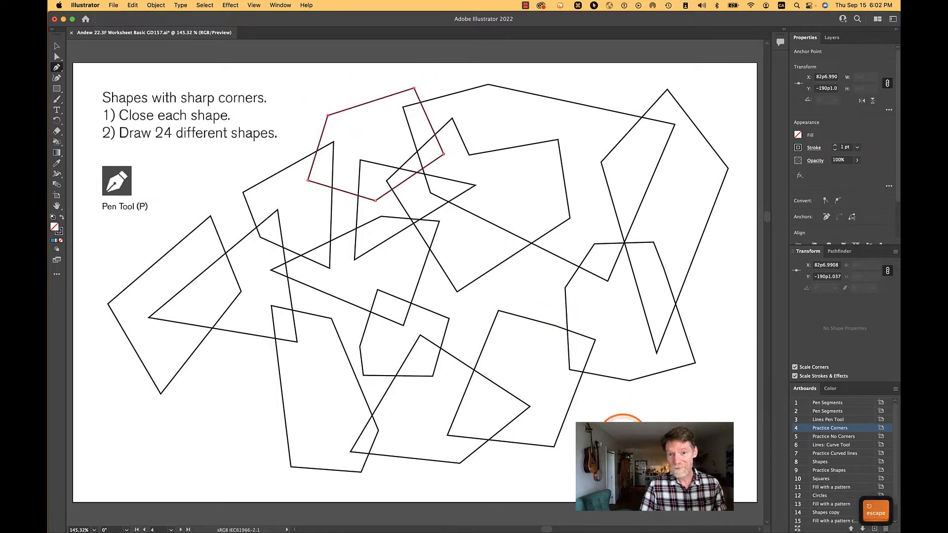
click(557, 389)
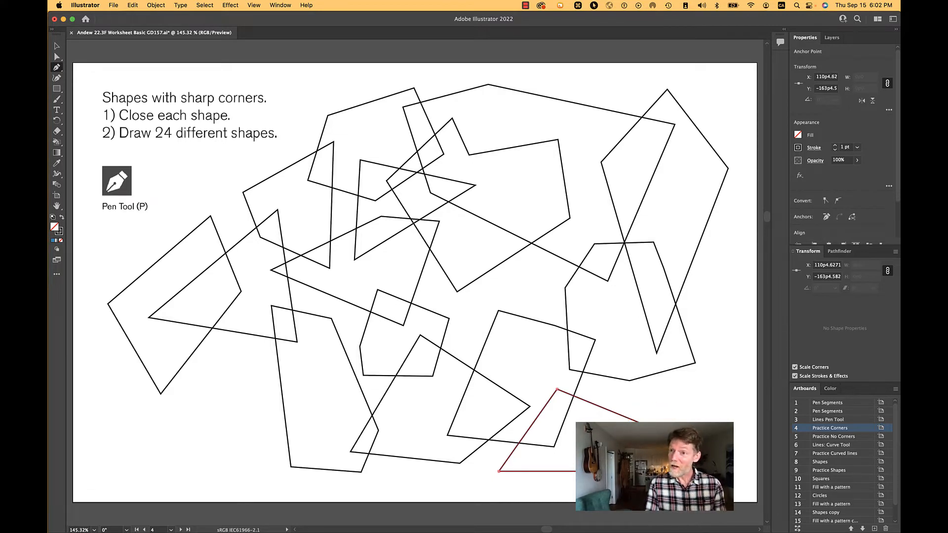
Step: Draw a closed four-cornered shape in the artboard's lower left corner, overlapping the tip of the four-cornered shape above it
click(213, 453)
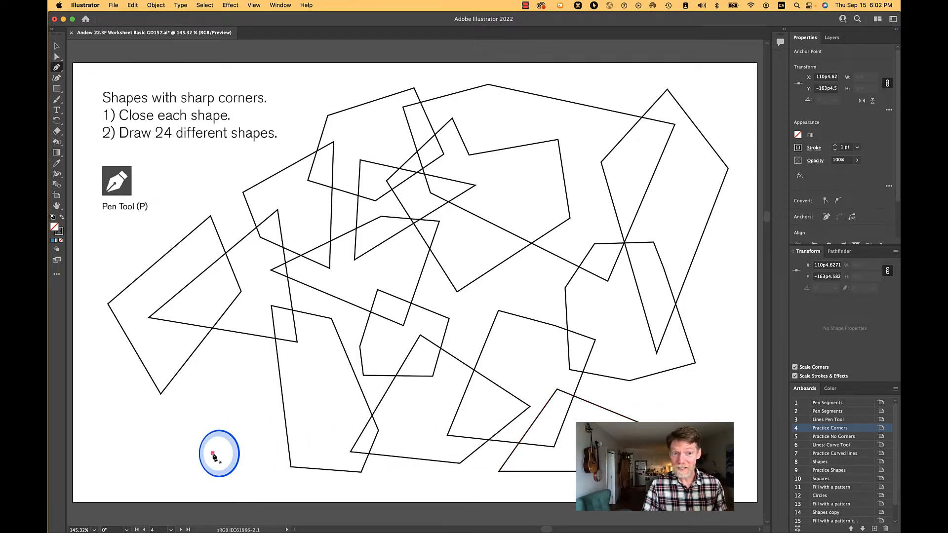
click(168, 344)
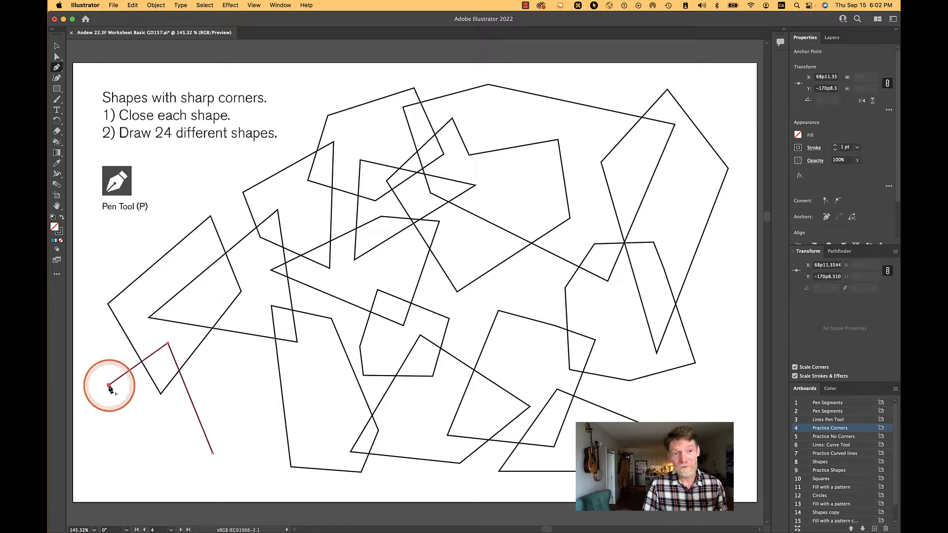
click(104, 467)
click(212, 452)
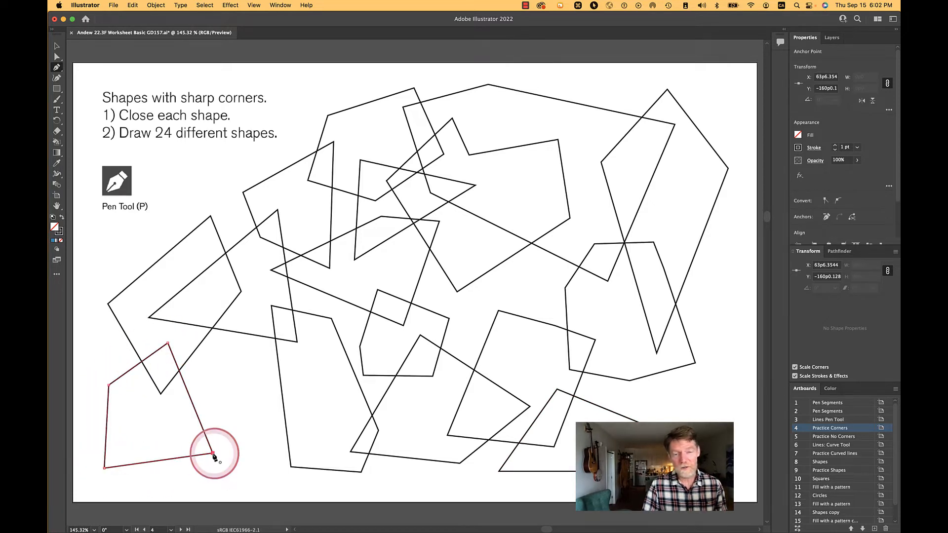
Step: Draw a closed four-cornered shape bridging the lower-left corner shape and the tall five-cornered shape
click(245, 374)
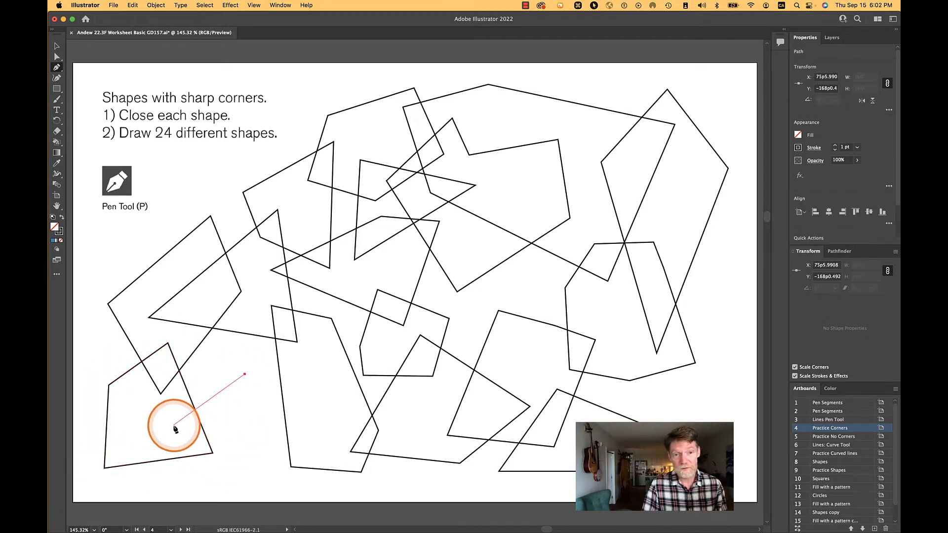
click(198, 475)
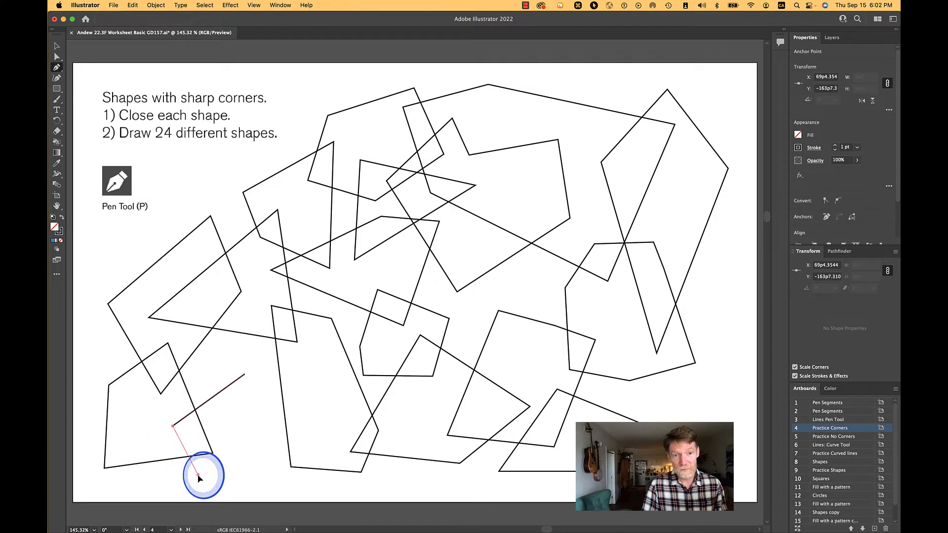
click(309, 442)
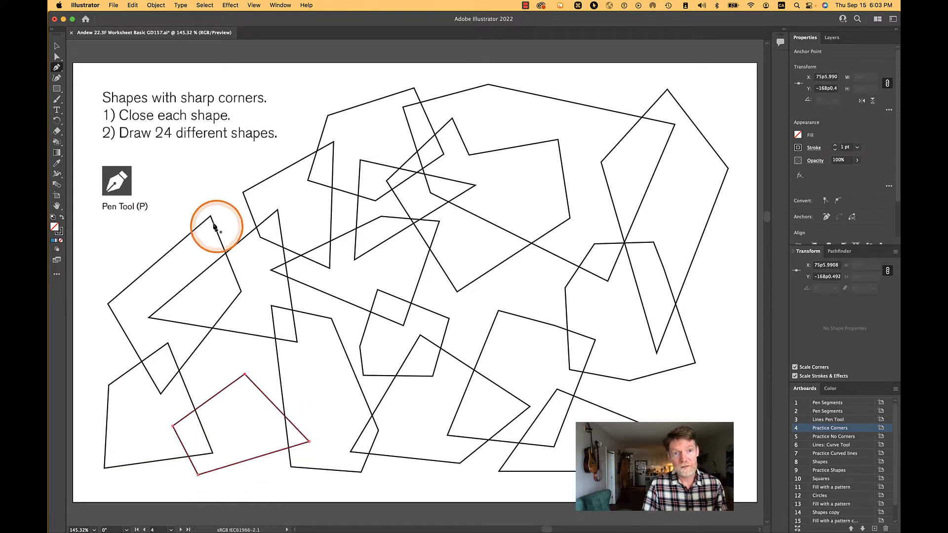
Step: Draw a narrow closed four-cornered shape over the top of the leftmost four-cornered shape and the large triangle's left side
click(191, 203)
click(249, 260)
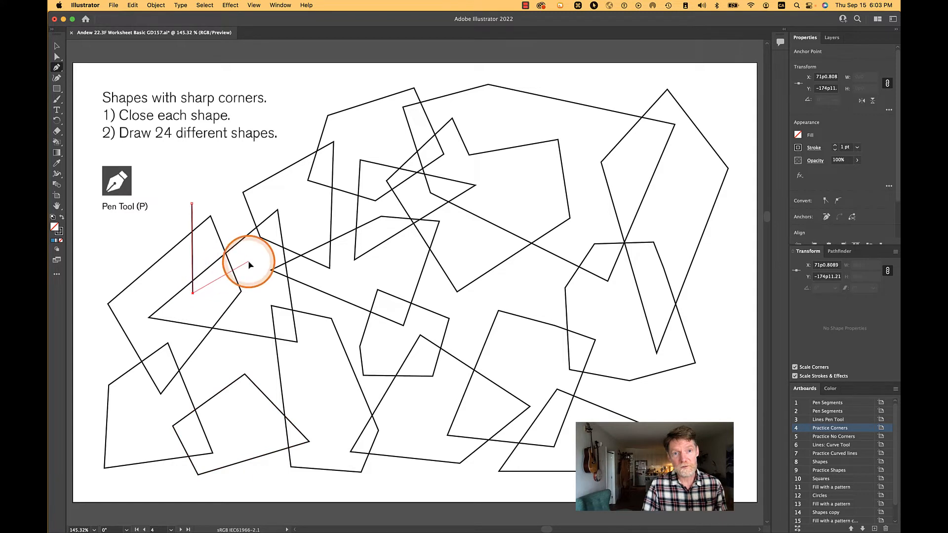
click(192, 204)
Step: Draw a closed, nearly rectangular four-cornered shape below the instruction text, overlapping the narrow shape's tip
click(190, 159)
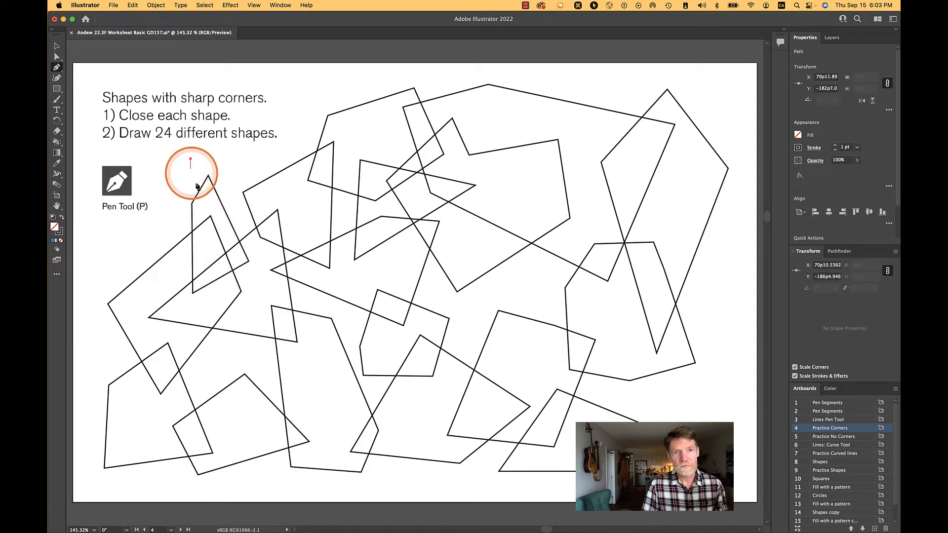
click(203, 200)
click(286, 194)
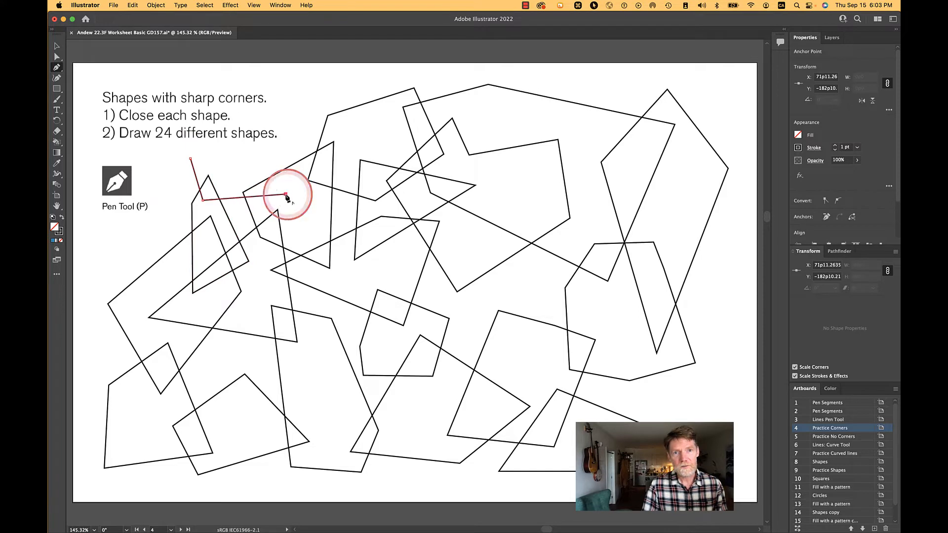
click(273, 148)
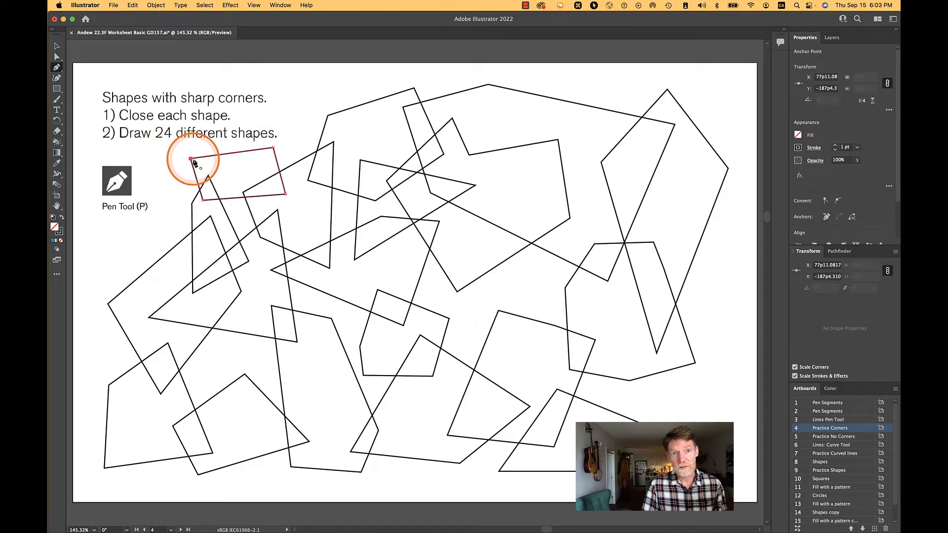
click(191, 158)
Step: Draw a closed triangle at the top of the artboard, overlapping the upper left corner of the five-cornered shape
click(307, 101)
click(368, 143)
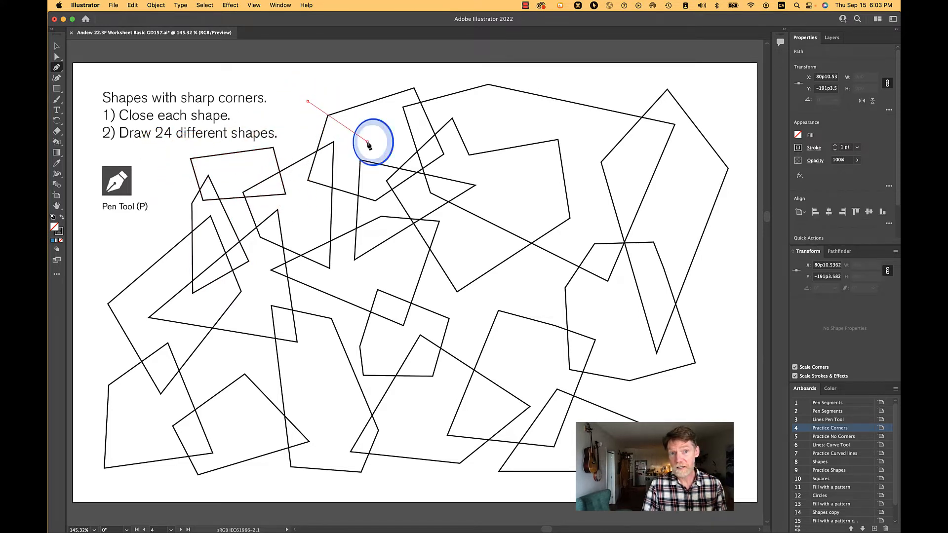
click(371, 81)
click(308, 102)
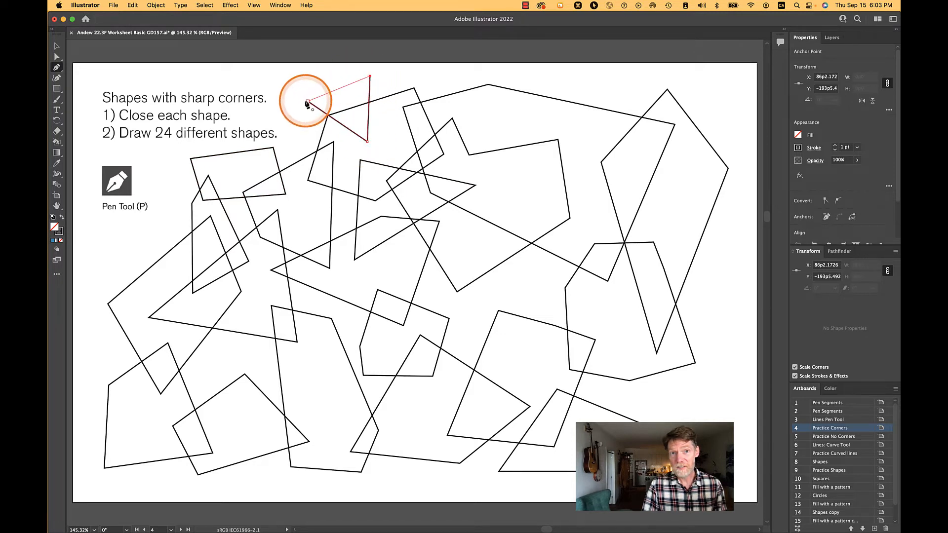
Step: Select all the drawn shapes, check their closed path count in Document Info, and deselect them
key(v)
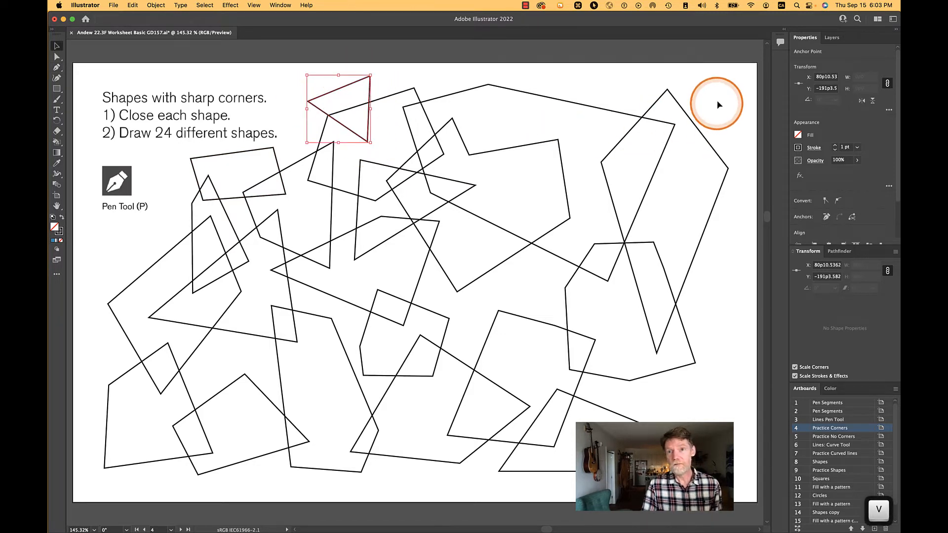
drag(720, 97, 107, 453)
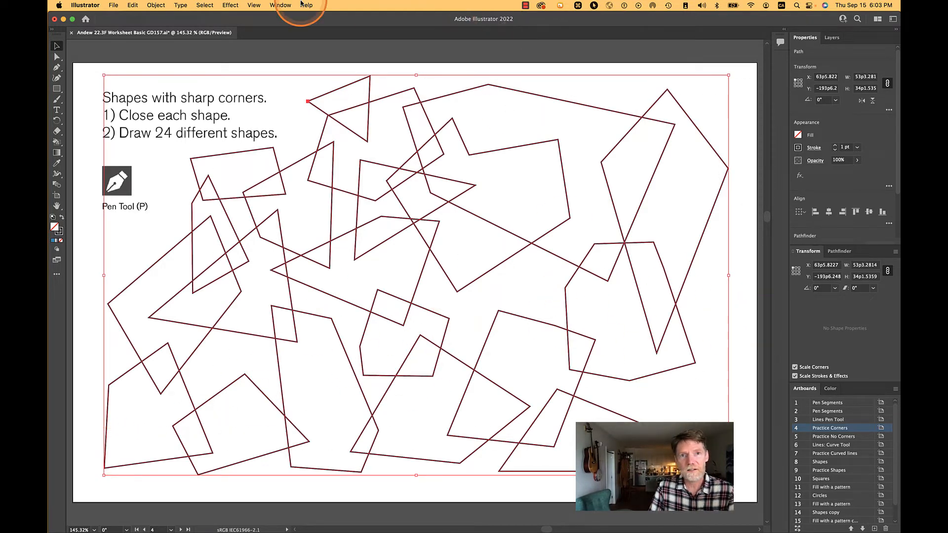
click(280, 5)
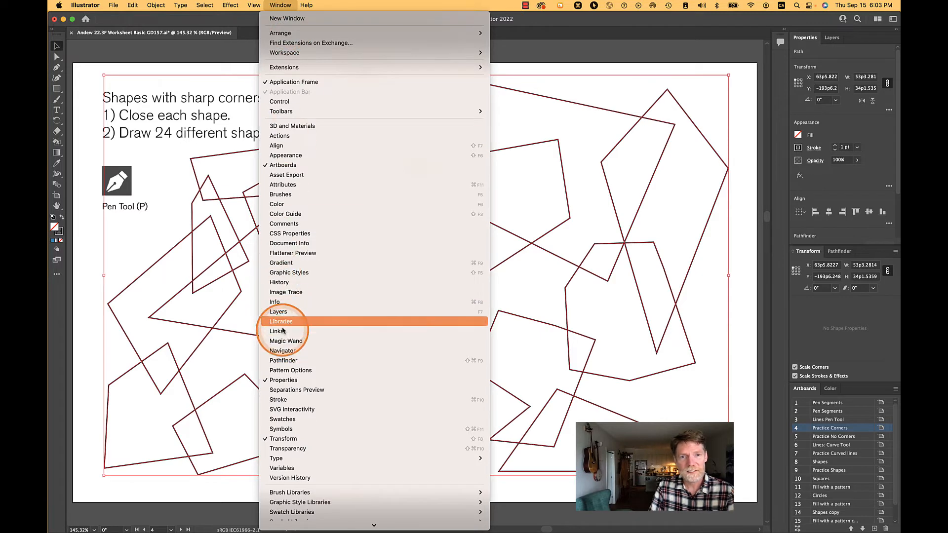
click(291, 244)
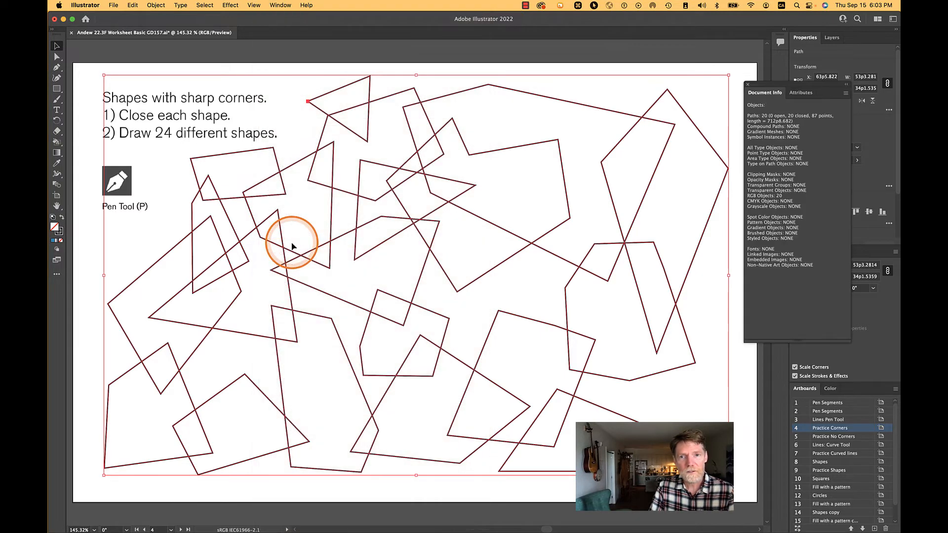
click(845, 94)
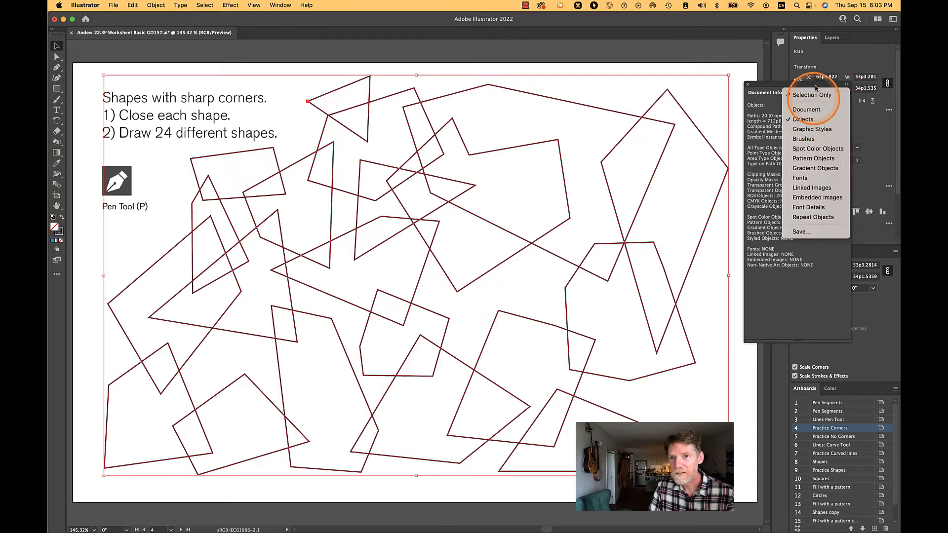
click(811, 92)
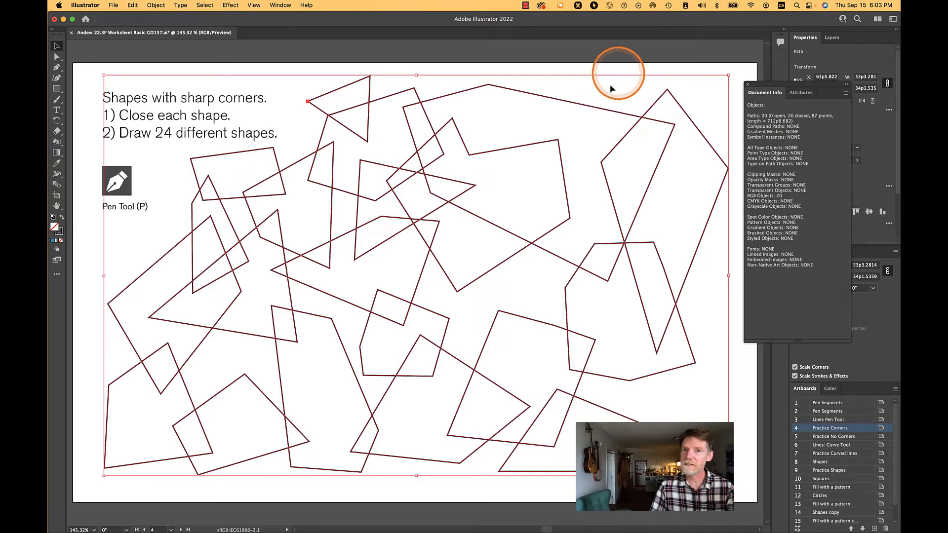
click(615, 99)
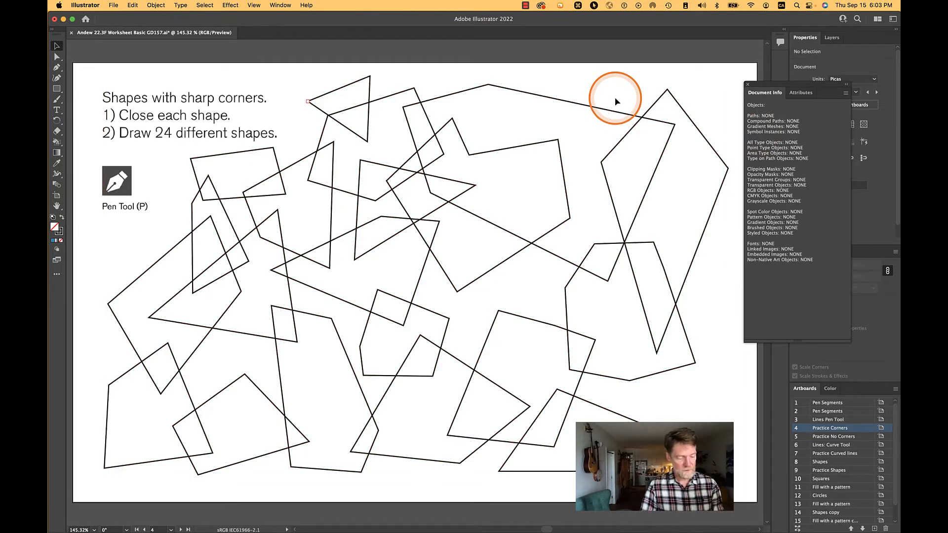
Step: Draw a thin closed triangle across the upper edge of the large shape at the top of the artboard
key(p)
click(615, 98)
click(521, 114)
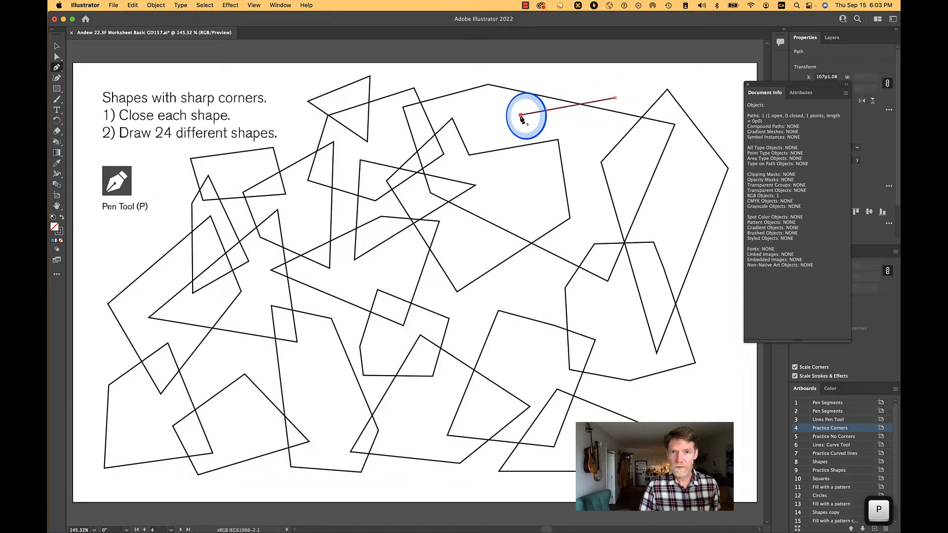
click(533, 83)
click(616, 97)
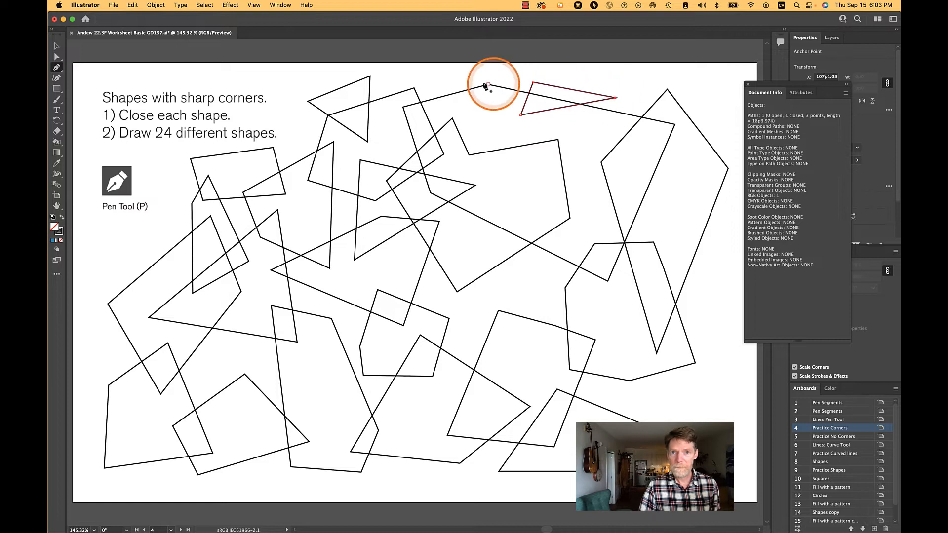
Step: Draw a small closed triangle over the top corner of the large upper shape, beside the thin triangle
click(463, 79)
click(471, 107)
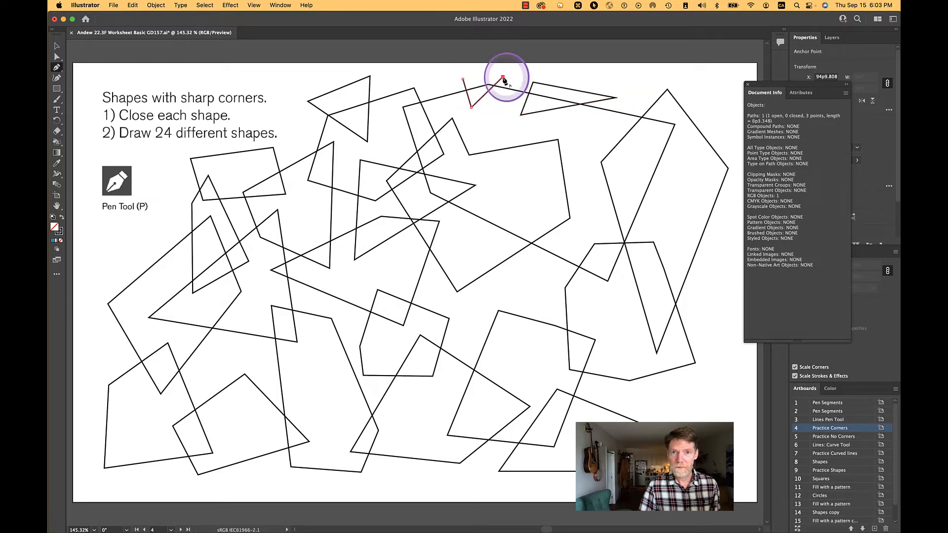
click(463, 80)
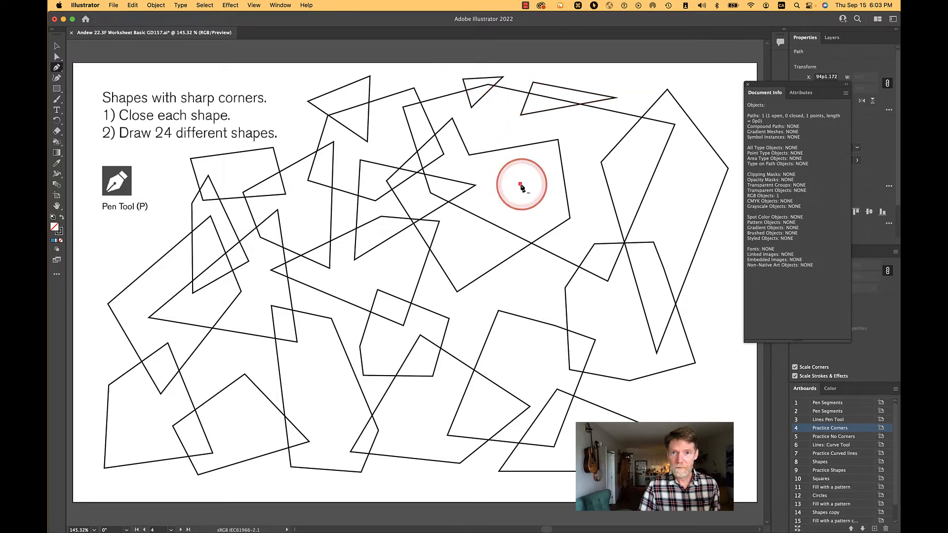
Step: Draw a closed four-cornered shape over the upper right corner of the notched shape in the upper middle
click(586, 177)
click(571, 119)
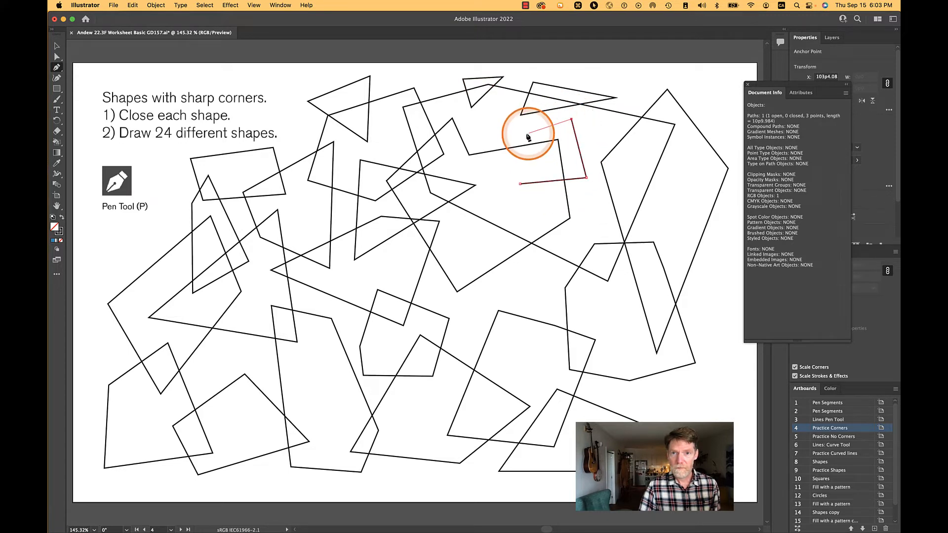
click(521, 184)
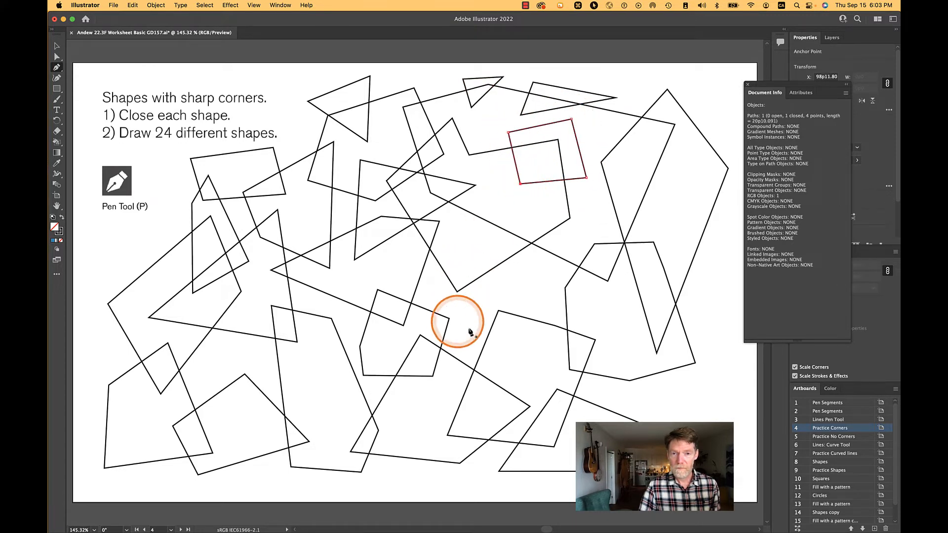
Step: Draw a small closed triangle over the top corner of the five-sided shape in the lower middle of the artboard
click(517, 365)
click(541, 296)
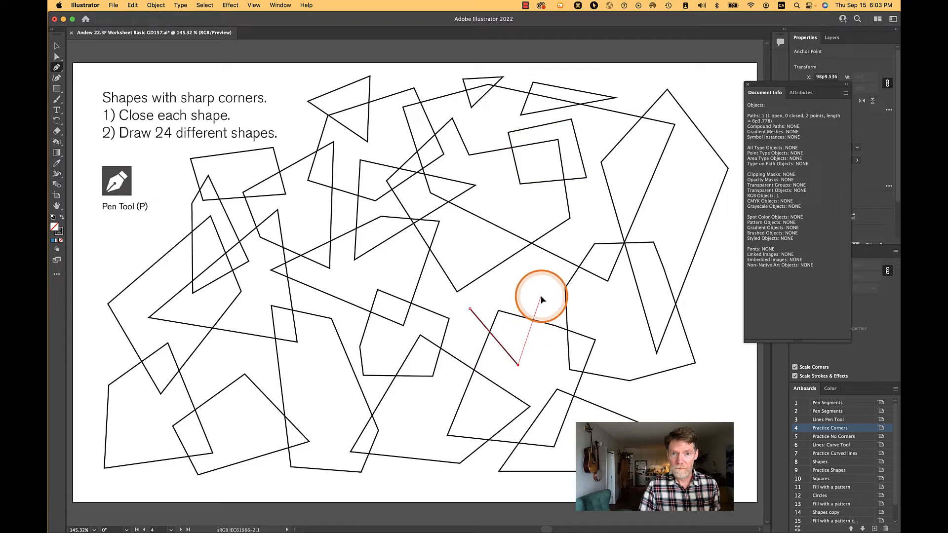
click(469, 309)
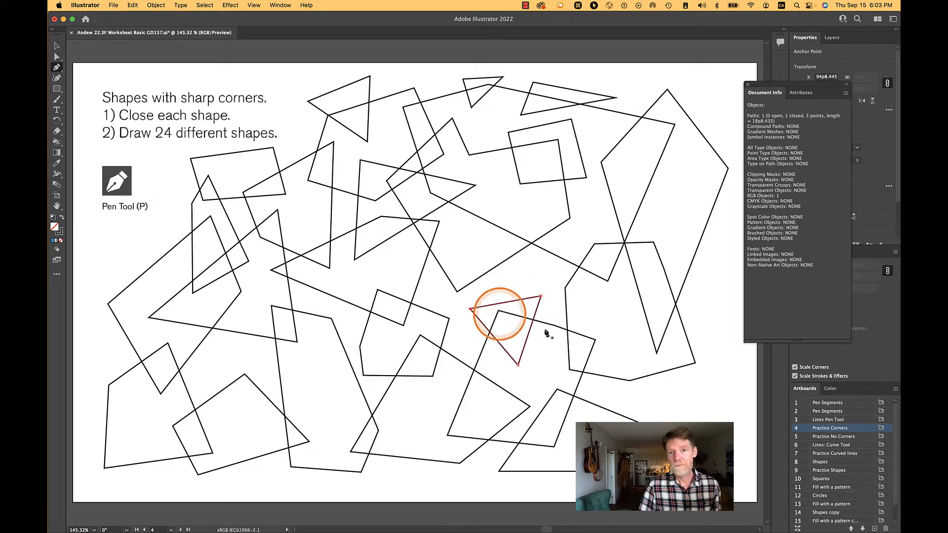
Step: Select all the drawn shapes on the artboard and convert them into a single Live Paint group
super+click(687, 409)
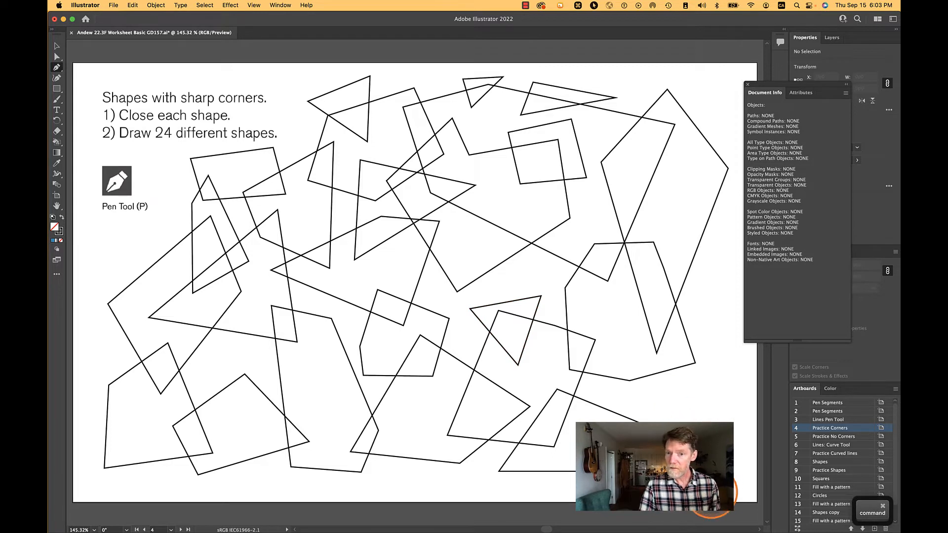
drag(726, 485, 123, 85)
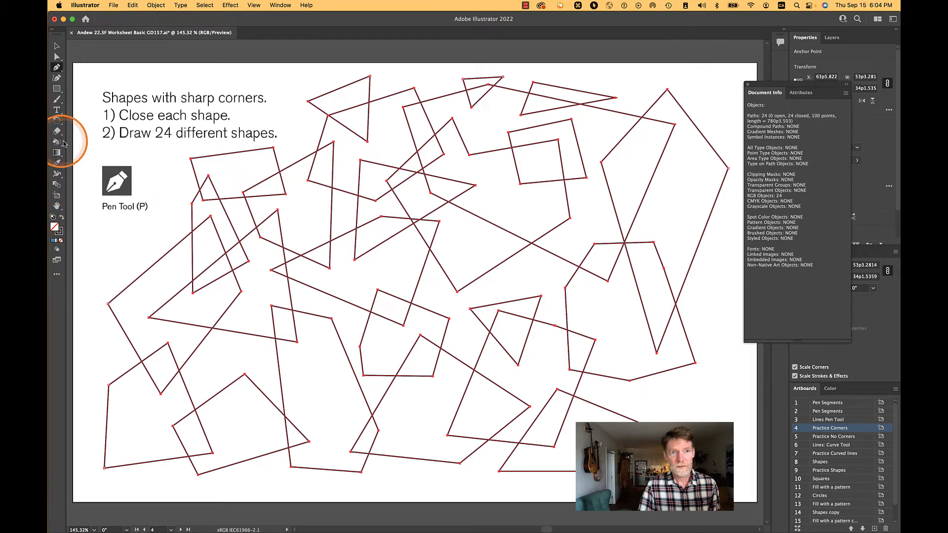
click(271, 233)
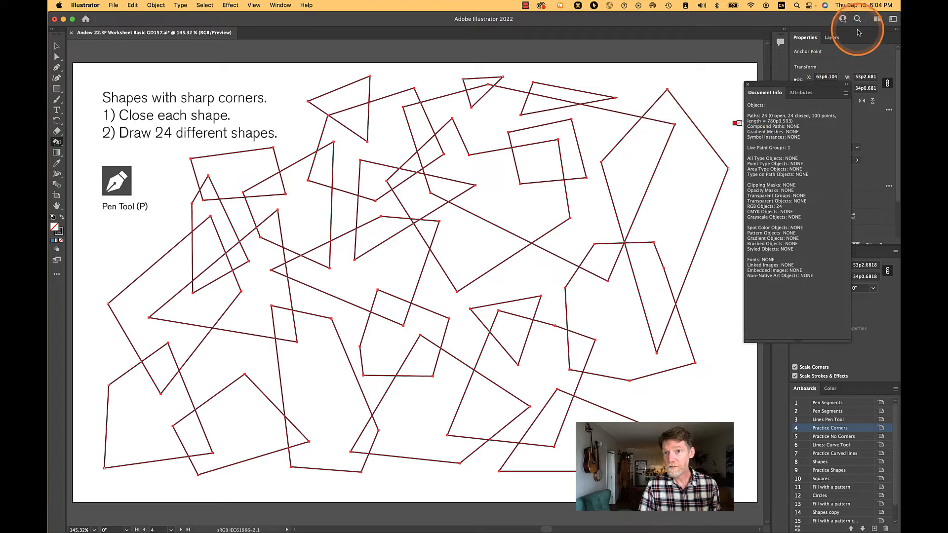
Step: Set the fill to Deep Red and paint several enclosed regions in the upper left overlapping shapes with Live Paint Bucket
drag(805, 88, 658, 86)
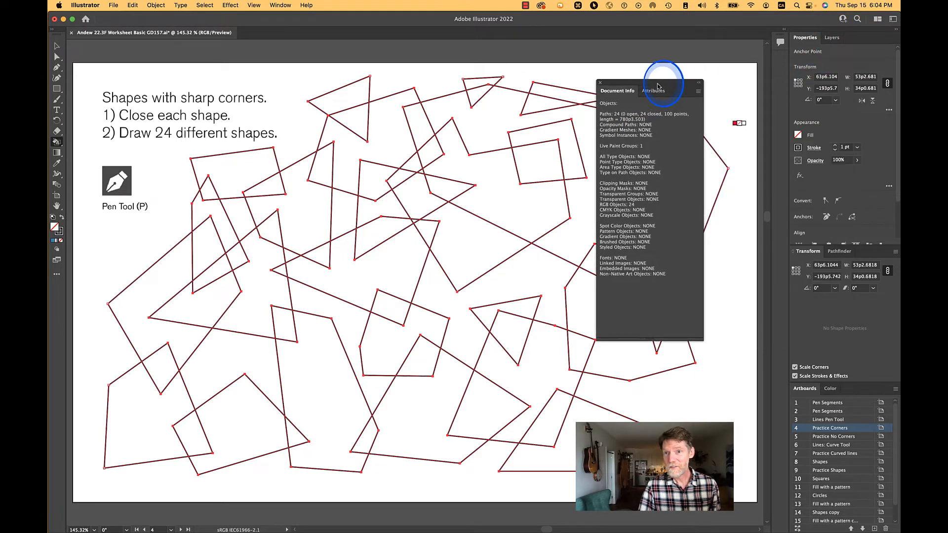
click(798, 135)
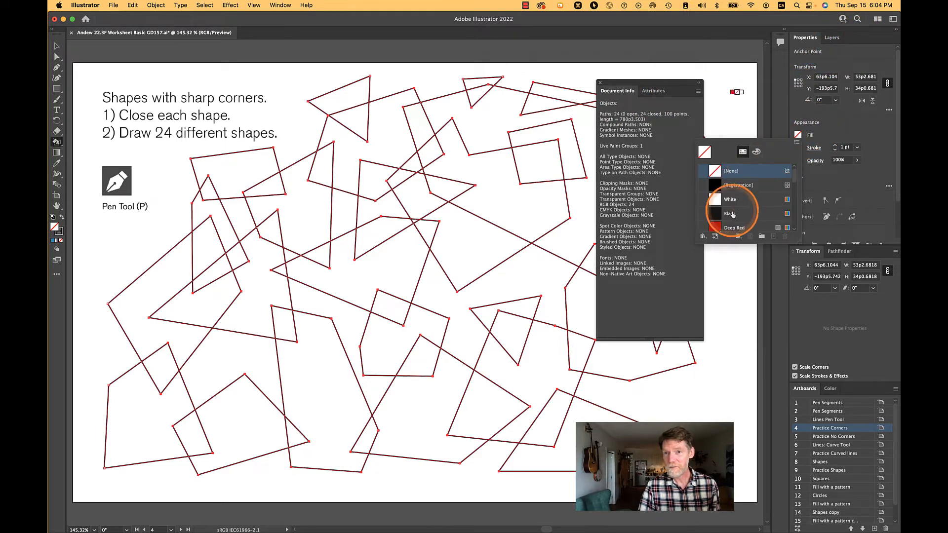
click(734, 229)
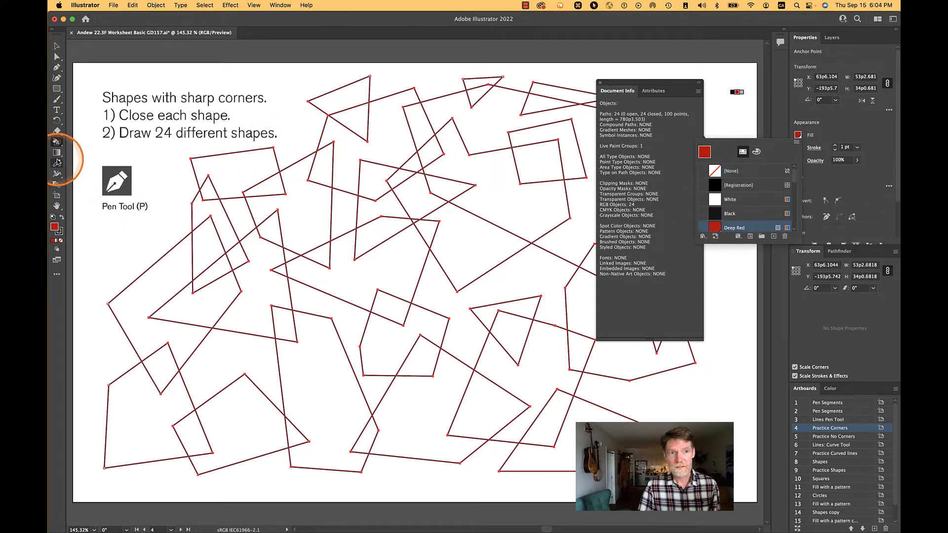
click(58, 142)
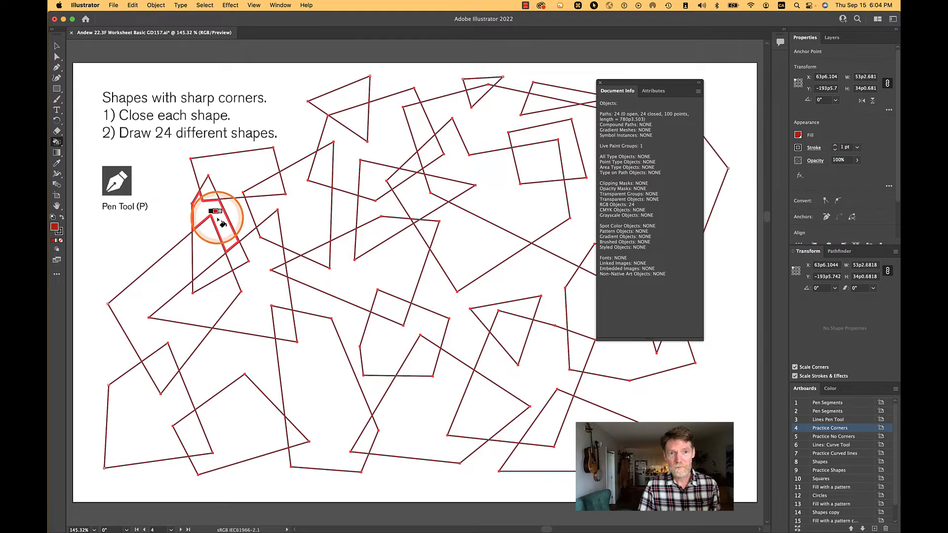
click(299, 197)
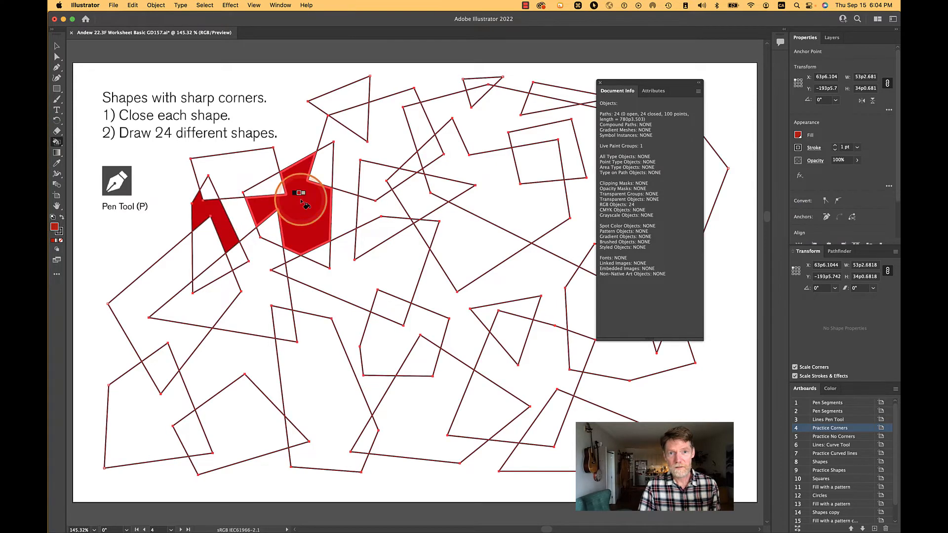
Step: Fill seven enclosed faces across the middle and lower part of the Practice Corners artwork with red using Live Paint
click(417, 198)
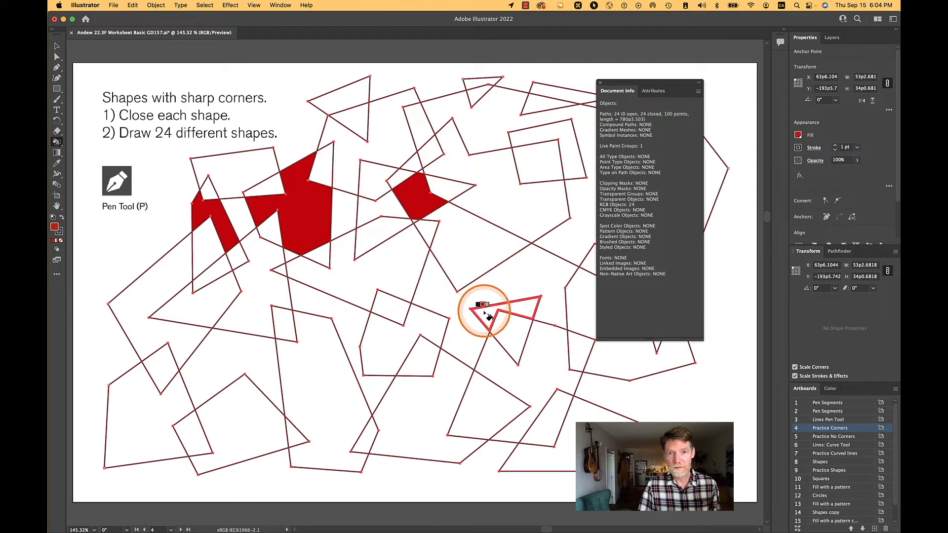
click(485, 313)
click(545, 417)
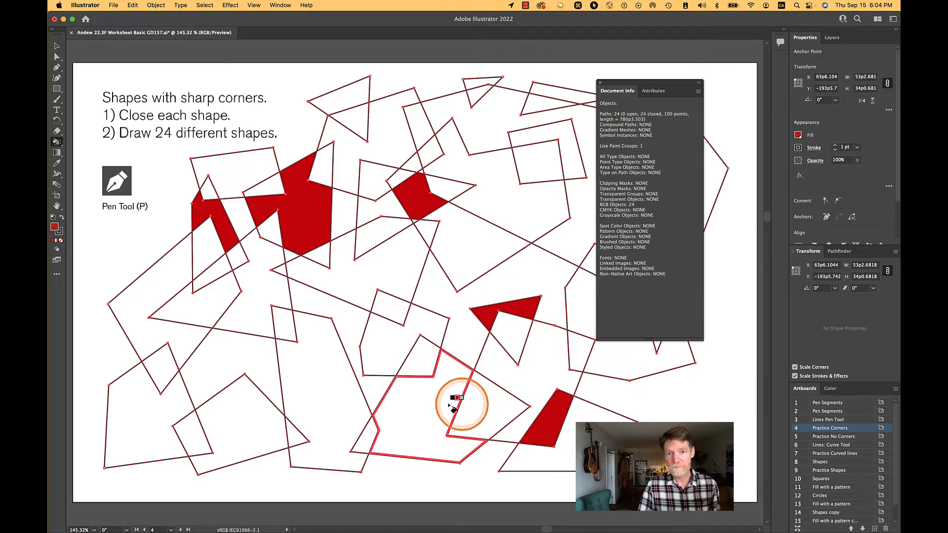
click(424, 357)
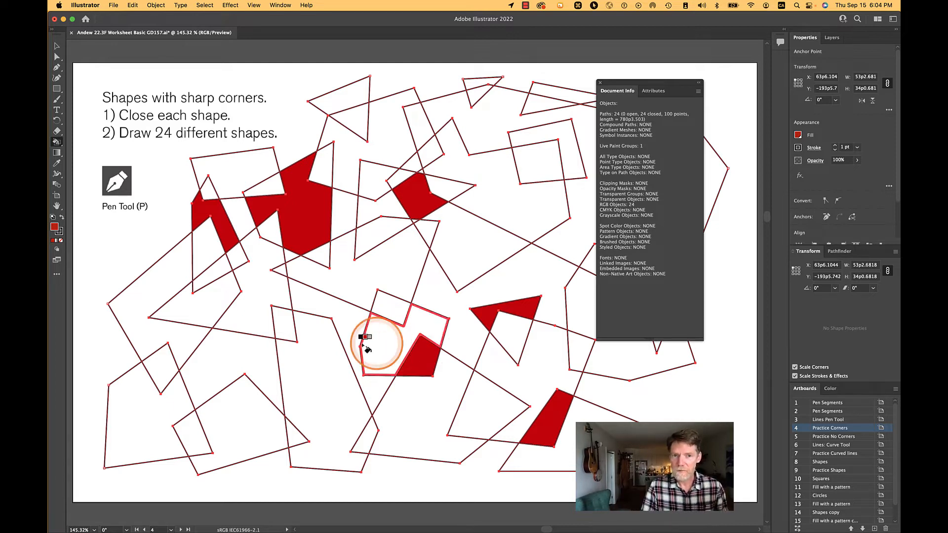
click(281, 321)
click(218, 308)
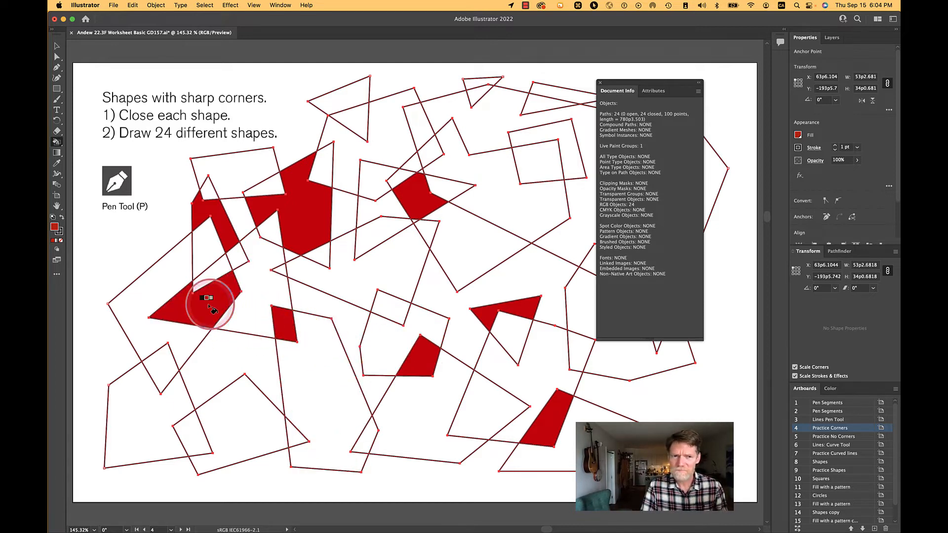
click(193, 432)
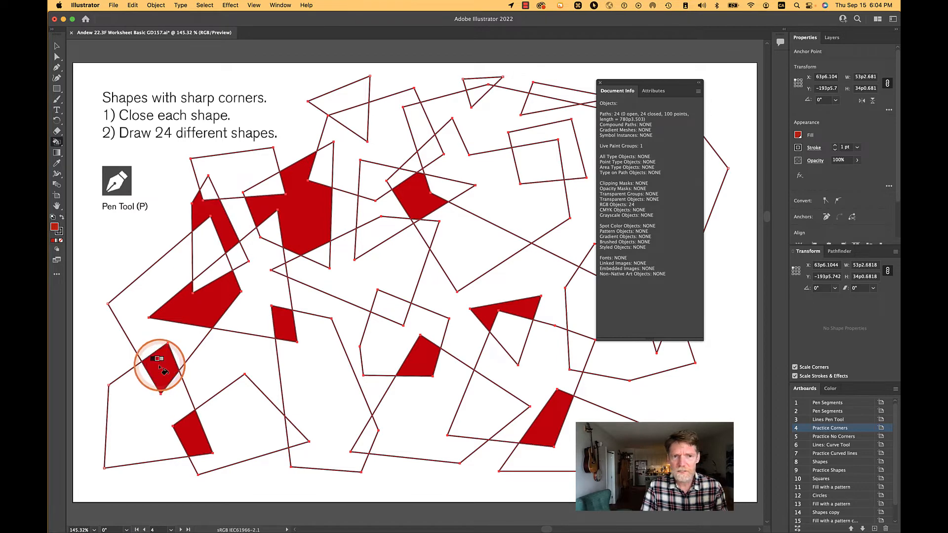
Step: Fill five enclosed faces along the upper part of the artwork with the same red, including the quadrilateral overlap and the small triangles
click(538, 159)
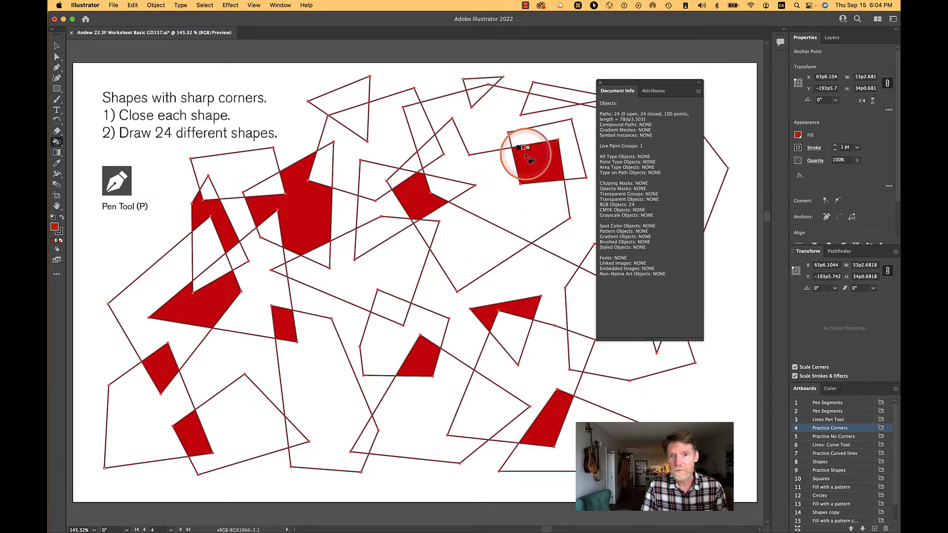
click(534, 108)
click(472, 93)
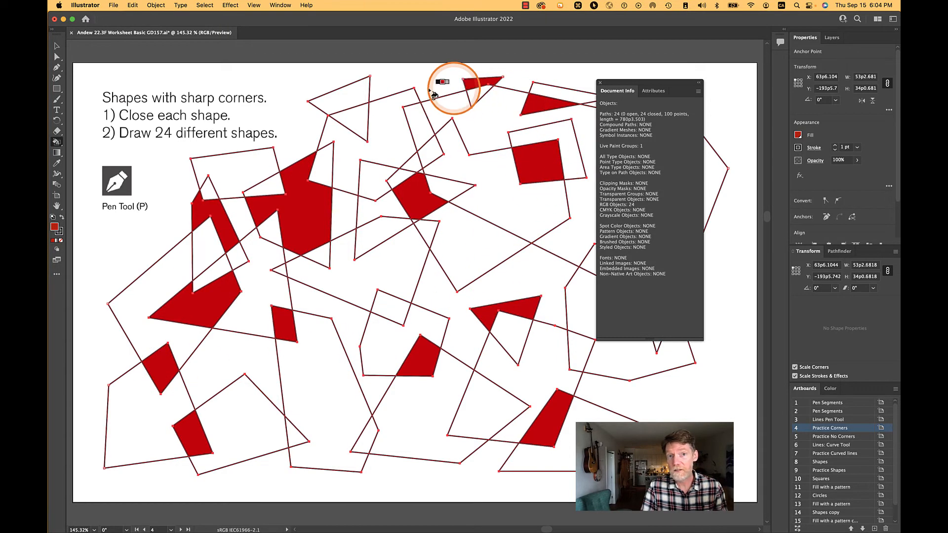
click(351, 117)
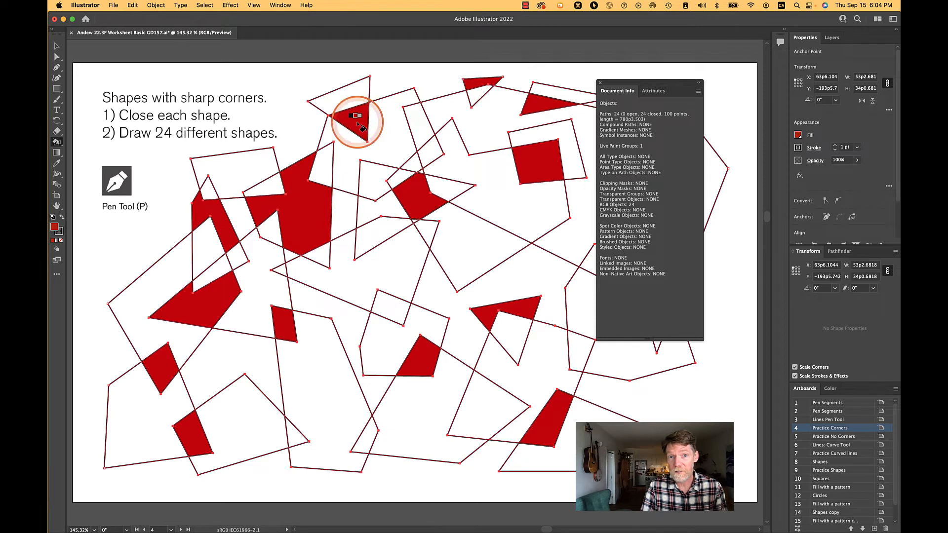
click(419, 119)
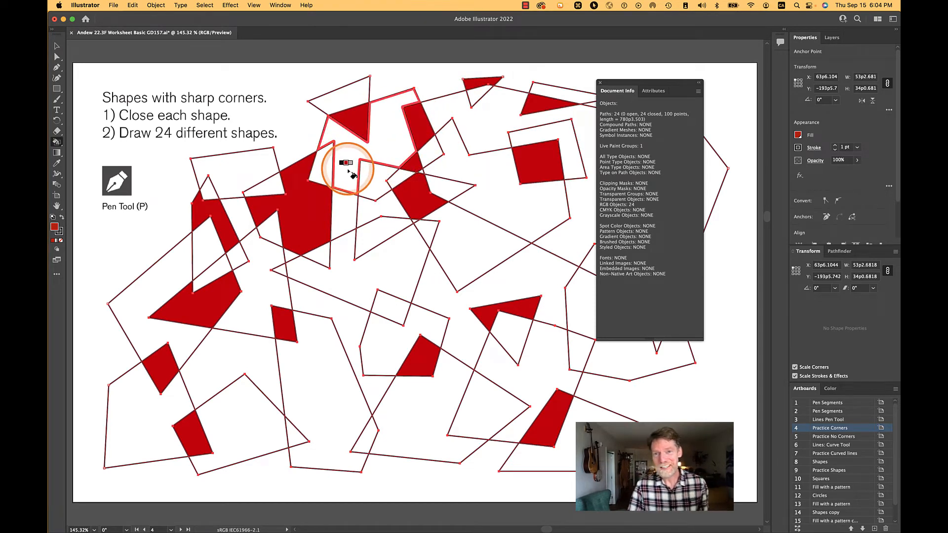
Step: Move the Document Info panel off the artwork and fill the two large faces it was covering with red
drag(662, 85, 823, 81)
click(669, 211)
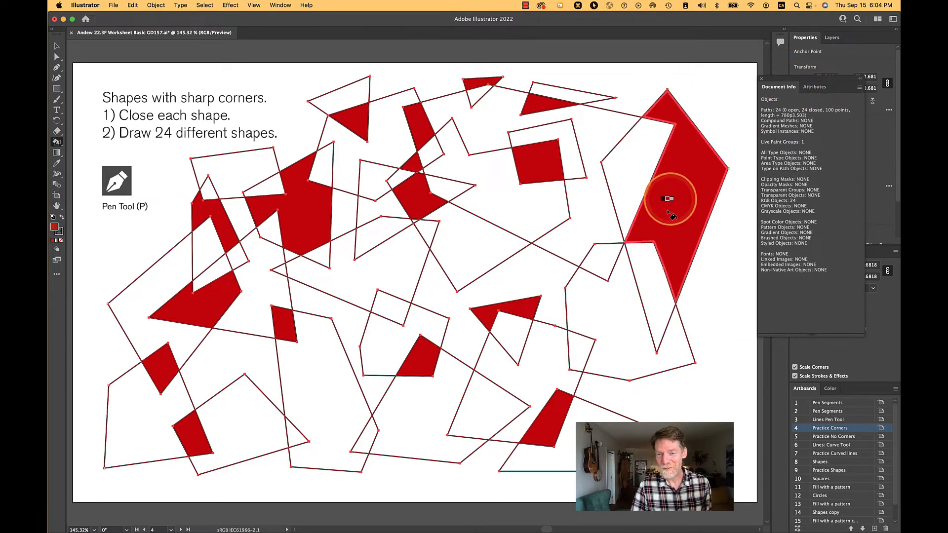
click(616, 330)
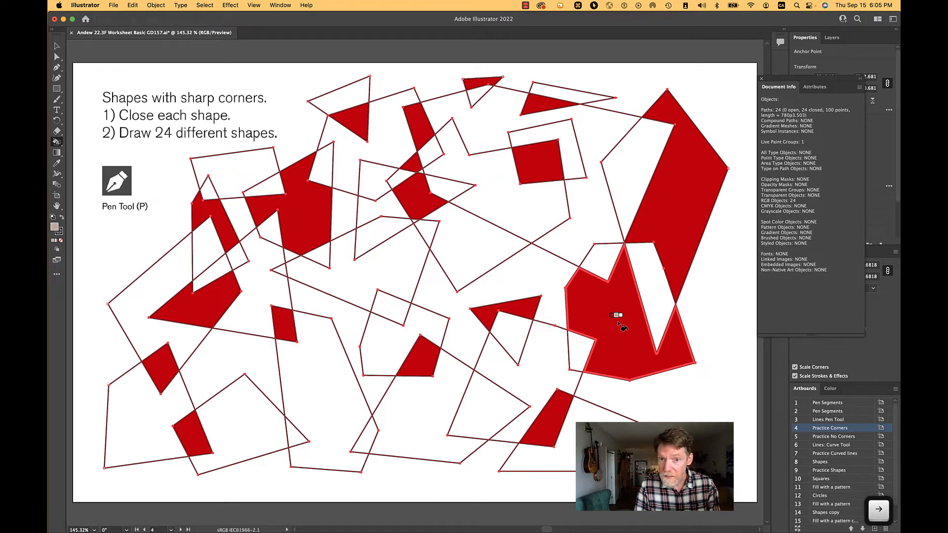
Step: Switch the Live Paint swatch to black, recolor the large lower-right face with it, and return to the red swatch
key(alt)
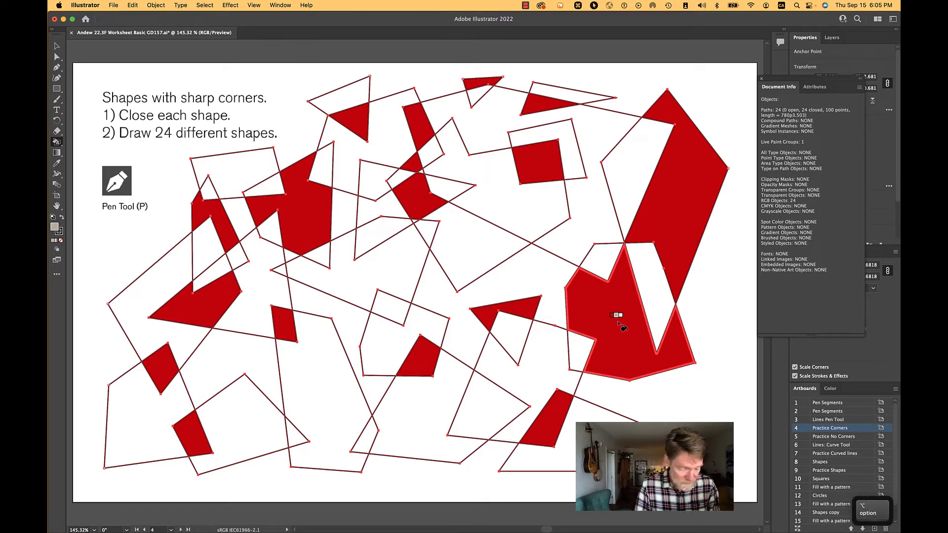
key(Left)
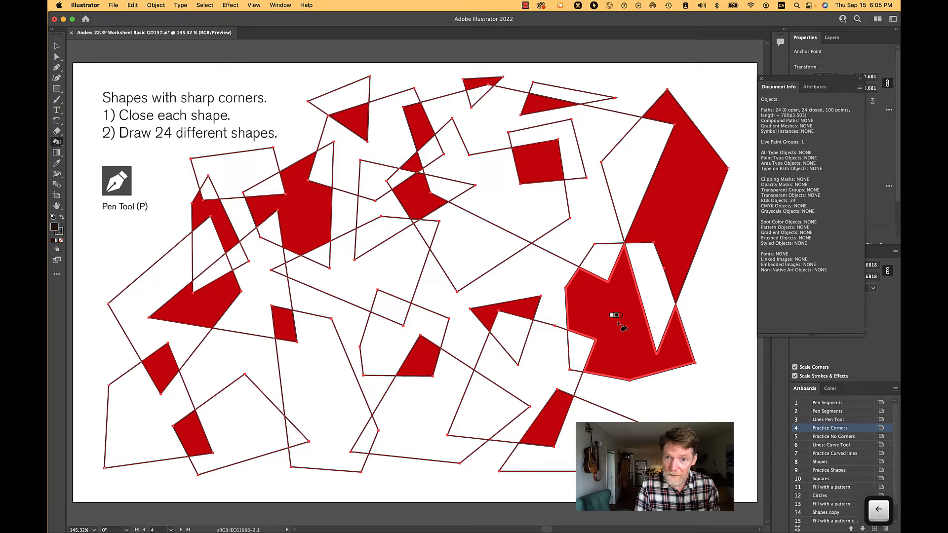
click(618, 323)
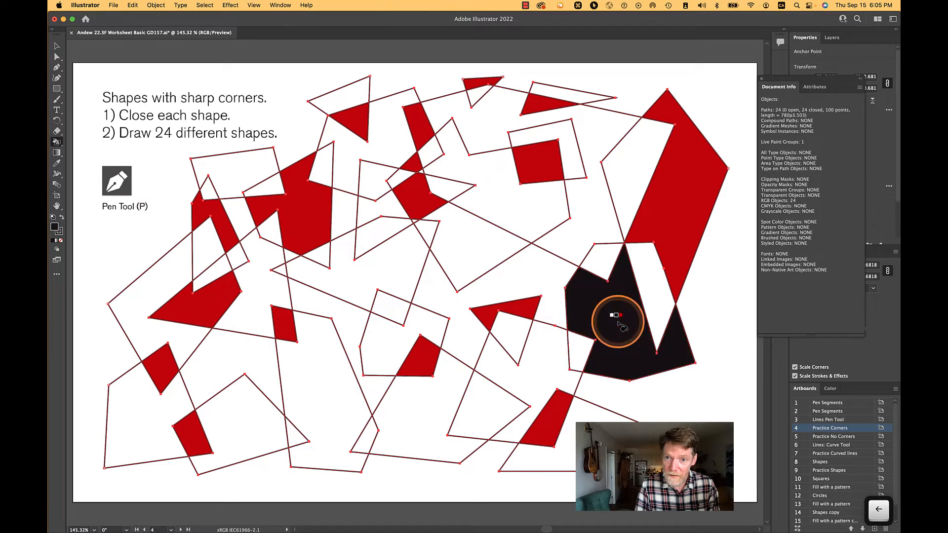
key(Left)
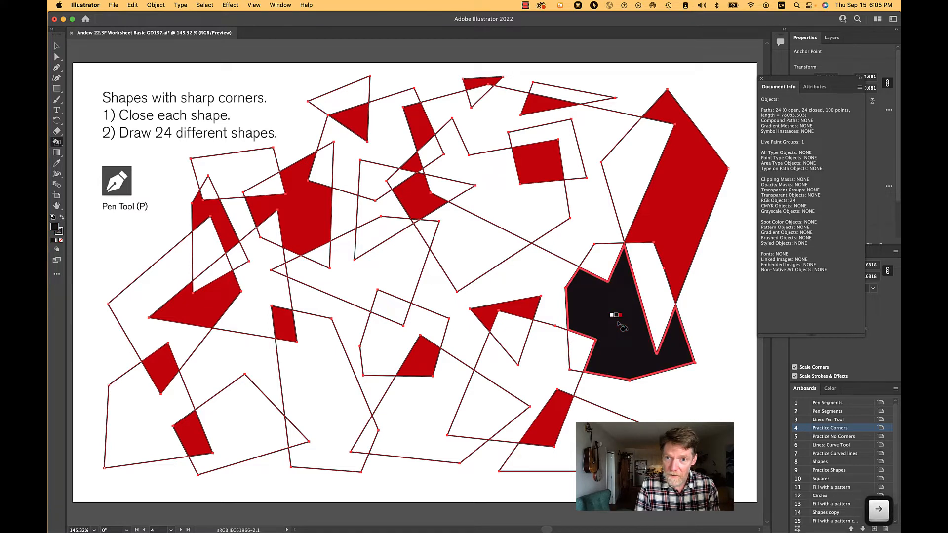
click(652, 296)
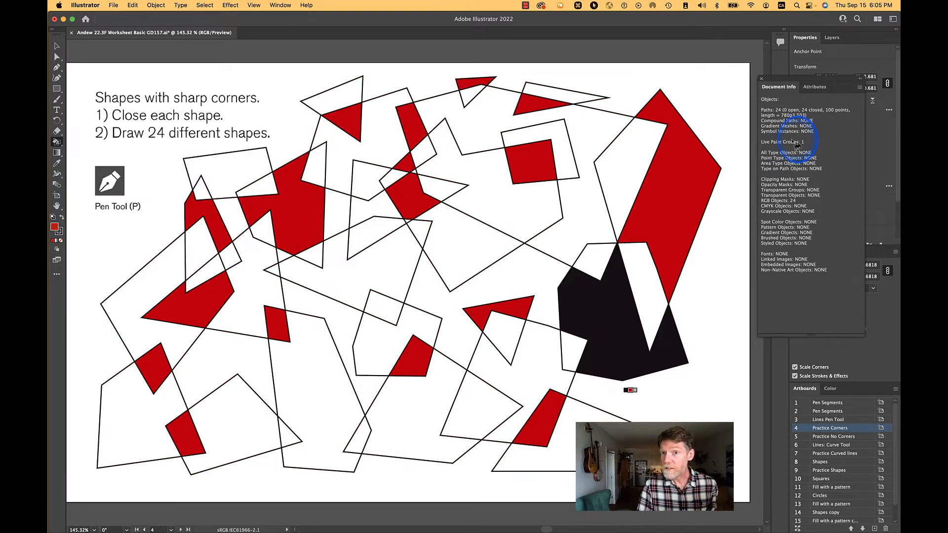
Step: Close the Document Info panel
drag(629, 395, 268, 367)
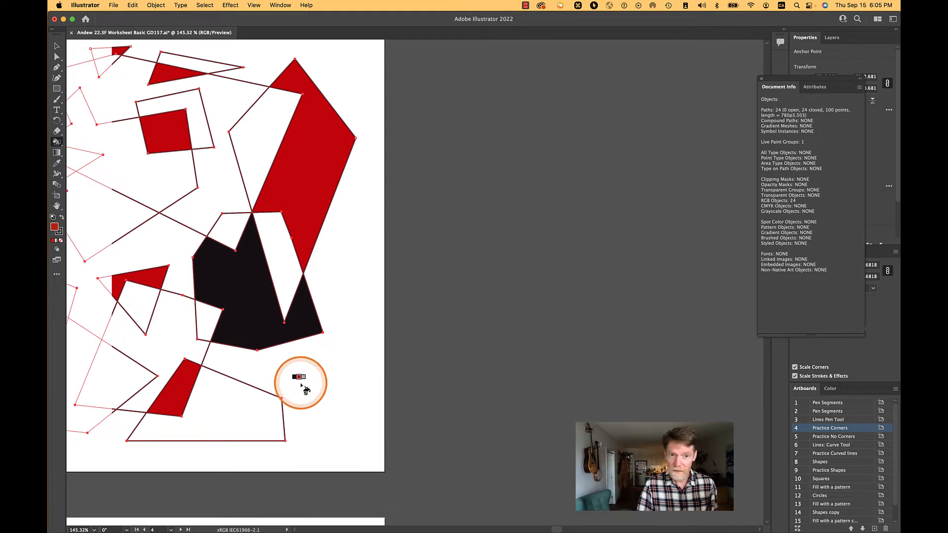
drag(303, 383, 785, 400)
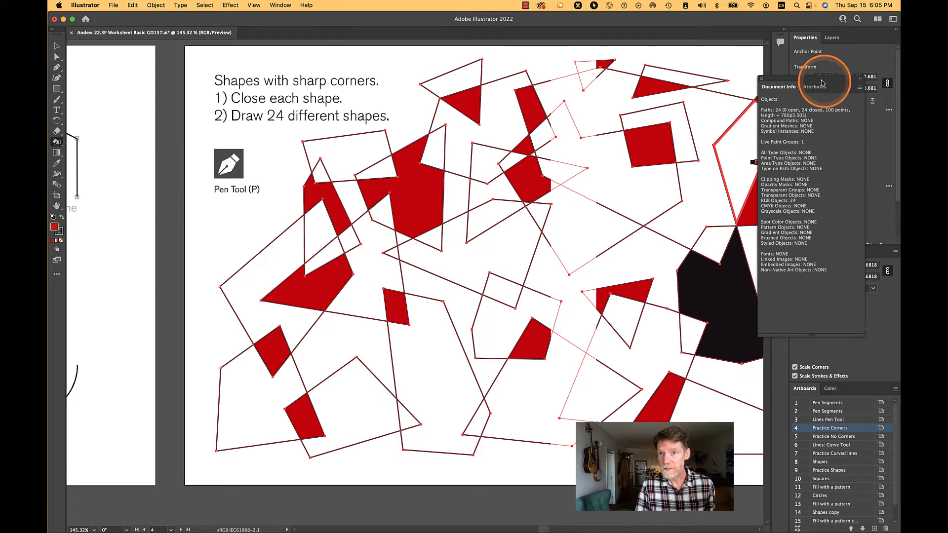
click(762, 80)
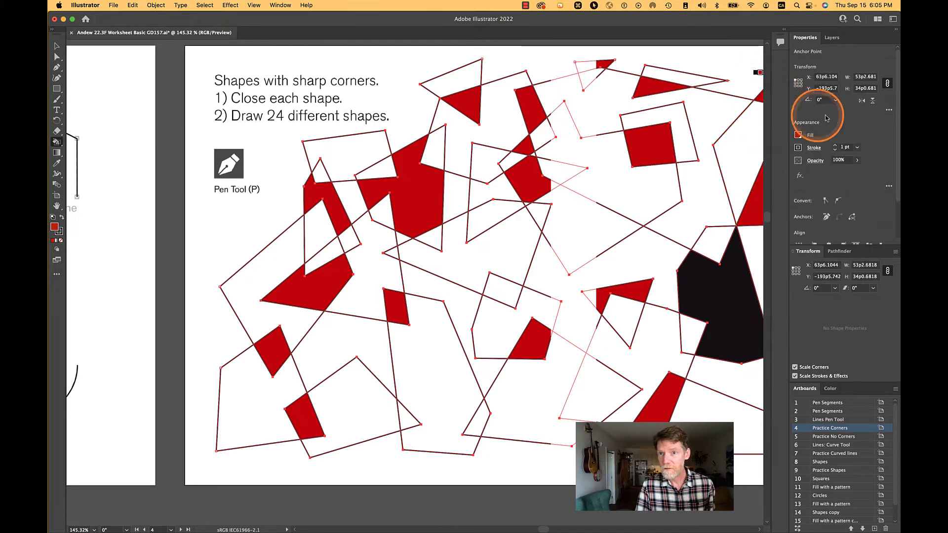
Step: Set the Live Paint fill to None and clear the two red faces inside the narrow triangular shape below the Pen Tool label
click(798, 135)
scroll(751, 189, up, 1)
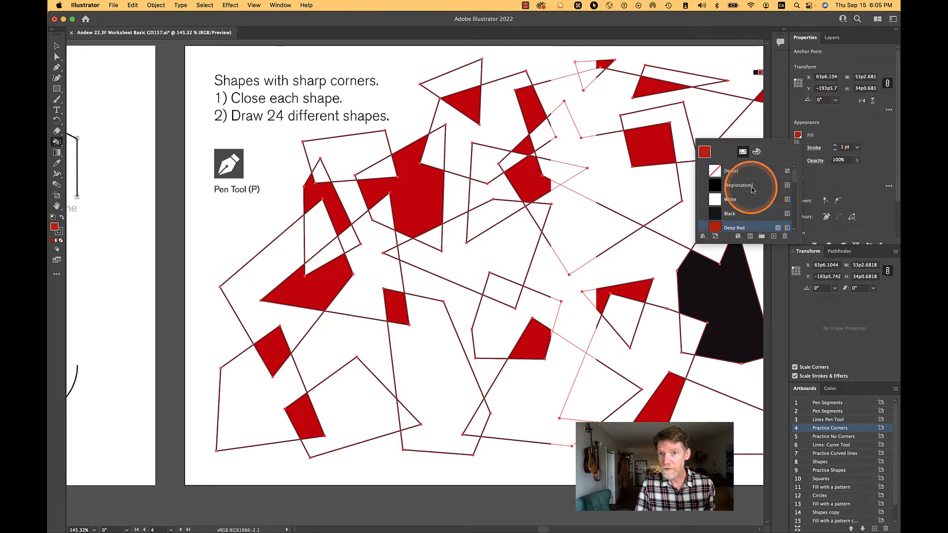
click(613, 149)
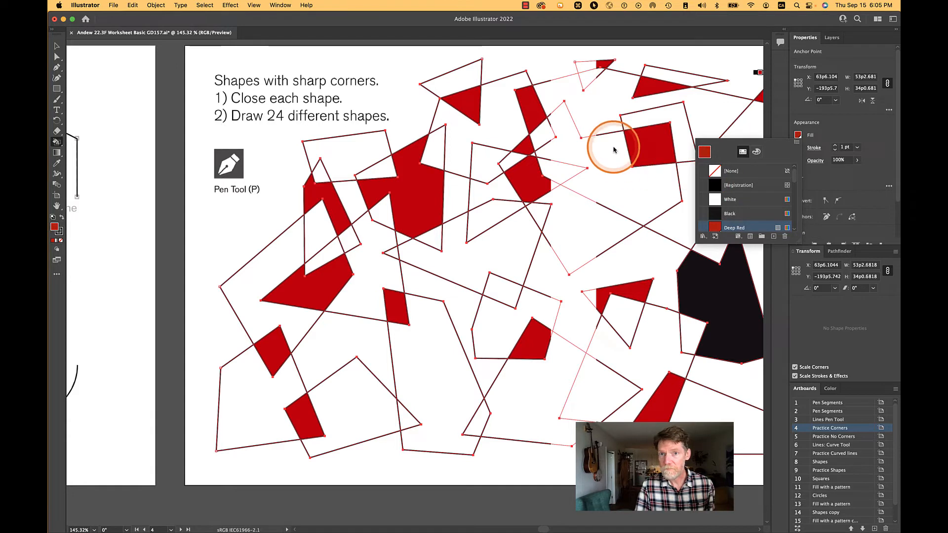
click(714, 173)
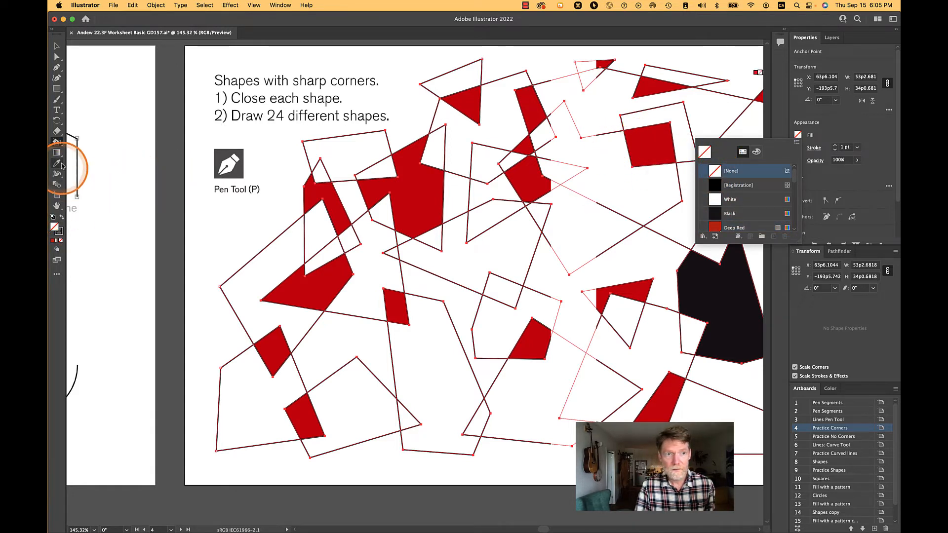
click(58, 143)
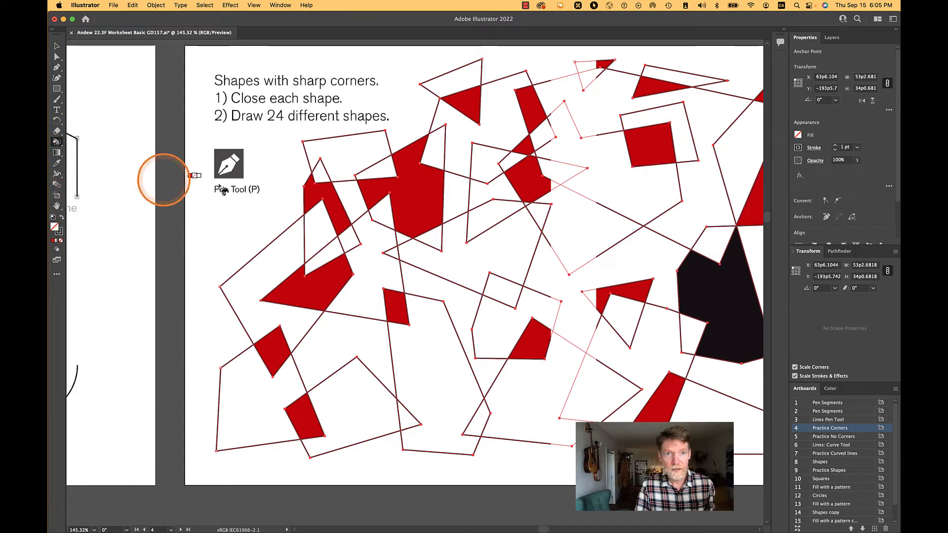
click(331, 203)
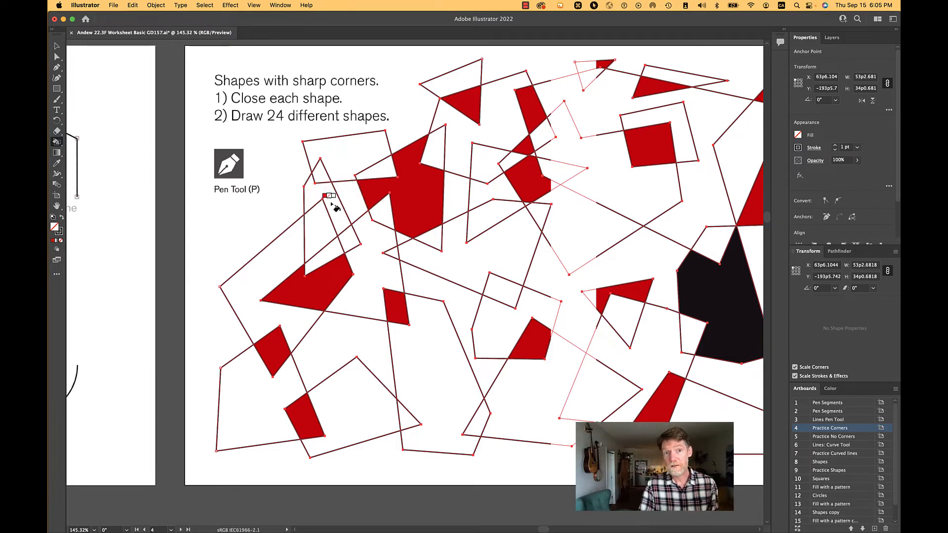
click(332, 203)
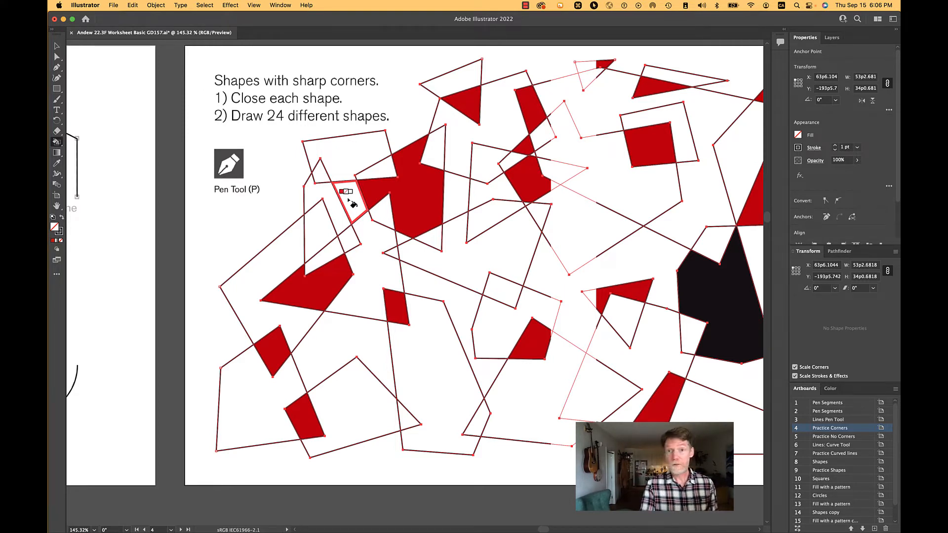
click(701, 427)
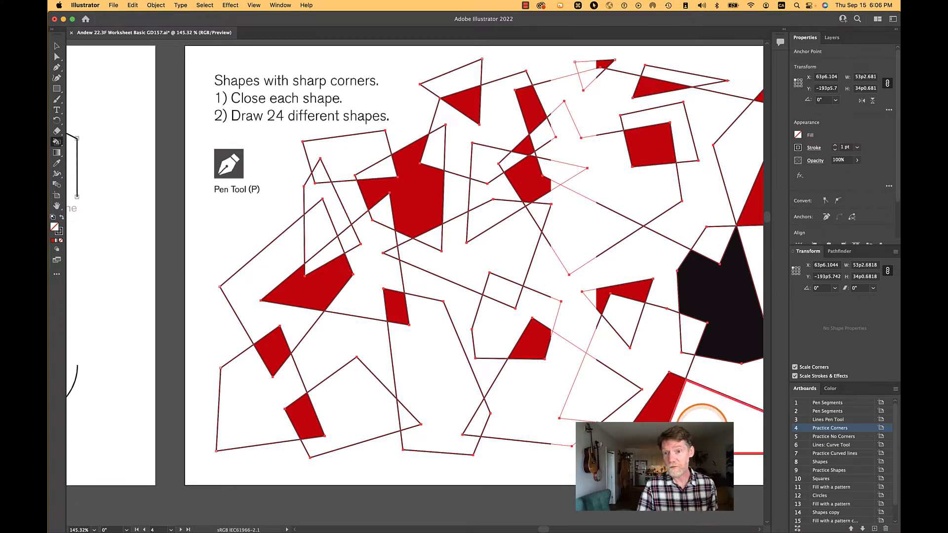
Step: Go to artboard 5, Practice No Corners
double_click(810, 437)
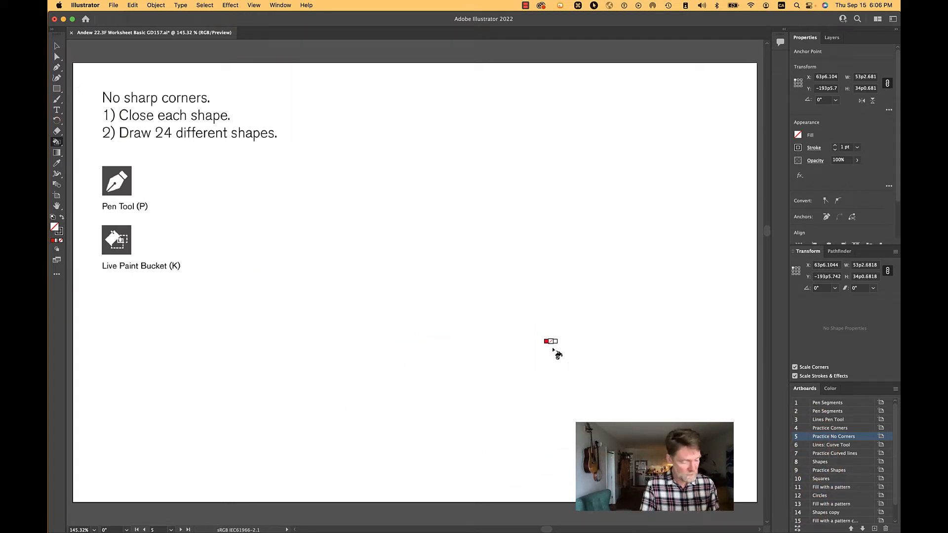
click(305, 222)
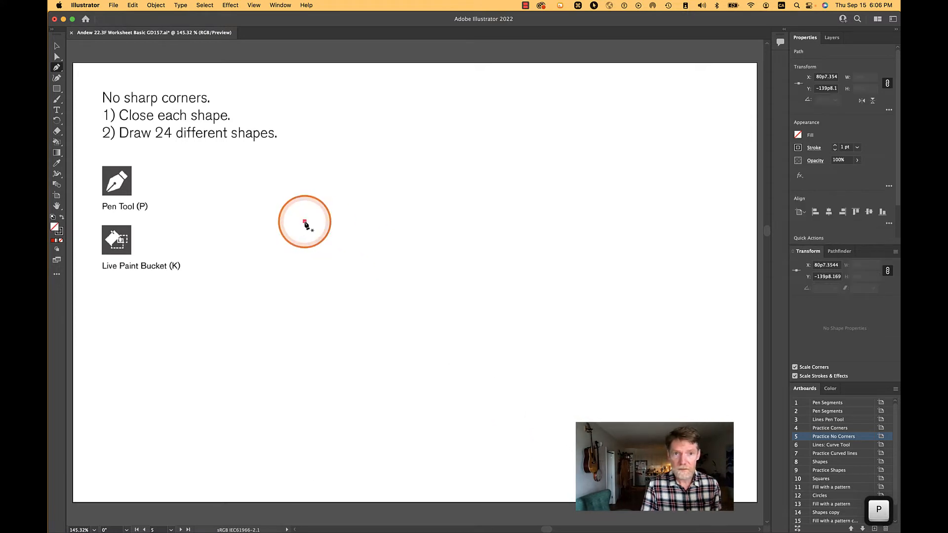
click(258, 289)
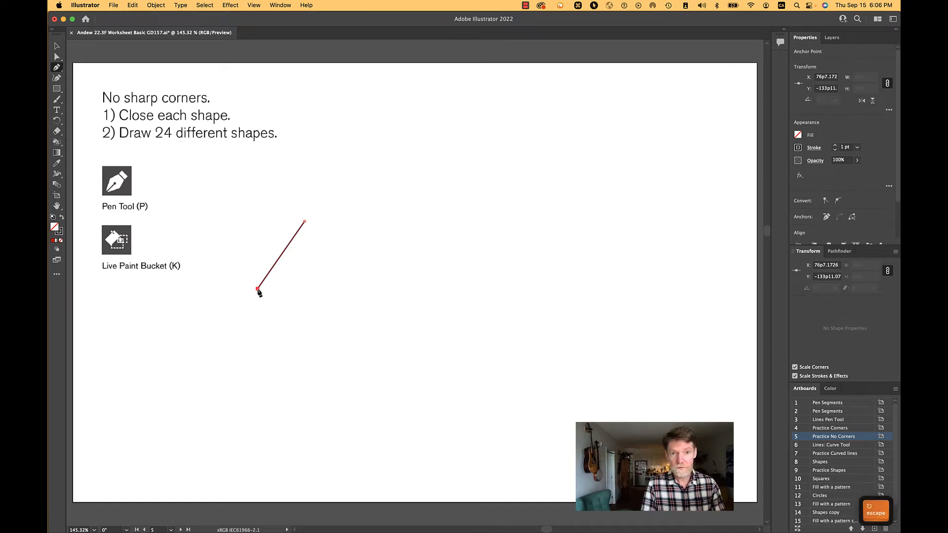
key(super+z)
key(super+z)
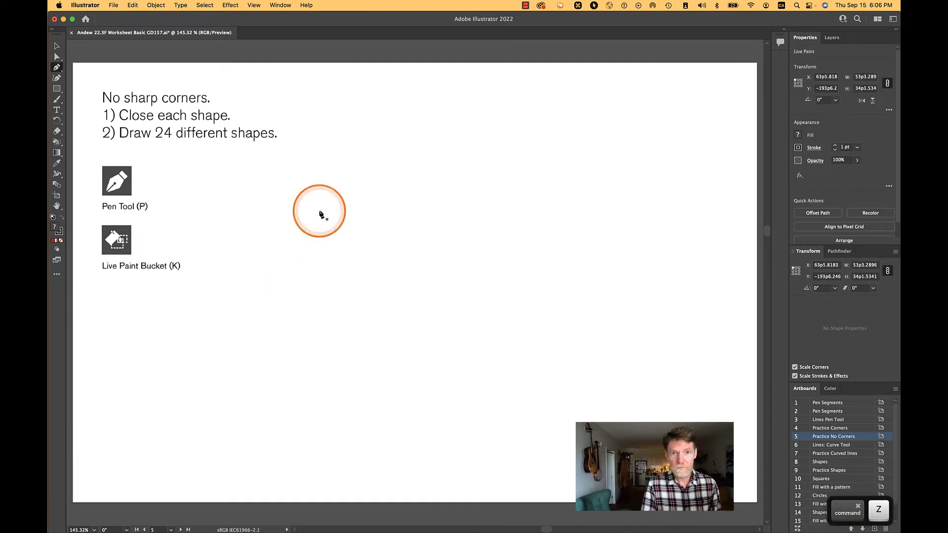
Step: Draw a closed rounded shape from four smooth anchor points with the Pen tool beside the Live Paint Bucket label
drag(320, 210, 286, 210)
drag(266, 246, 267, 278)
drag(323, 302, 364, 319)
drag(393, 253, 392, 223)
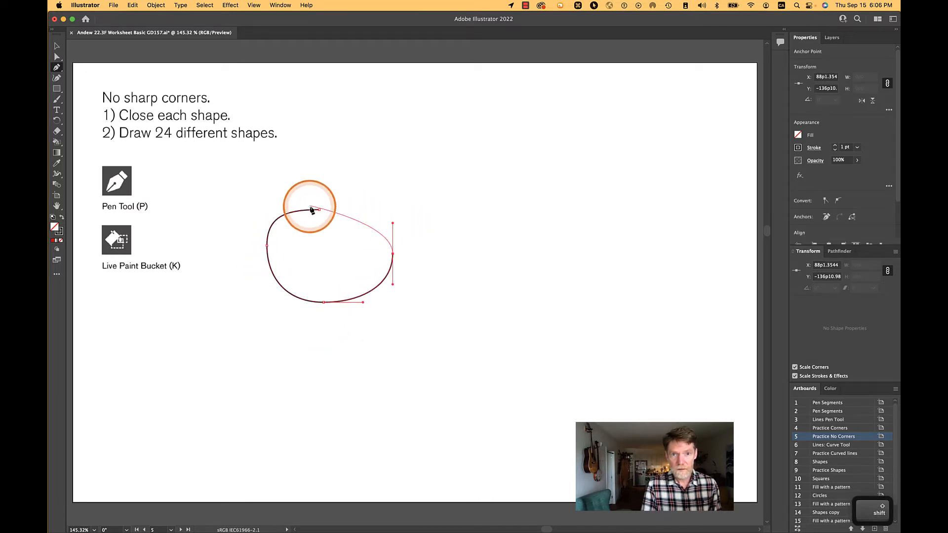
drag(320, 211, 298, 211)
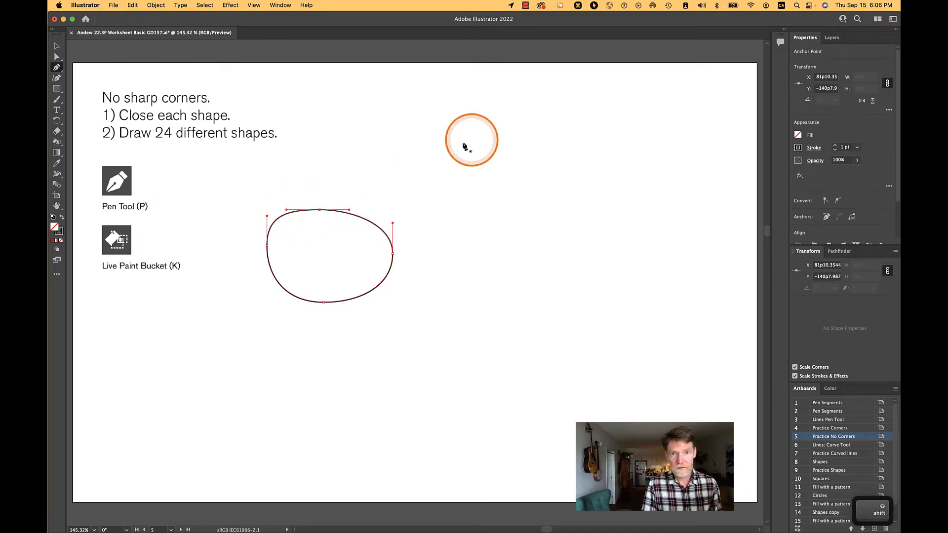
Step: Draw a second closed shape of smooth curves with the Pen tool, larger and overlapping the right part of the first shape
drag(438, 151, 355, 216)
drag(346, 258, 374, 279)
drag(419, 335, 507, 257)
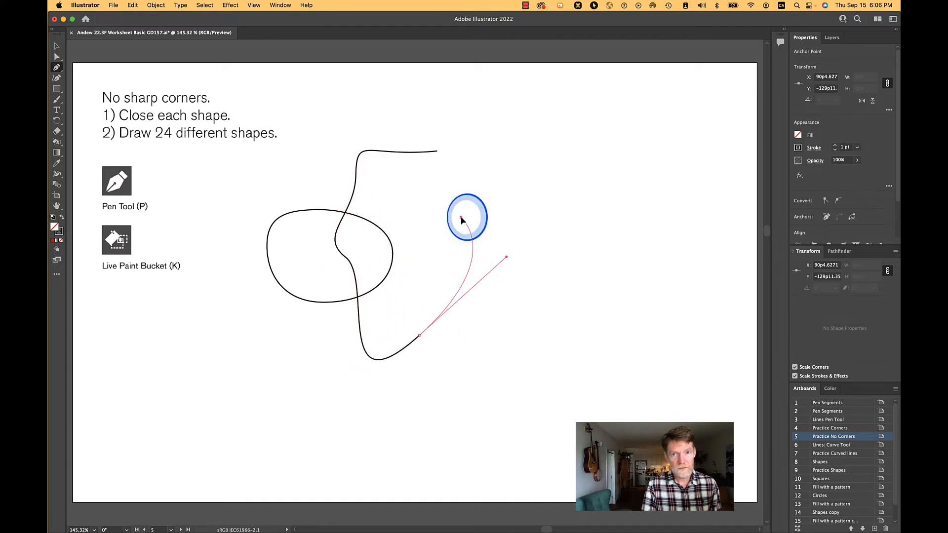
drag(456, 204, 459, 198)
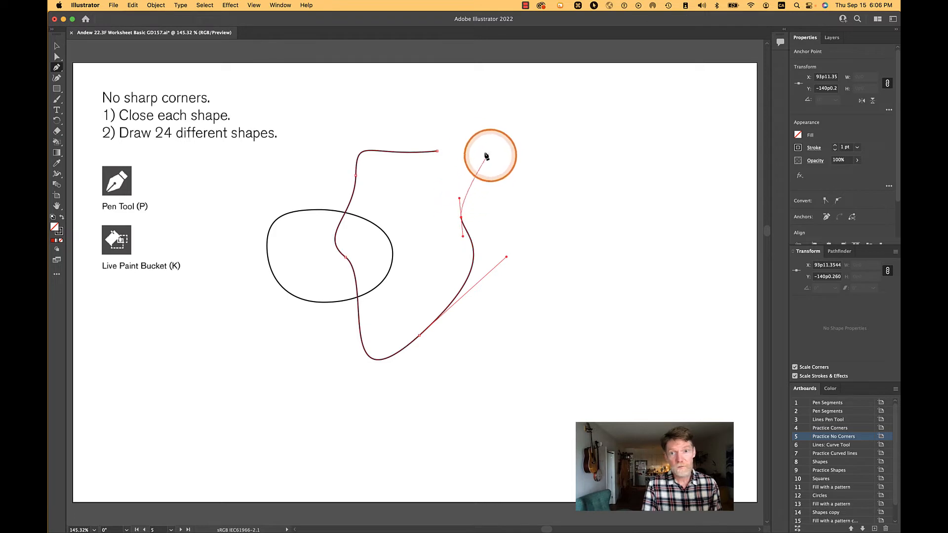
mouse_move(437, 152)
mouse_down()
mouse_move(415, 146)
mouse_move(423, 155)
mouse_up()
Step: Draw a closed pear-like shape from five smooth anchor points with the Pen tool, overlapping the lower right side of the tall second shape
click(530, 221)
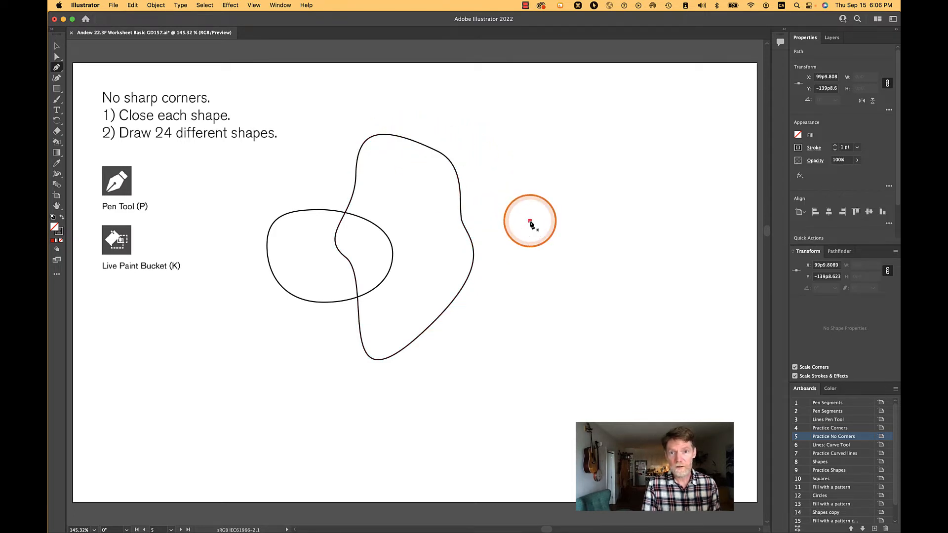
key(super+z)
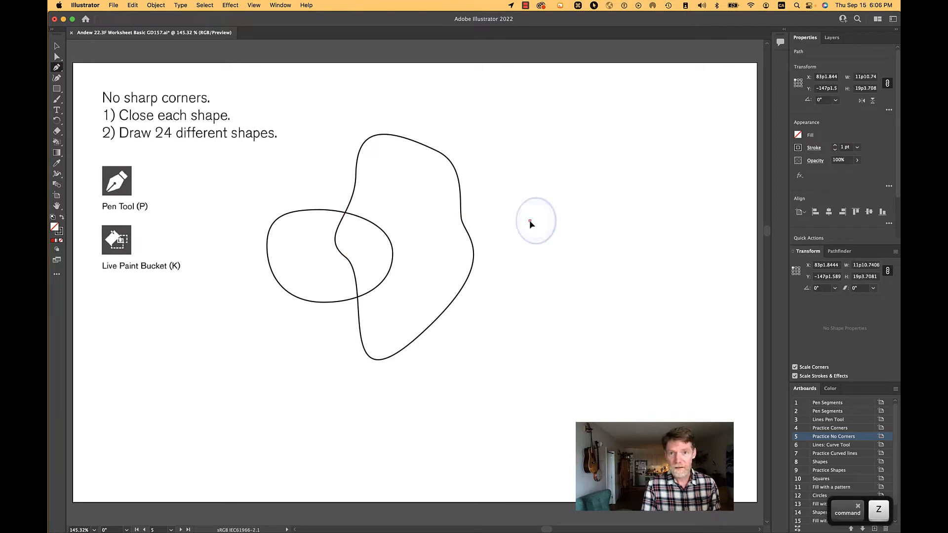
drag(439, 245, 420, 290)
drag(444, 397, 484, 424)
drag(558, 391, 595, 354)
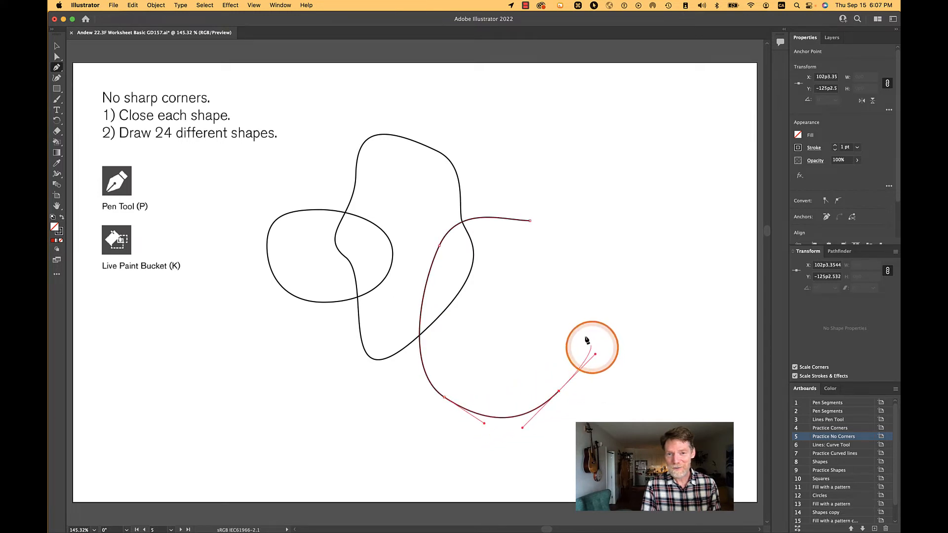
drag(501, 261, 530, 203)
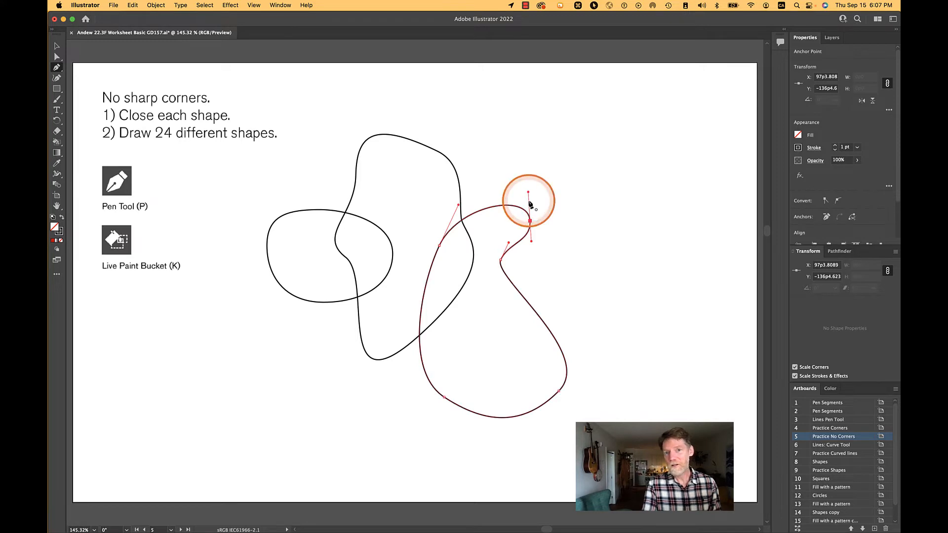
Step: Draw a closed, irregular smooth shape with the Pen tool, overlapping the lower right part of the pear-like shape
drag(575, 275, 546, 290)
drag(495, 356, 542, 423)
click(657, 363)
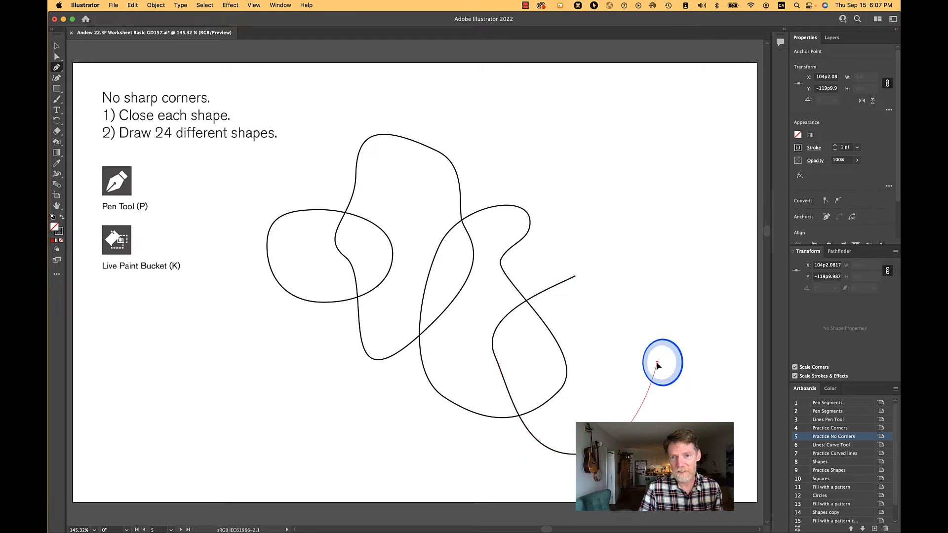
click(619, 328)
drag(618, 292, 631, 255)
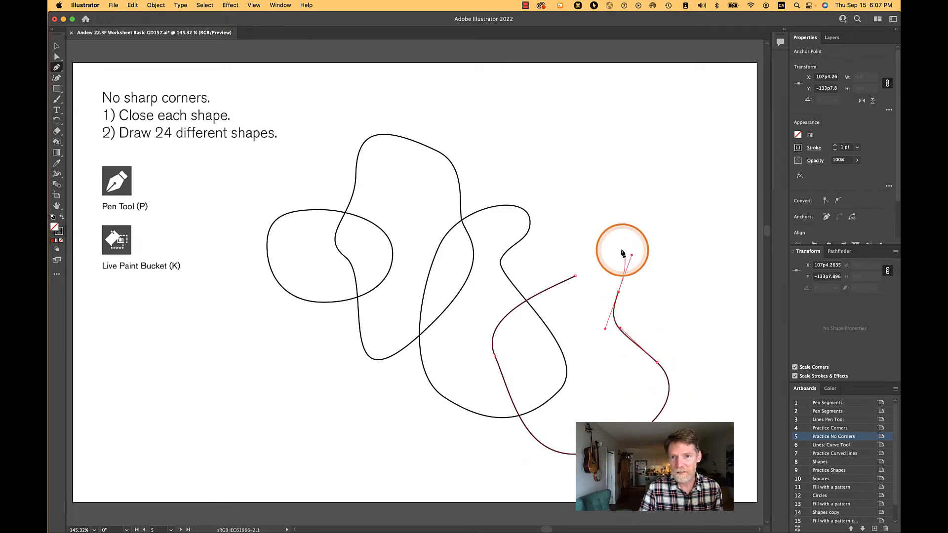
drag(567, 275, 556, 276)
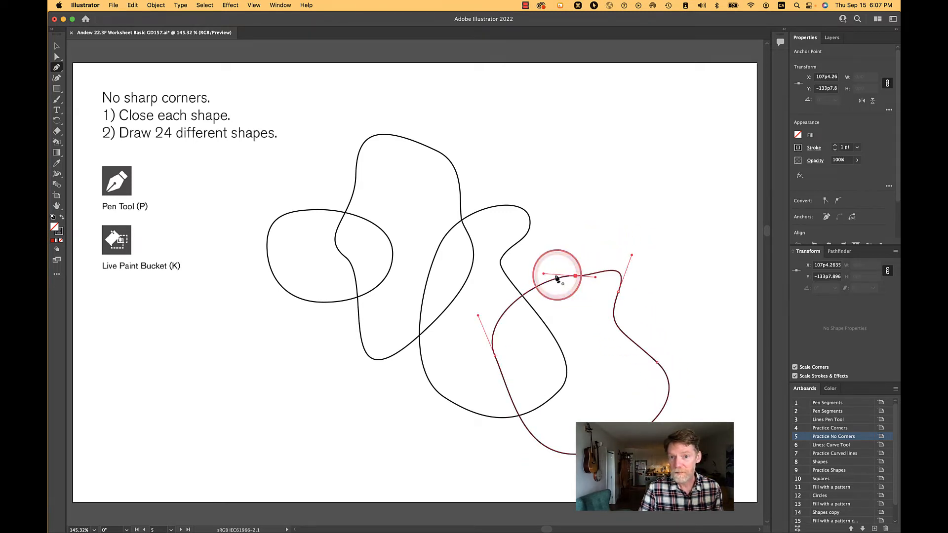
Step: Draw a large closed oval shape from three smooth anchor points with the Pen tool, over the upper right part of the newest irregular shape
drag(578, 217, 568, 247)
drag(569, 283, 570, 284)
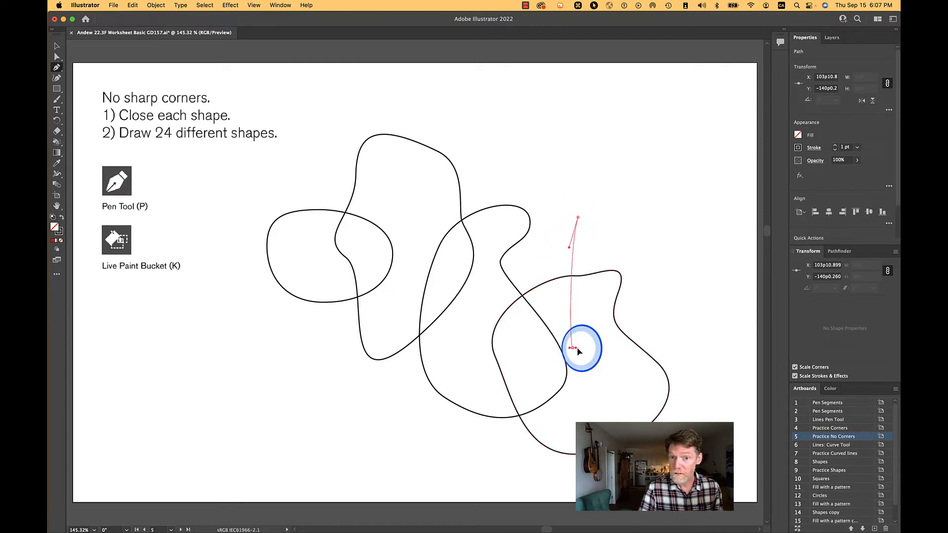
drag(572, 348, 626, 369)
drag(714, 315, 707, 245)
drag(577, 217, 550, 231)
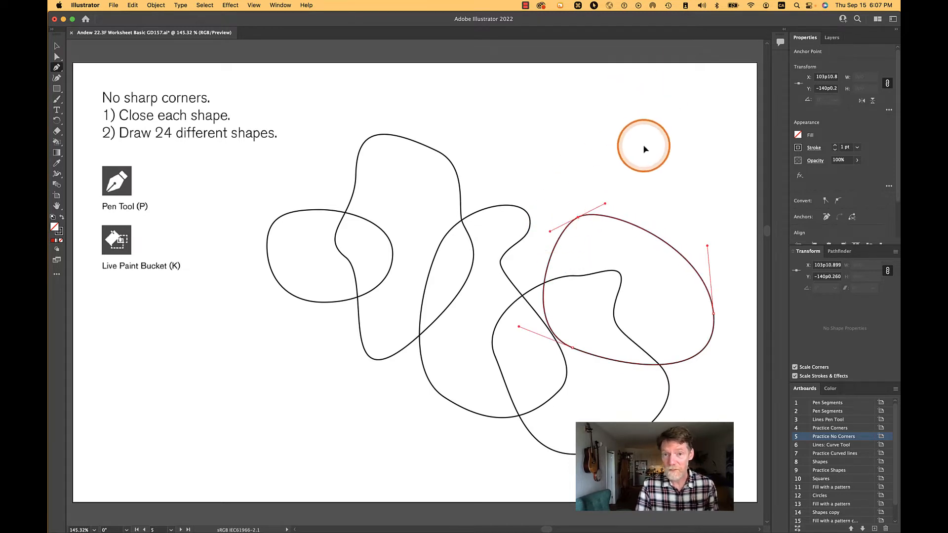
Step: Draw a closed rounded shape from three anchor points with the Pen tool, overlapping the upper right edge of the large oval
drag(643, 146, 619, 203)
drag(621, 256, 651, 272)
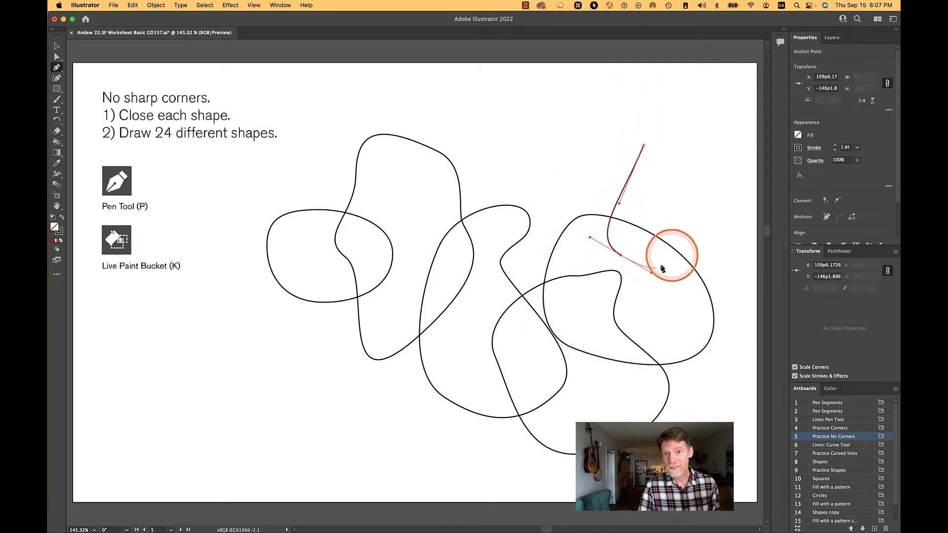
drag(722, 181, 622, 147)
click(643, 145)
Step: Draw a closed bean-like shape from four smooth anchor points with the Pen tool, overlapping the tops of the tall and pear-like shapes
drag(510, 122, 463, 133)
drag(415, 179, 422, 216)
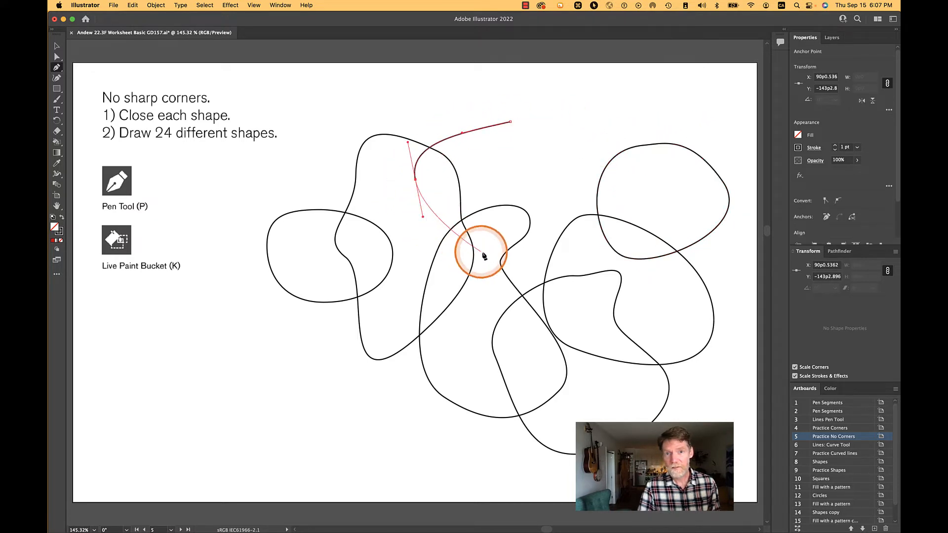
drag(499, 232, 551, 220)
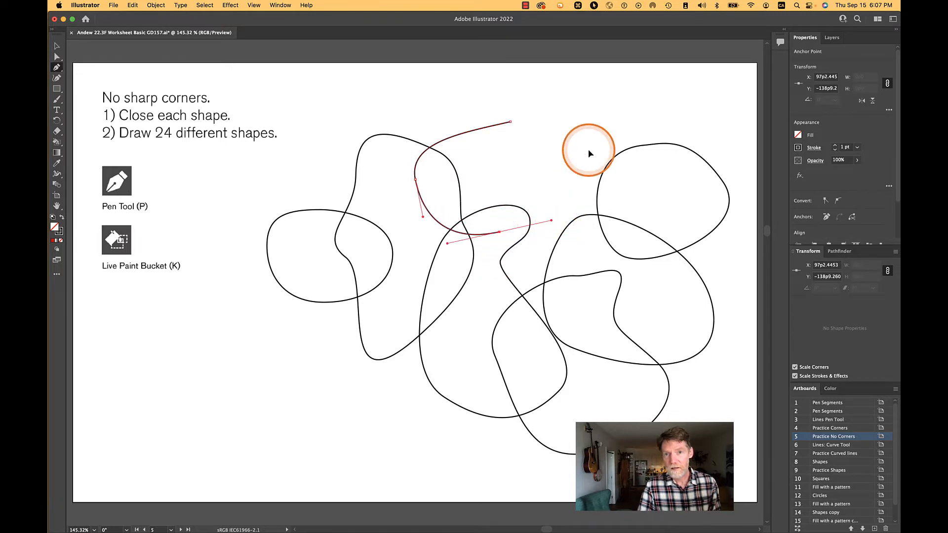
drag(588, 151, 584, 111)
drag(510, 122, 467, 99)
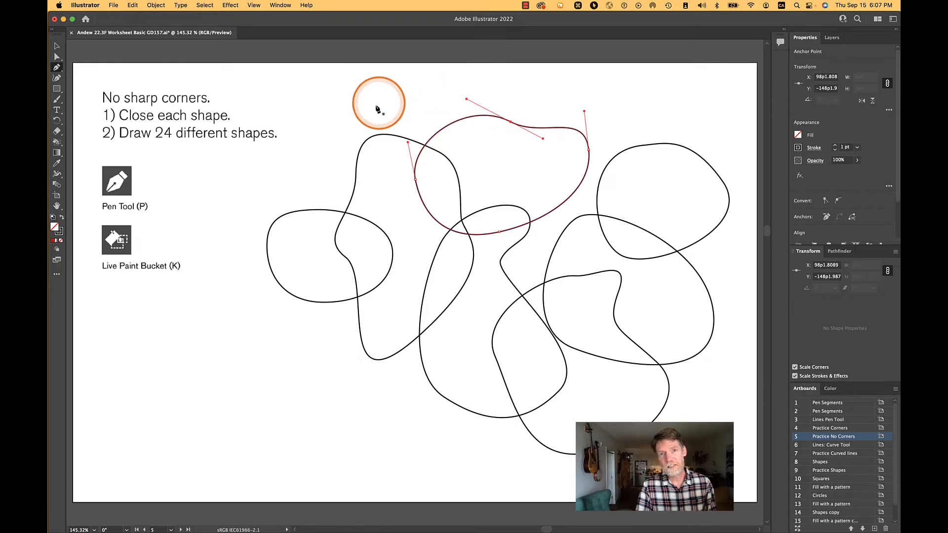
Step: Draw a closed curvy shape from five smooth anchor points with the Pen tool, overlapping the lower half of the first rounded shape
drag(231, 347, 232, 296)
drag(308, 251, 342, 259)
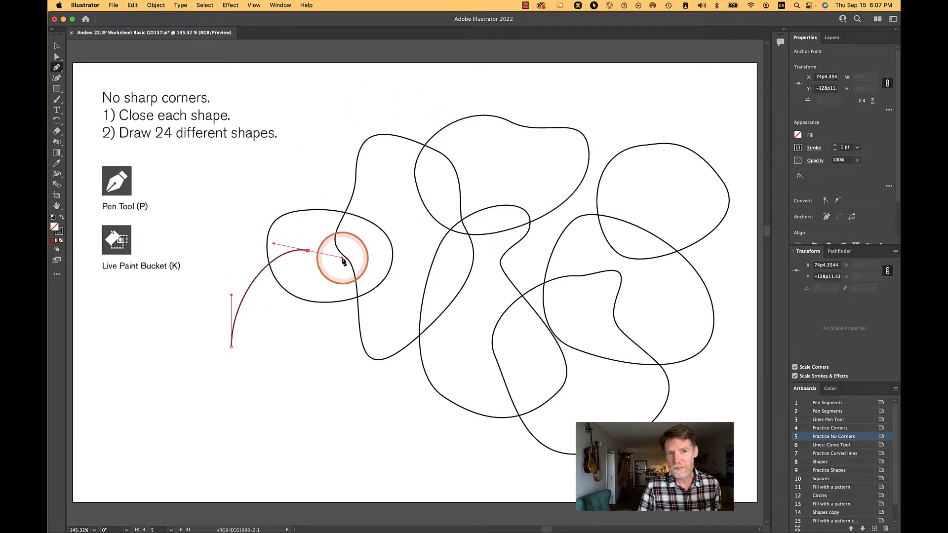
drag(388, 319, 388, 366)
drag(392, 428, 337, 440)
drag(303, 364, 215, 330)
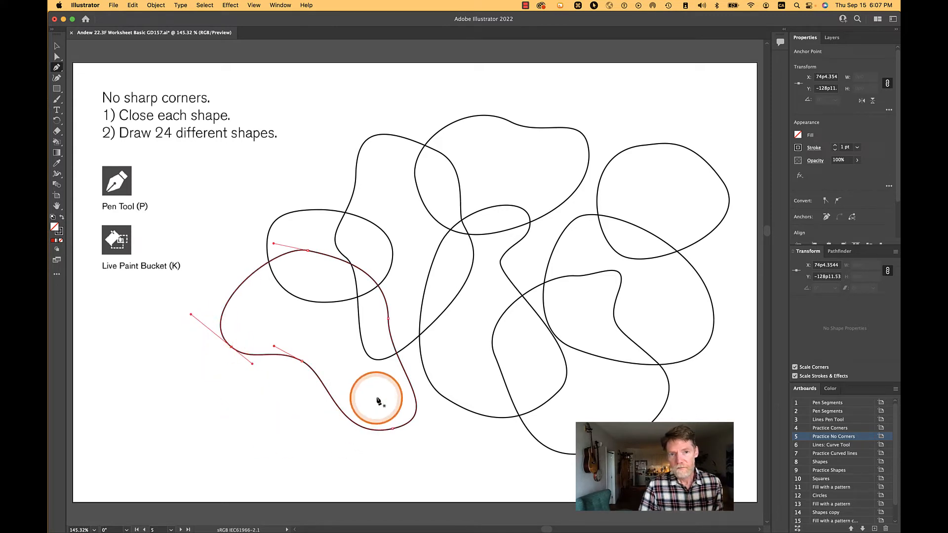
Step: Draw a closed smooth shape from four anchor points with the Pen tool, overlapping the bottom lobe of the five-point curvy shape
drag(373, 384, 347, 385)
drag(301, 406, 290, 434)
drag(334, 473, 375, 473)
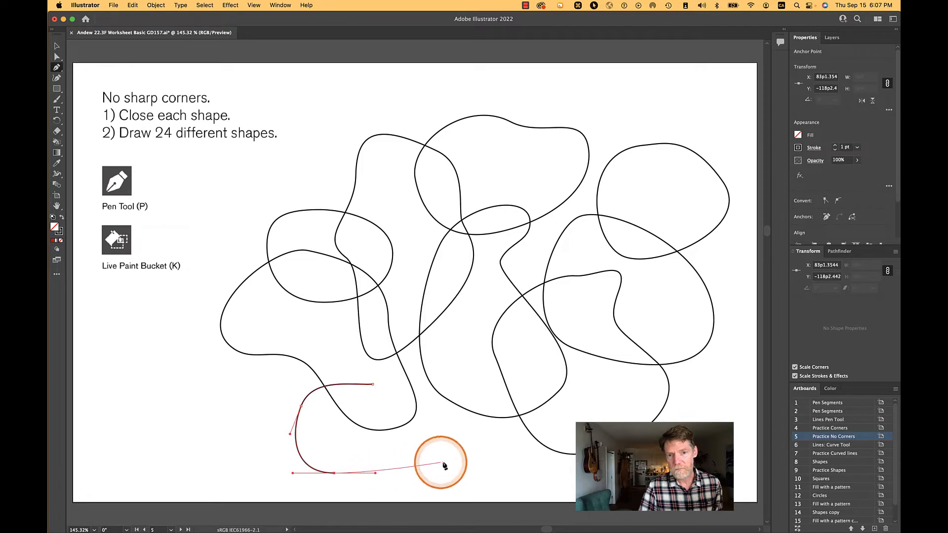
drag(447, 461, 446, 426)
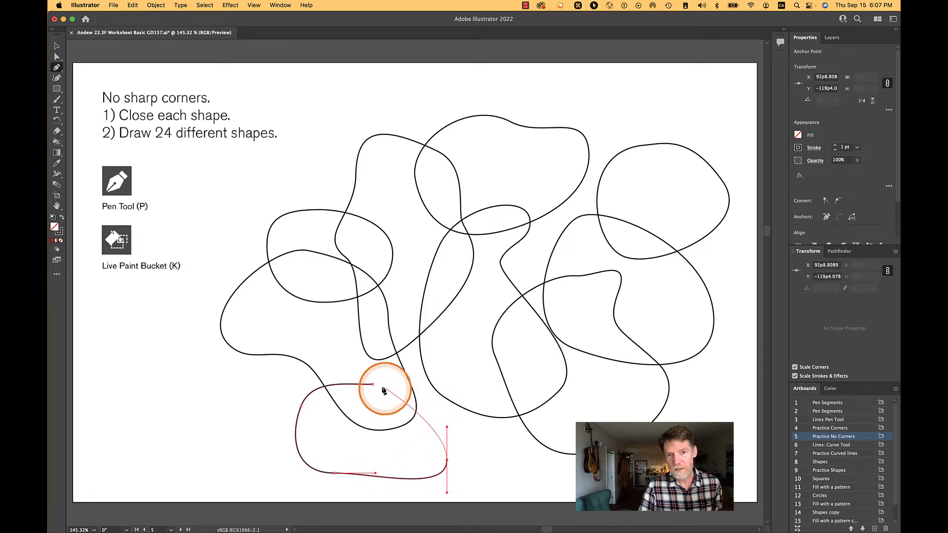
drag(372, 384, 353, 368)
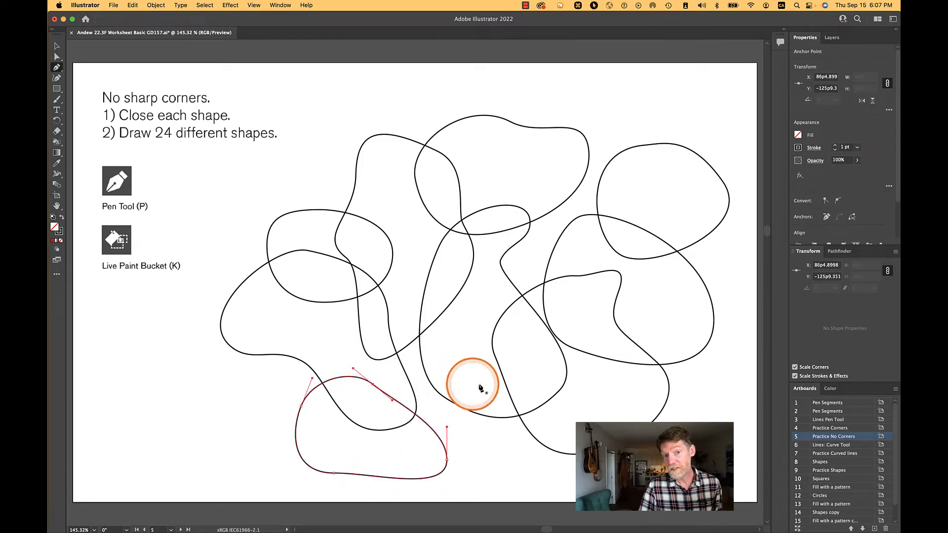
Step: Draw a closed rounded shape from three smooth anchor points with the Pen tool, overlapping the bottom of the pear-like shape
drag(483, 382, 508, 377)
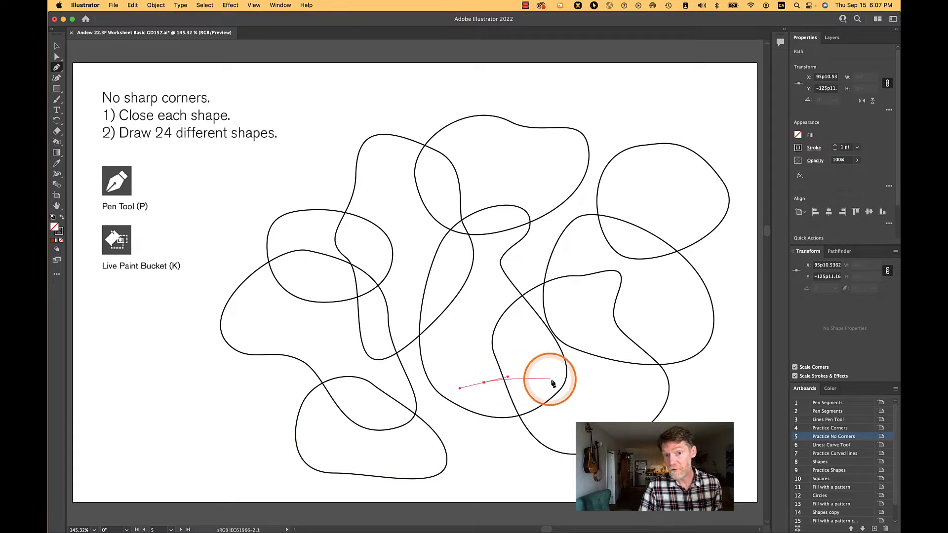
drag(593, 394, 607, 414)
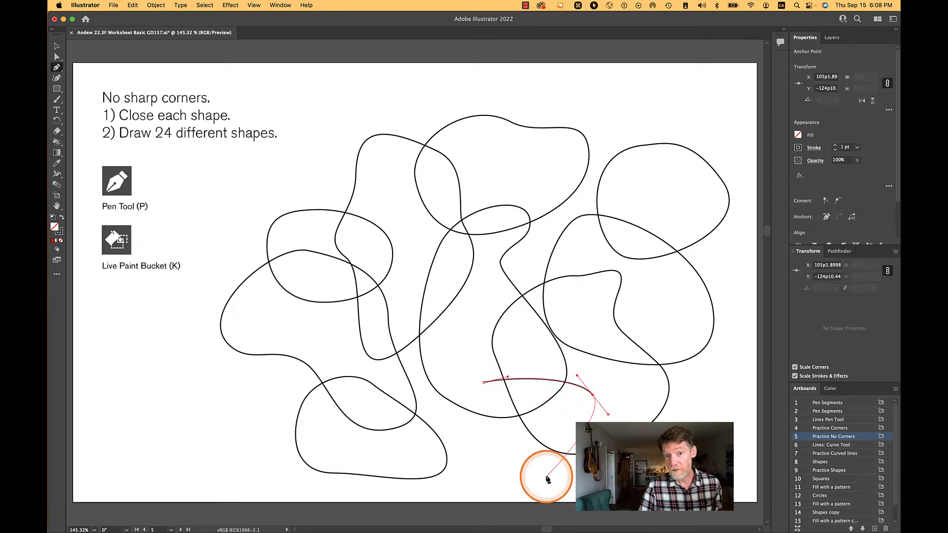
drag(543, 471, 495, 466)
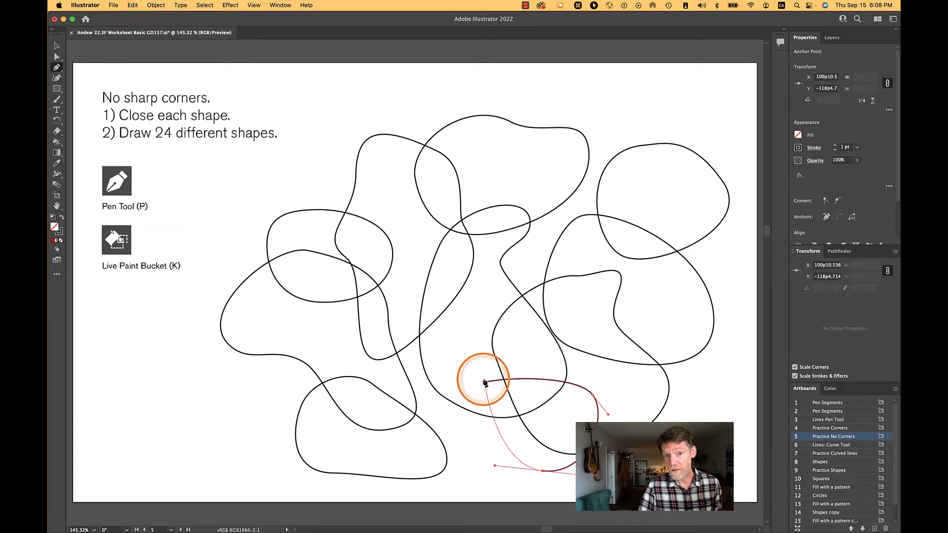
drag(483, 383, 487, 357)
Step: Draw a closed smooth shape with the Pen tool, overlapping the lower right part of the large oval
drag(677, 287, 643, 302)
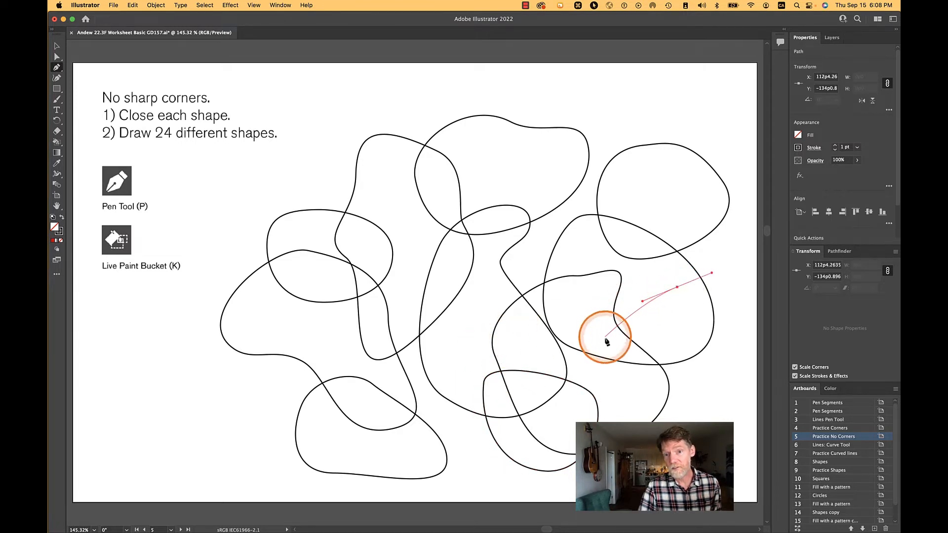
drag(605, 337, 619, 393)
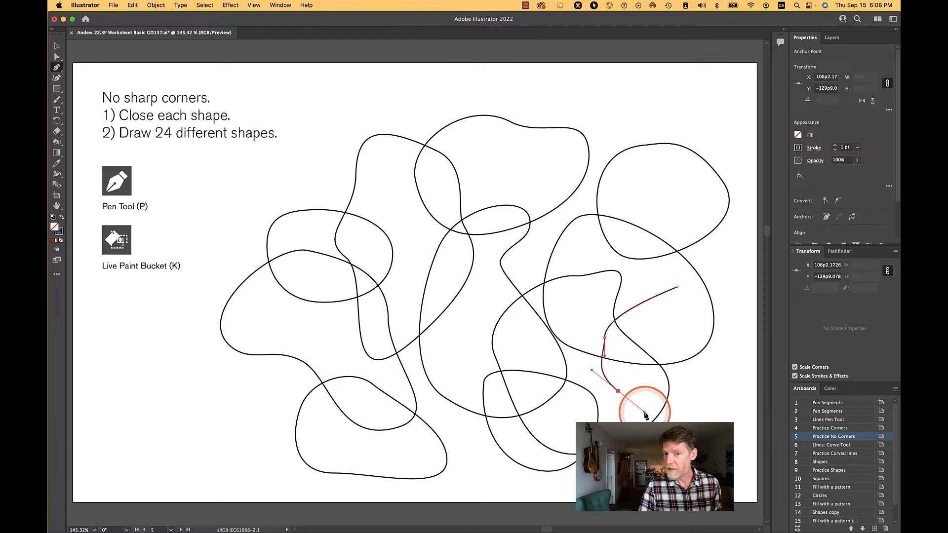
drag(738, 328, 656, 286)
Step: Draw a closed three-point smooth shape with the Pen tool, overlapping the top of the rounded shape in the artboard's upper right area
drag(647, 104, 628, 131)
drag(645, 193, 685, 197)
drag(729, 130, 733, 93)
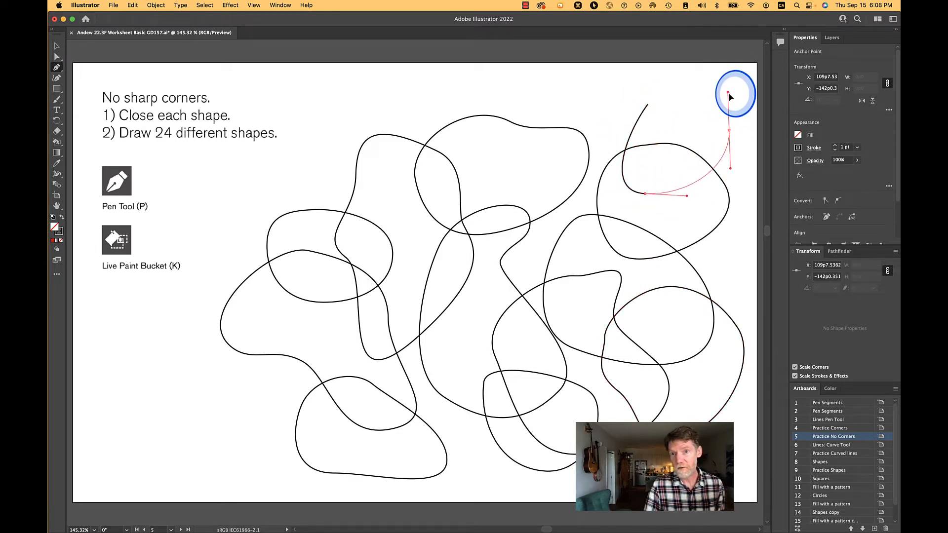
drag(647, 105, 614, 104)
Step: Draw a closed rounded shape from four smooth anchor points with the Pen tool, overlapping the top right of the bean-like shape
drag(533, 92, 505, 111)
drag(487, 141, 492, 173)
drag(560, 181, 603, 177)
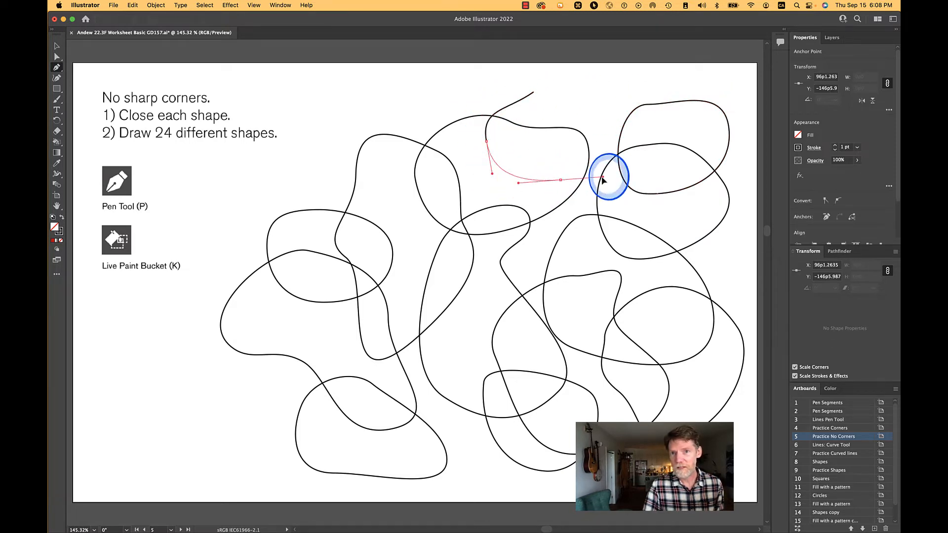
drag(623, 111, 607, 85)
click(591, 86)
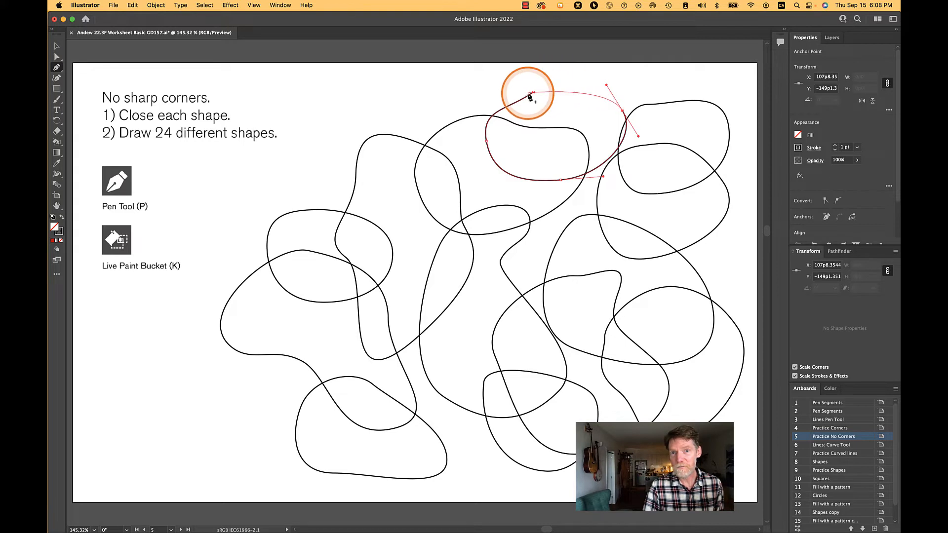
drag(533, 92, 507, 93)
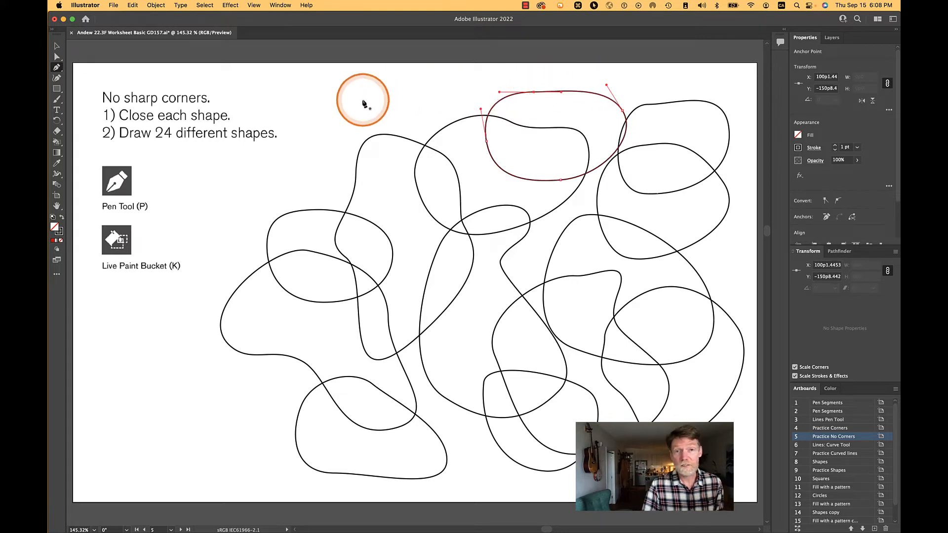
Step: Draw a closed smooth shape with the Pen tool, overlapping the top of the tall second shape and reaching into the bean-like shape
drag(364, 96, 349, 100)
drag(318, 144, 320, 176)
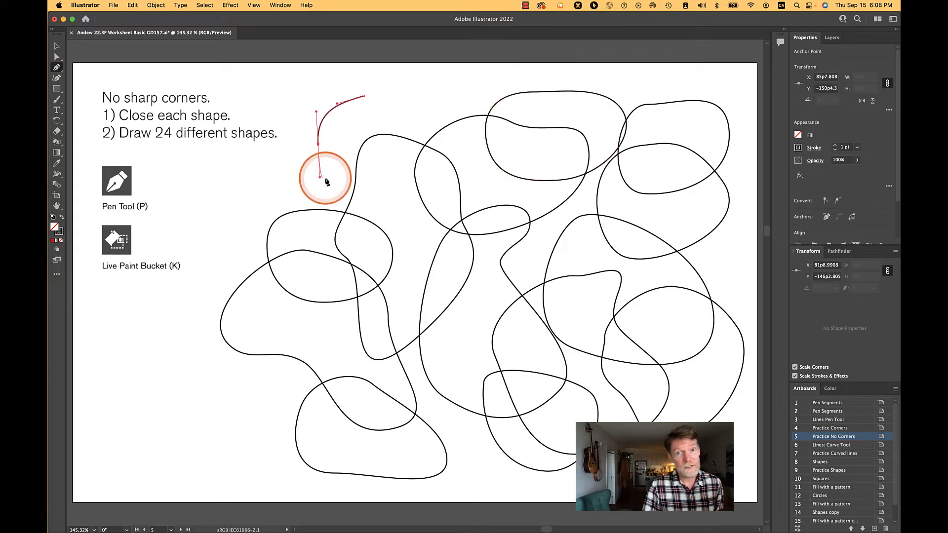
drag(398, 195, 420, 190)
drag(463, 143, 464, 126)
click(393, 122)
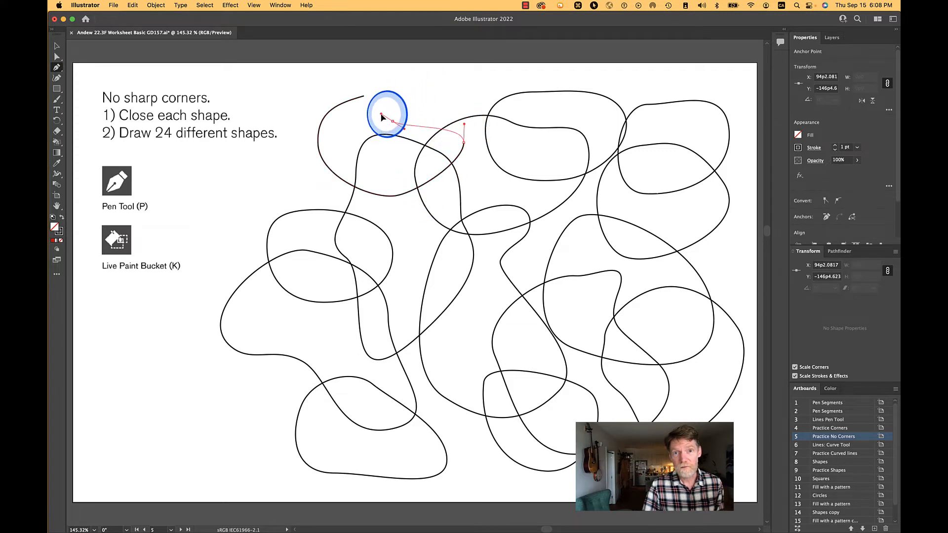
drag(381, 116, 344, 93)
Step: Draw a small closed curvy shape with the Pen tool, overlapping the top edge of the first rounded shape and the shape above it
drag(275, 183, 254, 202)
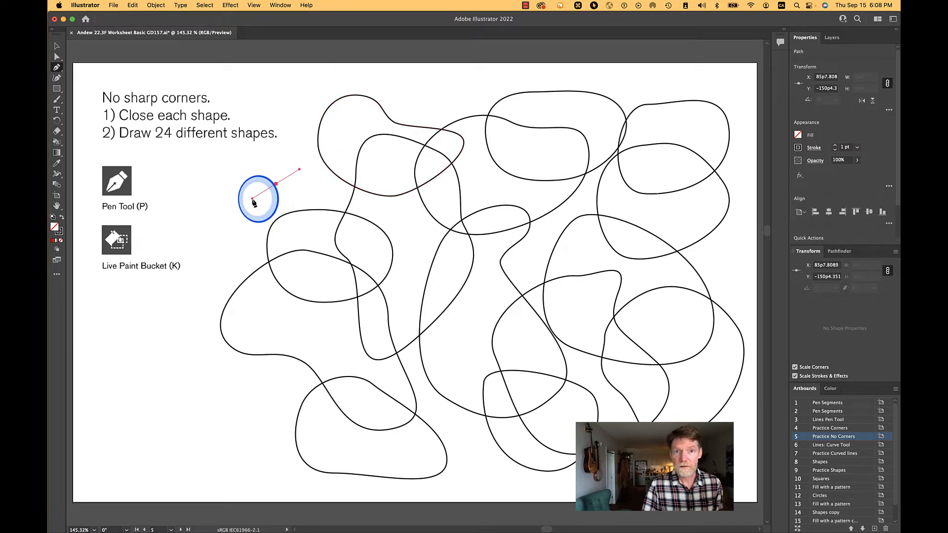
drag(291, 231, 321, 230)
click(378, 210)
drag(378, 169, 317, 144)
drag(300, 181, 264, 187)
Step: Draw a closed smooth shape from four anchor points with the Pen tool, overlapping the left lobe of the five-point curvy shape
drag(175, 360, 186, 327)
drag(262, 308, 285, 308)
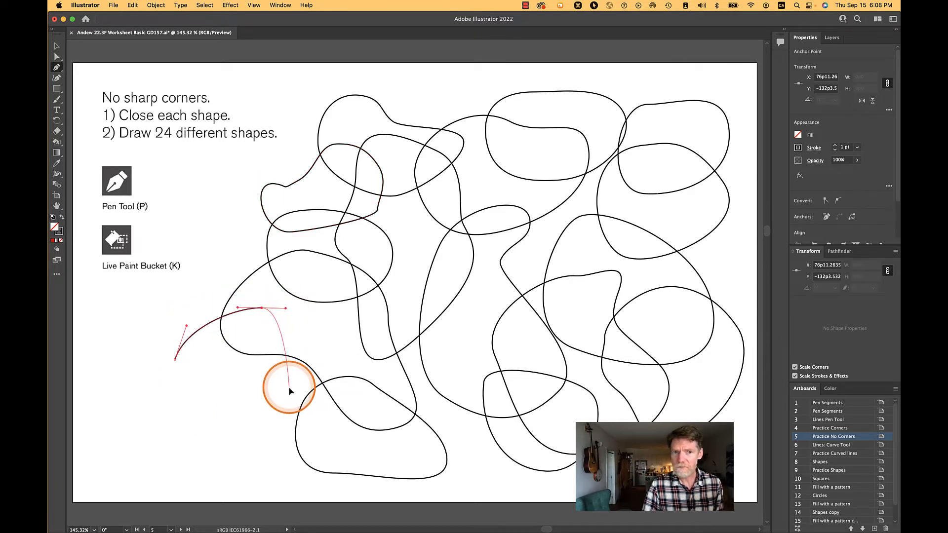
drag(289, 389, 154, 418)
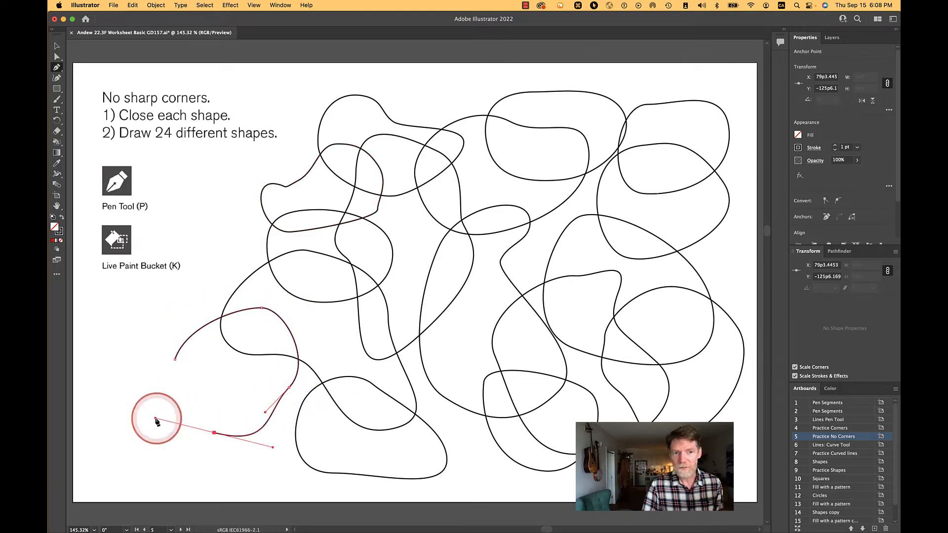
drag(175, 359, 162, 327)
Step: Draw a closed rounded shape from four smooth anchor points with the Pen tool in the artboard's lower left area, overlapping its neighbour
drag(127, 372, 228, 426)
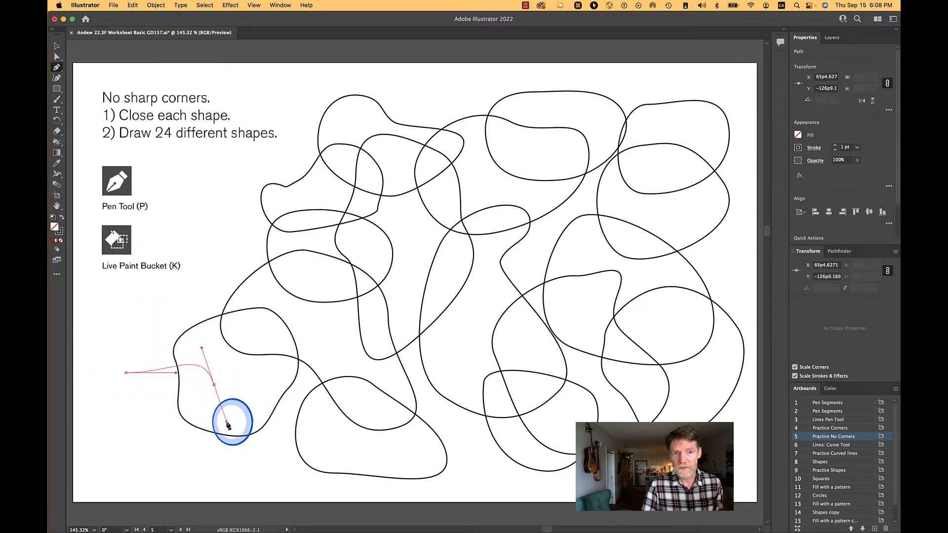
drag(204, 459, 168, 459)
drag(104, 433, 142, 355)
Step: Draw a closed smooth shape from five anchor points with the Pen tool along the artboard's lower left, overlapping the three neighbouring shapes
drag(247, 380, 270, 379)
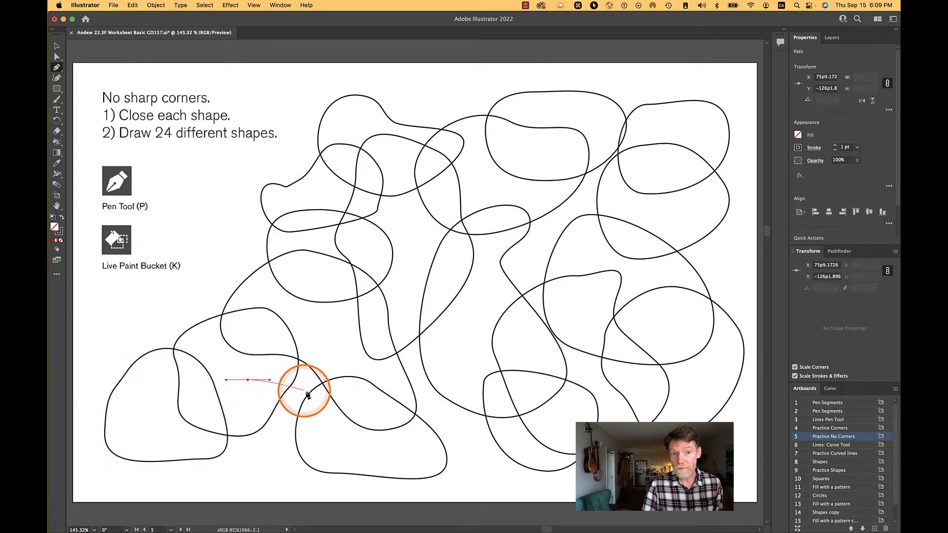
drag(324, 412, 324, 428)
click(275, 471)
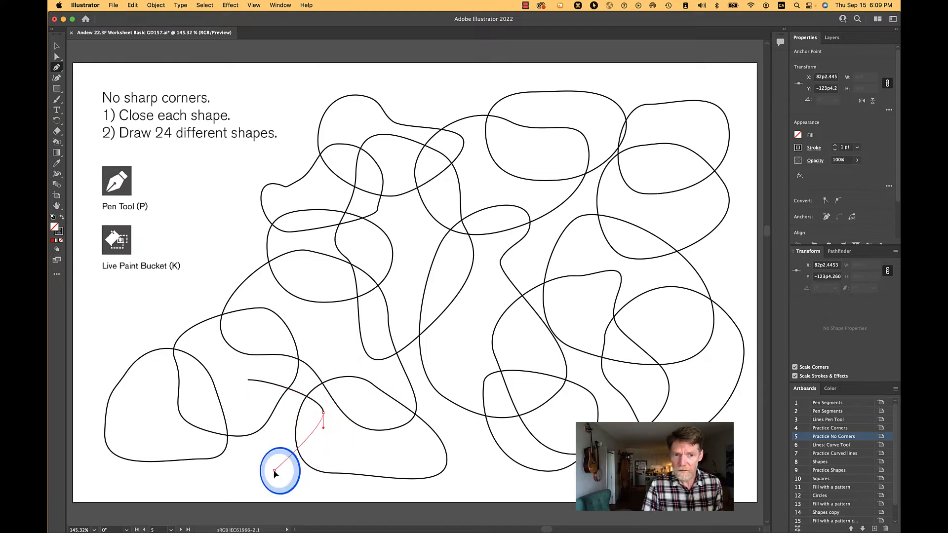
drag(275, 471, 244, 469)
drag(191, 438, 195, 449)
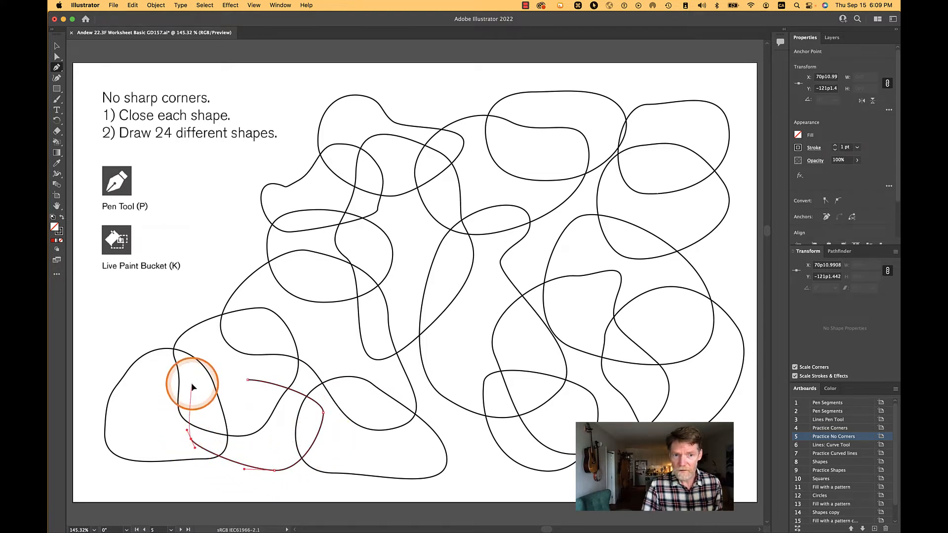
drag(193, 387, 250, 388)
Step: Draw a closed rounded shape from five smooth anchor points with the Pen tool below the Live Paint Bucket label, overlapping the shapes beneath it
click(231, 210)
drag(214, 243, 196, 275)
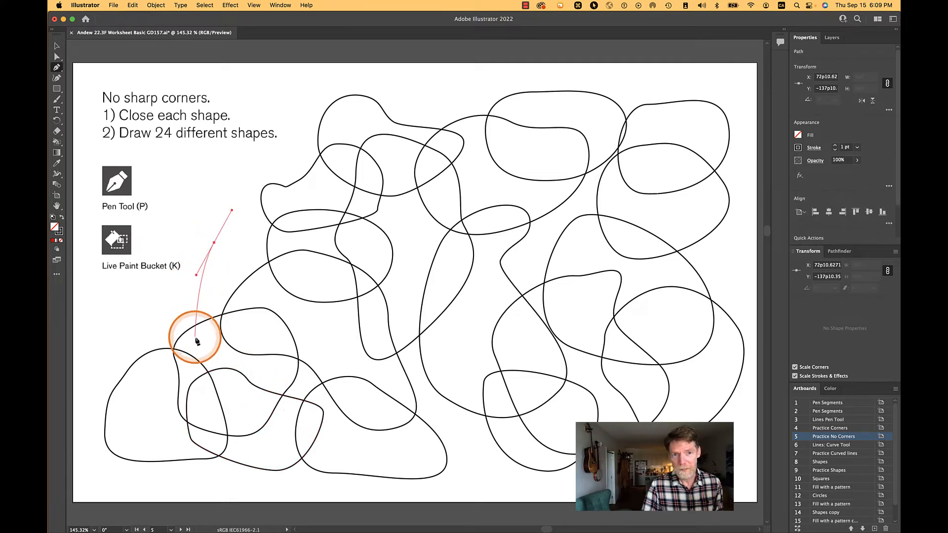
drag(197, 341, 278, 330)
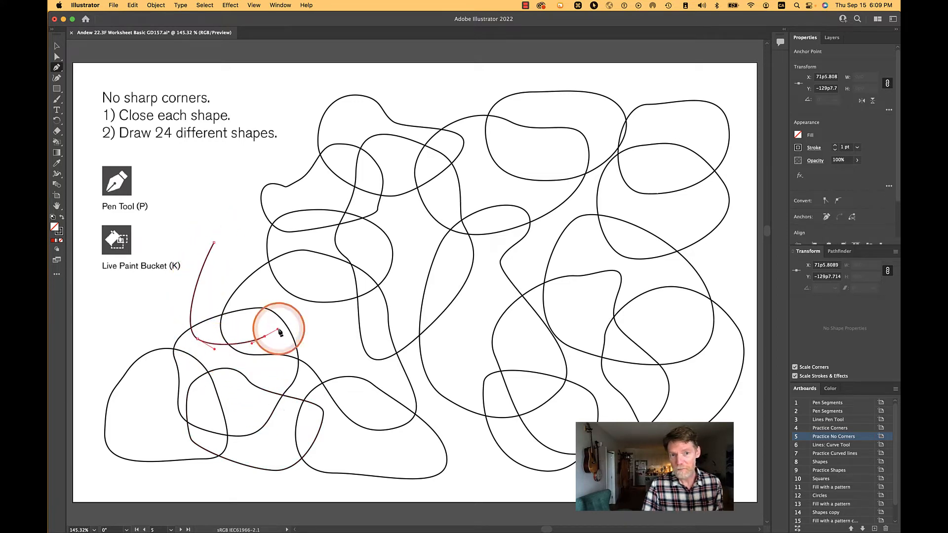
drag(271, 283, 271, 281)
drag(246, 234, 196, 247)
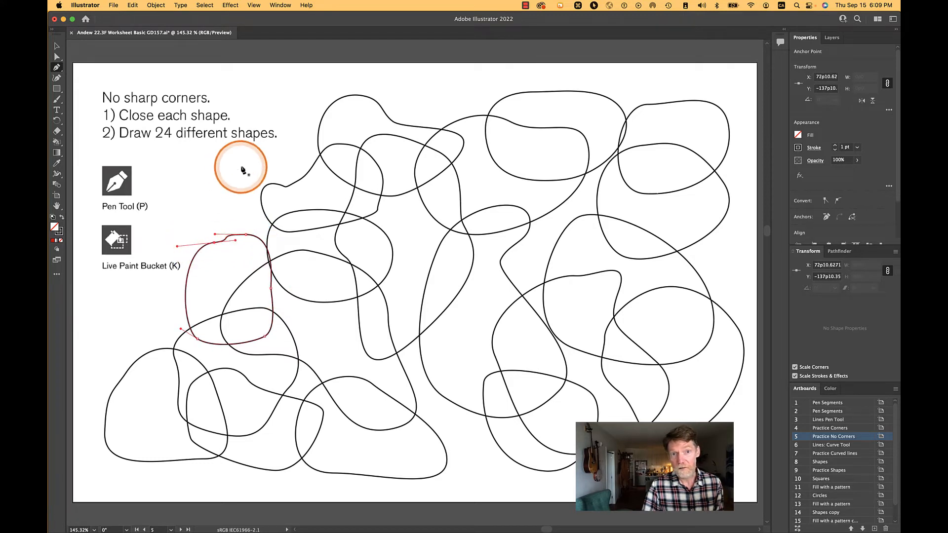
Step: Draw a large closed curvy shape with the Pen tool around the previous rounded shape, passing over the Pen Tool and Live Paint Bucket labels
drag(241, 165, 314, 205)
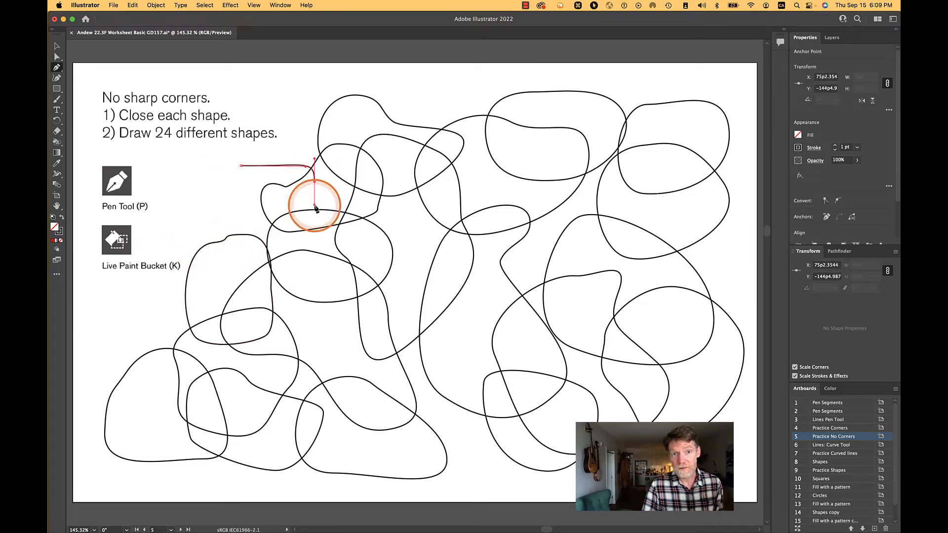
drag(307, 281, 296, 298)
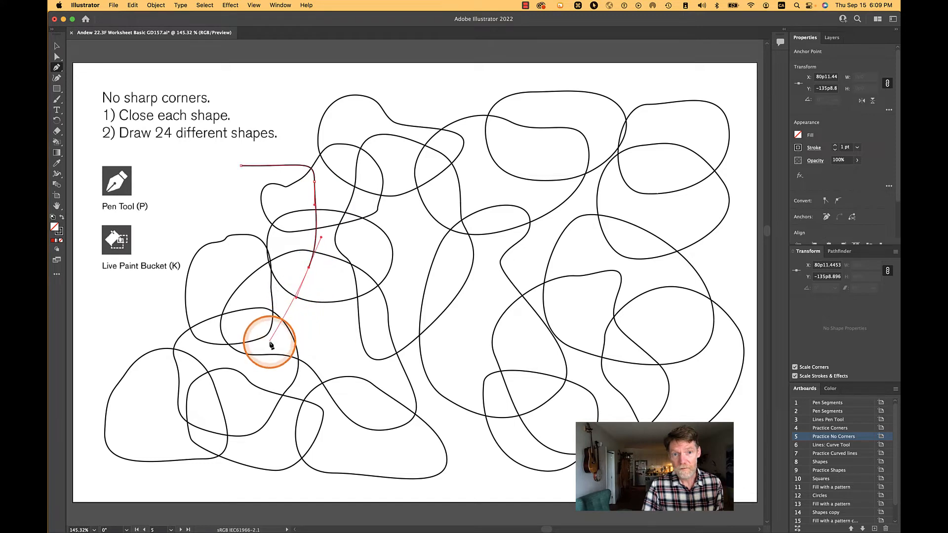
drag(263, 350, 248, 360)
drag(134, 313, 124, 293)
drag(190, 142, 254, 187)
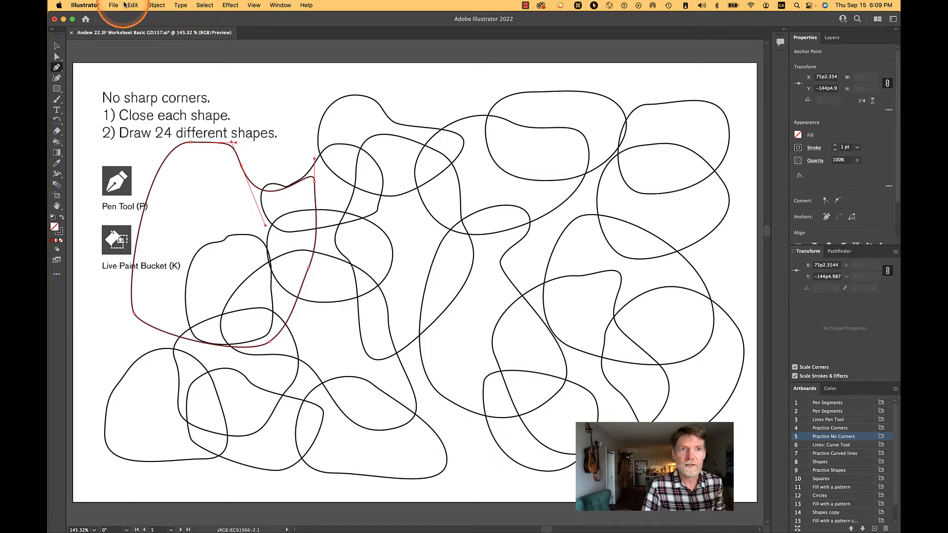
Step: Select all artwork on the active artboard, and clear the selection again
click(205, 5)
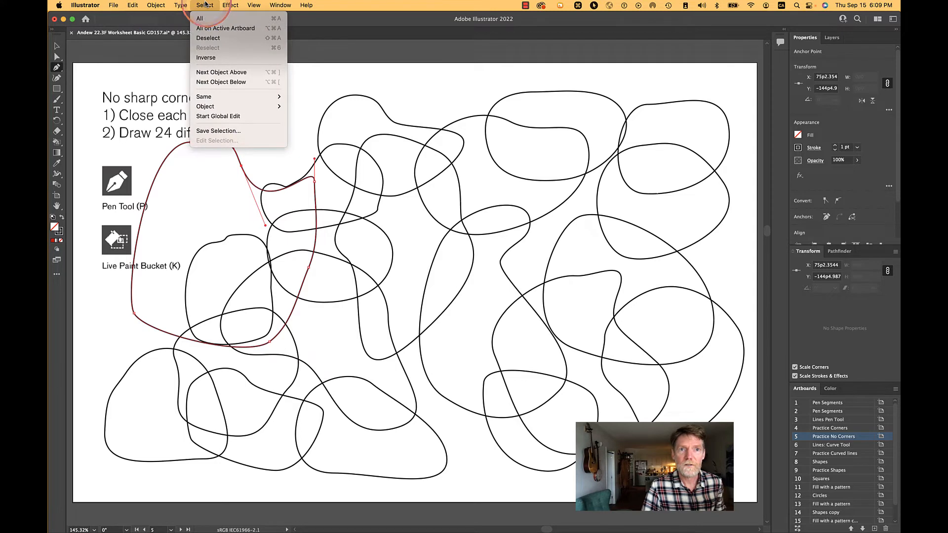
click(221, 28)
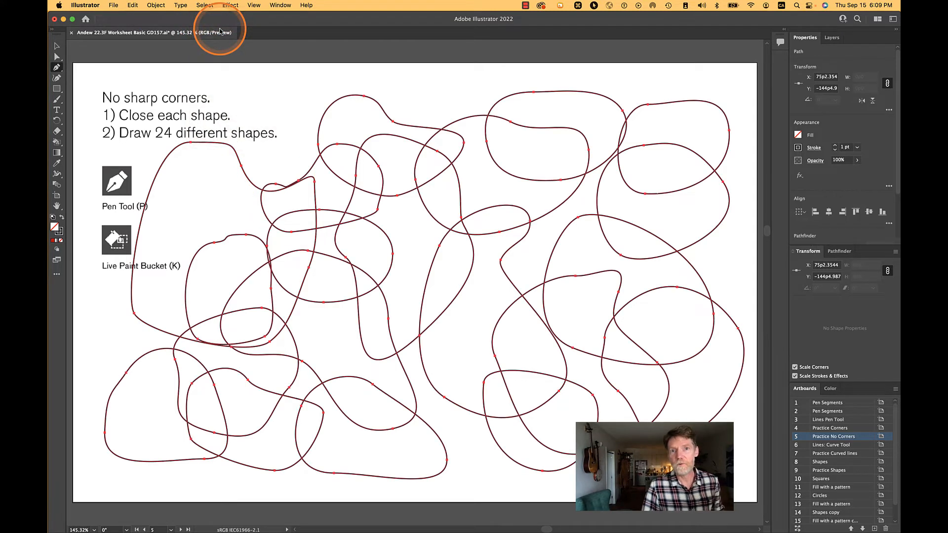
click(202, 4)
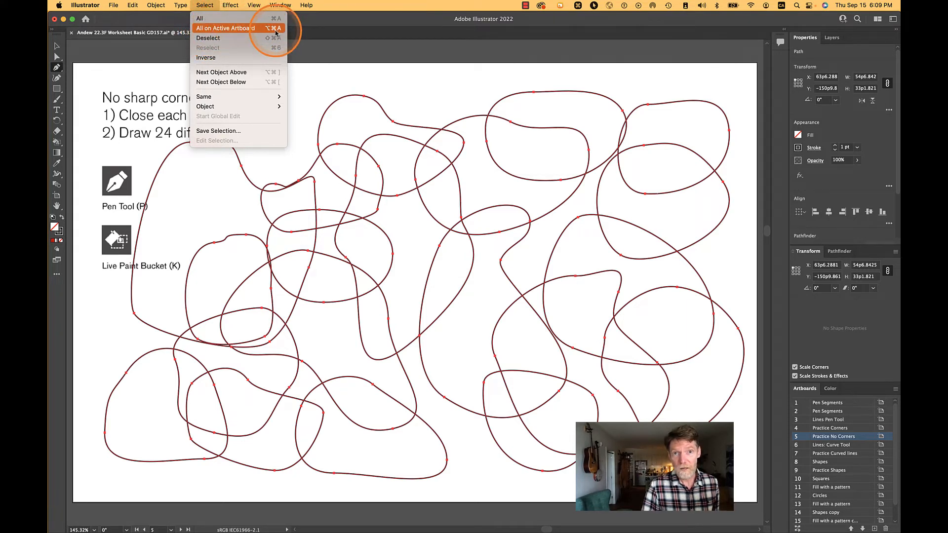
click(213, 5)
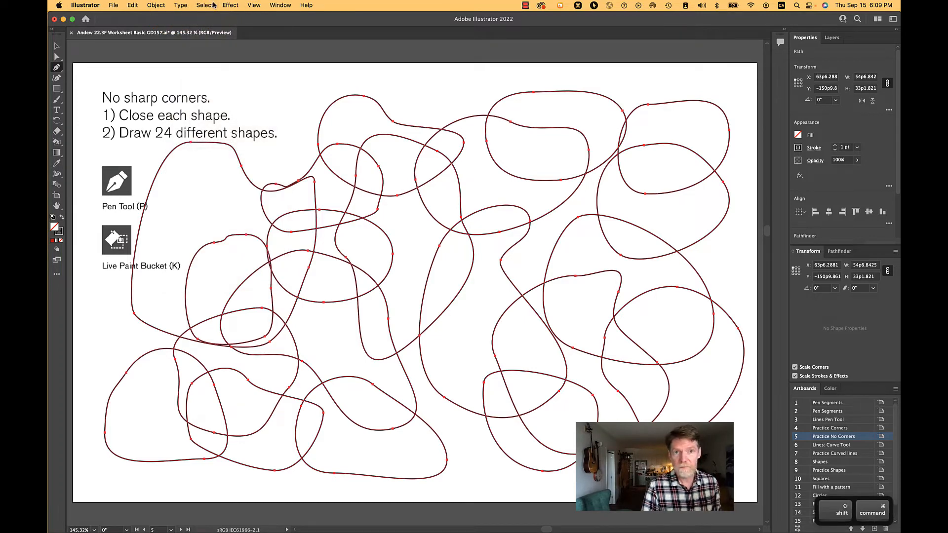
key(ctrl+shift+a)
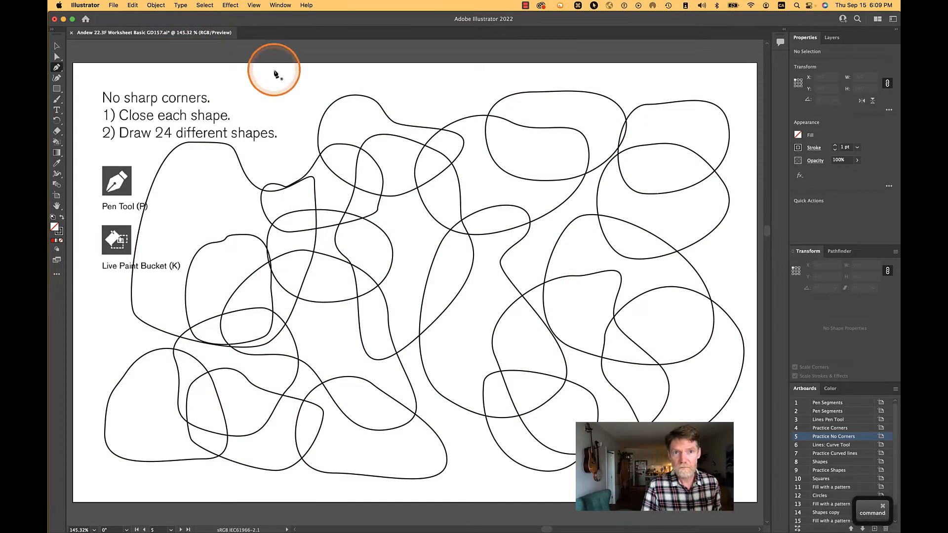
Step: Select all unlocked artwork in the document, and deselect everything
click(210, 5)
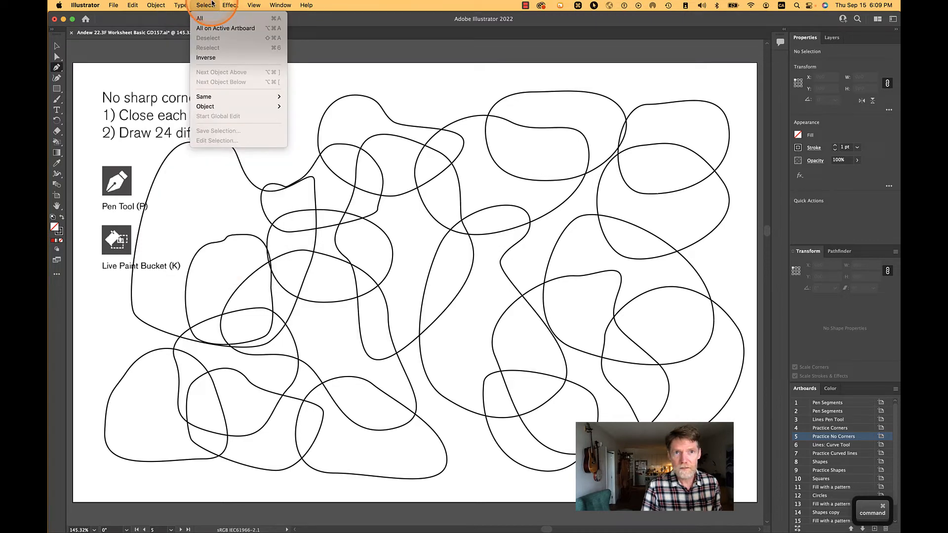
click(218, 20)
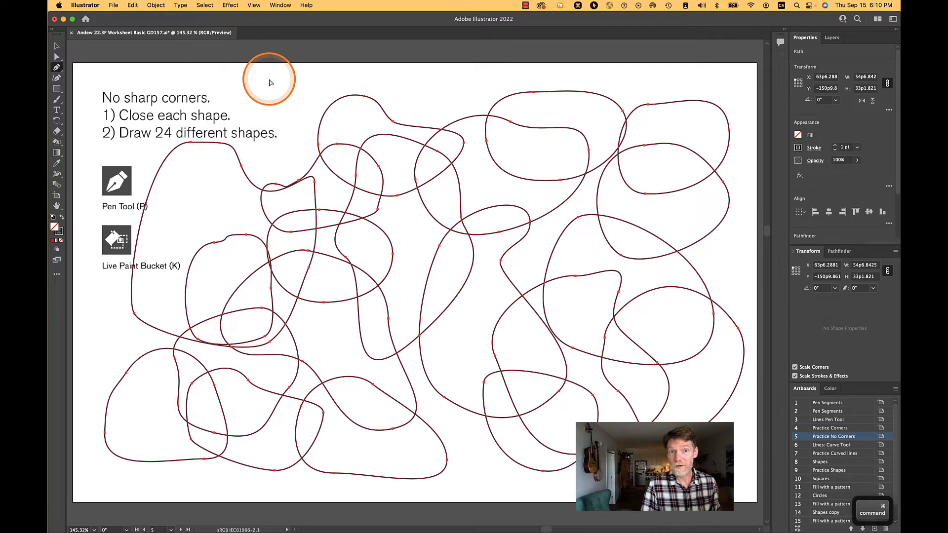
super+click(270, 83)
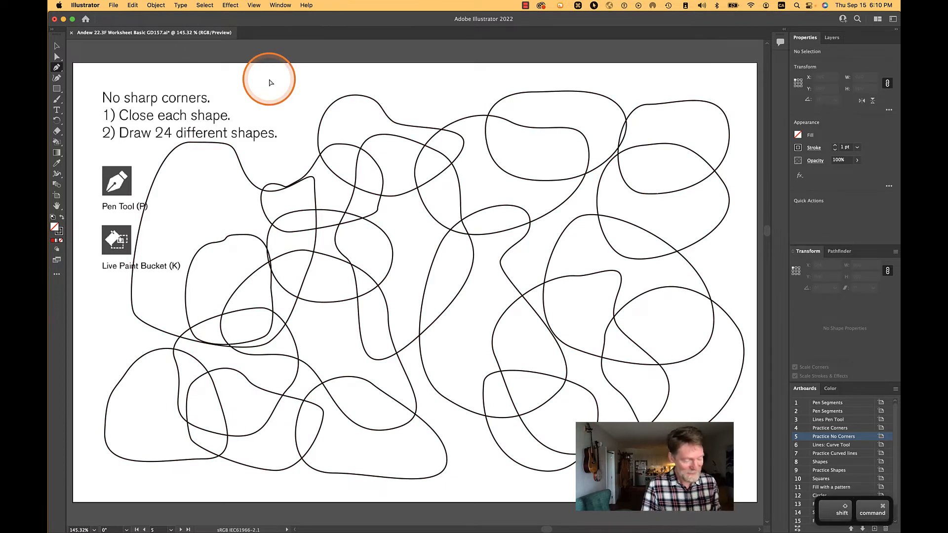
key(shift+super+a)
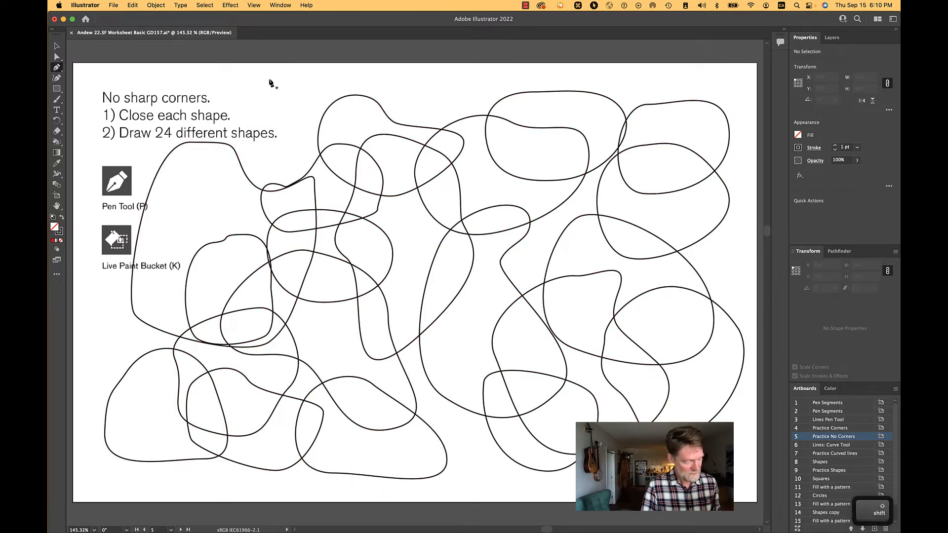
Step: Select all artwork on the active artboard and show its object details in Document Info to check the number of closed paths
key(super+a)
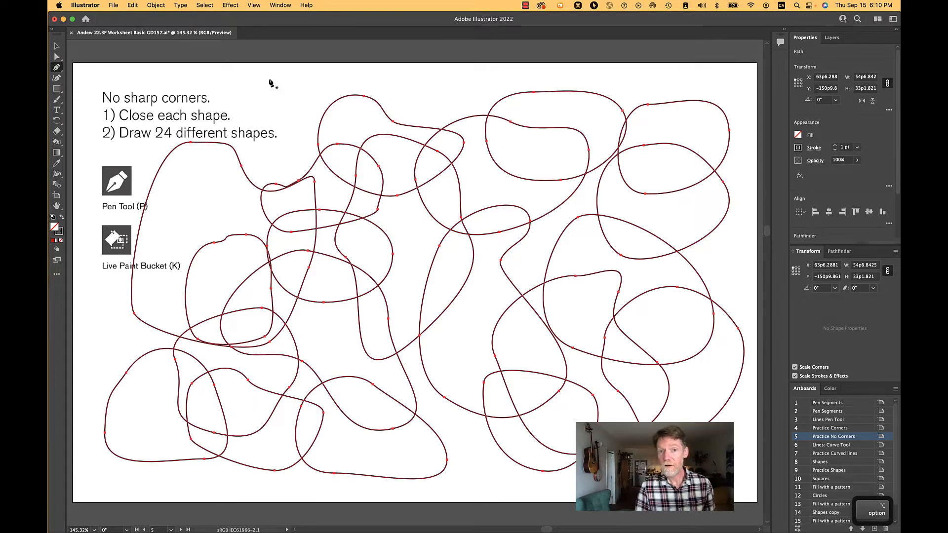
click(280, 5)
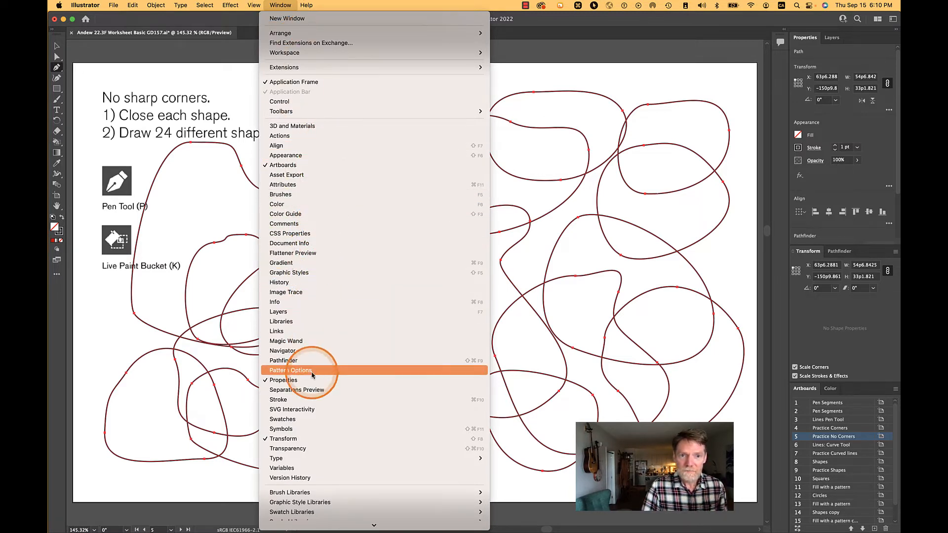
click(326, 244)
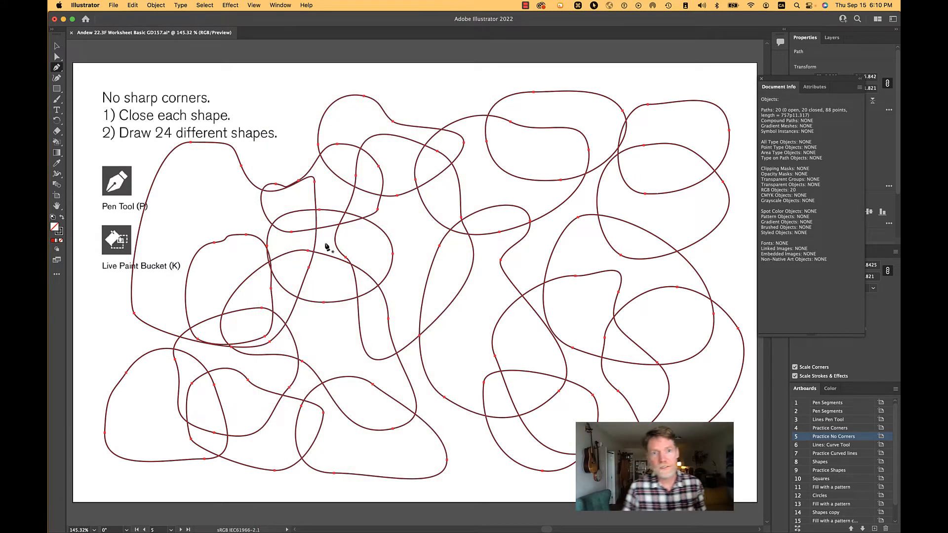
Step: Draw a closed smooth shape from five anchor points with the Pen tool in the artboard's upper middle, overlapping the surrounding shapes
drag(435, 101, 407, 110)
drag(401, 214, 417, 236)
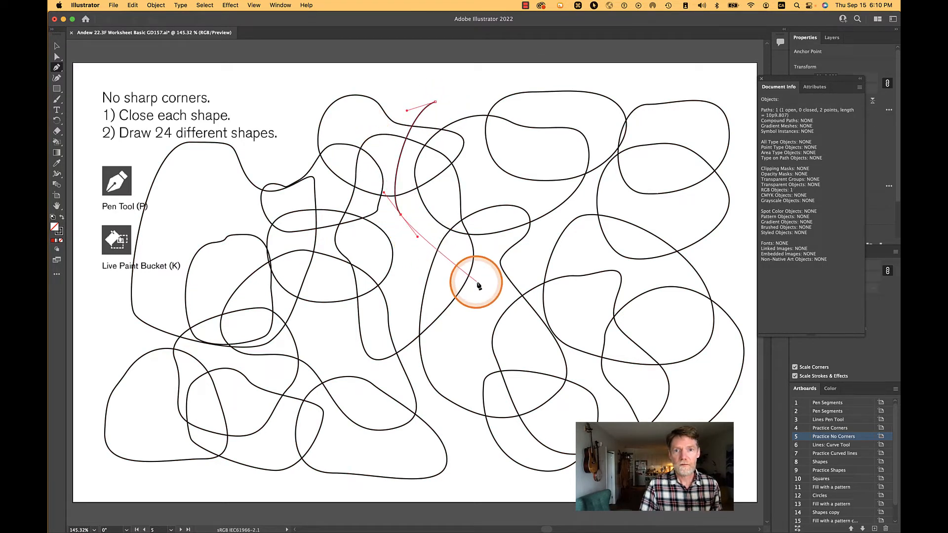
drag(487, 283, 501, 283)
drag(540, 238, 540, 221)
drag(537, 158, 526, 134)
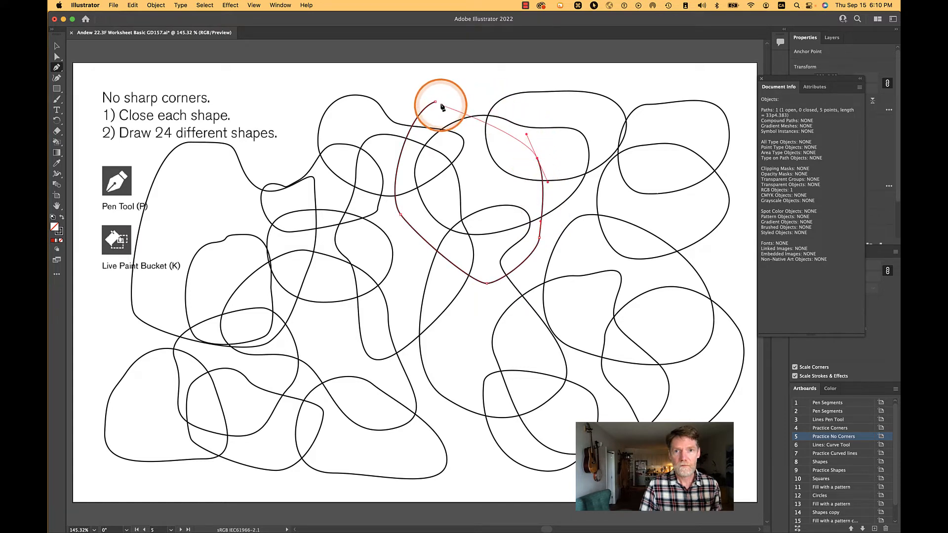
drag(403, 104, 393, 100)
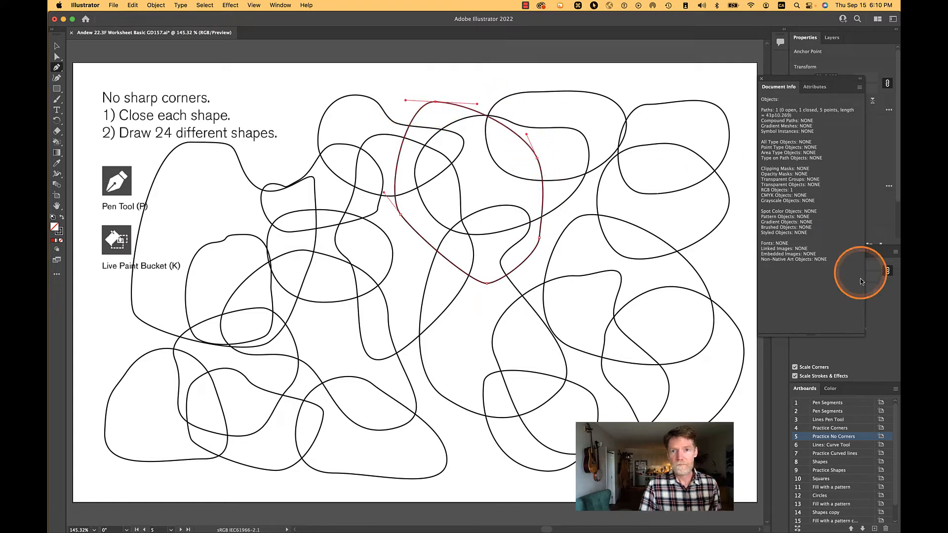
Step: Draw a wide closed shape from six anchor points with the Pen tool along the artboard's lower middle, overlapping the shapes on both sides
drag(459, 358, 435, 360)
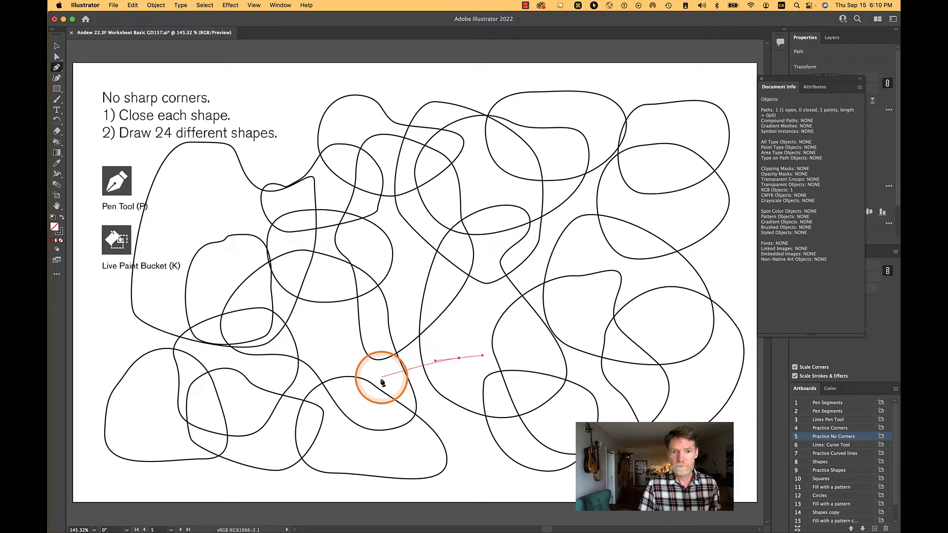
drag(361, 403, 353, 464)
drag(504, 483, 576, 479)
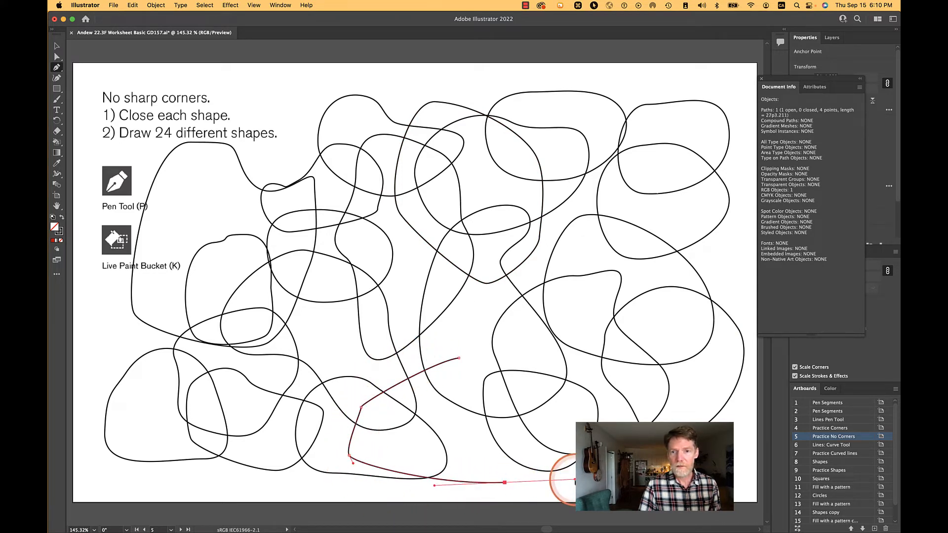
drag(572, 412, 571, 411)
drag(537, 357, 436, 358)
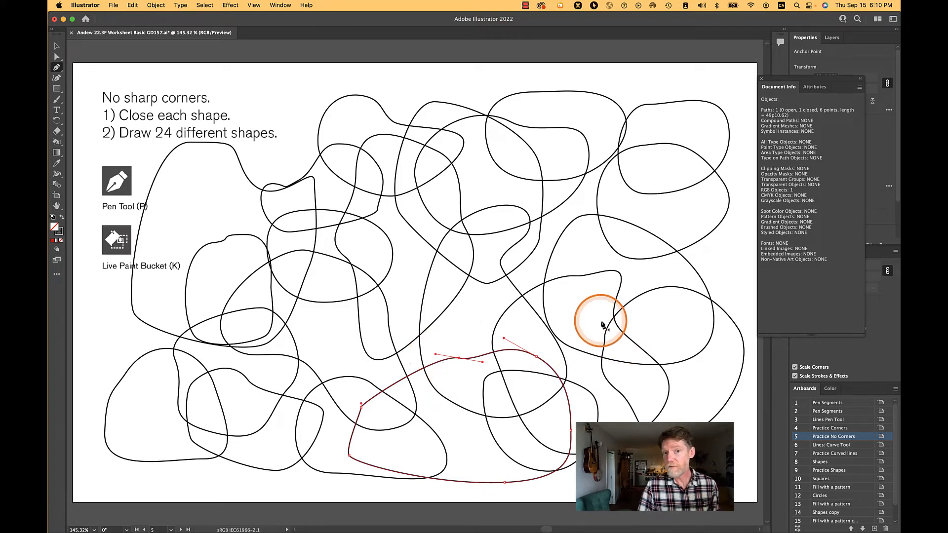
Step: Draw a large closed smooth shape from five anchor points with the Pen tool on the artboard's right side, overlapping the rounded shapes there
drag(583, 315, 558, 298)
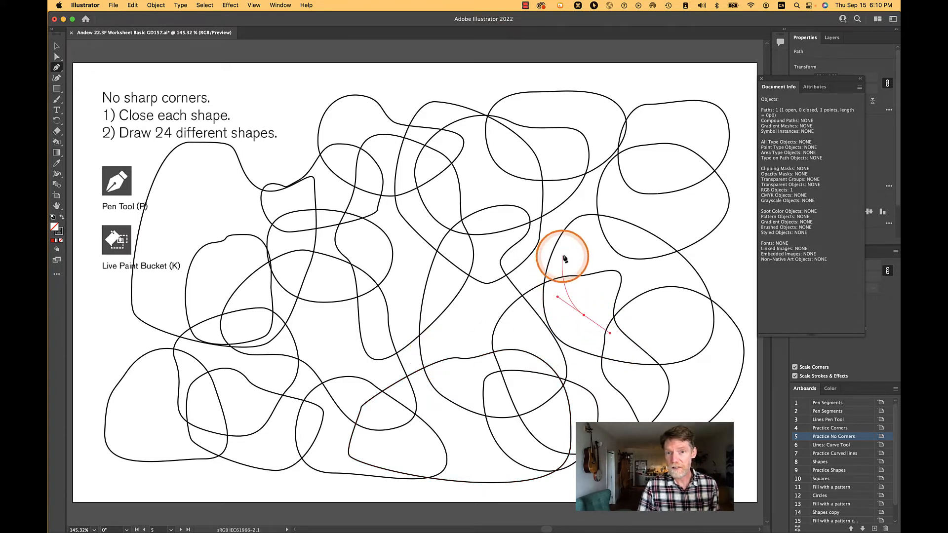
drag(563, 253, 573, 240)
drag(653, 212, 686, 209)
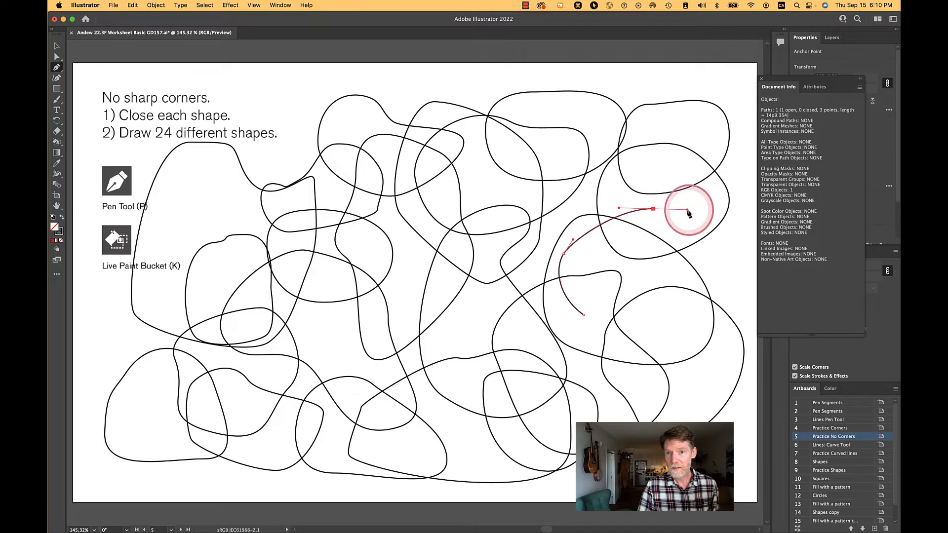
drag(739, 264, 738, 291)
drag(720, 356, 703, 363)
drag(583, 315, 552, 312)
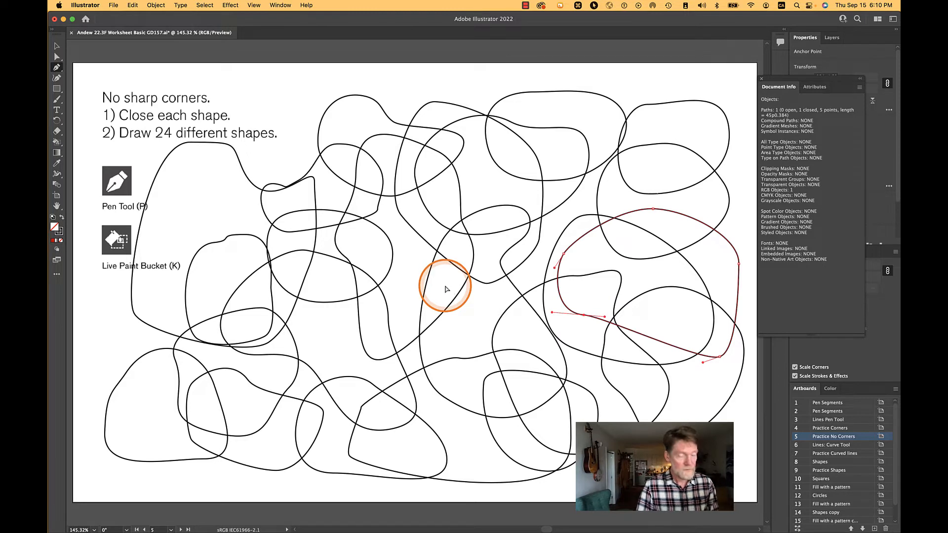
Step: Smooth the top and right side of the rounded shape inside the large left shape by adjusting its anchors with the Direct Selection tool
key(a)
click(270, 285)
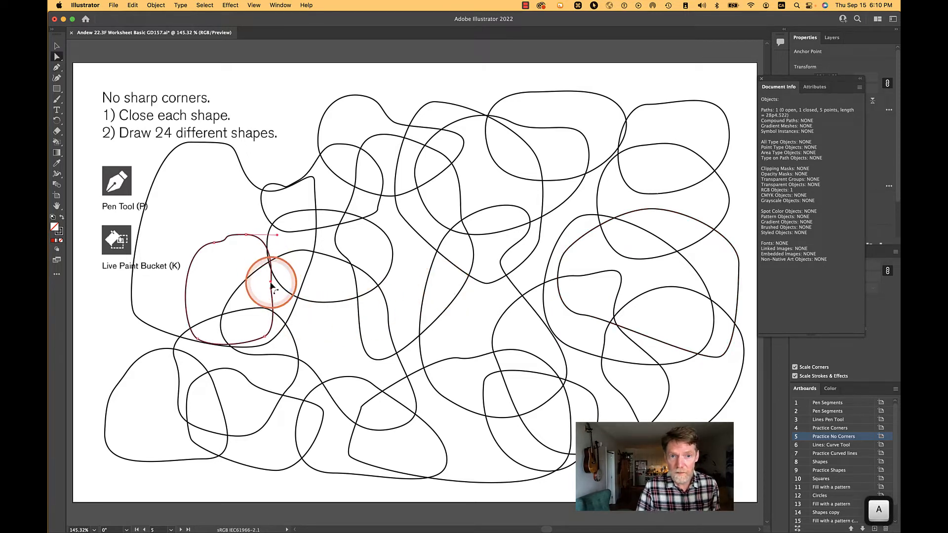
drag(271, 285, 267, 247)
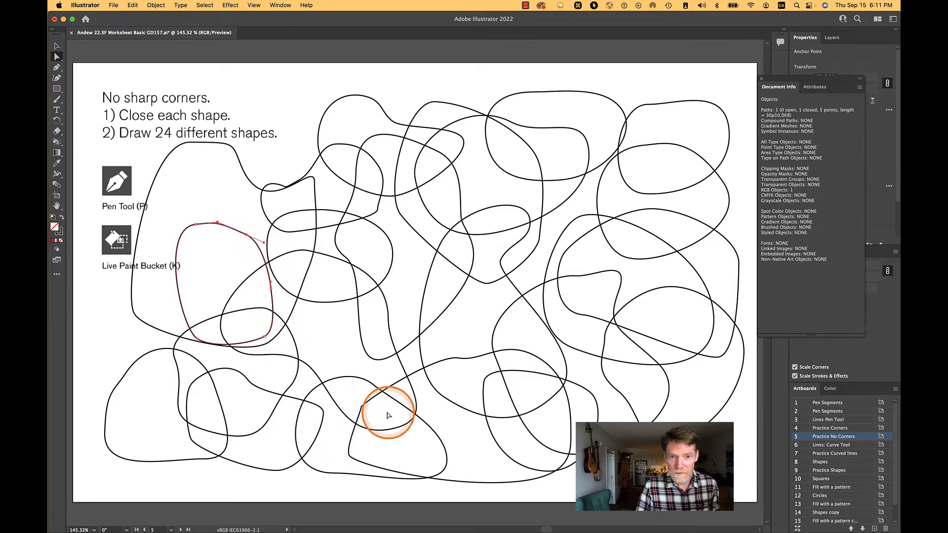
Step: Round off the two sharp left corners of the wide lower-middle shape by adjusting their direction handles
click(362, 408)
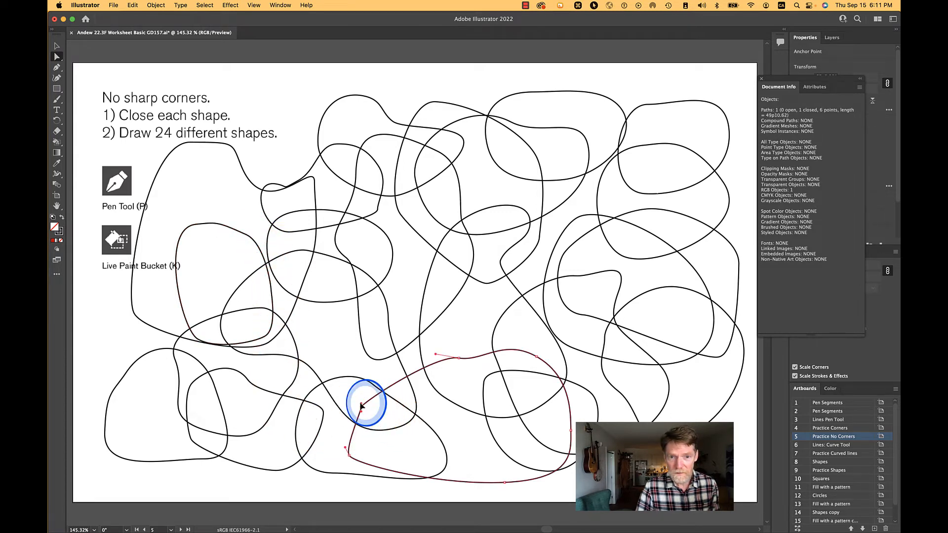
drag(361, 405, 371, 391)
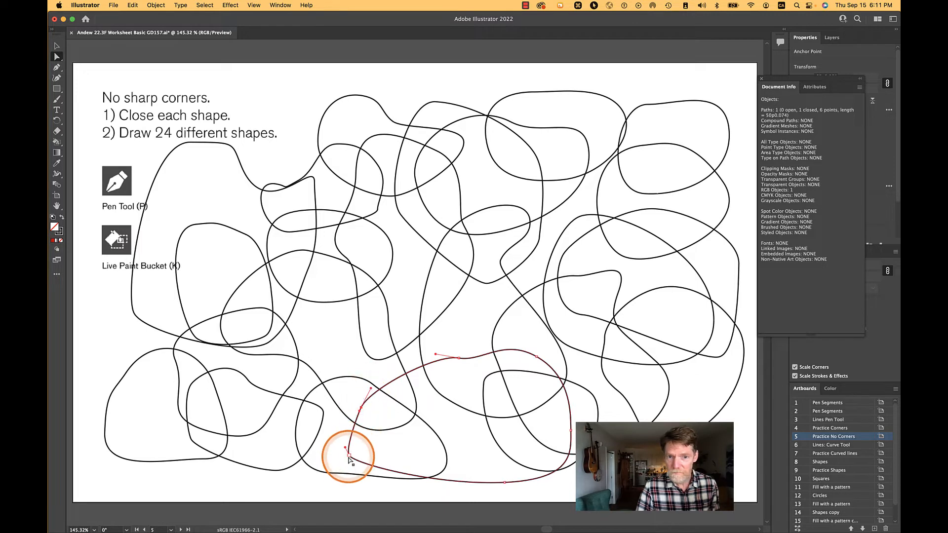
drag(346, 450, 338, 435)
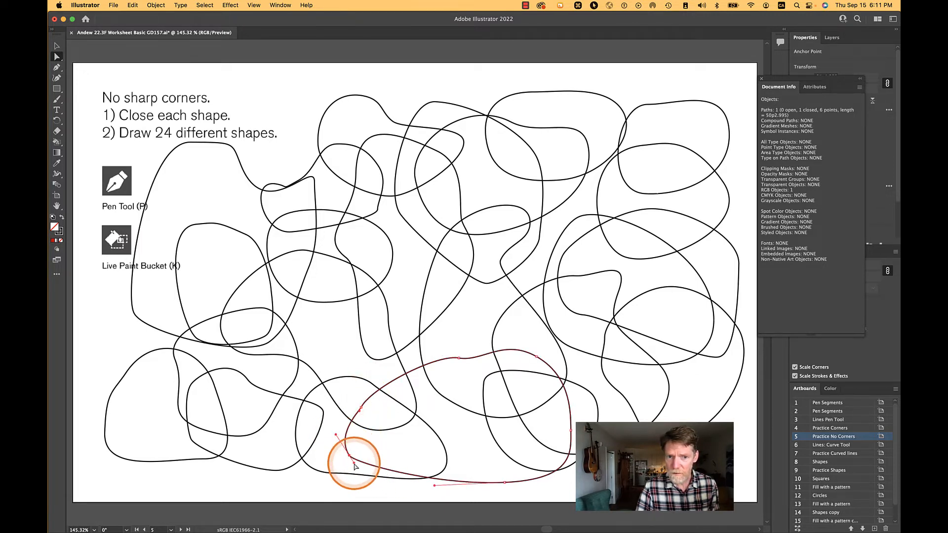
Step: Round the lower corners of the large lower-middle shape and bend its bottom edge into a smooth wave by adjusting anchors and handles
drag(351, 460, 356, 482)
drag(503, 482, 434, 500)
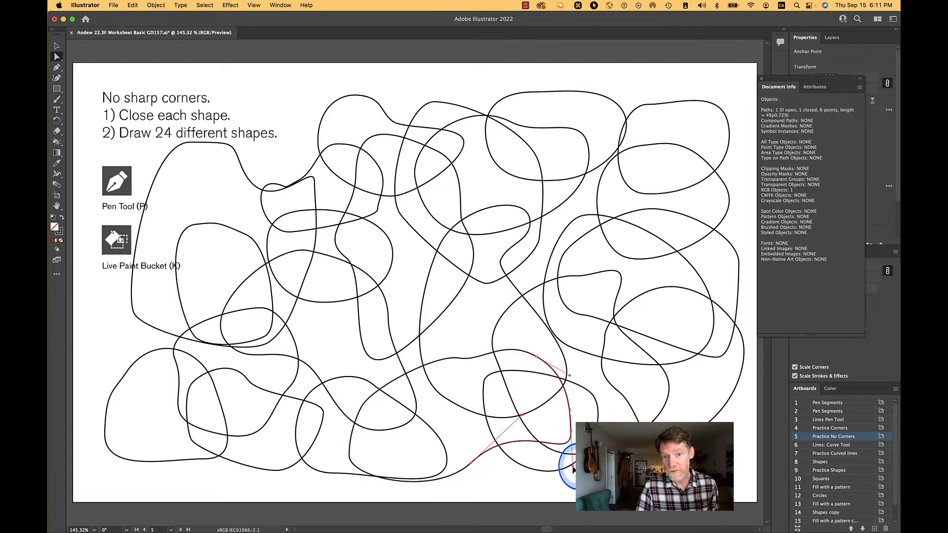
drag(572, 481, 572, 480)
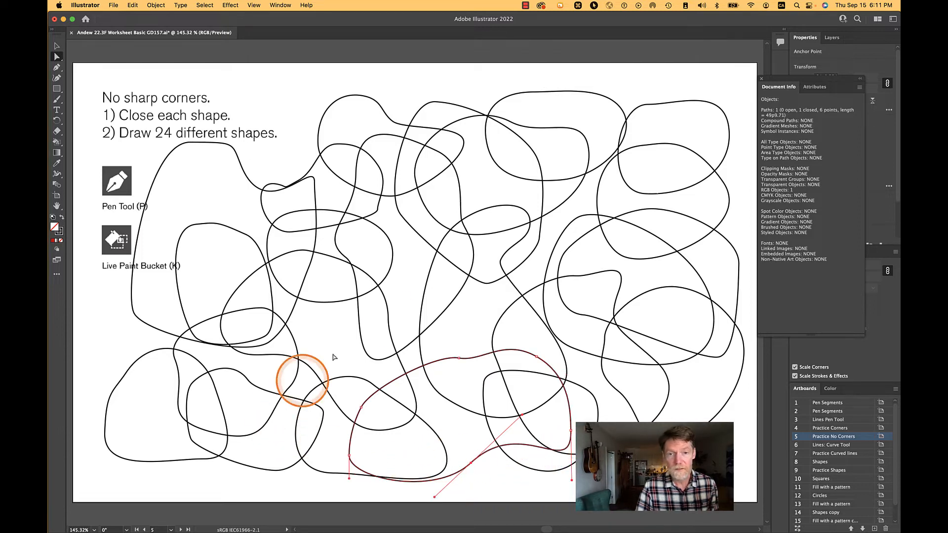
click(759, 462)
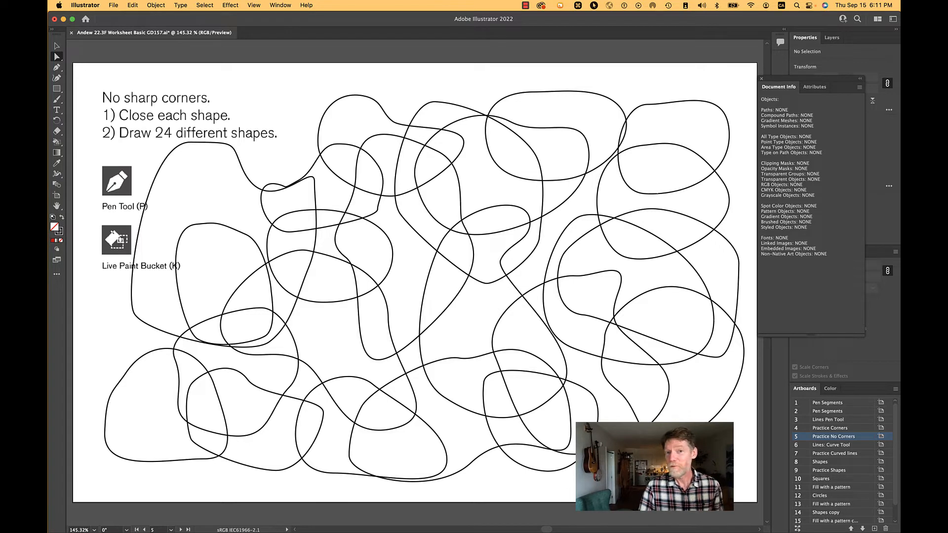
Step: On the Lines: Curve Tool artboard, trace the first two arches of the upper dashed line with the Curvature tool, using sharp corners between arches
click(806, 449)
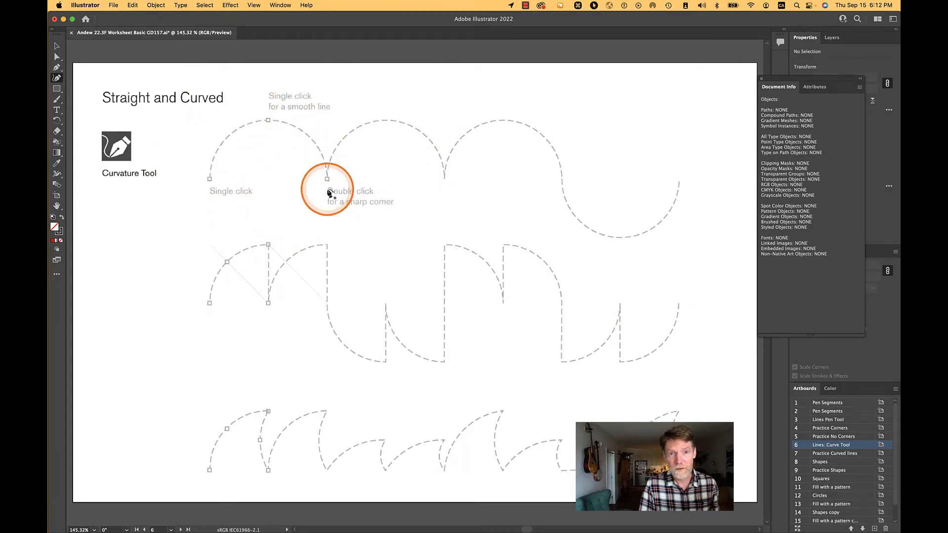
click(210, 179)
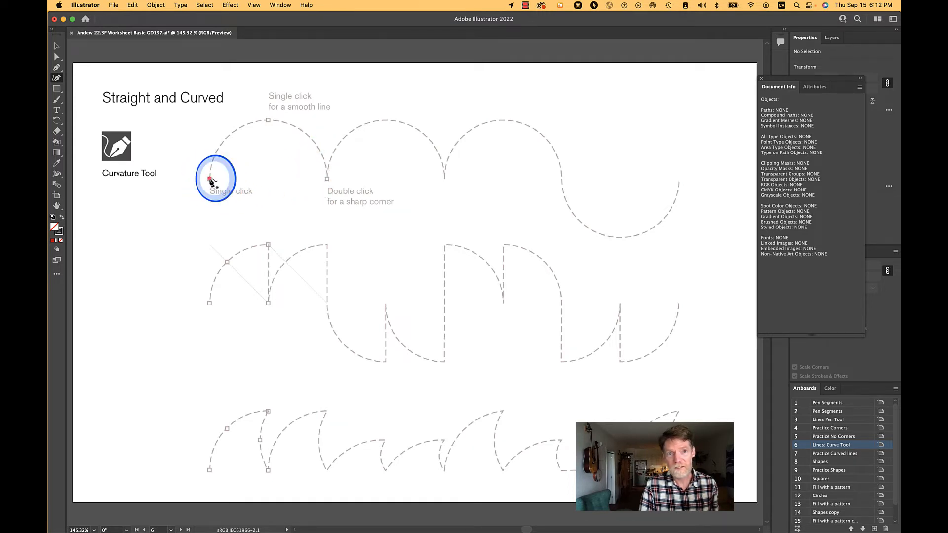
click(267, 120)
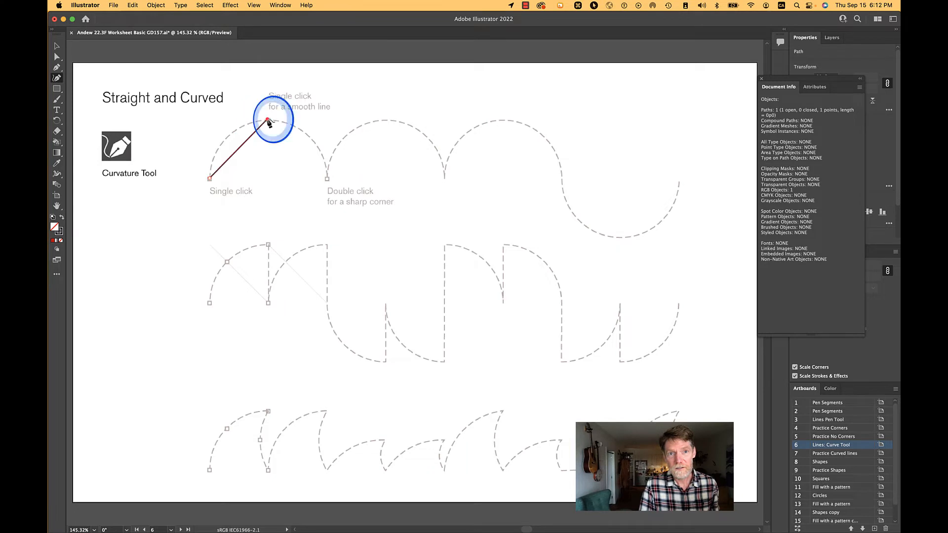
double_click(327, 179)
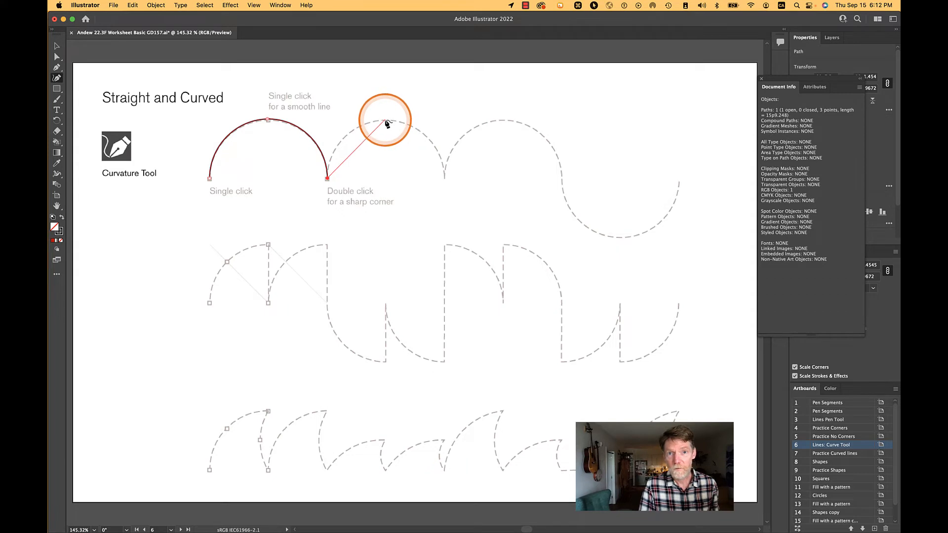
click(444, 176)
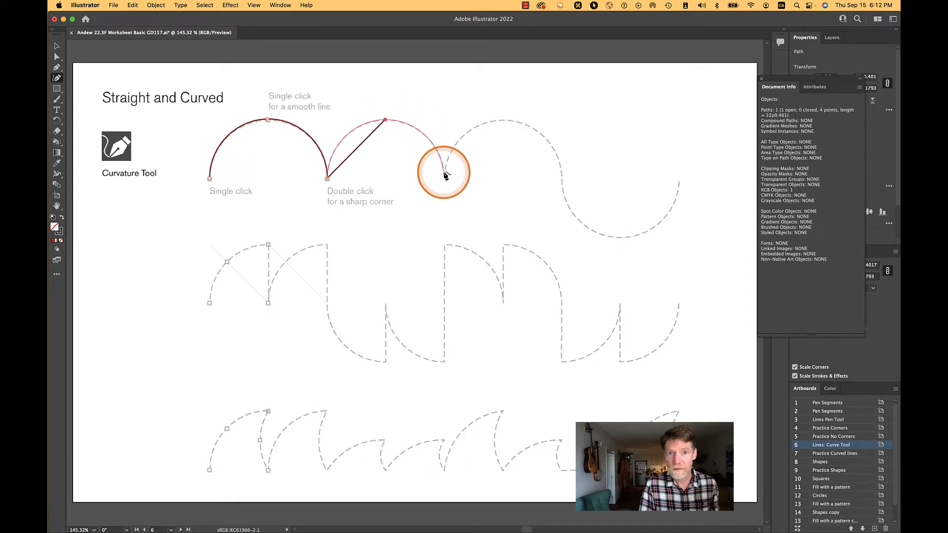
Step: Try to continue the path over the third arch and through the downward curve to the end of the upper dashed line
click(504, 120)
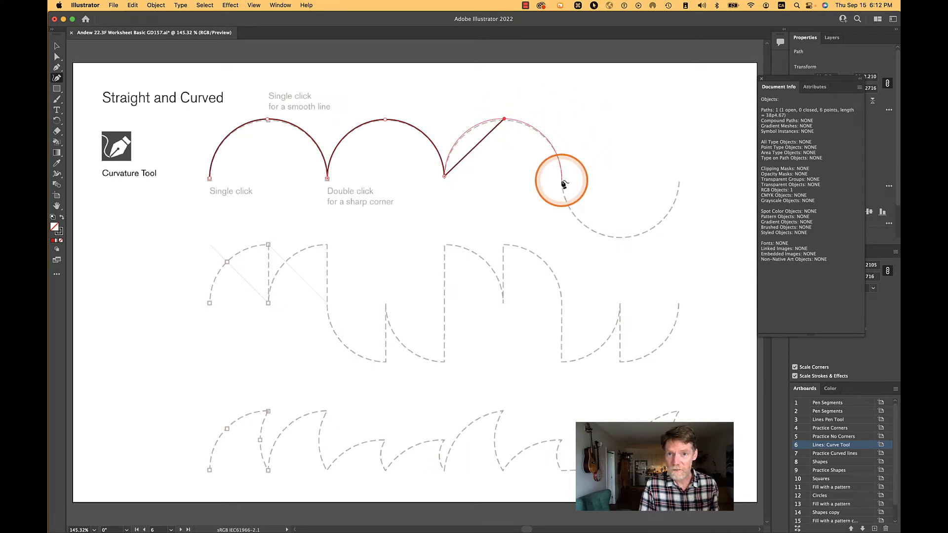
click(562, 180)
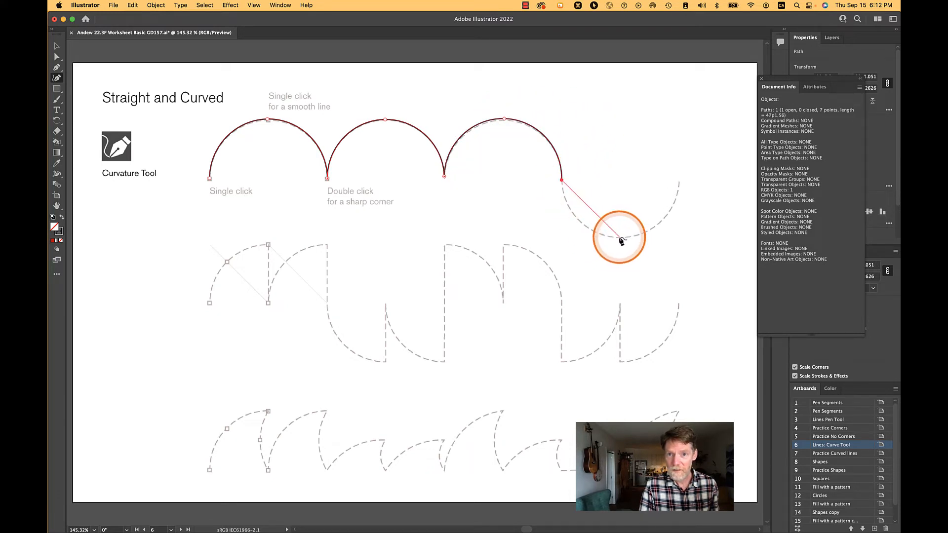
key(super+z)
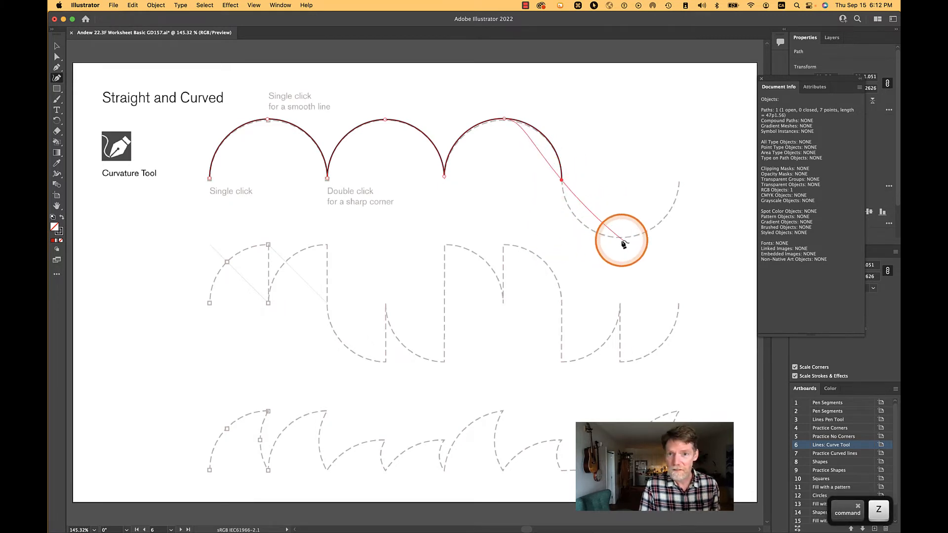
click(561, 182)
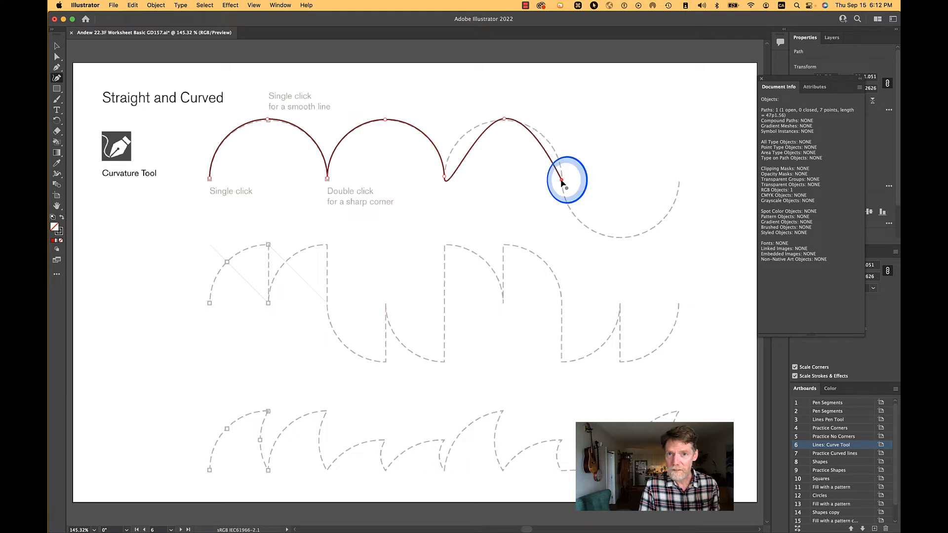
key(super+z)
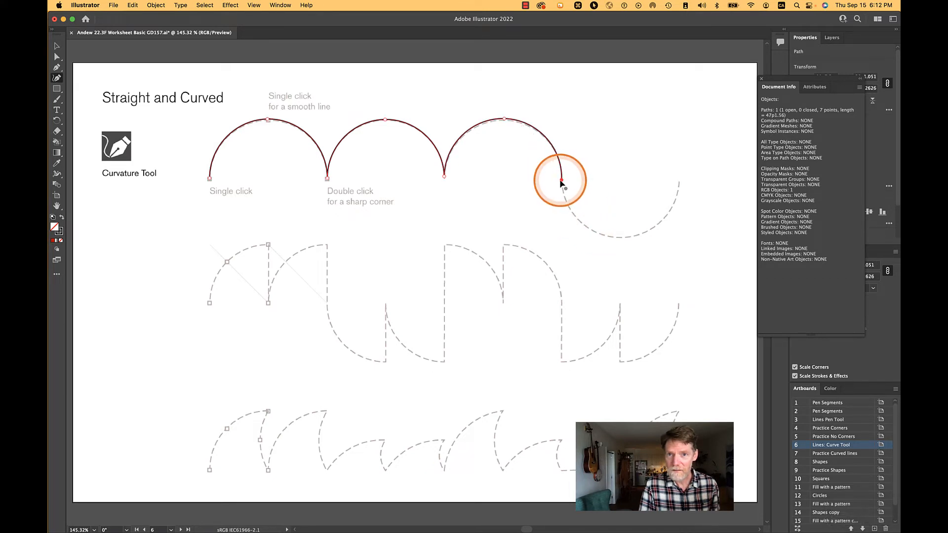
click(616, 238)
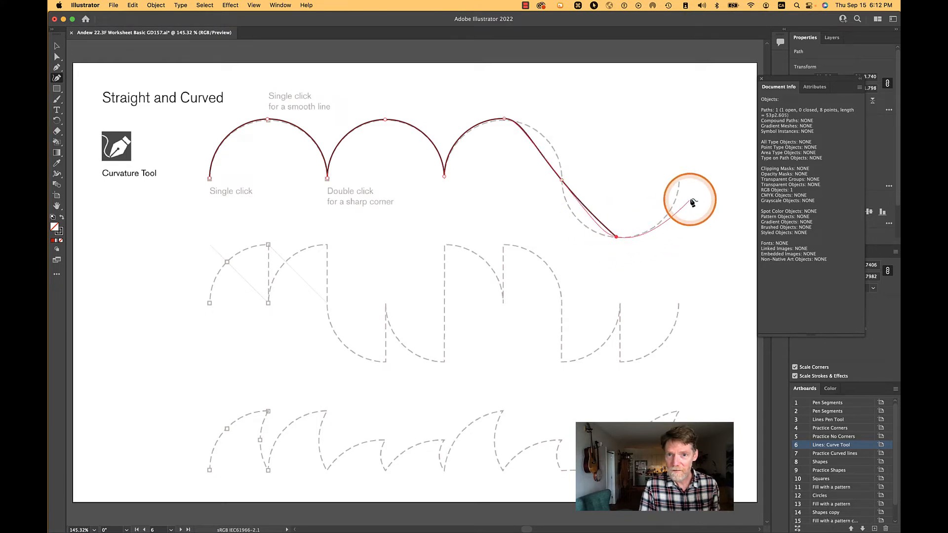
click(680, 182)
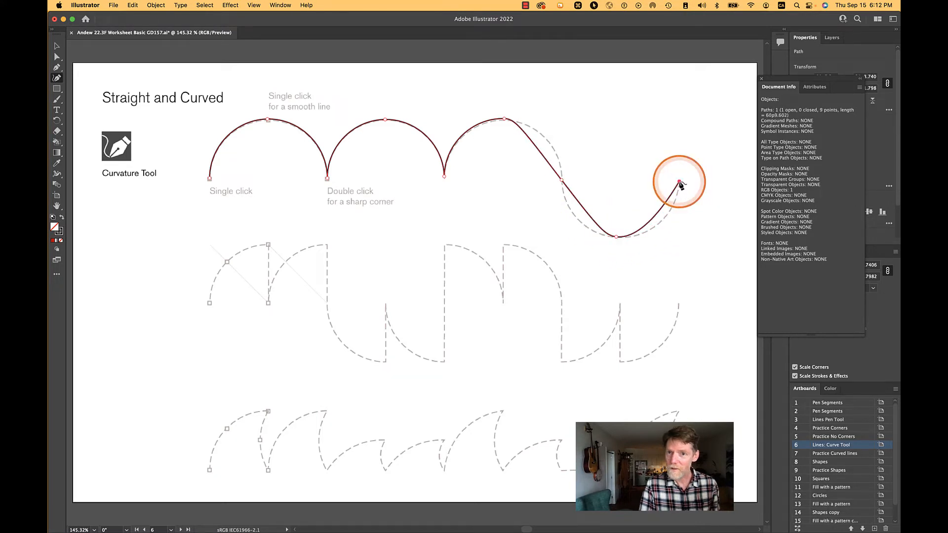
key(super+z)
key(super+z)
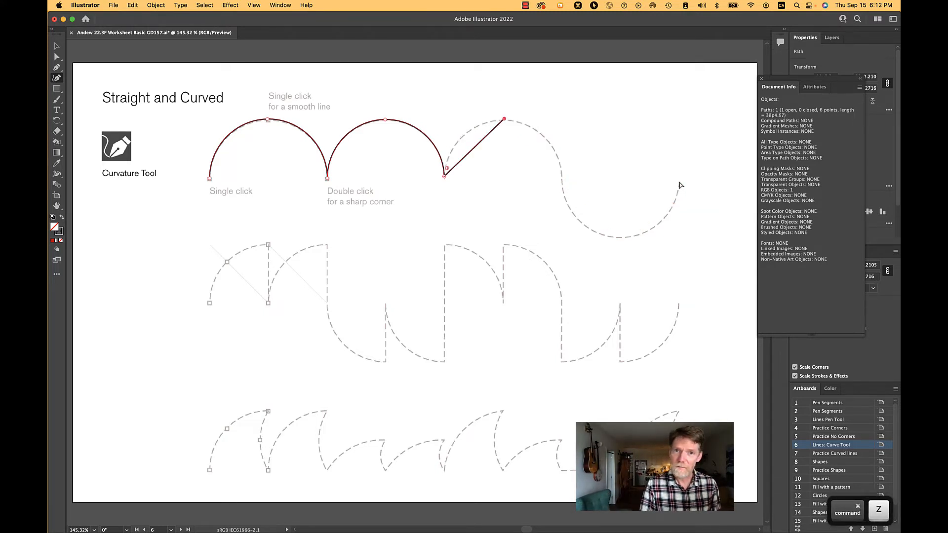
Step: Retry the third arch and downward curve from the corner after the second arch, and undo back to that corner
click(444, 178)
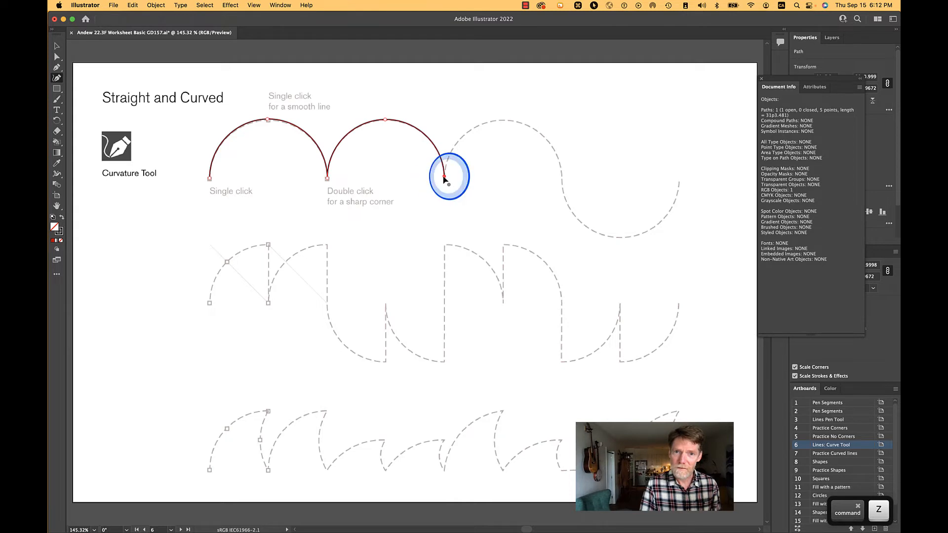
click(504, 121)
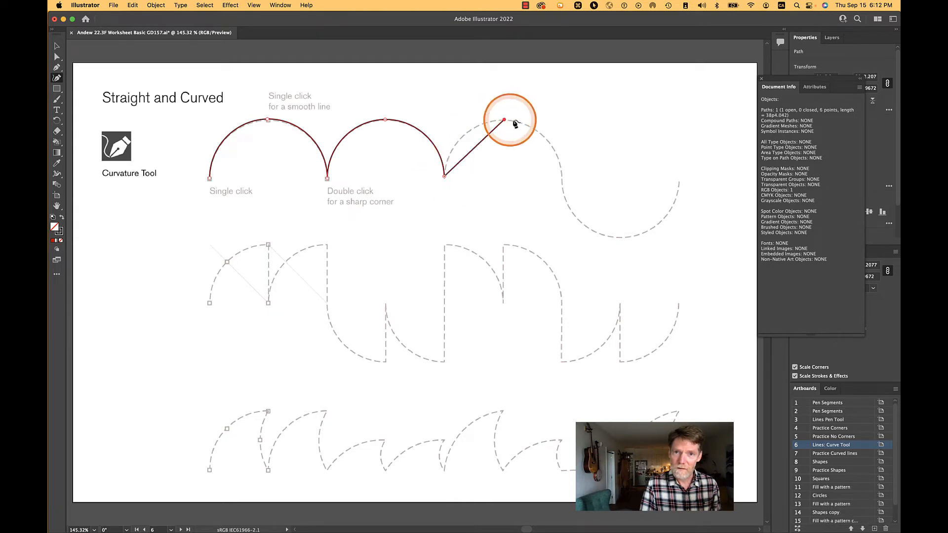
click(563, 177)
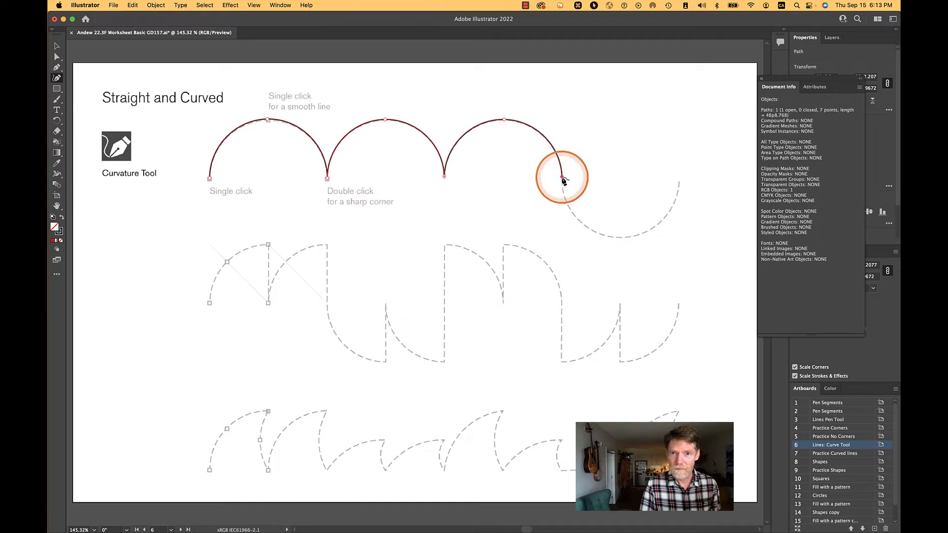
click(618, 237)
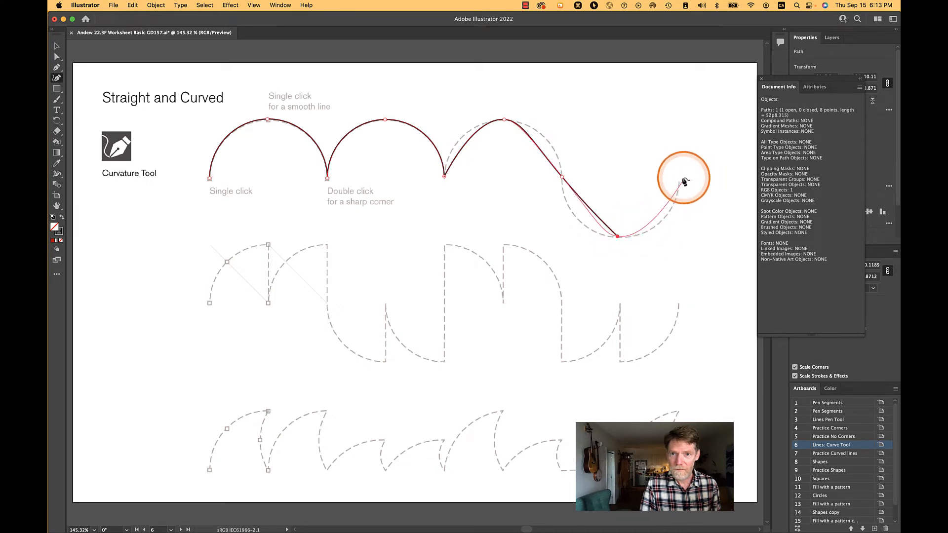
key(super+z)
key(super+z)
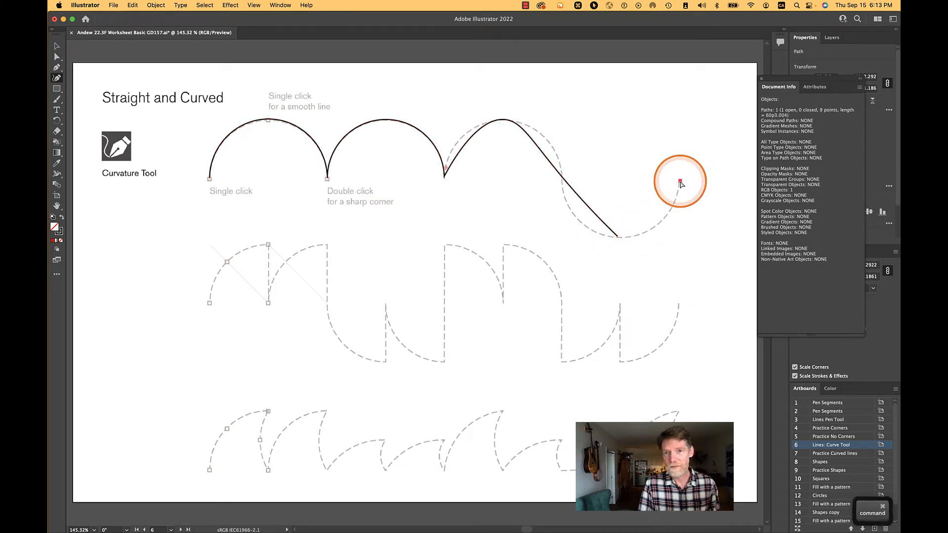
click(617, 238)
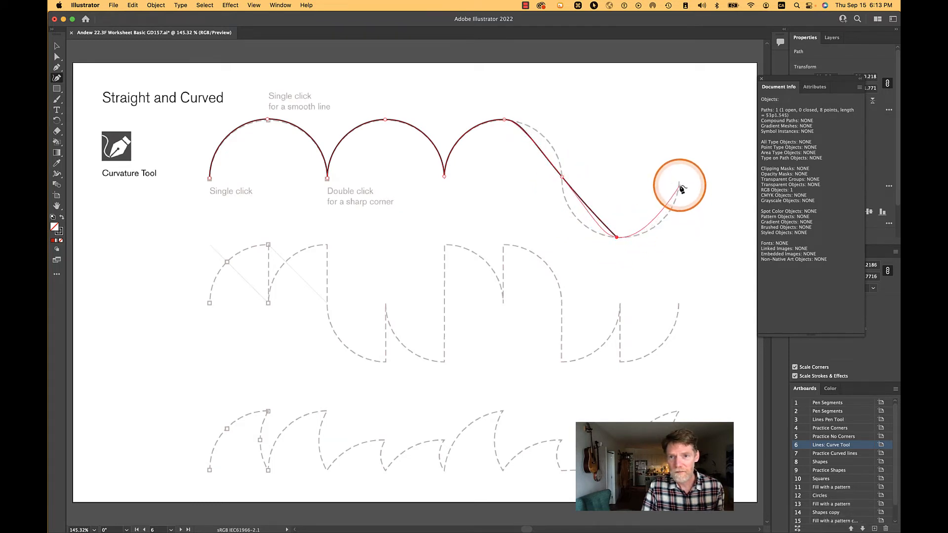
key(super+z)
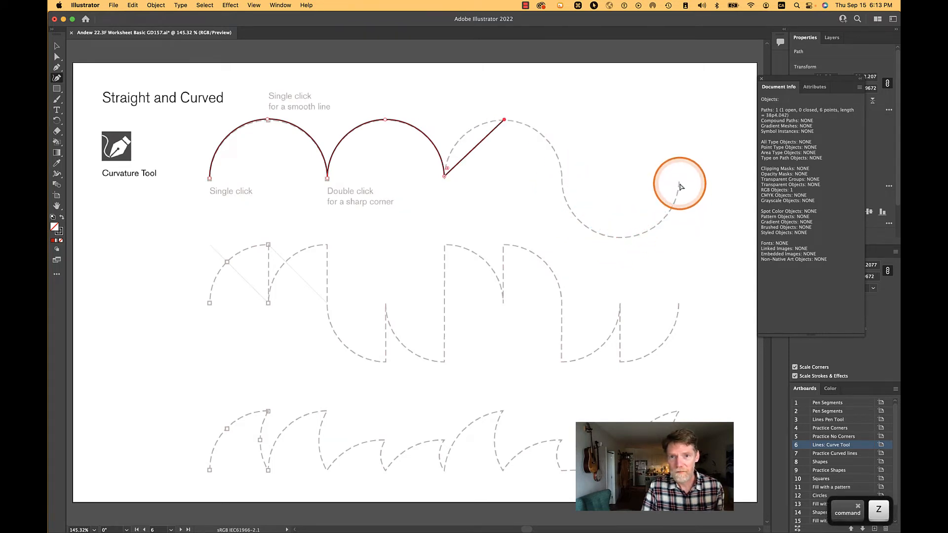
key(super+z)
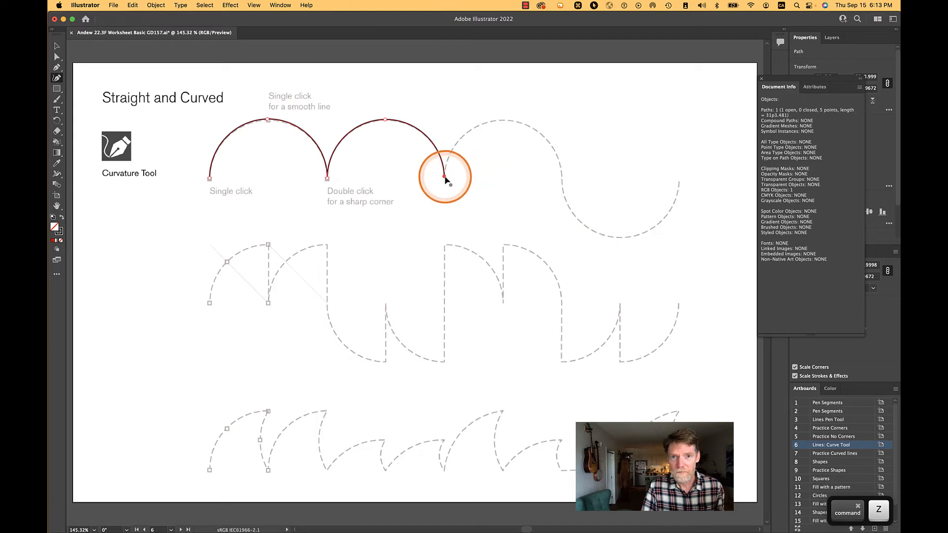
Step: Trace the third arch and the final downward curve of the upper dashed line with smooth Curvature points, and end the path
click(503, 120)
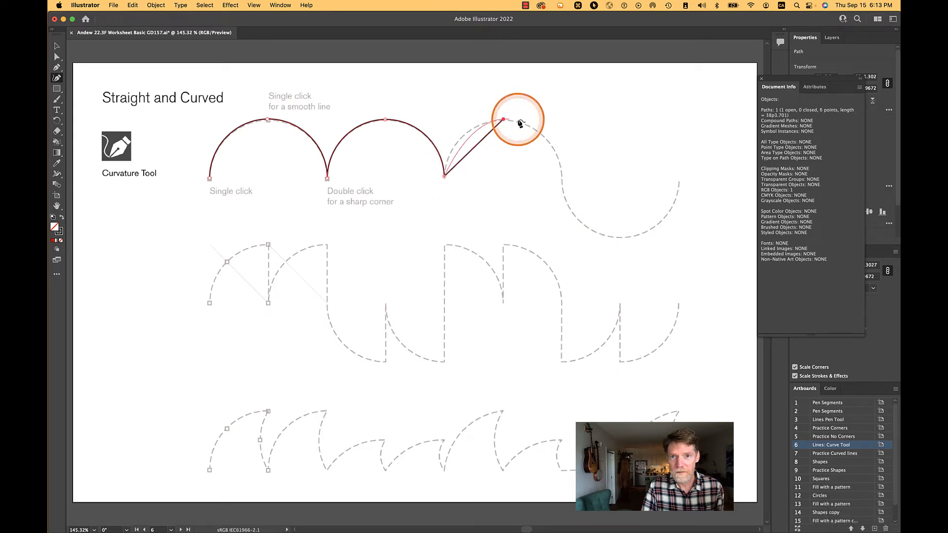
click(562, 178)
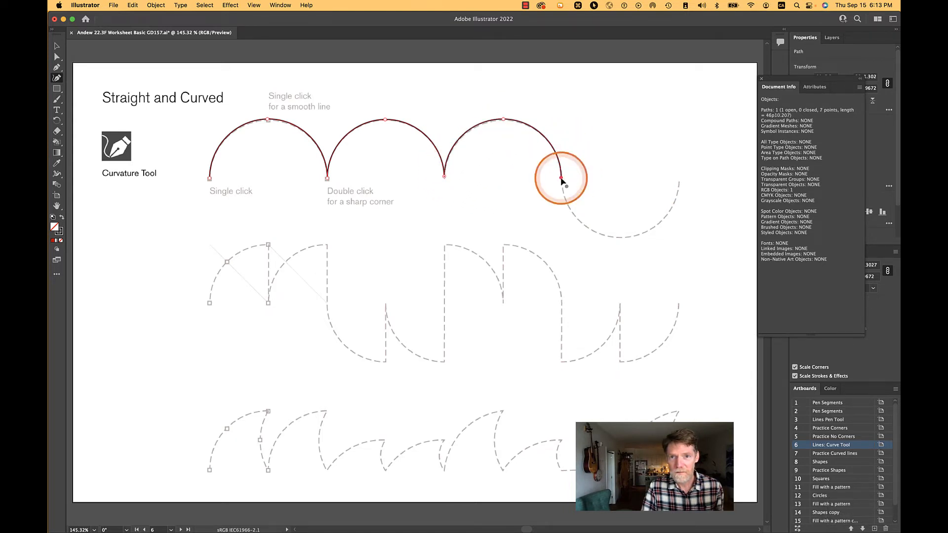
click(621, 239)
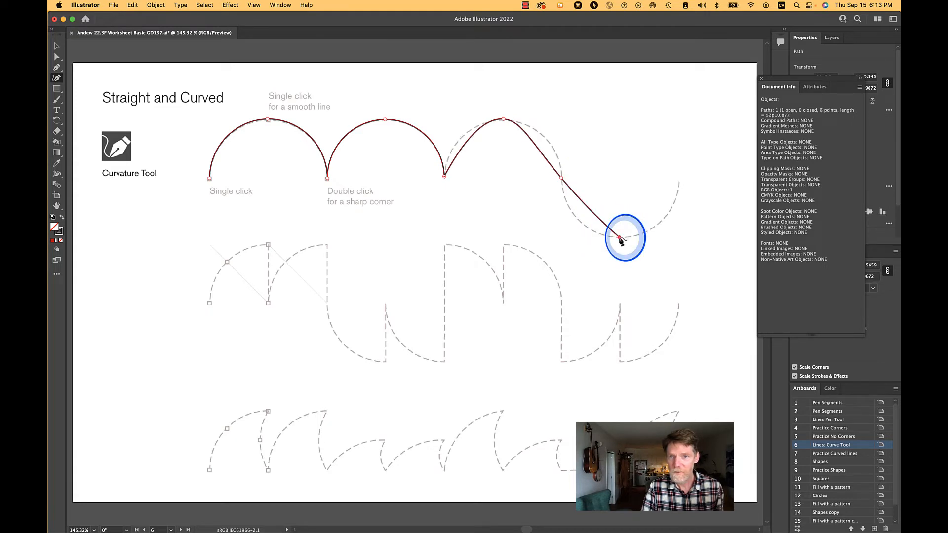
click(680, 183)
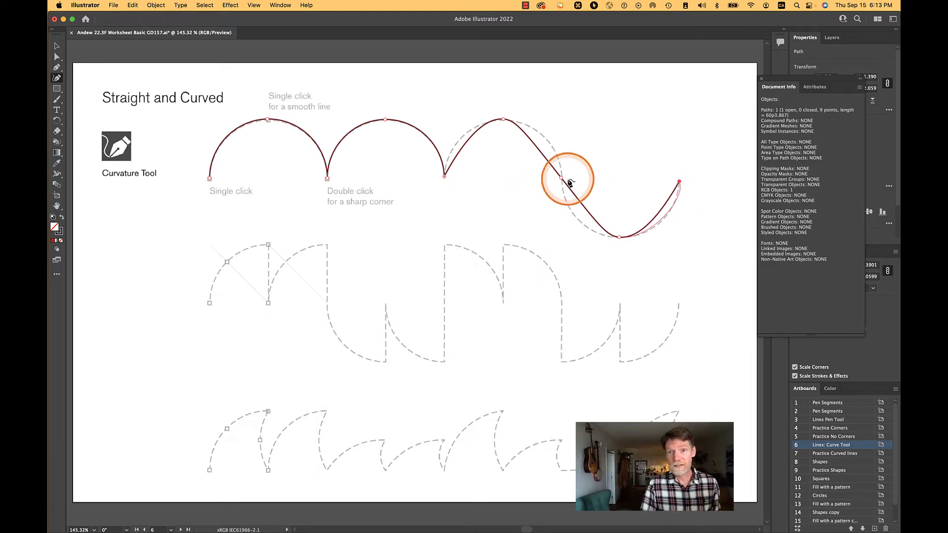
key(Escape)
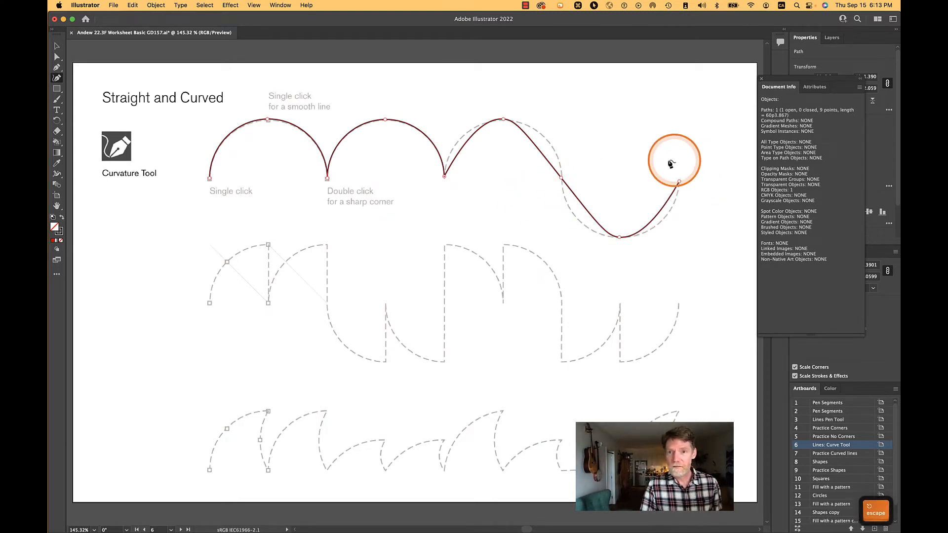
Step: Try to bend the rising segment of the third arch toward the dashed guide while using the Pen tool
click(58, 68)
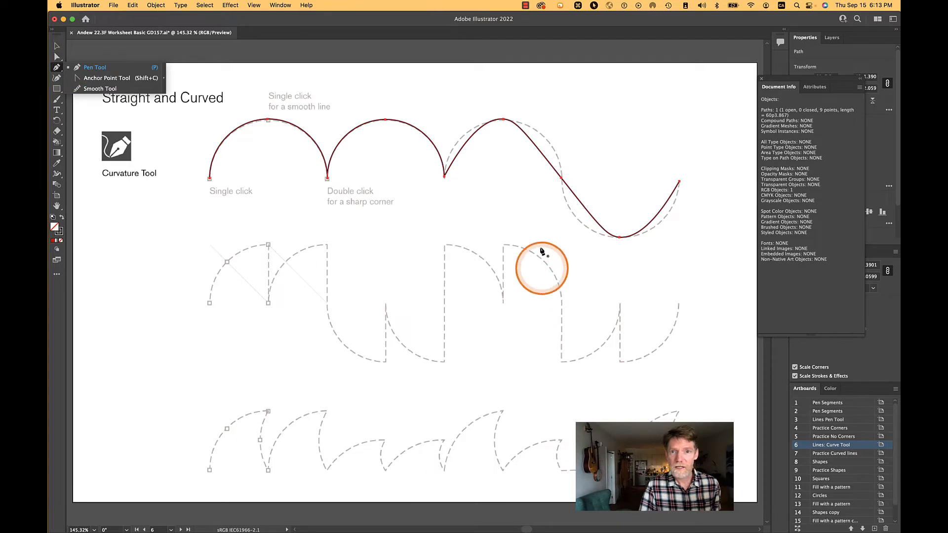
key(super)
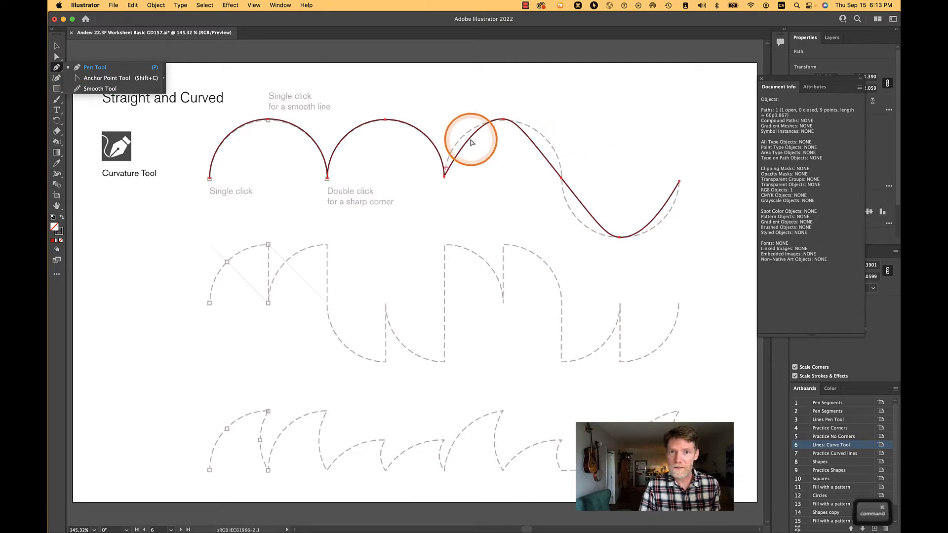
drag(471, 140, 465, 135)
key(super+z)
key(space)
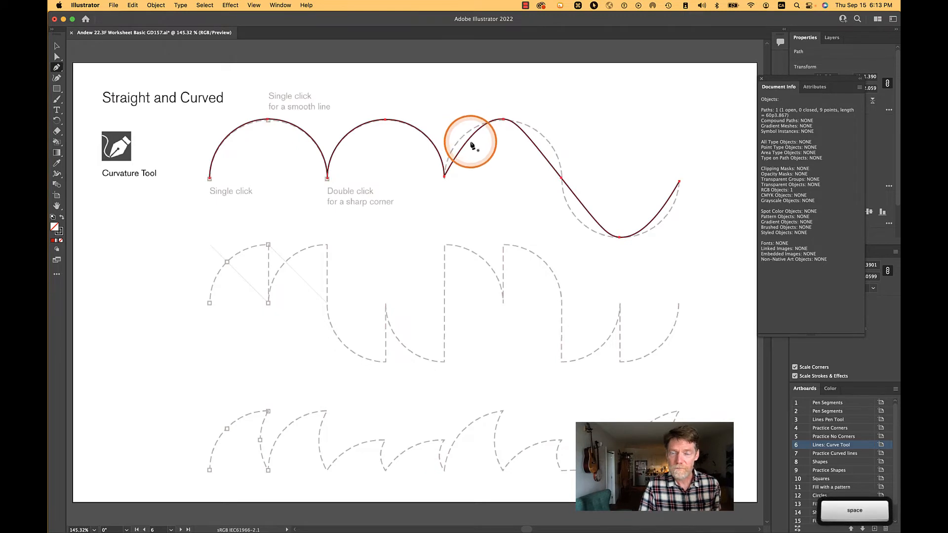
key(super)
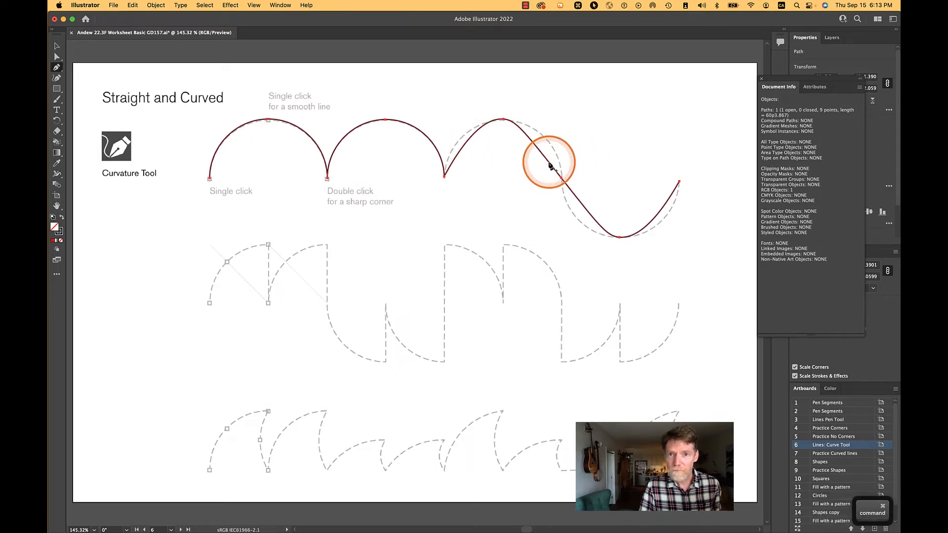
scroll(549, 163, up, 5)
key(space)
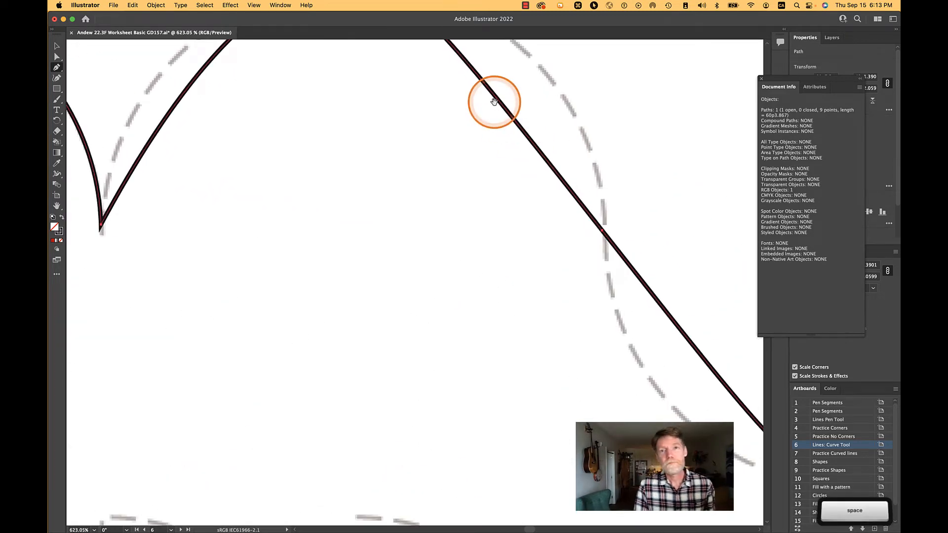
scroll(494, 102, down, 3)
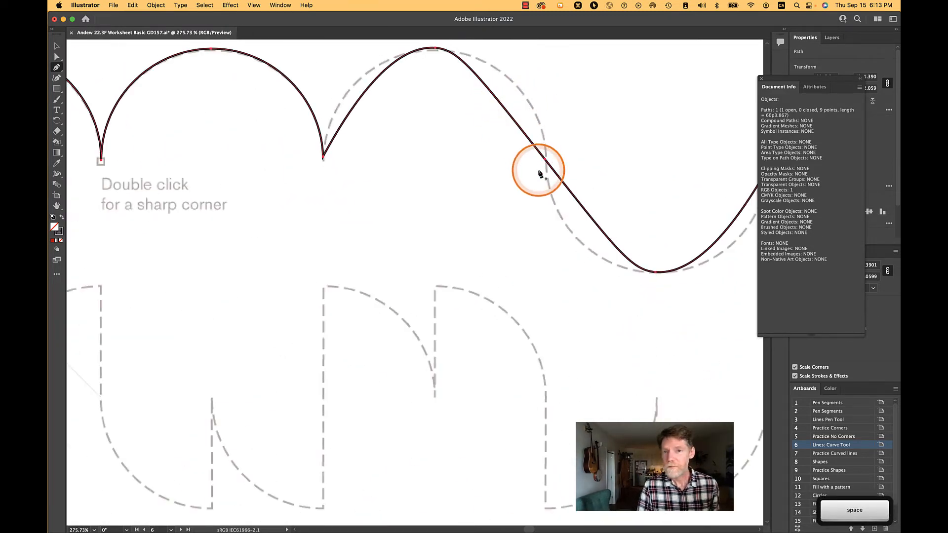
Step: Undo the entire path traced over the upper dashed line, leaving only the dashed guide
scroll(540, 173, down, 3)
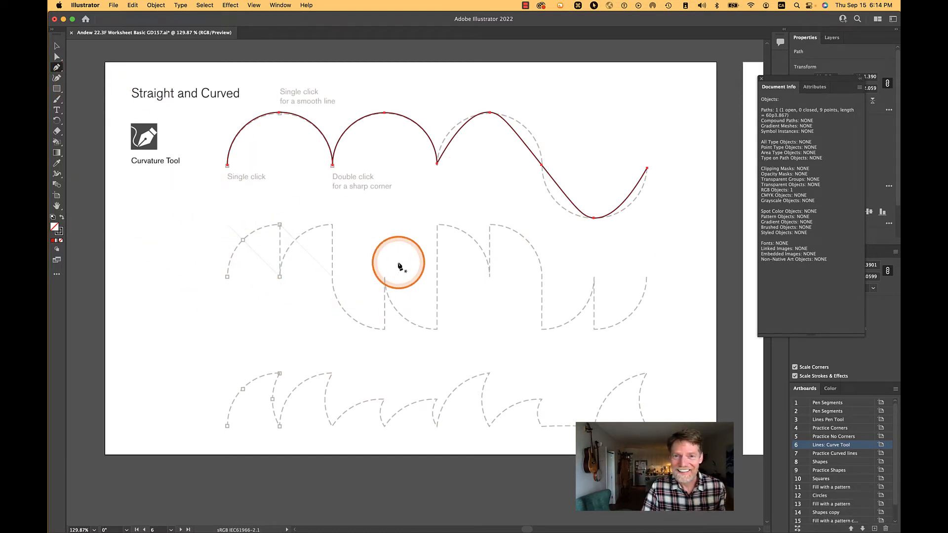
key(super+z)
key(super+z)
key(super+z)
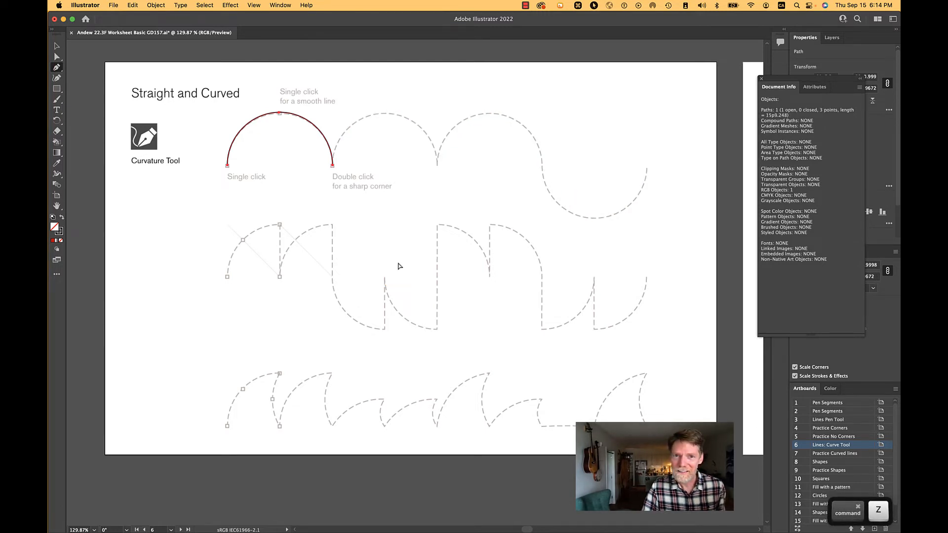
key(super+z)
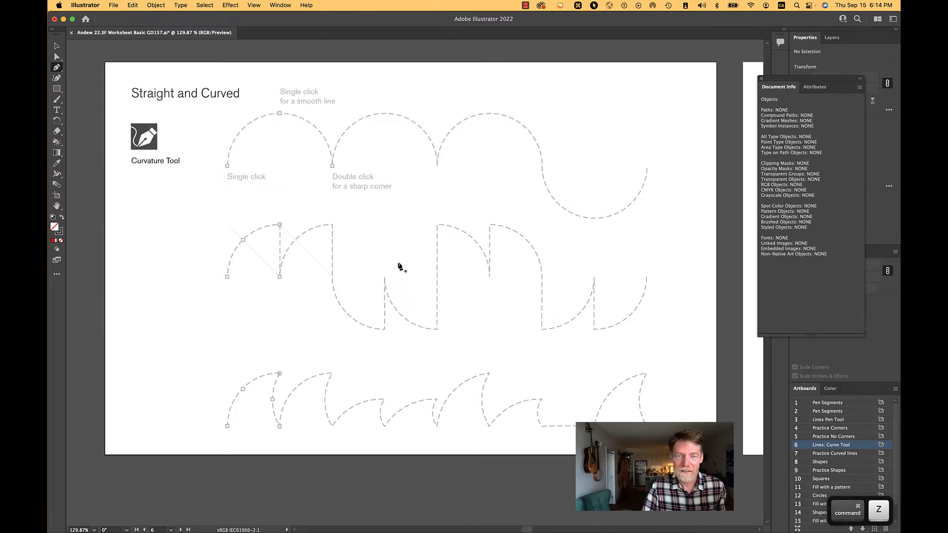
click(228, 166)
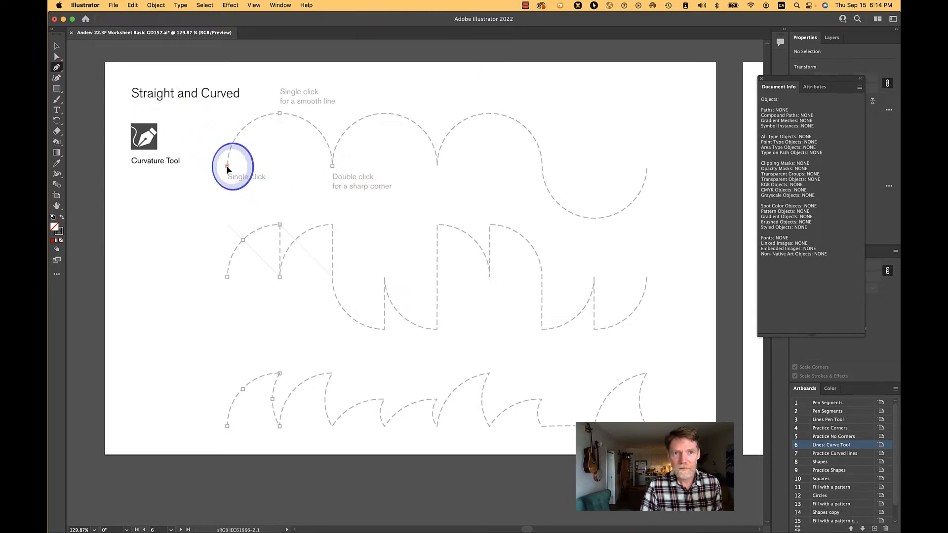
click(280, 114)
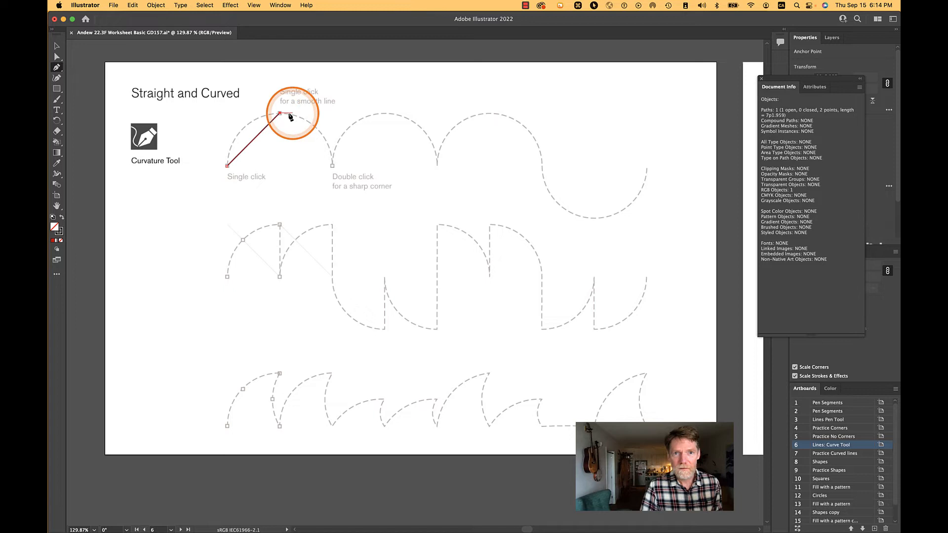
double_click(333, 166)
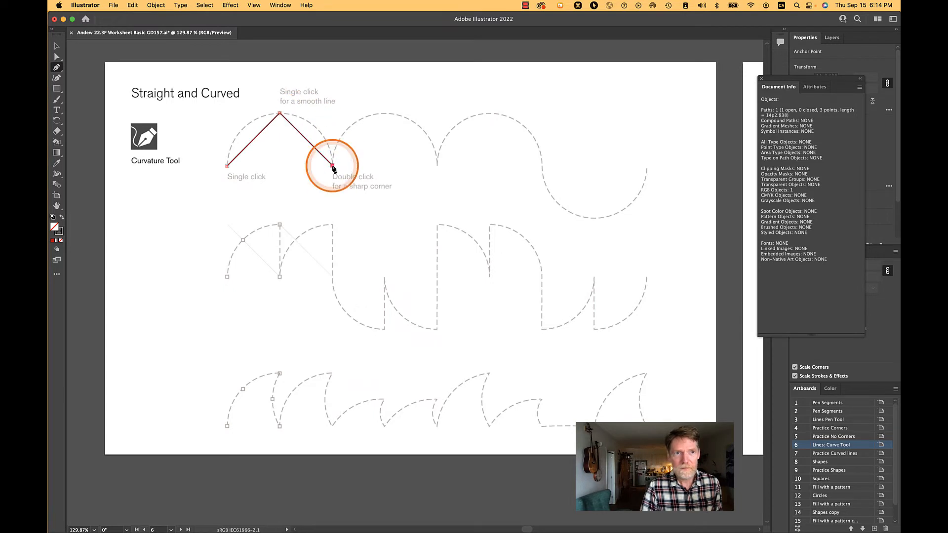
key(super+z)
key(super+z)
key(super+z)
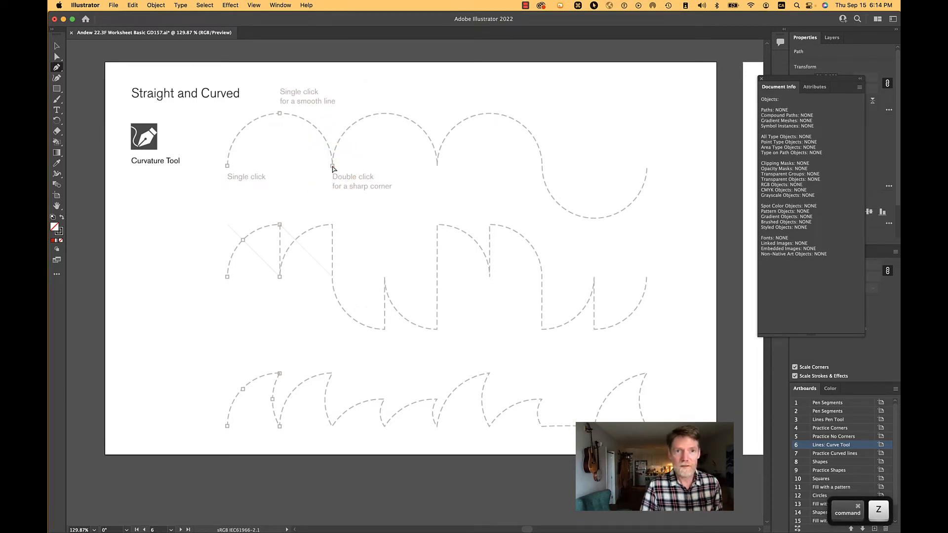
Step: Trace the first two arches of the upper dashed line with the Curvature tool, using smooth points at the peaks and a sharp corner between them
click(57, 78)
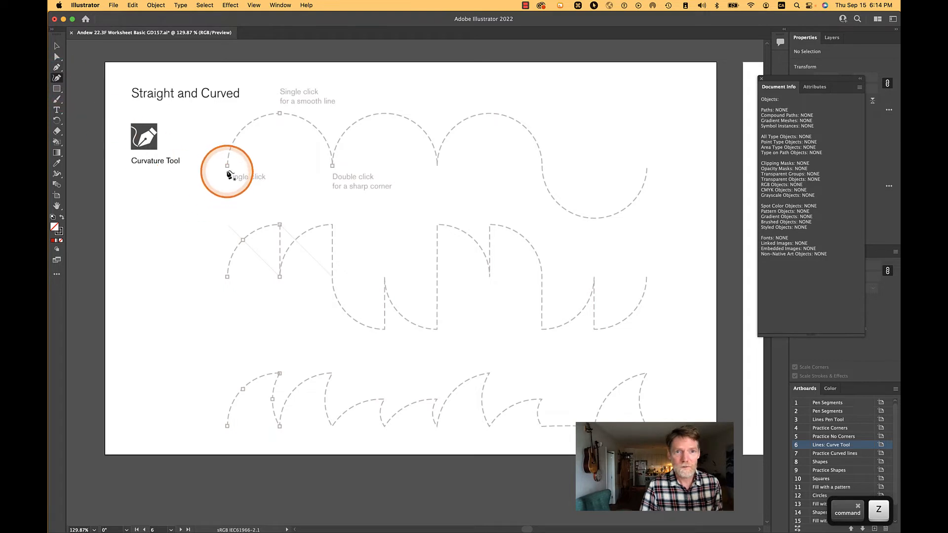
click(227, 166)
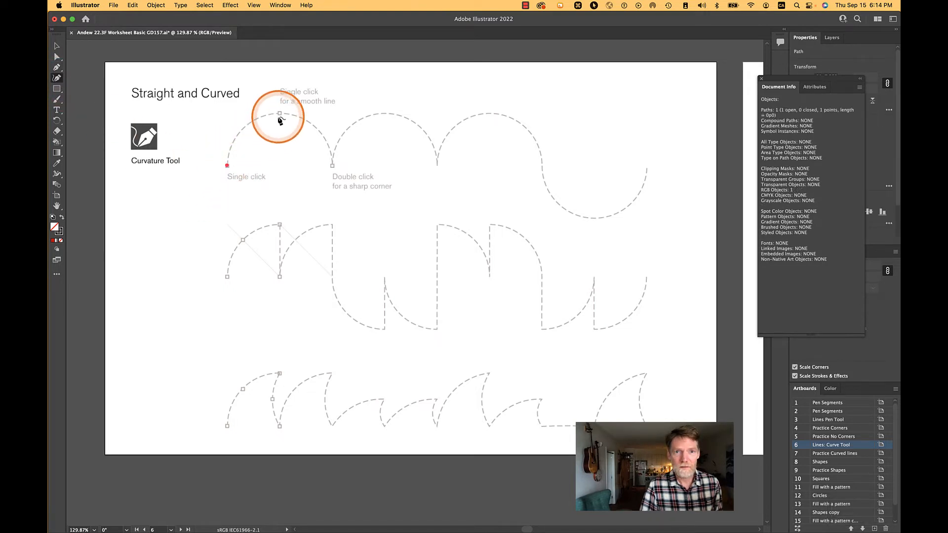
click(280, 114)
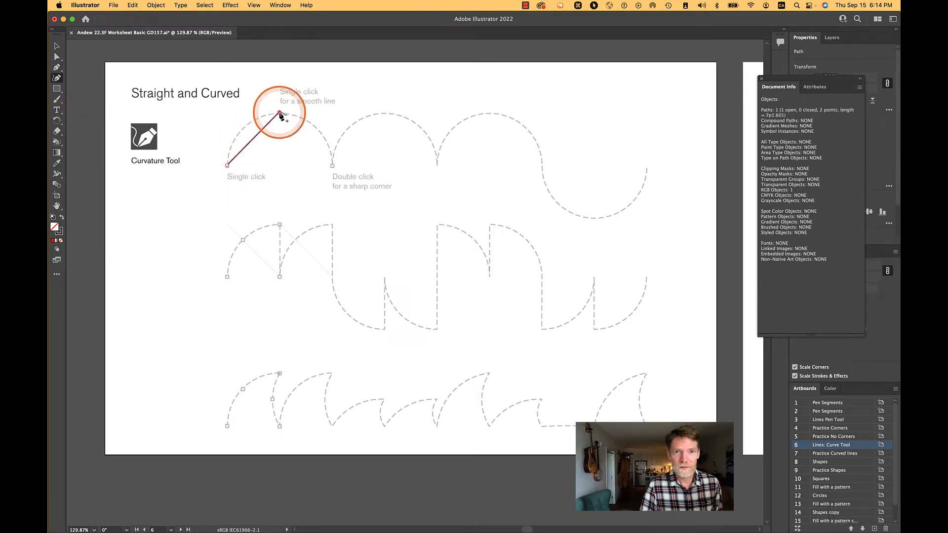
double_click(333, 167)
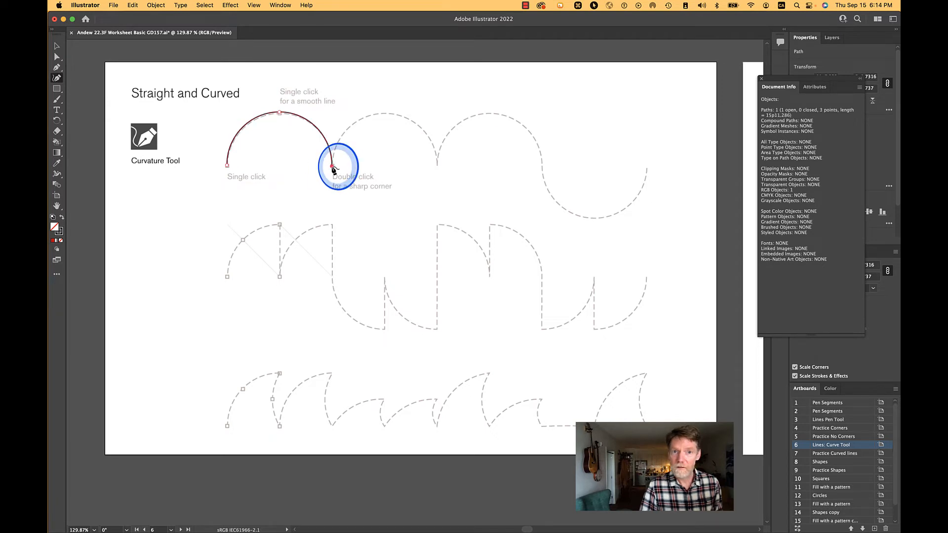
click(386, 114)
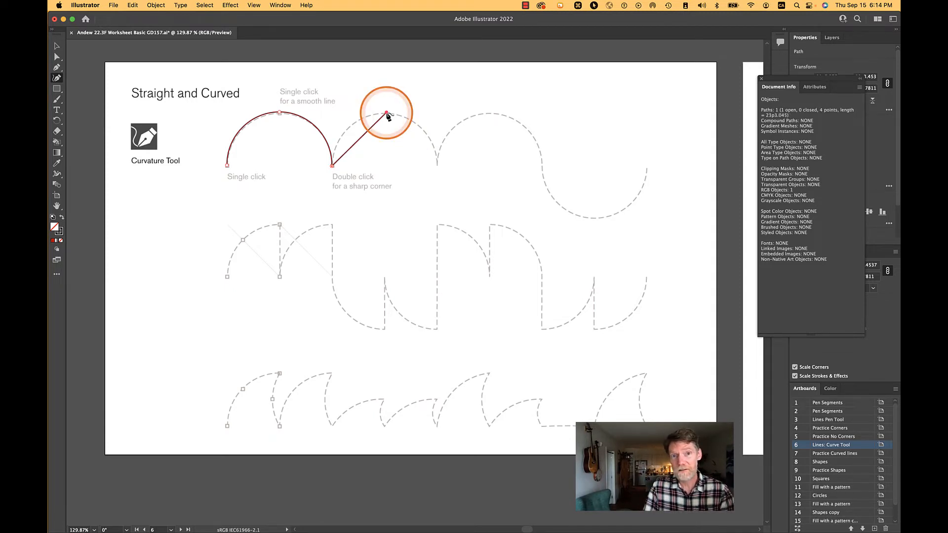
click(437, 164)
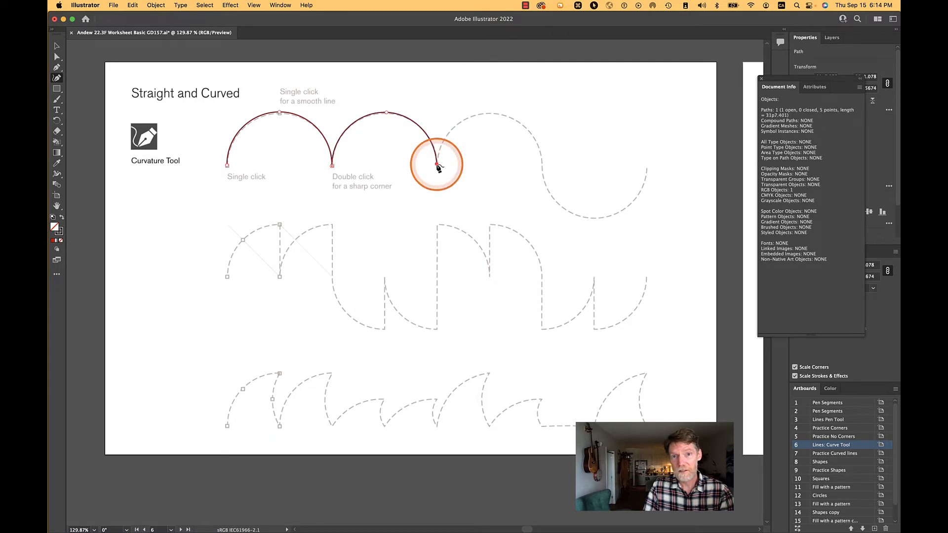
Step: Continue the path over the third arch and through the downward curve, and end it at the end of the upper dashed line
click(493, 115)
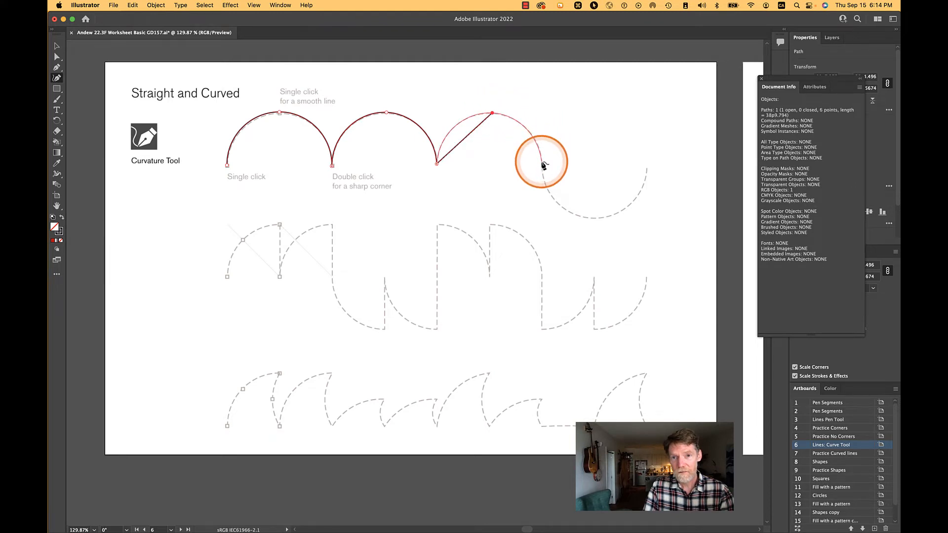
double_click(542, 163)
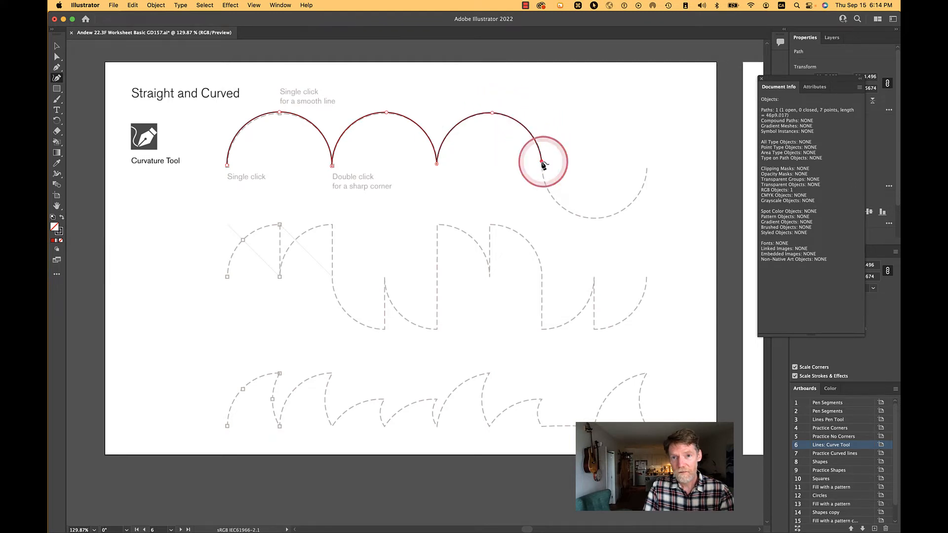
click(598, 218)
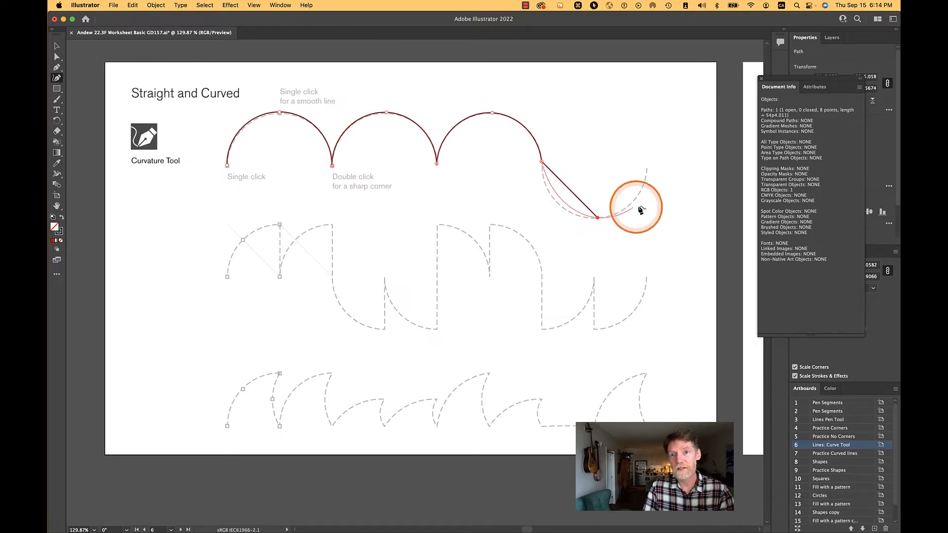
click(648, 170)
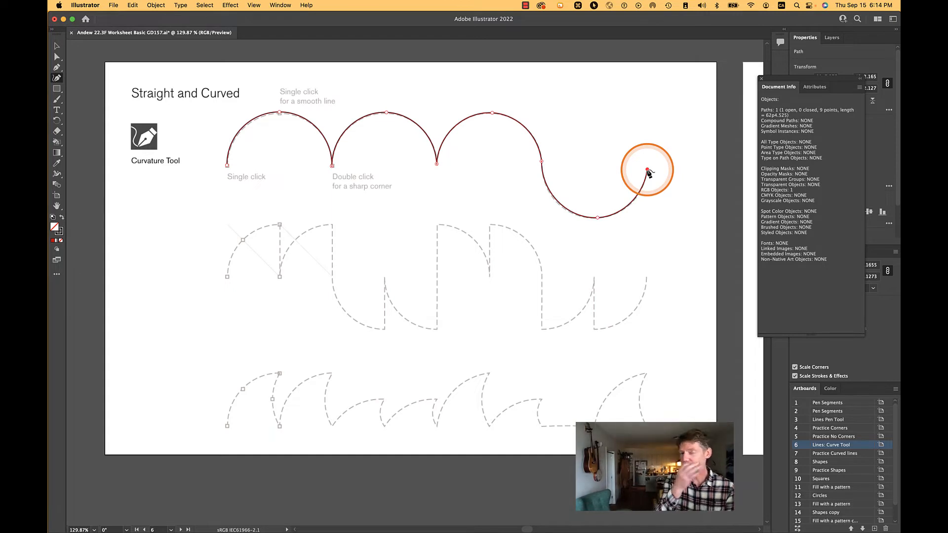
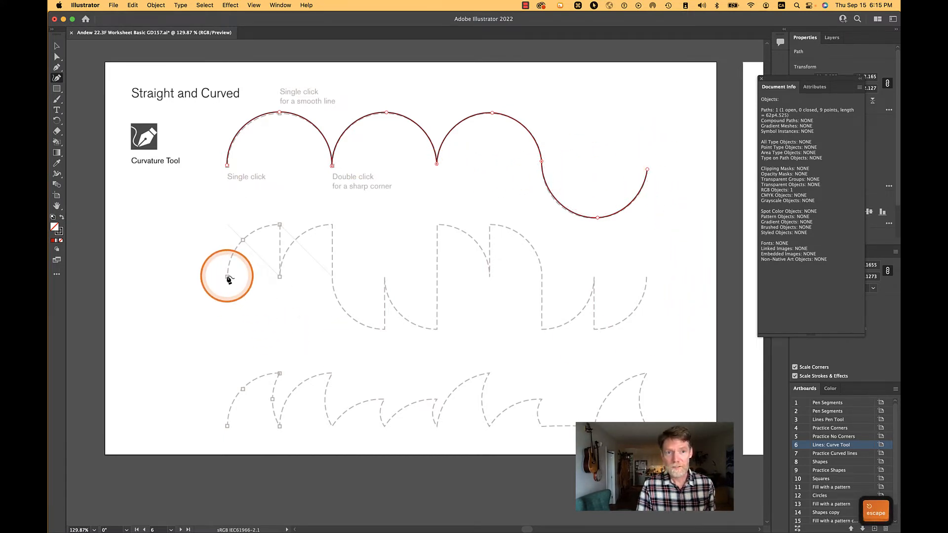
Step: Trace the first two quarter arcs of the middle dashed line and the vertical between them, with sharp corners where they meet
click(227, 277)
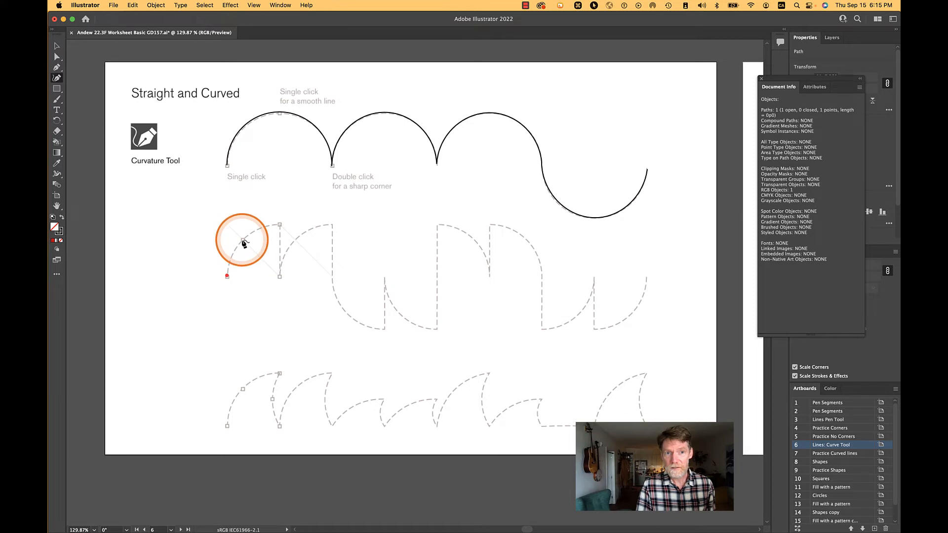
click(242, 240)
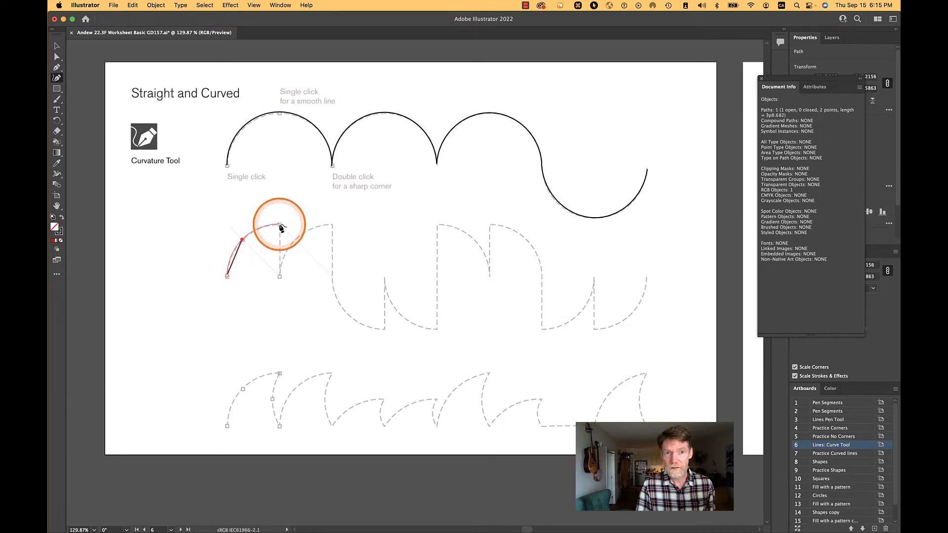
click(280, 225)
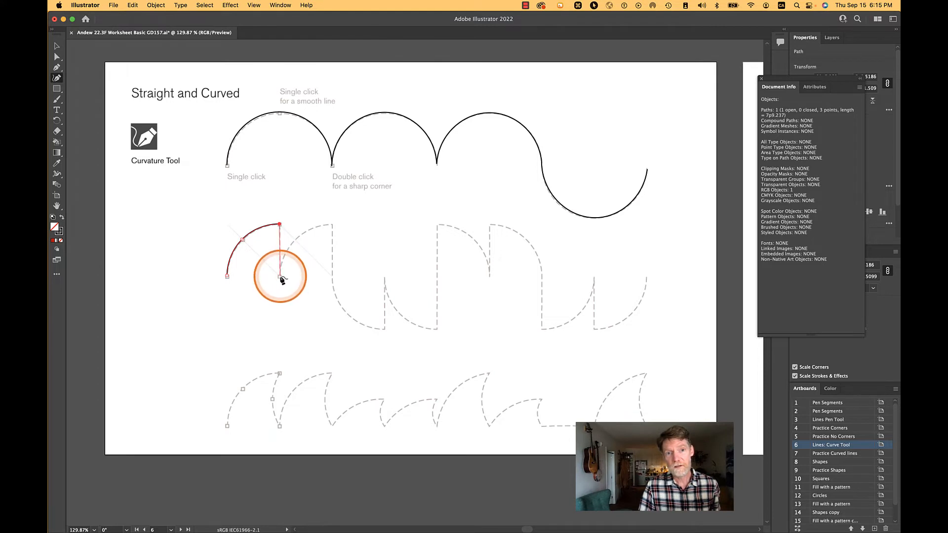
click(280, 276)
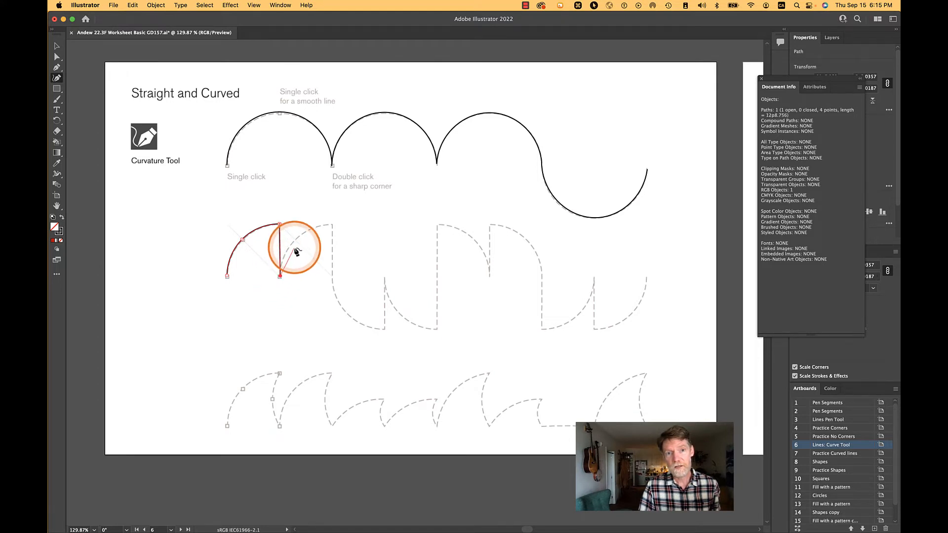
click(296, 239)
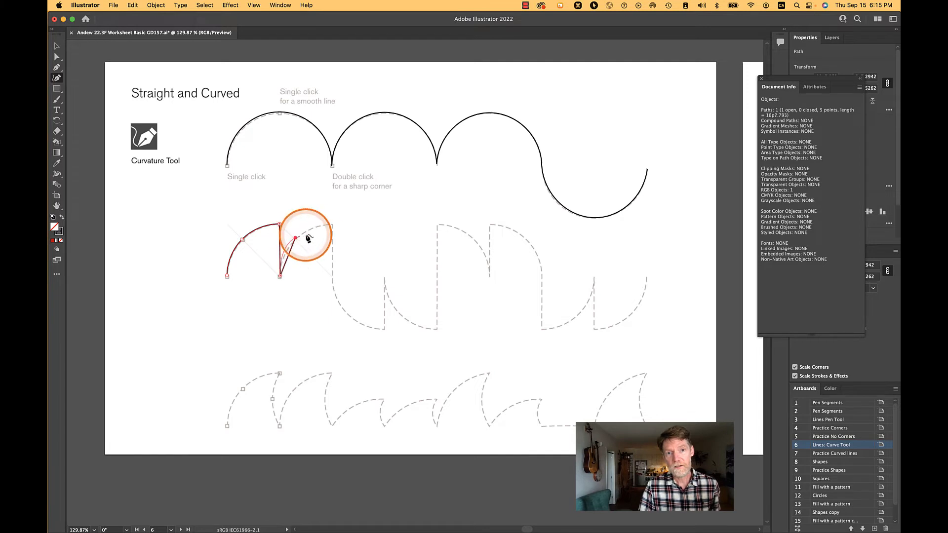
double_click(332, 224)
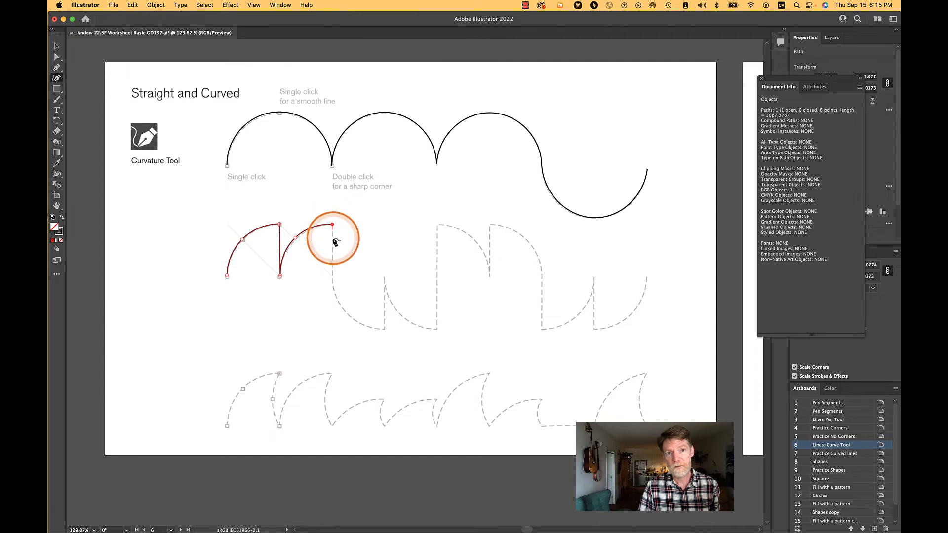
Step: Extend the middle path straight down, around the first lower quarter arc, and straight up to the next corner
click(333, 278)
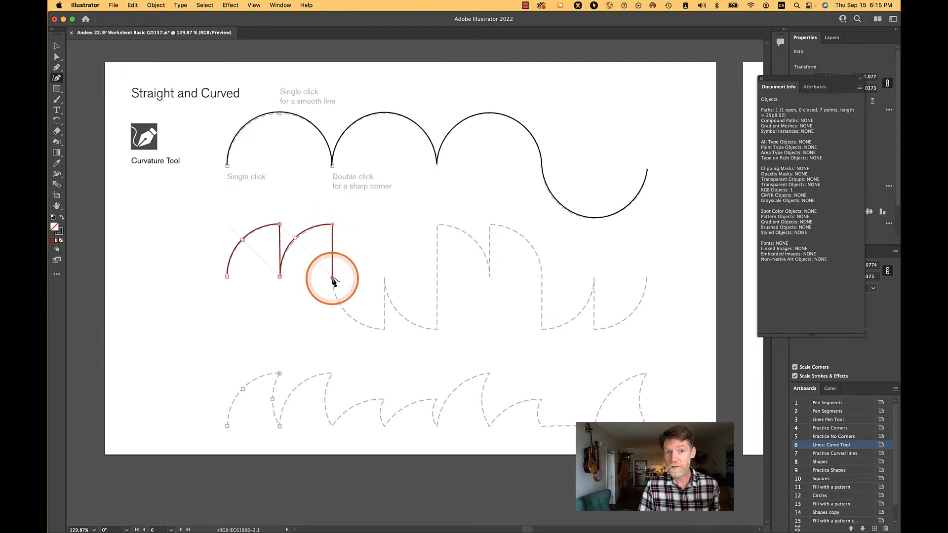
click(347, 315)
click(384, 330)
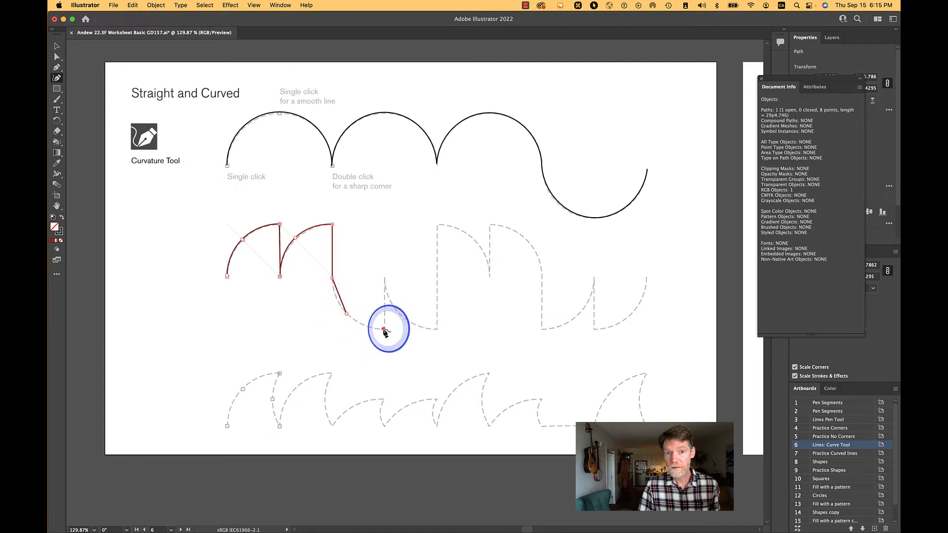
click(384, 277)
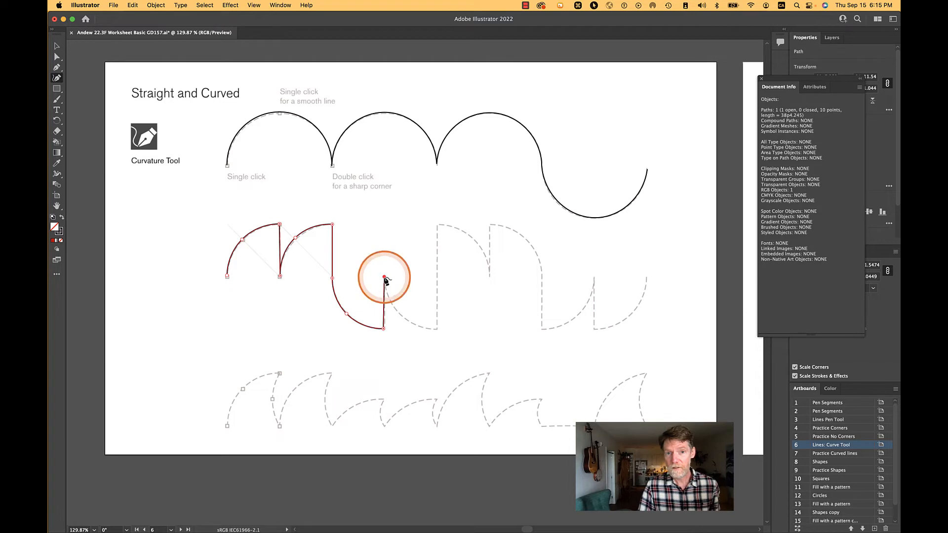
Step: Trace the second lower quarter arc, the tall vertical line, and the quarter arc descending from its upper end on the middle dashed line
click(404, 316)
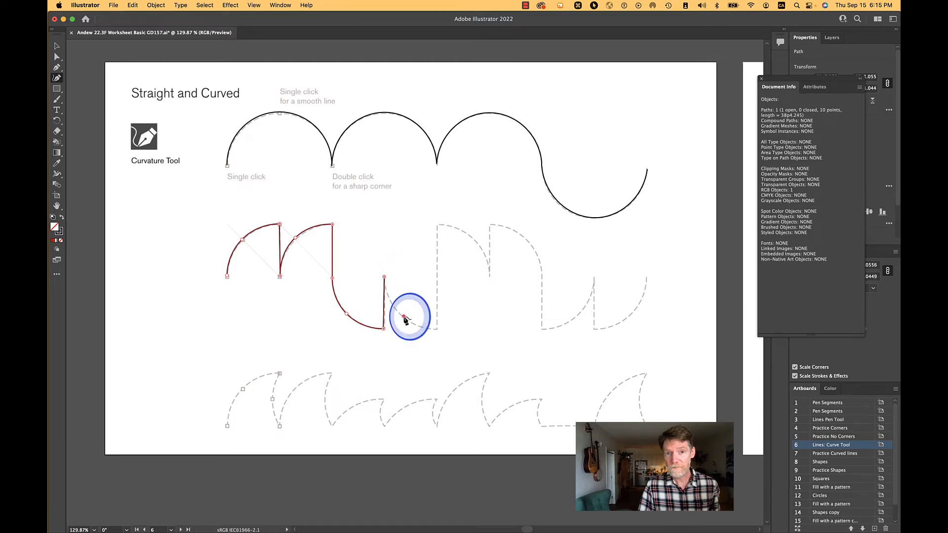
click(436, 330)
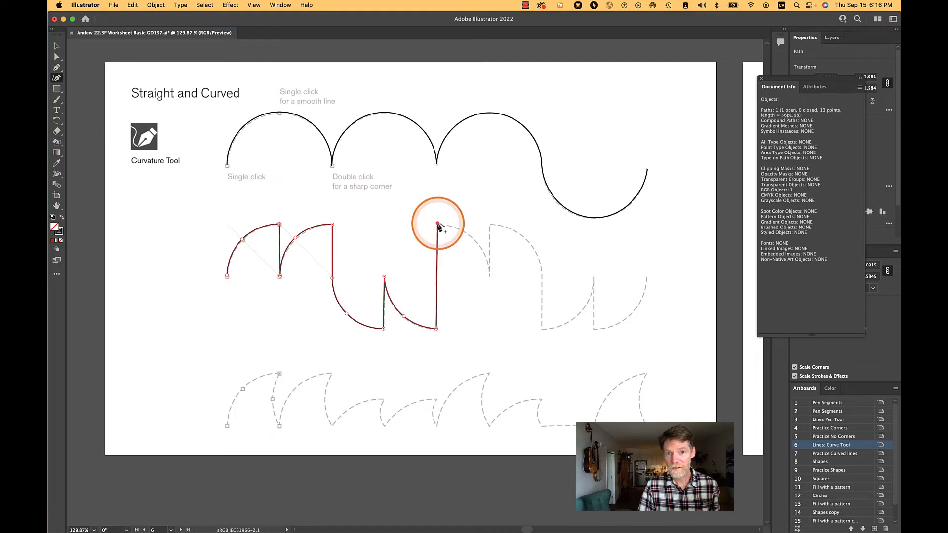
click(473, 239)
click(492, 274)
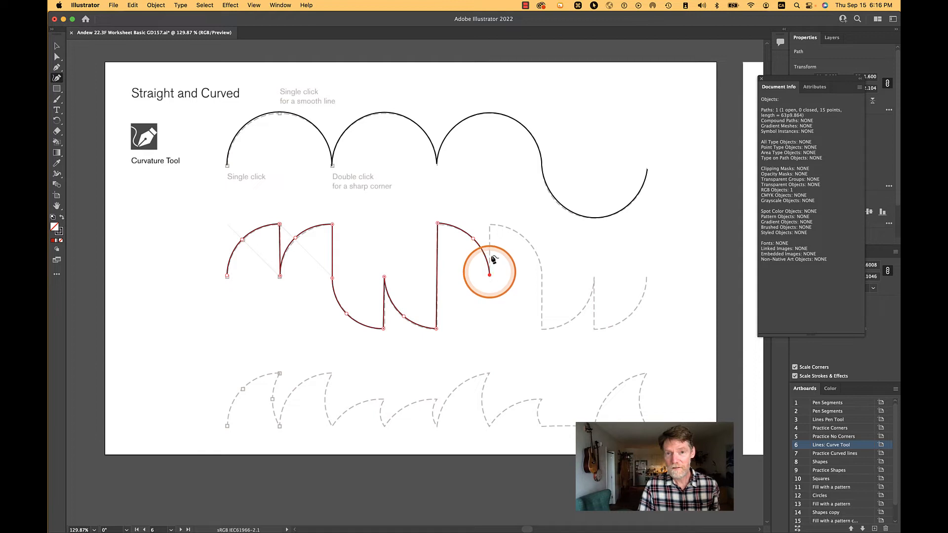
click(491, 225)
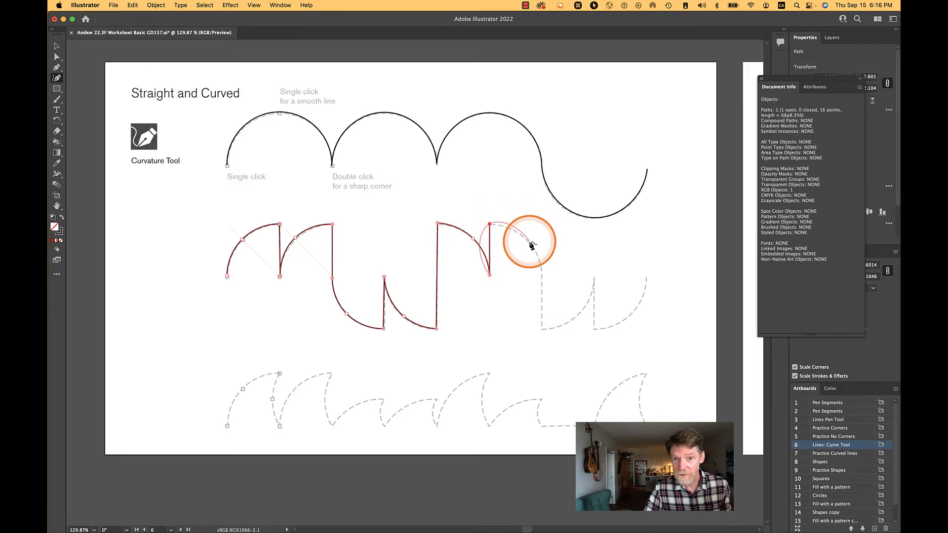
click(529, 243)
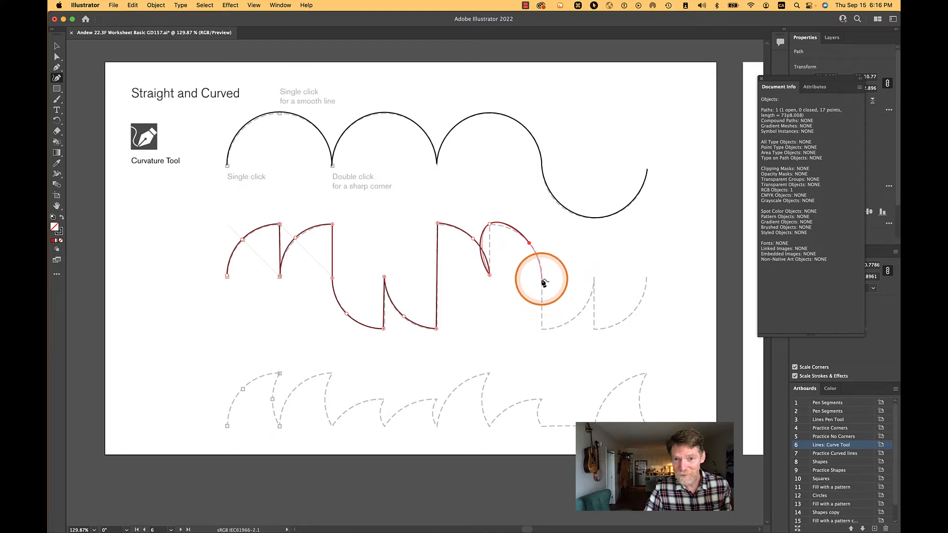
key(super+z)
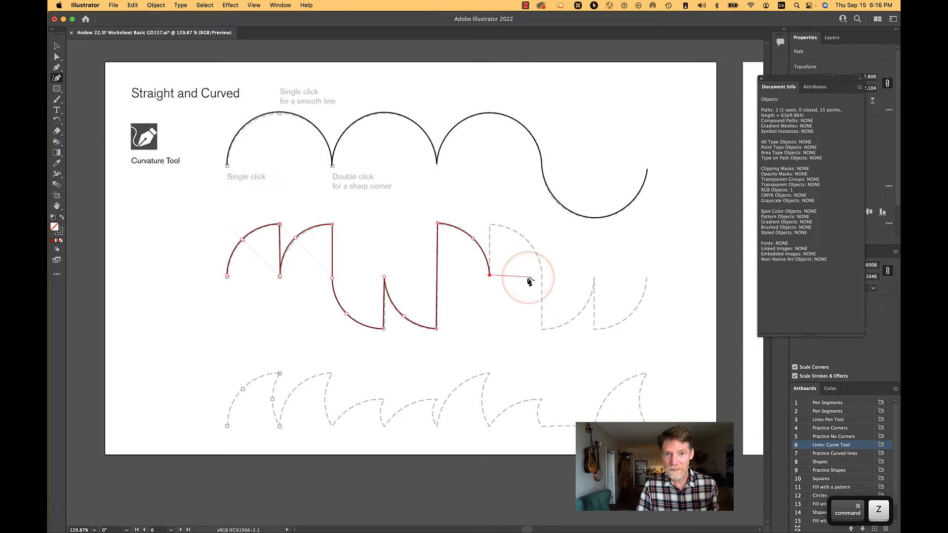
Step: Convert the path's last point to a sharp corner and add the straight vertical segment up to the start of the next arc
click(491, 278)
double_click(490, 276)
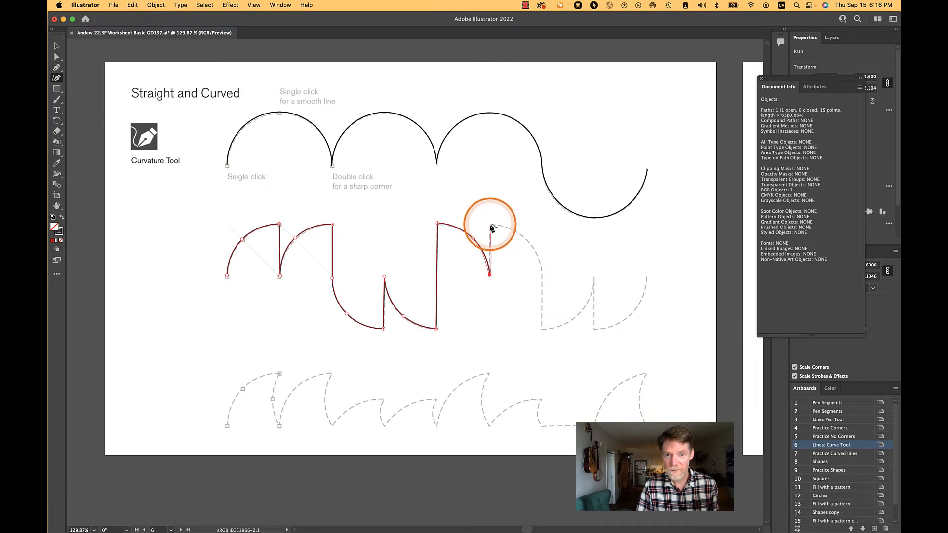
click(490, 225)
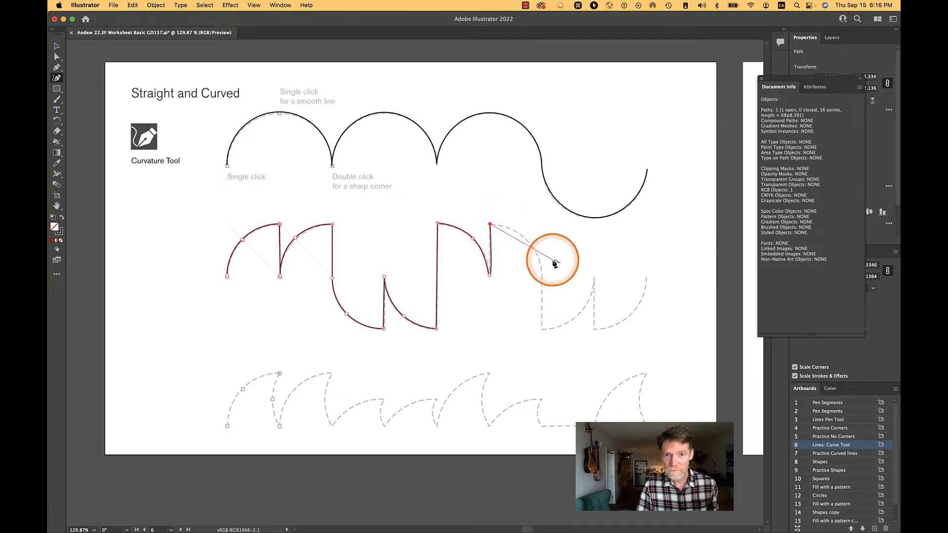
Step: Trace the next upper quarter arc of the middle dashed line and continue from a sharp corner straight down to the lower corner
click(525, 237)
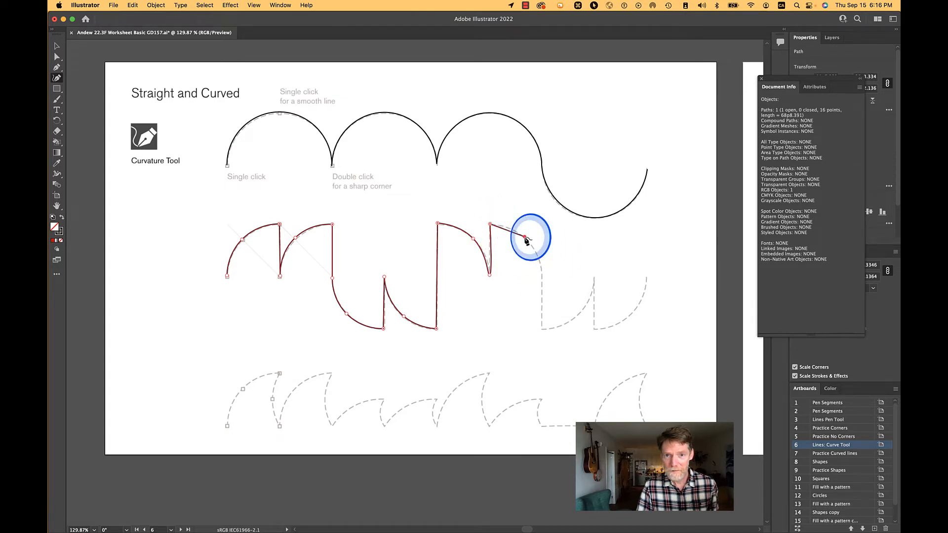
click(542, 278)
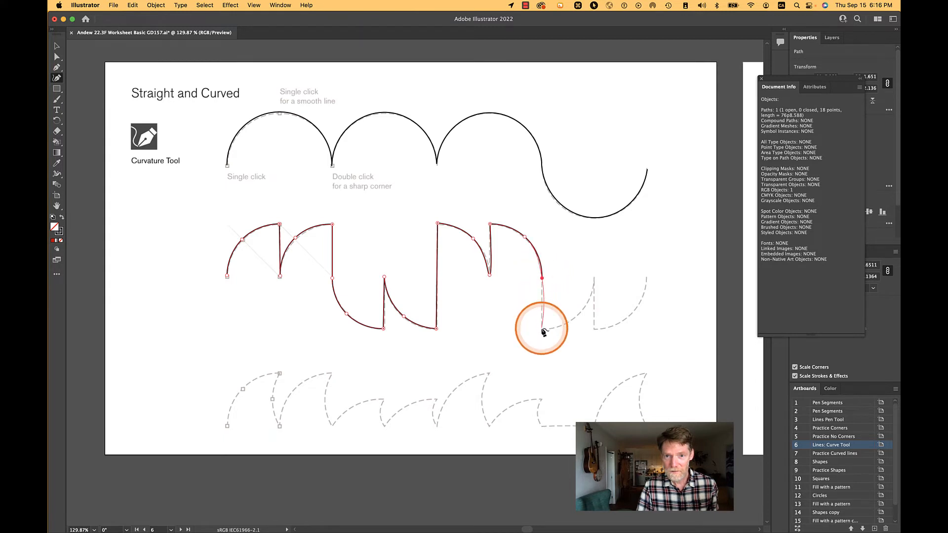
double_click(542, 279)
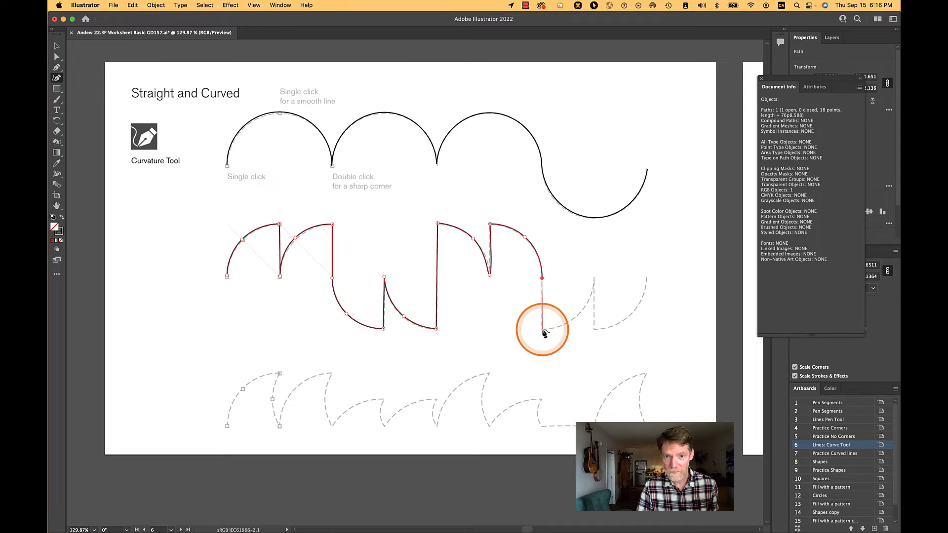
click(542, 329)
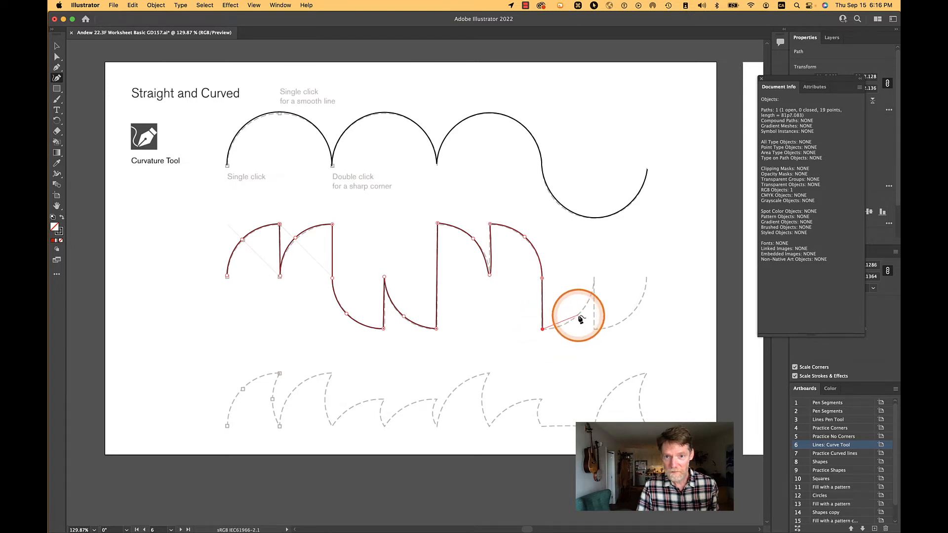
Step: Trace the last two lower quarter arcs and the vertical between them, with sharp corners, and end the middle path
click(579, 315)
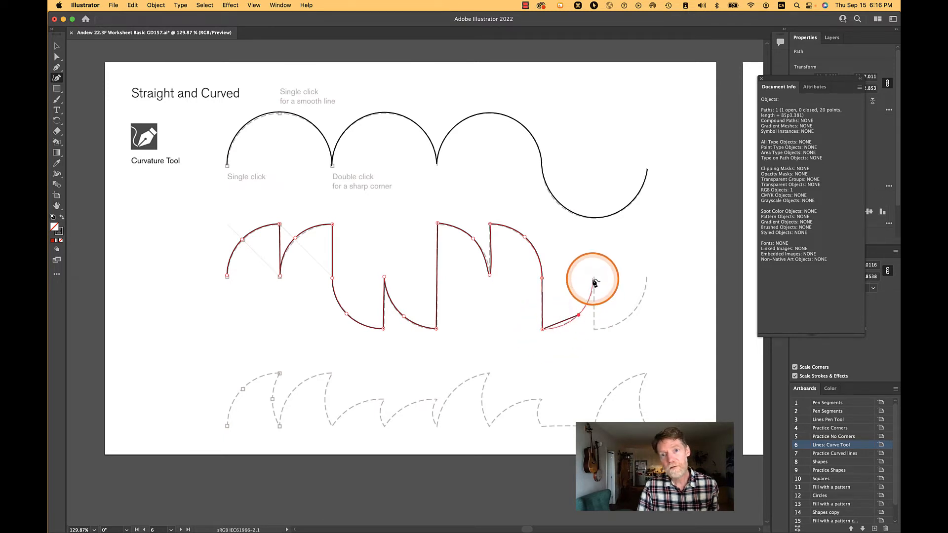
click(593, 279)
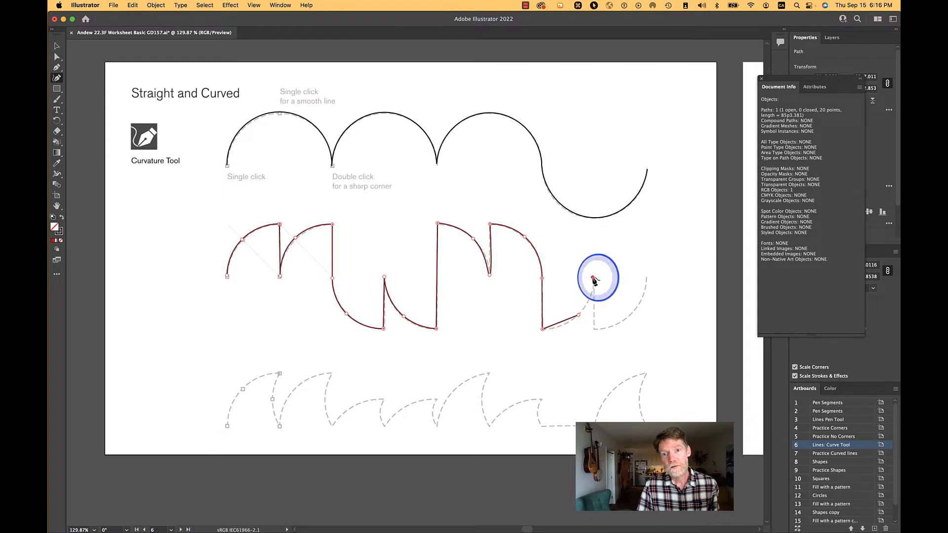
double_click(595, 329)
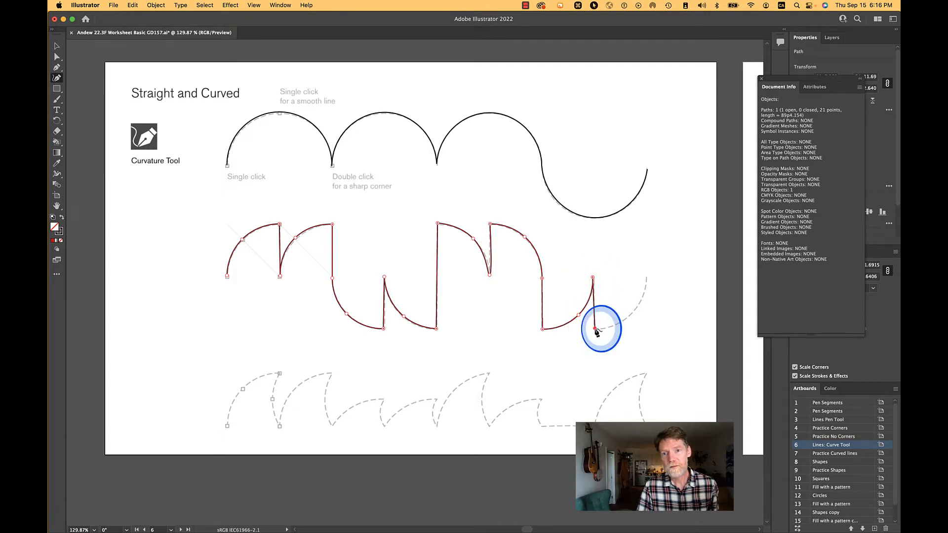
click(634, 311)
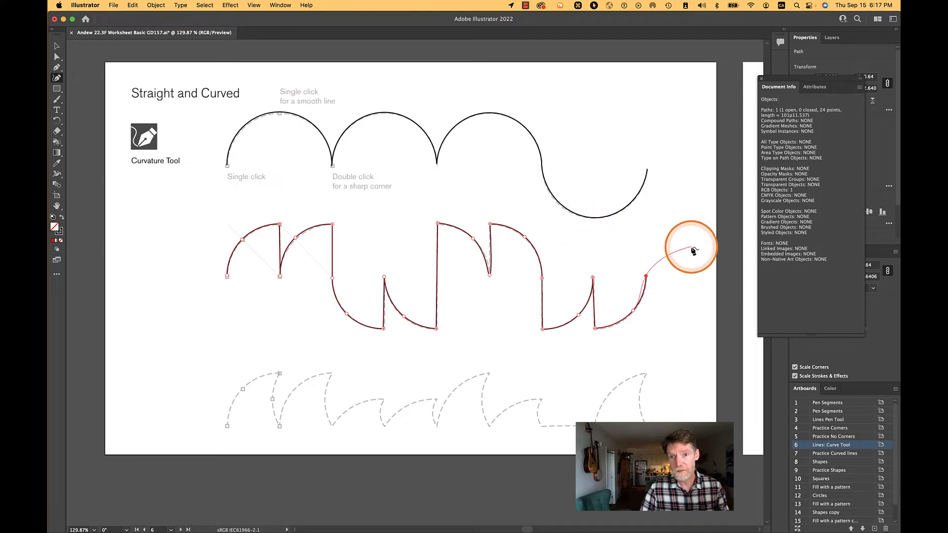
key(Escape)
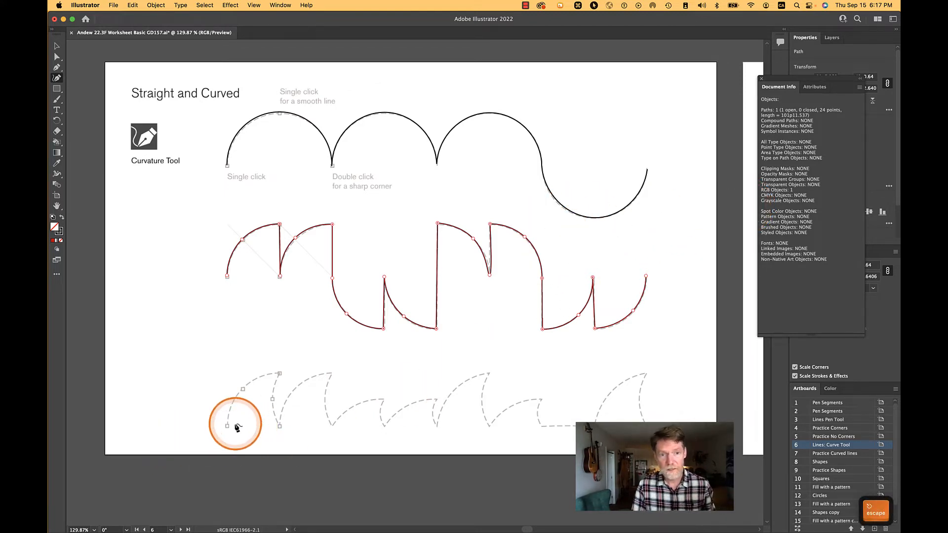
Step: Start a new path on the bottom dashed line and trace the first wave's rising arc and inward return curve, with a sharp crest
scroll(228, 428, up, 5)
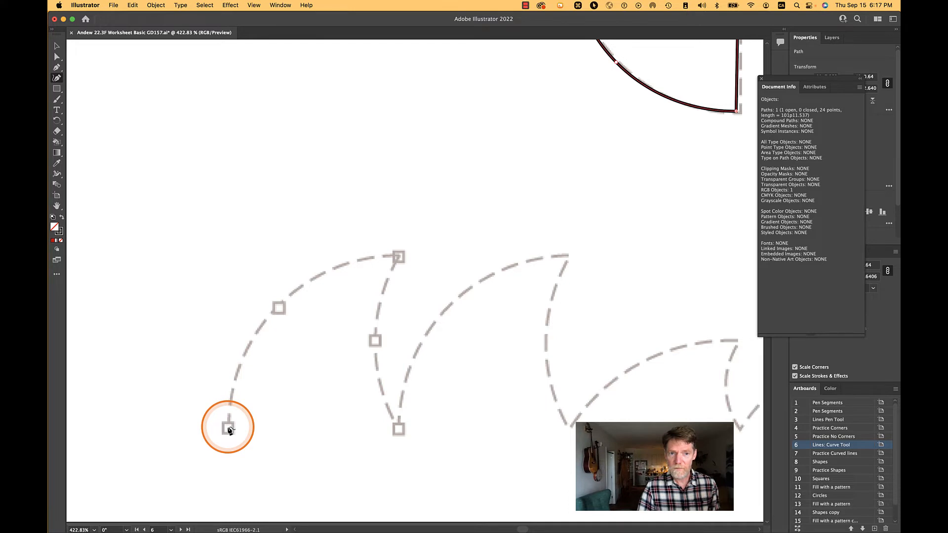
click(228, 428)
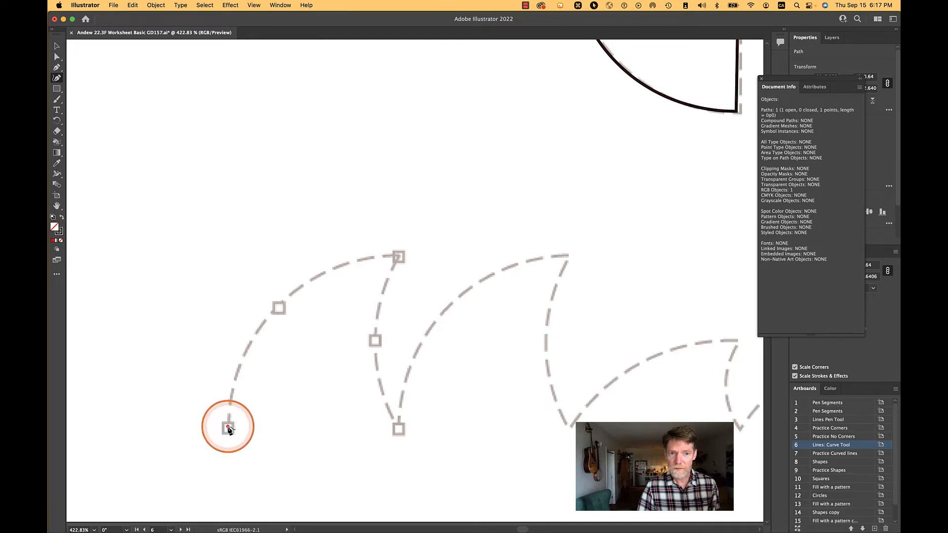
click(279, 308)
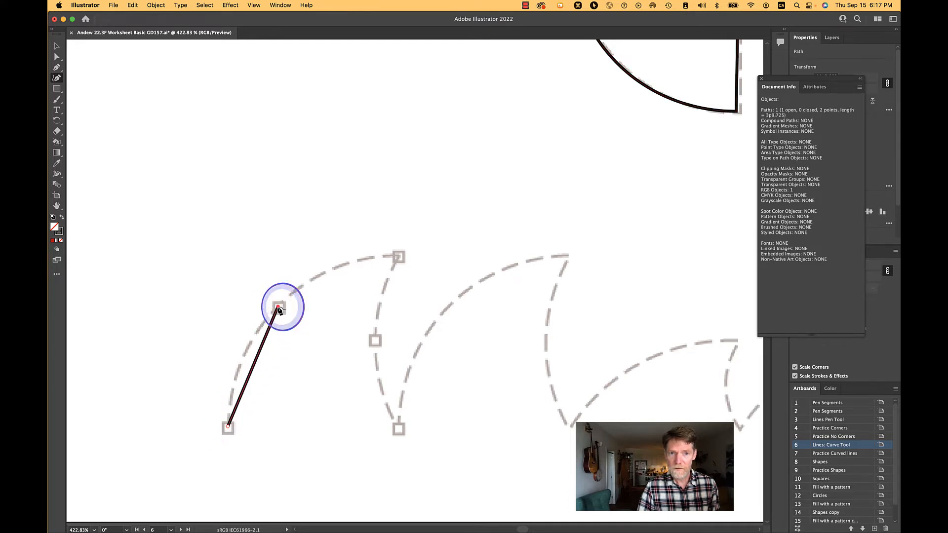
click(399, 257)
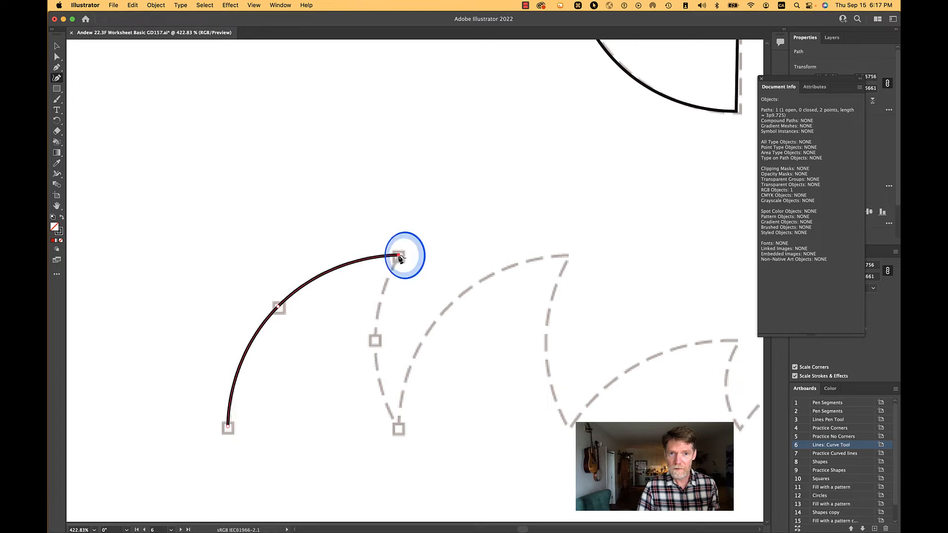
click(375, 341)
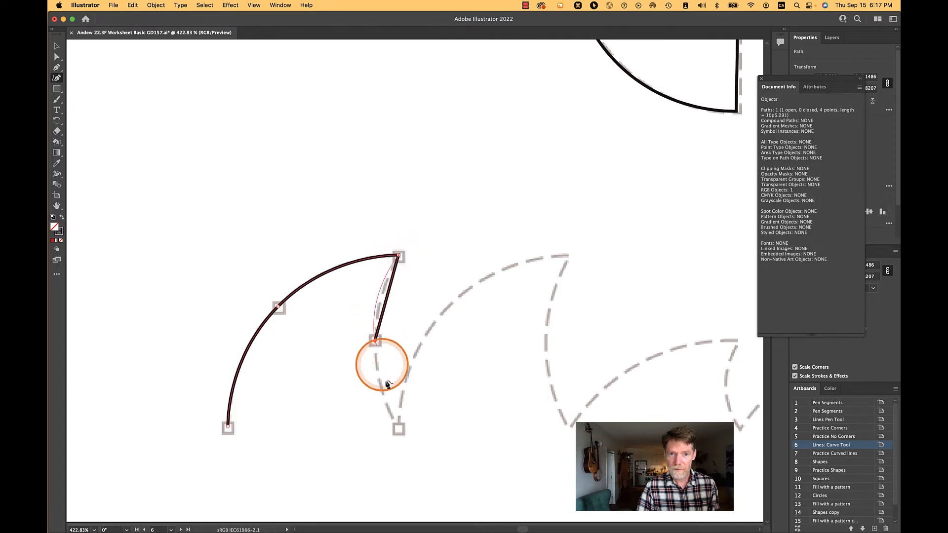
click(400, 429)
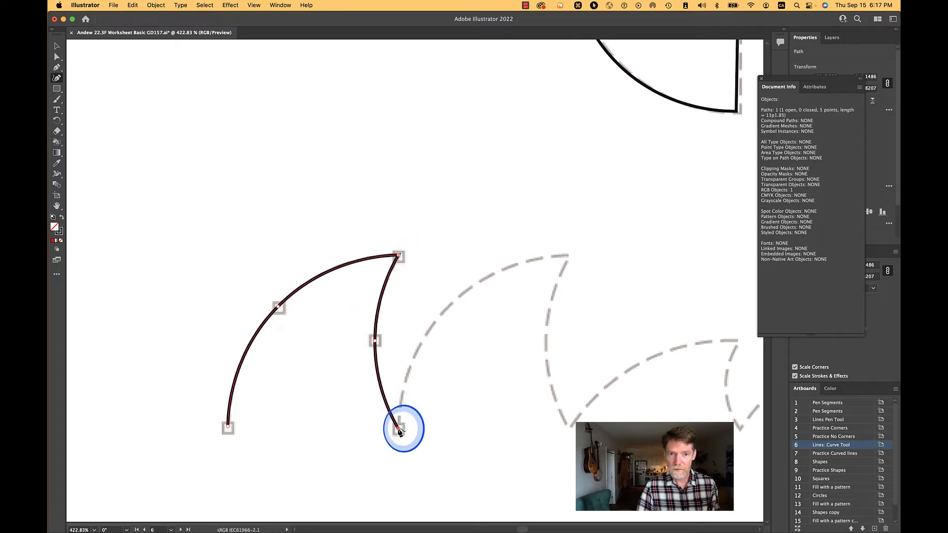
Step: Extend the bottom path through the second tall wave and the first small wave, with sharp corners at the crests and troughs
click(445, 308)
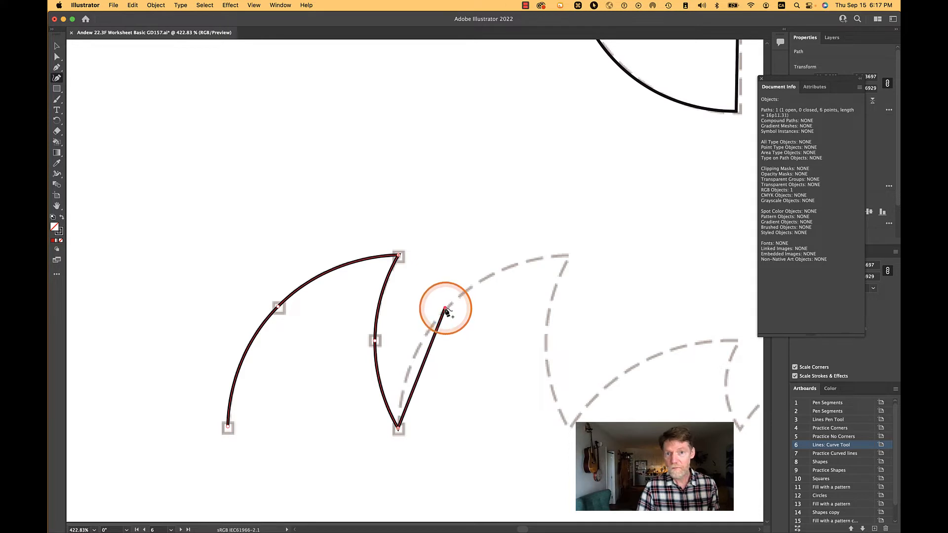
click(568, 255)
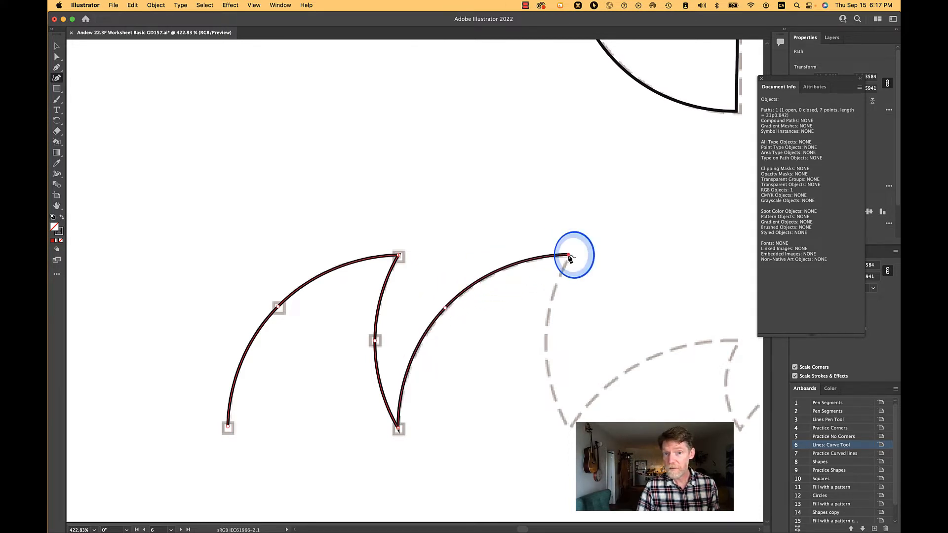
click(545, 339)
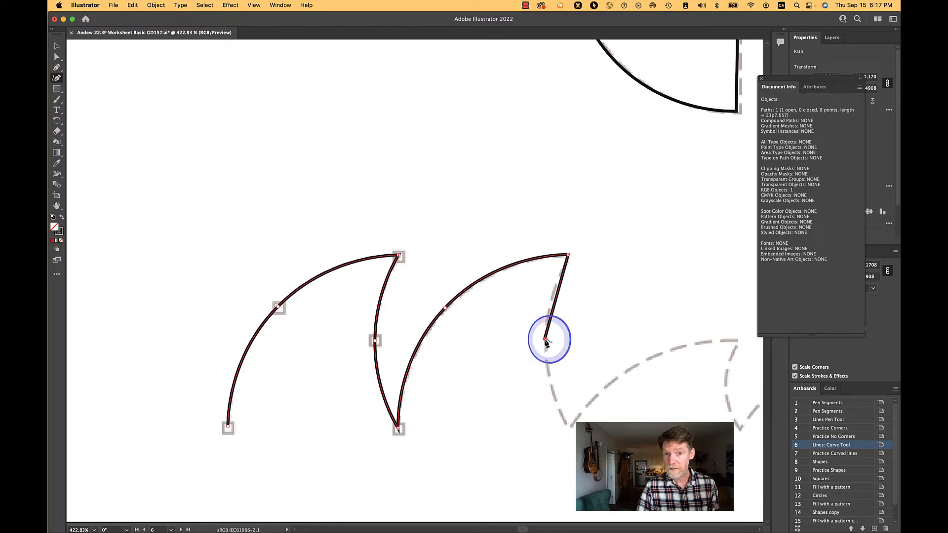
click(570, 429)
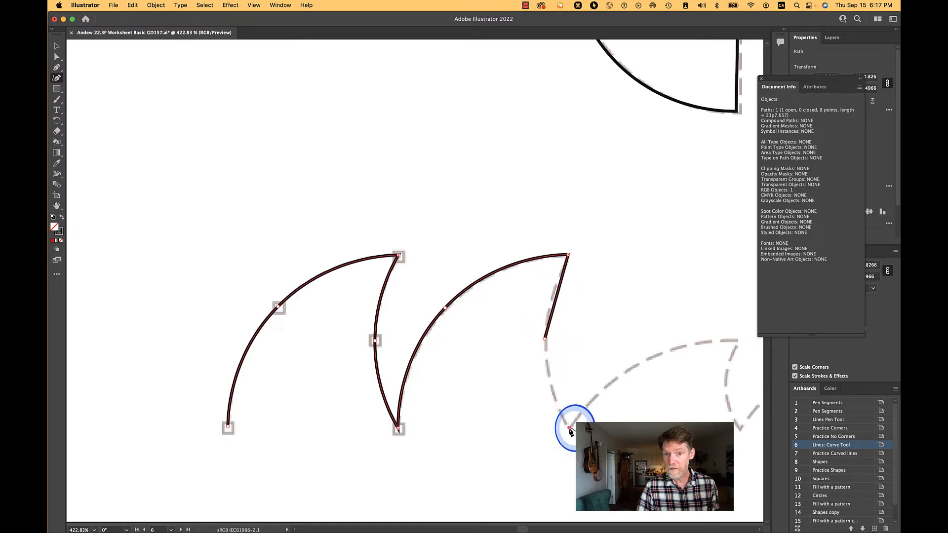
click(647, 358)
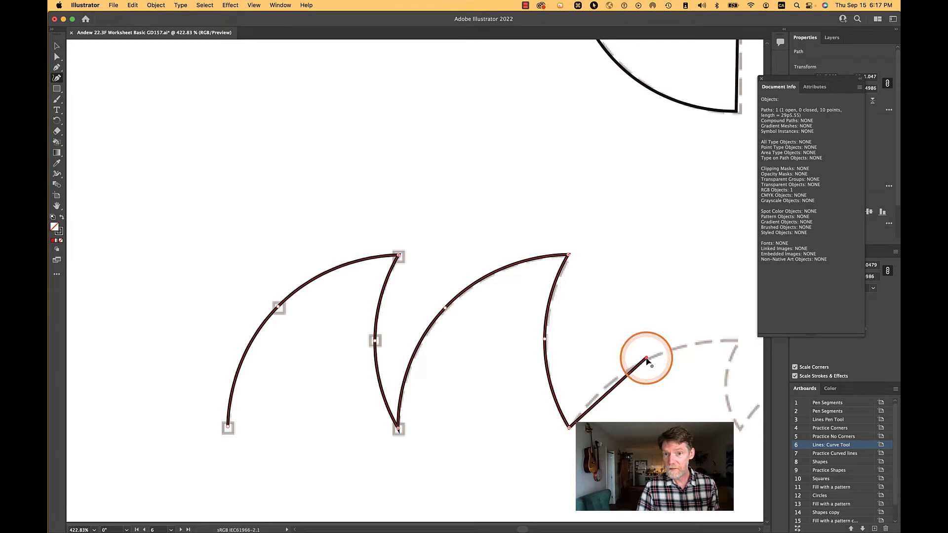
click(736, 342)
click(724, 388)
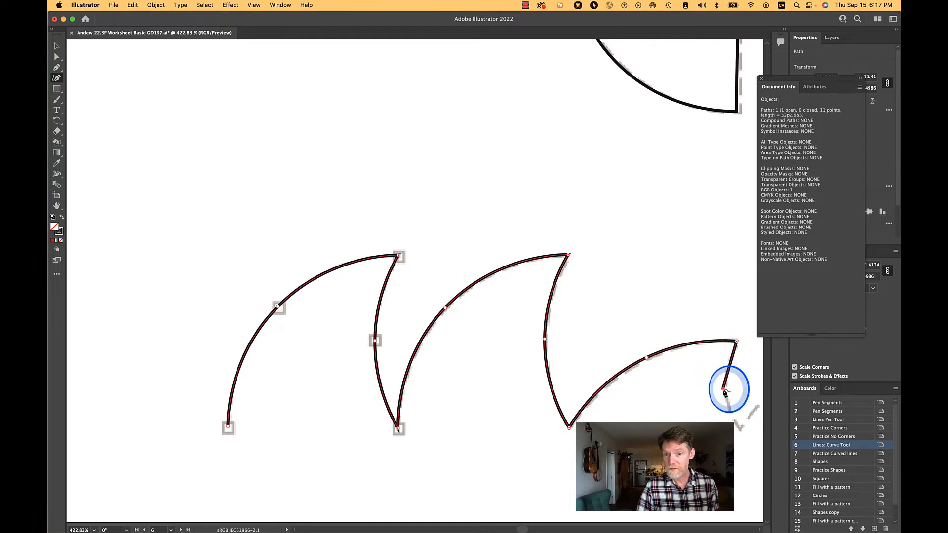
click(742, 429)
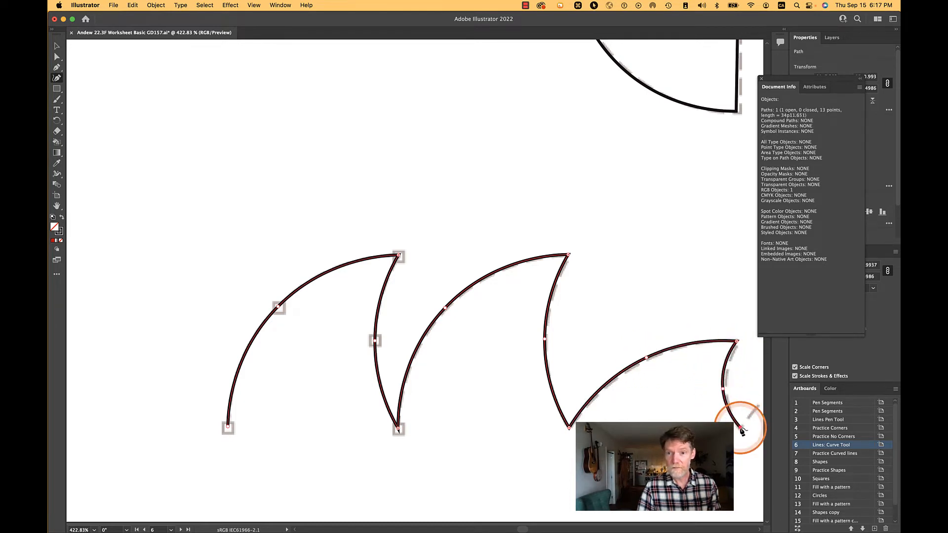
Step: Trace the second small wave of the bottom dashed line, with sharp corners at its crest and closing trough
key(space)
drag(742, 428, 197, 395)
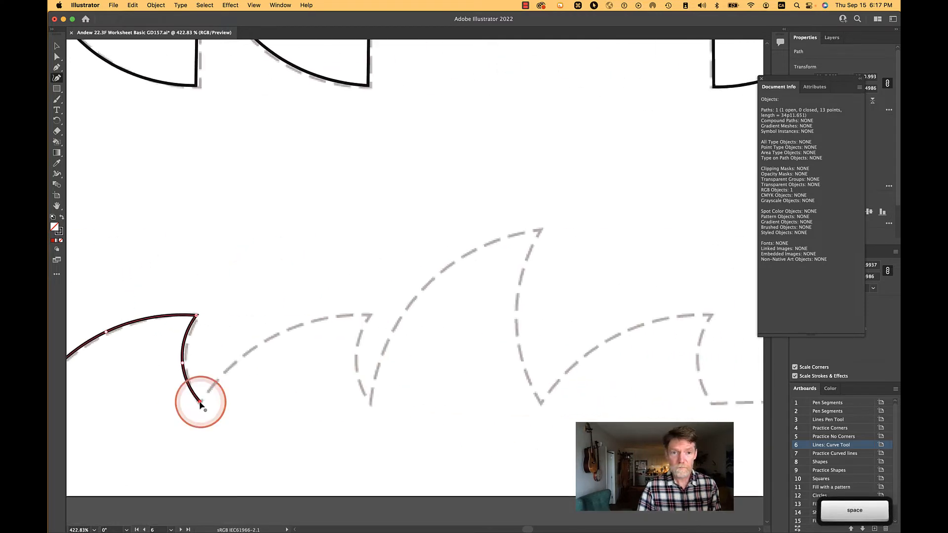
click(278, 334)
click(370, 315)
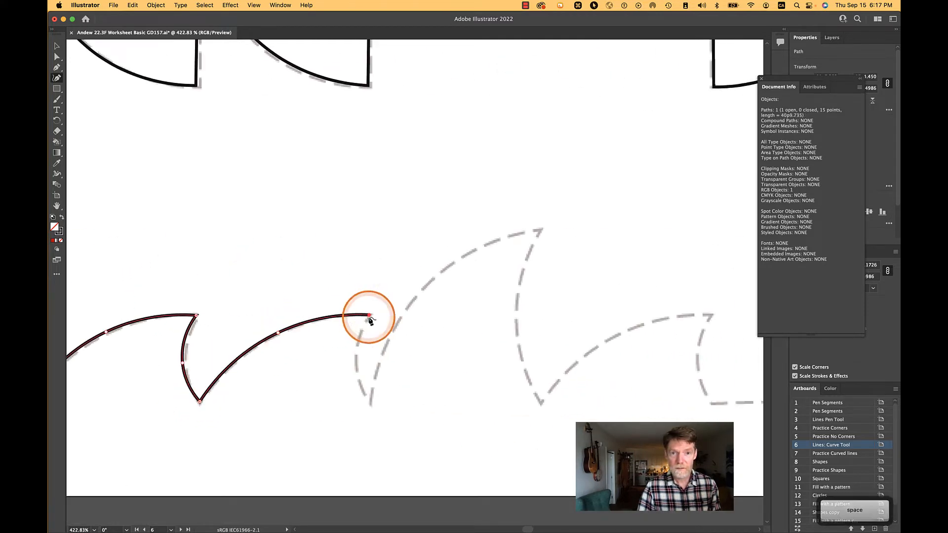
click(356, 354)
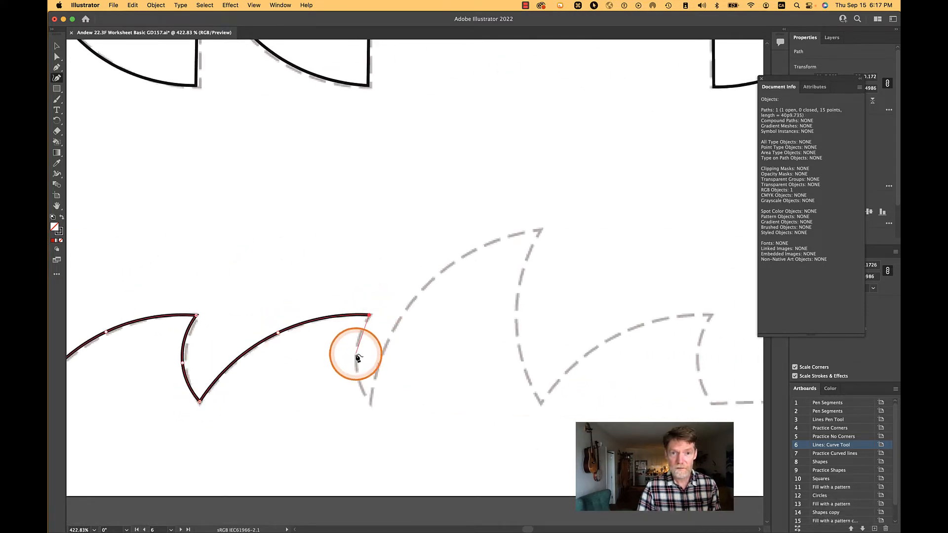
double_click(372, 406)
Step: Extend the bottom path through the third tall wave and the small wave following it, keeping crests and troughs sharp
click(419, 291)
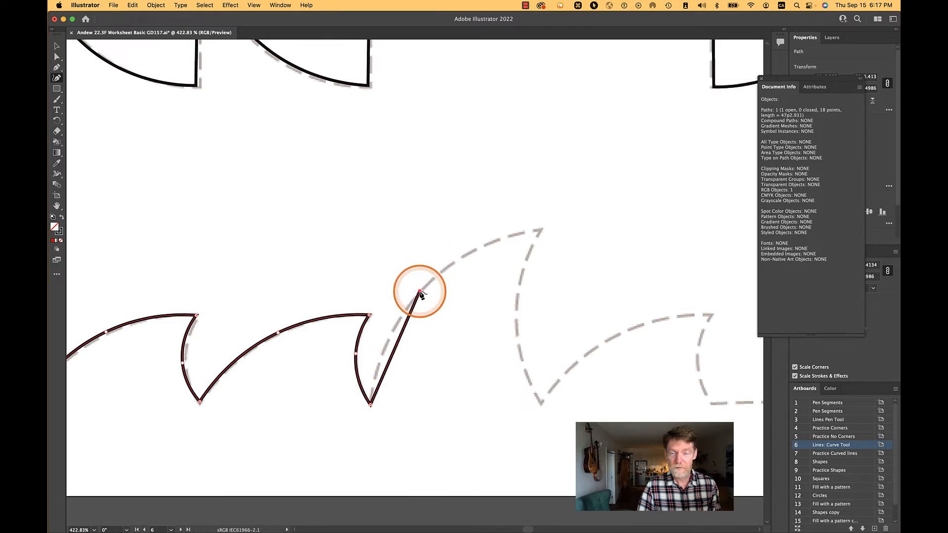
click(541, 229)
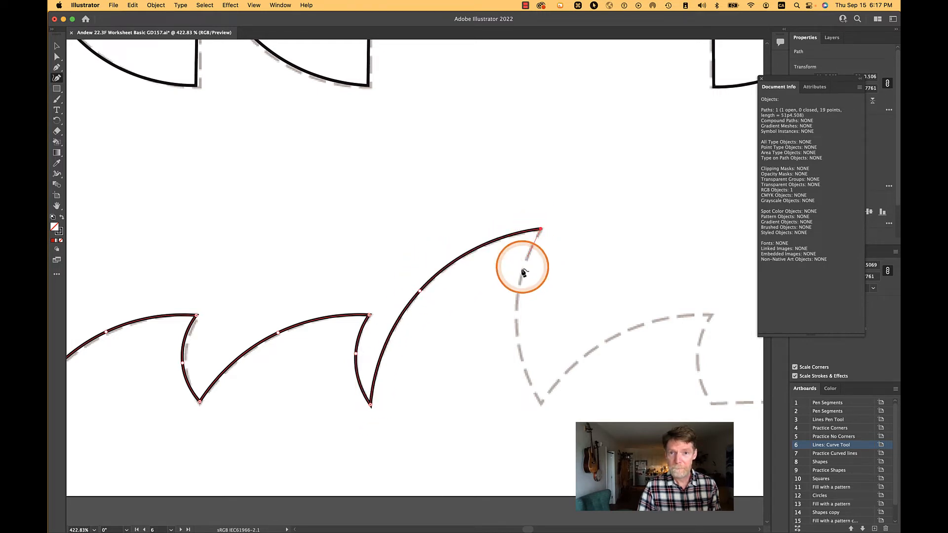
click(516, 322)
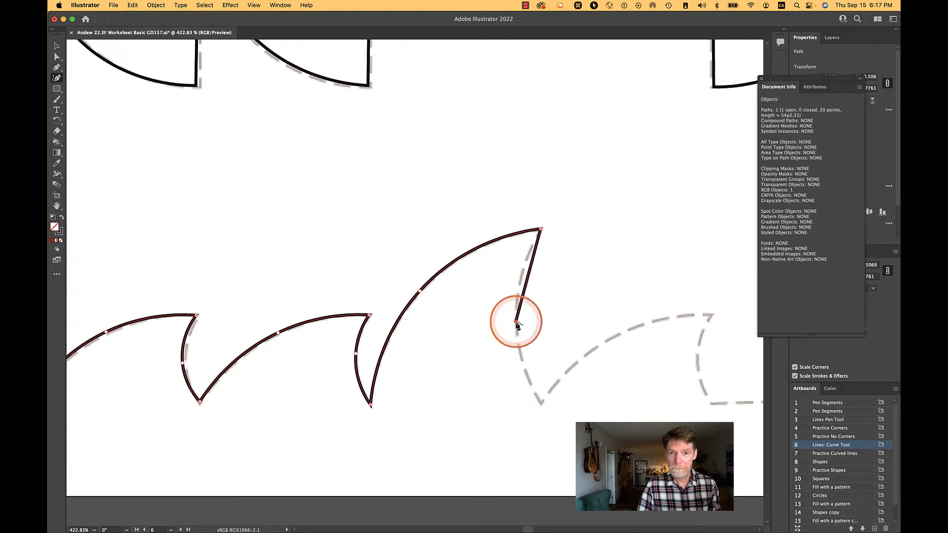
click(540, 405)
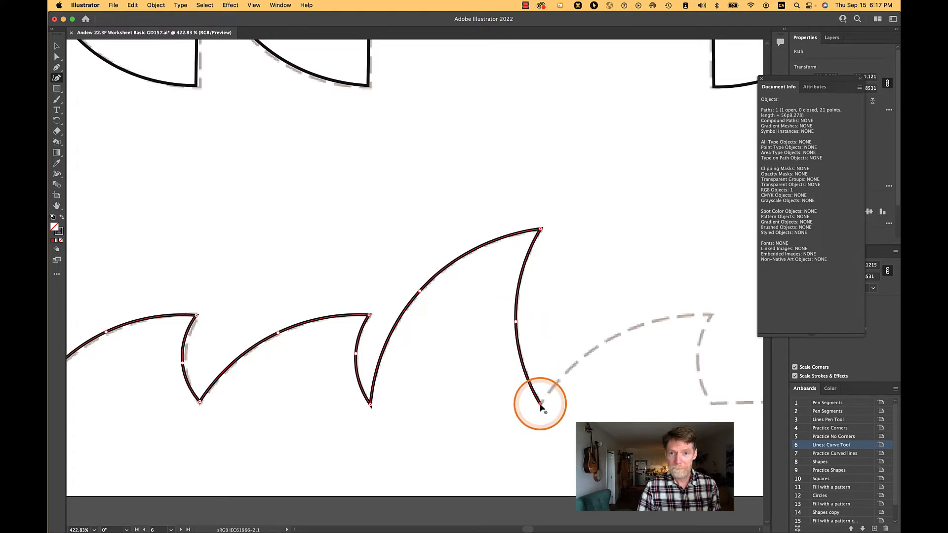
click(620, 331)
click(711, 314)
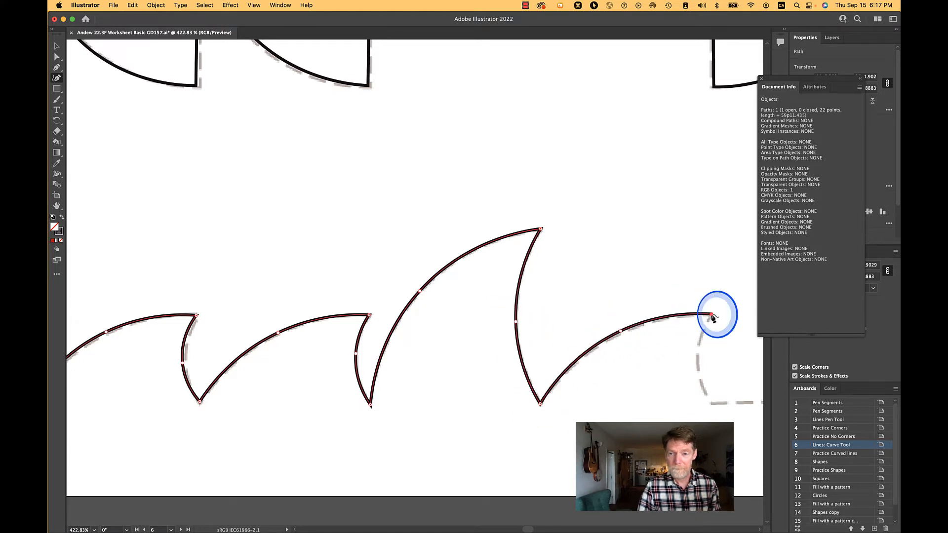
click(698, 352)
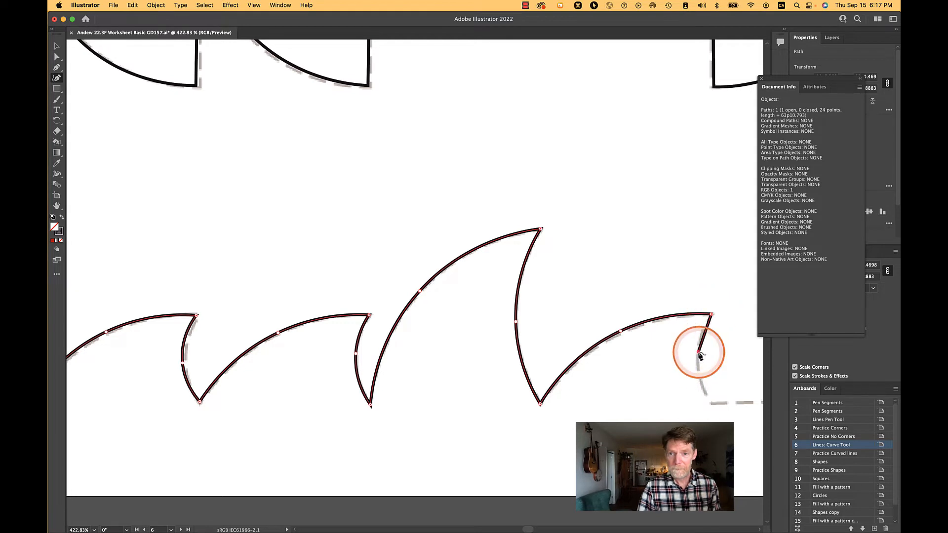
click(714, 405)
Step: Close the last small wave of the bottom dashed line at its trough and add the straight flat segment after it, keeping both corners sharp
key(space)
drag(720, 398, 289, 412)
click(458, 409)
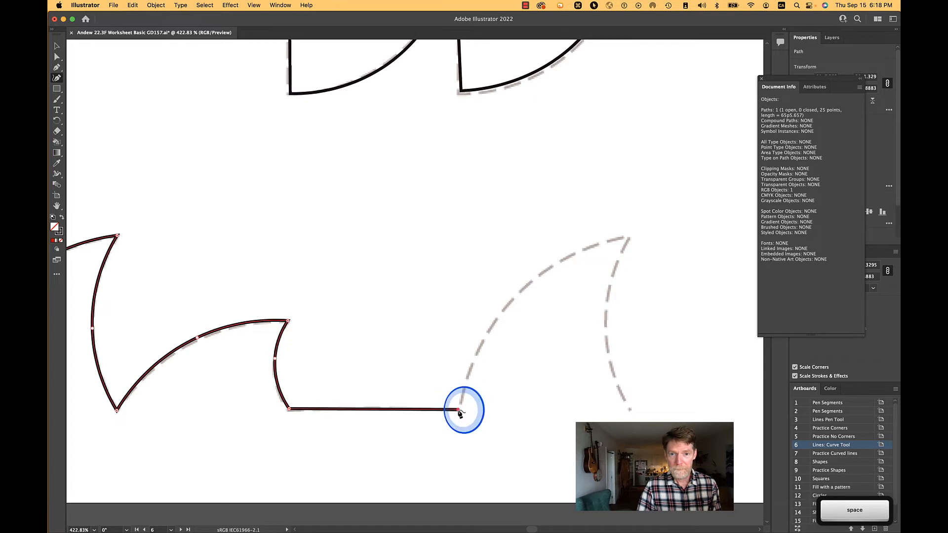
Step: Trace the final tall wave of the bottom dashed line with a sharp crest and end the path at the dashed line's endpoint
click(509, 301)
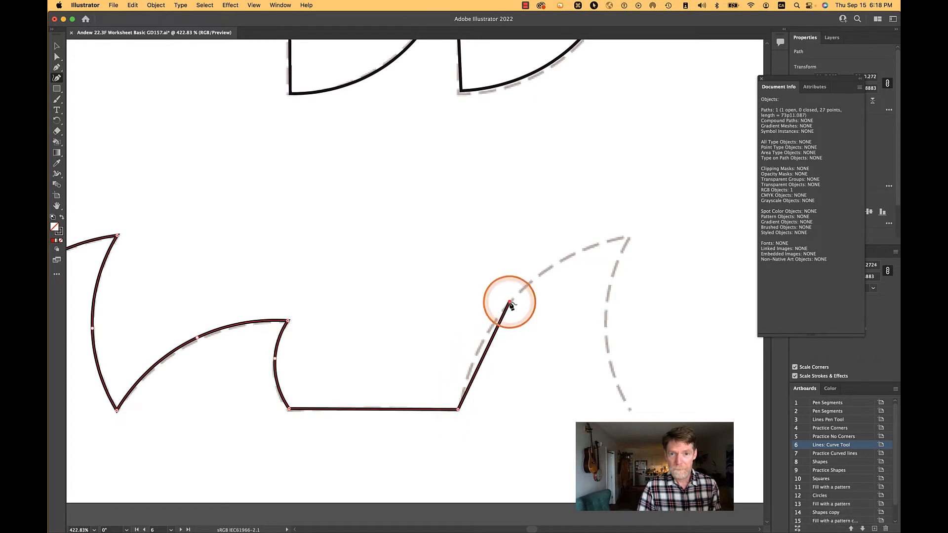
click(628, 238)
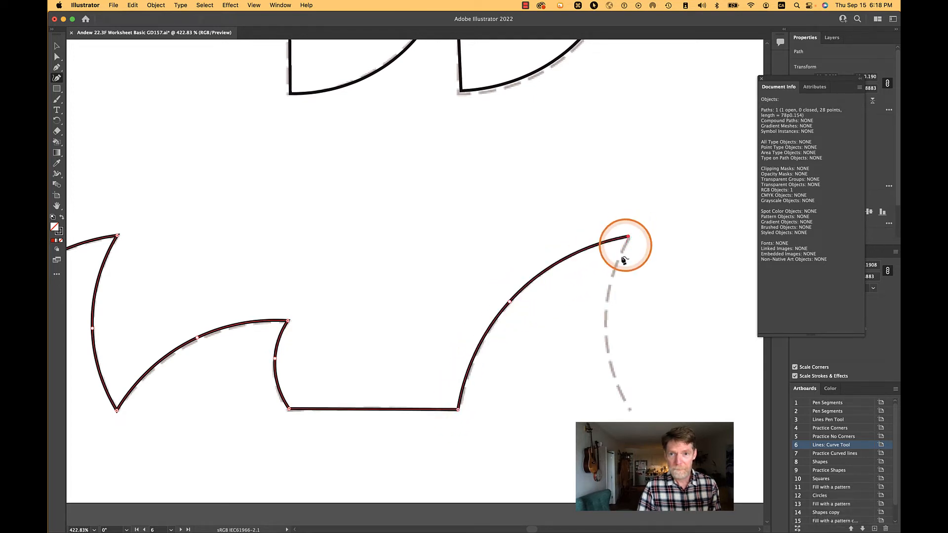
click(605, 320)
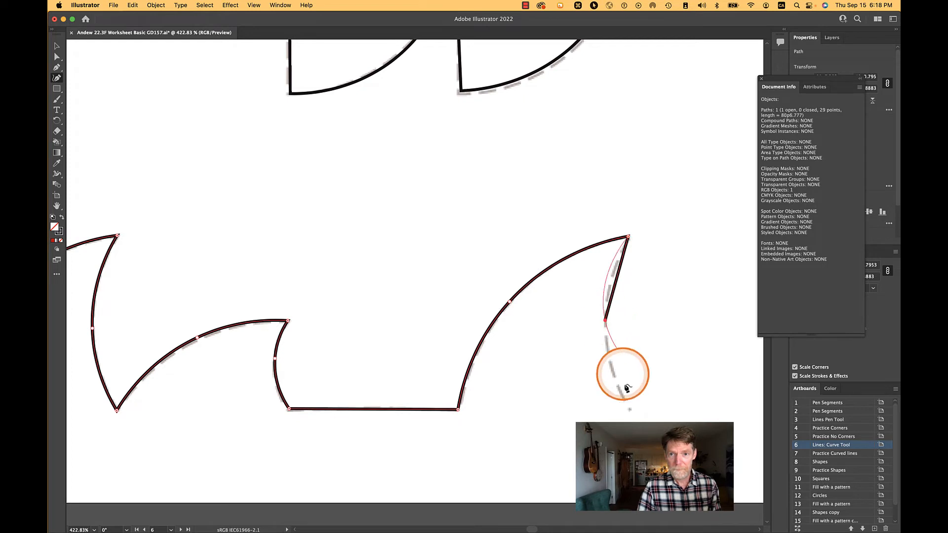
click(631, 411)
scroll(633, 416, down, 10)
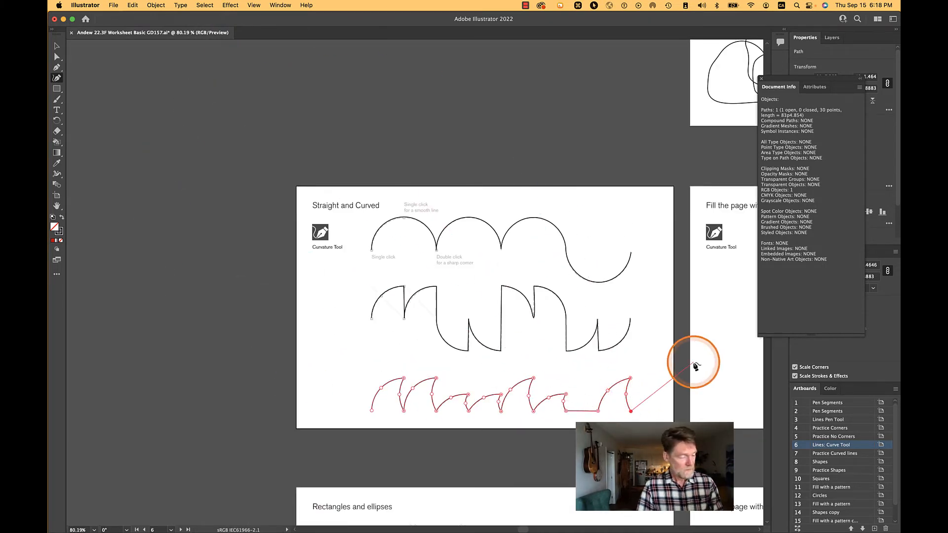
key(Escape)
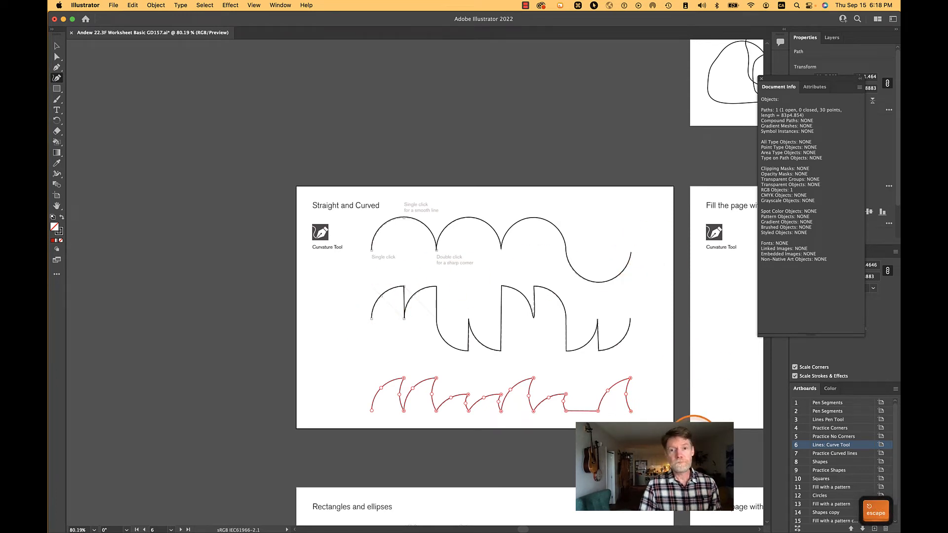
Step: Start a new Curvature tool path on the Practice Curved lines artboard and draw the large outer turn of a clockwise spiral
key(space)
drag(711, 349, 364, 345)
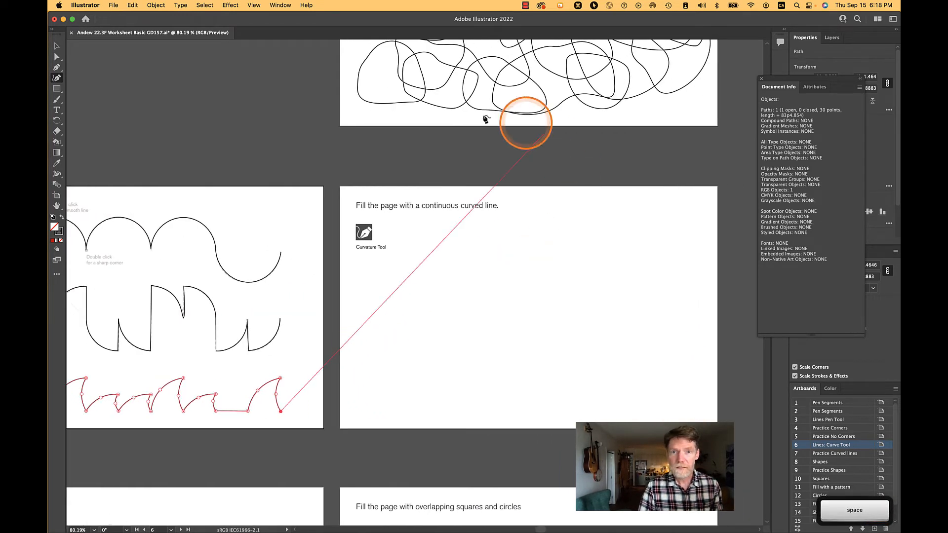
key(Escape)
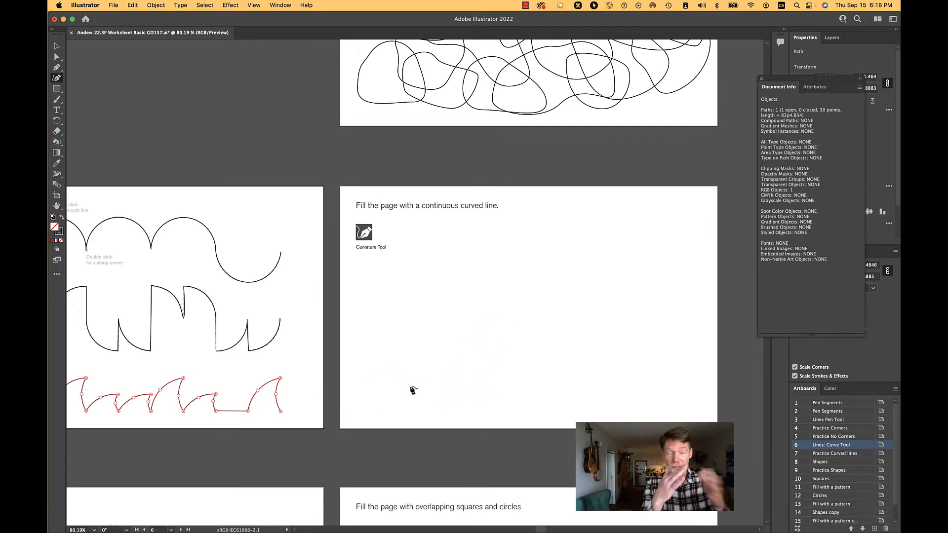
click(383, 402)
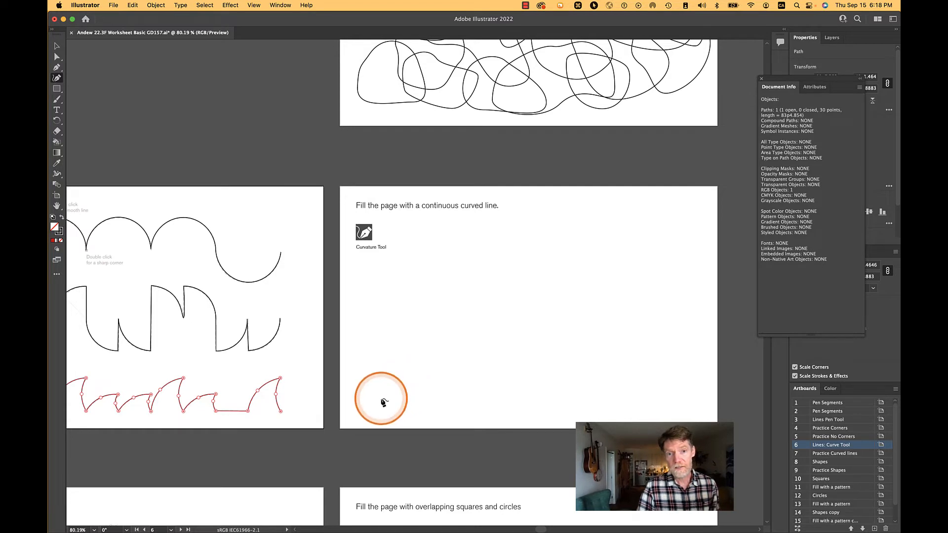
click(349, 331)
click(419, 284)
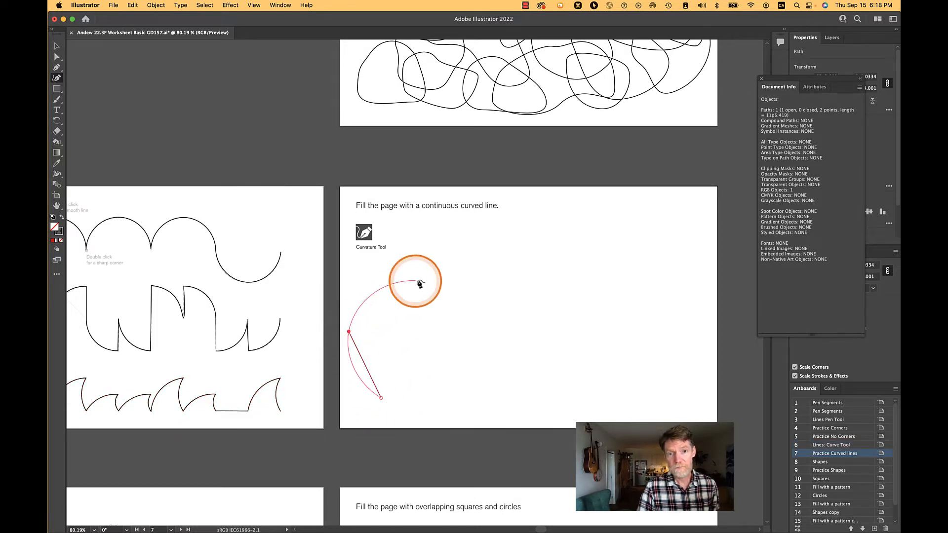
drag(420, 284, 434, 266)
click(418, 364)
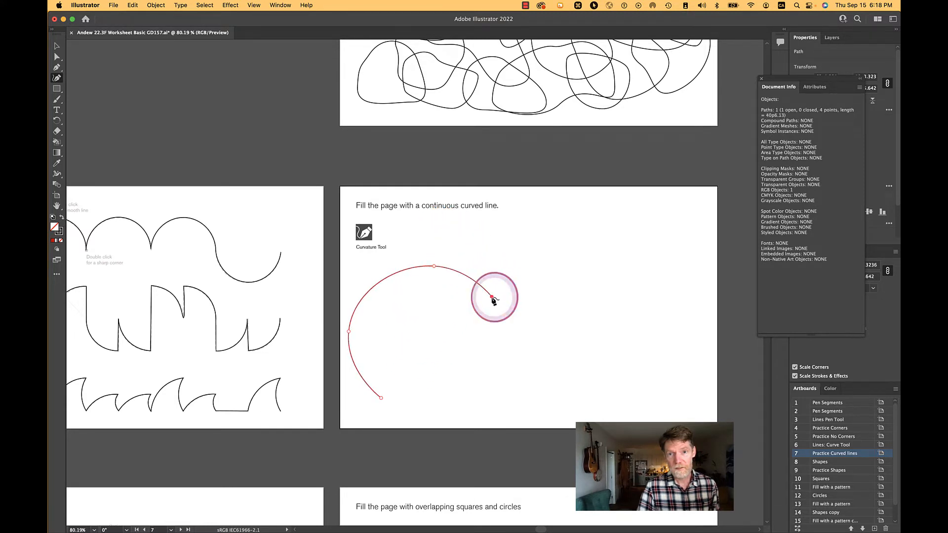
click(485, 360)
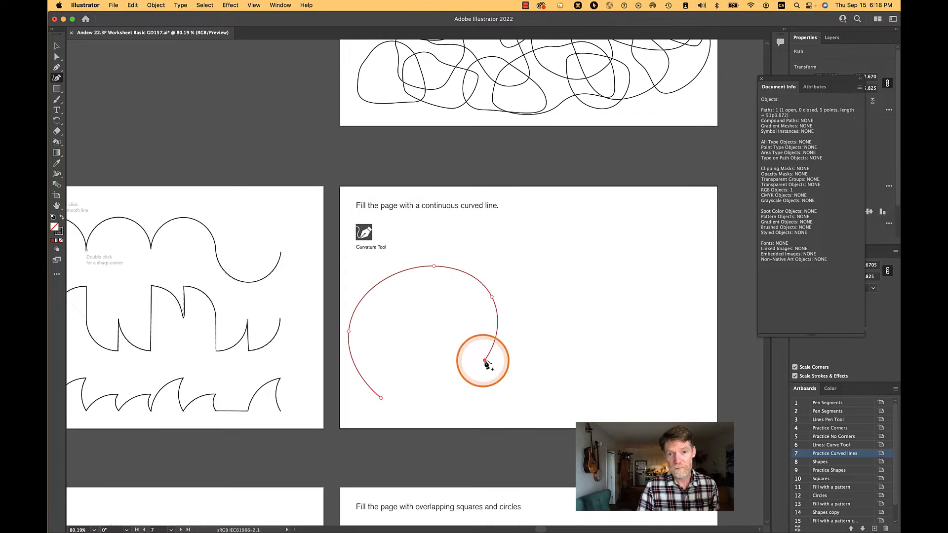
Step: Wind the path inward in smaller clockwise turns to finish the first spiral at its centre
click(384, 343)
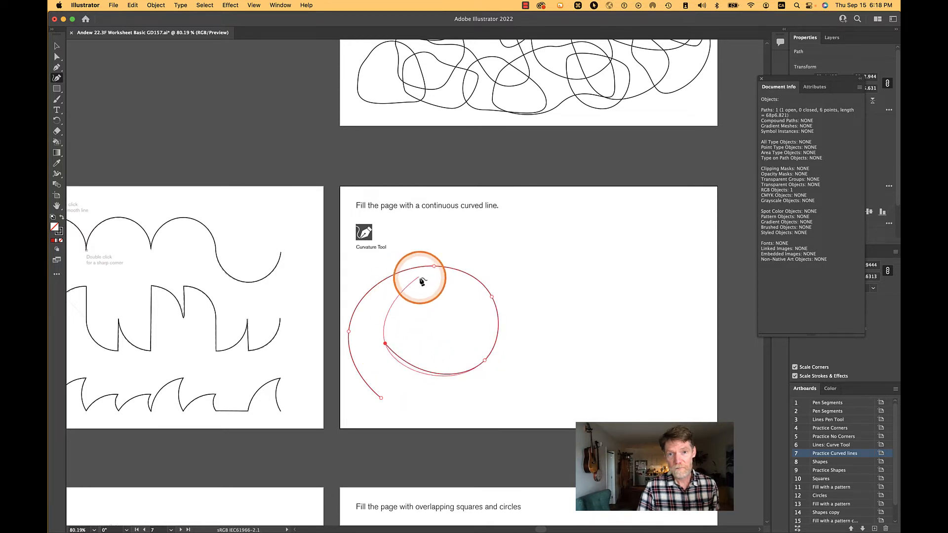
click(424, 280)
click(478, 316)
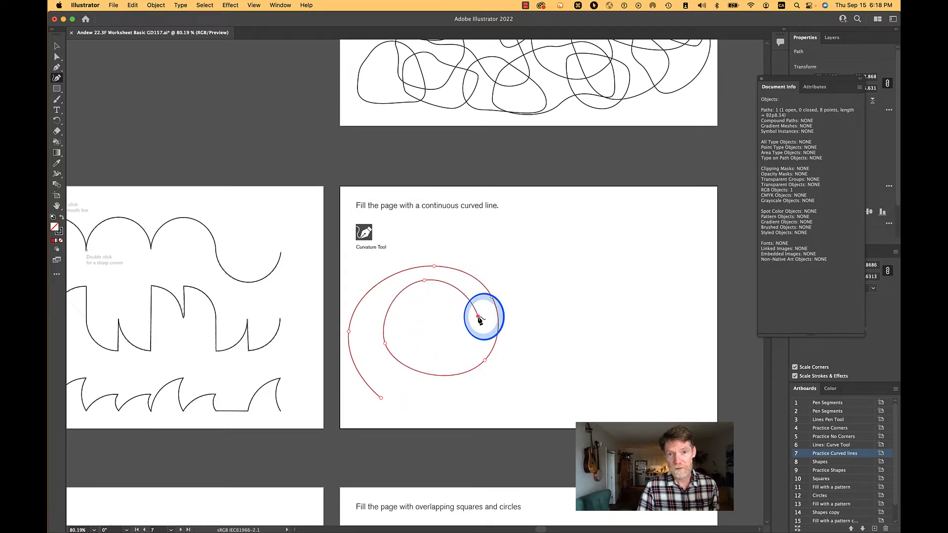
click(446, 355)
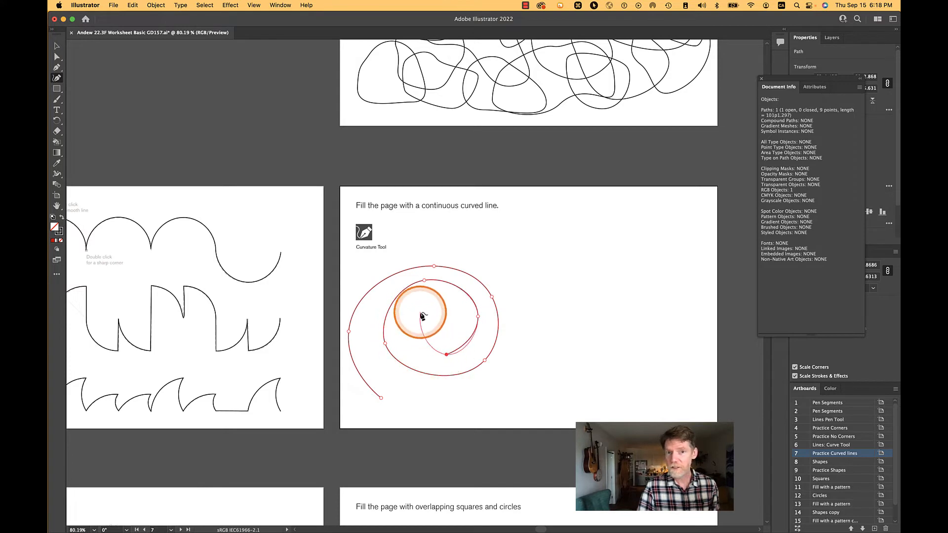
click(420, 313)
click(454, 322)
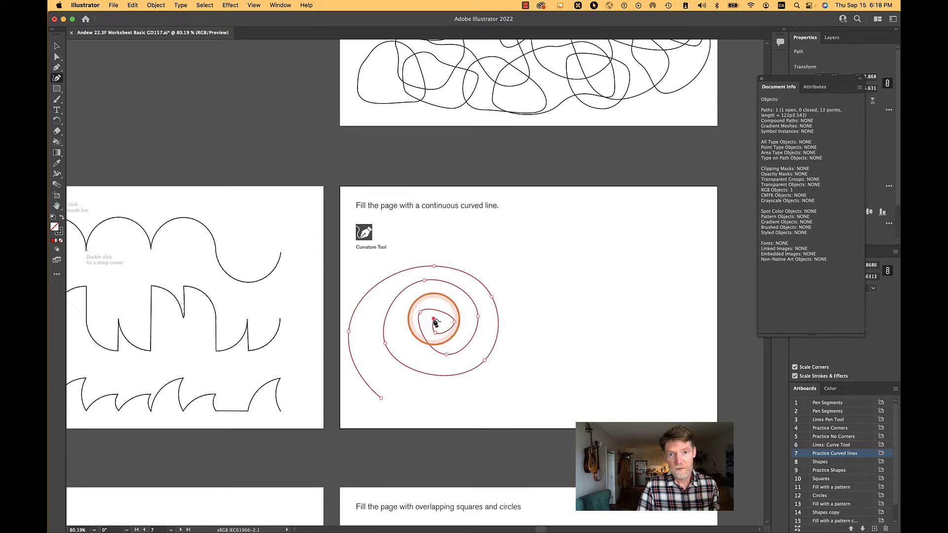
Step: Extend the path out of the first spiral over a narrow peak and around the large outer turn of a second, counterclockwise spiral
click(554, 259)
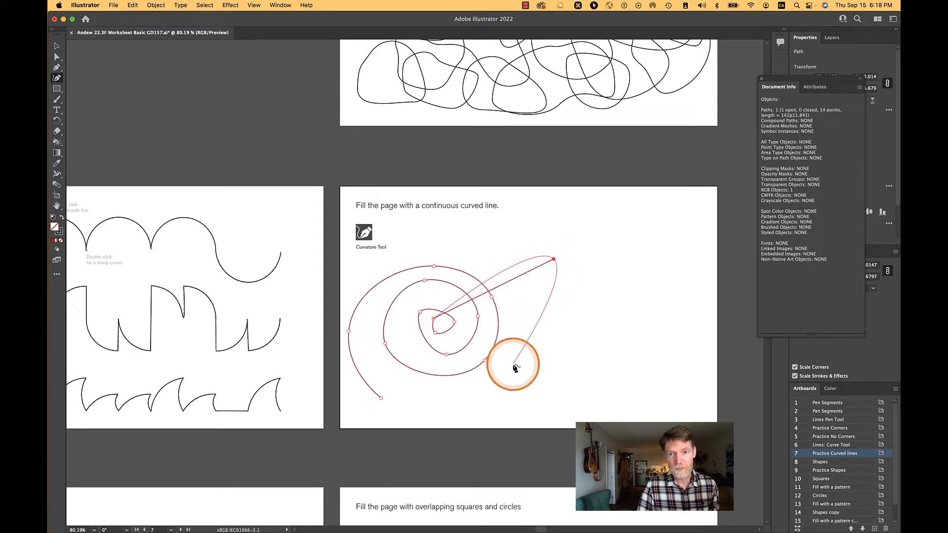
click(659, 401)
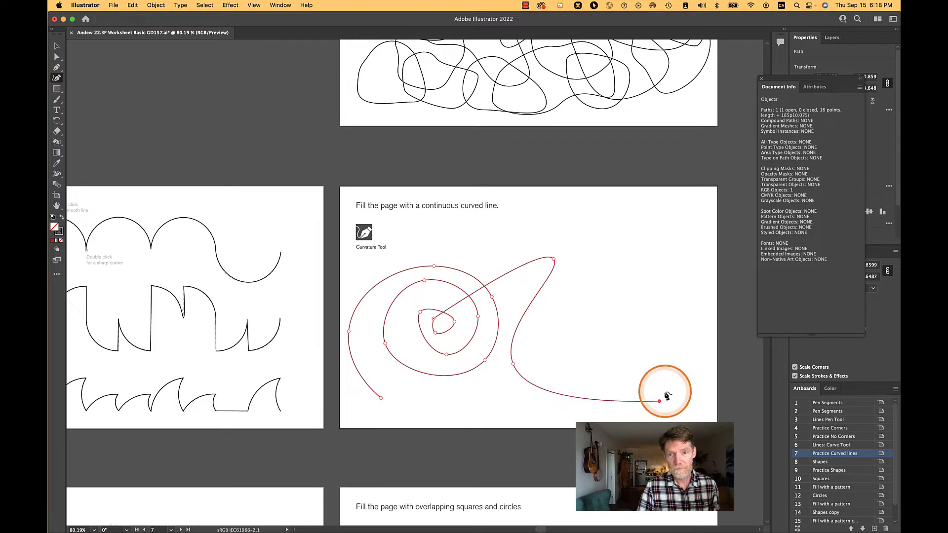
click(677, 296)
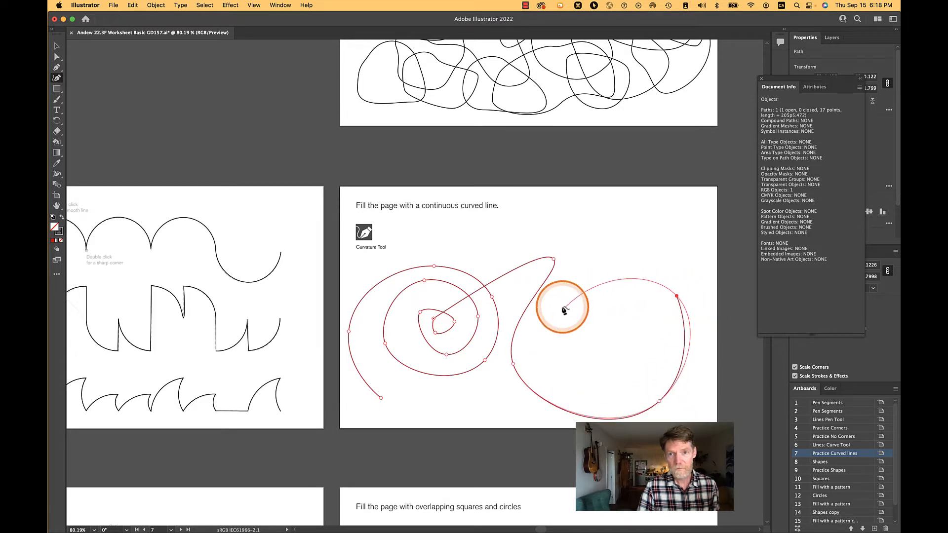
click(555, 306)
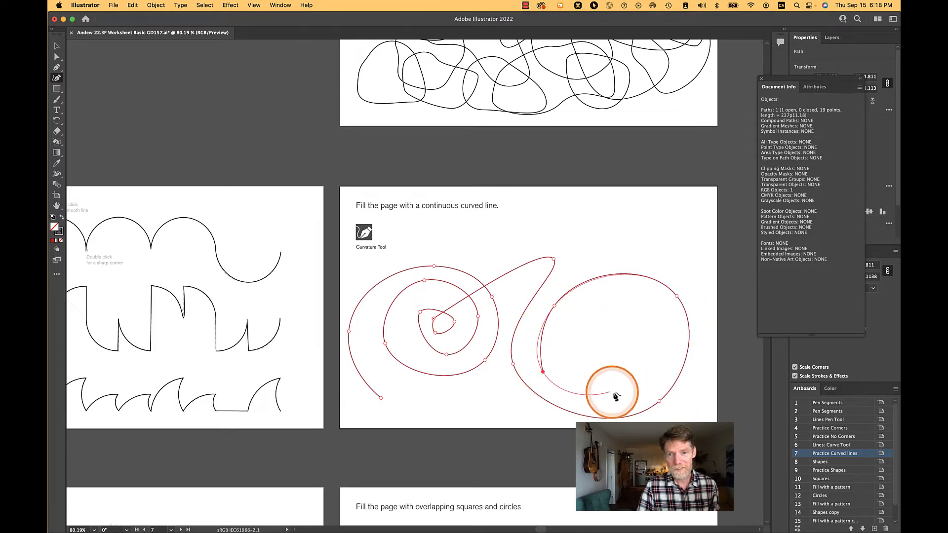
click(641, 396)
click(668, 305)
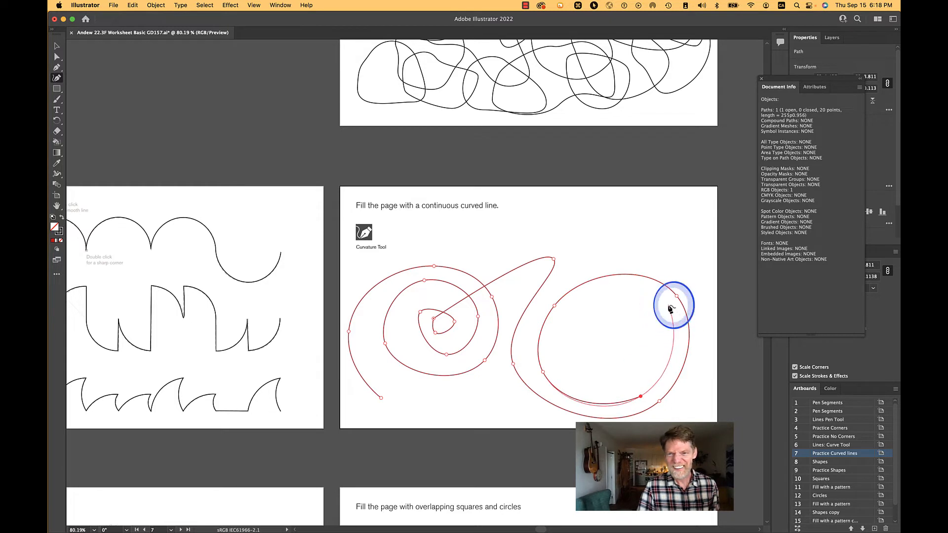
Step: Wind the path inward through closely spaced turns to fill the second spiral to its centre
click(578, 304)
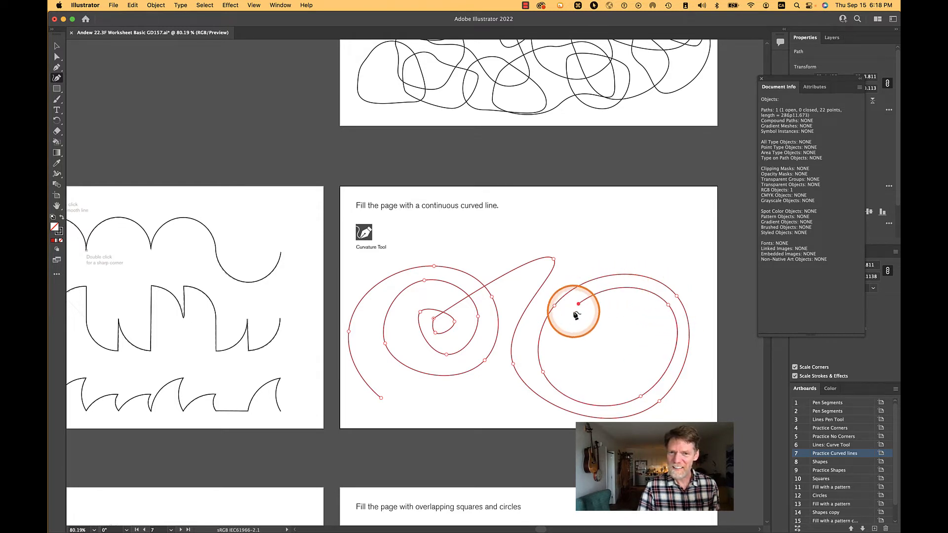
click(561, 348)
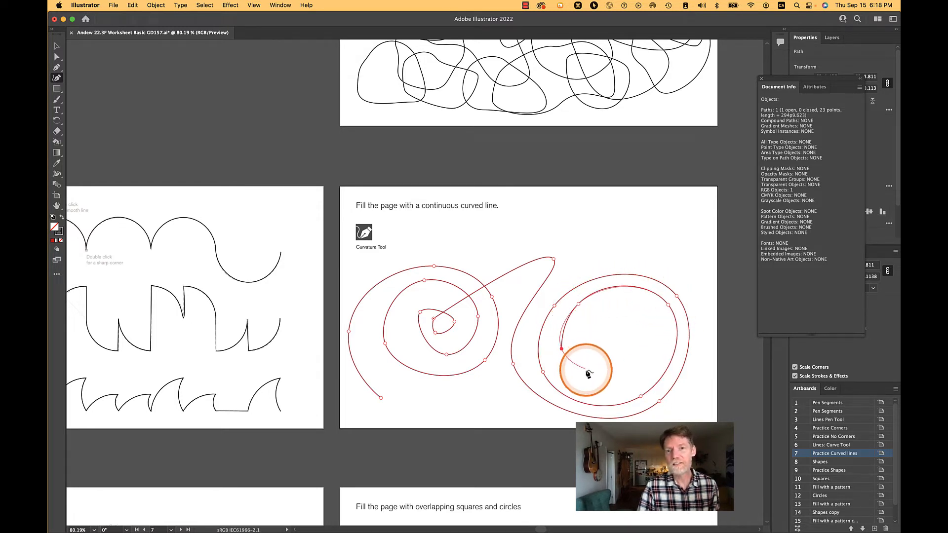
click(596, 390)
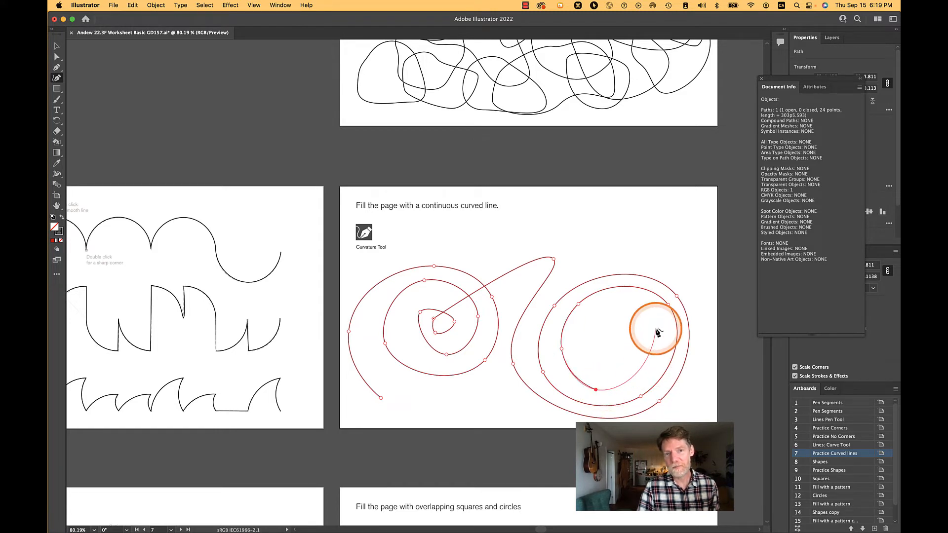
click(664, 340)
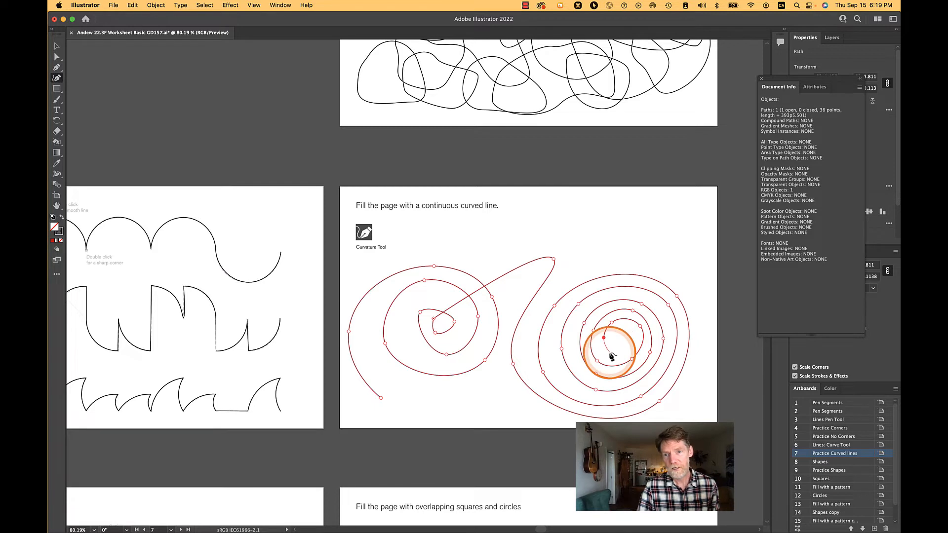
click(610, 352)
click(635, 344)
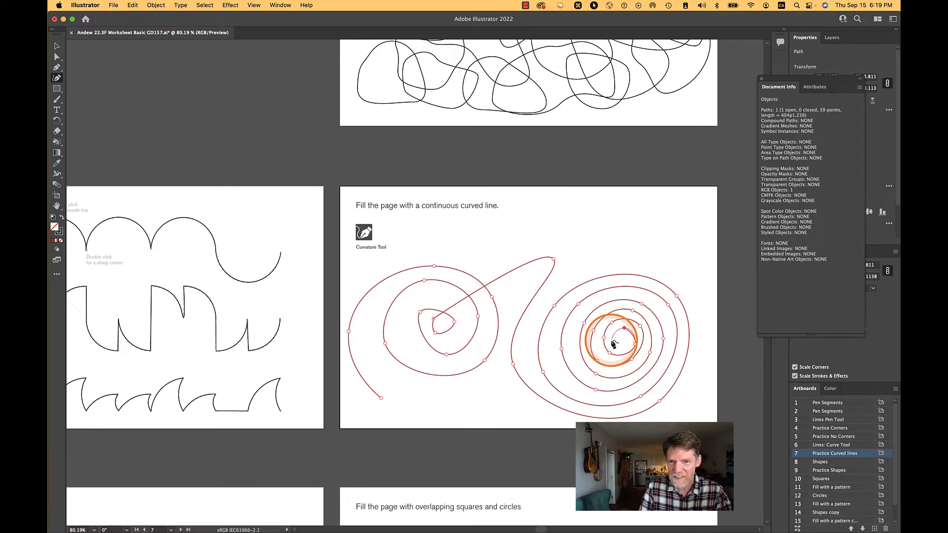
click(612, 340)
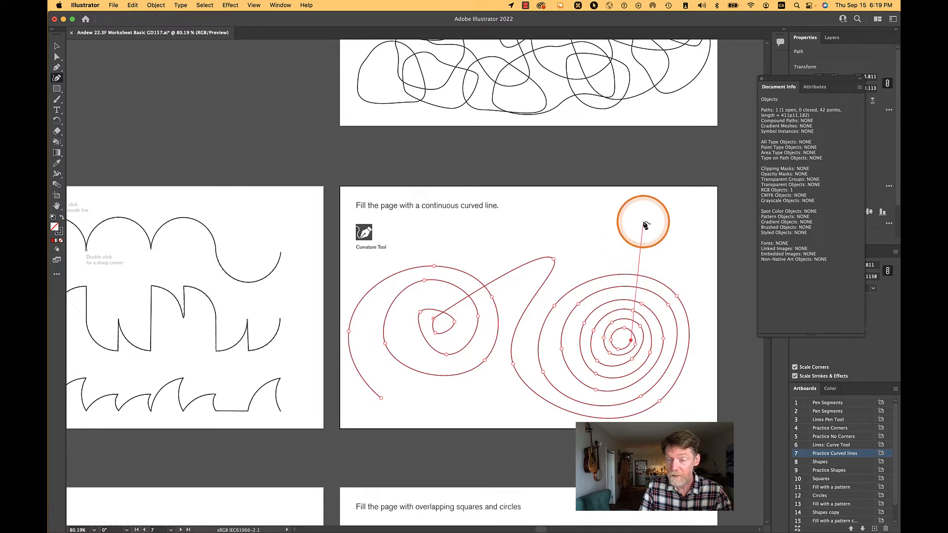
Step: Carry the path up out of the second spiral, loop it around above both spirals and end at a sharp corner near the page's upper right
click(628, 241)
click(514, 238)
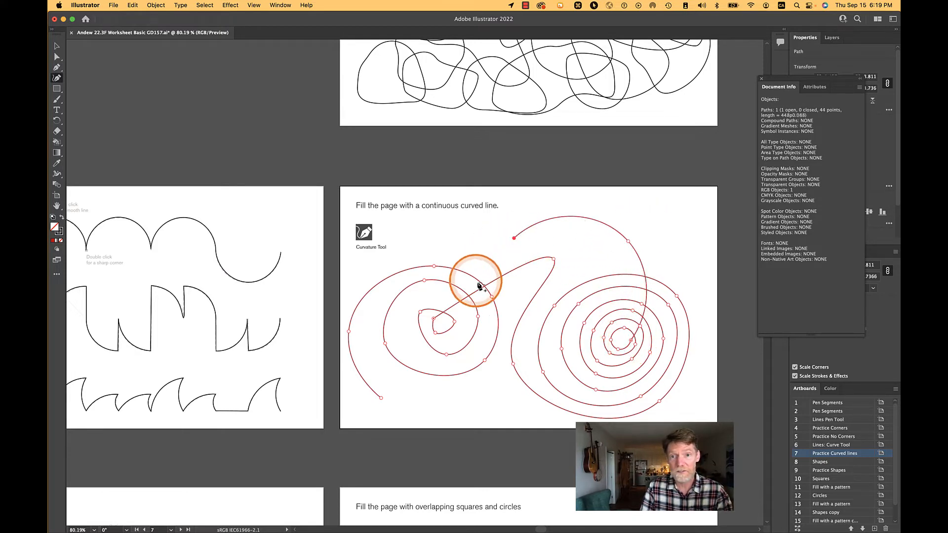
click(514, 285)
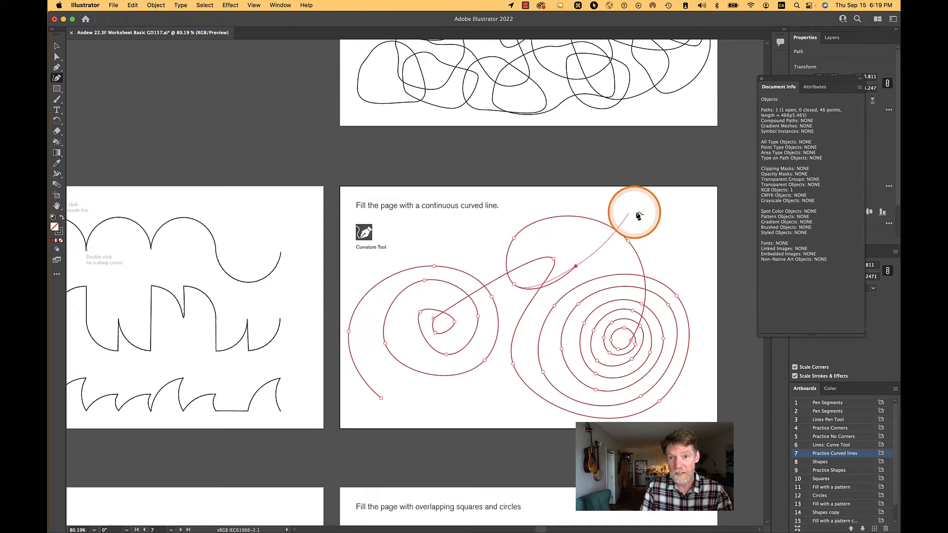
click(643, 213)
Step: Curve the path down above the second spiral and back across the page to a sharp corner below the heading
click(693, 271)
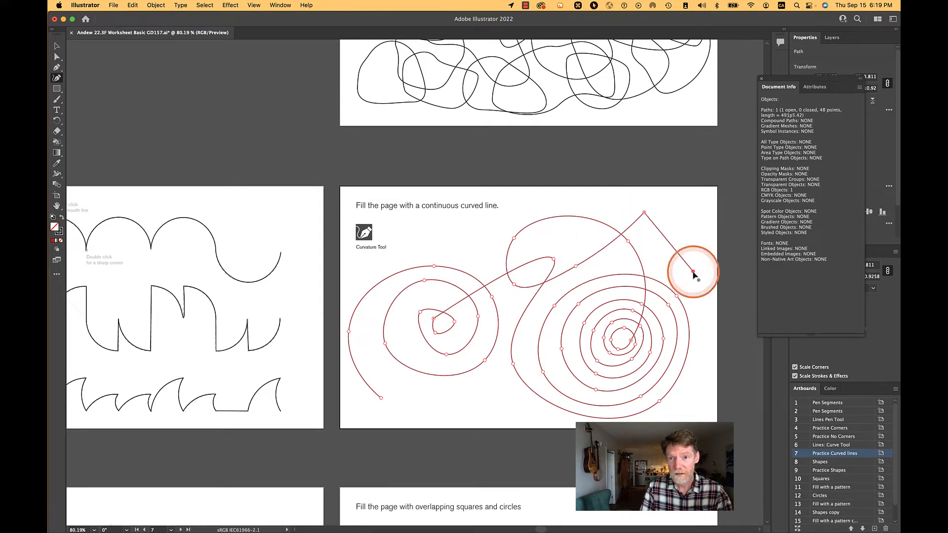
click(616, 264)
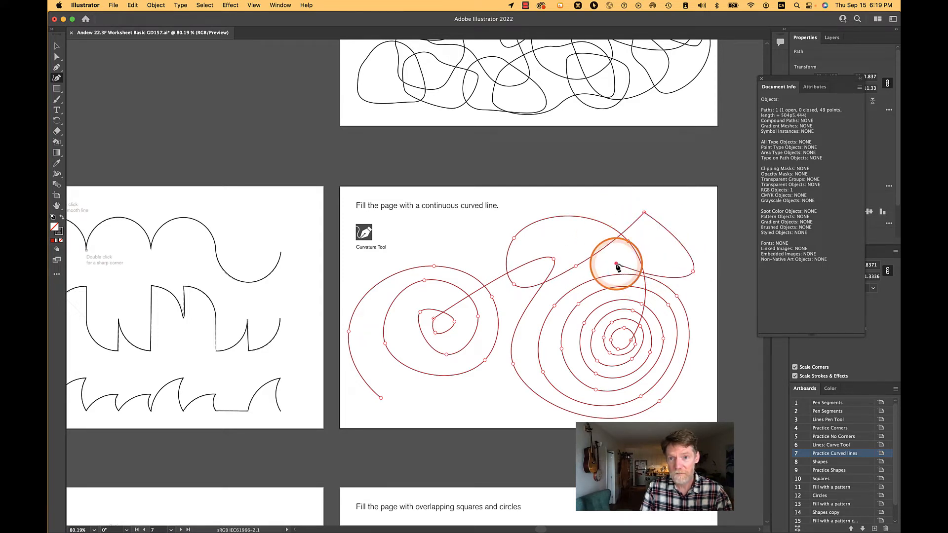
click(480, 228)
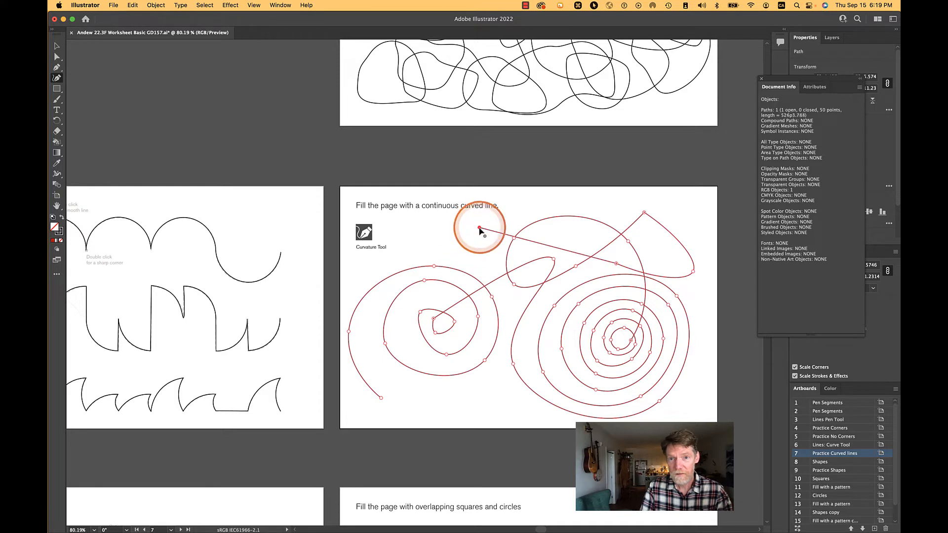
Step: Sweep the path down between the spirals, around beneath the first spiral and up to the end of the page heading
click(506, 292)
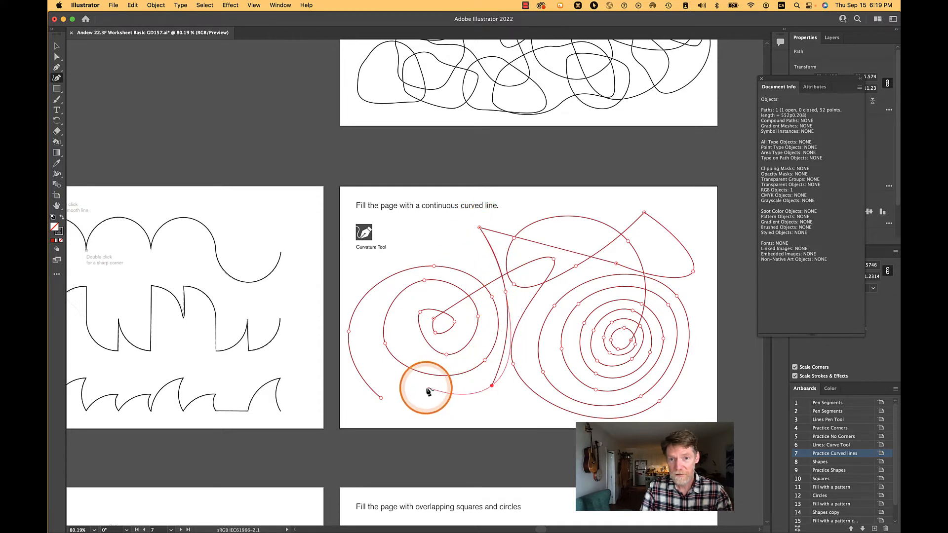
click(407, 394)
click(365, 325)
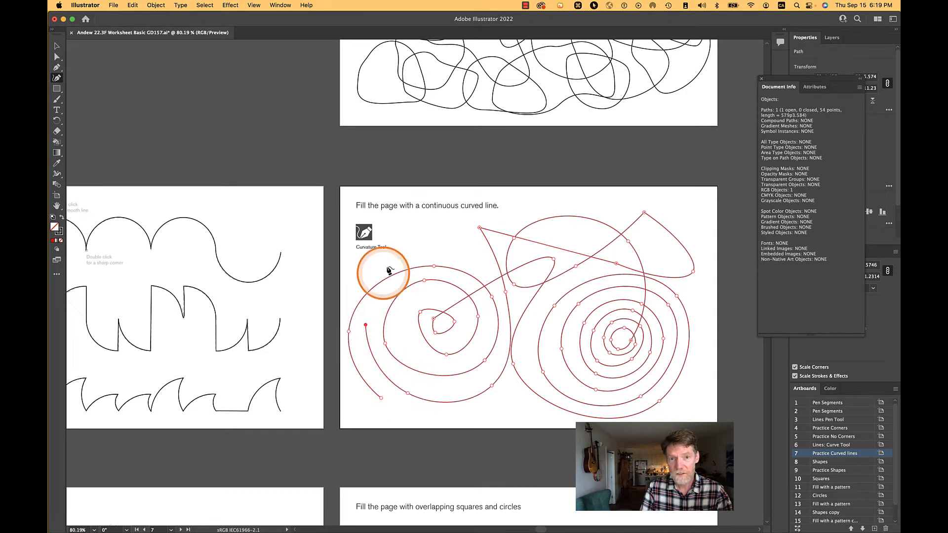
click(421, 235)
click(511, 210)
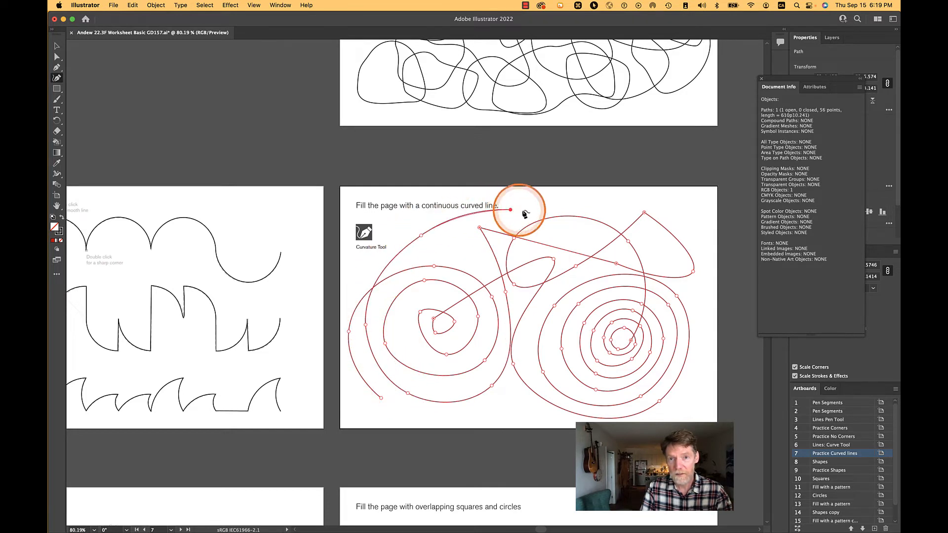
Step: Run the path to a sharp point above the second spiral, arch over, descend the right side and return along the bottom to a sharp corner
click(575, 237)
click(641, 200)
click(696, 215)
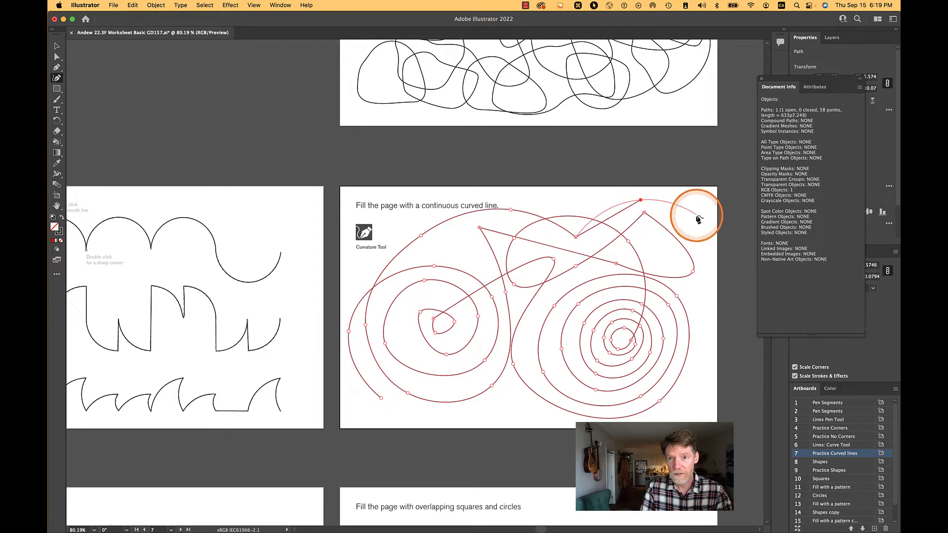
click(700, 297)
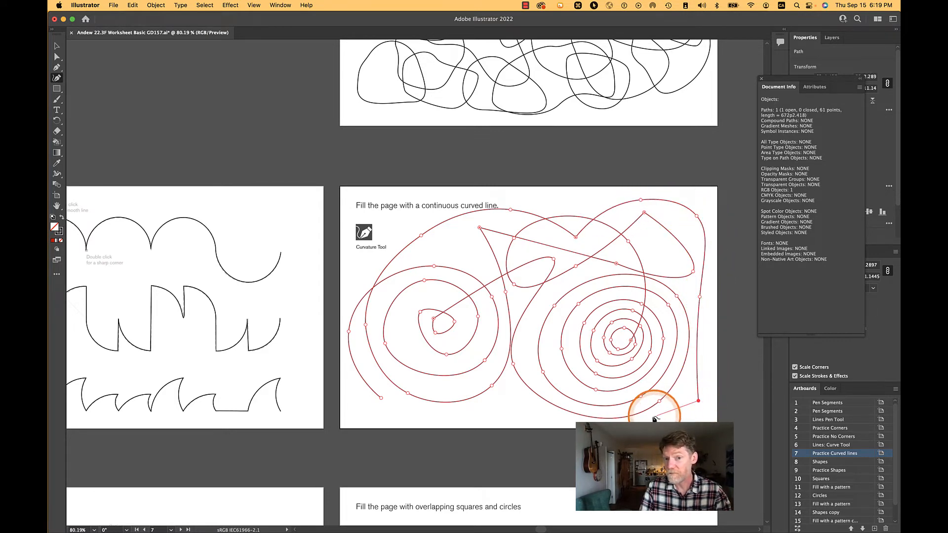
click(585, 395)
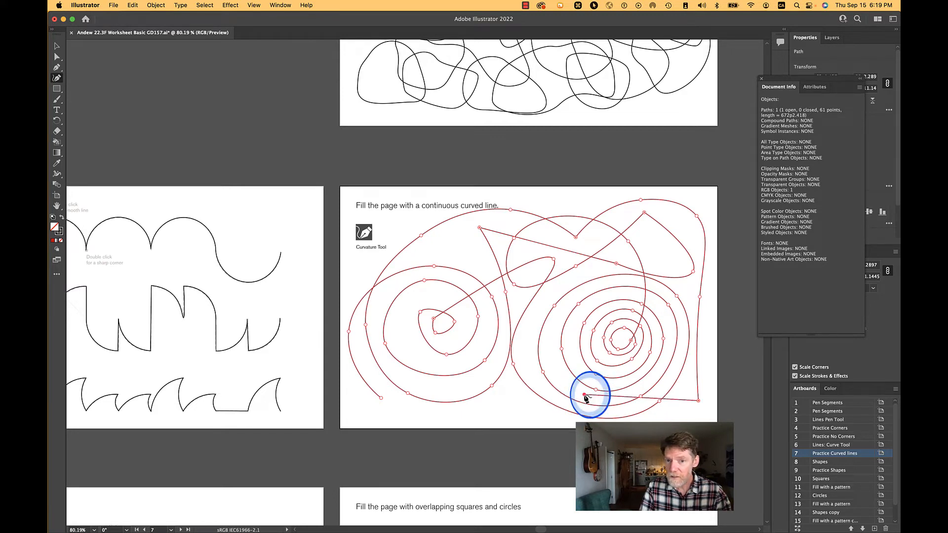
click(486, 406)
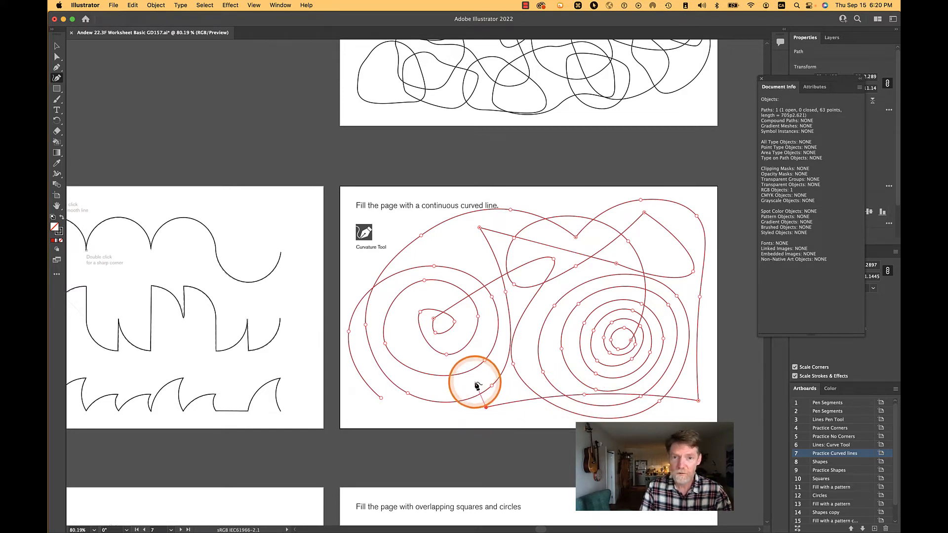
Step: Bring the path up between the spirals, loop it over the first spiral and down through it to the page's lower edge
click(482, 337)
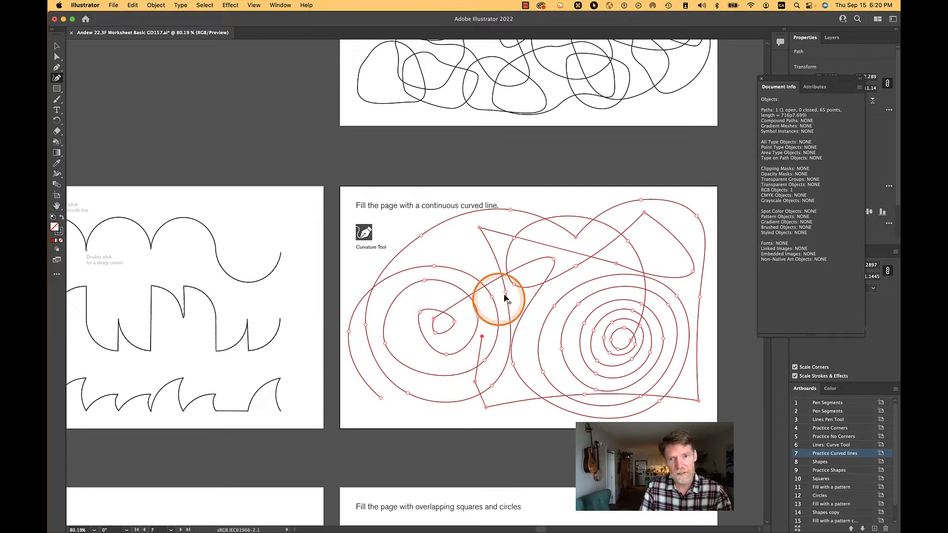
click(545, 296)
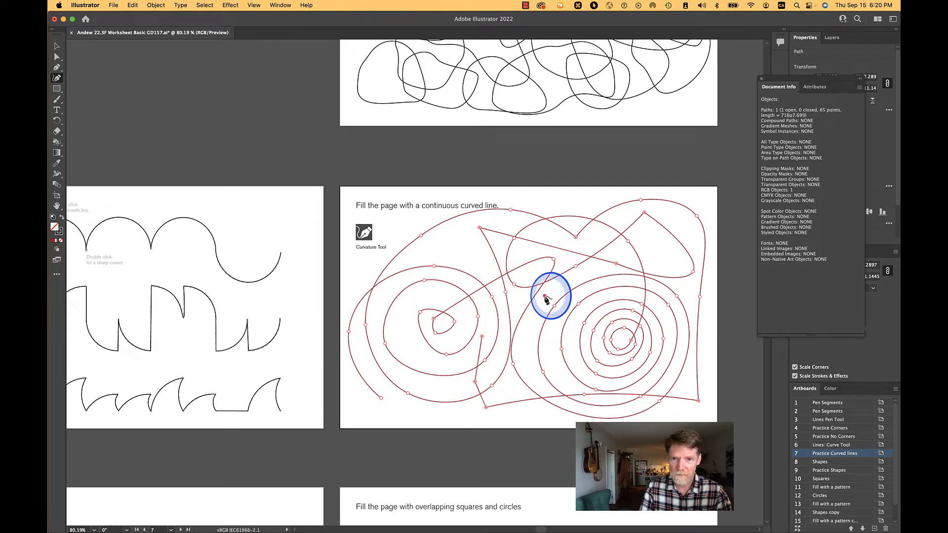
click(519, 248)
click(446, 247)
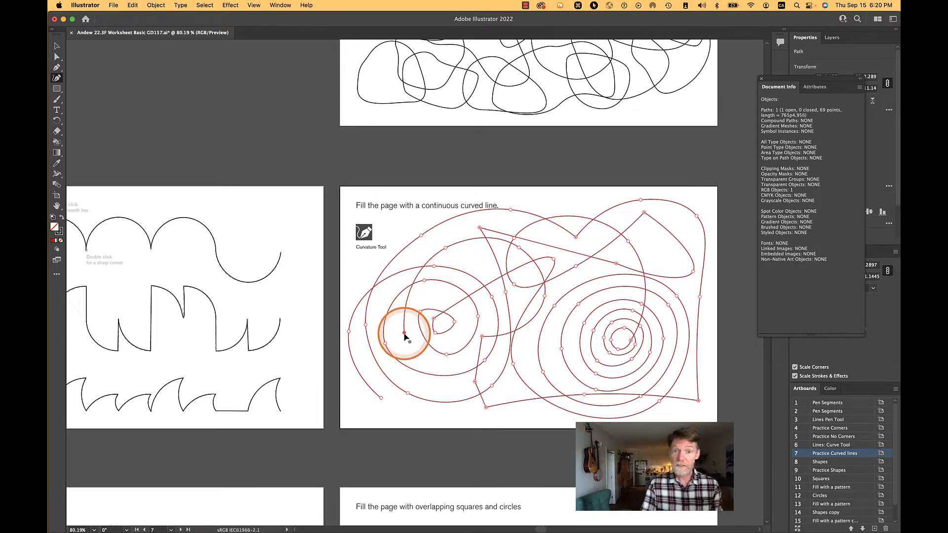
click(404, 335)
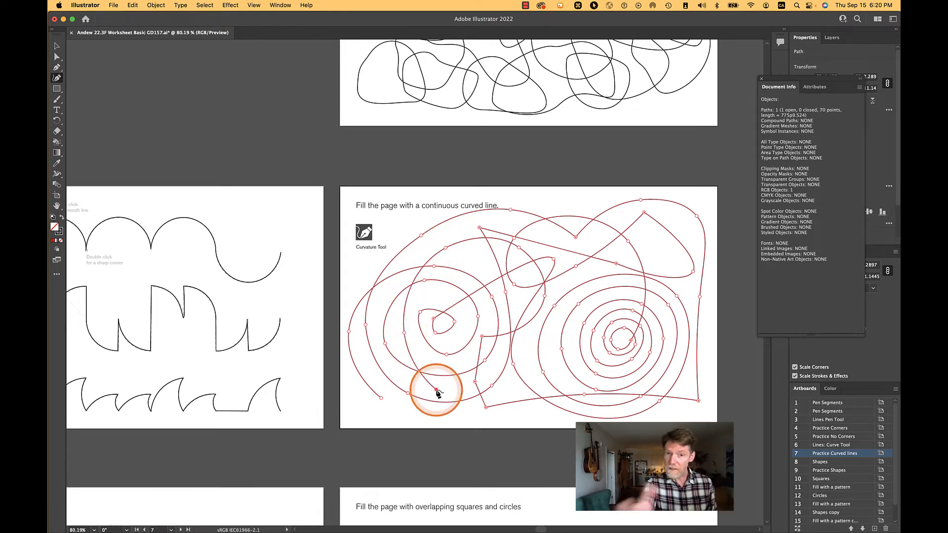
click(469, 413)
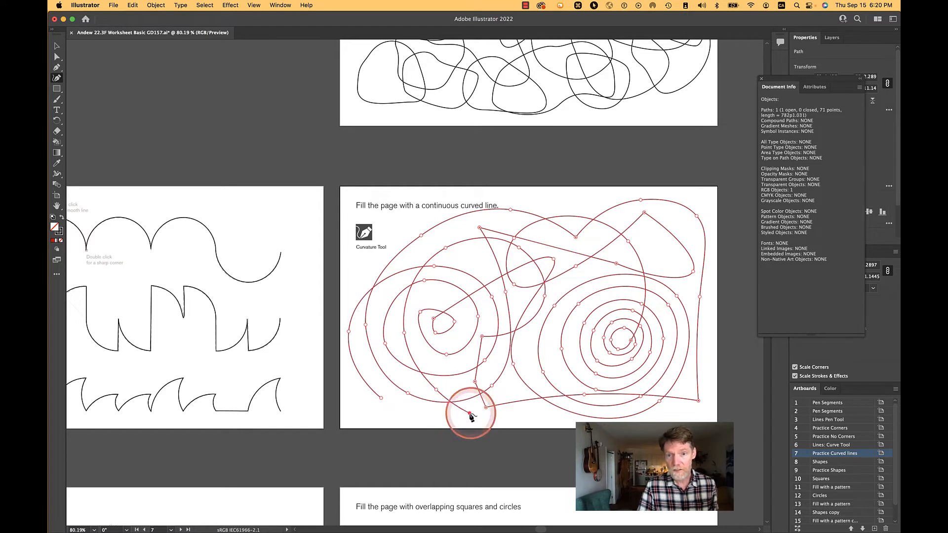
Step: Curve the path beneath the first spiral, up between the two spirals and back to a sharp corner under the page heading
click(514, 412)
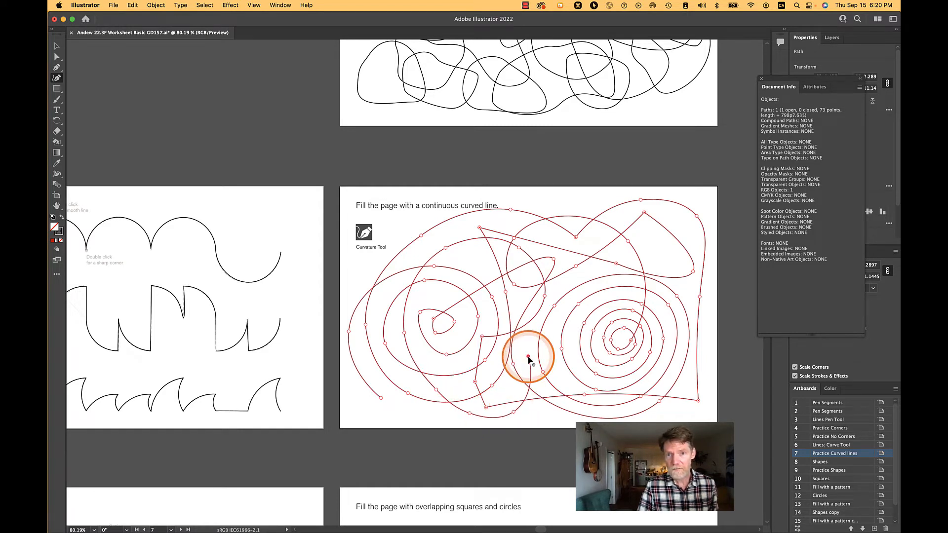
click(529, 356)
click(516, 302)
click(474, 259)
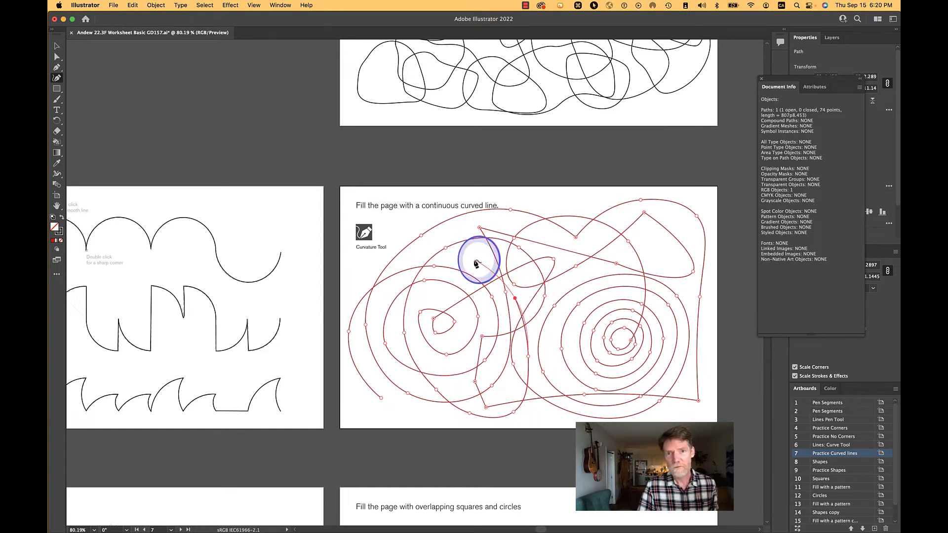
click(443, 230)
click(400, 220)
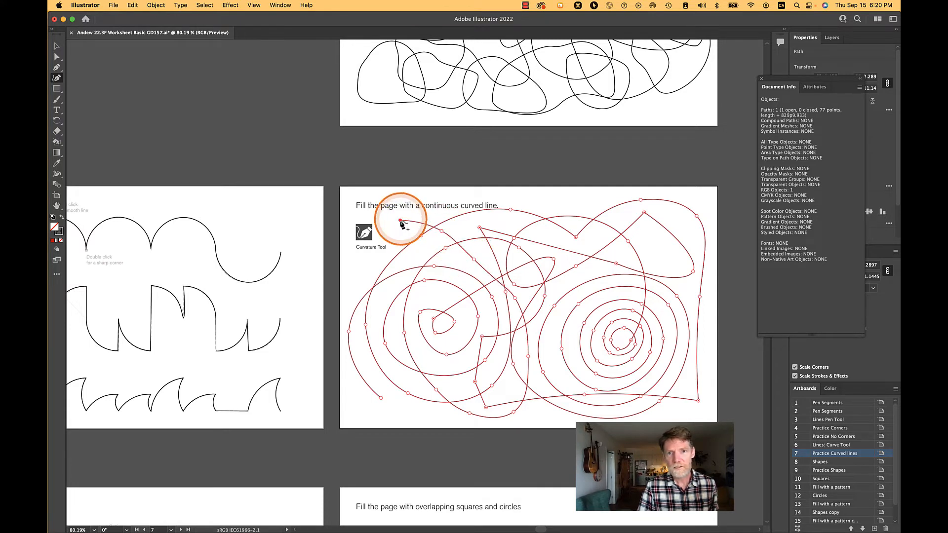
Step: Zigzag the path near the top centre, sweep it down the page's right side and run it along the bottom to the lower-left corner
click(545, 234)
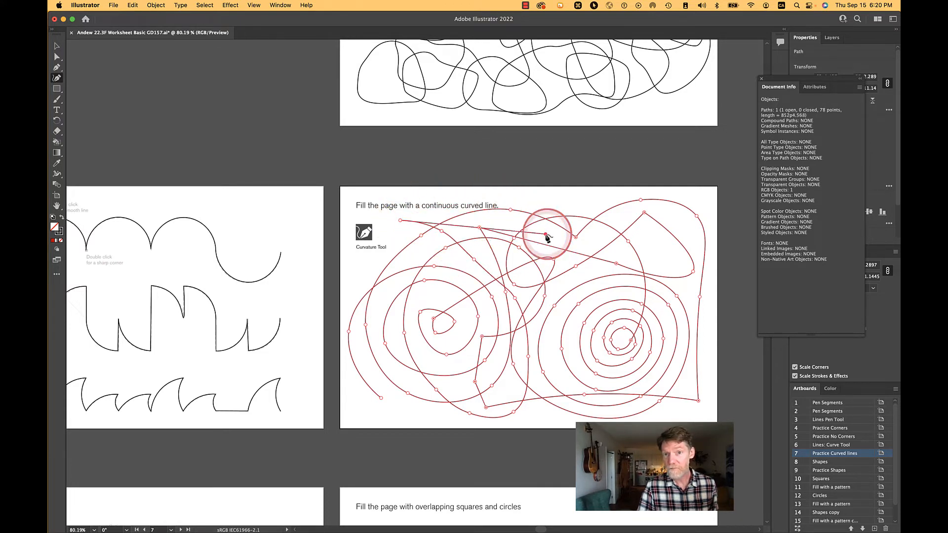
click(573, 199)
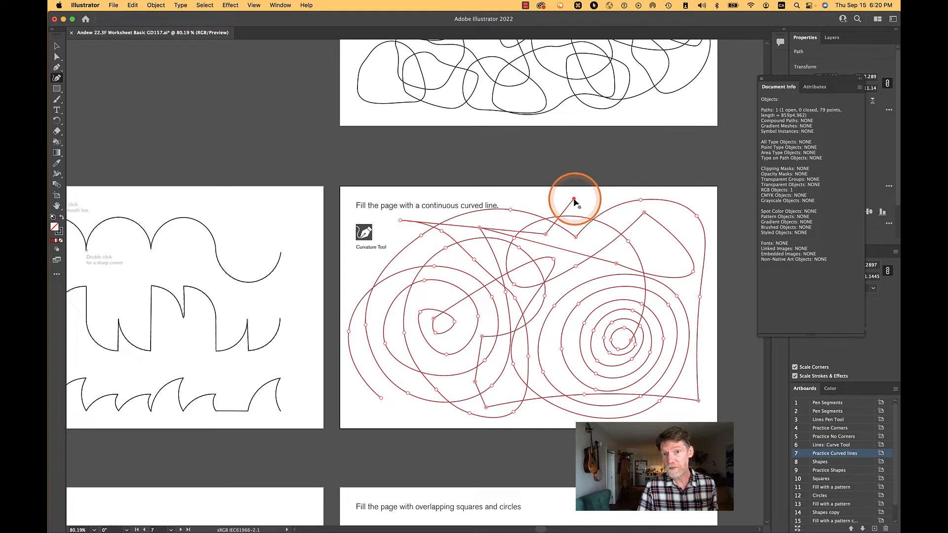
click(664, 254)
click(687, 294)
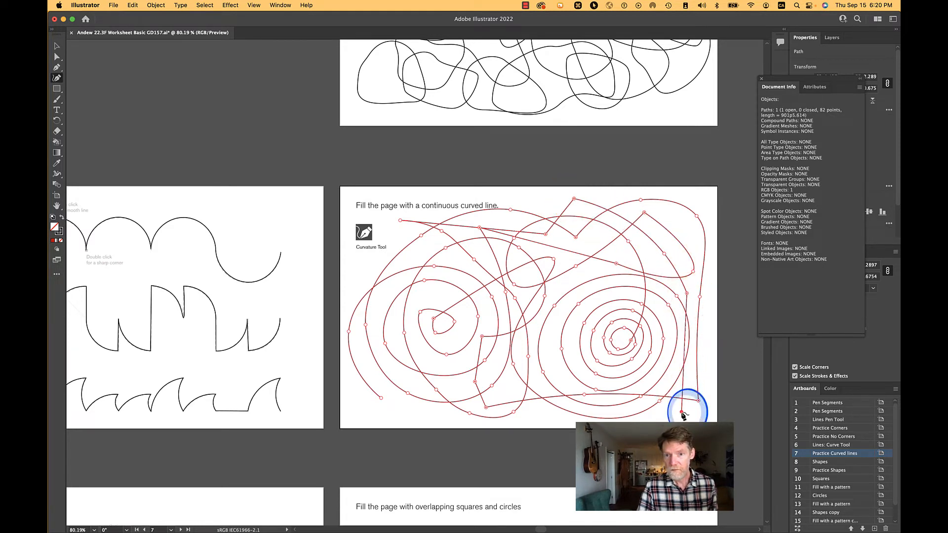
click(364, 412)
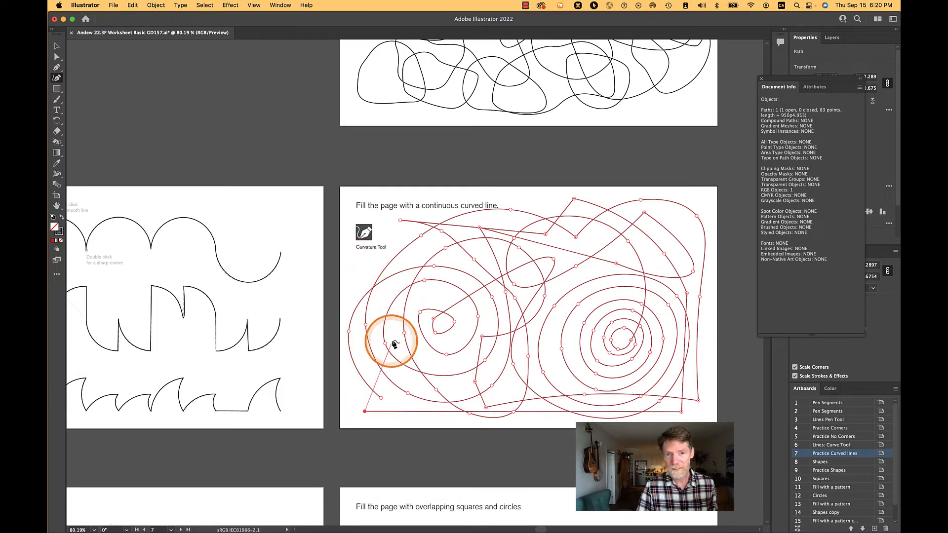
Step: Carry the path through the first spiral to a corner under the heading, down between the spirals and up to the page's upper-right corner
click(442, 295)
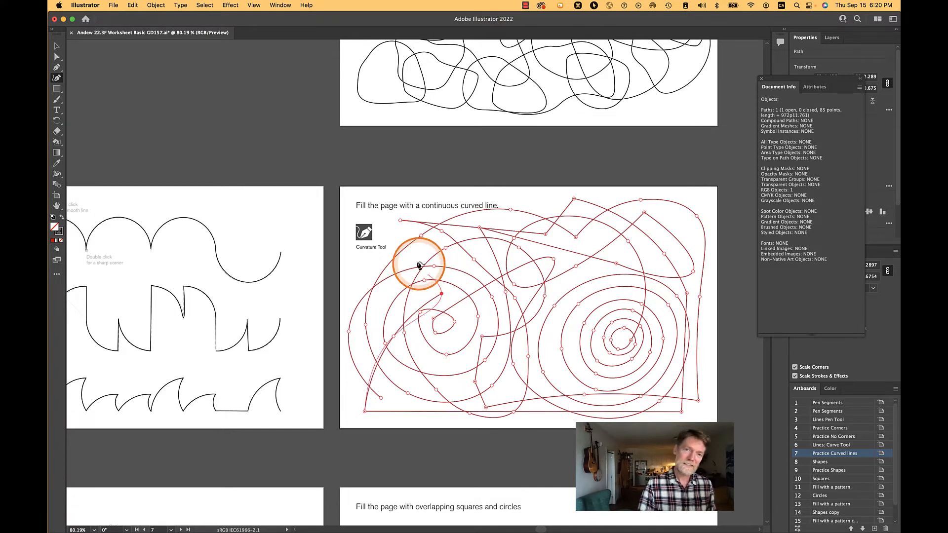
click(387, 225)
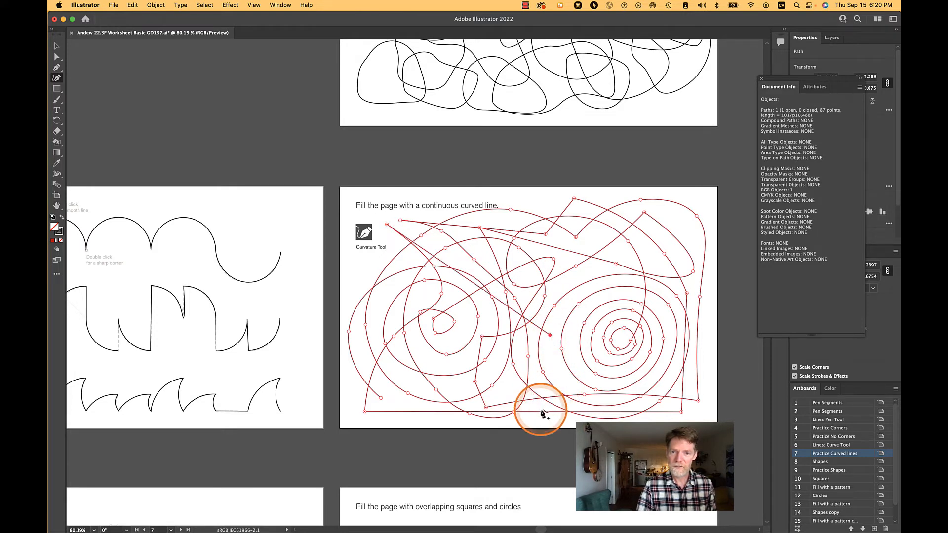
click(538, 382)
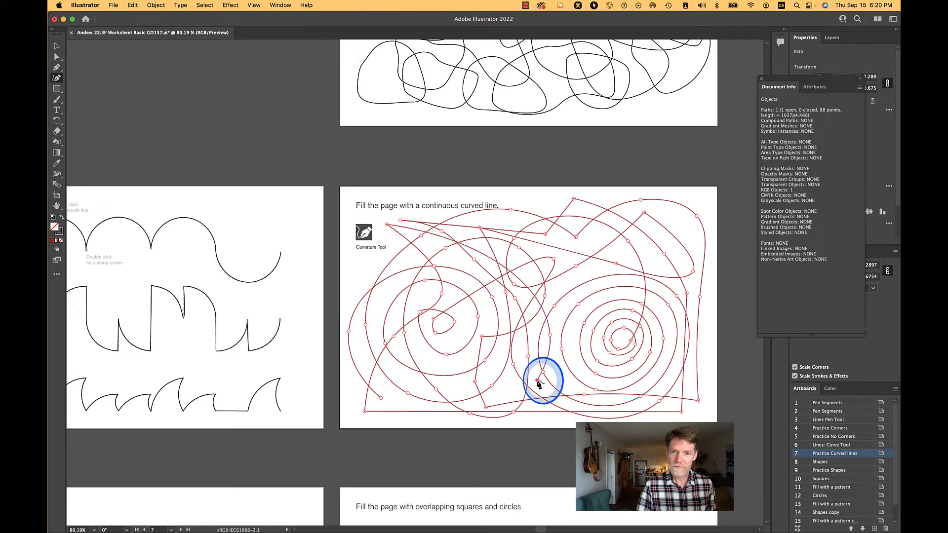
click(663, 242)
click(690, 197)
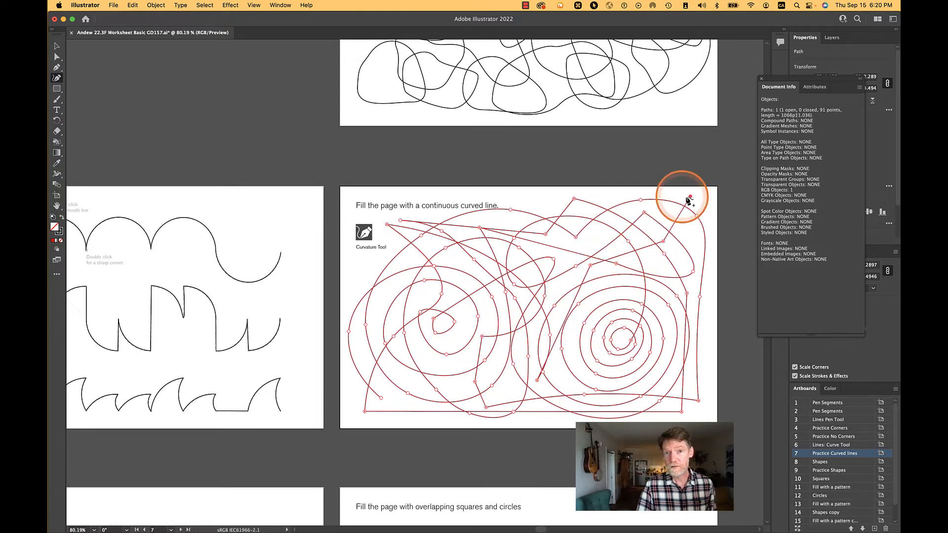
Step: Run the path across the page's top, zigzag it over to the first spiral's left side and end the line there
click(529, 200)
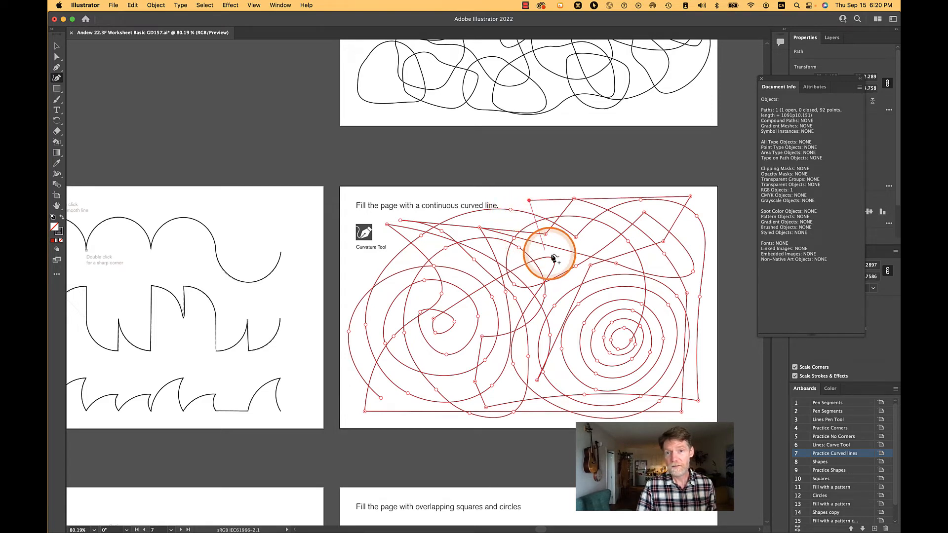
click(596, 237)
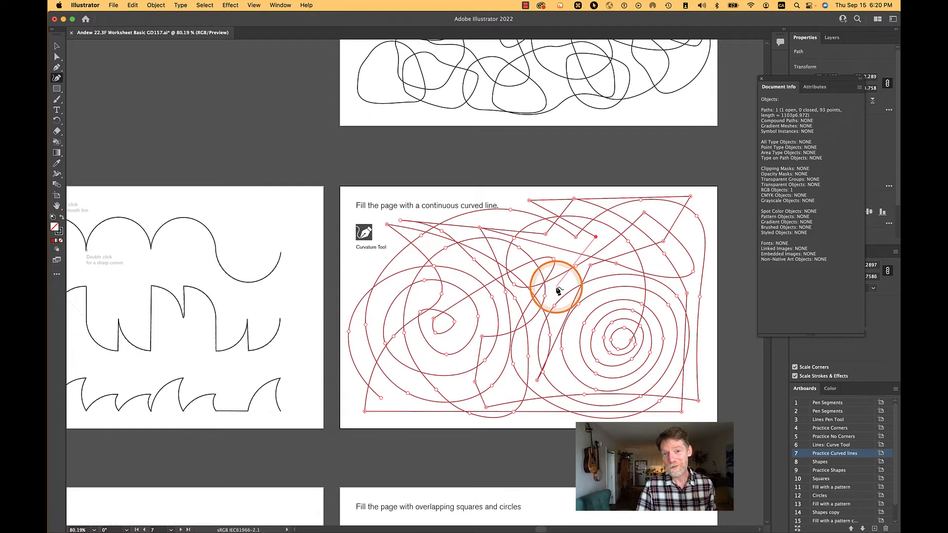
click(362, 269)
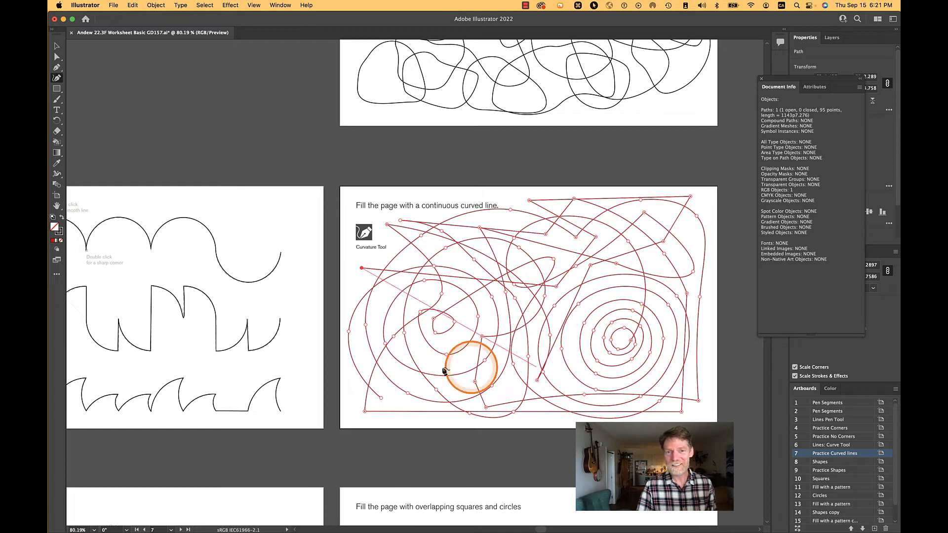
click(380, 311)
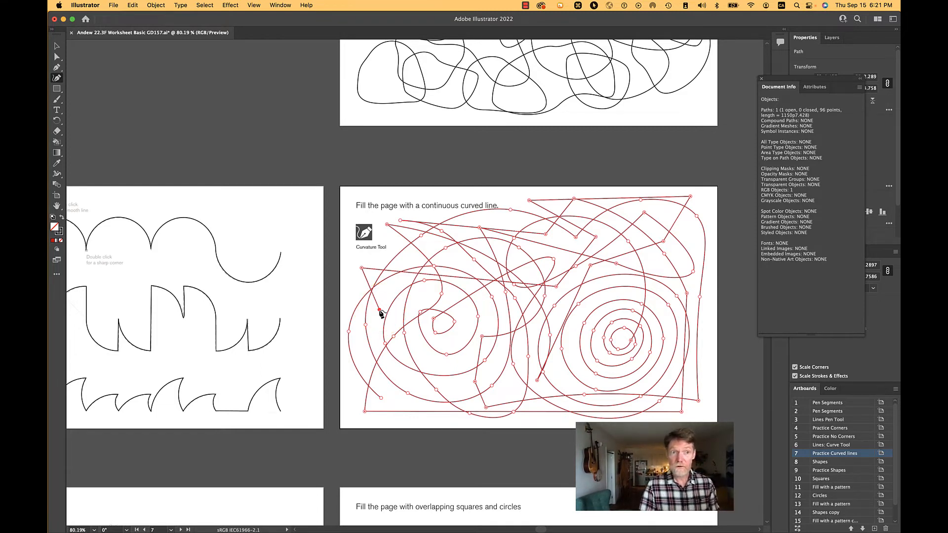
key(Escape)
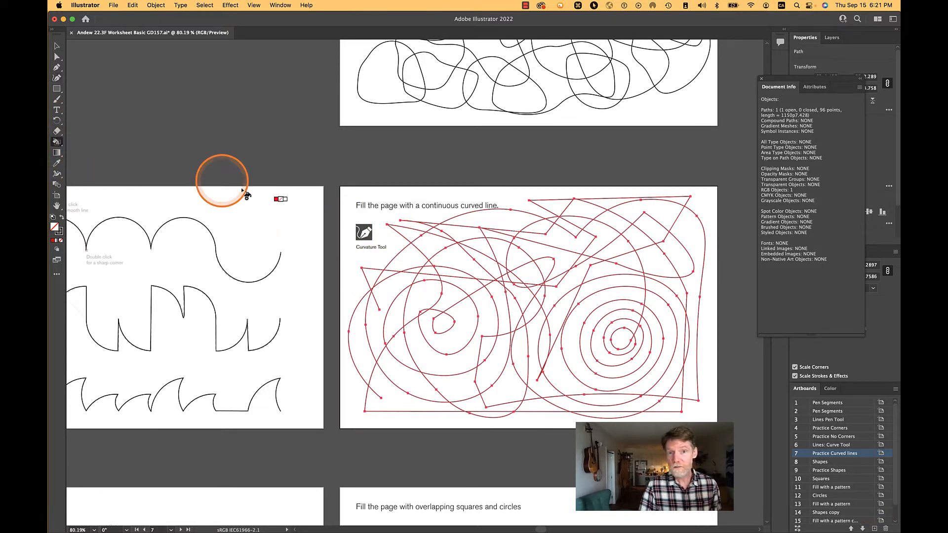
Step: Fill three enclosed areas of the line drawing with red using Live Paint: above the first spiral, a second-spiral ring and one near the upper right
click(458, 260)
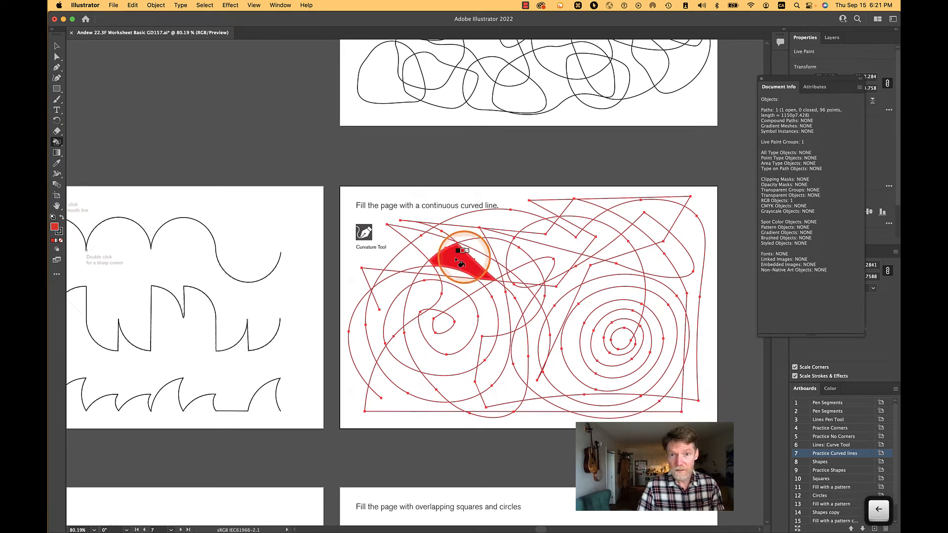
click(586, 301)
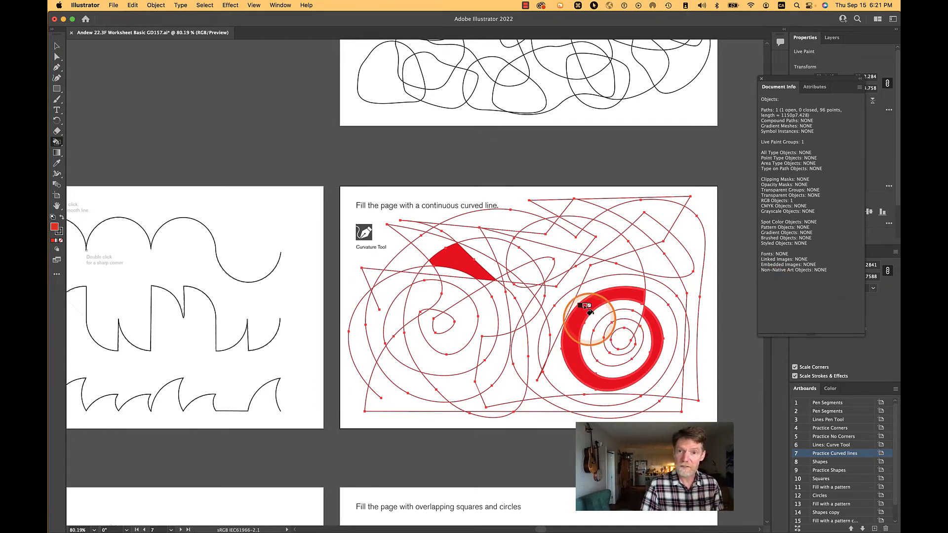
click(638, 239)
key(space)
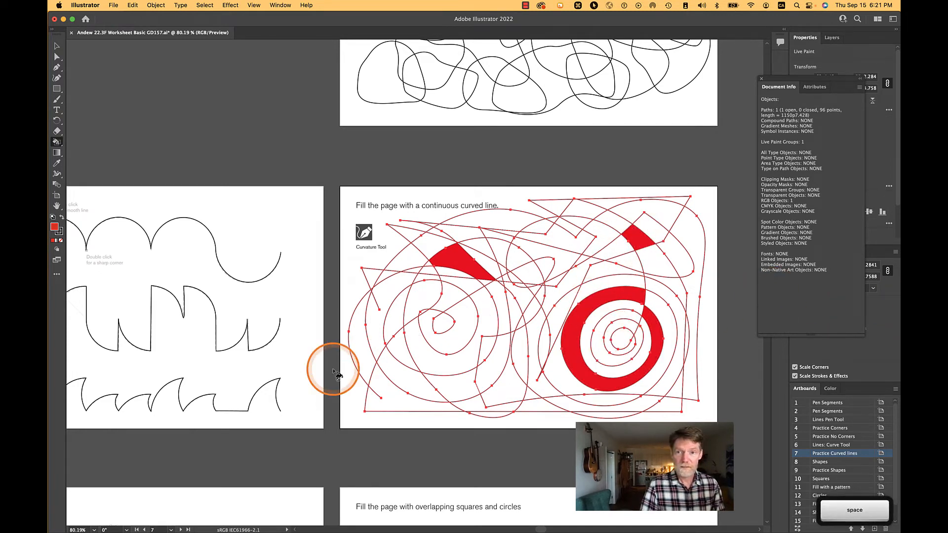
Step: Go to the Shapes artboard and draw a red rectangle over the narrow dashed guide with the Rectangle tool
double_click(805, 463)
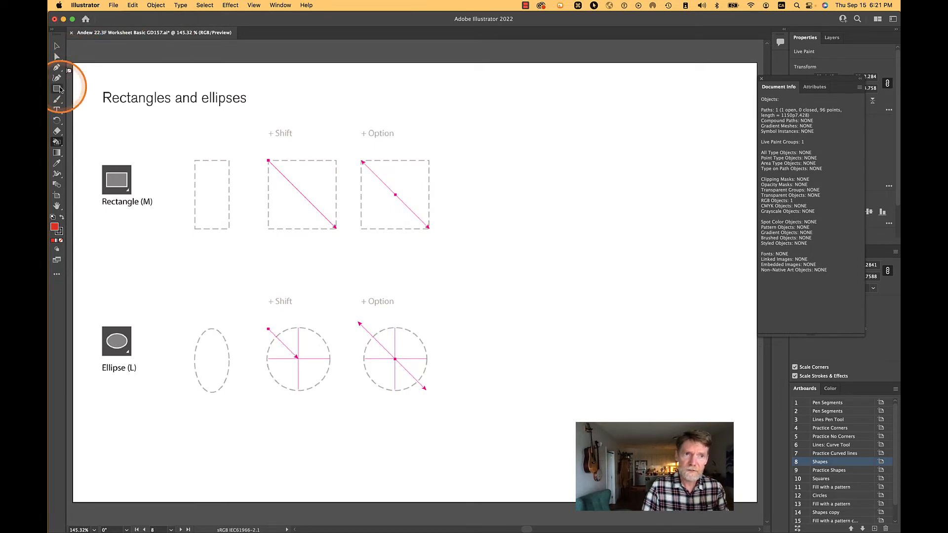
drag(59, 89, 91, 92)
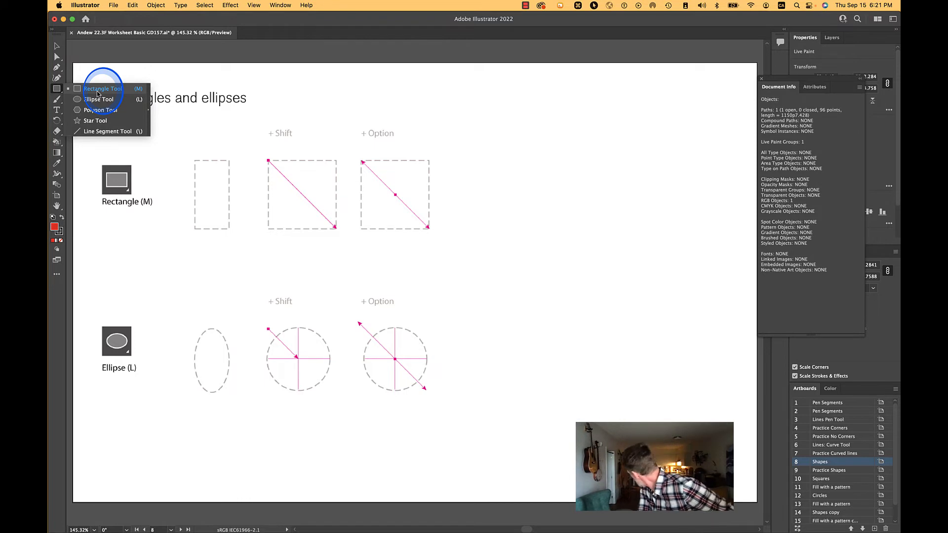
drag(96, 90, 96, 90)
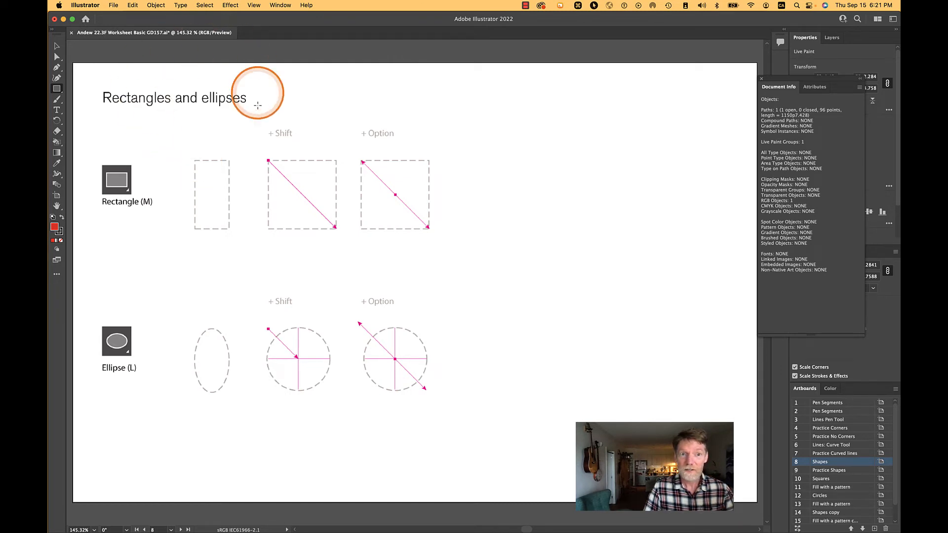
drag(57, 88, 94, 89)
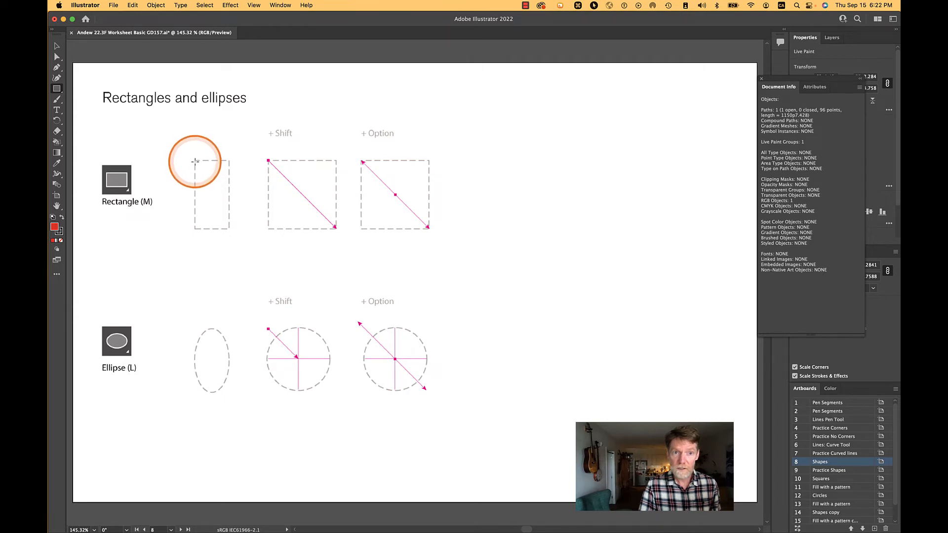
drag(195, 161, 228, 217)
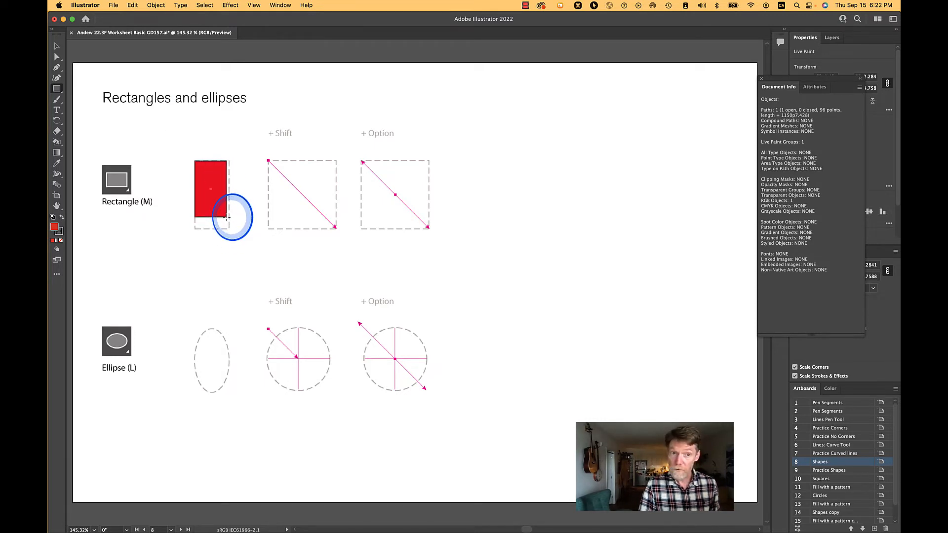
key(alt)
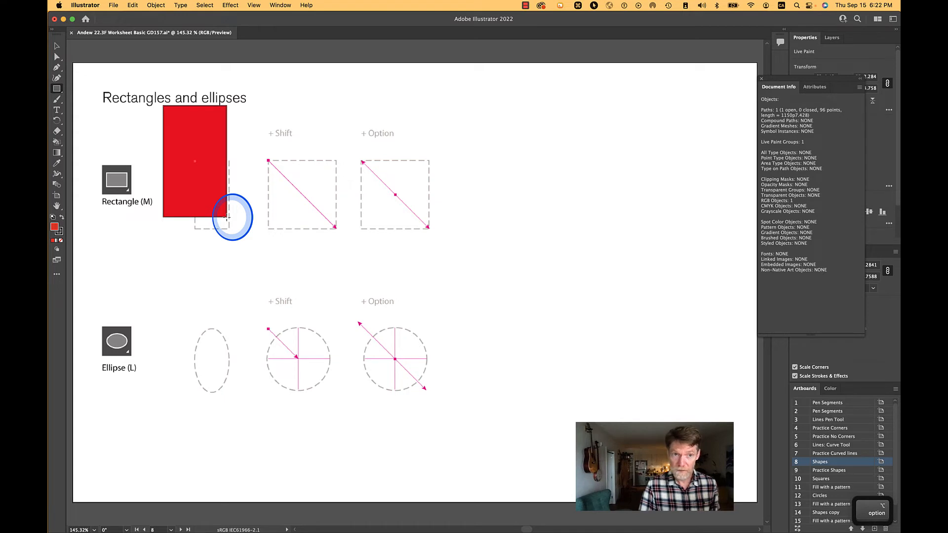
mouse_move(227, 216)
mouse_down()
mouse_move(207, 197)
mouse_move(222, 176)
mouse_move(217, 193)
mouse_move(232, 192)
mouse_move(210, 212)
mouse_move(220, 186)
mouse_move(229, 230)
mouse_up()
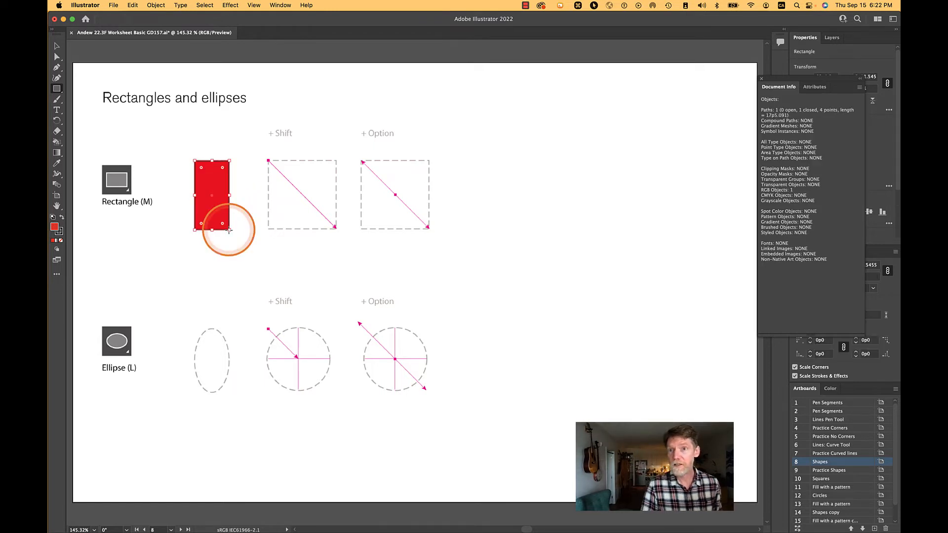
Step: Close the document info, remove the narrow rectangle's fill by setting it to None and align its top edge with the dashed guide
click(762, 79)
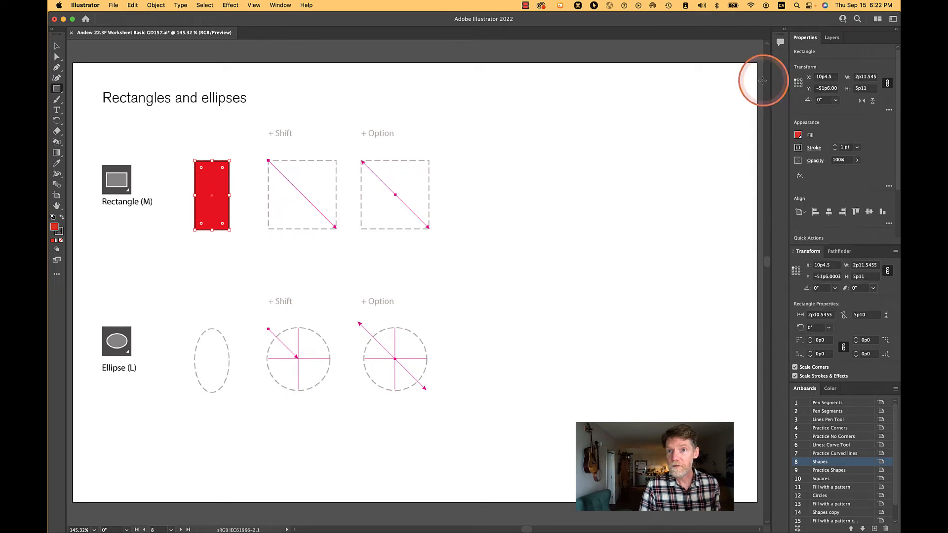
click(797, 135)
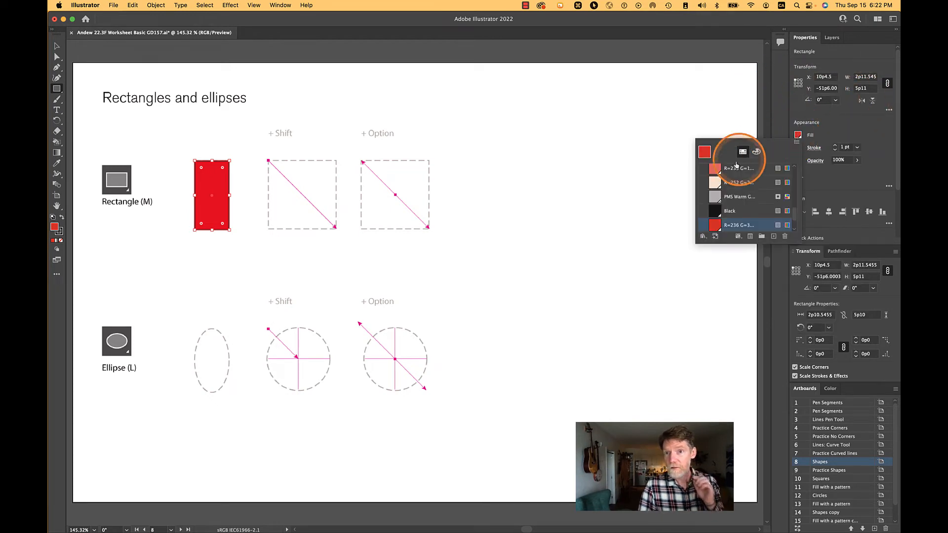
scroll(736, 168, up, 5)
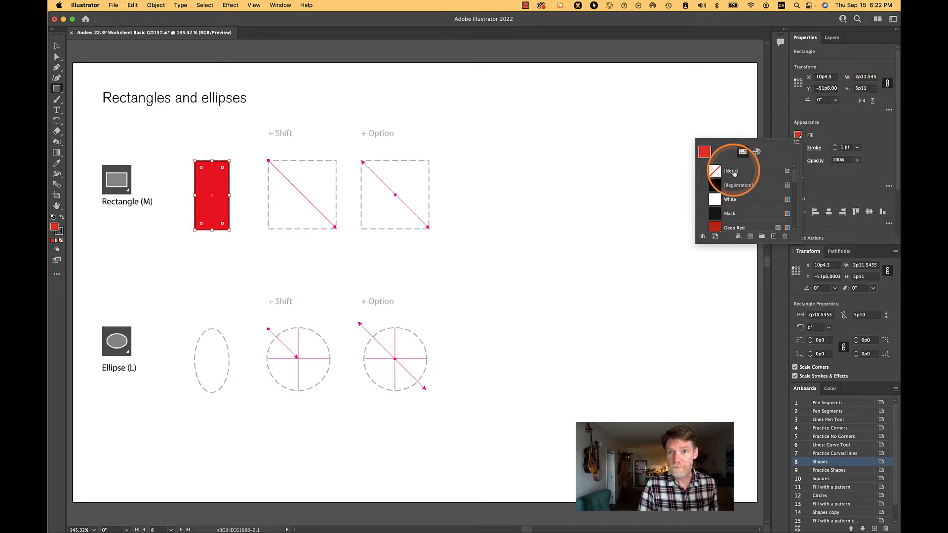
click(731, 171)
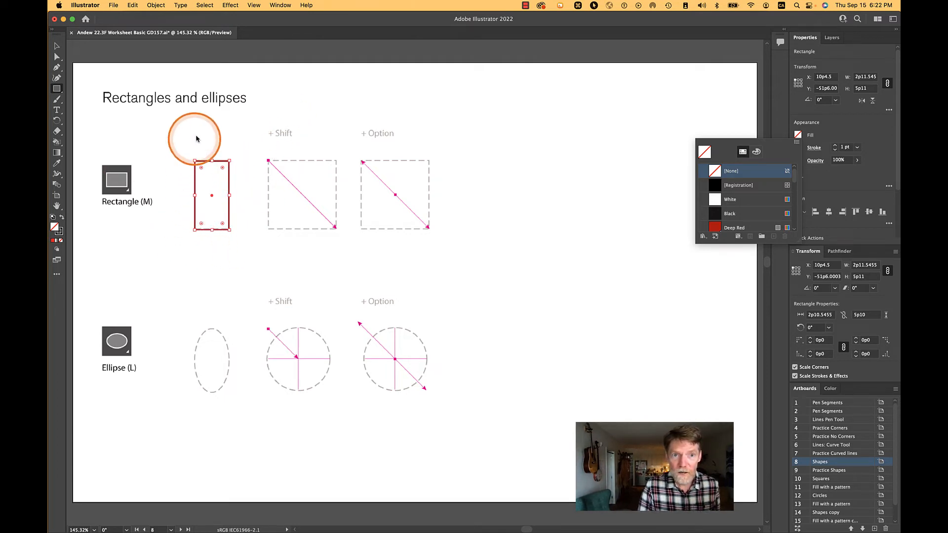
click(212, 162)
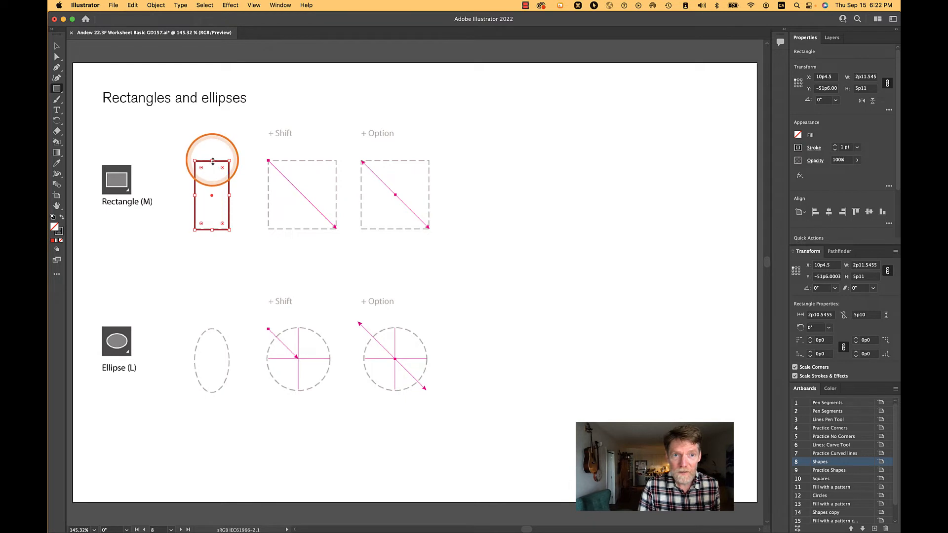
mouse_move(212, 163)
mouse_down()
mouse_move(214, 123)
mouse_move(211, 160)
mouse_up()
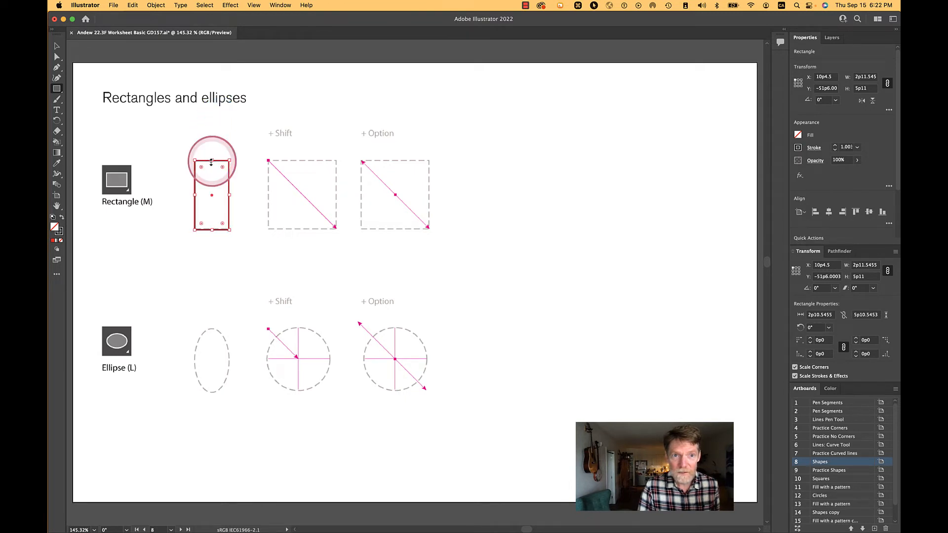
Step: Try narrowing the rectangle from its left edge and rounding its corners to about 1p0.68, and undo these changes
mouse_move(195, 195)
mouse_down()
mouse_move(175, 196)
mouse_move(196, 196)
mouse_up()
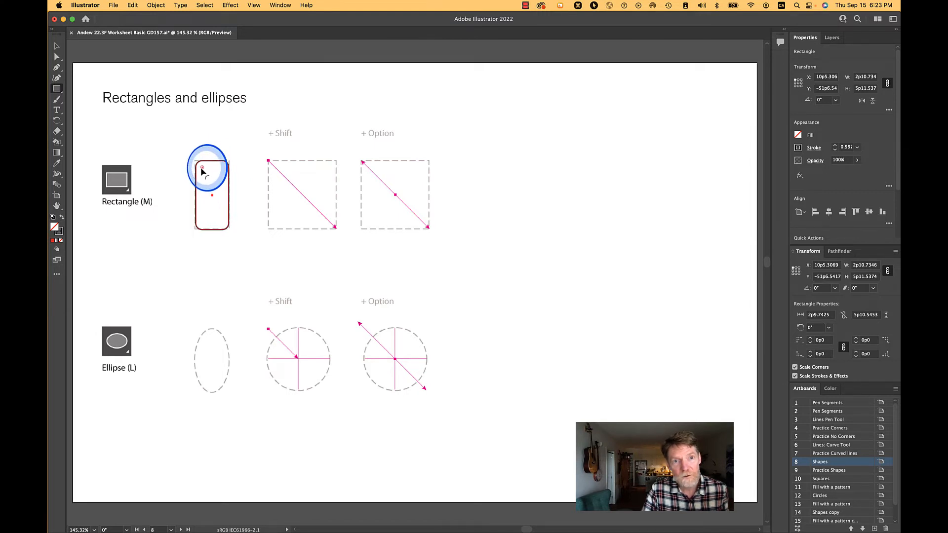
drag(202, 170, 205, 174)
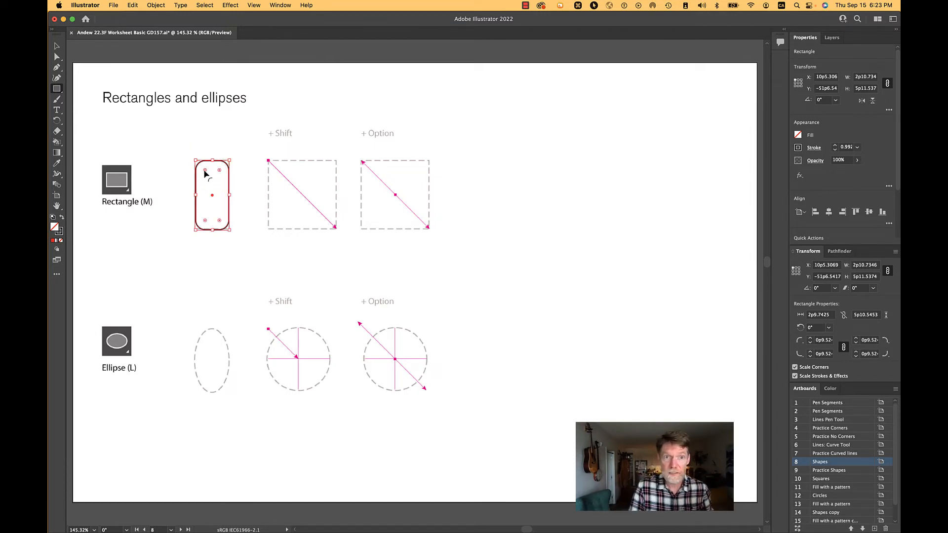
drag(205, 173, 208, 174)
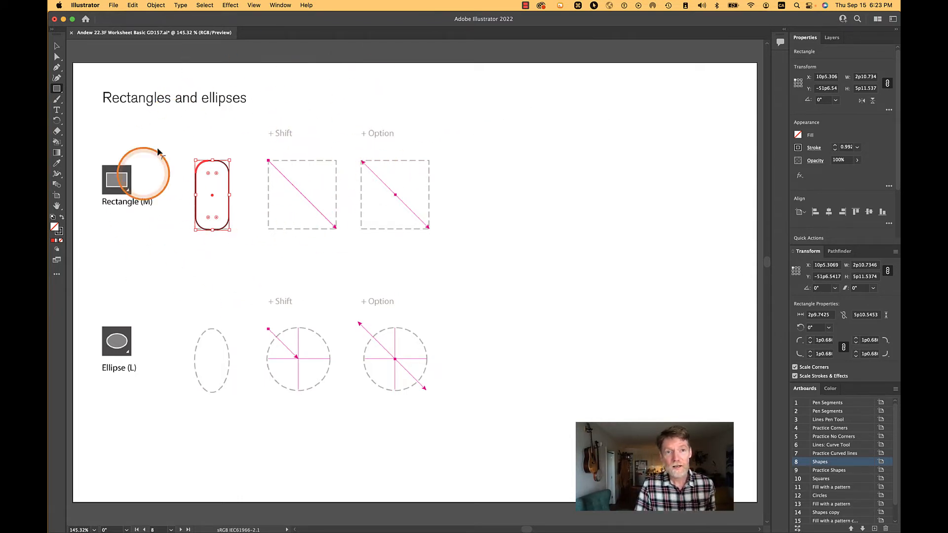
key(super+z)
key(super+z)
key(super+z)
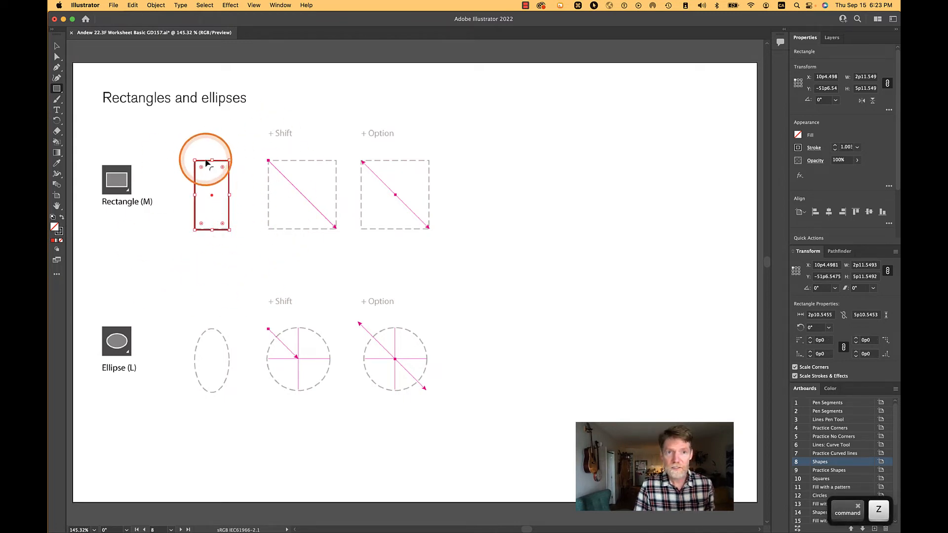
Step: Shorten the narrow rectangle and stretch its top edge back to the guide, and set its X position to 10p0
drag(213, 160, 213, 184)
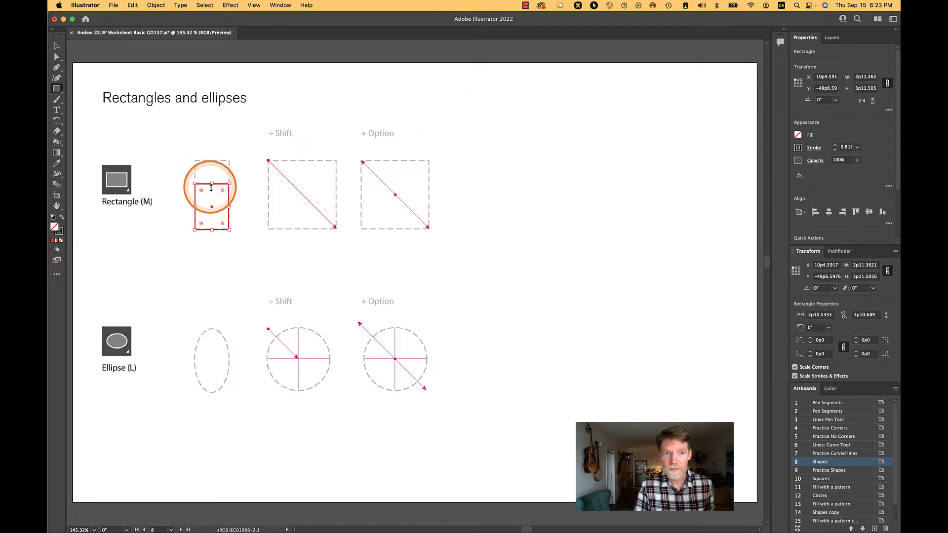
drag(211, 184, 211, 160)
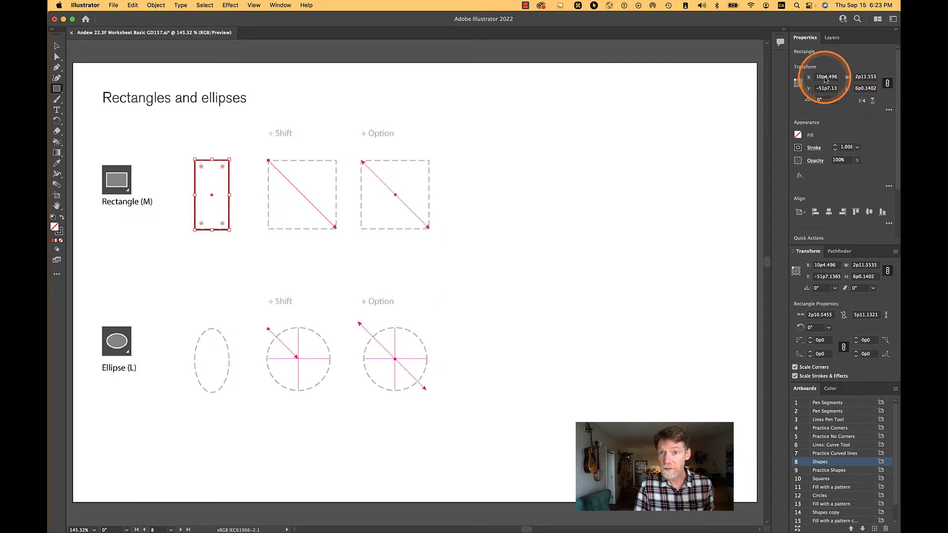
click(826, 77)
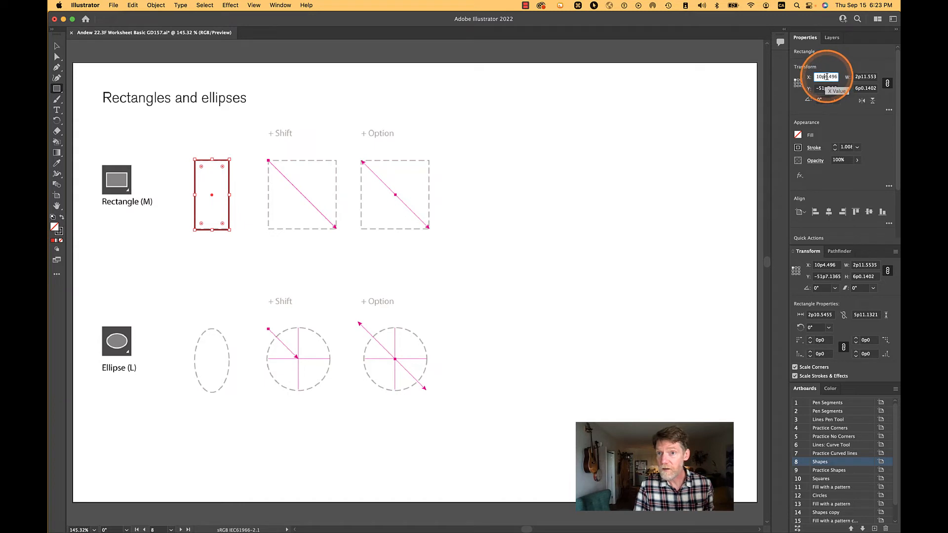
drag(825, 76, 833, 76)
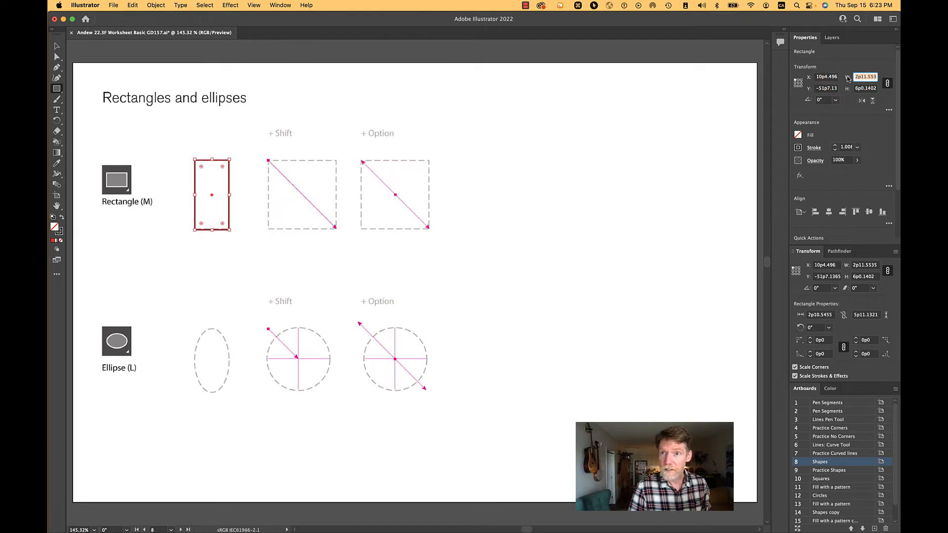
double_click(824, 77)
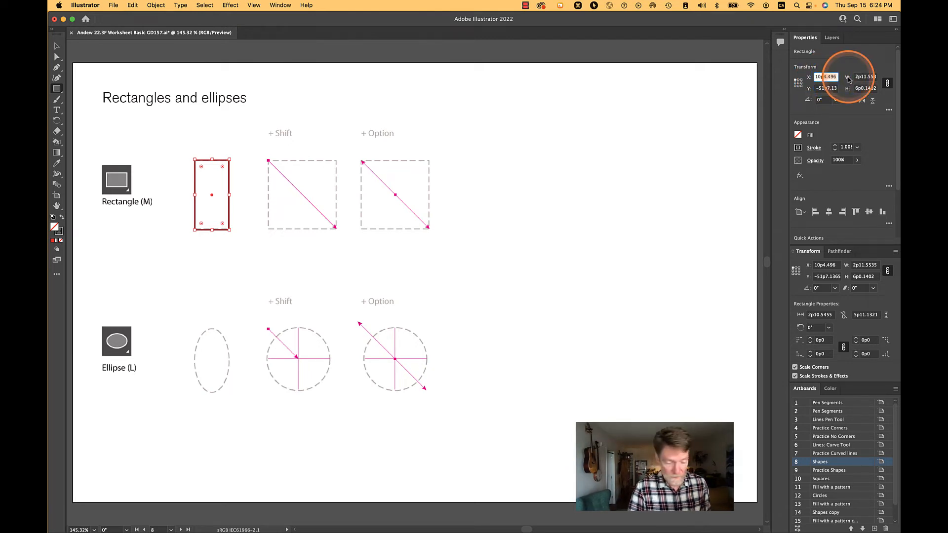
text(10p0)
key(Return)
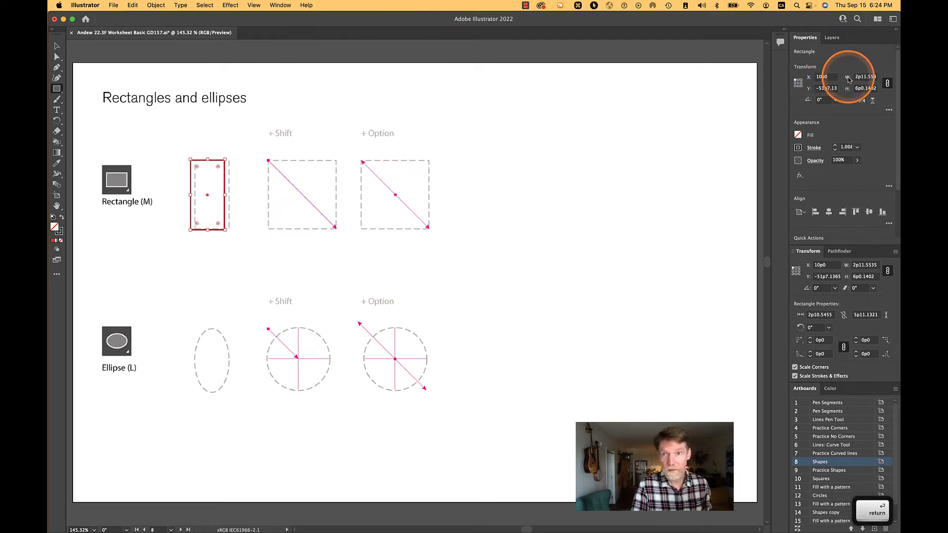
Step: Nudge the narrow rectangle's X position in one-point increments to 10p5 so it lines up with the dashed guide
double_click(829, 77)
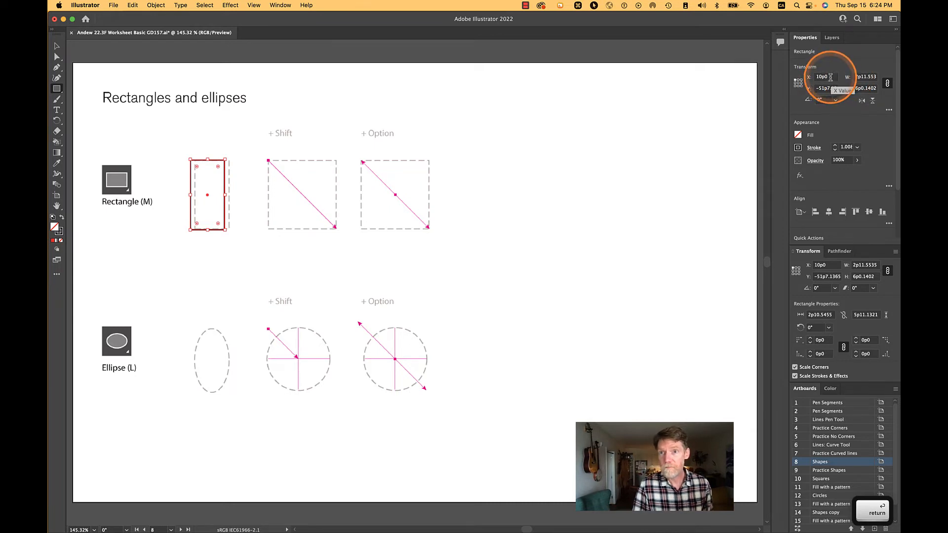
click(821, 77)
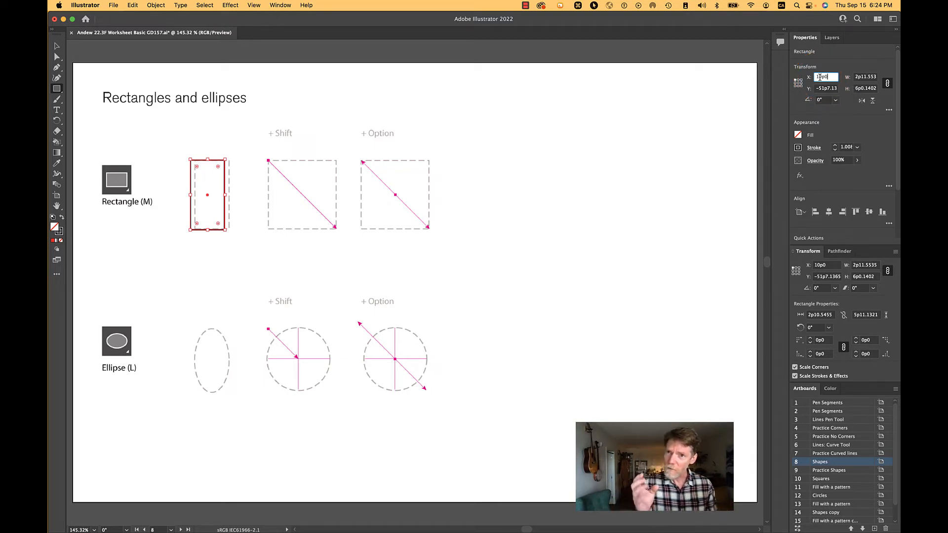
key(Up)
key(Up)
key(Up)
key(Up)
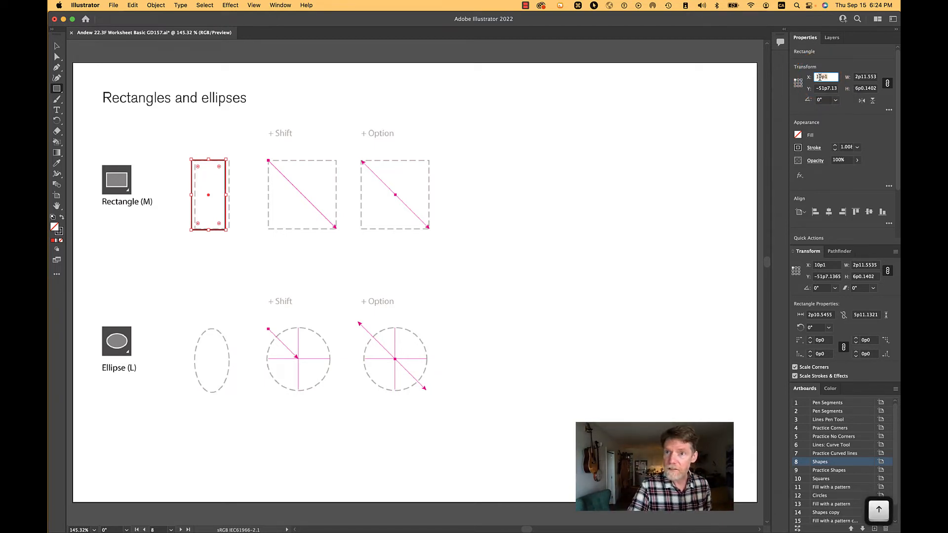
key(Up)
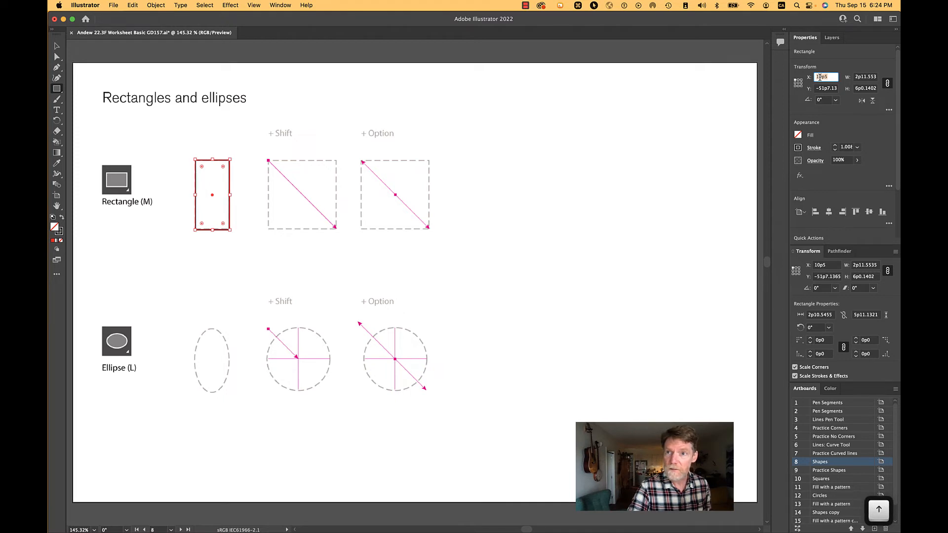
key(Down)
key(Up)
key(Up)
key(Up)
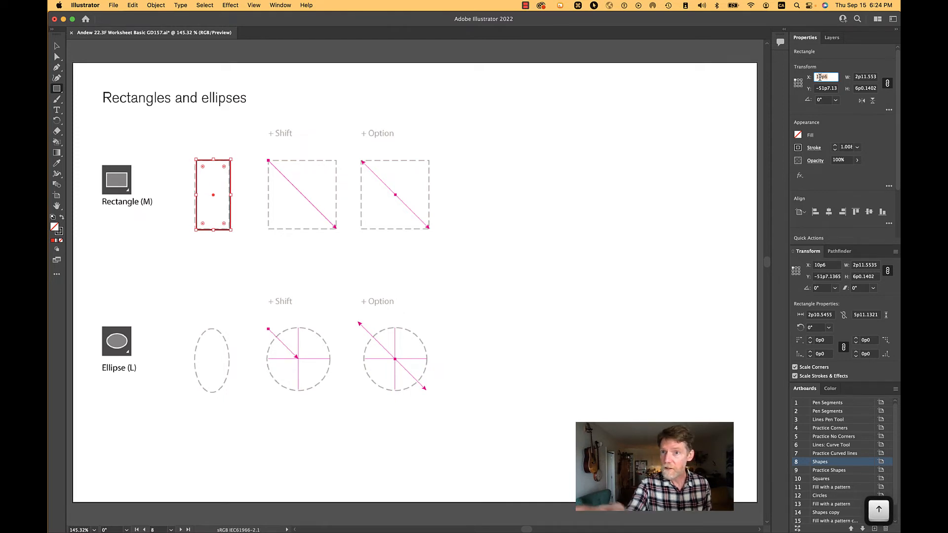
key(Down)
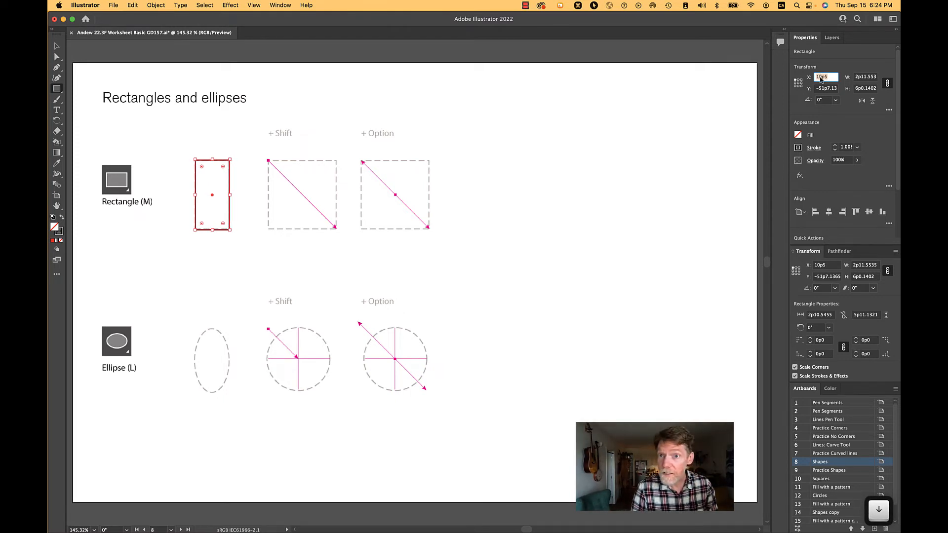
key(Down)
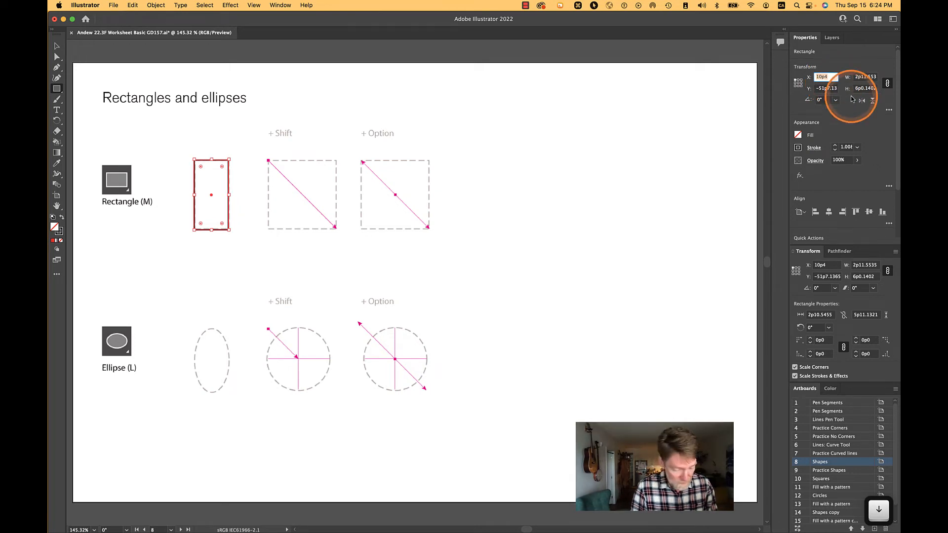
key(Up)
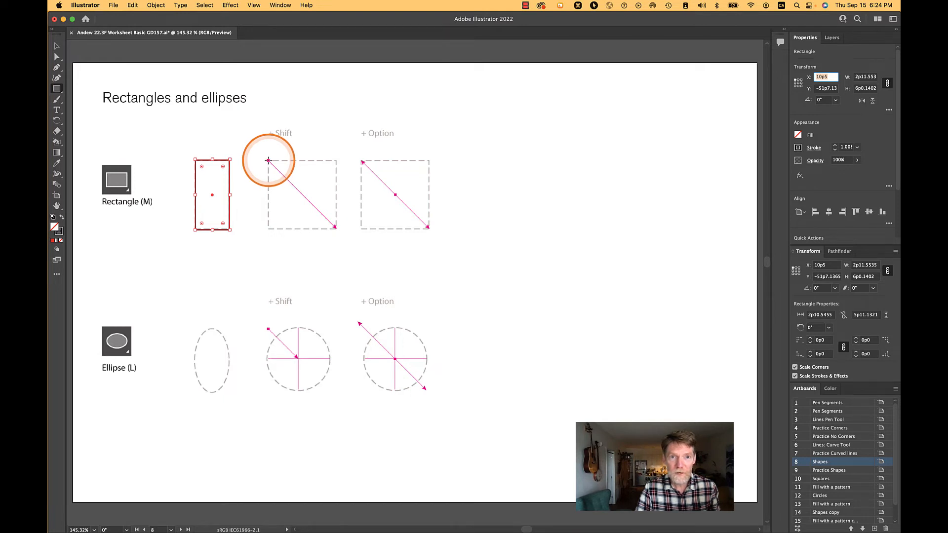
drag(268, 161, 333, 230)
key(shift)
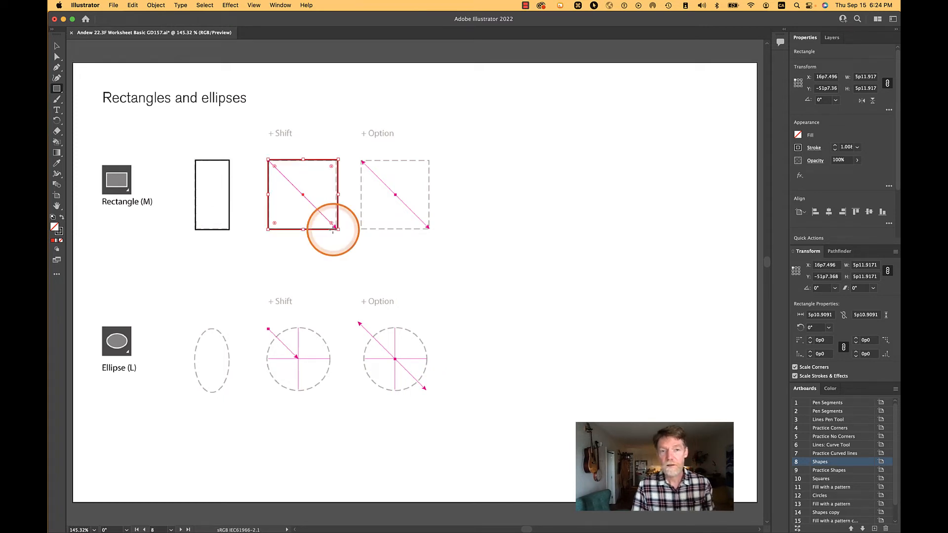
key(super+z)
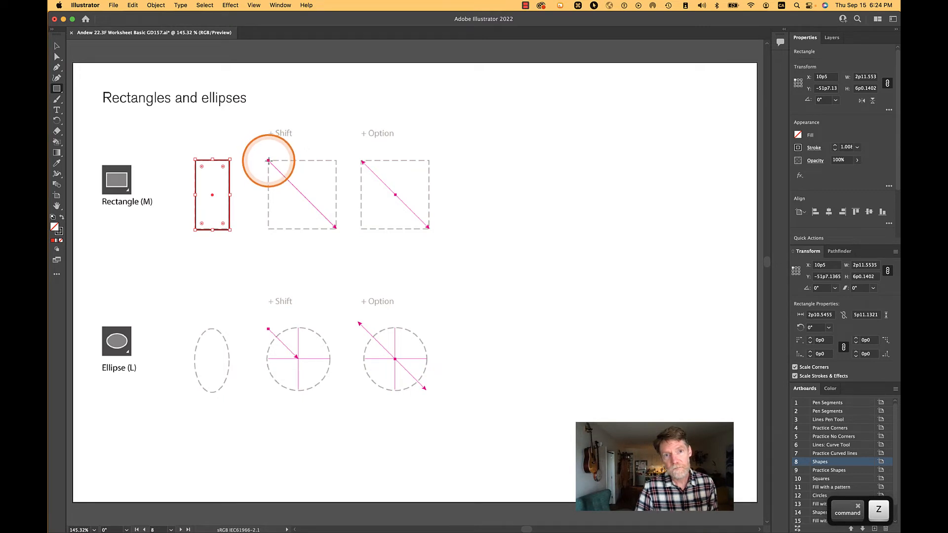
Step: Draw a square about 5p10.5 wide over the + Shift guide from its corner and one about 5p11 wide from the + Option guide's centre
drag(268, 161, 323, 169)
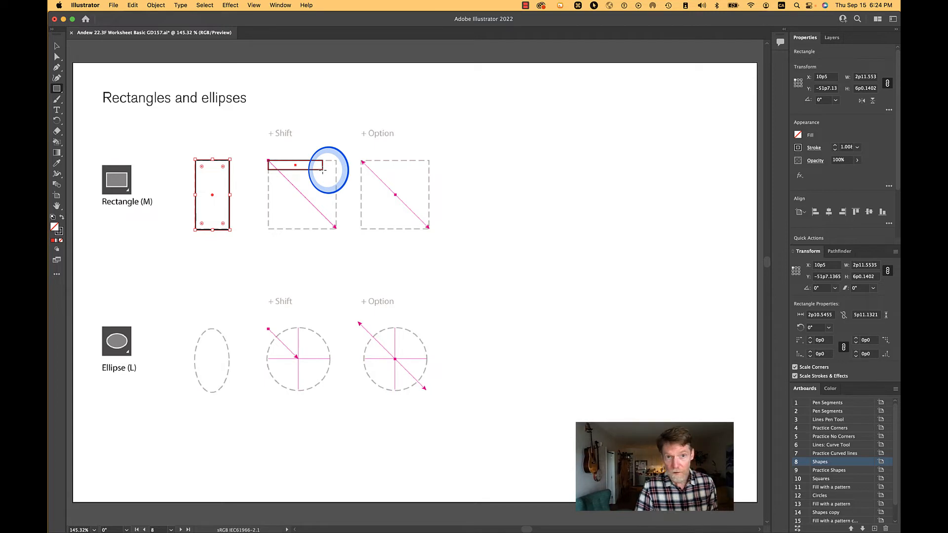
drag(323, 178, 334, 230)
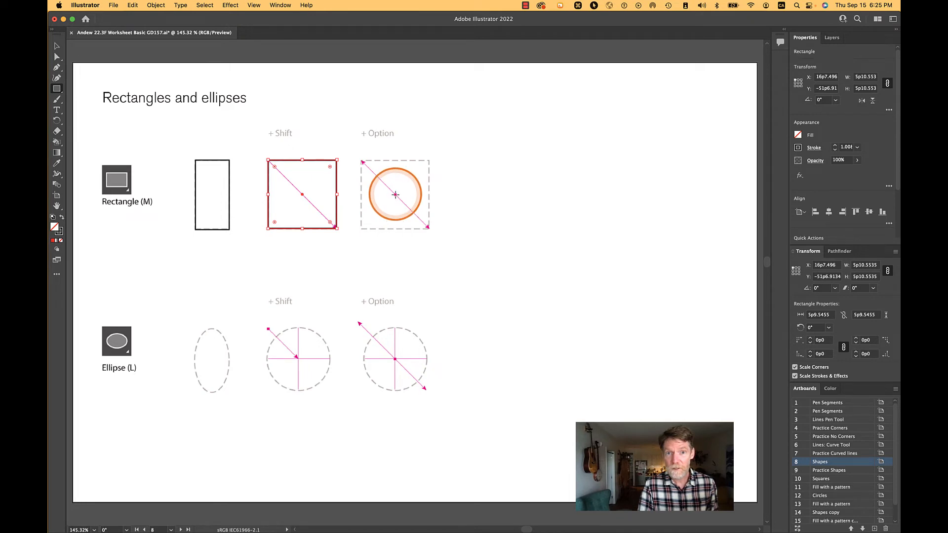
drag(395, 195, 429, 228)
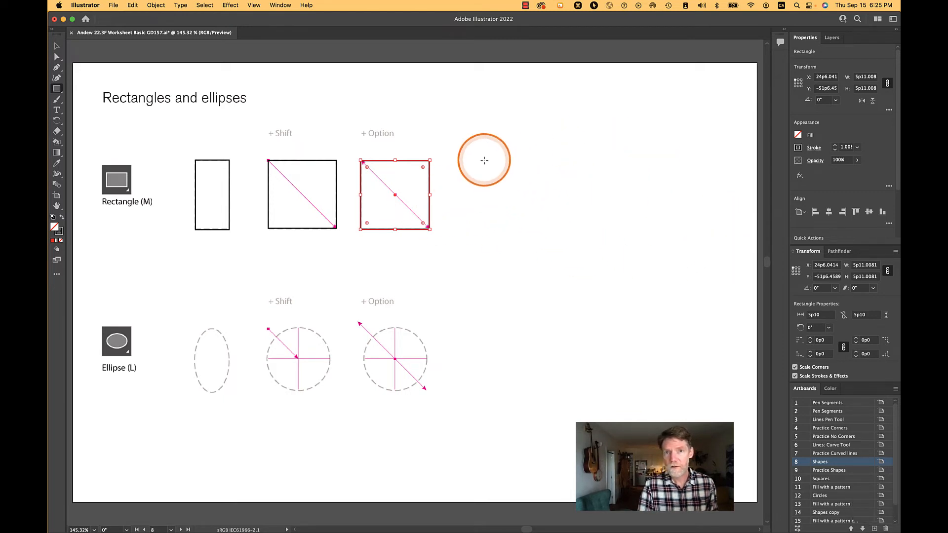
Step: Draw a tall rectangle about 2p2 by 9p7 and two wide ones, about 16p0 by 2p1 and 9p3 by 2p5, in the blank area beside the guides
mouse_move(481, 138)
mouse_down()
mouse_move(505, 187)
mouse_move(507, 249)
mouse_up()
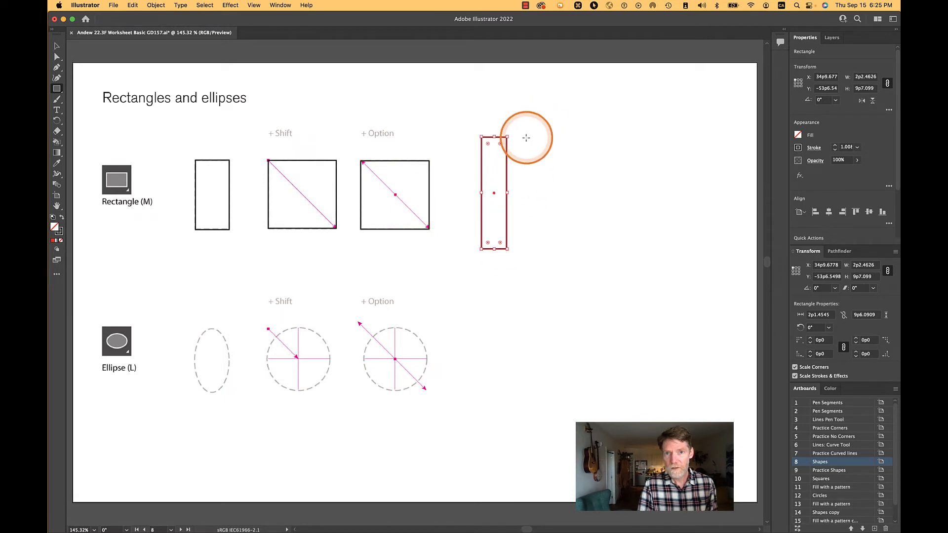
drag(524, 138, 711, 161)
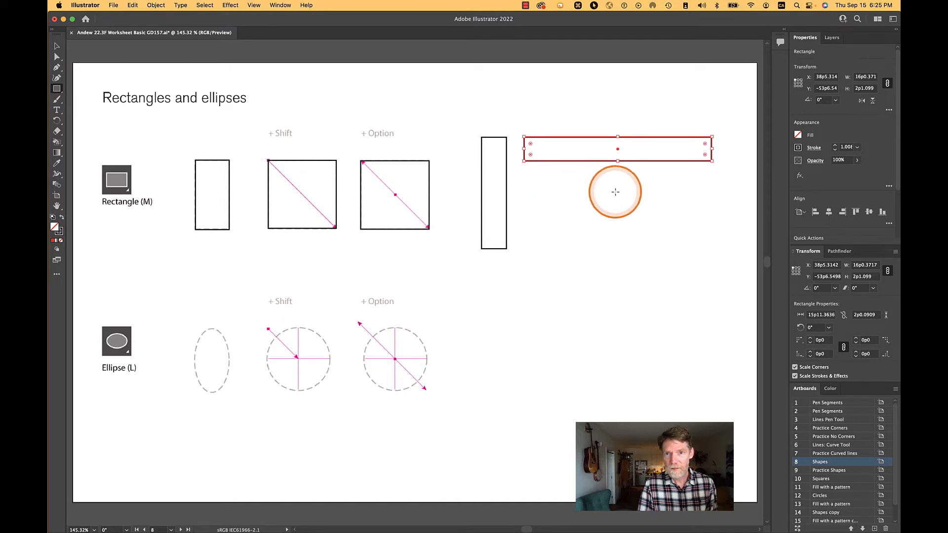
drag(615, 191, 670, 205)
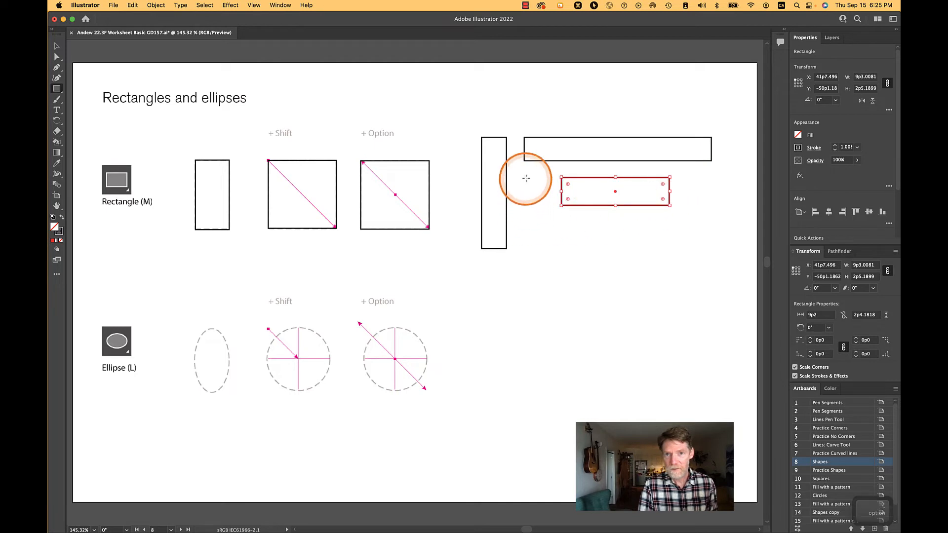
Step: Add a square about 2p6 wide, a tall rectangle about 2p10 by 6p6 and a square about 3p3 wide below the long rectangle
drag(526, 177, 555, 206)
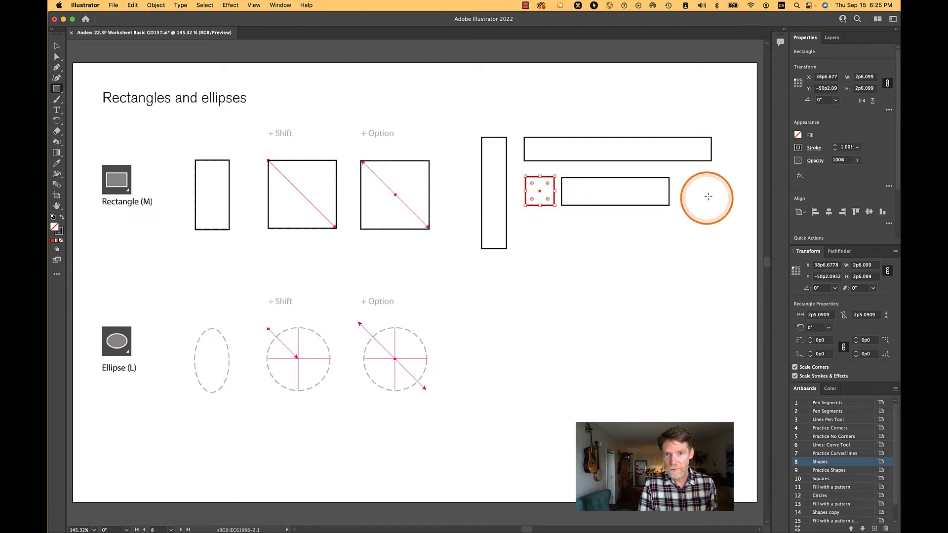
drag(679, 178, 711, 253)
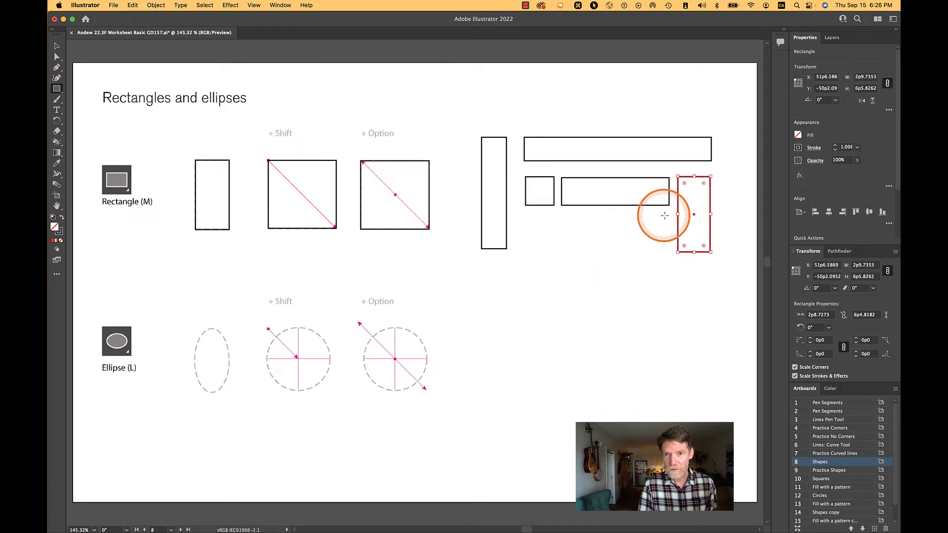
drag(667, 214, 630, 241)
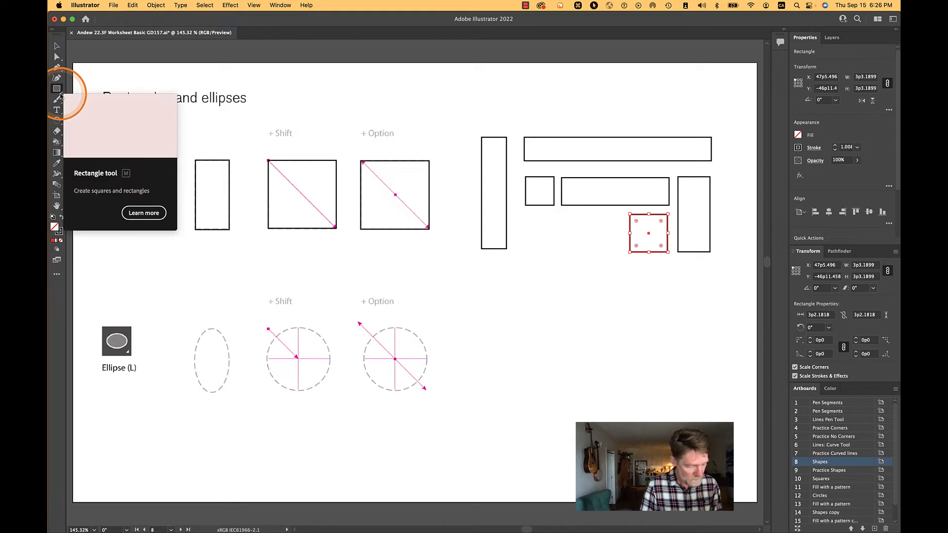
Step: Switch from the Rectangle tool to the Ellipse tool
key(ctrl)
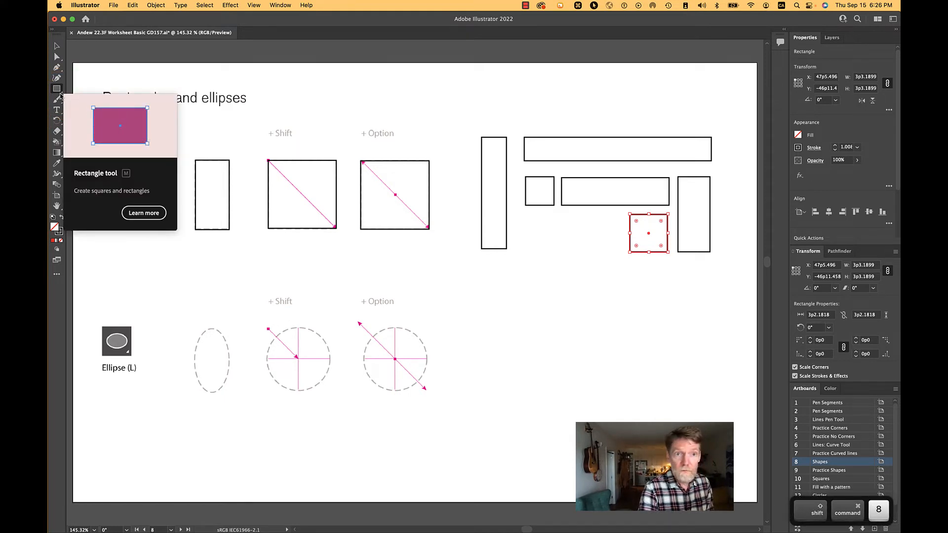
key(shift)
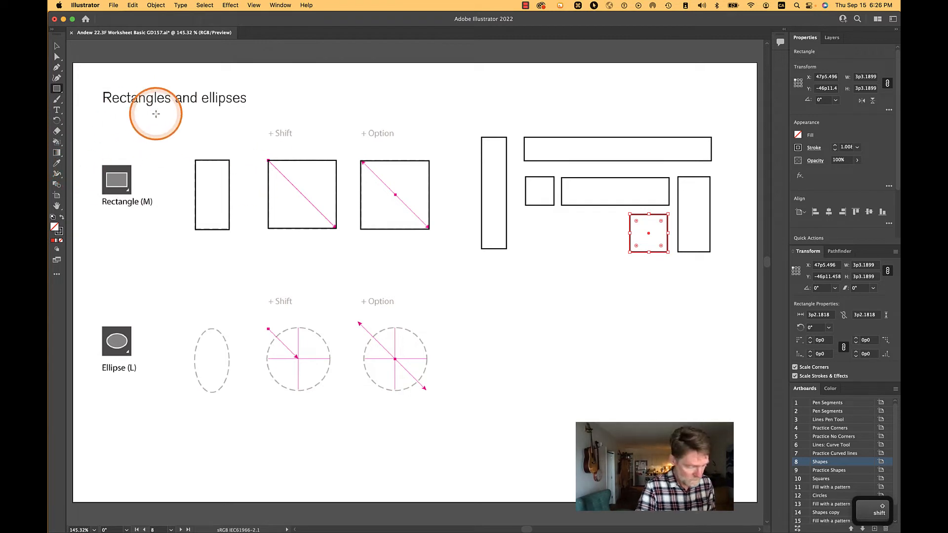
key(alt+super+8)
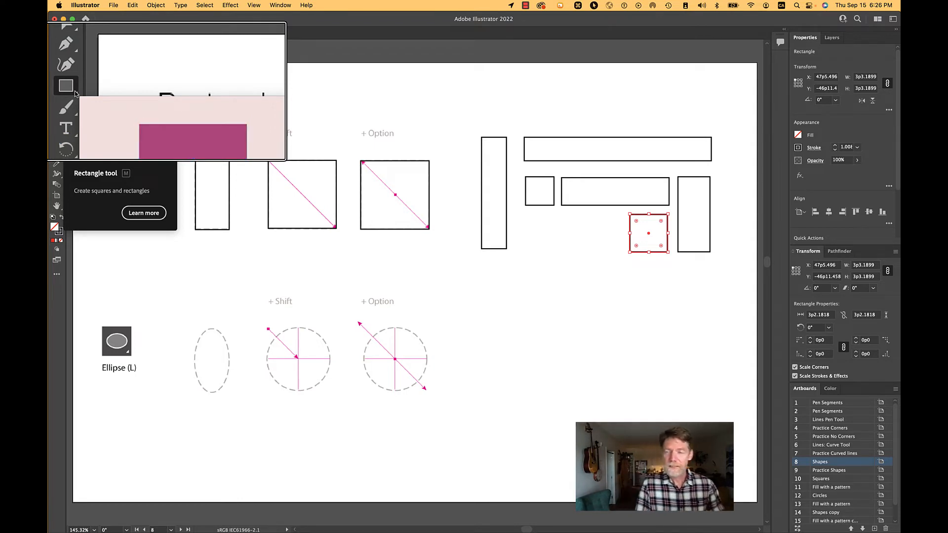
click(75, 92)
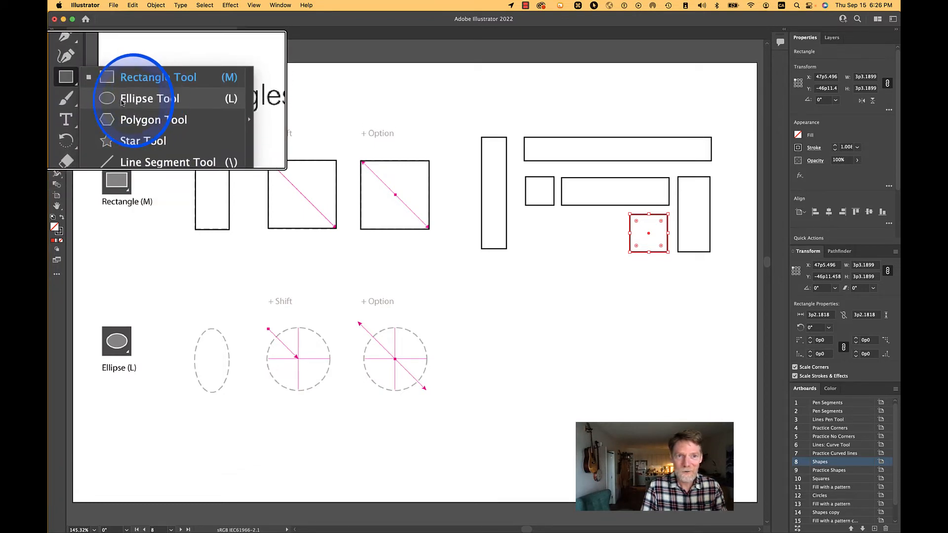
click(95, 102)
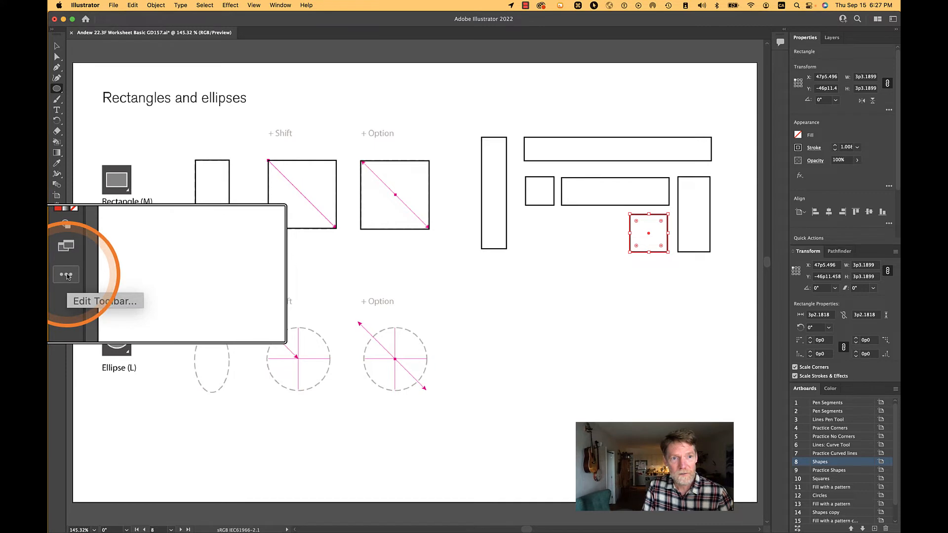
Step: Draw a polar grid about 6p2.6 wide in the blank area below the rectangles and delete it
click(66, 275)
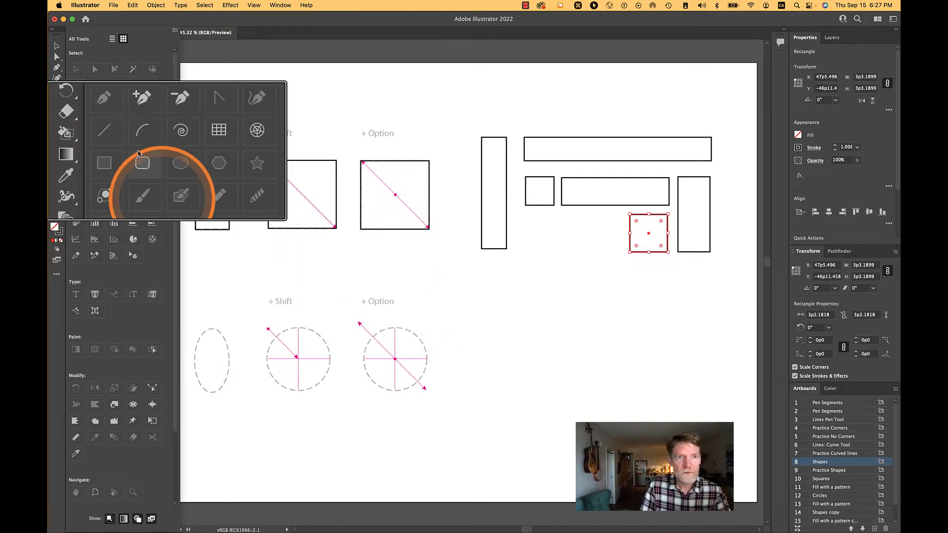
drag(62, 89, 211, 157)
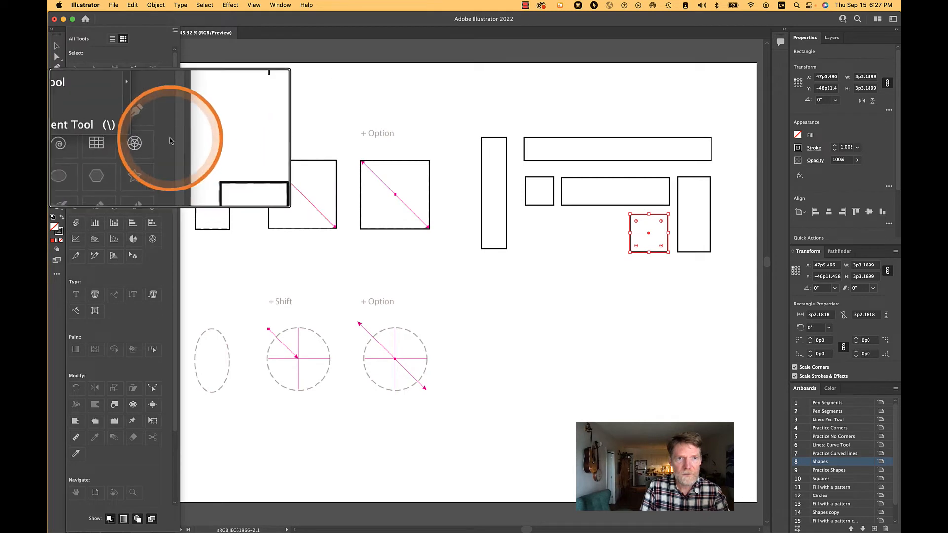
click(166, 143)
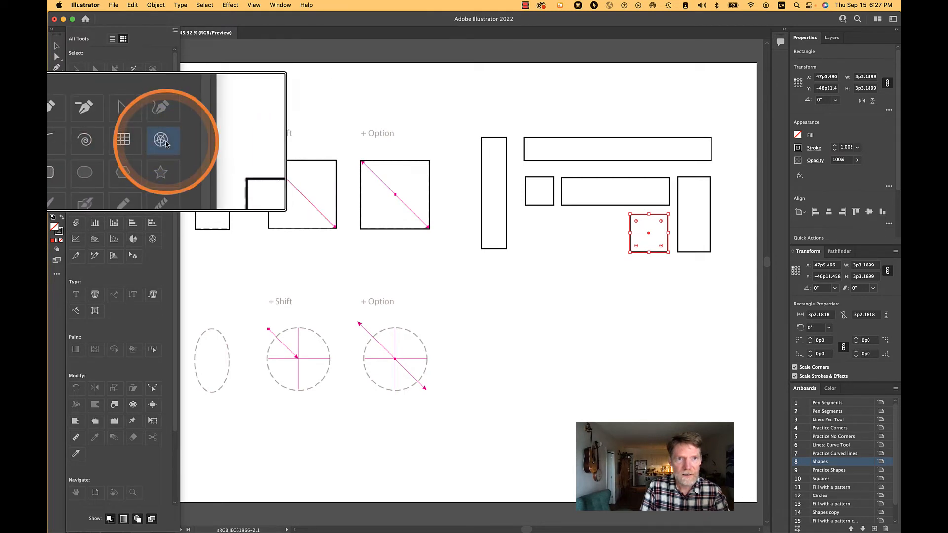
click(424, 273)
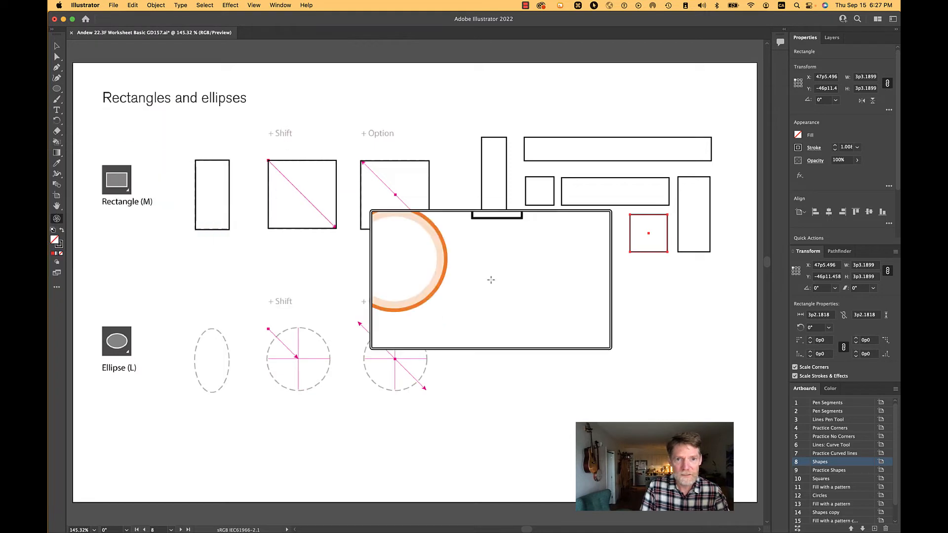
drag(524, 301, 593, 368)
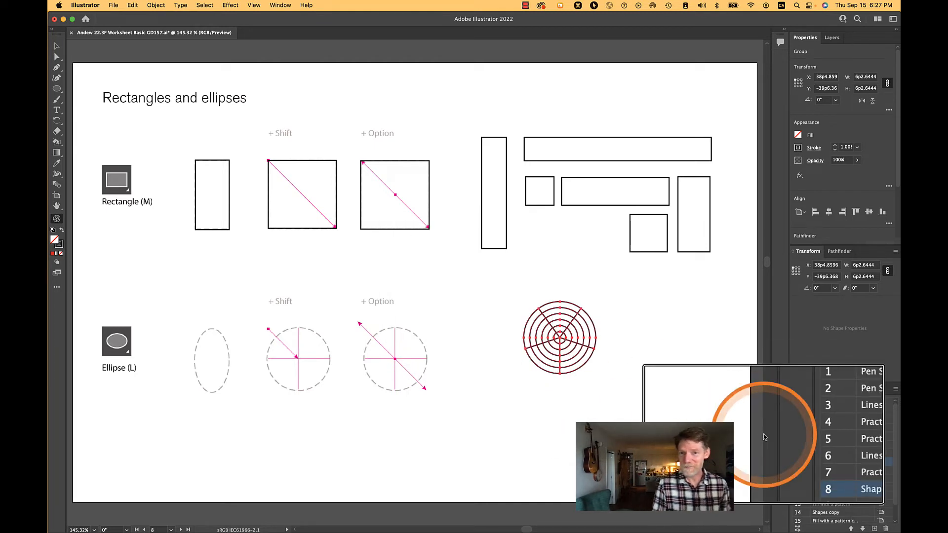
key(BackSpace)
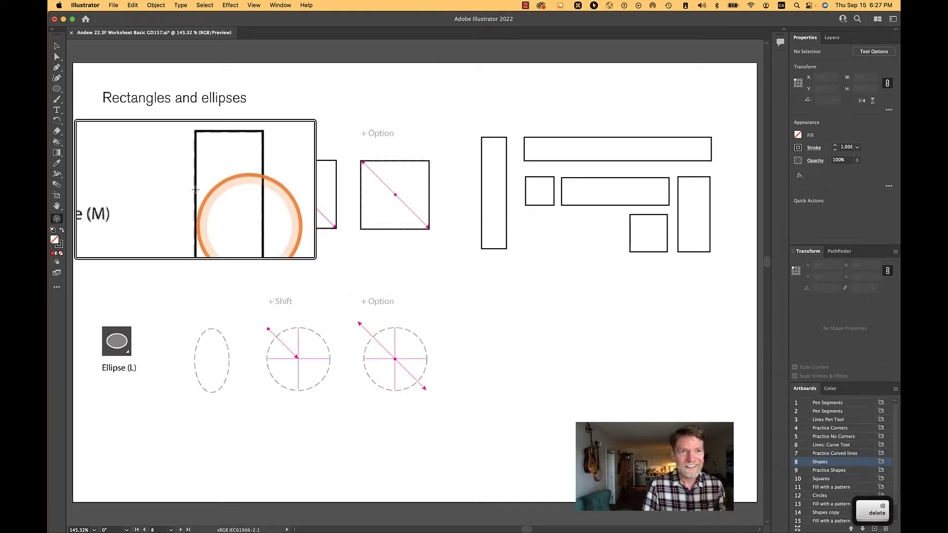
Step: Draw an ellipse about 3p1 by 5p6.5 over the narrow dashed ellipse guide
click(57, 88)
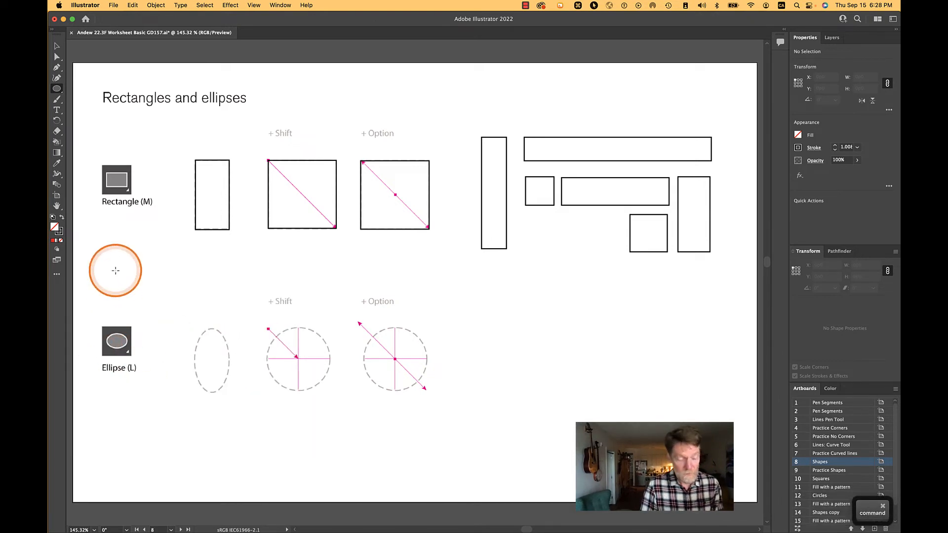
key(l)
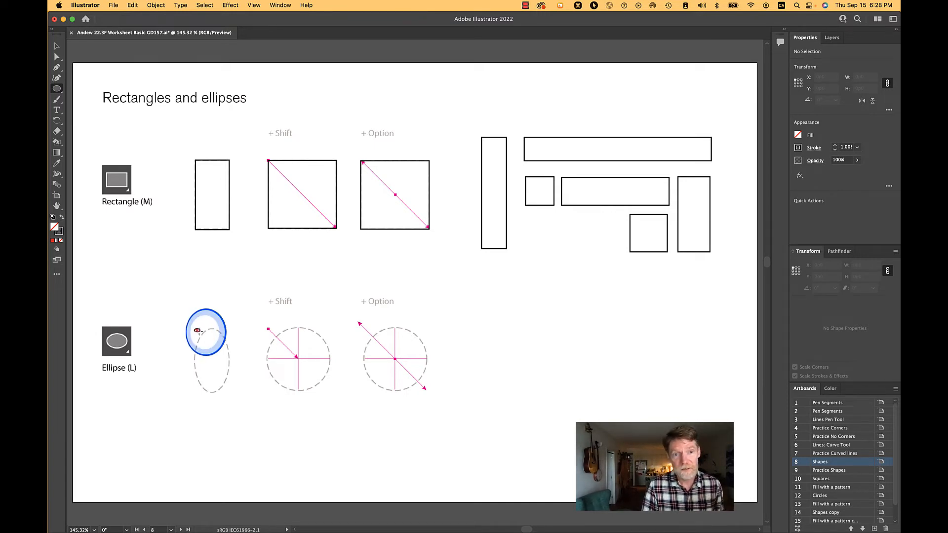
drag(200, 337, 222, 390)
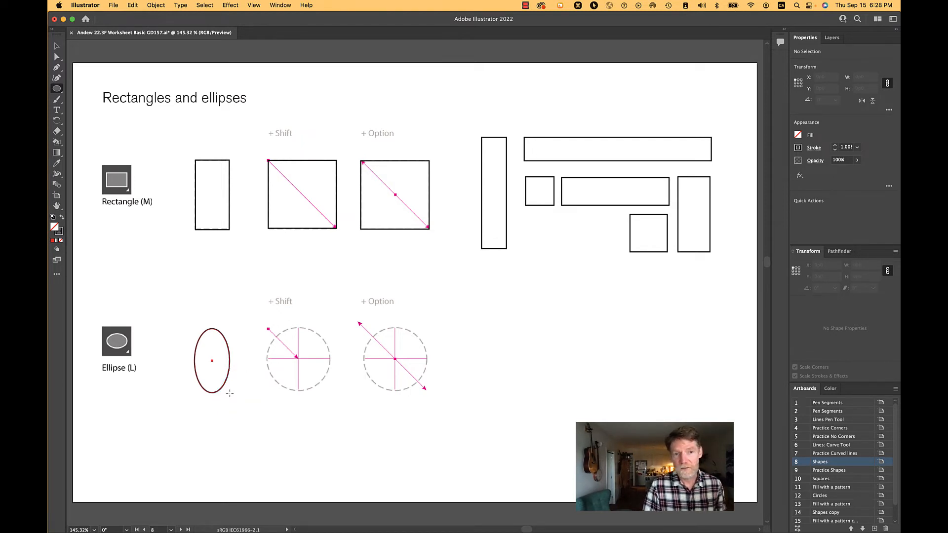
click(230, 394)
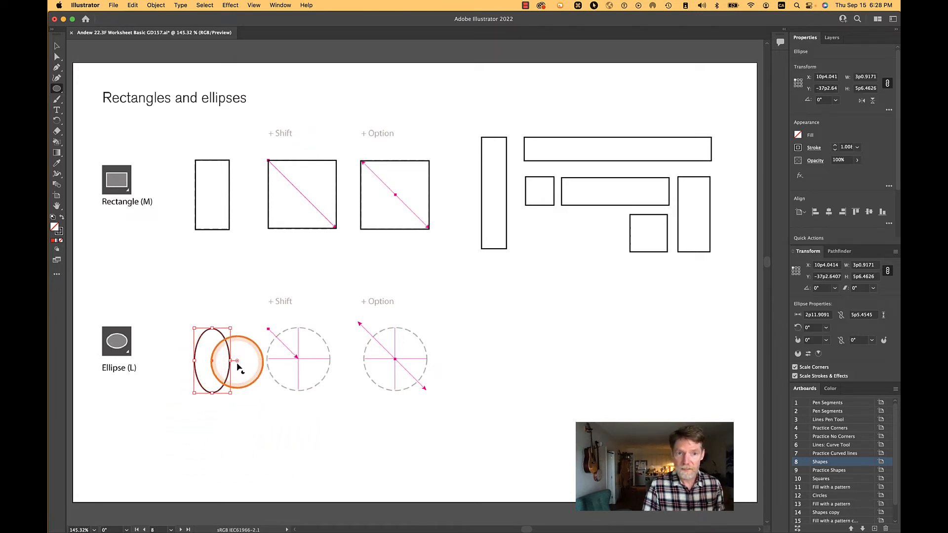
Step: Try cutting the narrow ellipse into a pie shape with an angle of about 214° and undo it
mouse_move(291, 531)
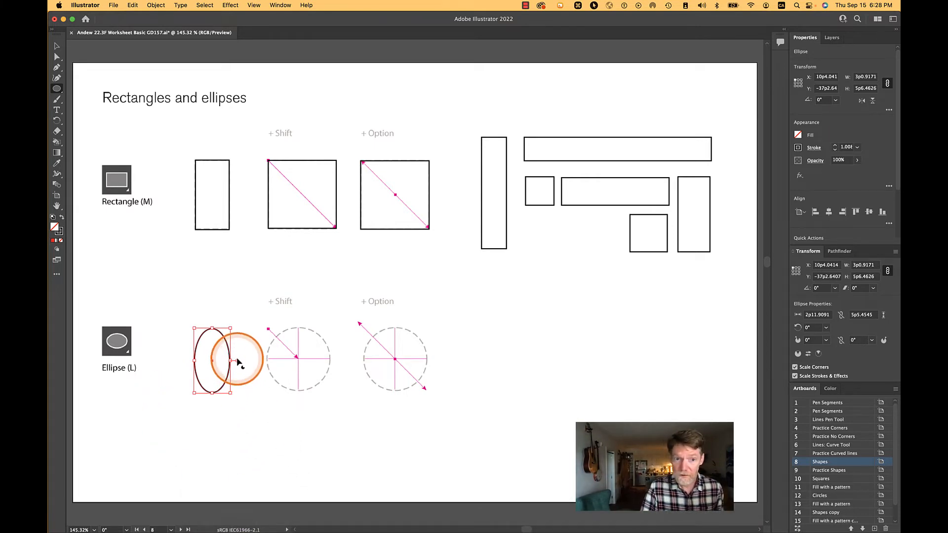
drag(237, 364, 180, 388)
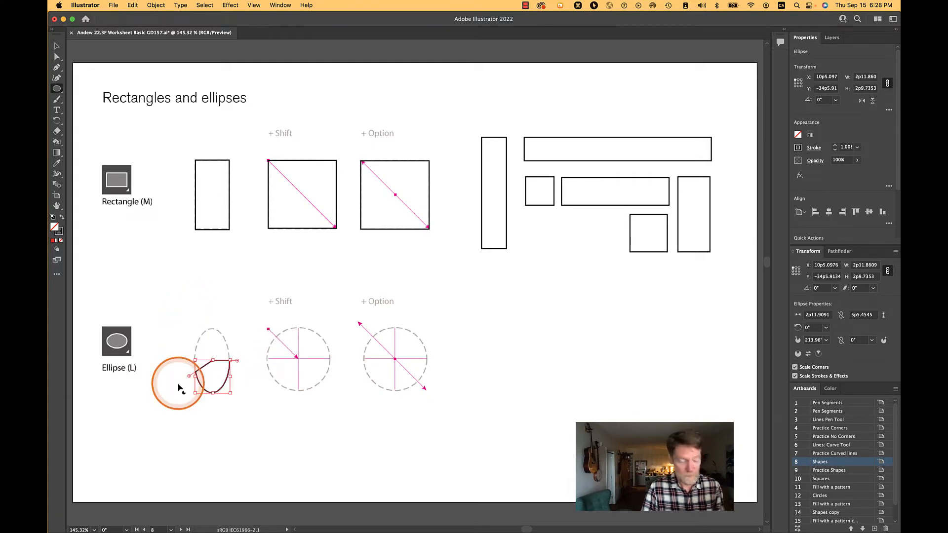
key(super+z)
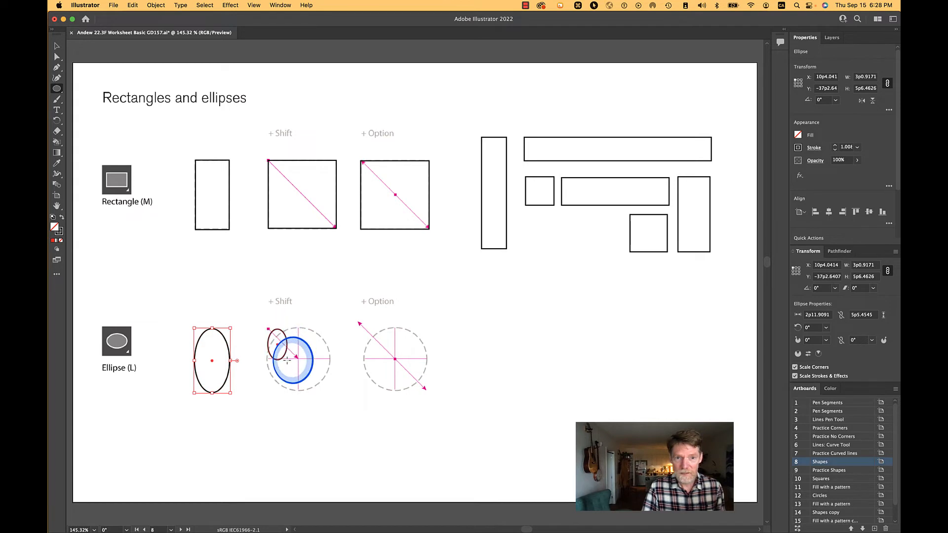
Step: Draw a circle over the + Shift guide and resize it to about 5p5.3 wide to match the dashed outline
drag(288, 360, 298, 364)
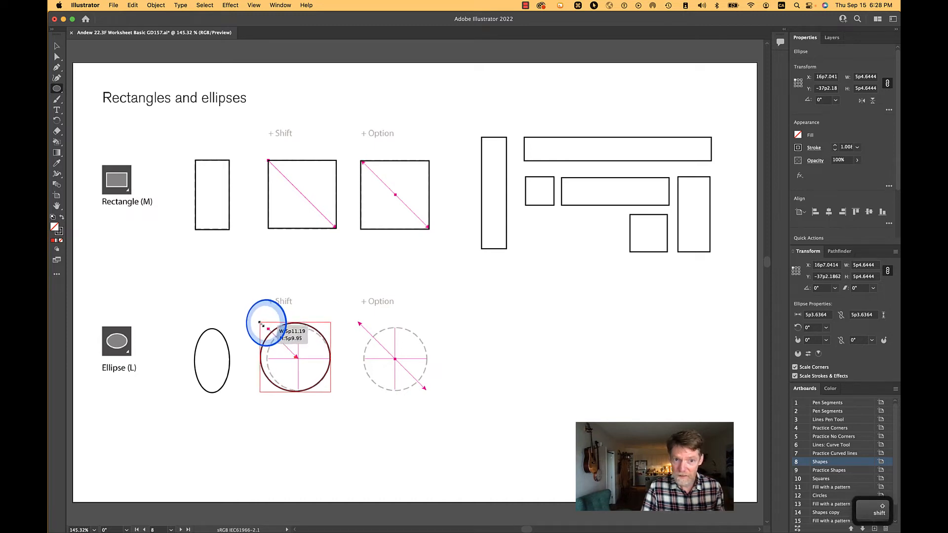
mouse_move(260, 322)
mouse_down()
mouse_move(238, 310)
mouse_move(267, 275)
mouse_move(252, 262)
mouse_move(244, 290)
mouse_move(278, 290)
mouse_move(226, 279)
mouse_move(296, 318)
mouse_move(267, 281)
mouse_move(267, 294)
mouse_up()
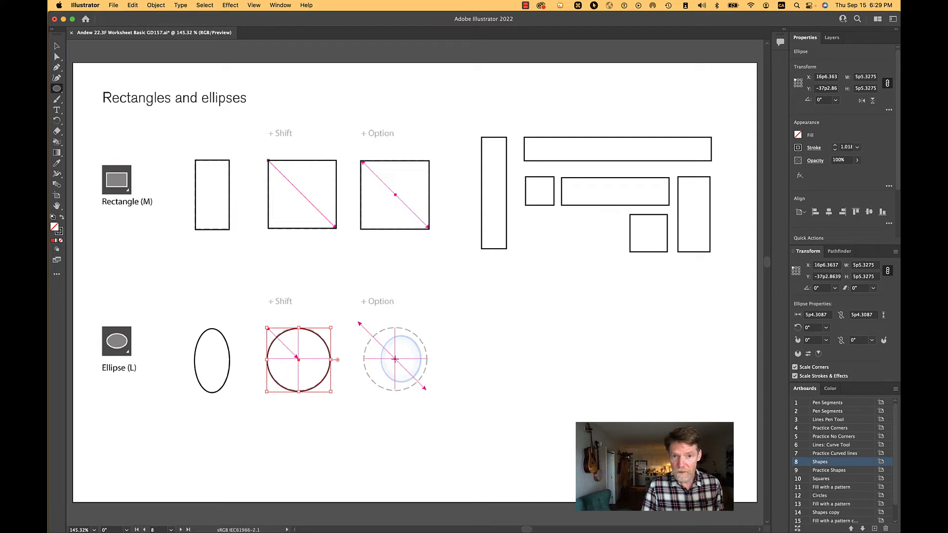
Step: Draw a circle about 5p4.7 wide outward from the + Option guide's centre and undo it
drag(398, 364, 425, 388)
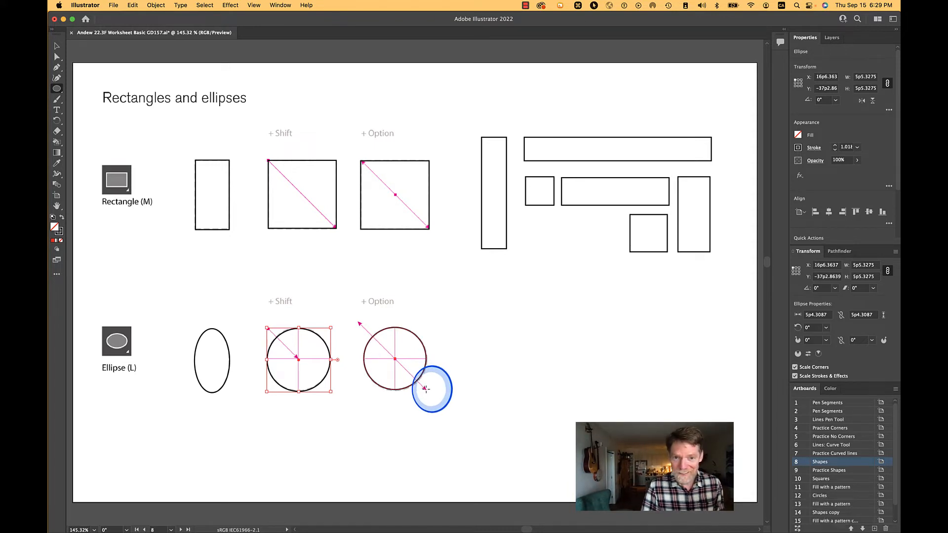
drag(425, 390, 423, 392)
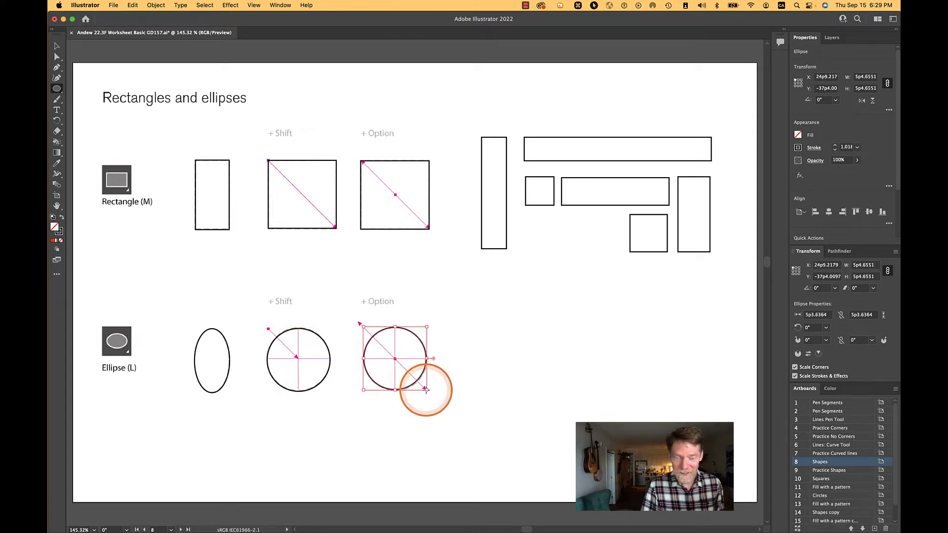
key(super+z)
Step: Open the ellipse size settings at the + Option guide's centre, cancel them, and draw a small circle there and undo it
scroll(403, 359, up, 5)
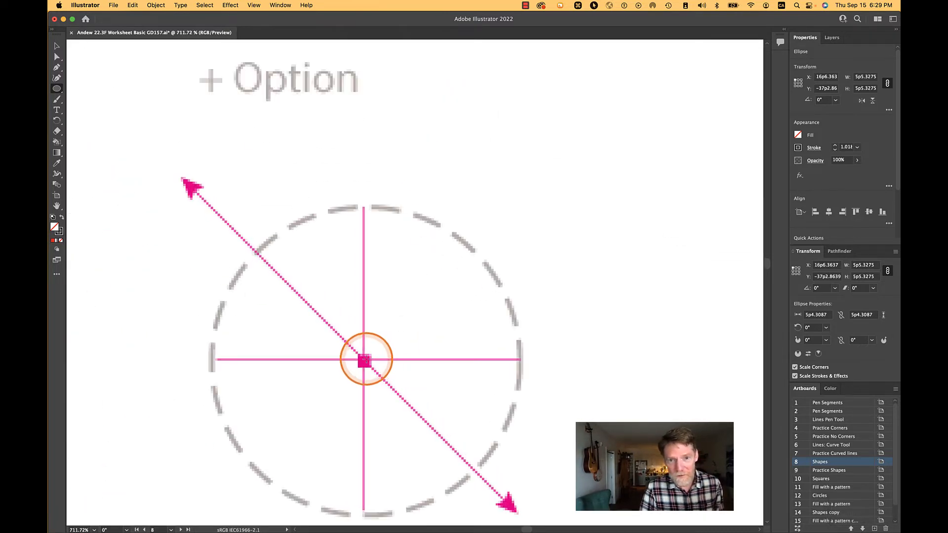
alt+click(364, 361)
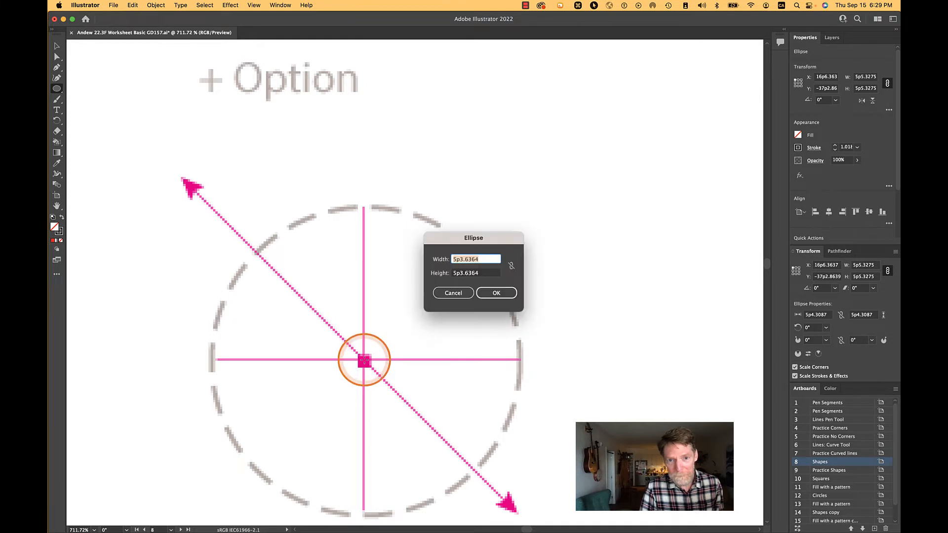
key(Escape)
mouse_move(364, 361)
mouse_down()
mouse_move(406, 395)
mouse_move(438, 445)
mouse_up()
key(super+z)
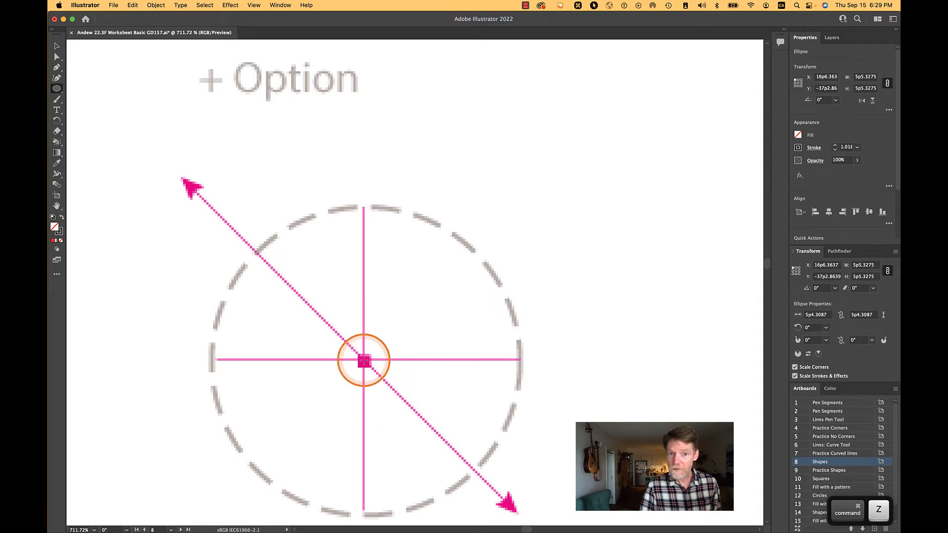
Step: Create a 1p10.4599 circle by numeric size, once cornered on and once centred on the + Option guide's centre, undoing each
alt+click(363, 361)
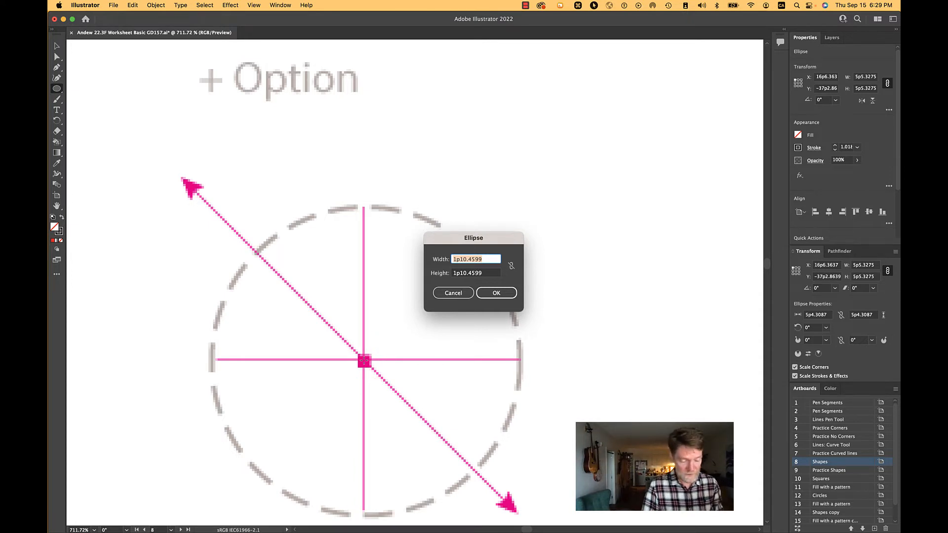
key(Return)
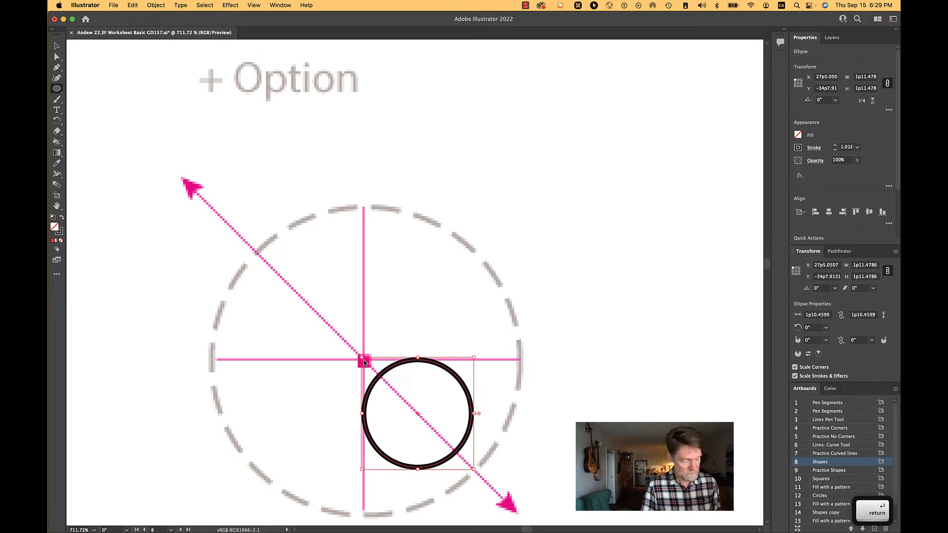
key(super+z)
click(363, 361)
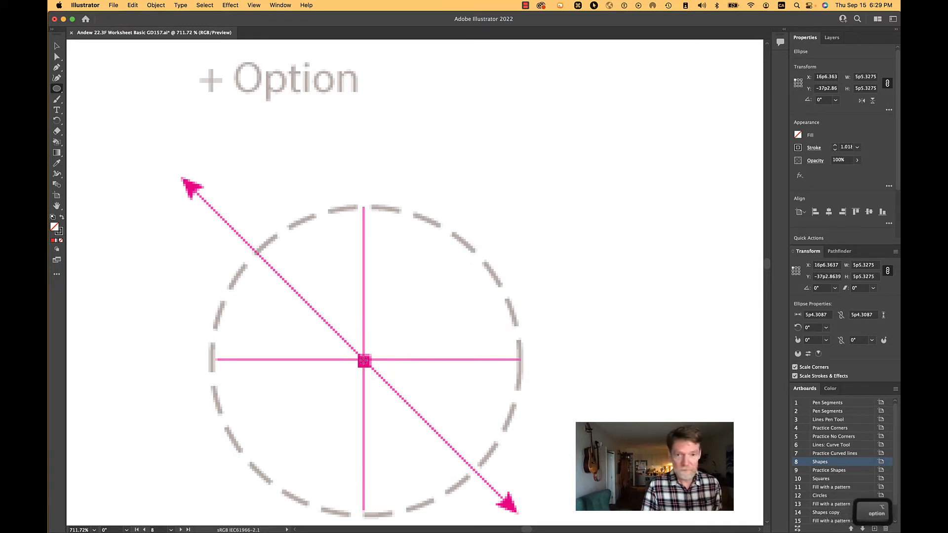
alt+click(363, 361)
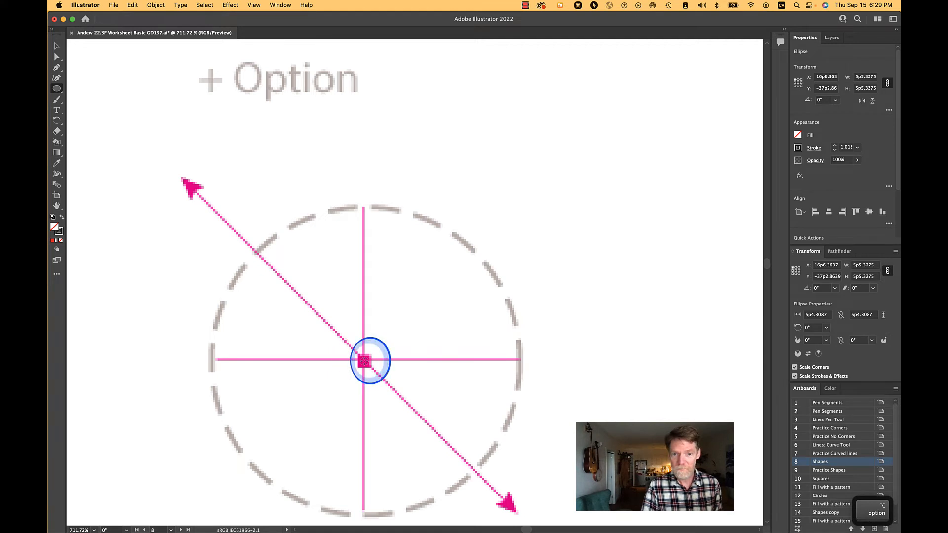
key(Return)
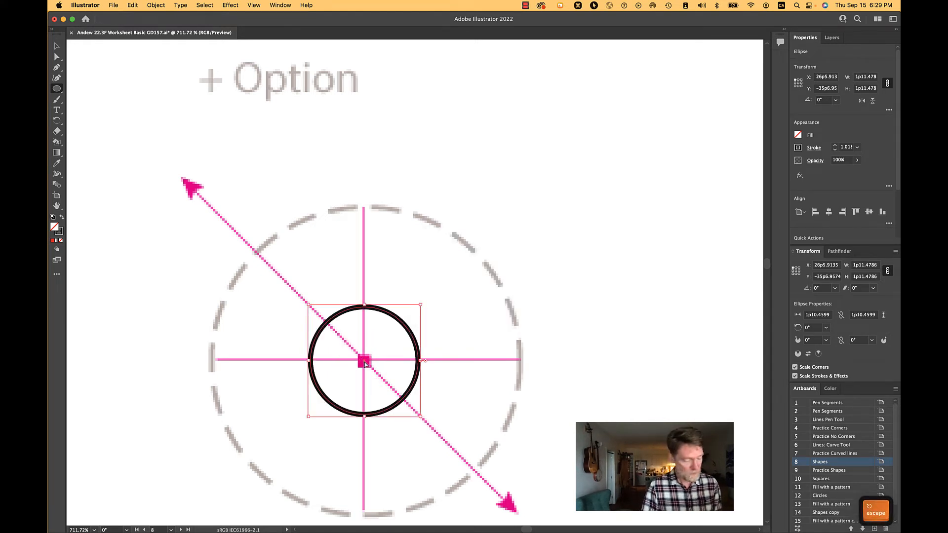
key(cmd+z)
Step: Draw a circle about 5p5.4 wide outward from the + Option guide's centre to cover the dashed outline
click(364, 361)
drag(364, 361, 519, 490)
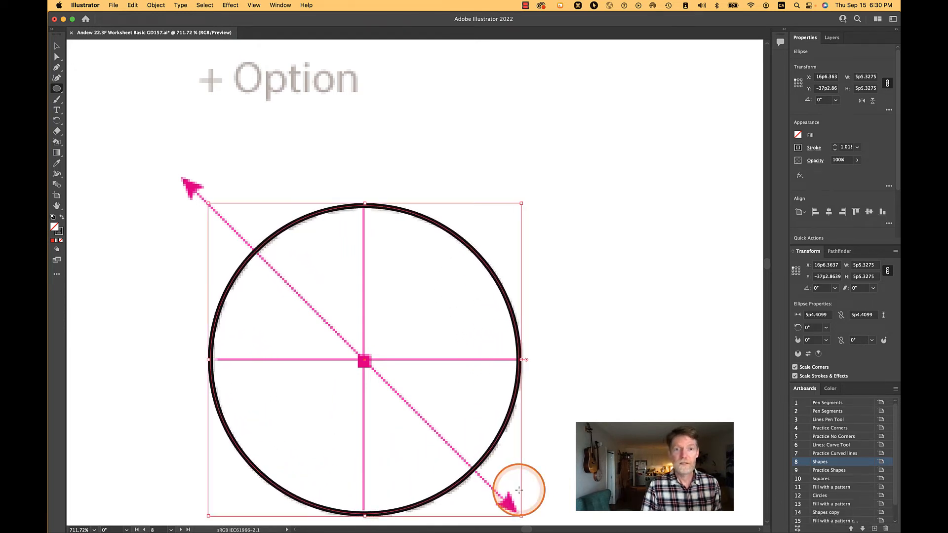
key(shift)
Step: Below the rectangles, draw tall and wide ellipses, a circle about 2p8.6 wide and a tall ellipse about 2p10.6 by 10p7.5 crossing the wide one
scroll(695, 359, down, 8)
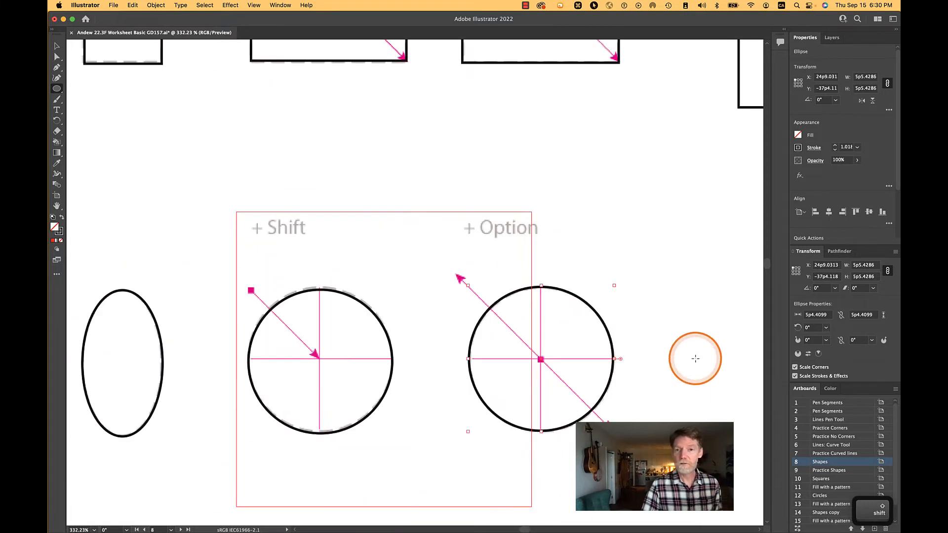
key(space)
drag(695, 359, 404, 357)
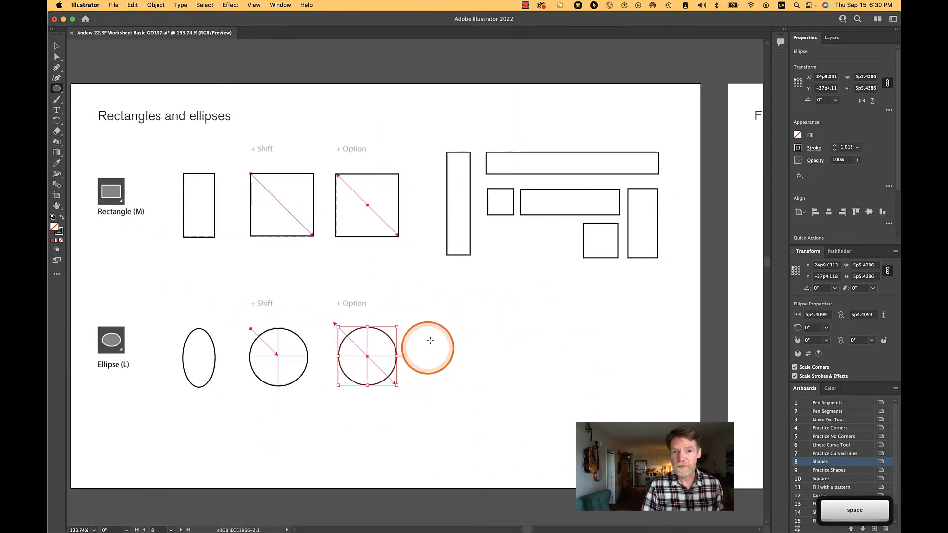
drag(462, 322, 486, 444)
drag(670, 323, 525, 375)
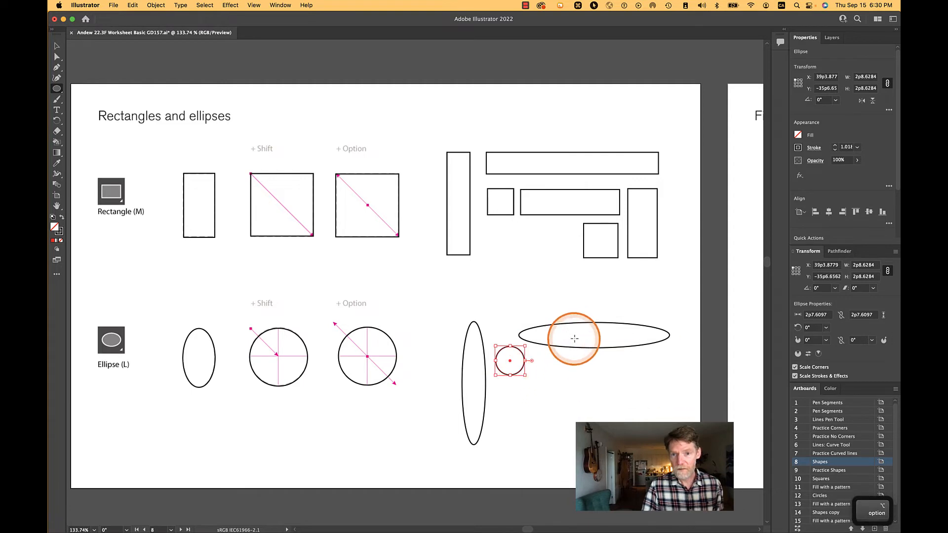
drag(576, 337, 592, 394)
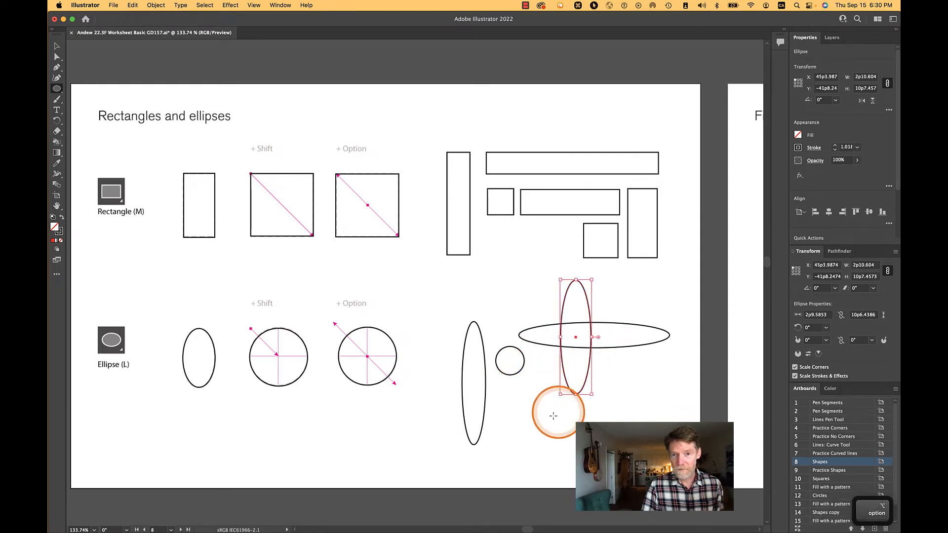
Step: Add a small ellipse and a tall ellipse about 3p2 by 12p0.2 near the bottom of the ellipse practice area
drag(534, 425, 585, 403)
drag(660, 424, 623, 302)
Step: On the Practice Shapes artboard, draw four circles of varied size, including ones about 24p6, 3p1 and 8p8.7 wide
key(space)
drag(673, 402, 433, 405)
drag(571, 371, 242, 367)
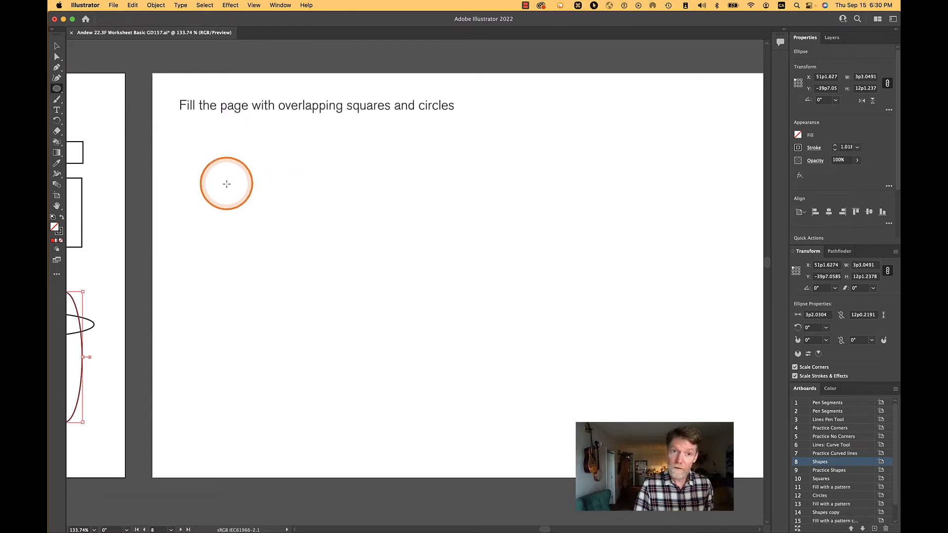
drag(227, 182, 339, 296)
key(shift)
drag(690, 190, 426, 410)
drag(492, 143, 525, 176)
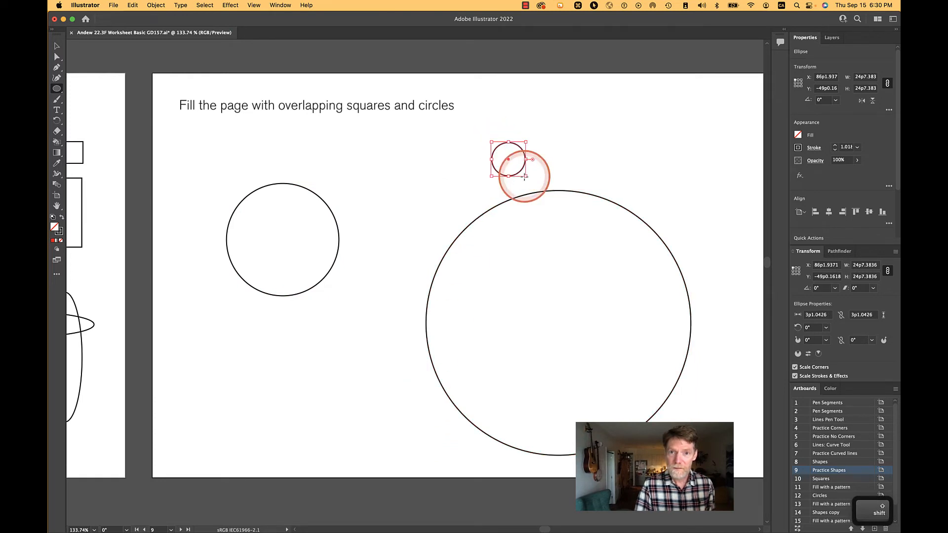
mouse_move(365, 159)
mouse_down()
mouse_move(375, 156)
mouse_move(450, 209)
mouse_up()
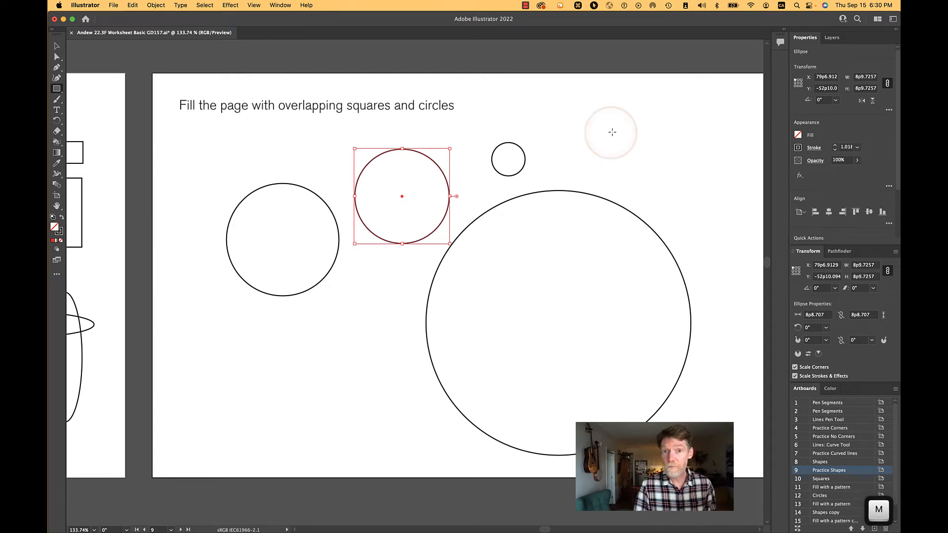
Step: Draw five rectangles over and beside the circles, from about 3p4 by 10p9.4 up to about 18p4.3 by 13p4
drag(612, 132, 515, 255)
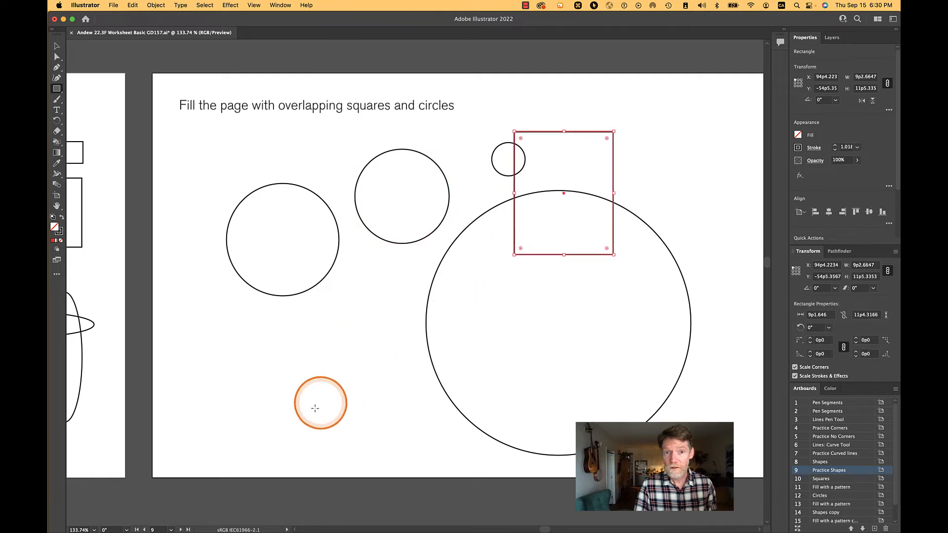
drag(315, 408, 512, 264)
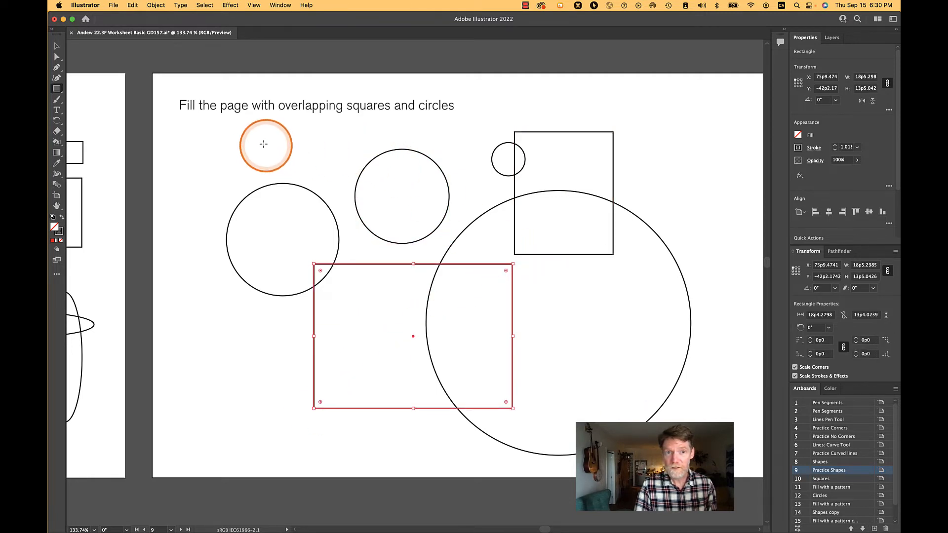
drag(258, 141, 404, 330)
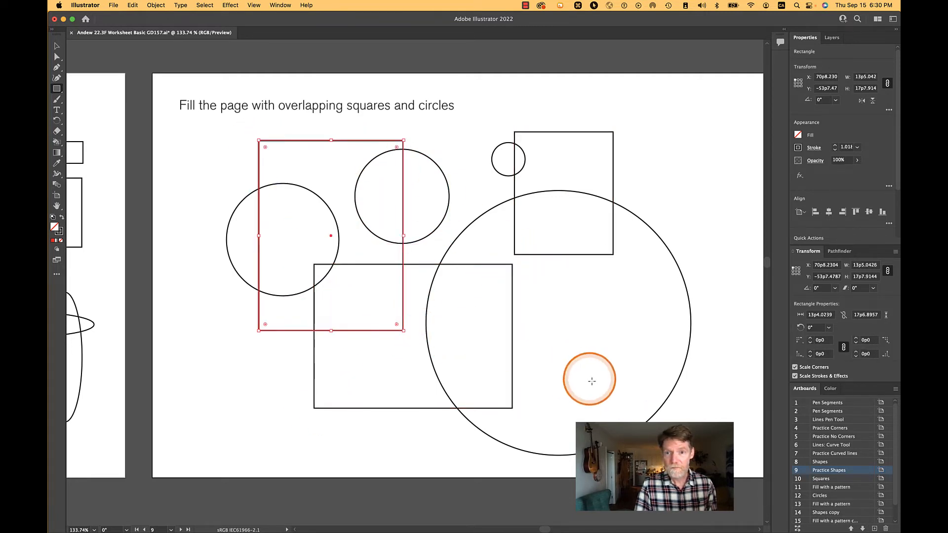
drag(695, 432, 536, 277)
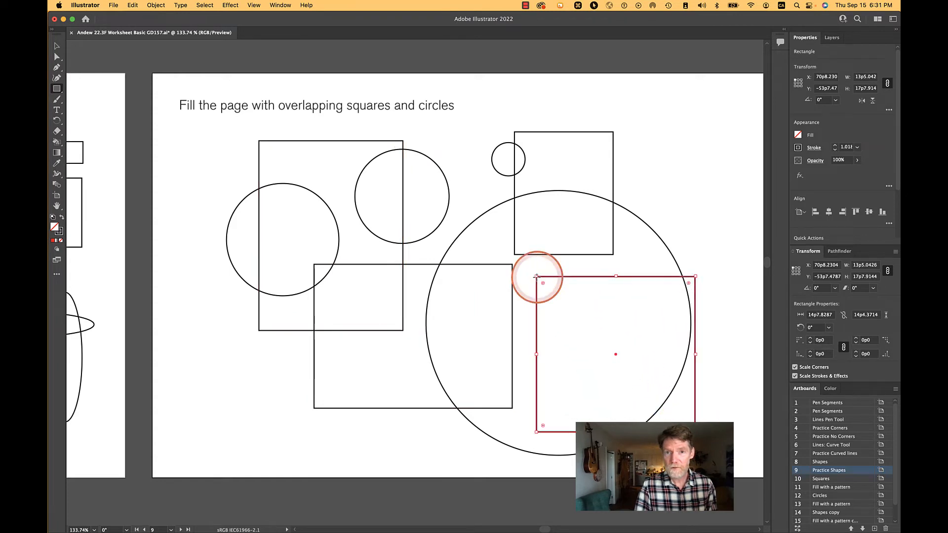
drag(642, 135, 679, 253)
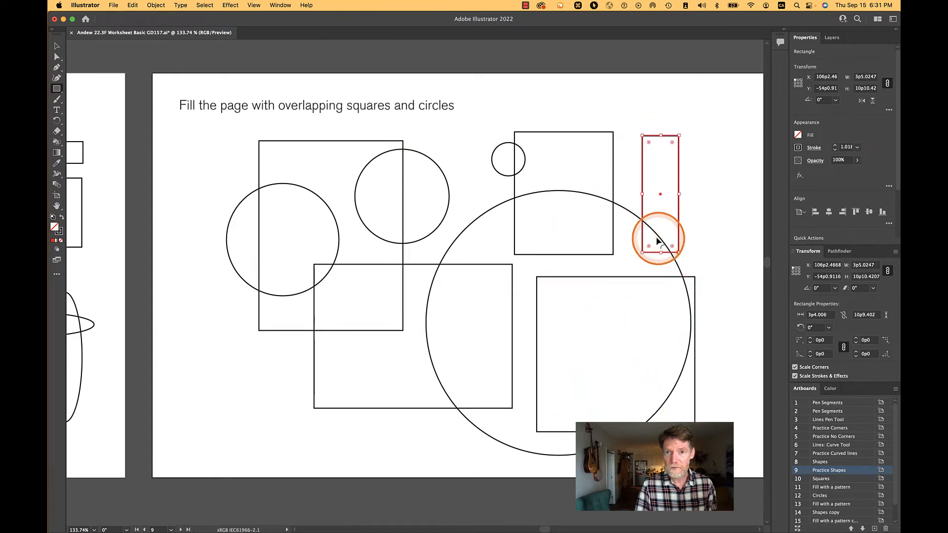
Step: Place a 3p4.006 by 10p9.402 rectangle by numeric size between the circles, and draw a thin wide and a thin tall rectangle near the artboard's upper edge
click(473, 202)
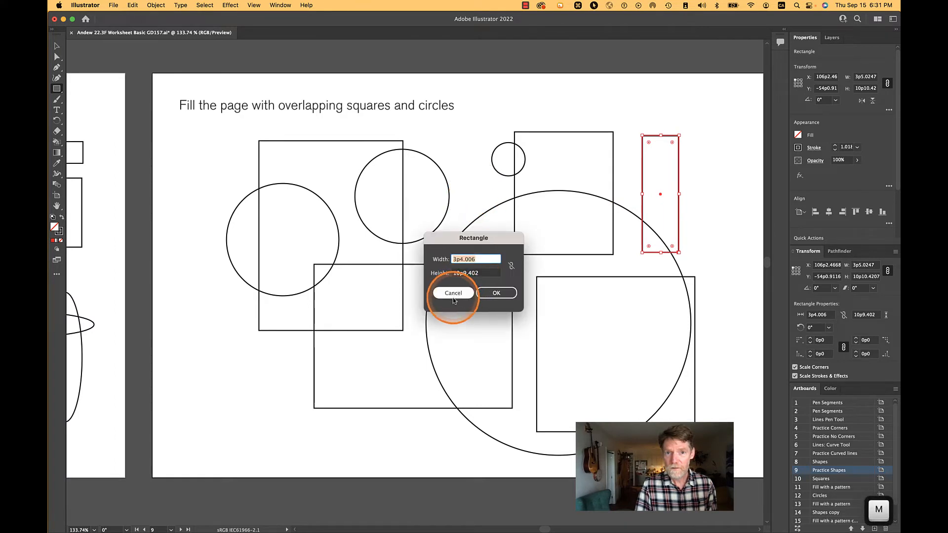
click(450, 291)
click(467, 183)
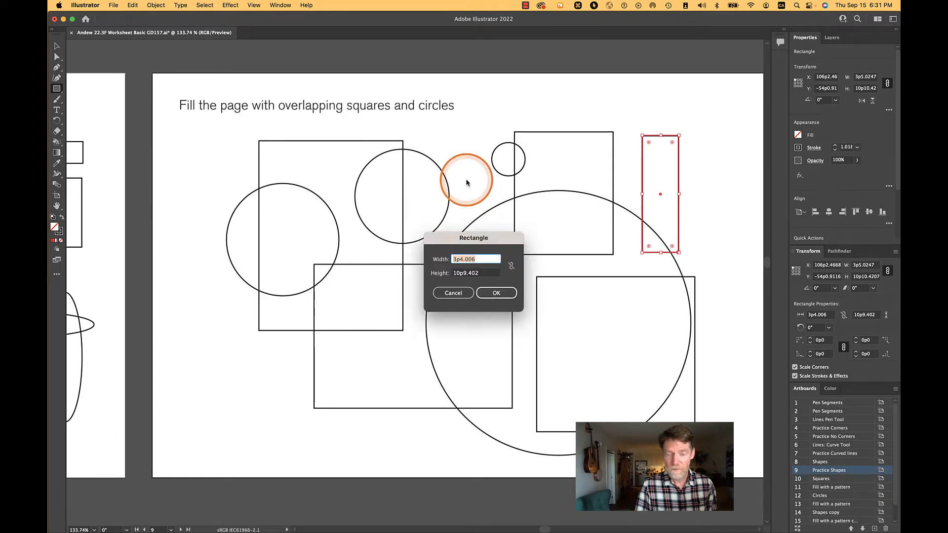
key(Return)
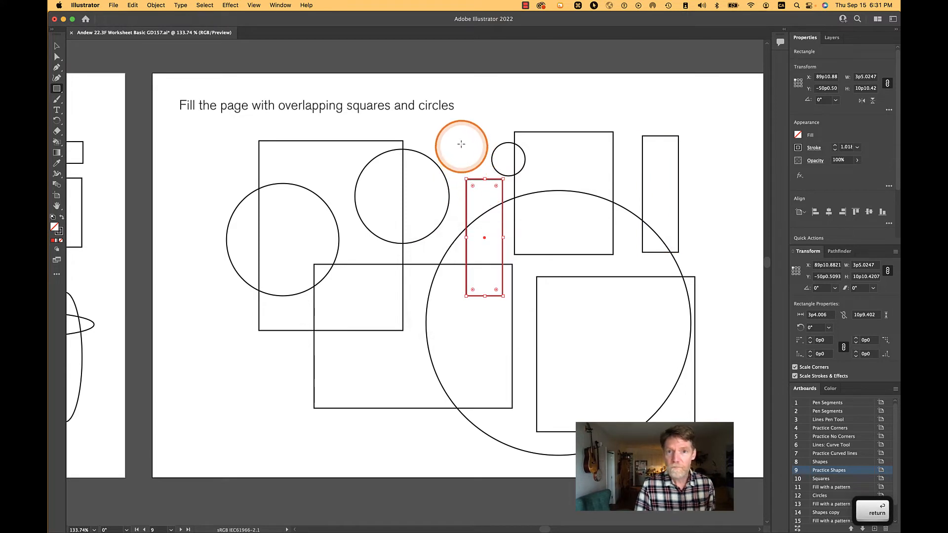
drag(478, 134, 630, 117)
drag(703, 108, 729, 204)
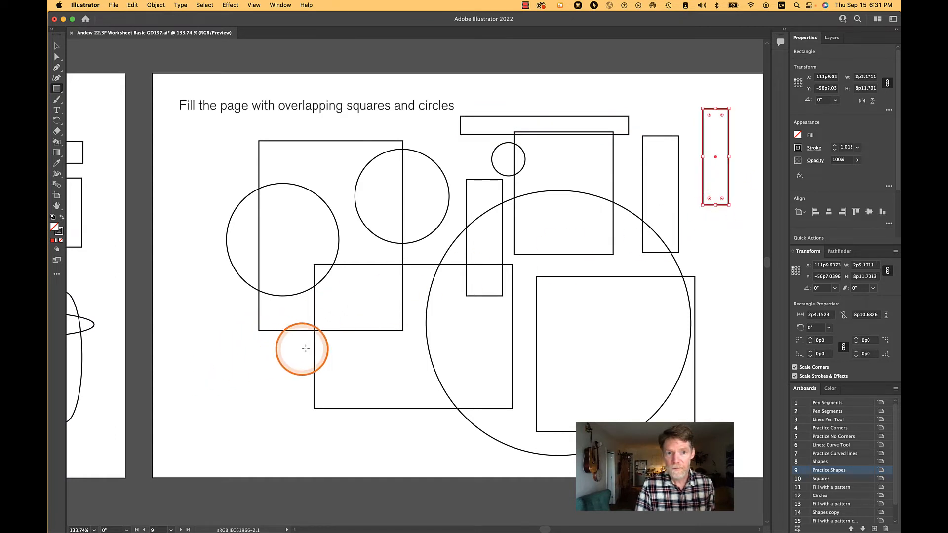
click(301, 344)
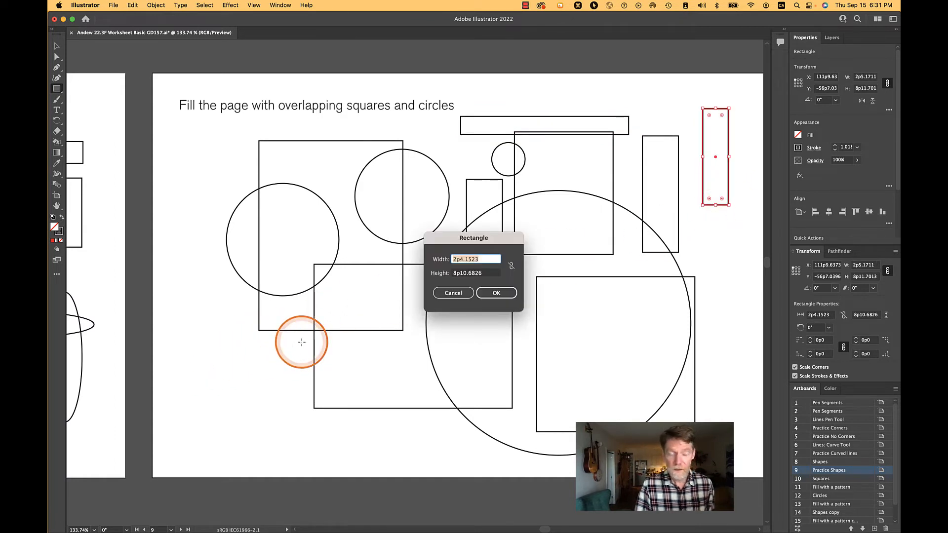
key(Escape)
click(301, 345)
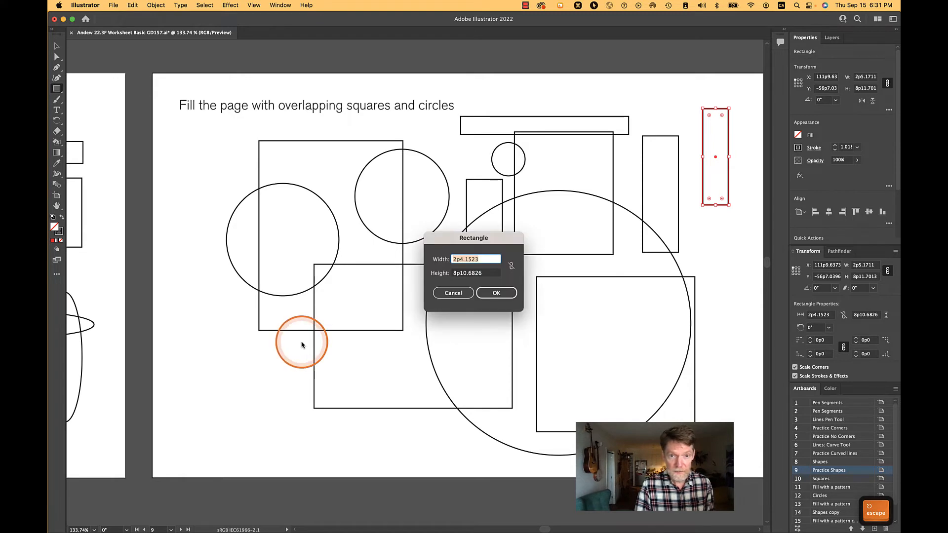
key(Escape)
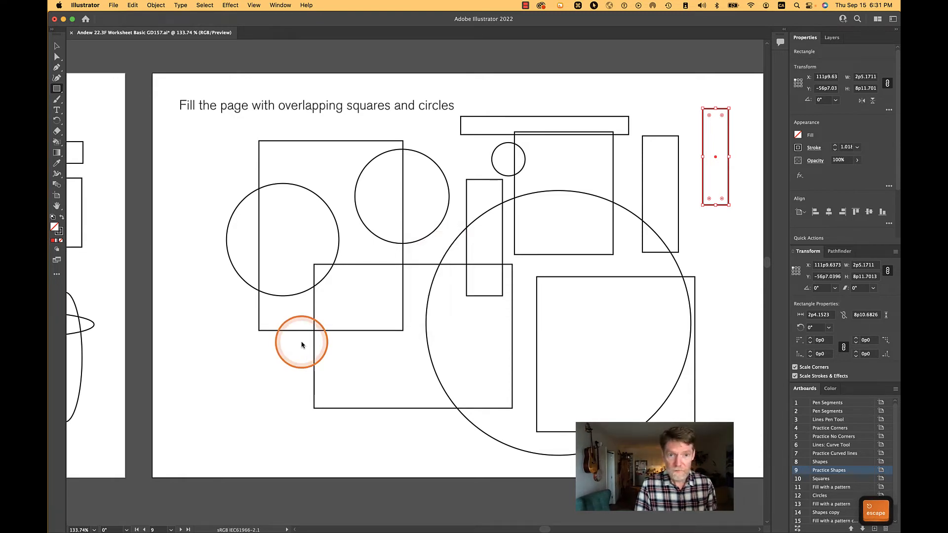
Step: Along the artboard's left side, draw rectangles about 9p2.1 by 8p3.8 and 4p1.9 by 3p4.5, plus another small one above them
drag(301, 342, 202, 432)
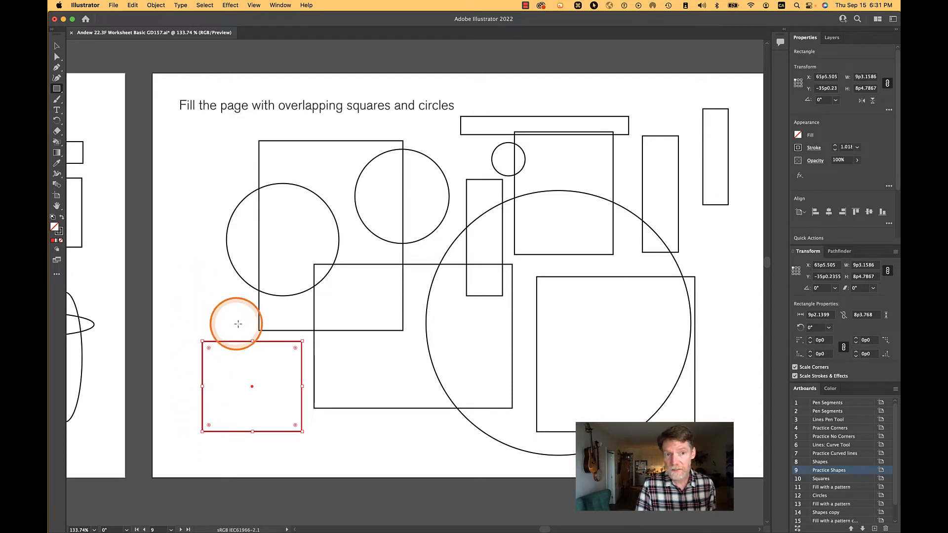
drag(249, 329, 202, 292)
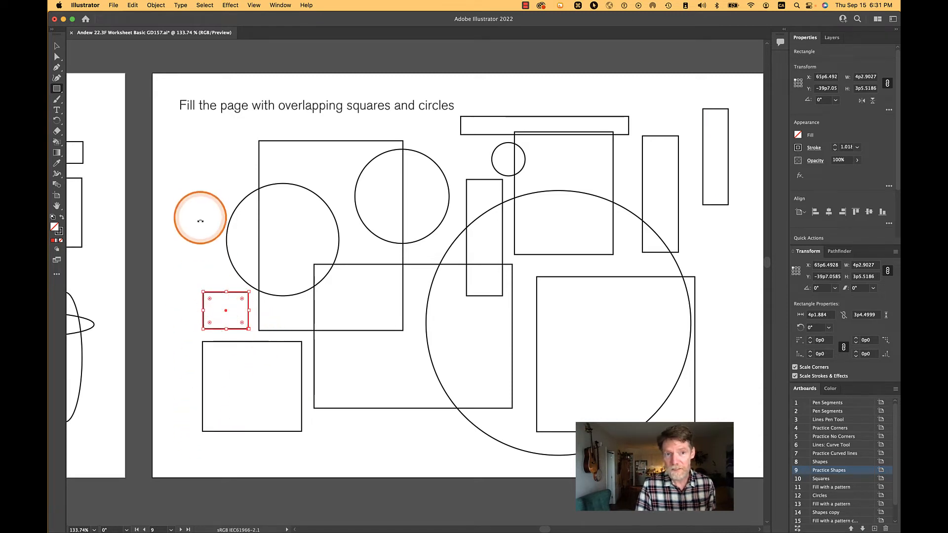
drag(195, 149, 237, 185)
Step: Draw overlapping squares, a small one inside the left circle and others including about 5p1.2, 7p3.4 and 2p9.1 wide
key(alt)
mouse_move(279, 209)
mouse_down()
mouse_move(304, 230)
mouse_move(294, 225)
mouse_up()
drag(294, 223, 295, 223)
drag(323, 155, 417, 211)
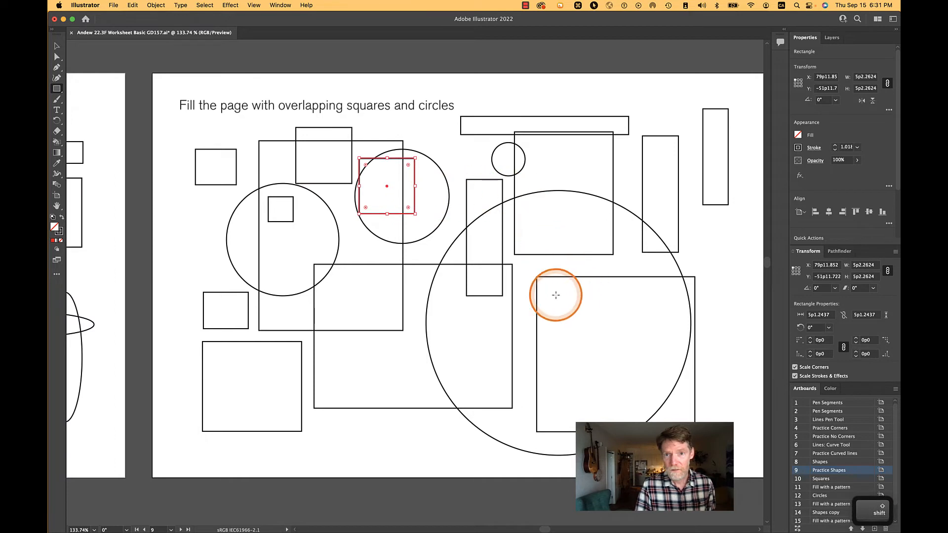
drag(552, 291, 632, 369)
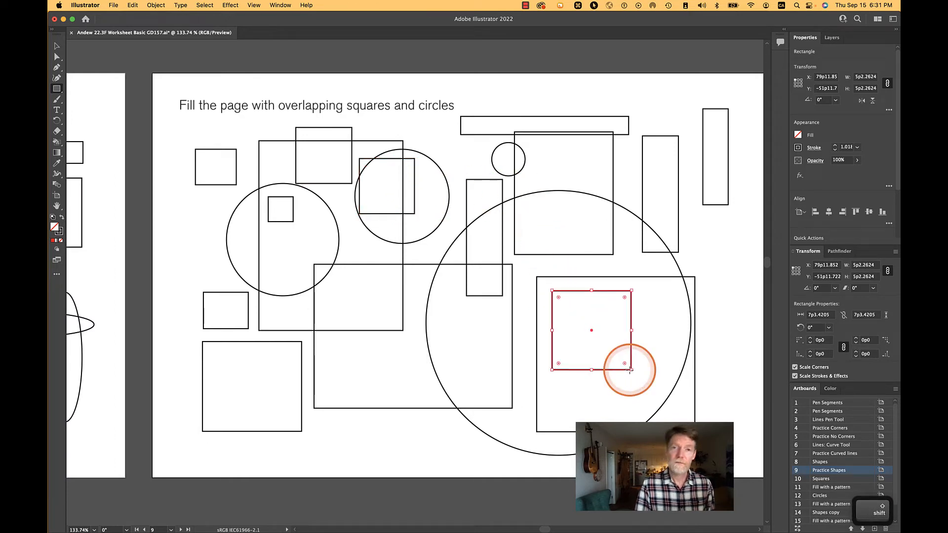
drag(457, 418, 424, 448)
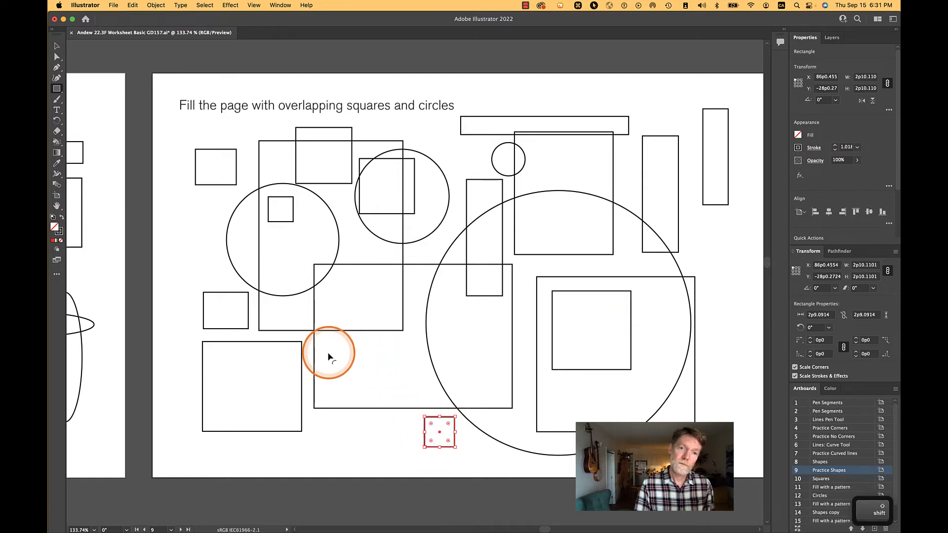
Step: Cancel the rectangle size settings and go to the Squares artboard
click(328, 355)
key(Escape)
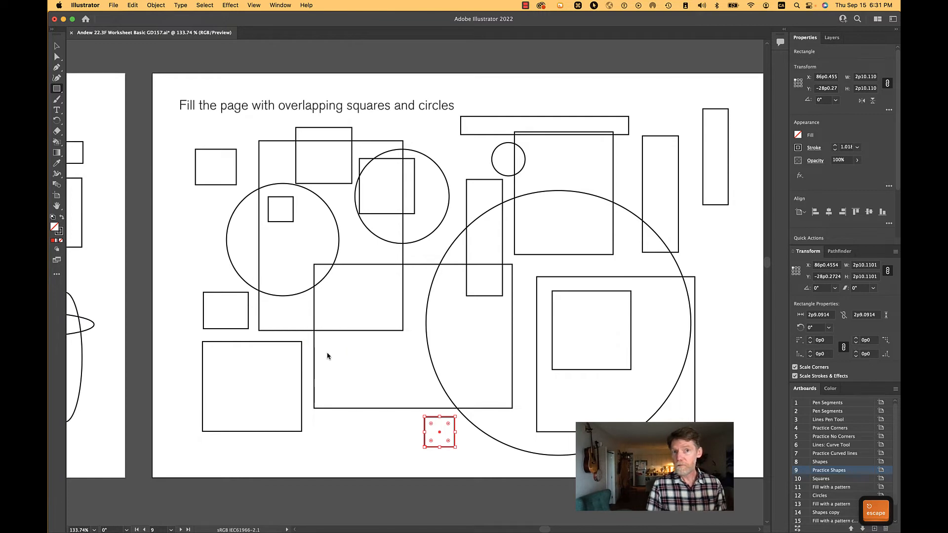
click(802, 480)
click(803, 482)
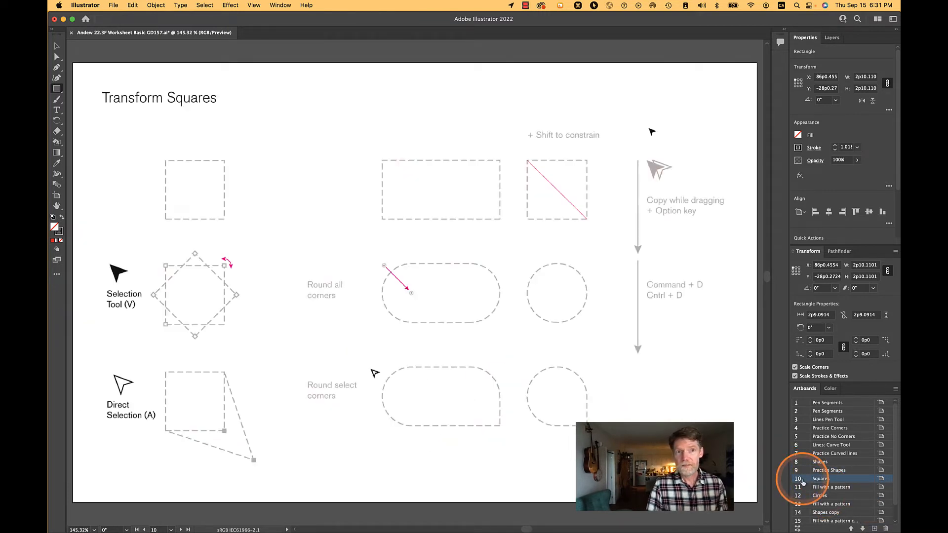
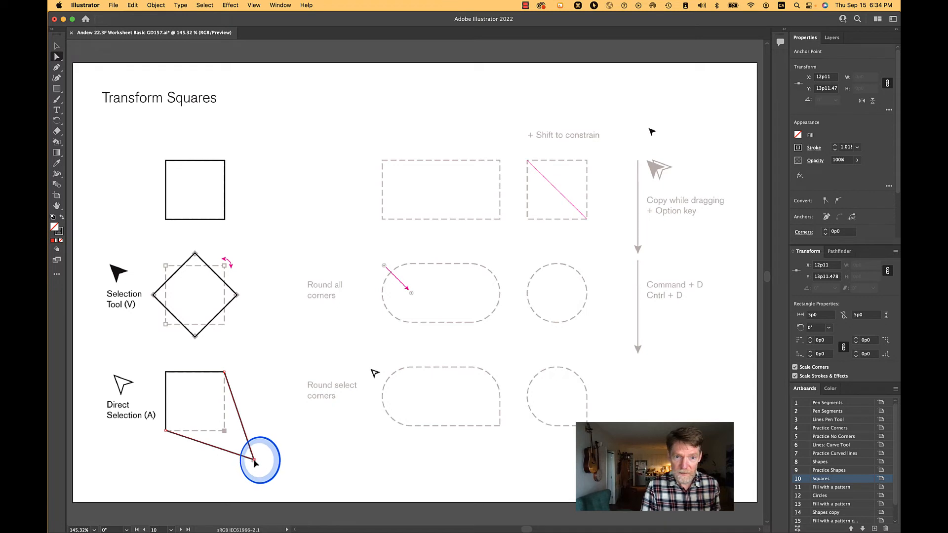
Step: Trace the dashed guides in the upper row with a rectangle about 10p0.9 by 5p0.9 and a constrained square about 5p0.5 wide
click(393, 456)
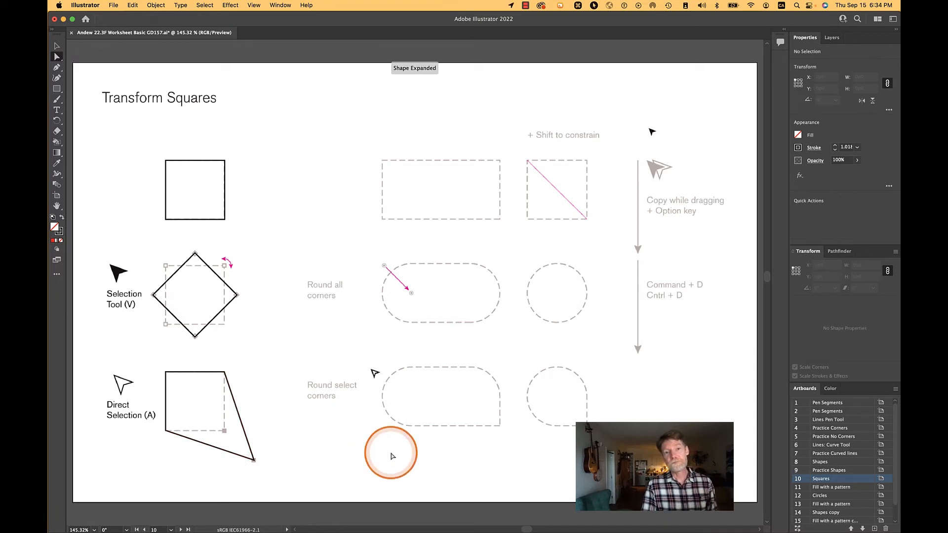
key(m)
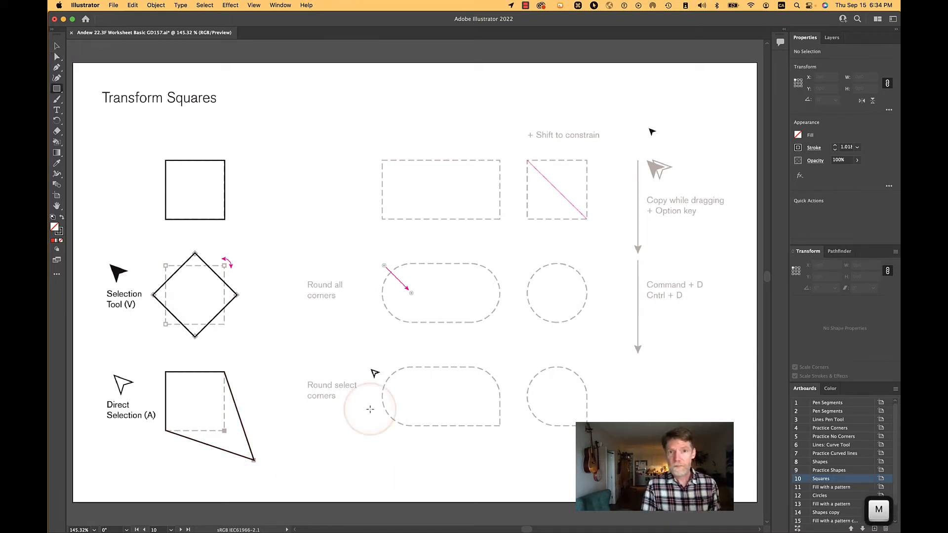
drag(374, 208, 374, 207)
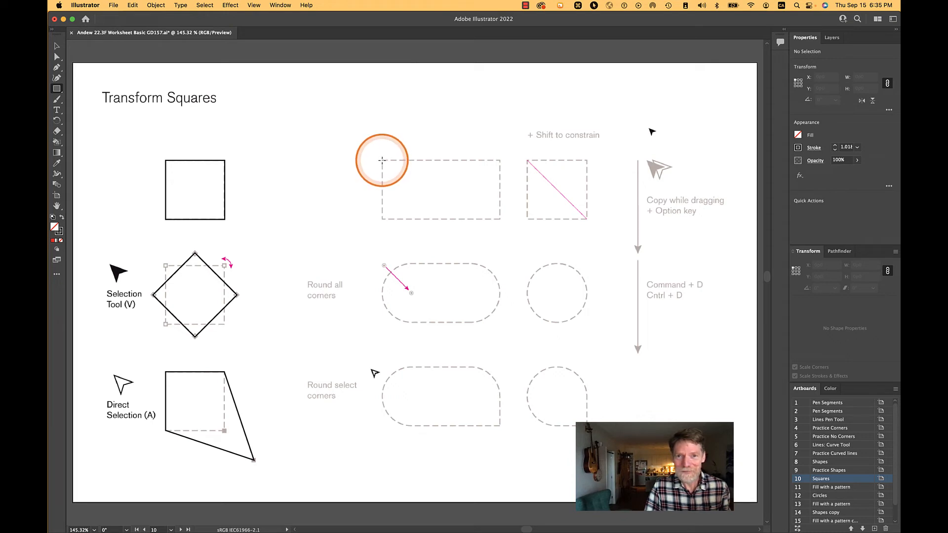
drag(382, 160, 502, 220)
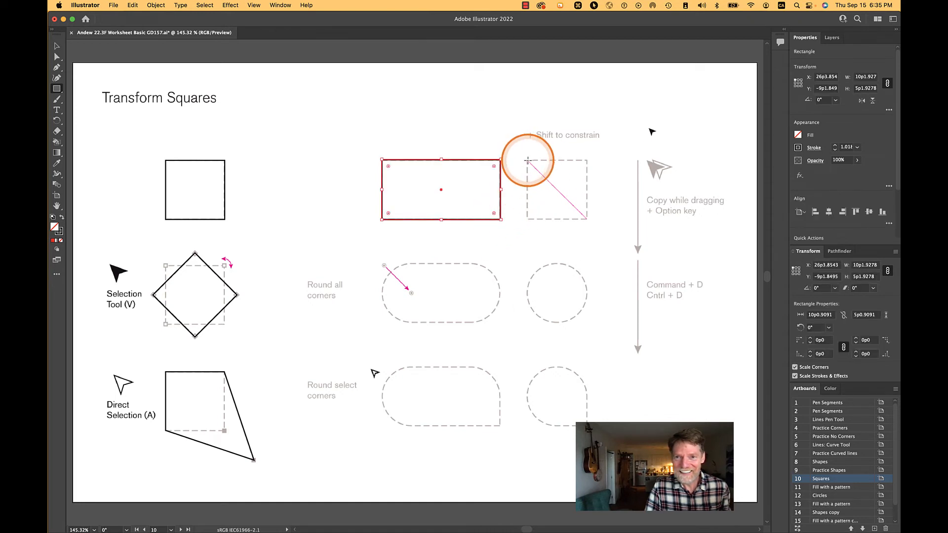
drag(527, 161, 587, 220)
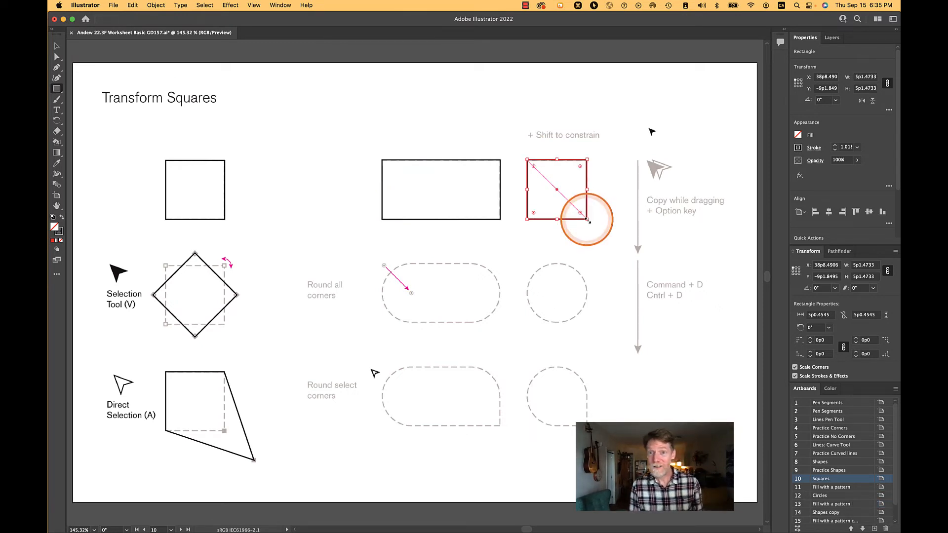
Step: Select the traced rectangle and square together and copy them straight down onto the Round all corners guides
key(v)
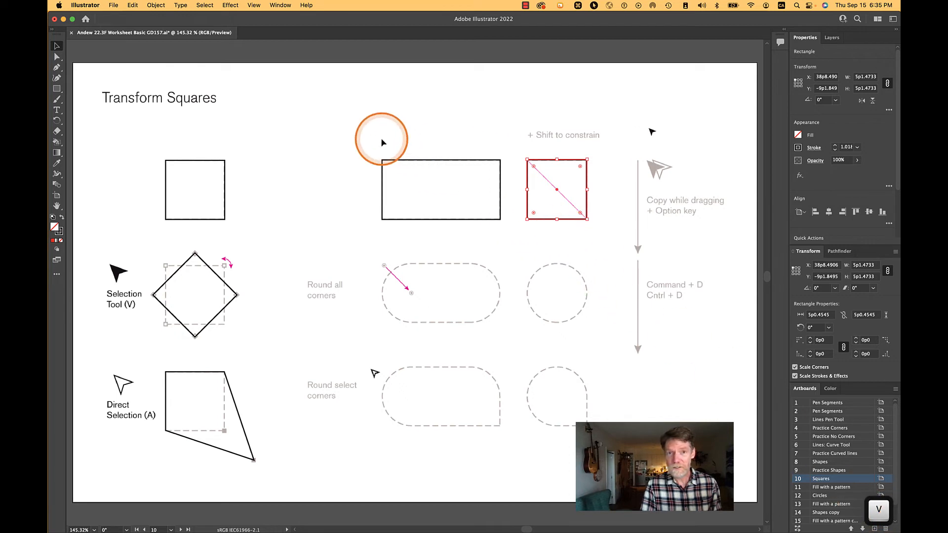
drag(368, 144, 594, 226)
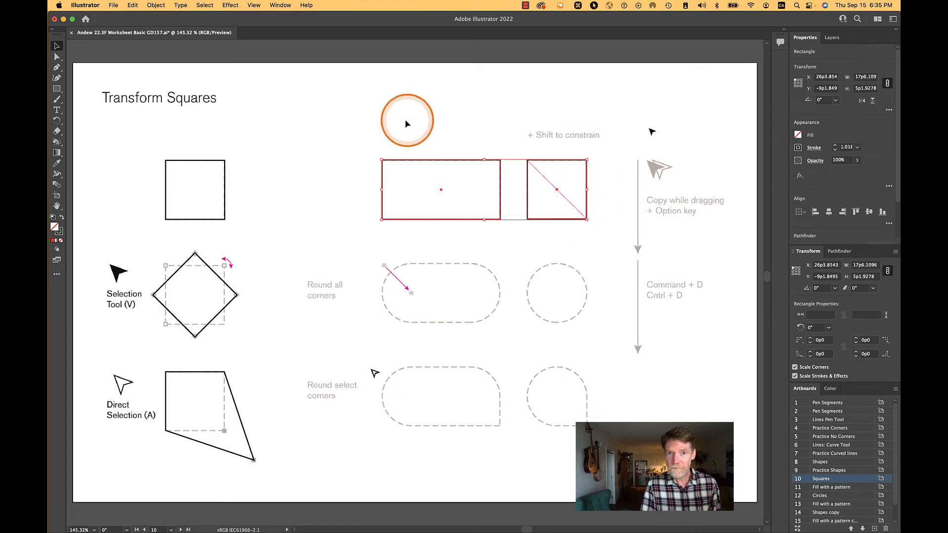
click(372, 131)
drag(351, 136, 608, 237)
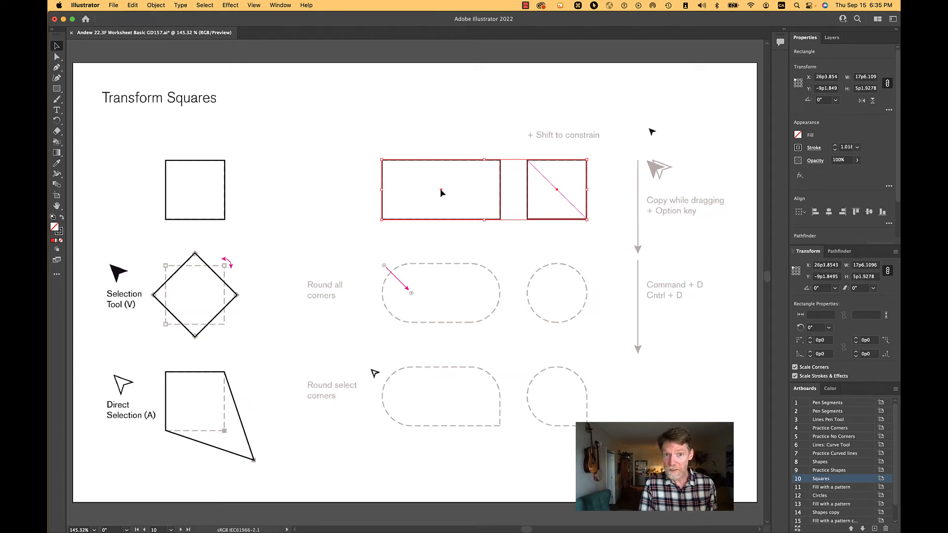
drag(441, 193, 453, 296)
key(shift)
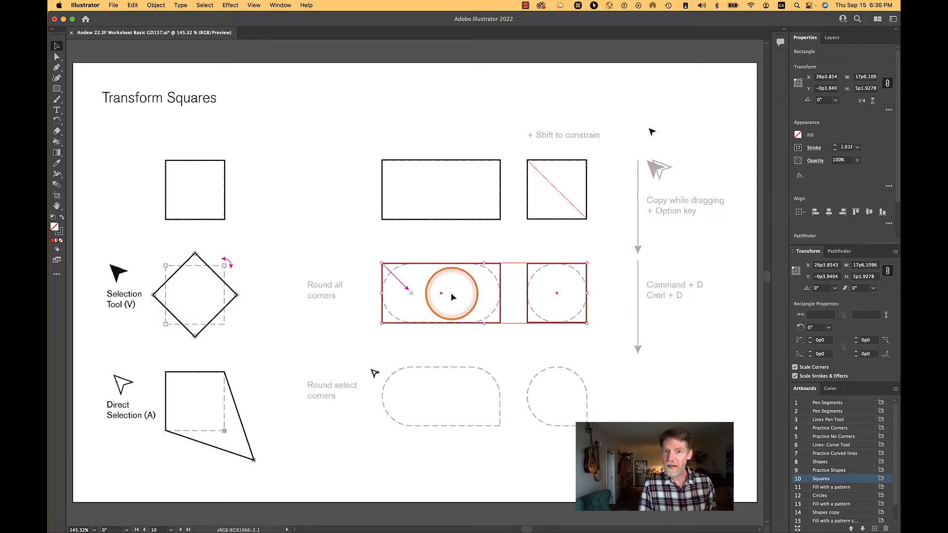
key(shift)
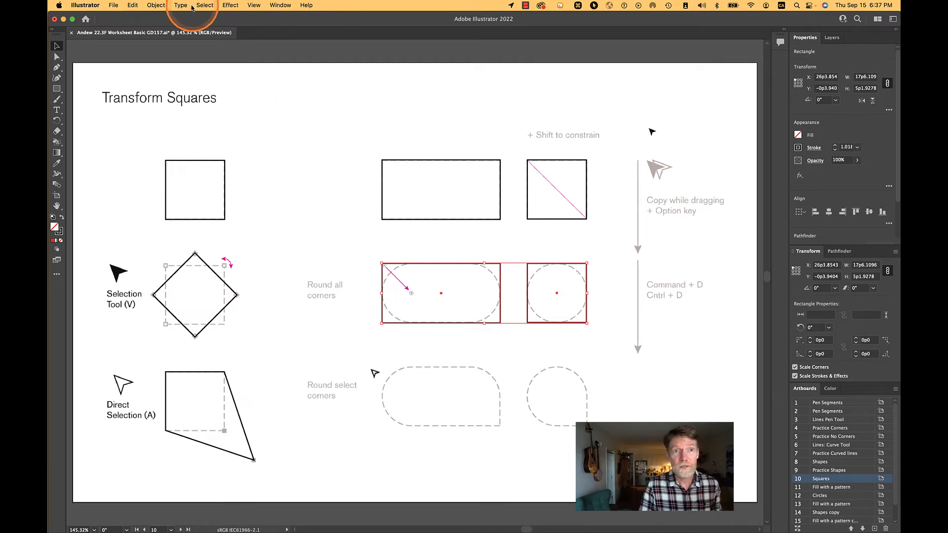
Step: Repeat the last copy transformation to place a second rectangle and square on the Round select corners guides, and deselect them
click(156, 5)
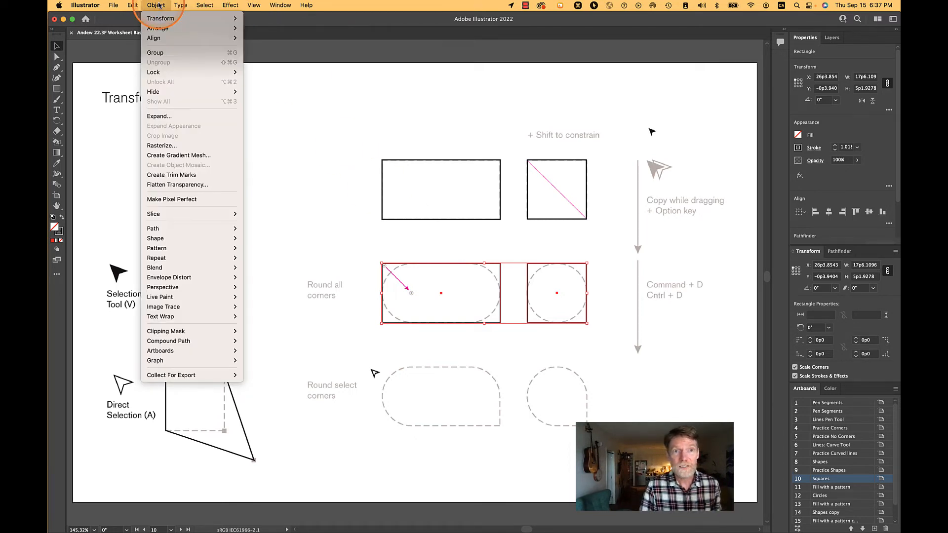
mouse_move(161, 22)
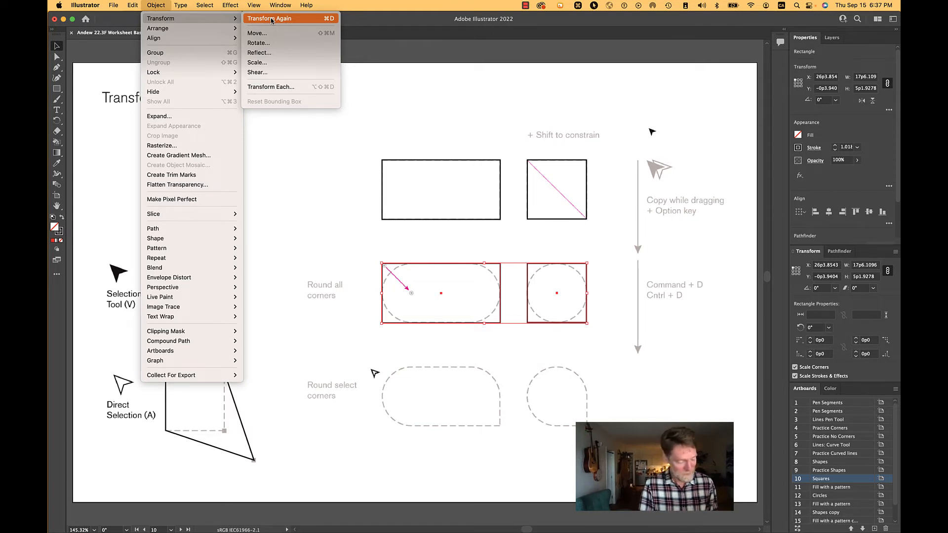
key(super+d)
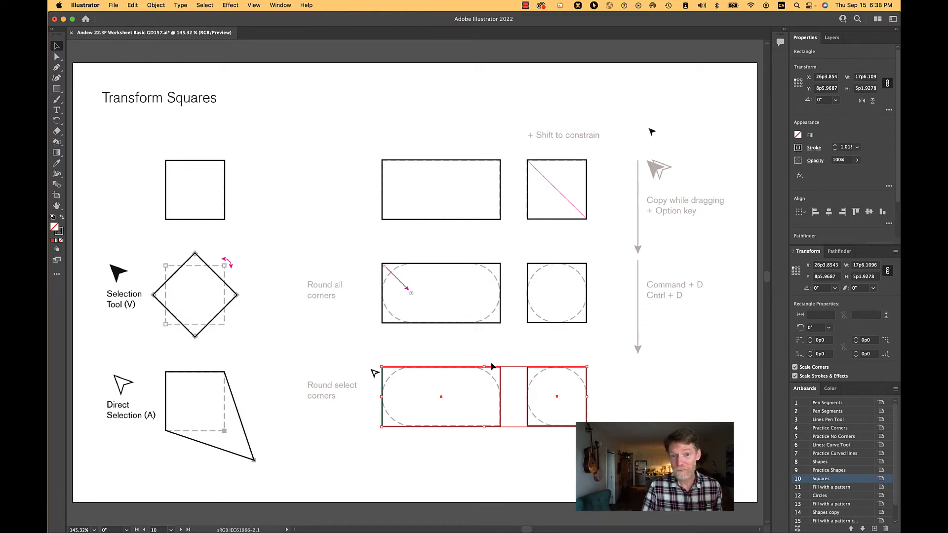
click(372, 250)
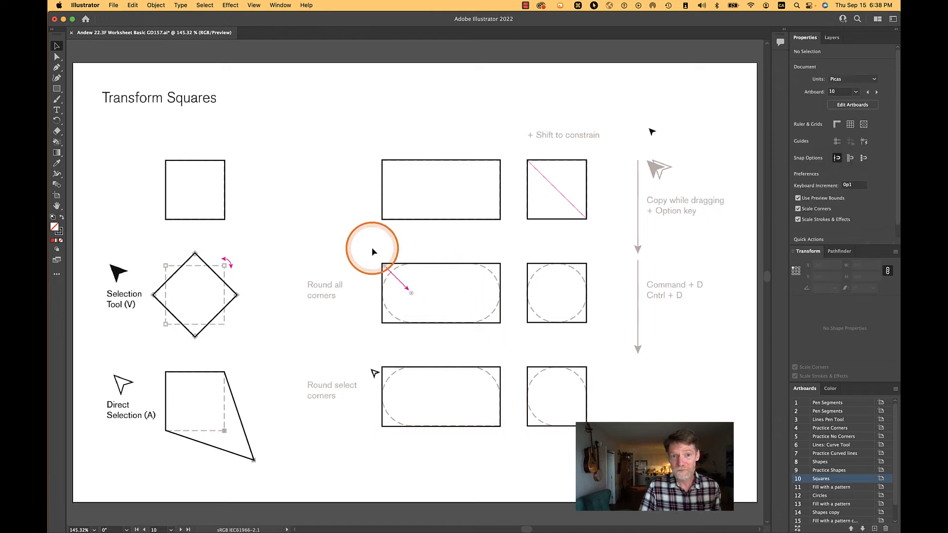
Step: Try rounding all corners of the Round all corners rectangle to a radius of about 2p6.45, and undo the rounding
click(481, 270)
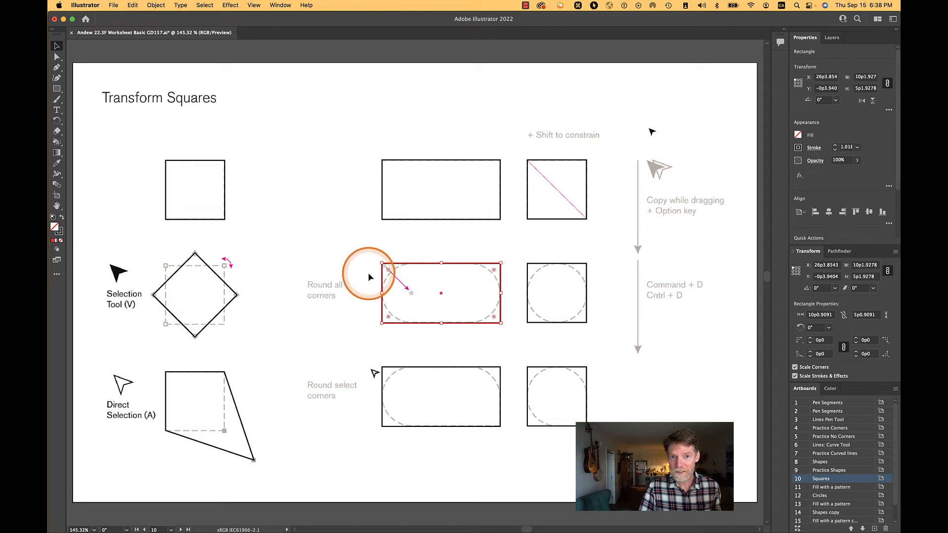
click(350, 251)
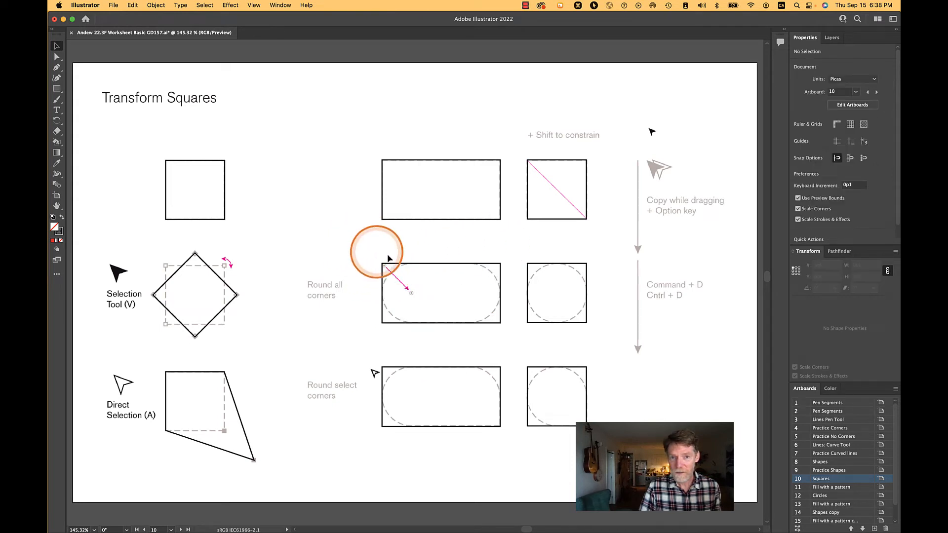
click(416, 268)
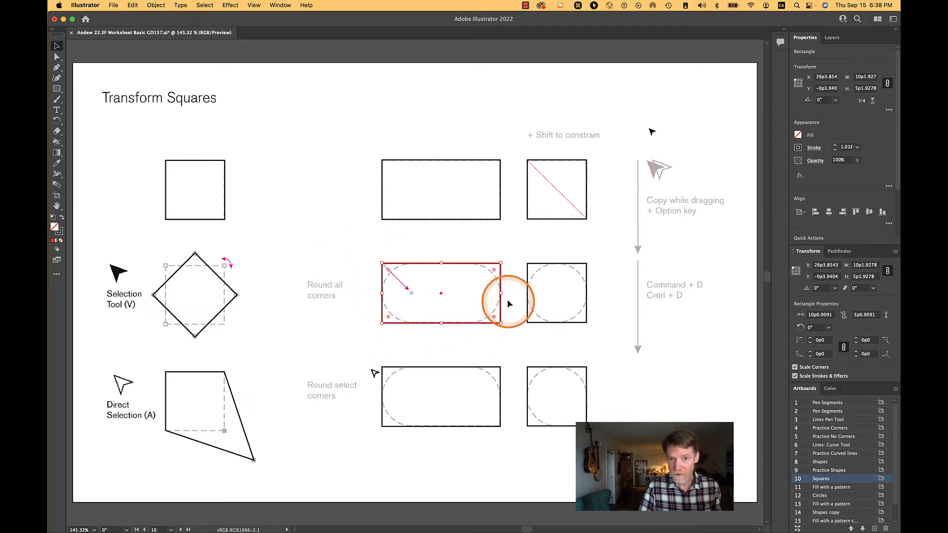
drag(388, 270, 420, 299)
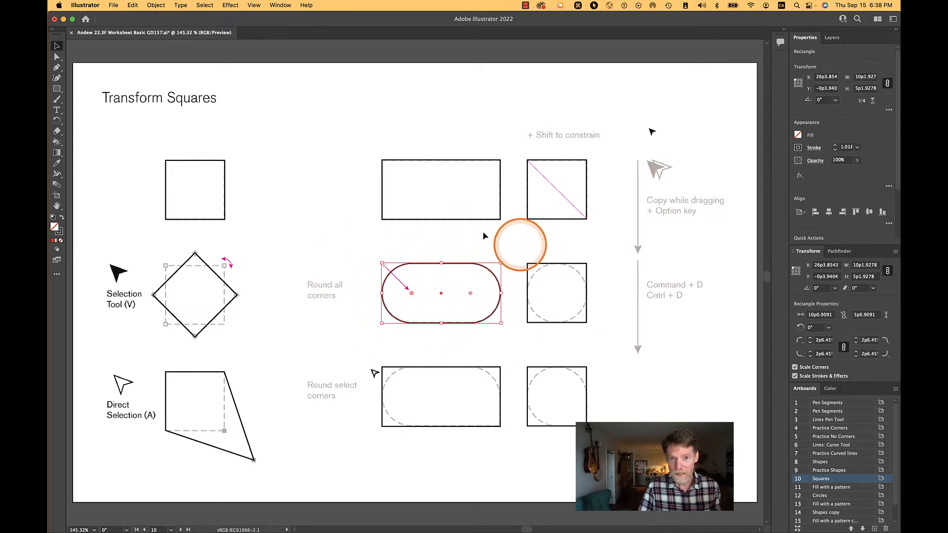
click(402, 349)
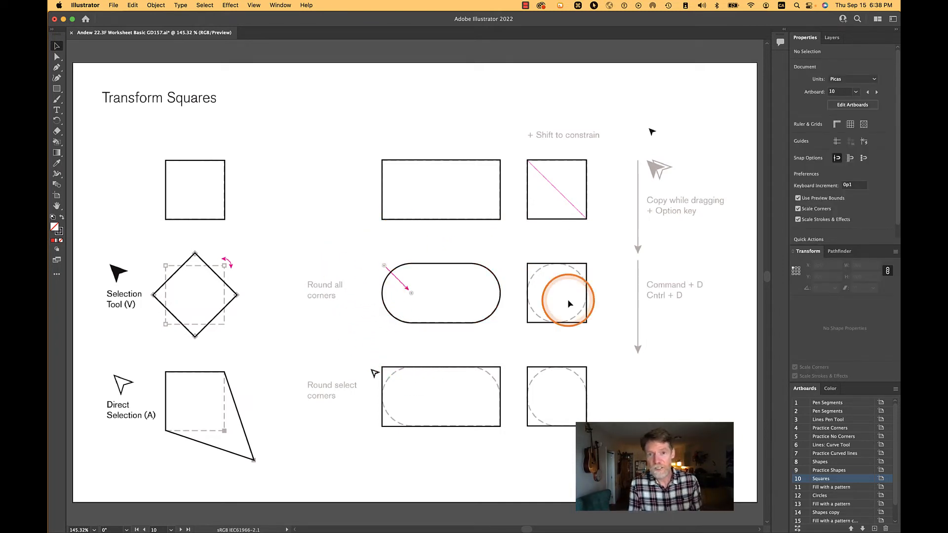
key(super+z)
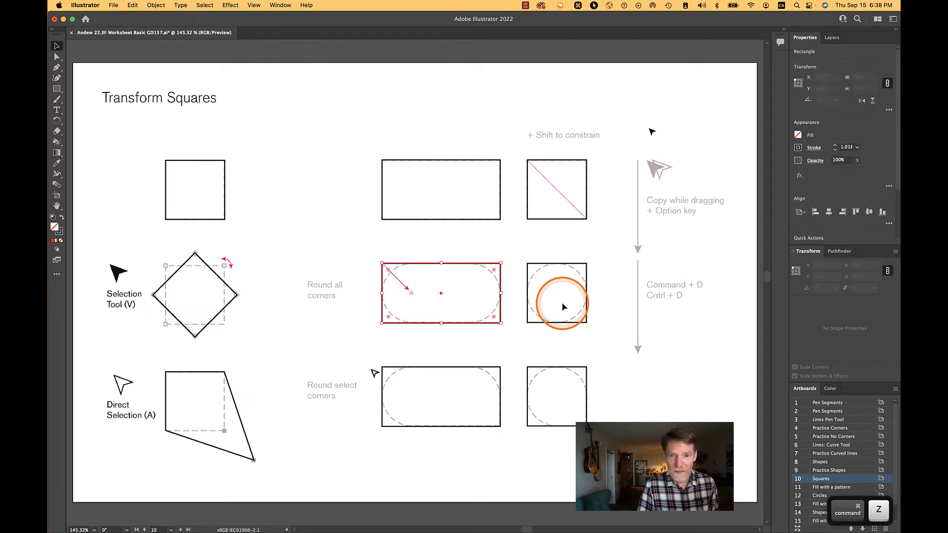
Step: Select only the rectangle in the Round all corners row and fully round its four corners to match the dashed guide
shift+click(552, 264)
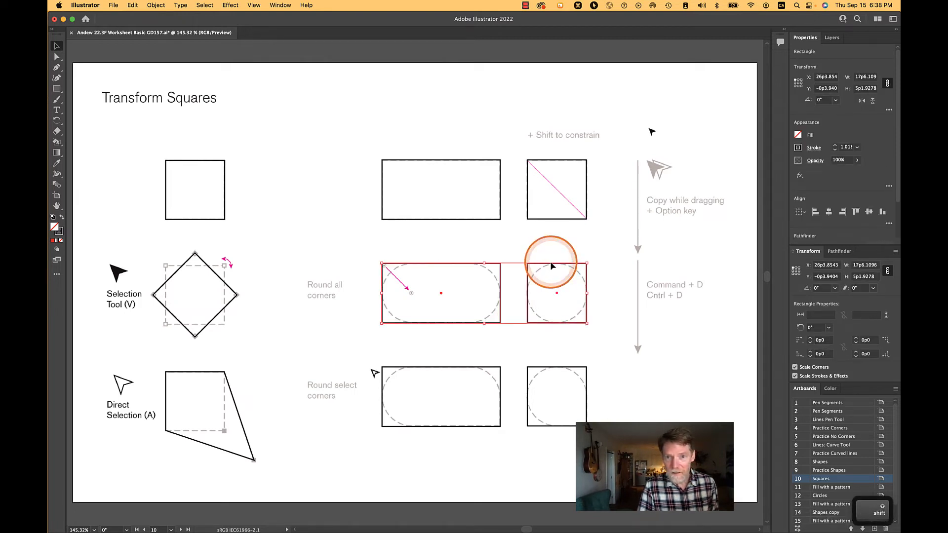
click(539, 339)
click(501, 315)
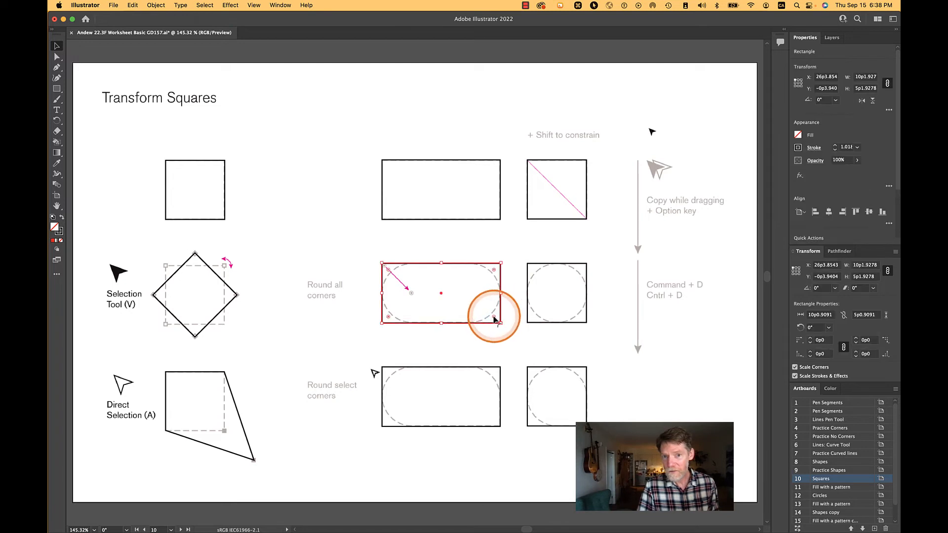
drag(496, 313, 455, 279)
Step: Select the square in the Round all corners row for corner rounding
click(546, 264)
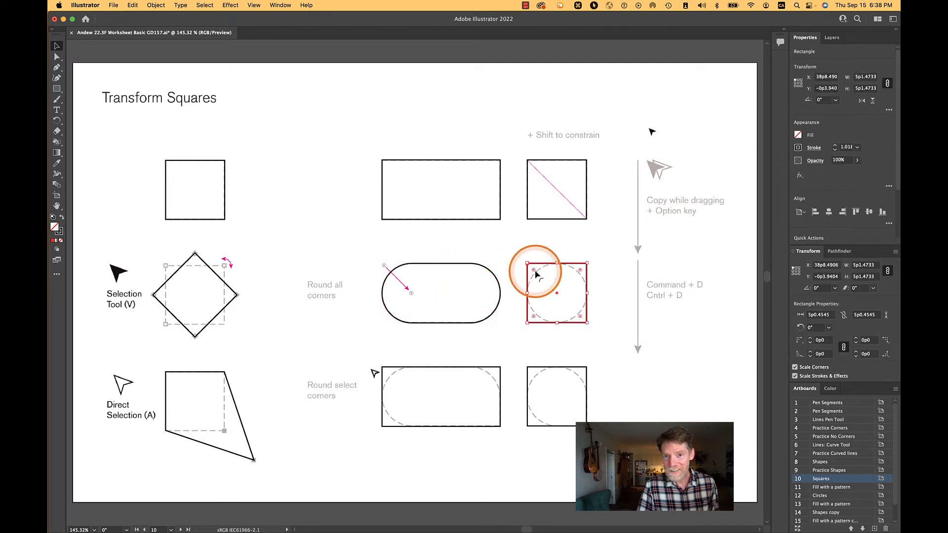
Step: Round all corners of the middle-row square into a full circle and show its corner radius options
drag(537, 271, 557, 306)
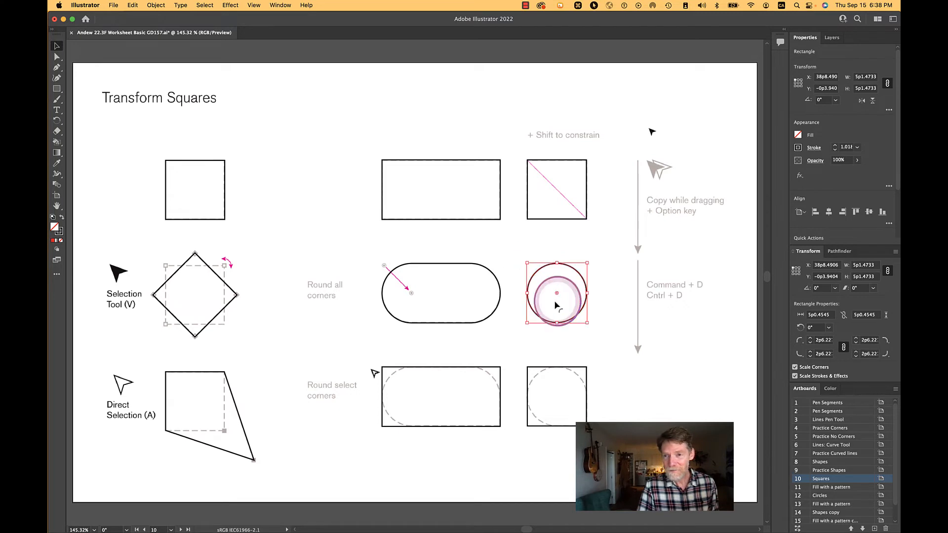
click(889, 110)
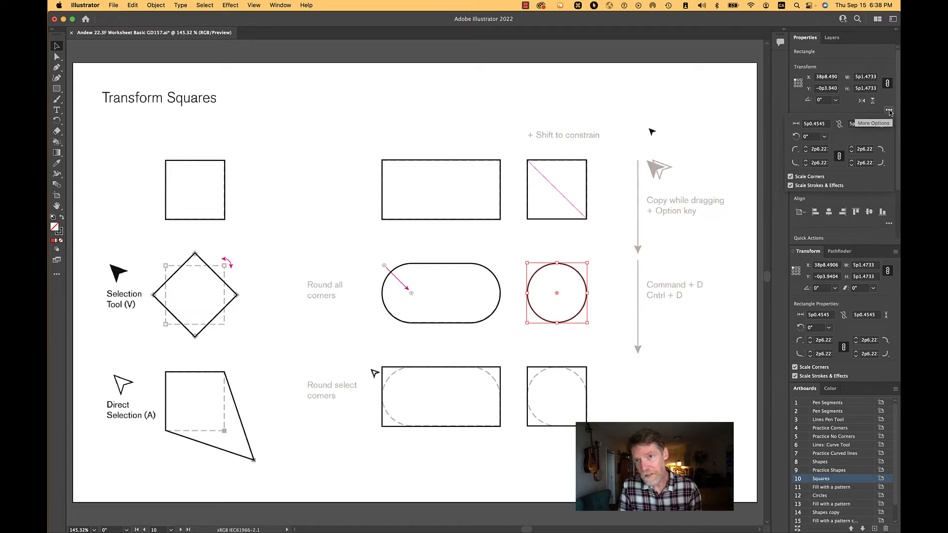
click(888, 110)
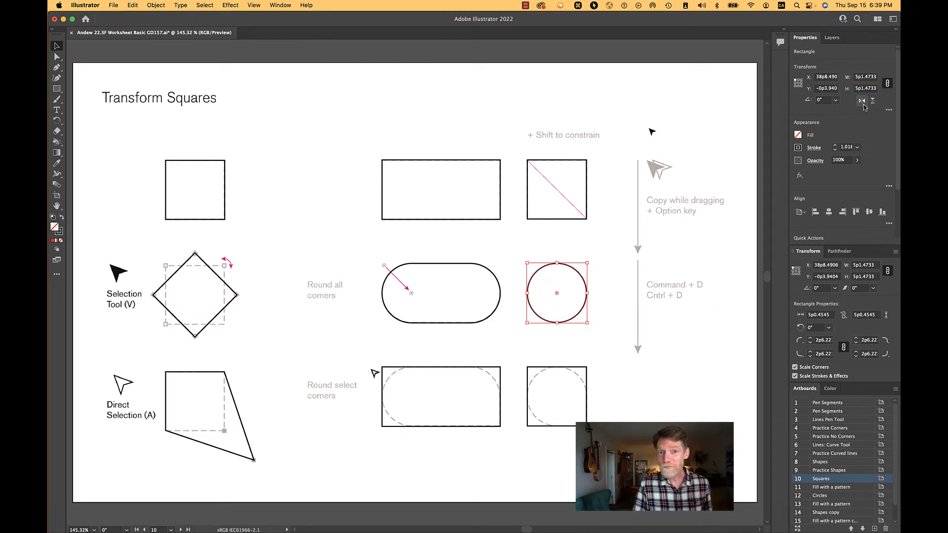
click(889, 111)
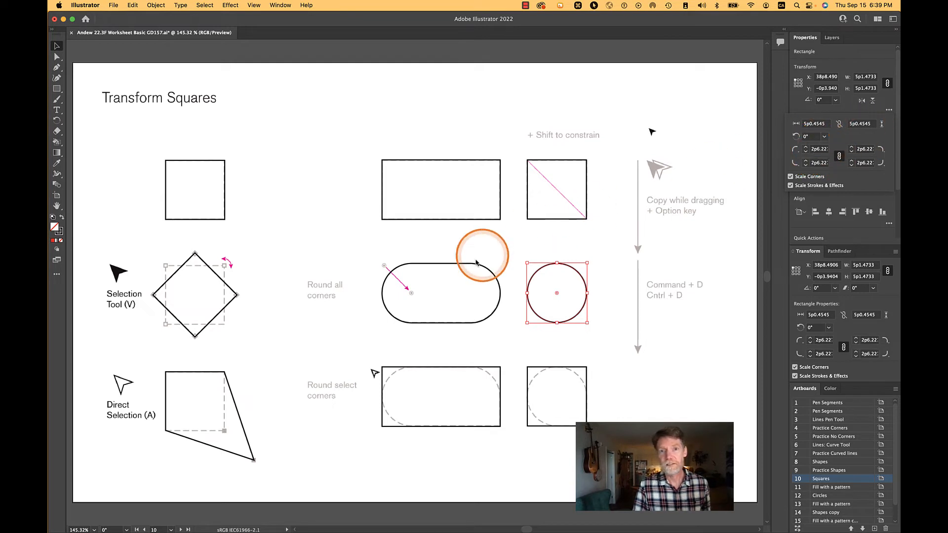
Step: Enter top-left corner radius 4 and top-right corner radius 3 for both the pill shape and the circle
shift+click(459, 267)
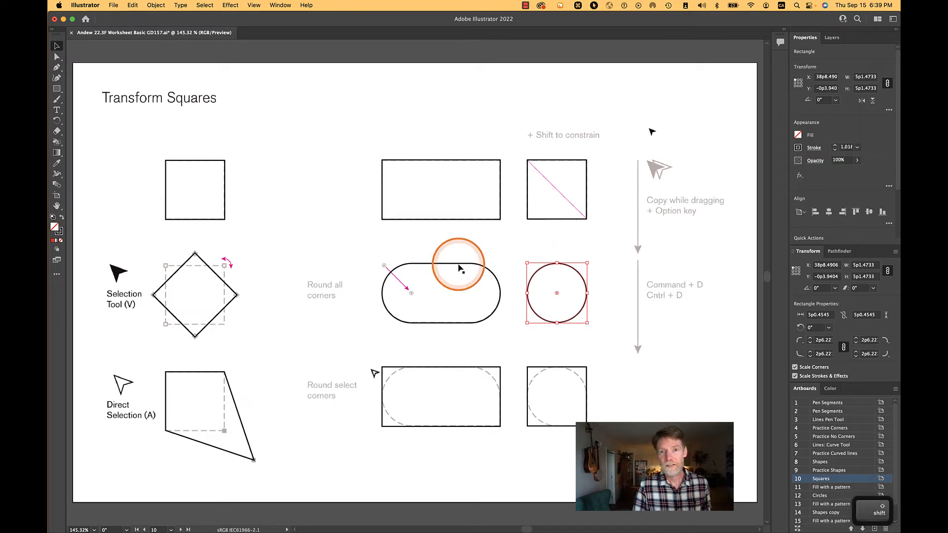
click(887, 110)
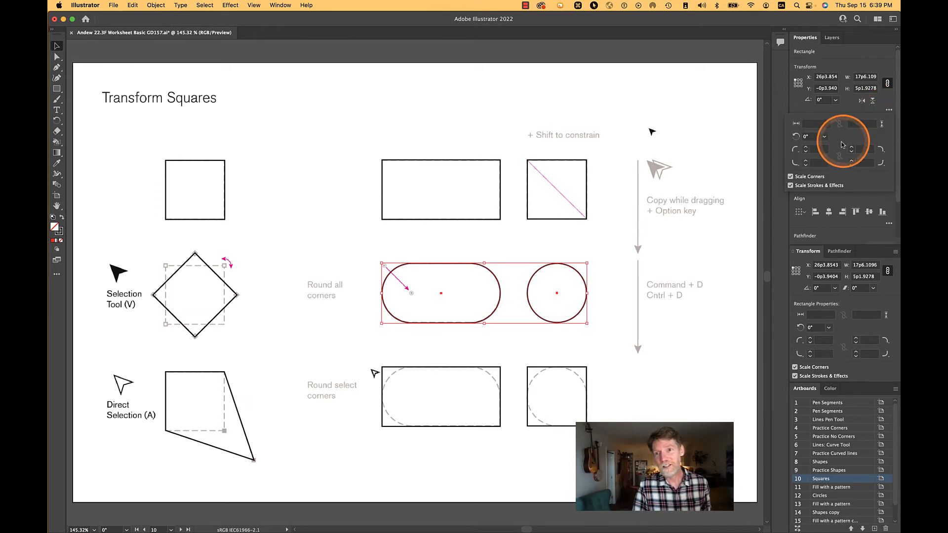
click(820, 148)
text(4)
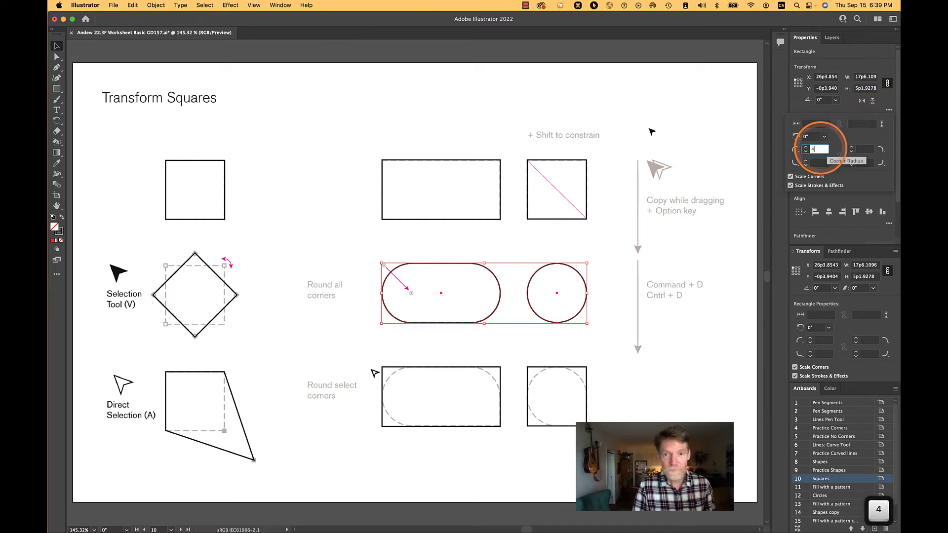
key(Tab)
click(859, 149)
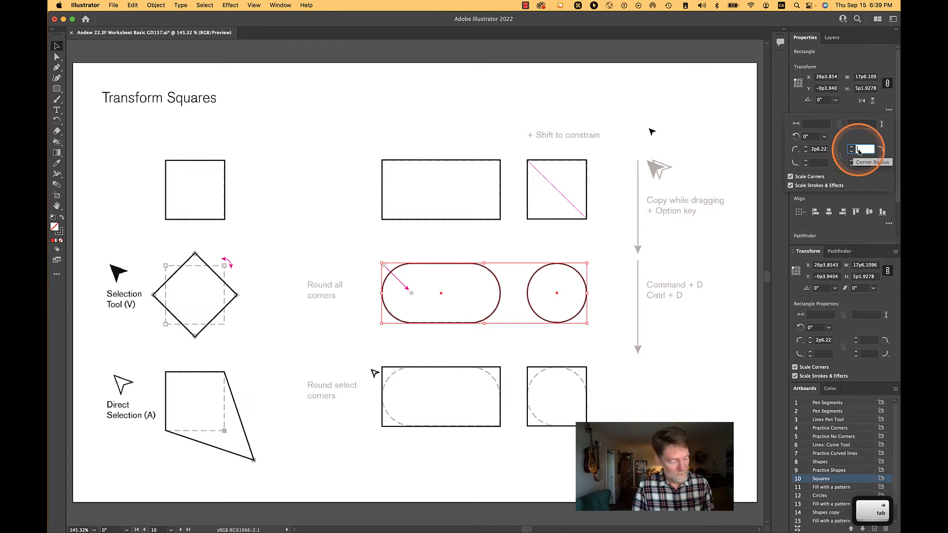
text(3)
key(Tab)
key(Tab)
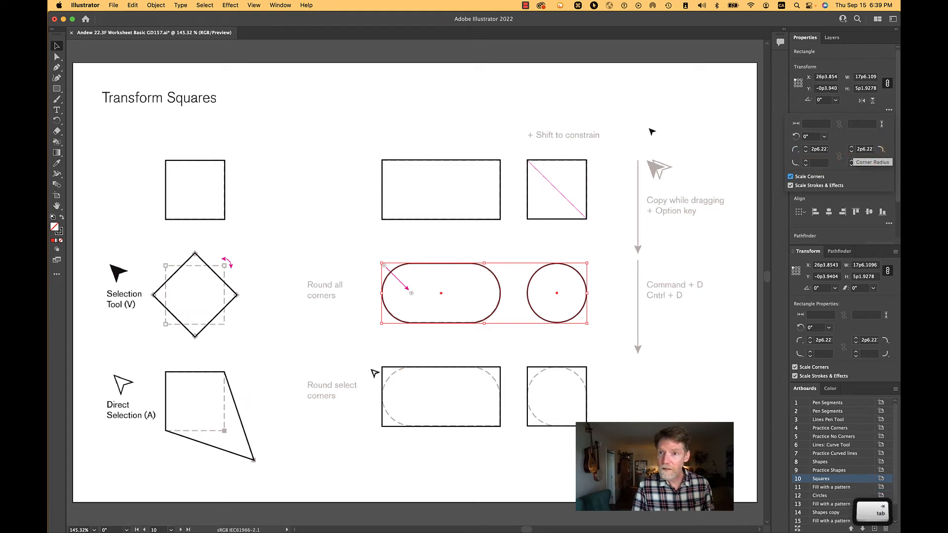
Step: Enter a radius of 3 for the bottom-left and bottom-right corners of both selected shapes
click(821, 162)
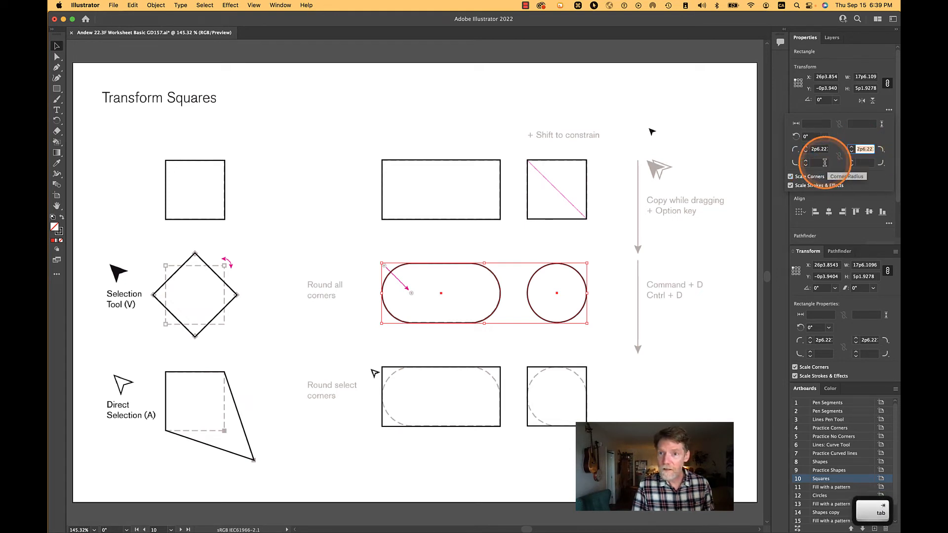
click(825, 164)
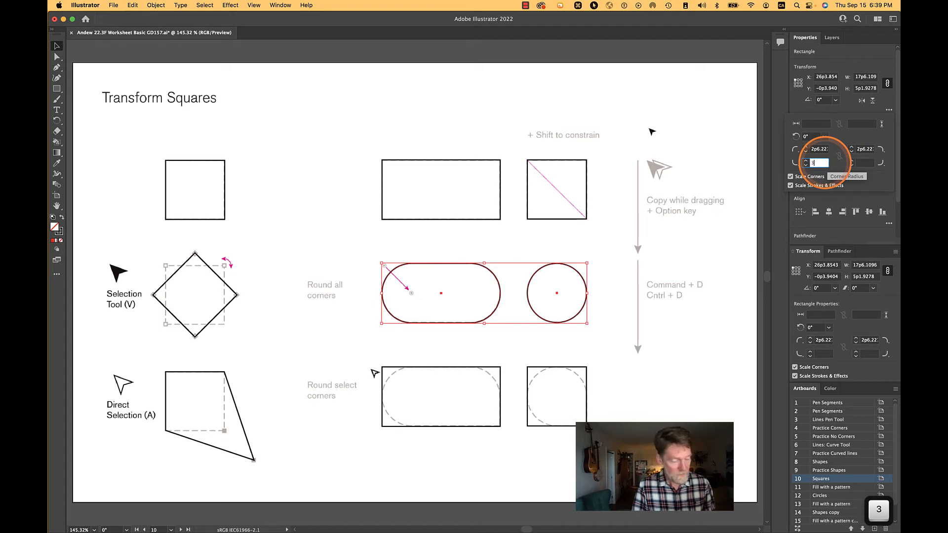
key(Tab)
click(865, 164)
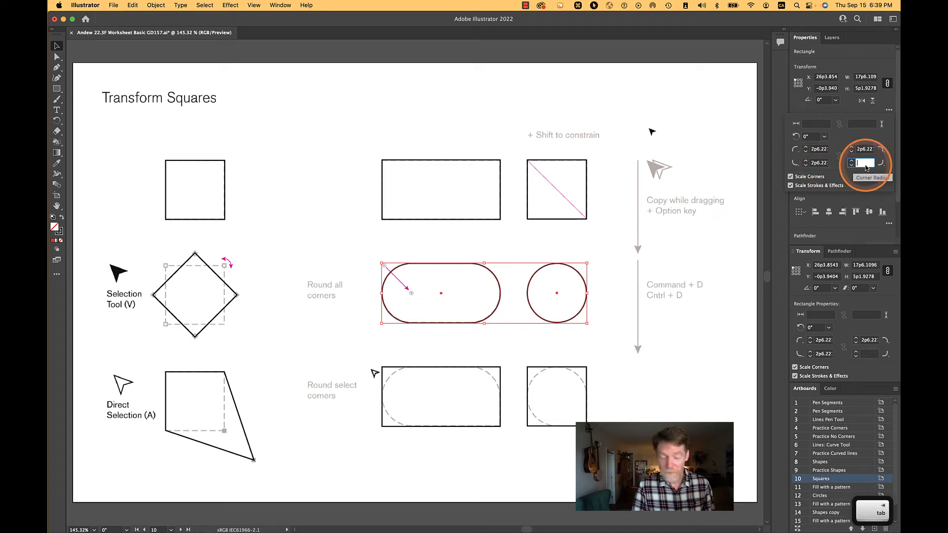
text(3)
key(Tab)
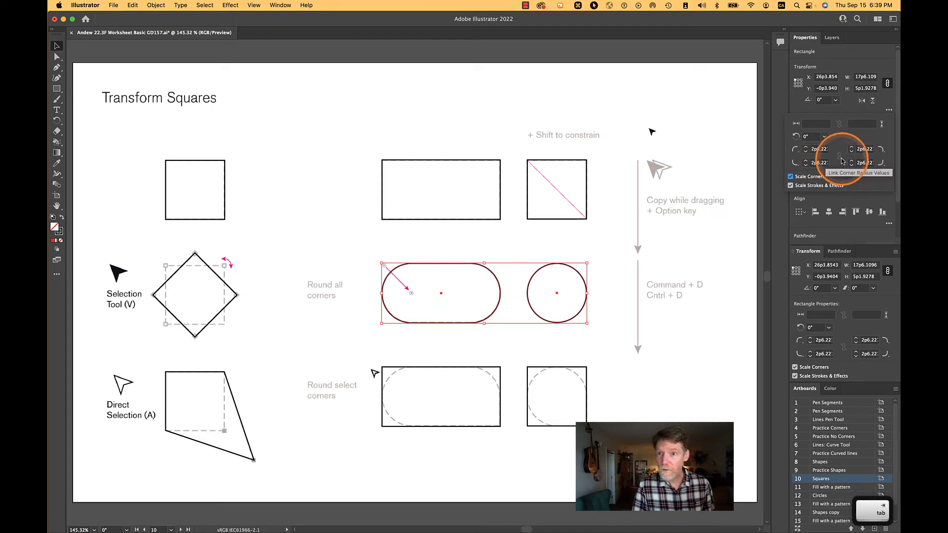
Step: Try reducing the top-left corner radius of both shapes to 0p0, and undo the change
click(820, 150)
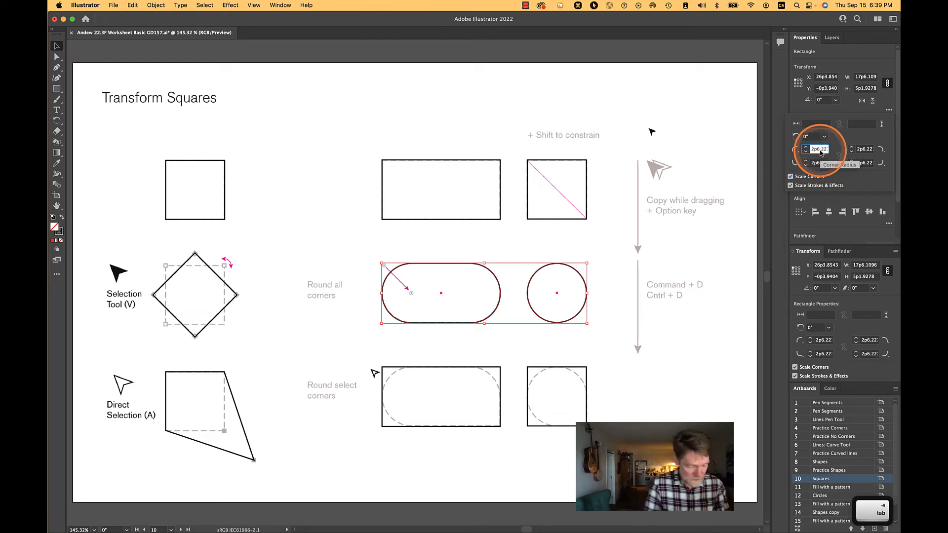
key(shift+Up)
key(shift+Down)
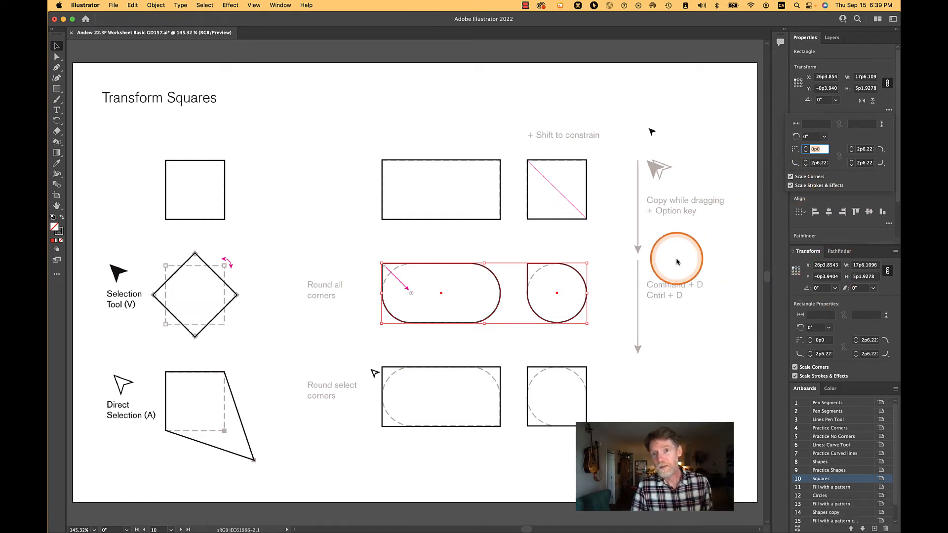
key(super+z)
key(super+z)
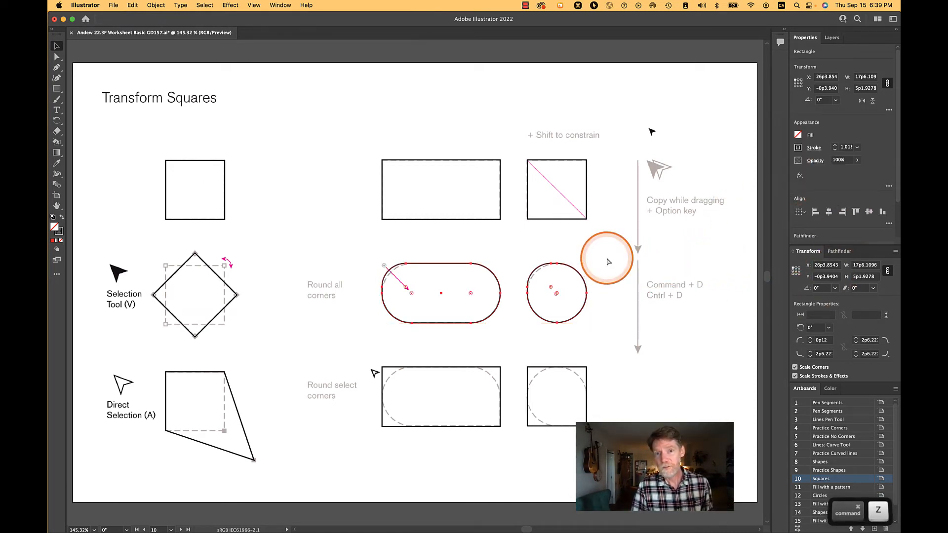
key(super+z)
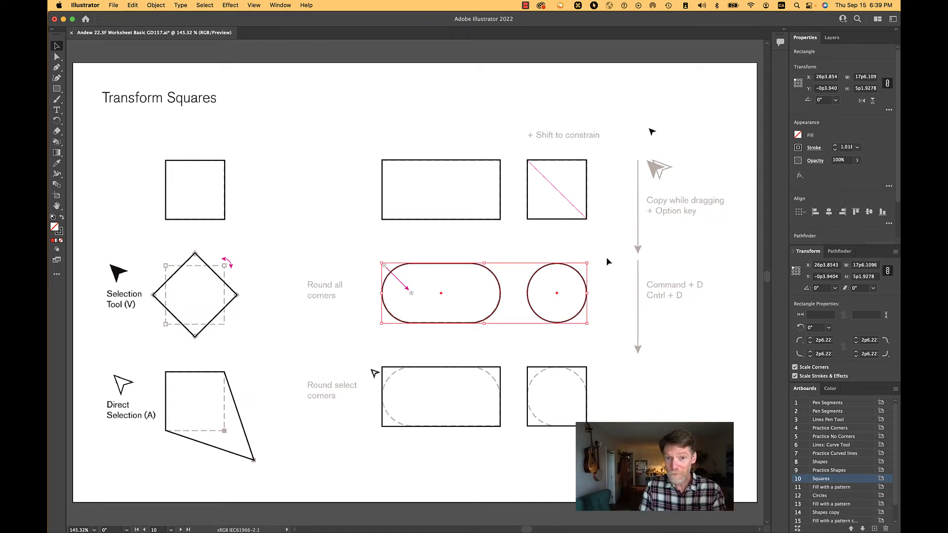
Step: Select only the middle-row pill shape and round all its corners to the maximum with its corner widget
click(534, 247)
click(494, 278)
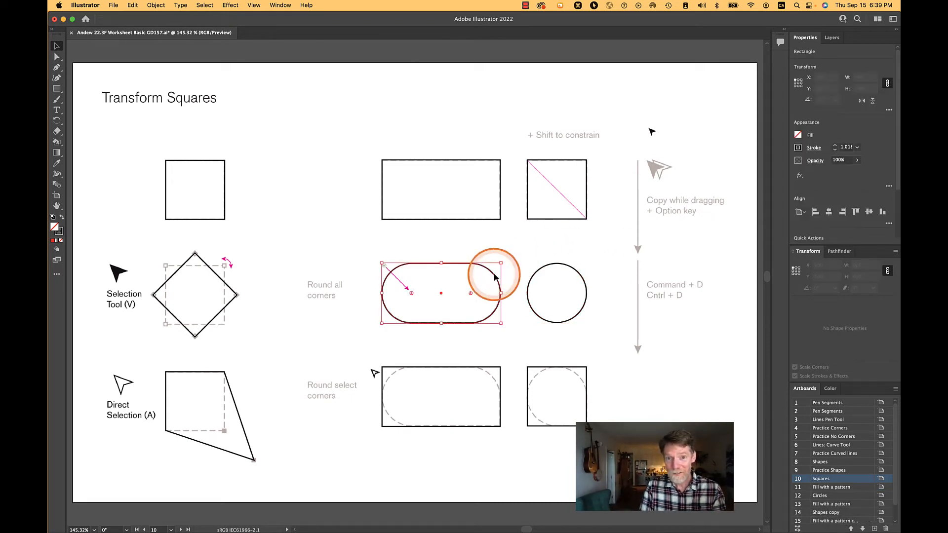
drag(471, 293, 413, 291)
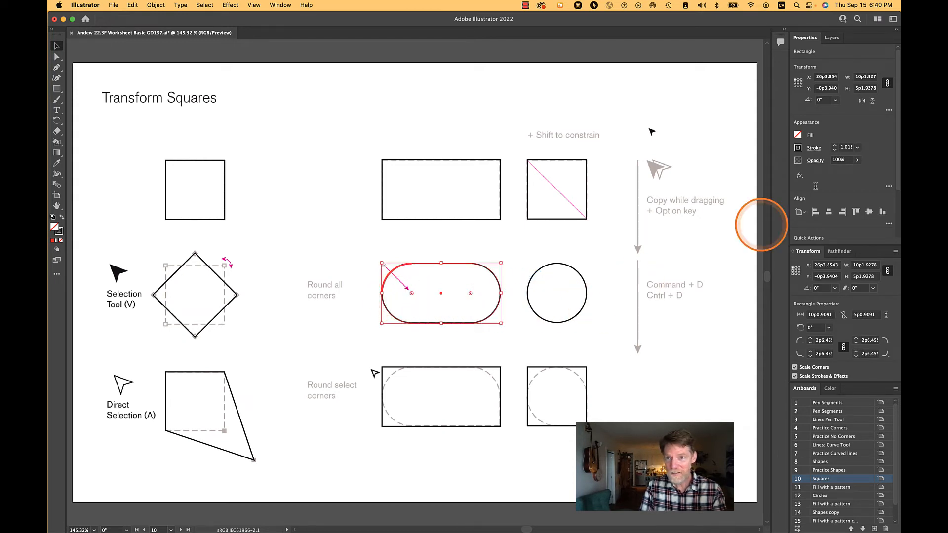
Step: Set the linked corner radii of the pill shape to 2p0
click(889, 109)
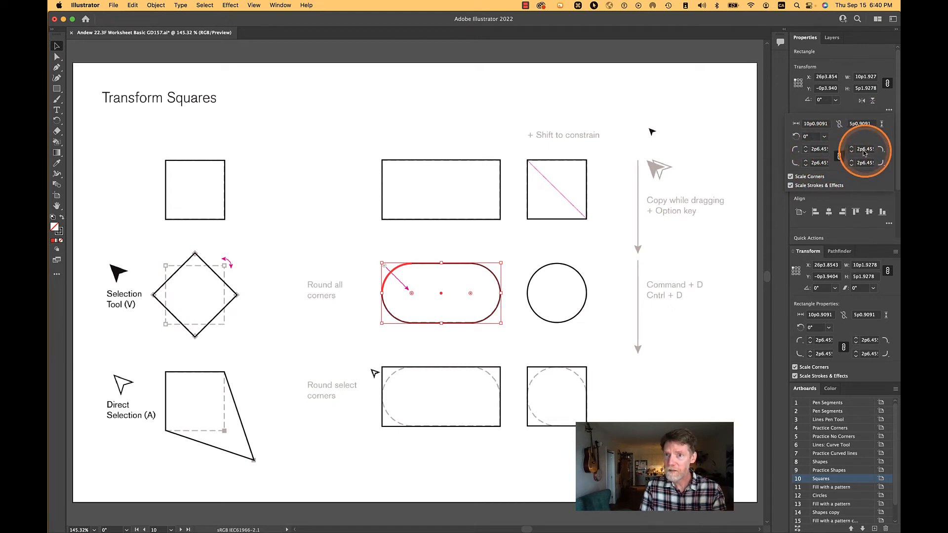
click(817, 150)
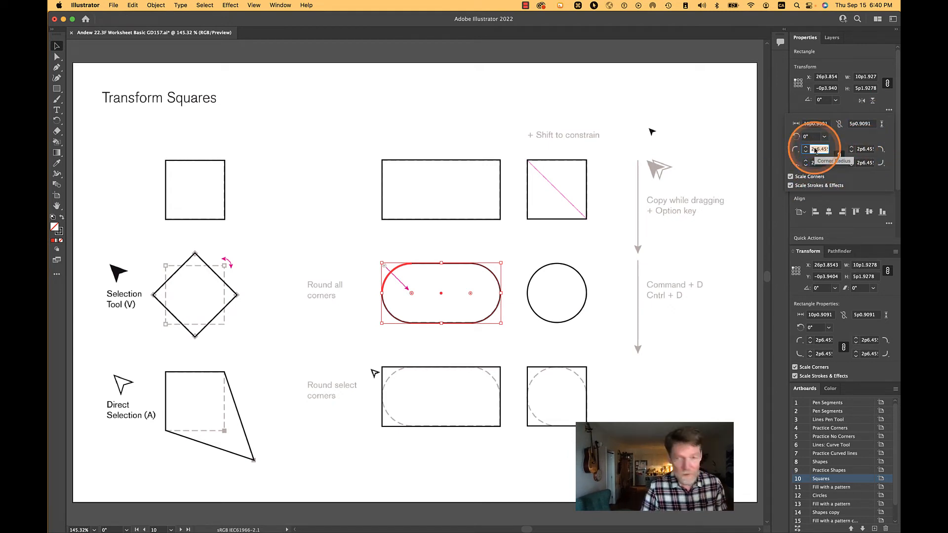
text(2)
key(Tab)
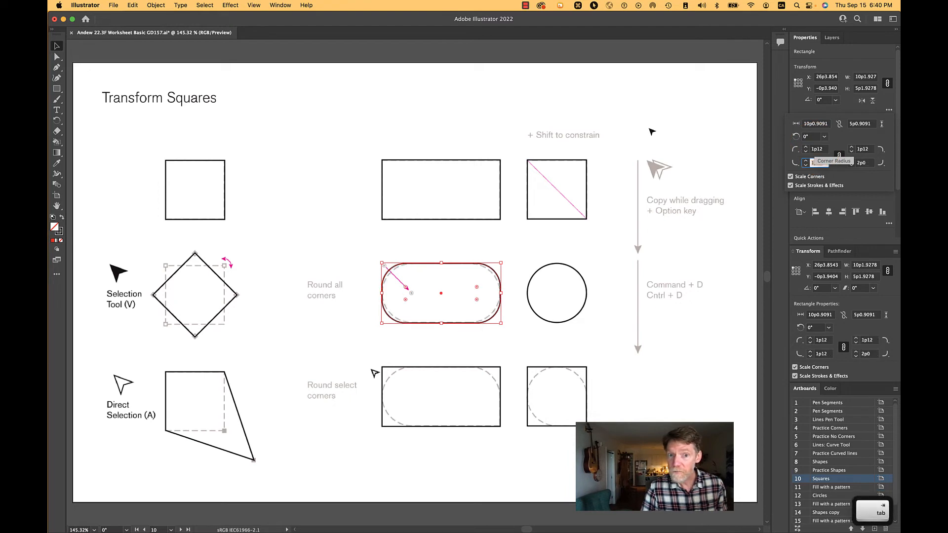
Step: Reduce the linked corner radii of the middle-row rounded rectangle to 0p12
click(817, 149)
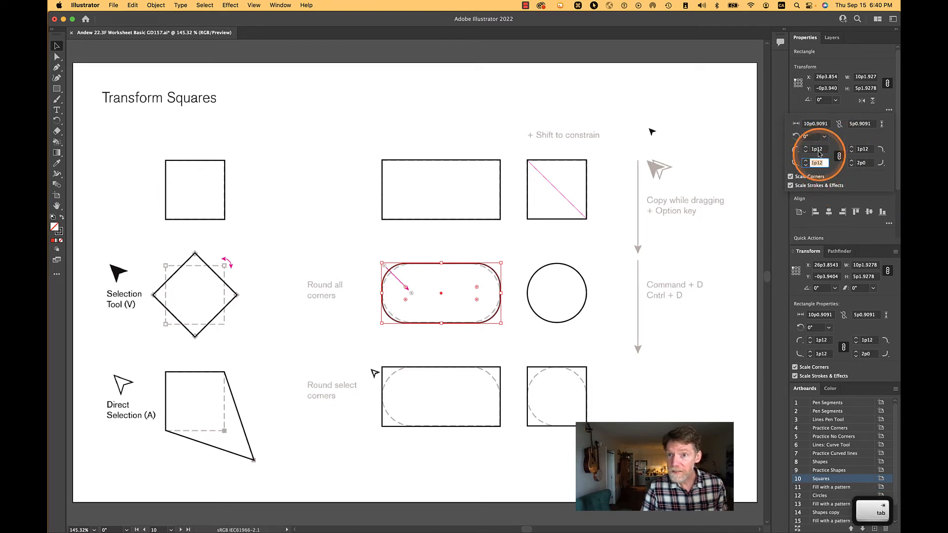
text(0p12)
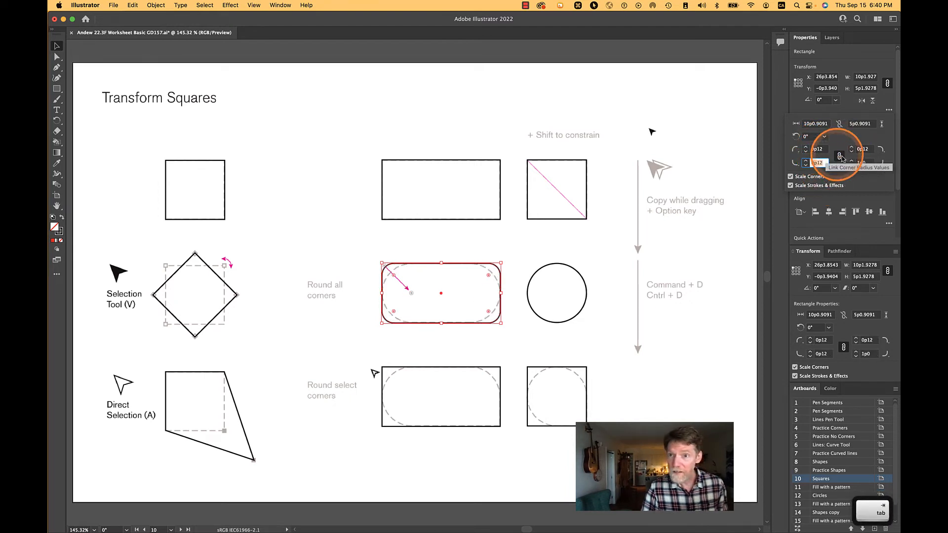
key(Tab)
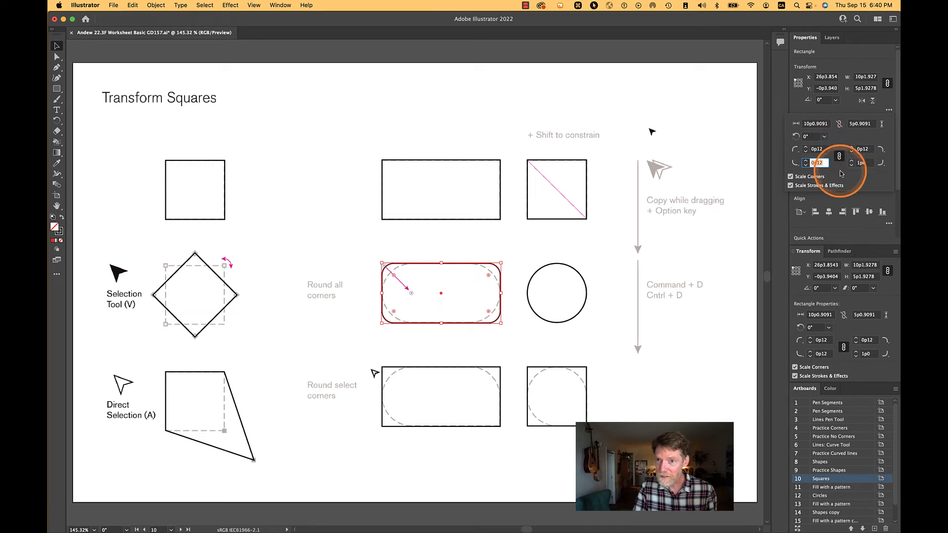
Step: Unlink the corner radius values and set only the rounded rectangle's top-left corner radius to 0
click(820, 151)
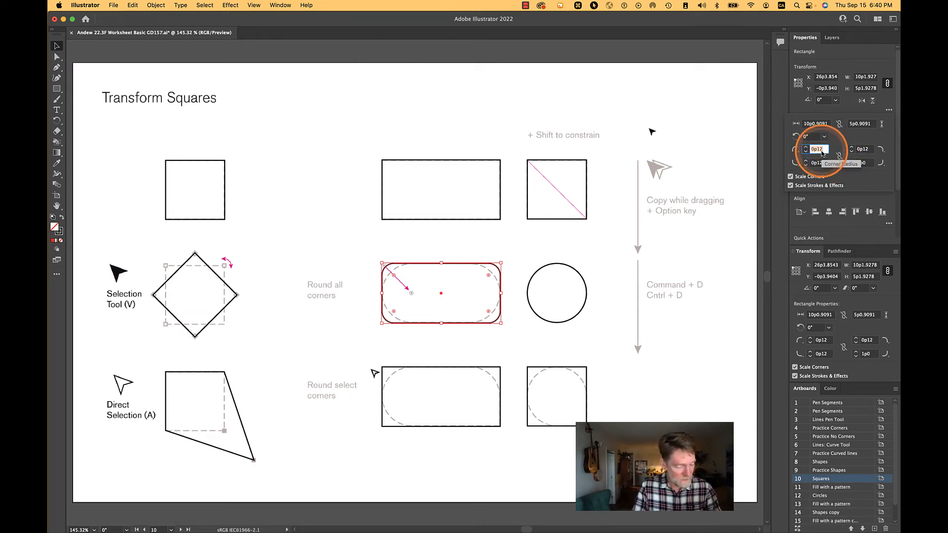
text(0)
key(Tab)
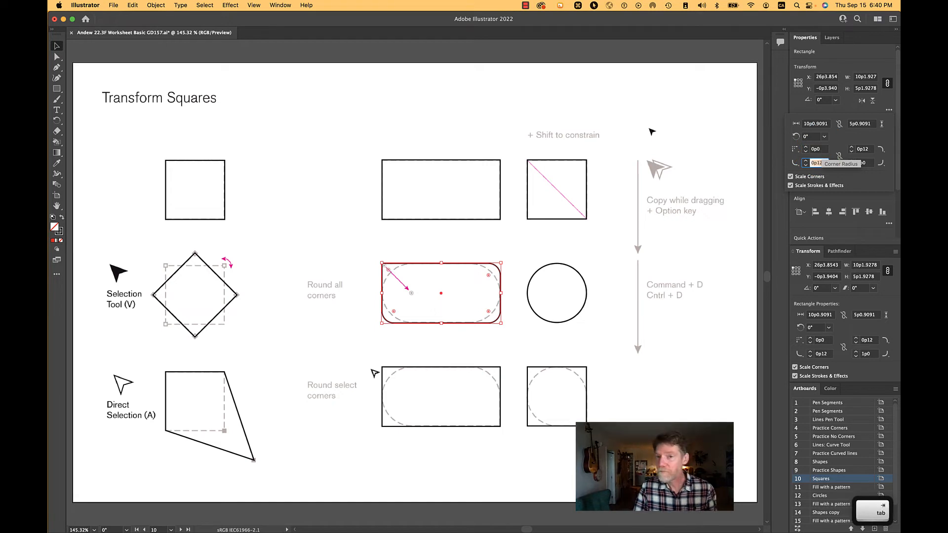
Step: Undo the rounded rectangle's corner radius changes back to its fully rounded pill shape
key(super+z)
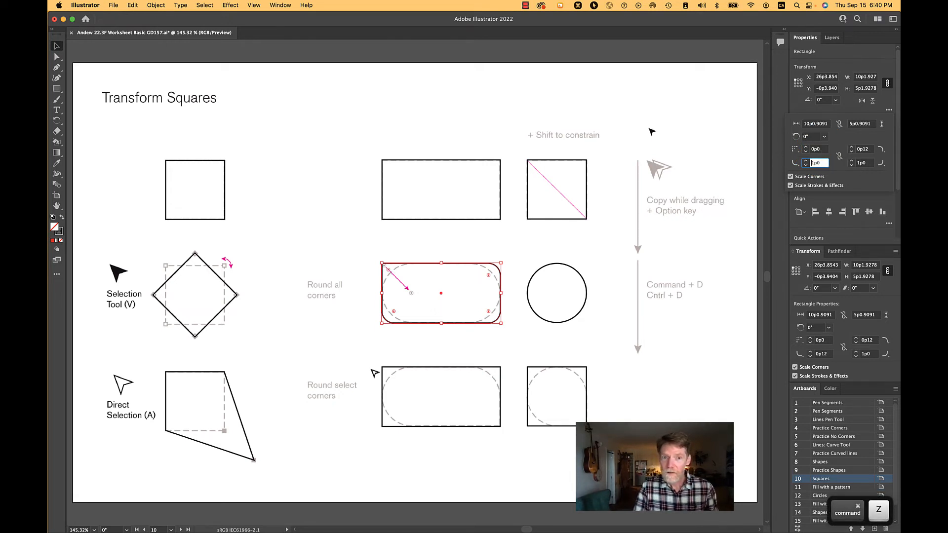
key(shift+super+z)
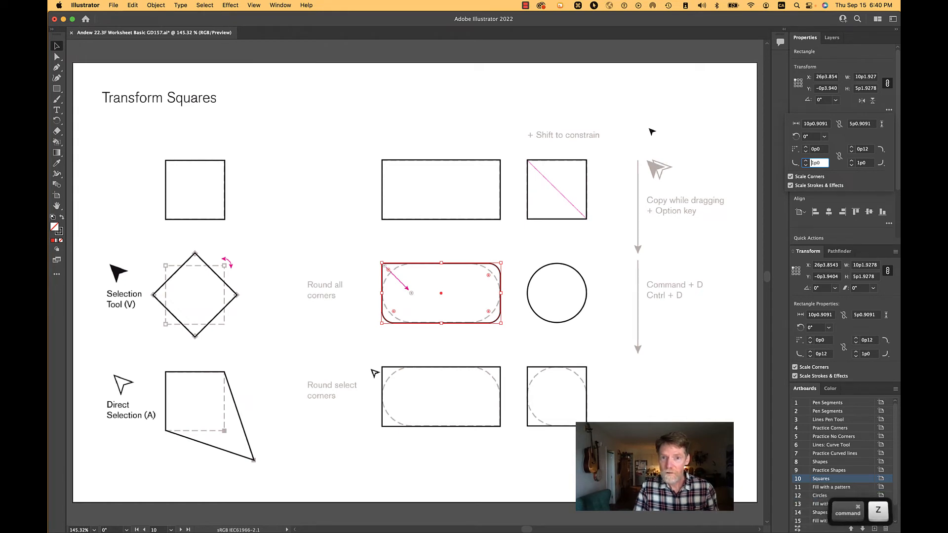
click(542, 255)
key(super+z)
key(super+z)
key(super+z)
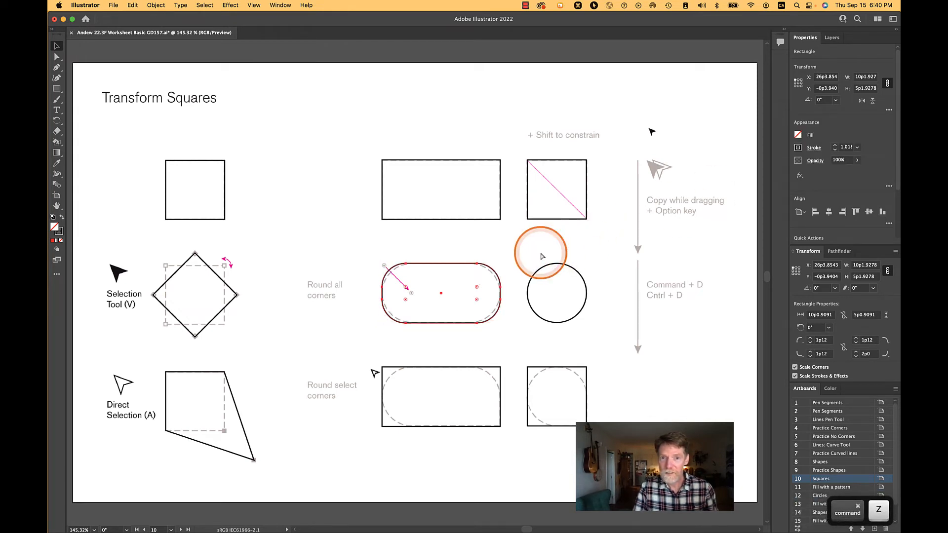
key(super+z)
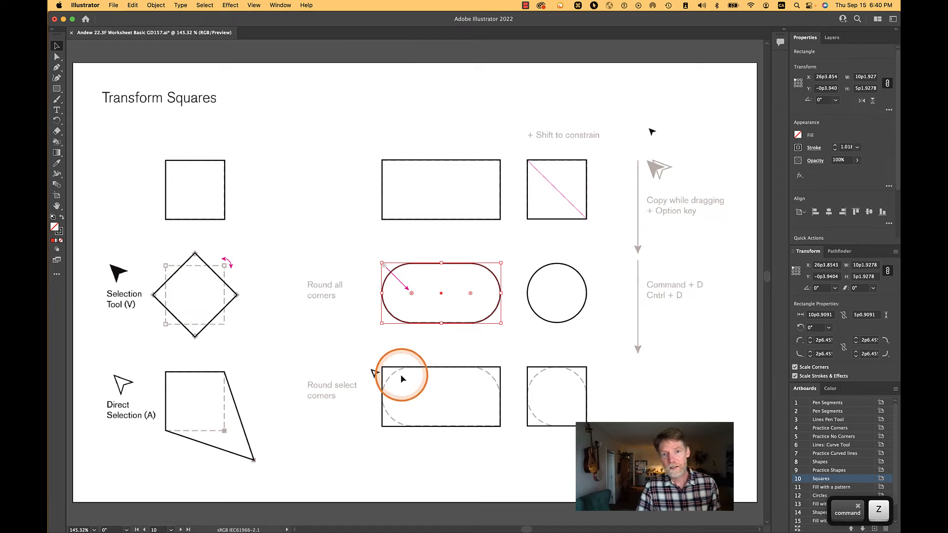
click(405, 368)
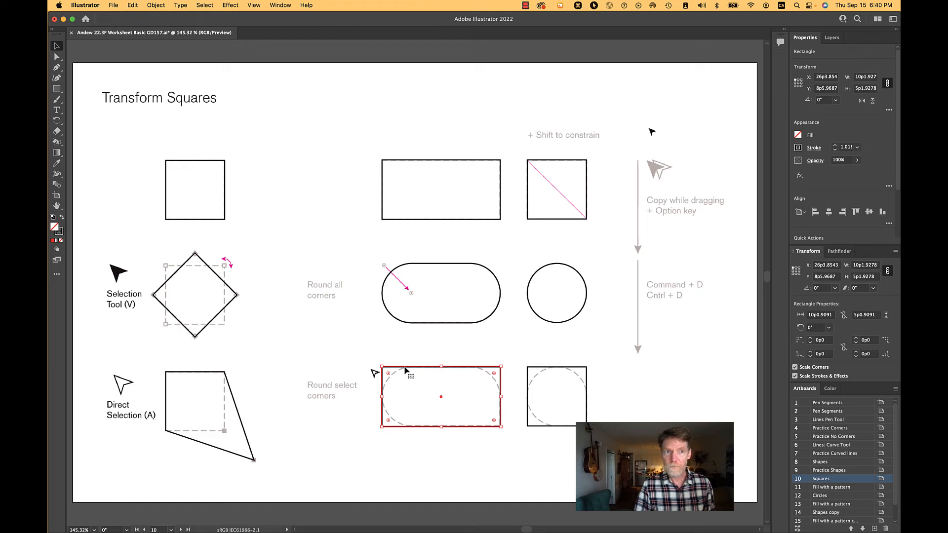
key(a)
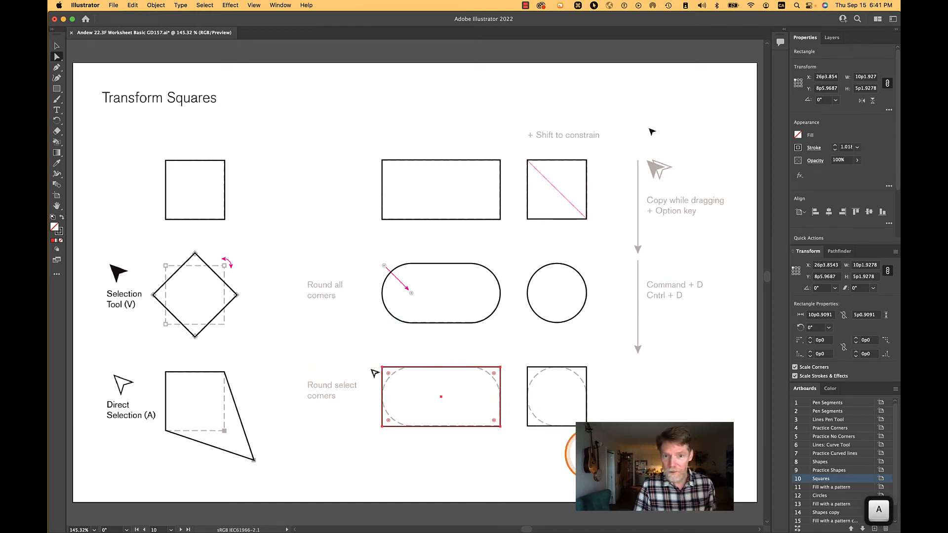
click(500, 427)
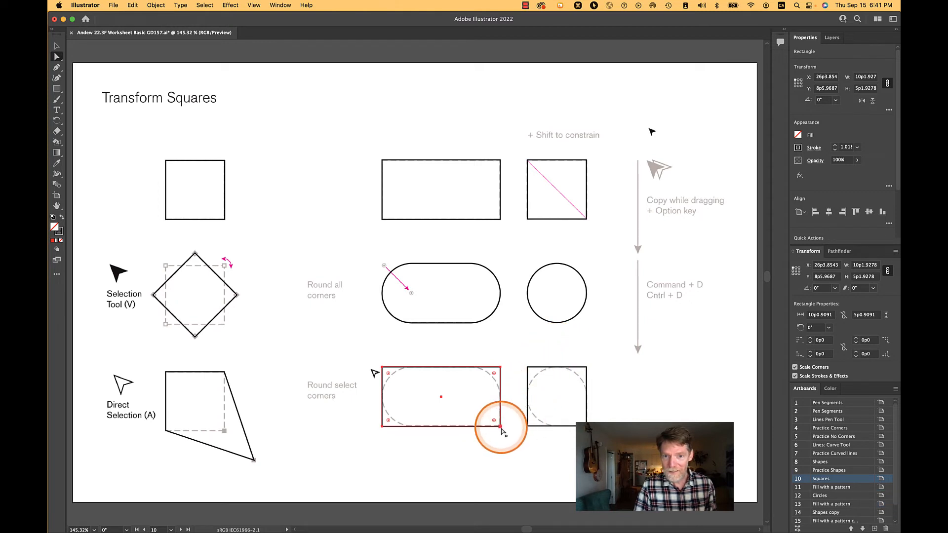
key(shift)
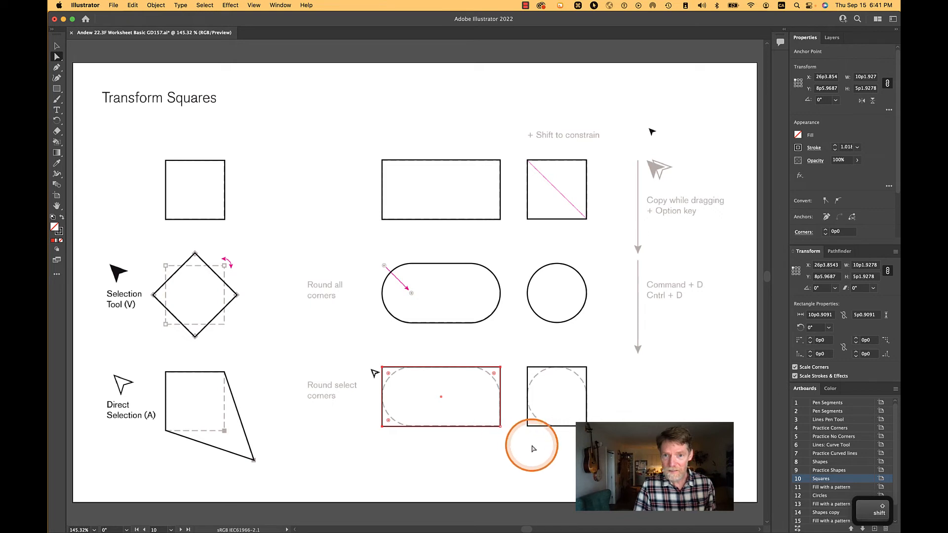
click(511, 434)
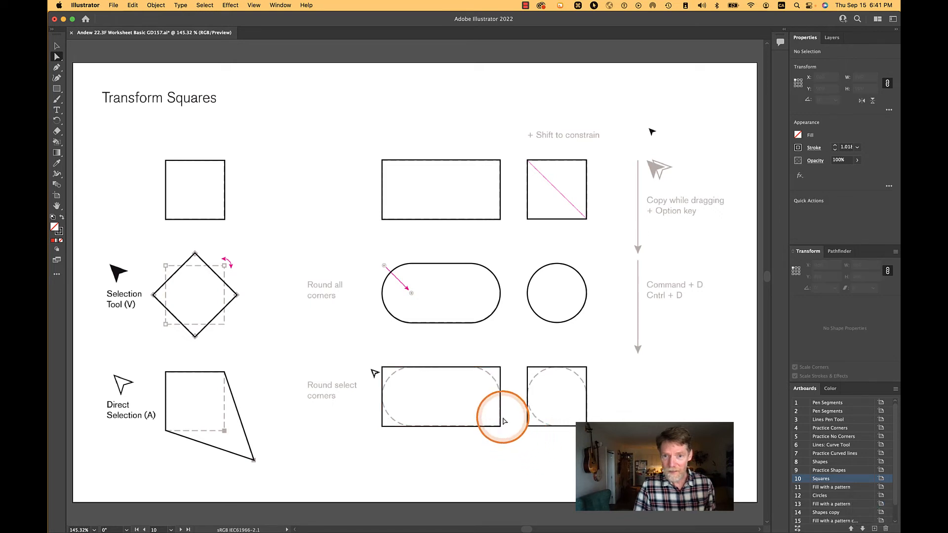
key(v)
click(502, 420)
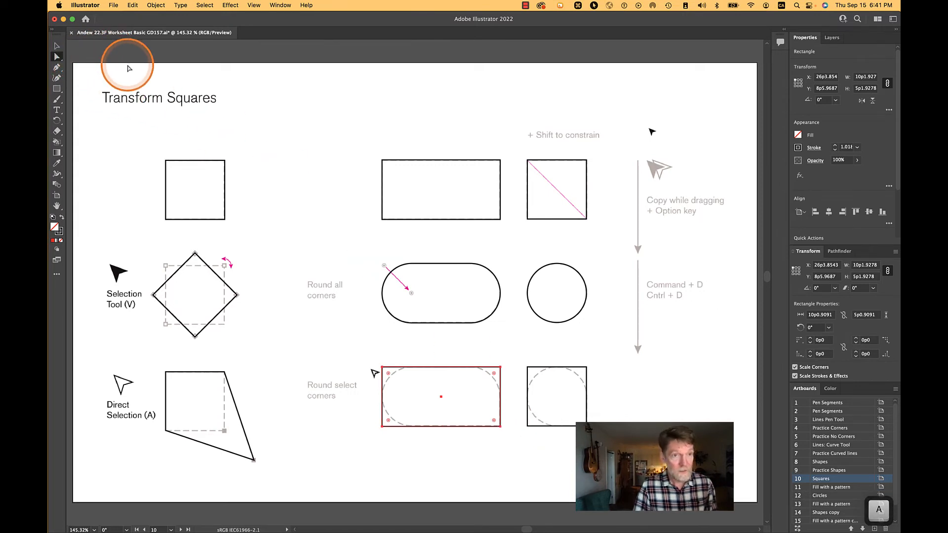
key(v)
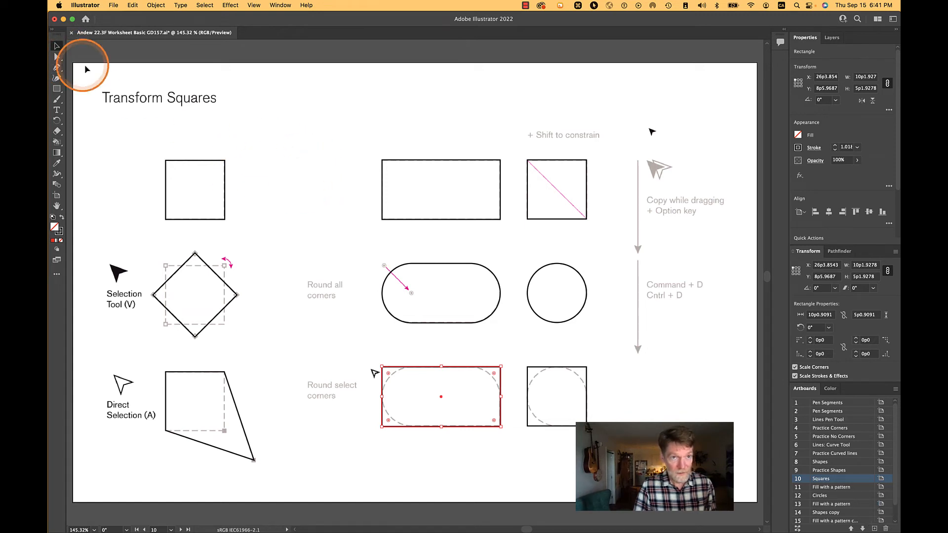
key(a)
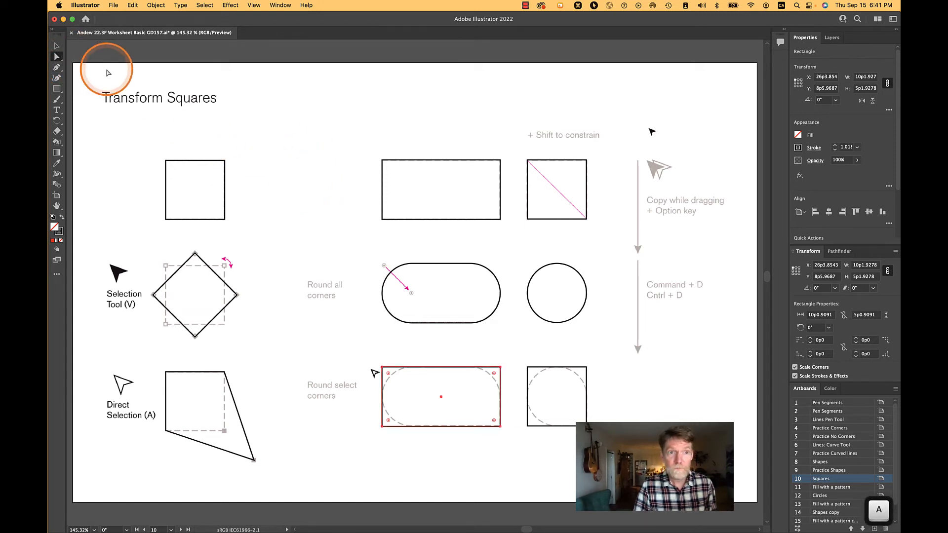
click(500, 426)
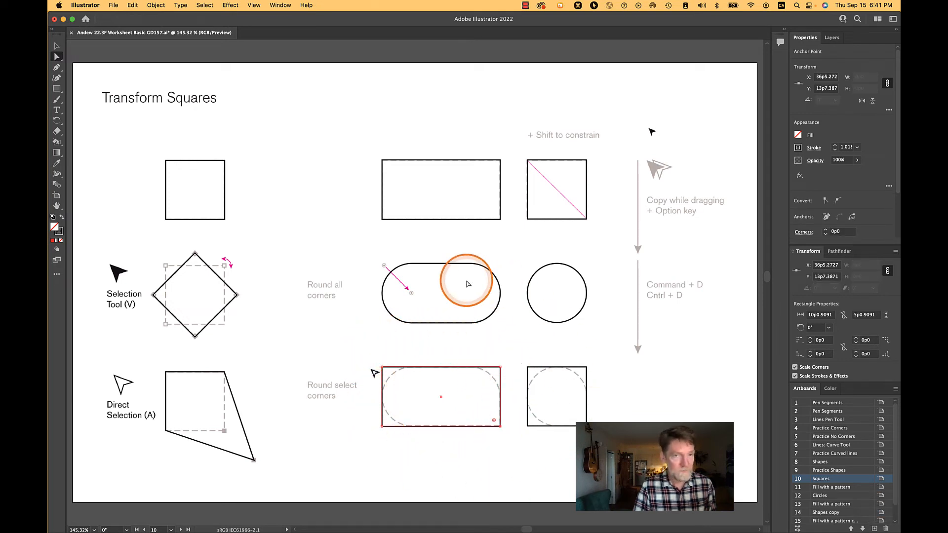
Step: Fully round the bottom-row rectangle's corners to about 2p6.45, excluding the lower-right corner
click(56, 46)
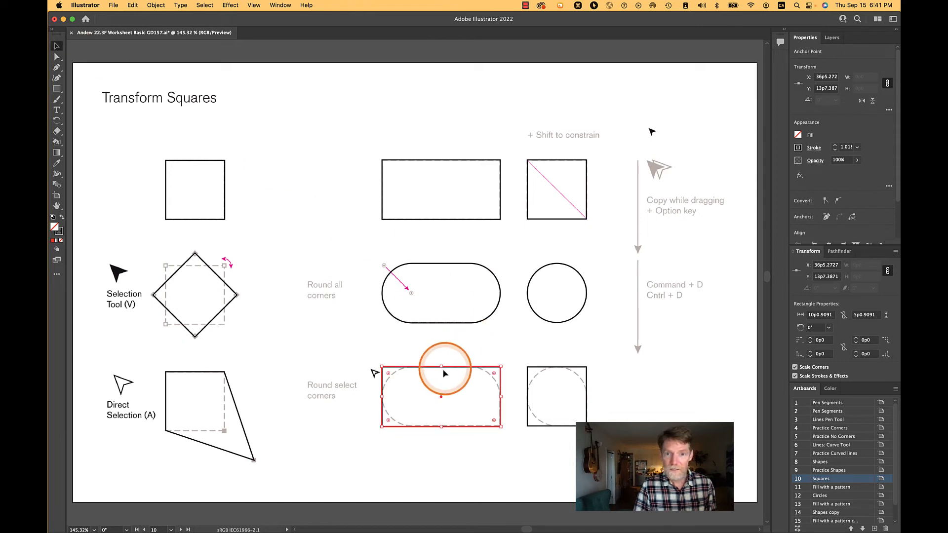
click(452, 350)
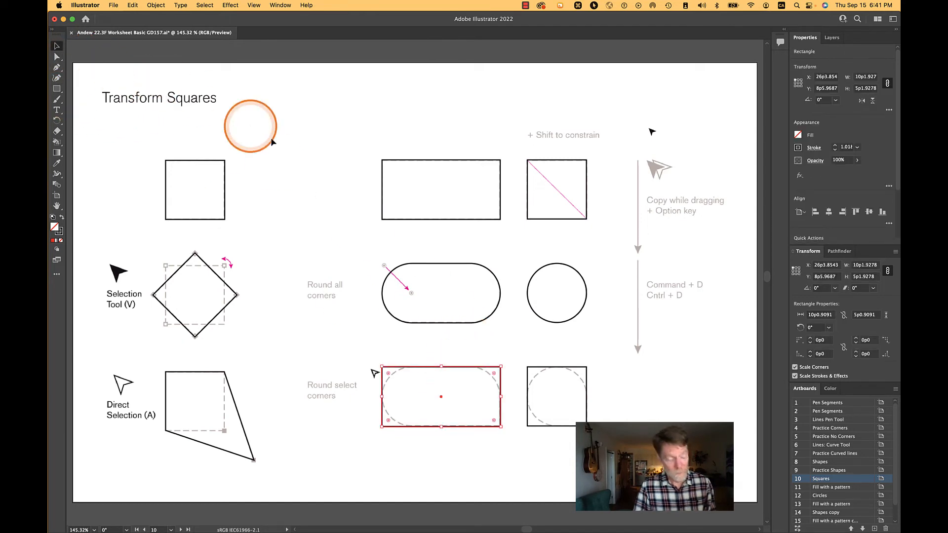
key(a)
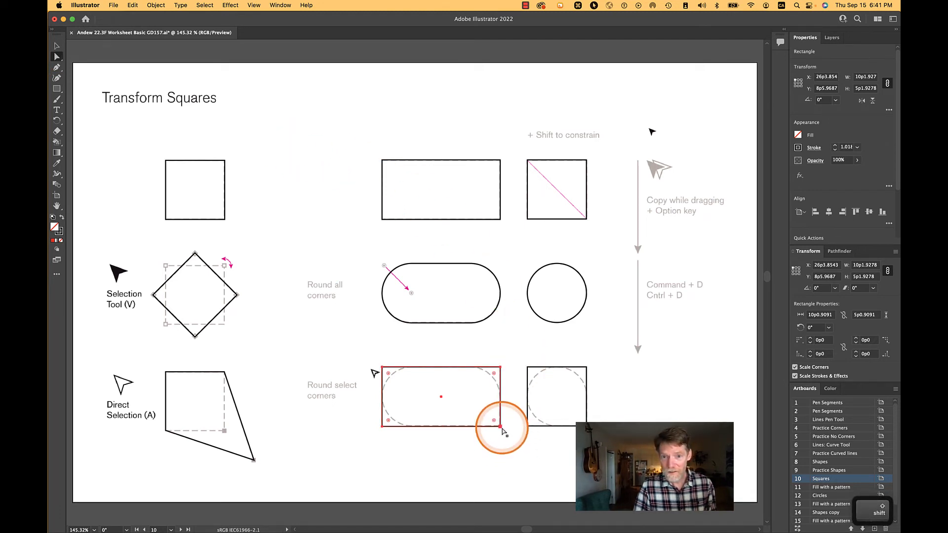
shift+click(500, 427)
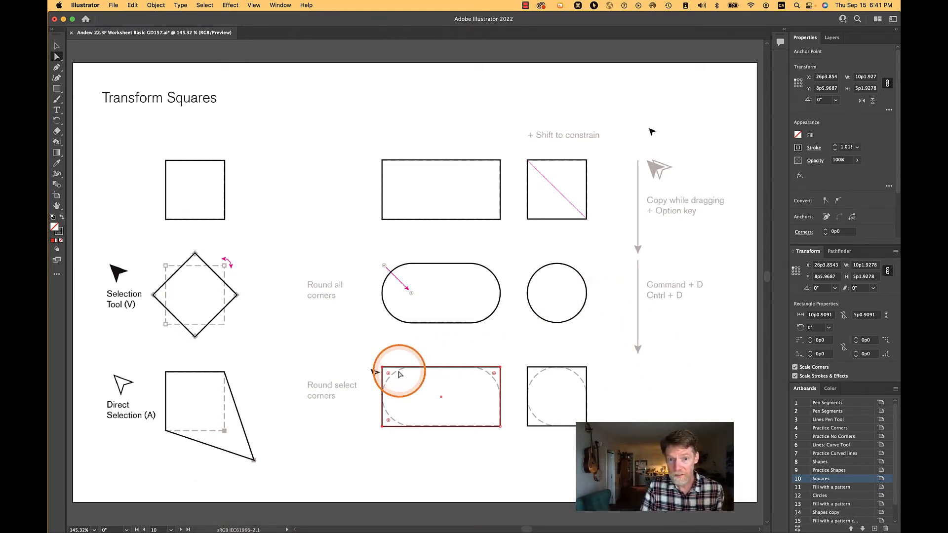
drag(388, 374, 420, 409)
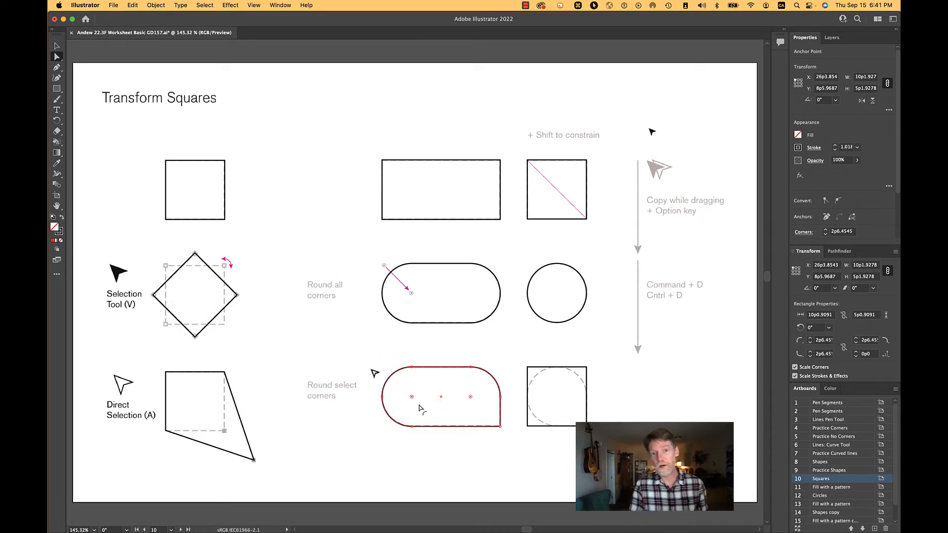
Step: Fully round the bottom-row square's two upper corners and lower-left corner to about 2p6.23, excluding the lower-right one
click(528, 426)
shift+click(527, 368)
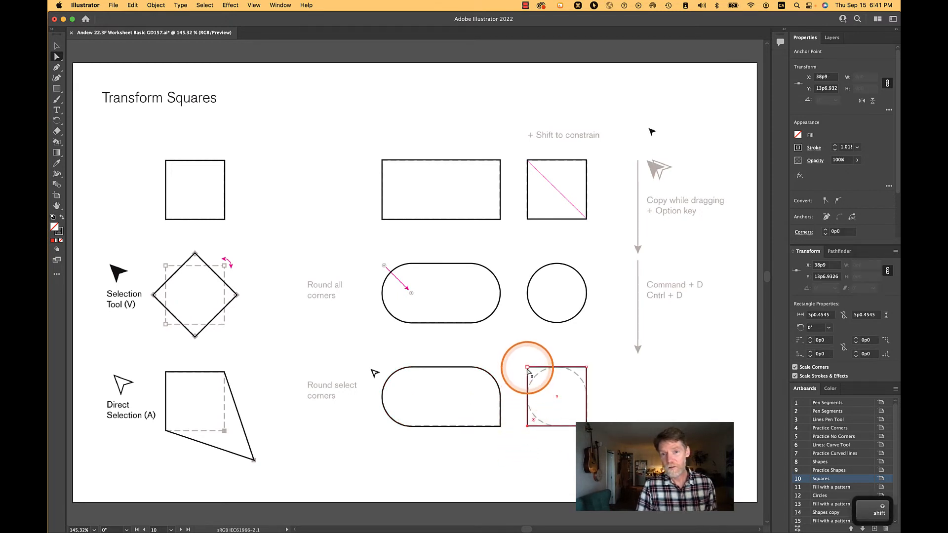
shift+click(528, 368)
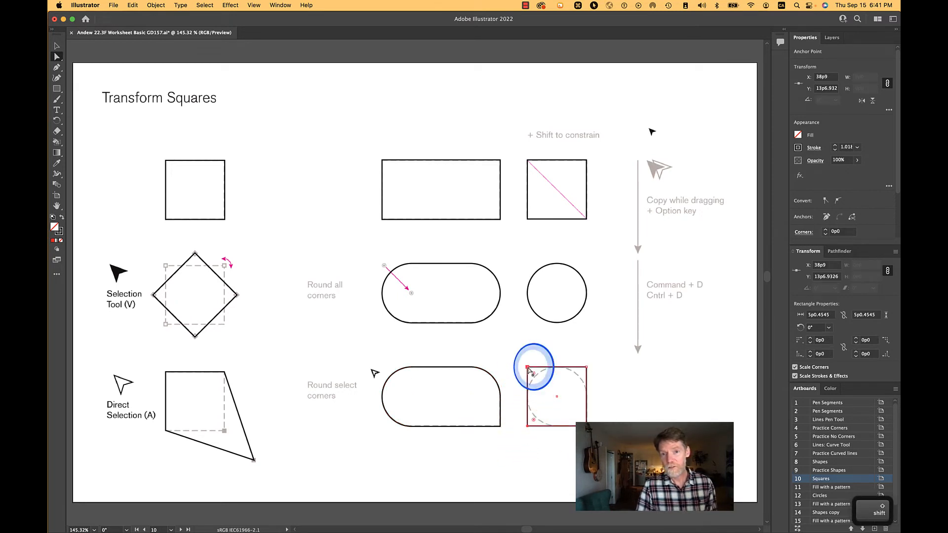
shift+click(586, 369)
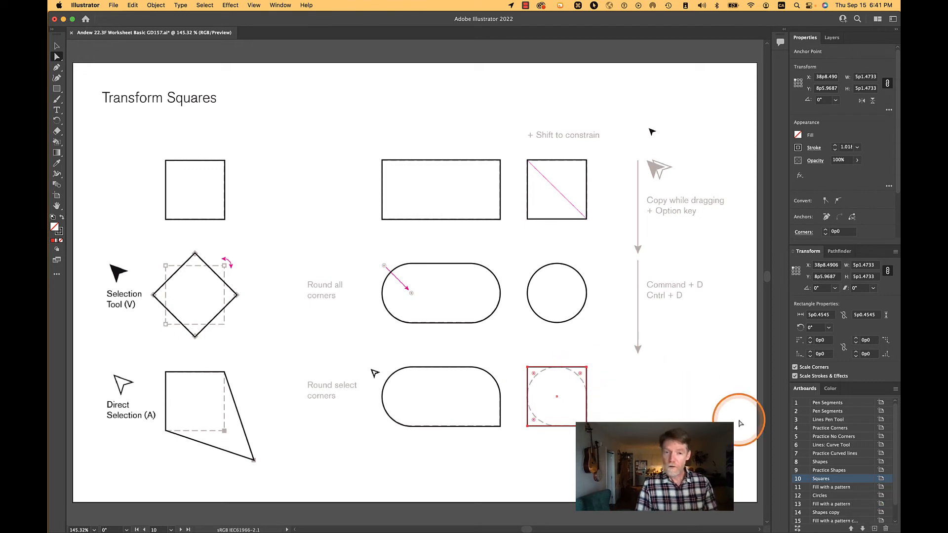
click(534, 378)
drag(534, 378, 560, 406)
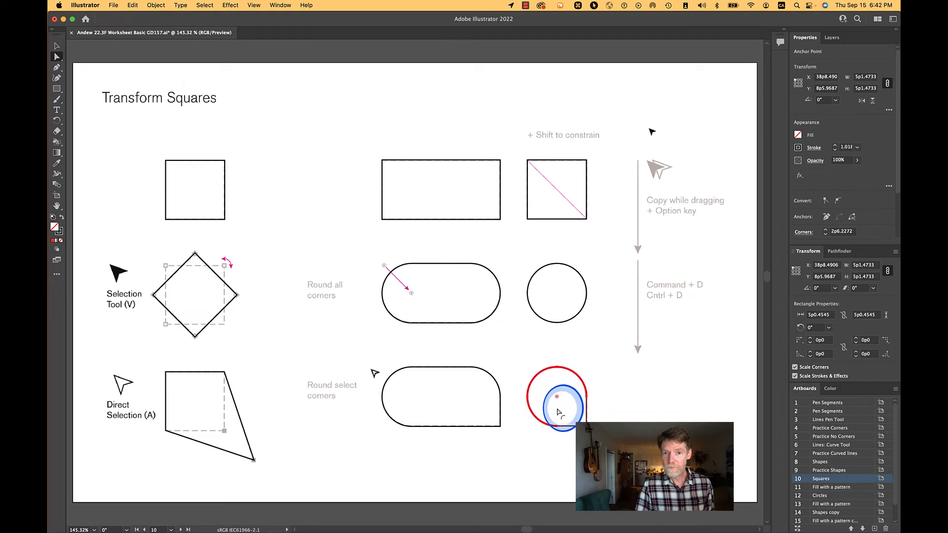
click(663, 406)
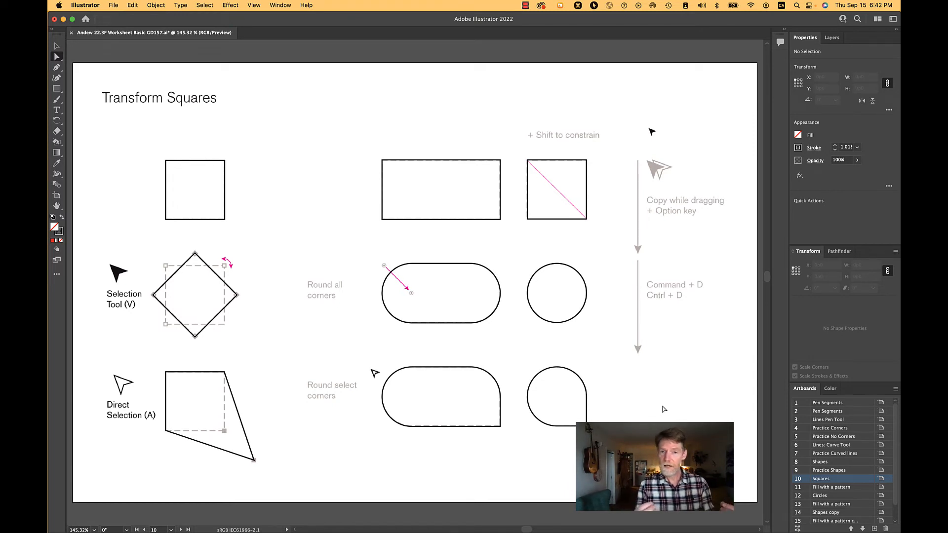
Step: On the pattern-of-rectangles artboard, draw a wide rectangle above a square, a tall rectangle about 3p10 by 7p9, and a flat one about 2p11 by 1p2
scroll(663, 409, down, 5)
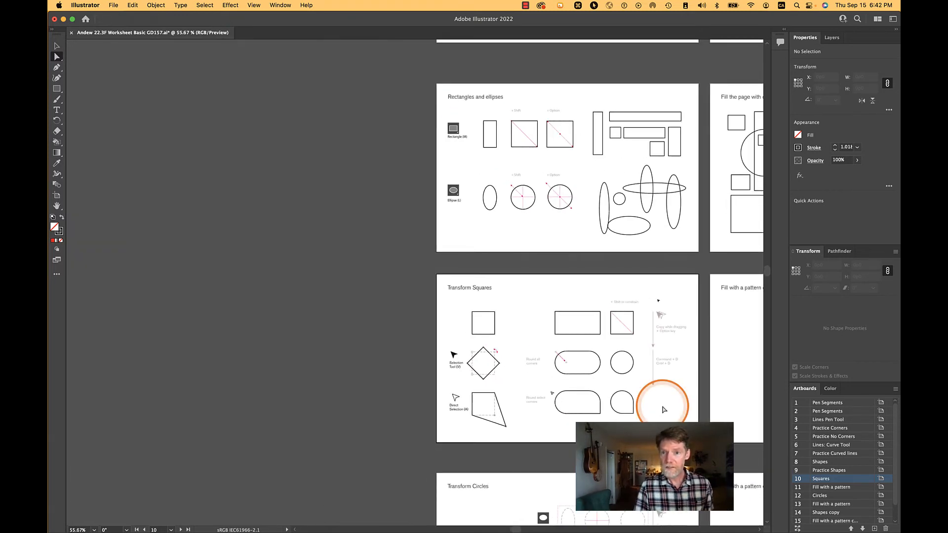
click(739, 370)
key(space)
drag(737, 369, 493, 377)
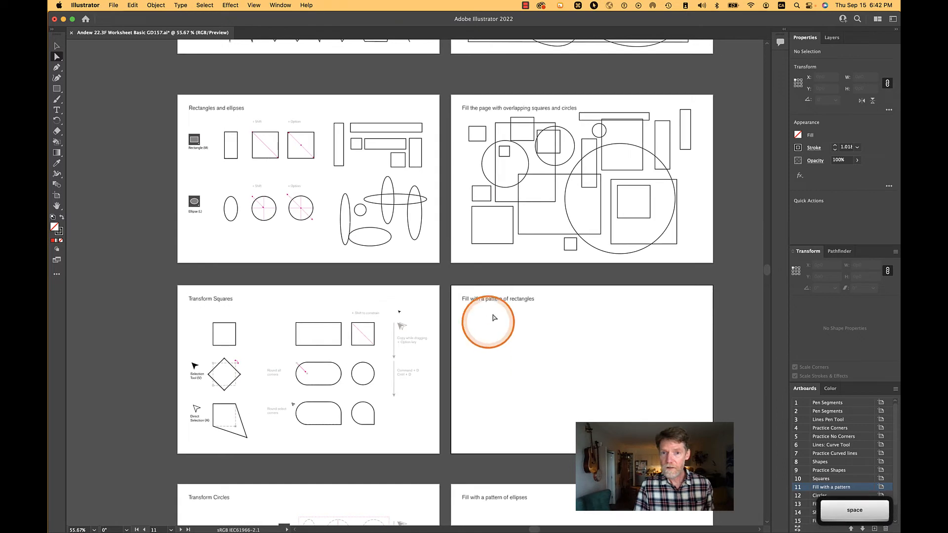
scroll(519, 326, up, 5)
scroll(518, 325, down, 5)
scroll(517, 318, up, 3)
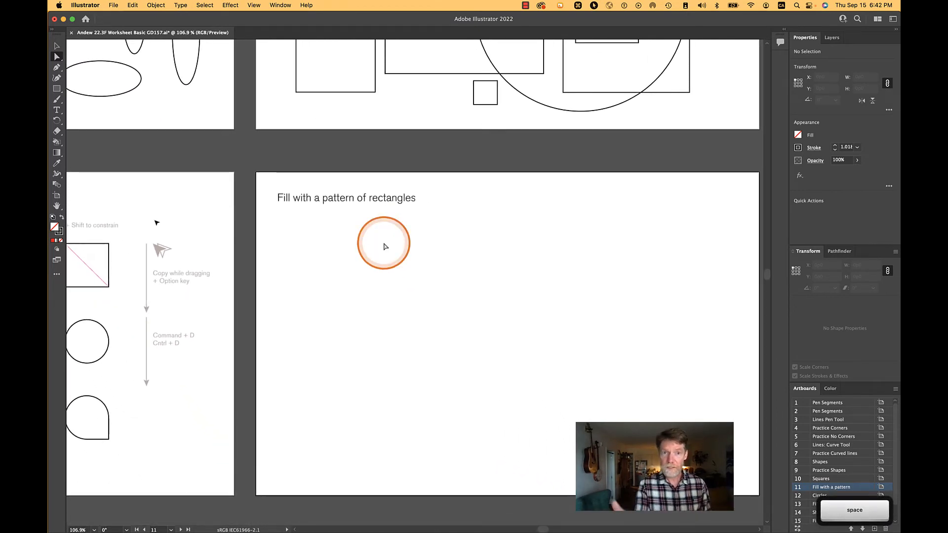
key(m)
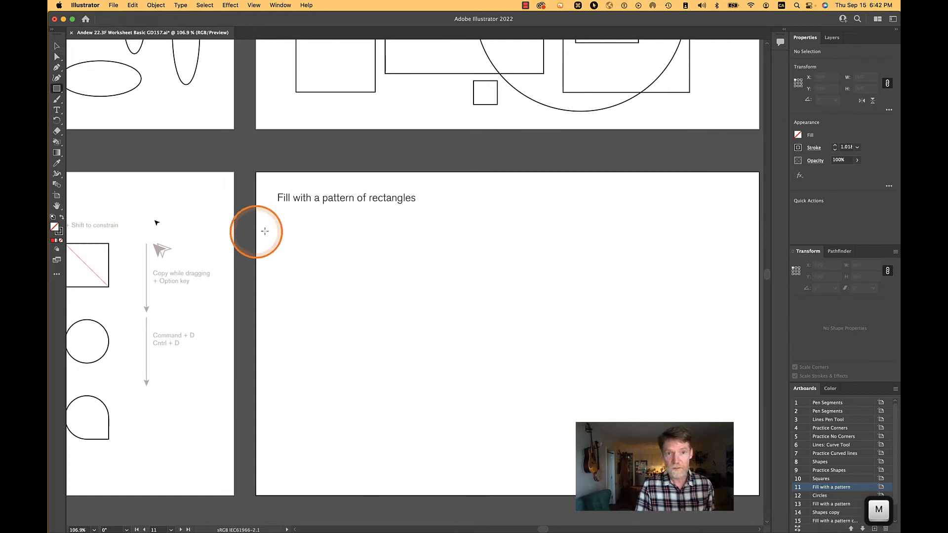
drag(283, 230, 359, 258)
drag(284, 268, 359, 337)
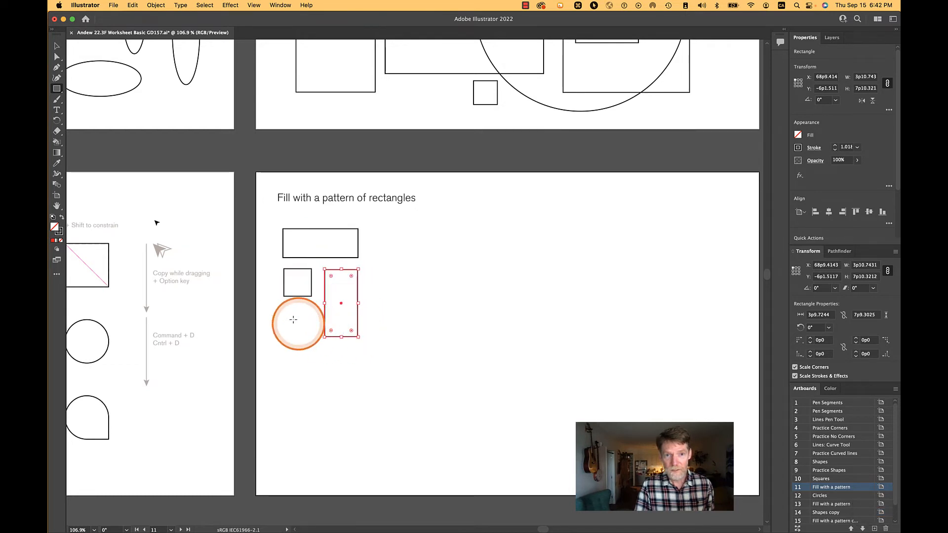
drag(285, 308, 312, 319)
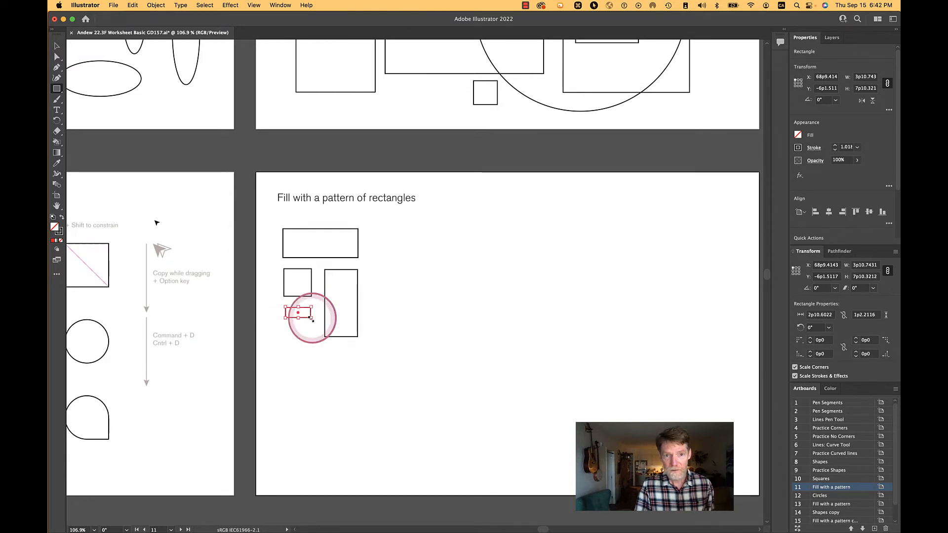
Step: Below the first four shapes, draw a wide rectangle about 7p10 by 4p0 with a tall rectangle and three smaller ones beneath it
drag(290, 352, 358, 385)
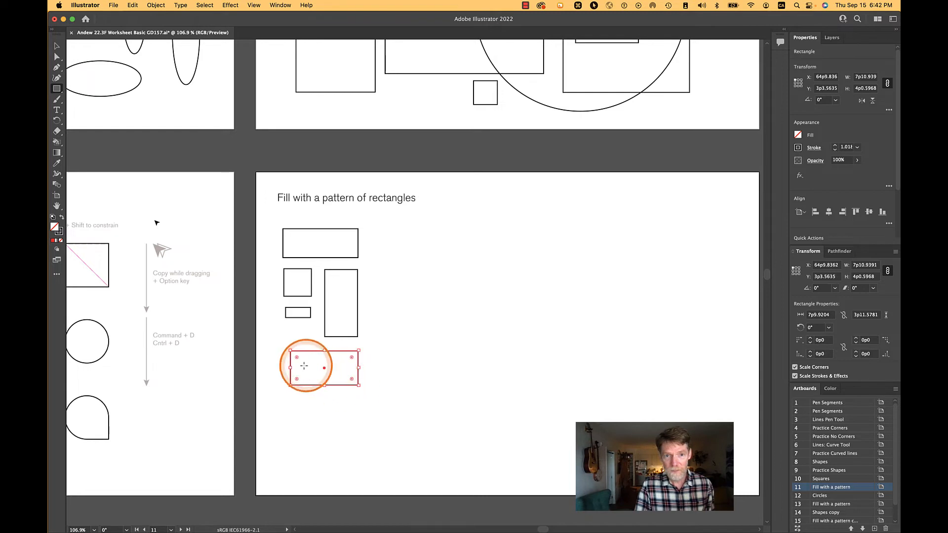
drag(290, 396, 319, 447)
drag(326, 396, 344, 439)
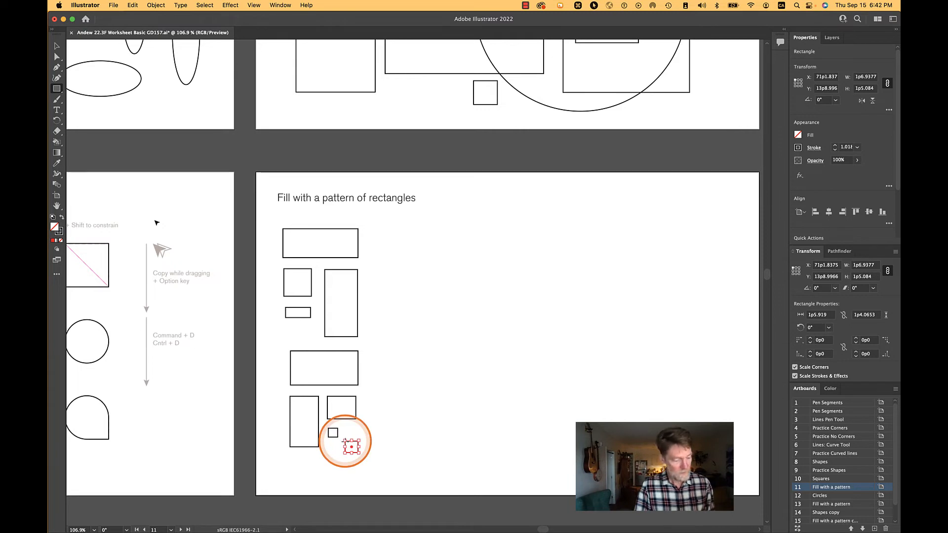
Step: Select the whole column of rectangles and place a horizontally aligned copy just to its right
key(v)
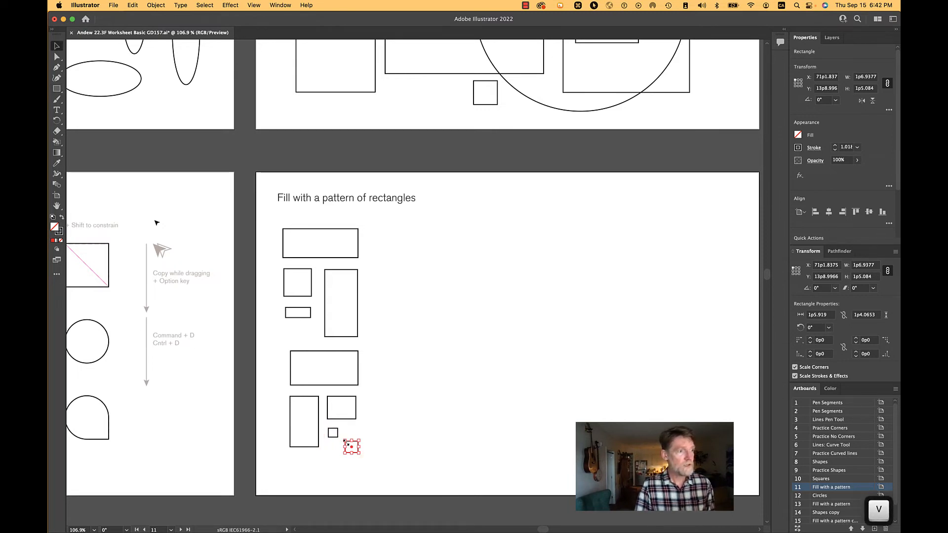
drag(273, 218, 382, 494)
click(353, 321)
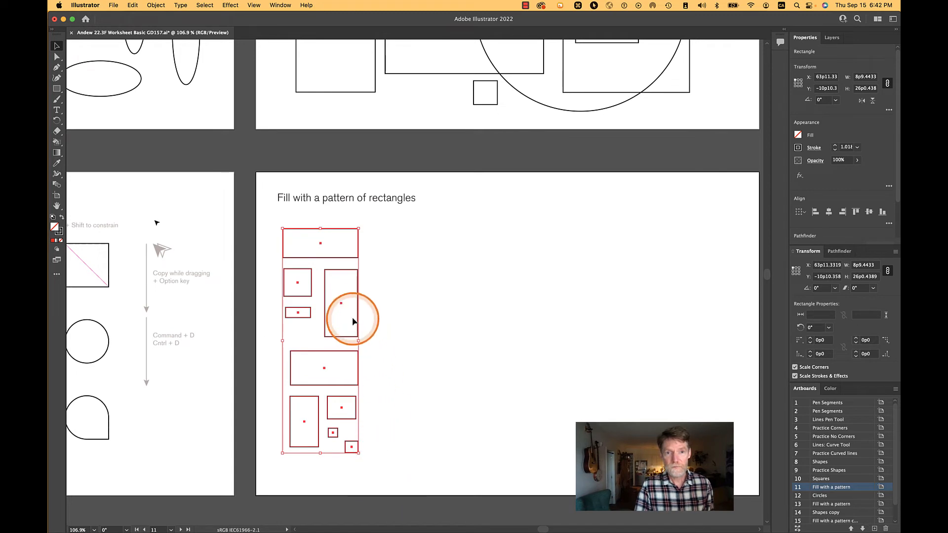
drag(341, 308, 428, 305)
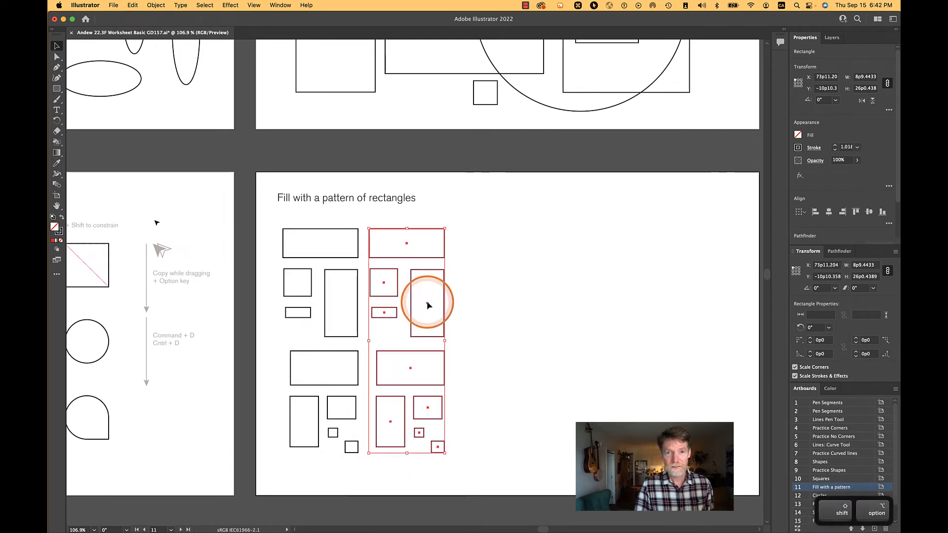
Step: Repeat the copy transformation three more times to fill the artboard with five evenly spaced columns, and deselect everything
key(super)
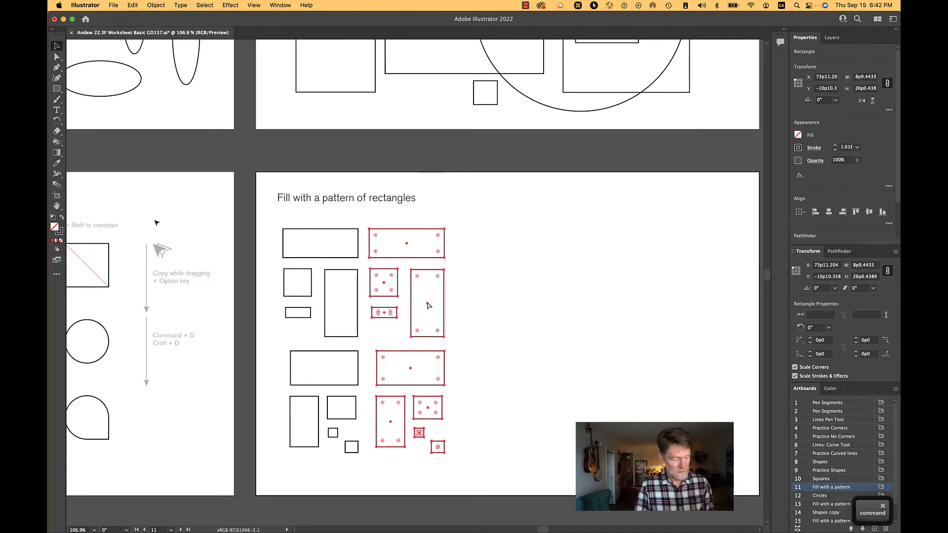
key(super+d)
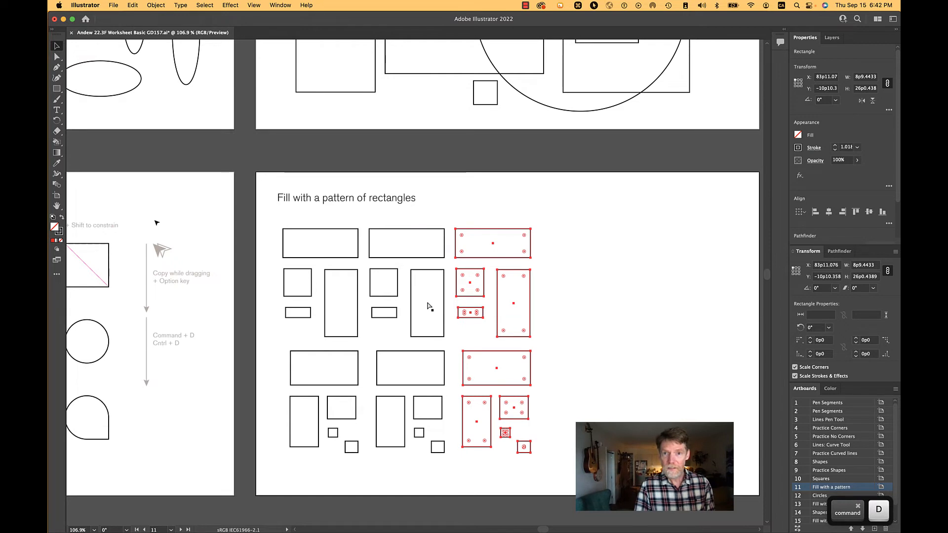
key(super+d)
key(super+d)
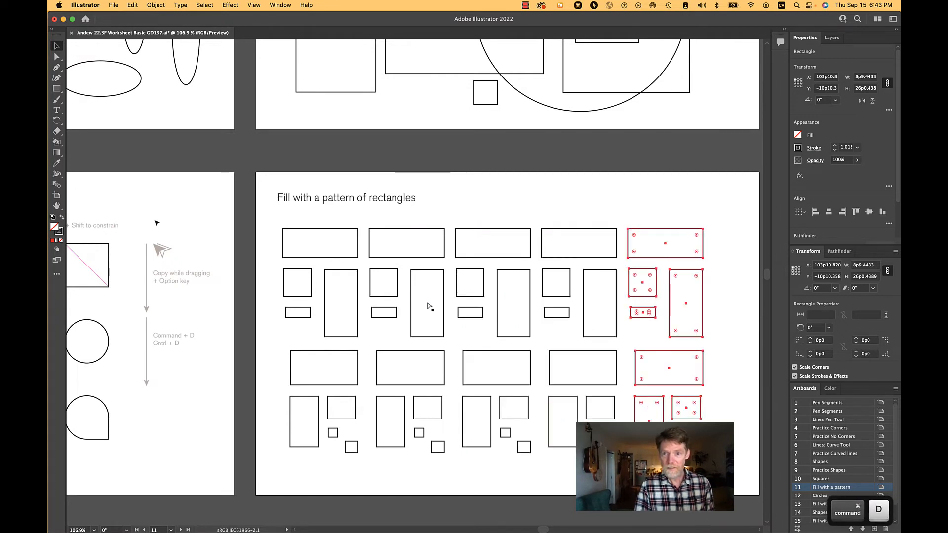
click(573, 195)
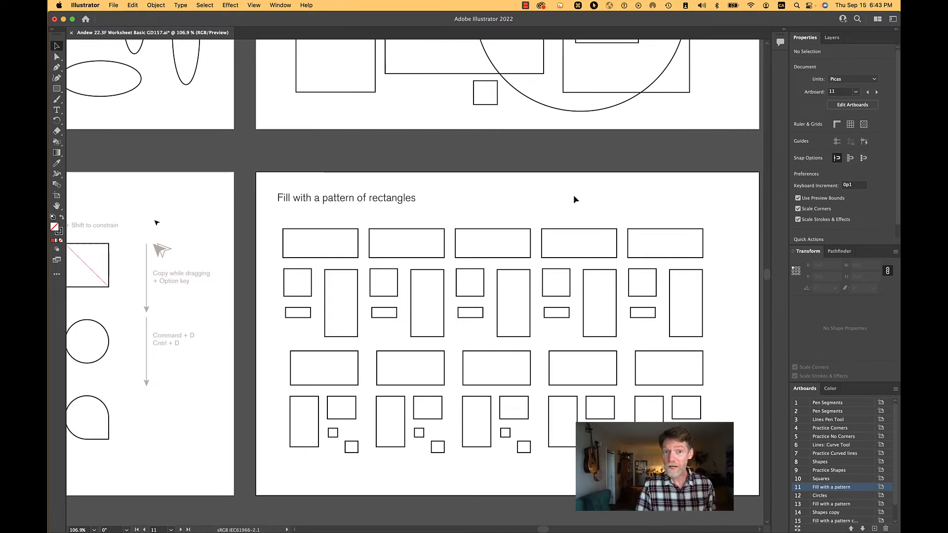
scroll(574, 196, down, 5)
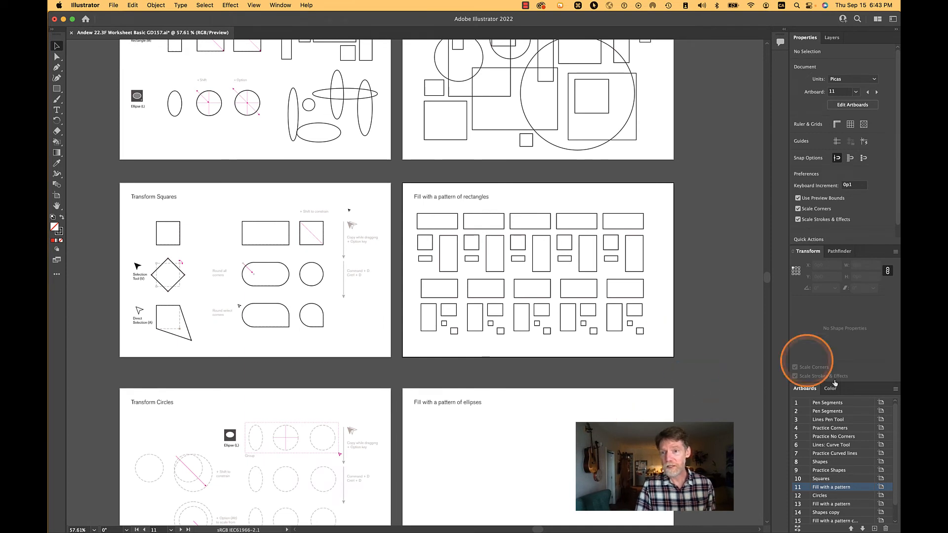
Step: Bring artboard 11, the pattern of rectangles, into full view with nothing selected
double_click(800, 488)
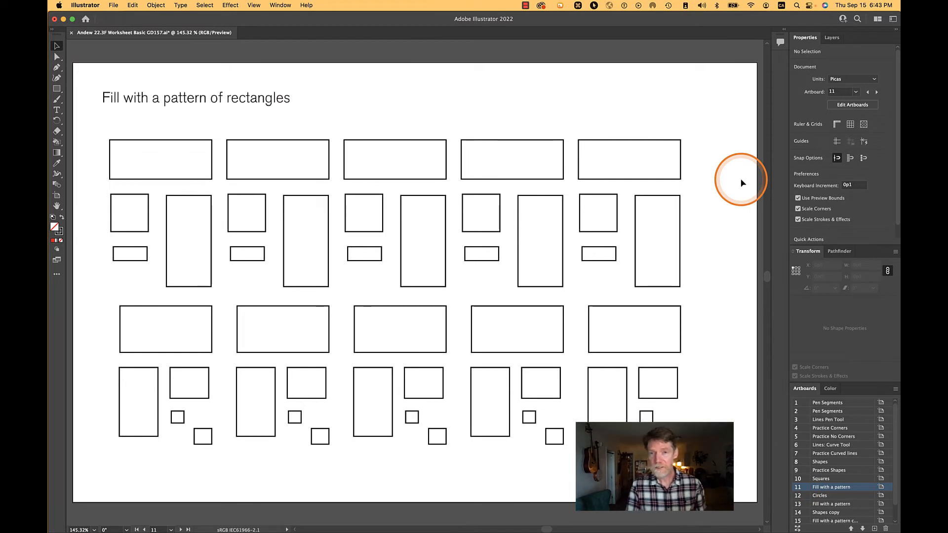
click(660, 141)
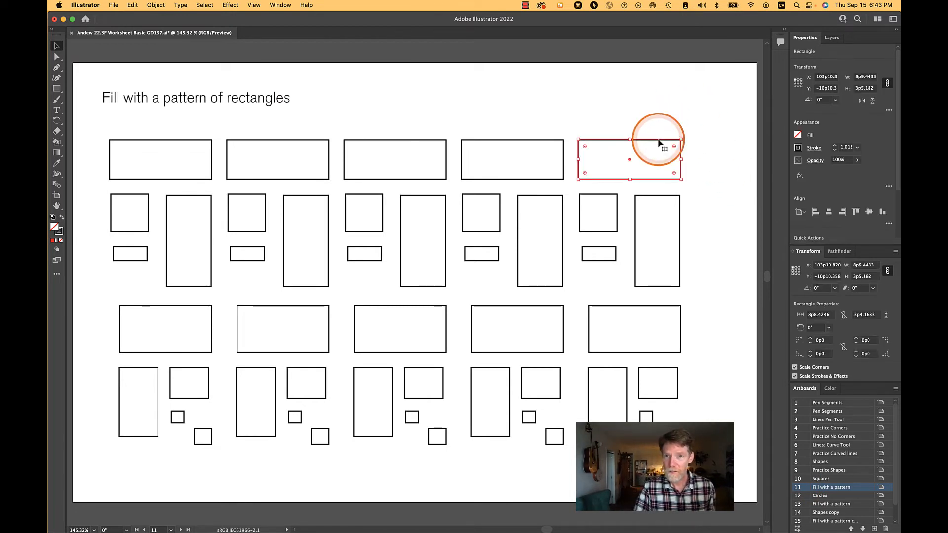
shift+click(564, 229)
click(743, 74)
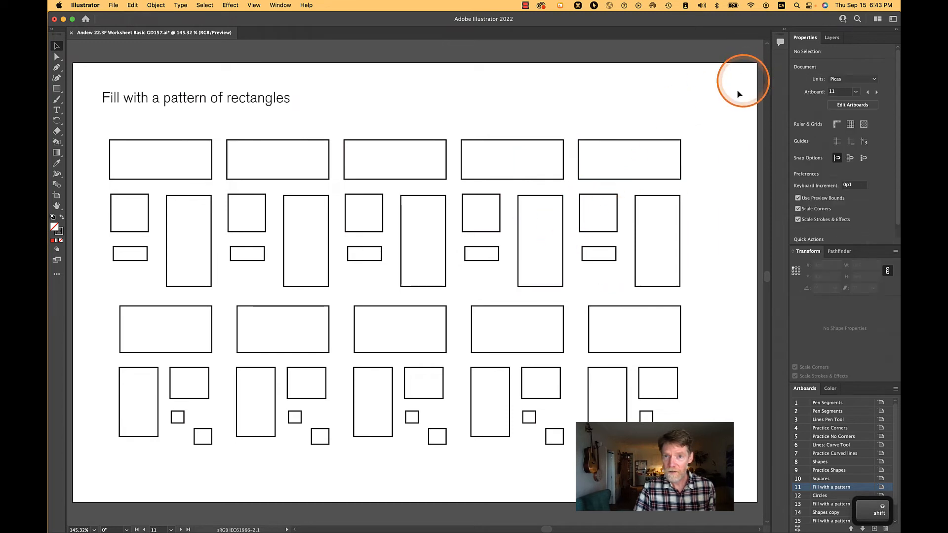
Step: Select all ten tall rectangles in the upper and lower rows and set their top-left corner radius to 1p12
click(681, 244)
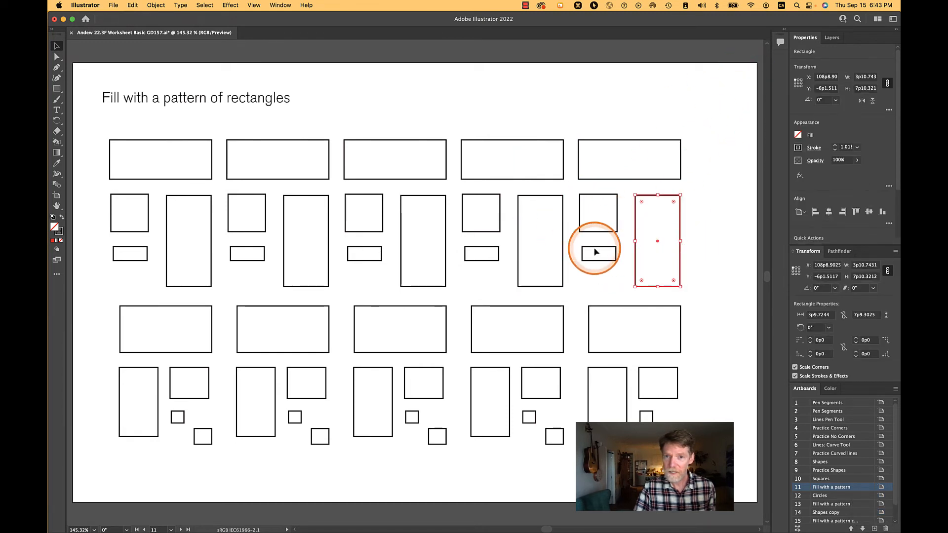
shift+click(564, 241)
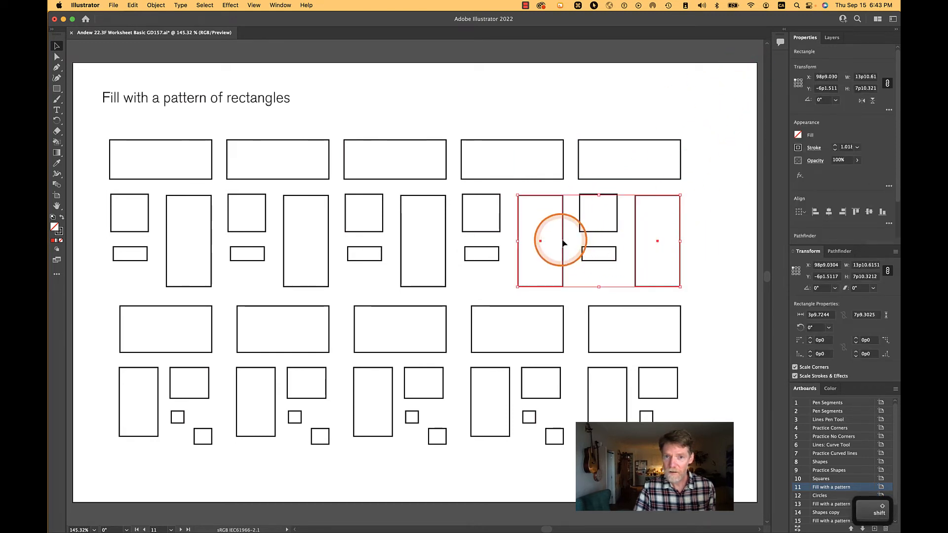
shift+click(447, 259)
shift+click(328, 259)
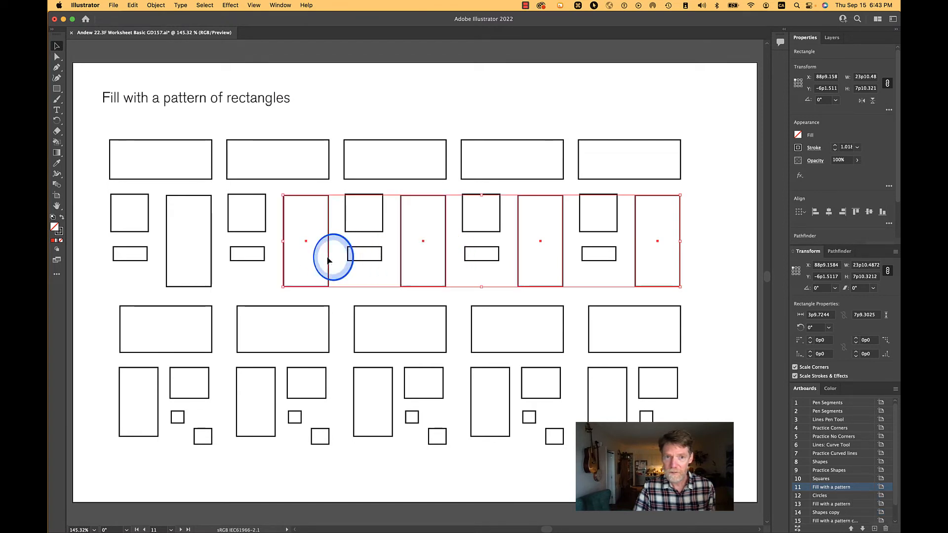
shift+click(211, 268)
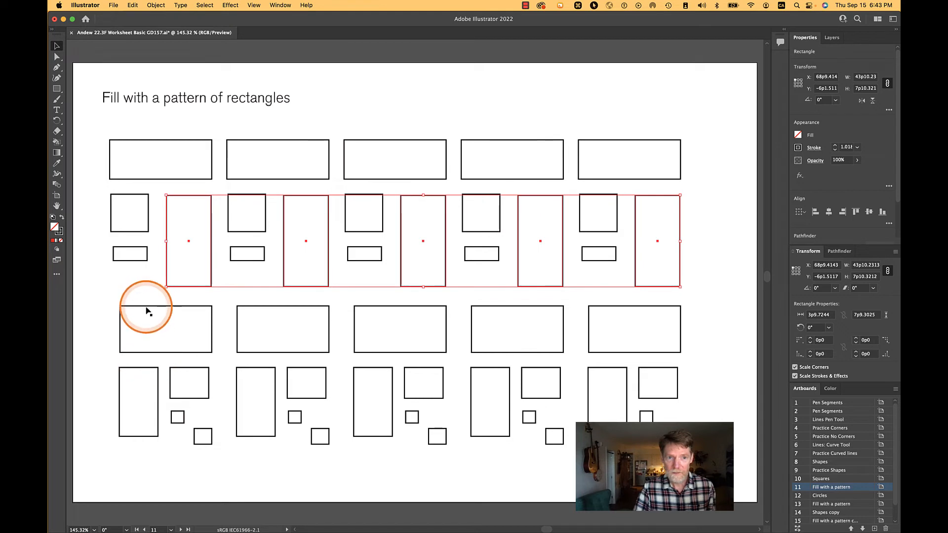
shift+click(148, 368)
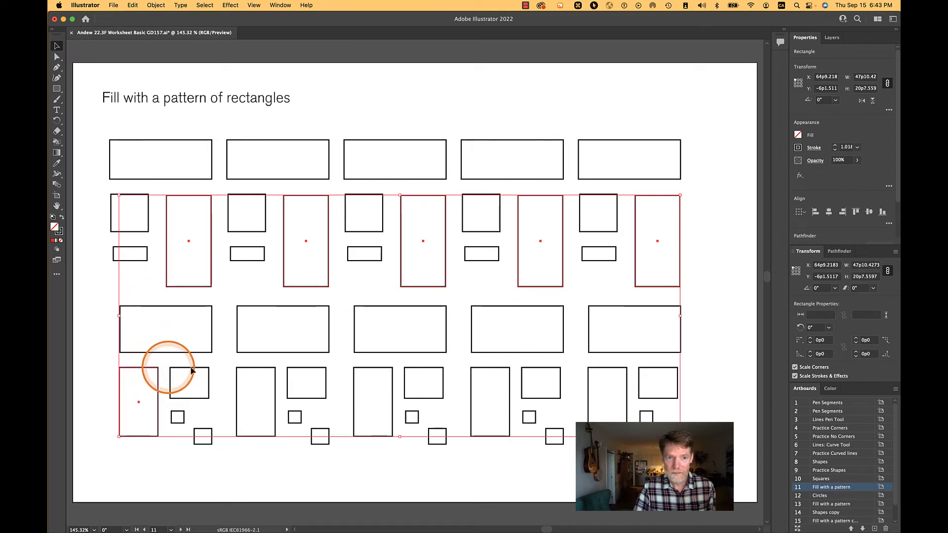
shift+click(261, 375)
shift+click(373, 371)
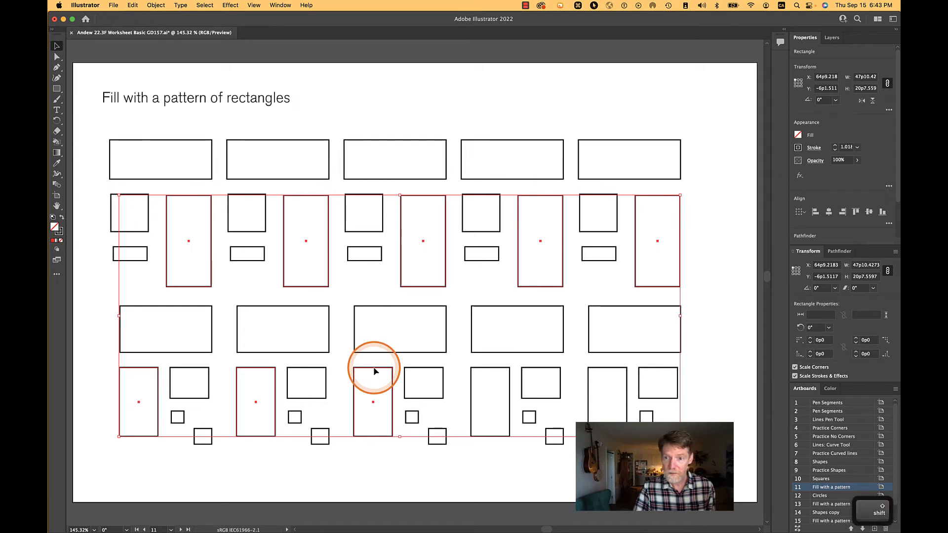
shift+click(492, 374)
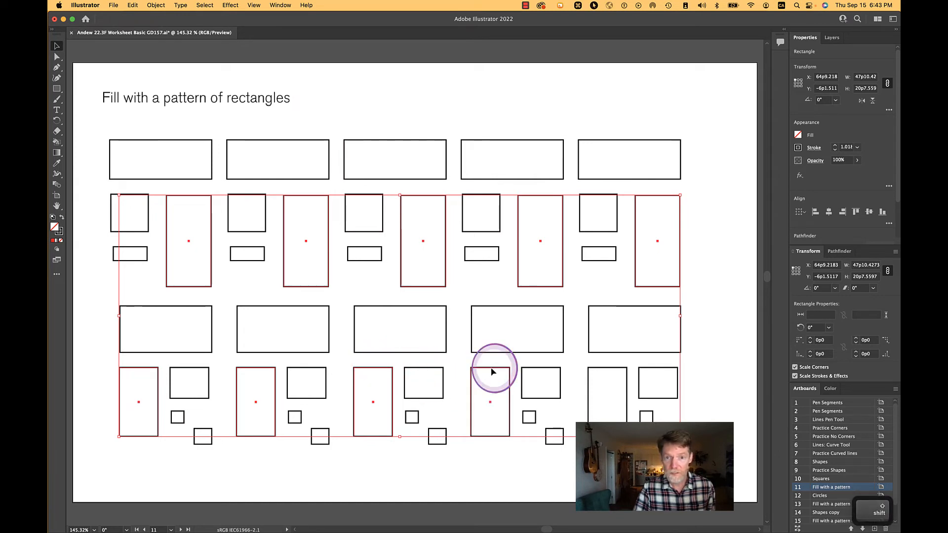
shift+click(615, 373)
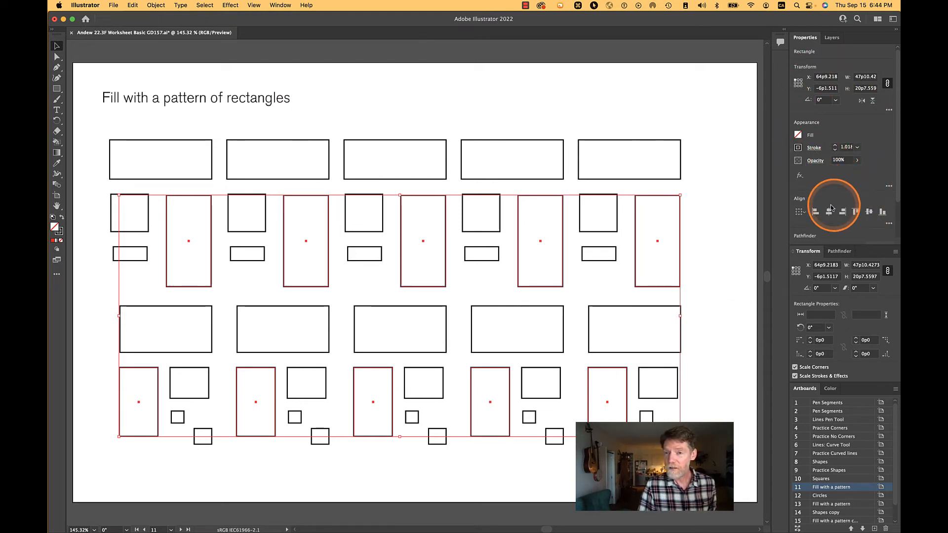
click(889, 110)
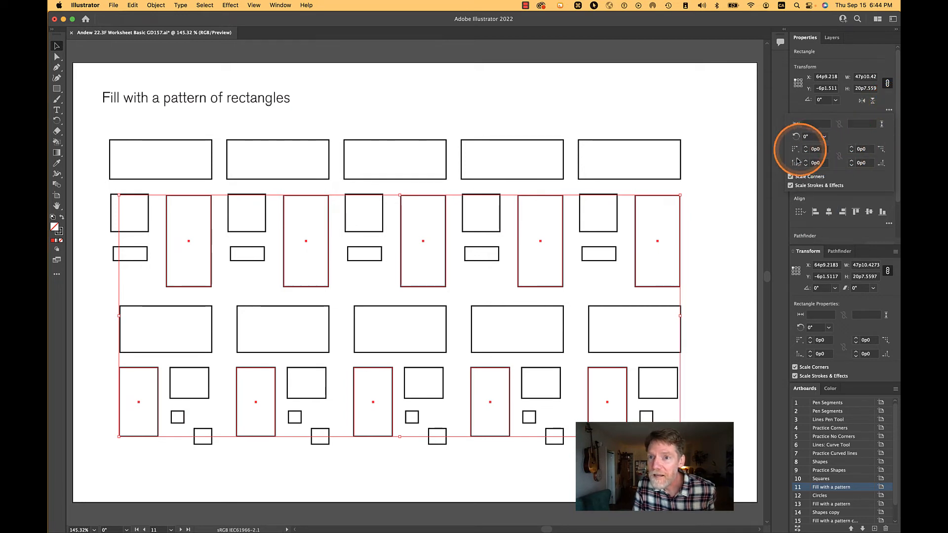
click(818, 150)
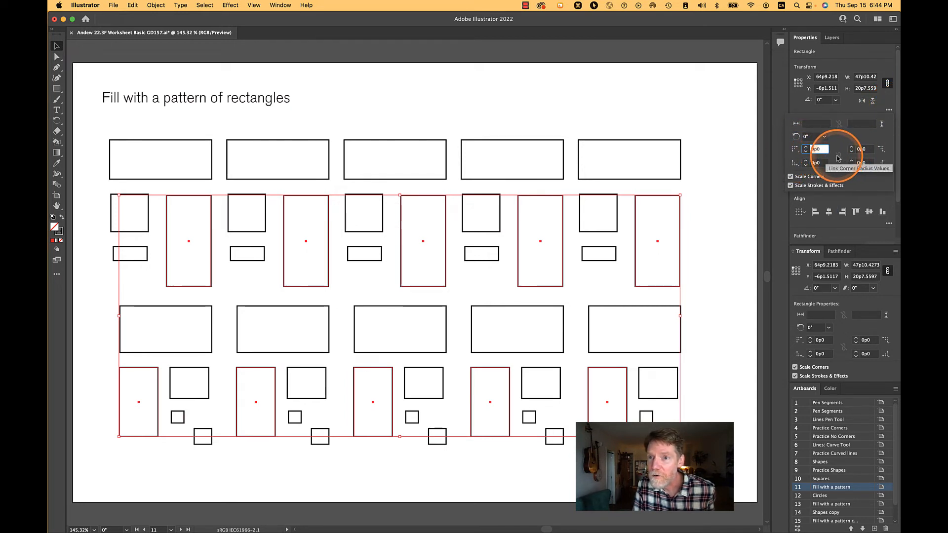
key(shift+Up)
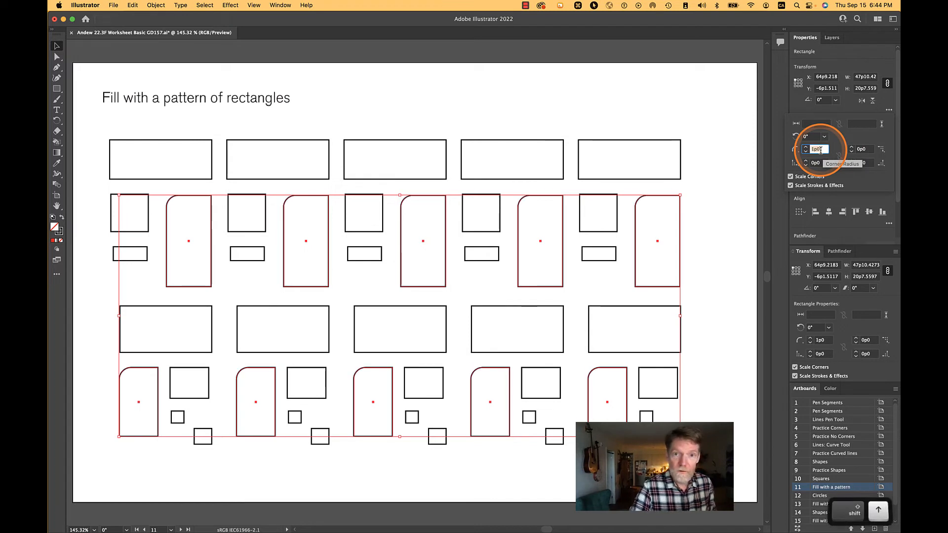
key(shift+Up)
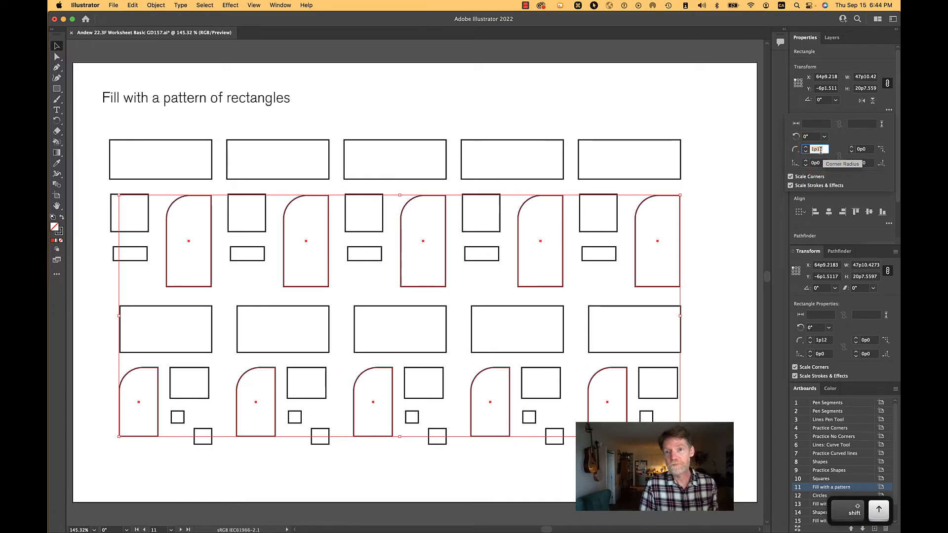
Step: Select the five squares below the top row, round their bottom-right corners to the maximum 3p2.31, and save the document
click(586, 142)
click(585, 208)
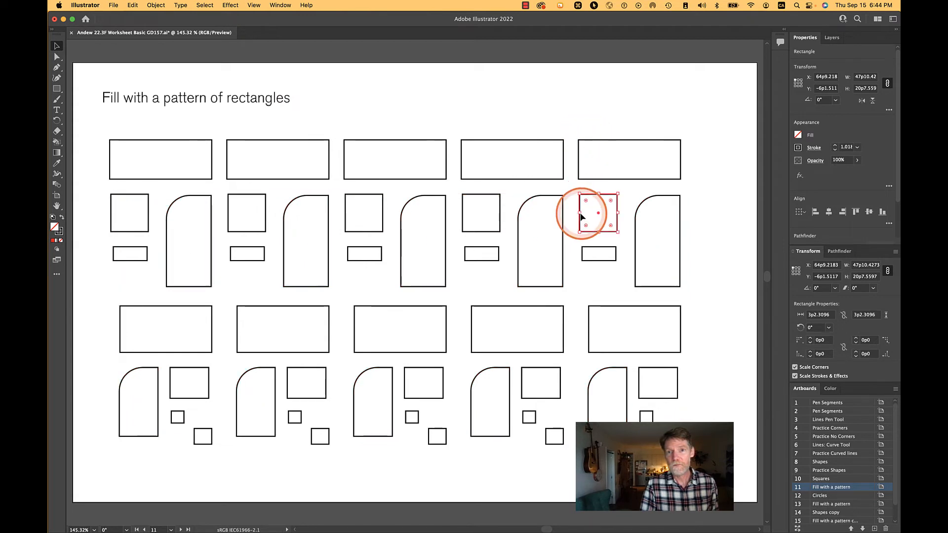
shift+click(502, 217)
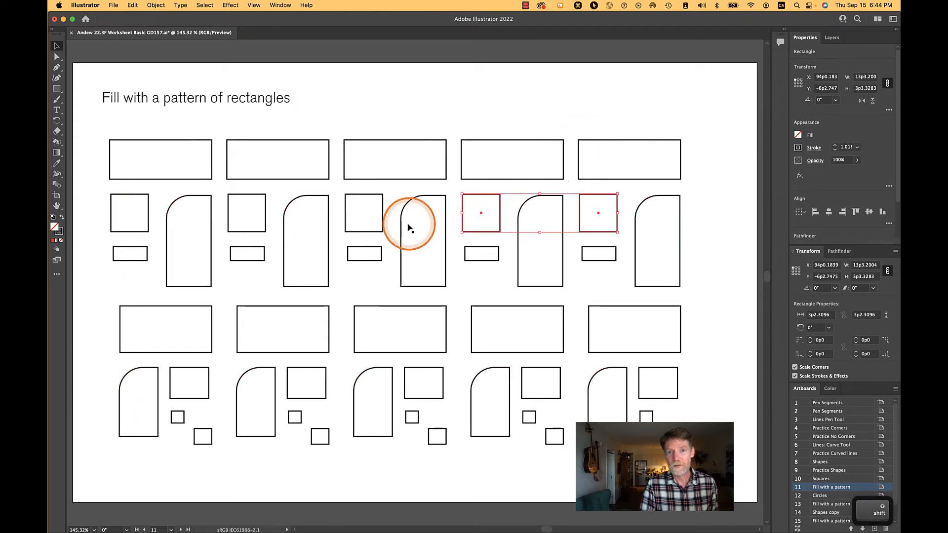
shift+click(267, 223)
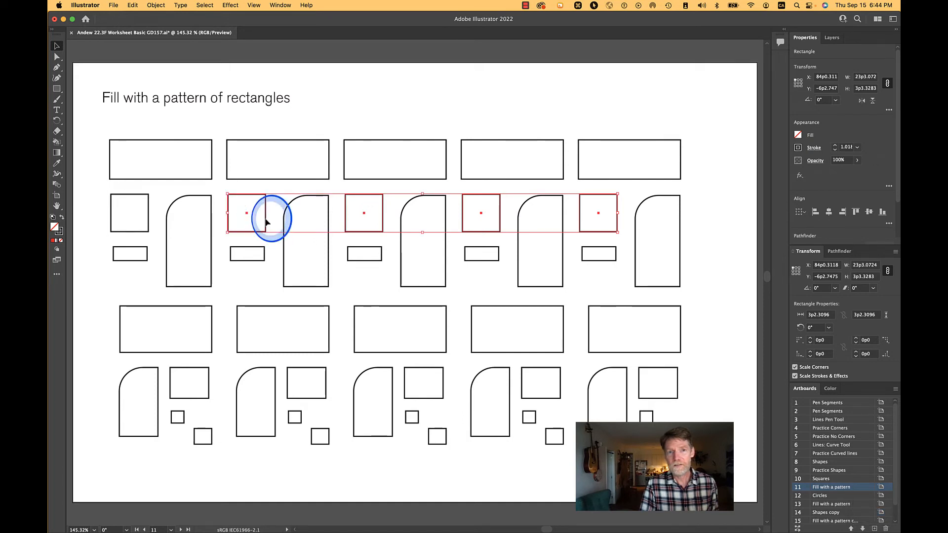
shift+click(151, 223)
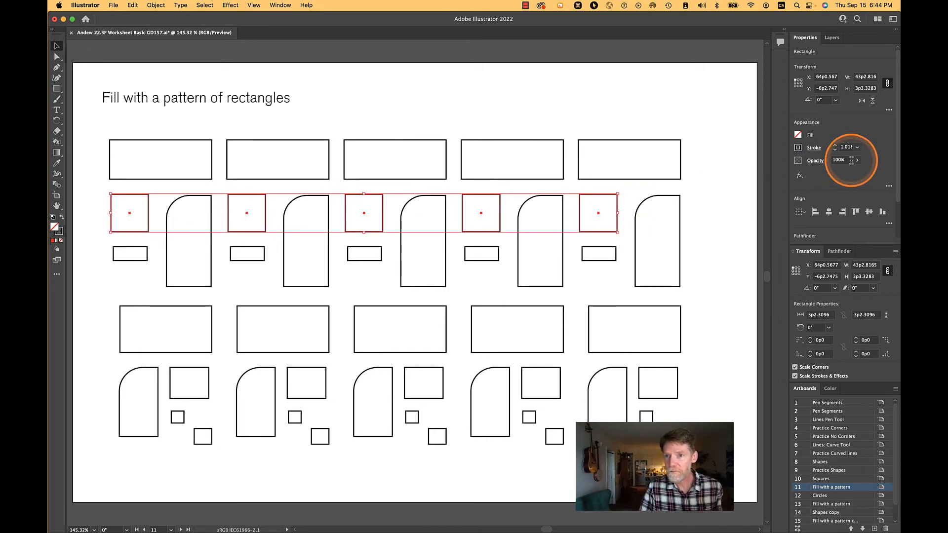
click(889, 111)
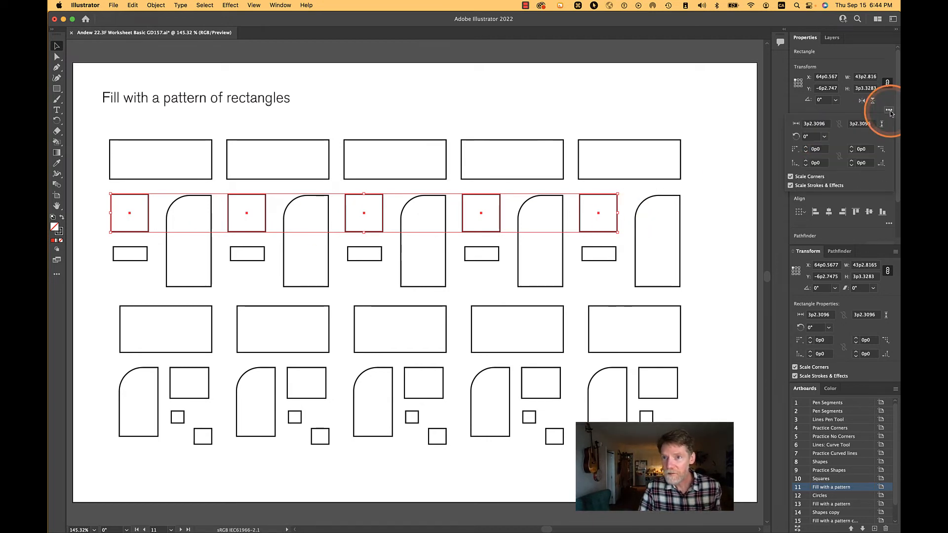
click(867, 164)
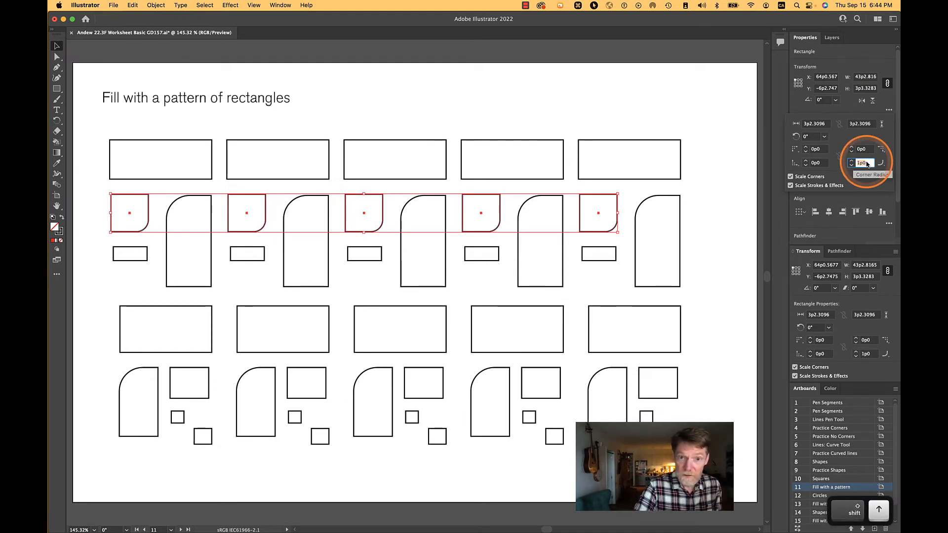
key(shift+Up)
key(shift+Up)
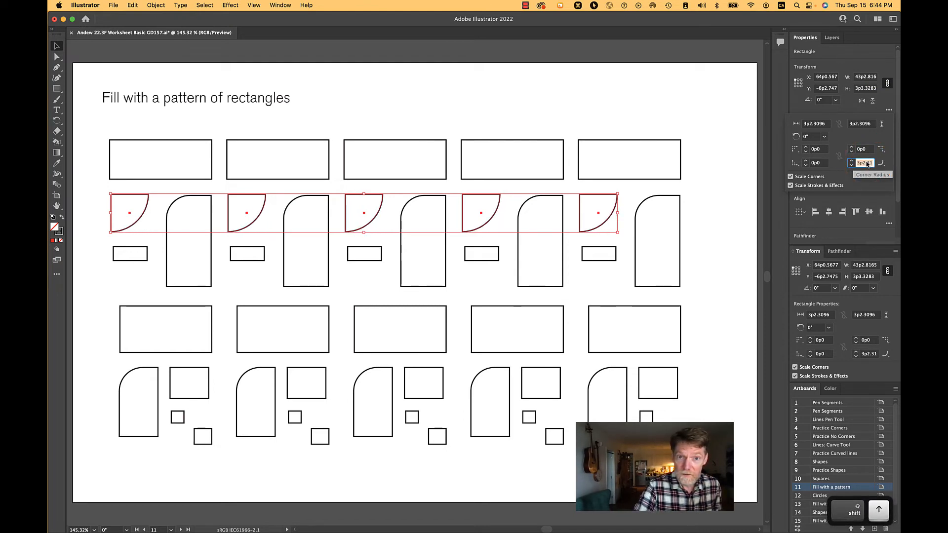
click(708, 220)
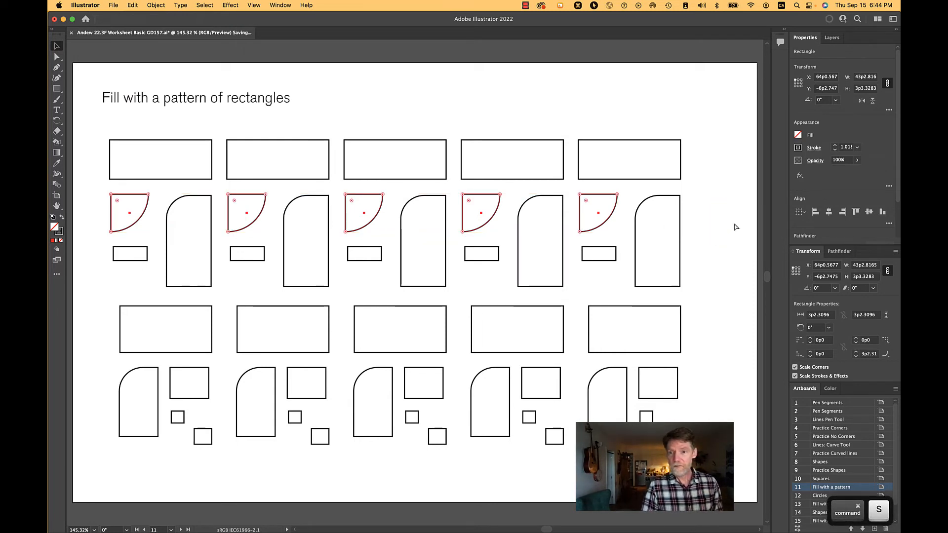
key(super+s)
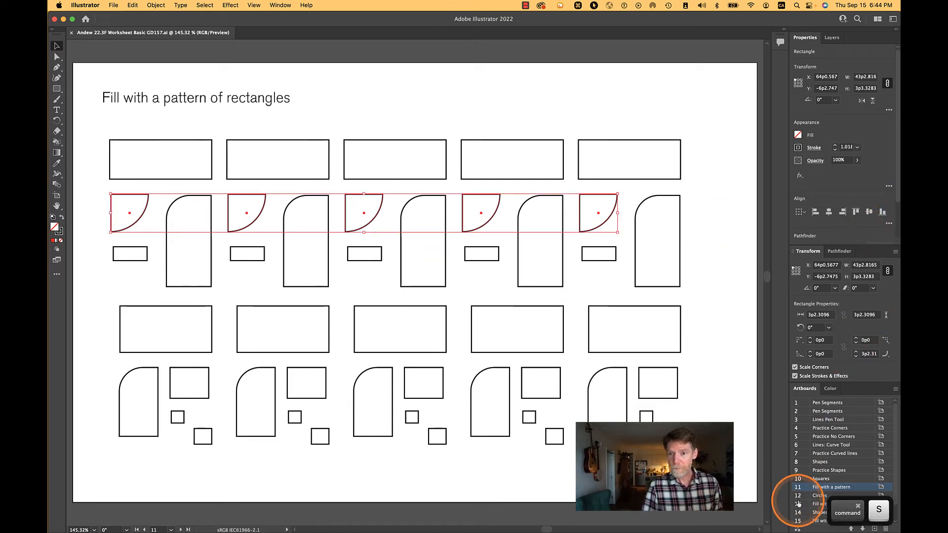
Step: On the Transform Circles artboard, draw a circle about 5p11 across and align it with the leftmost dashed circle
click(804, 495)
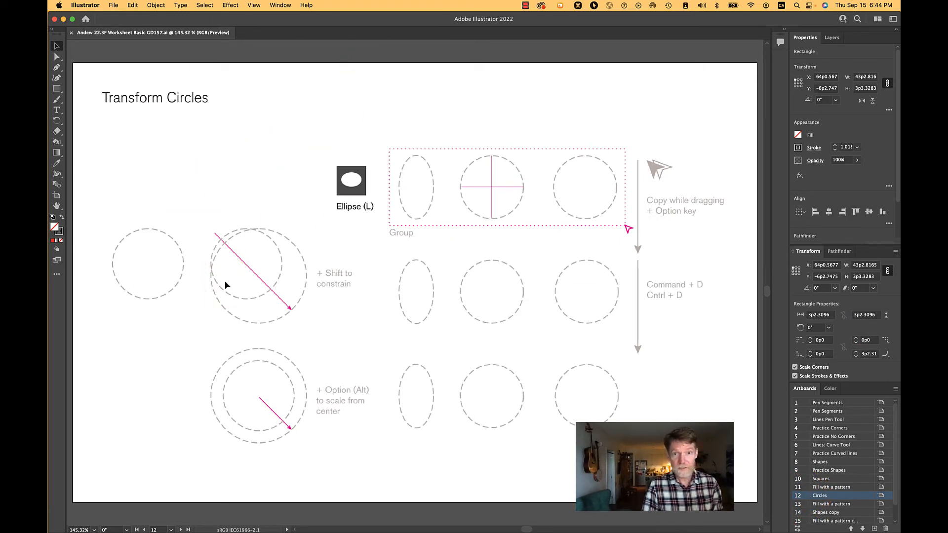
key(l)
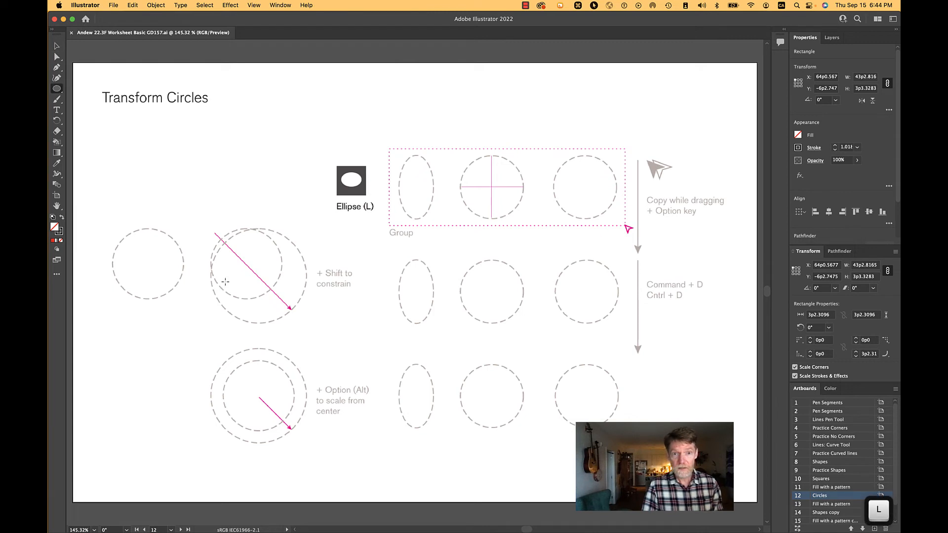
drag(120, 227, 171, 298)
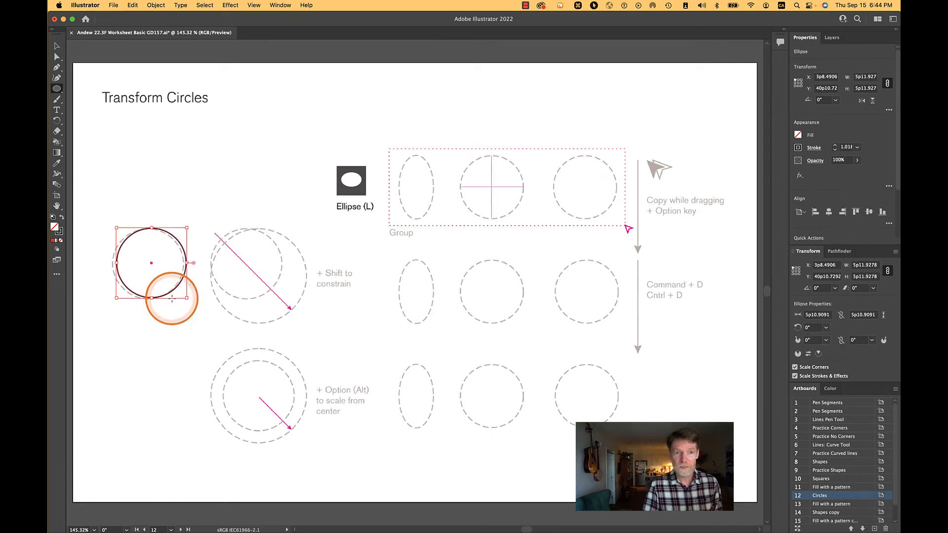
key(v)
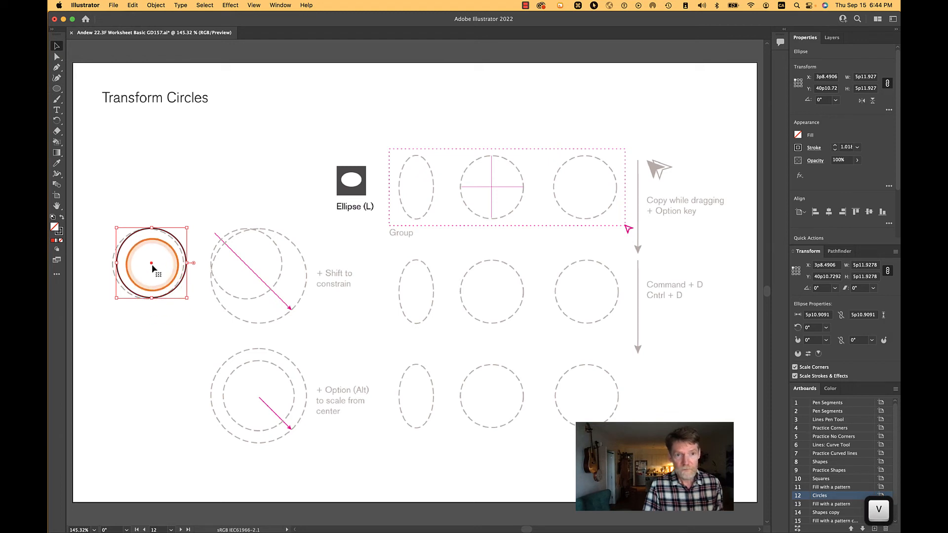
drag(152, 268, 248, 273)
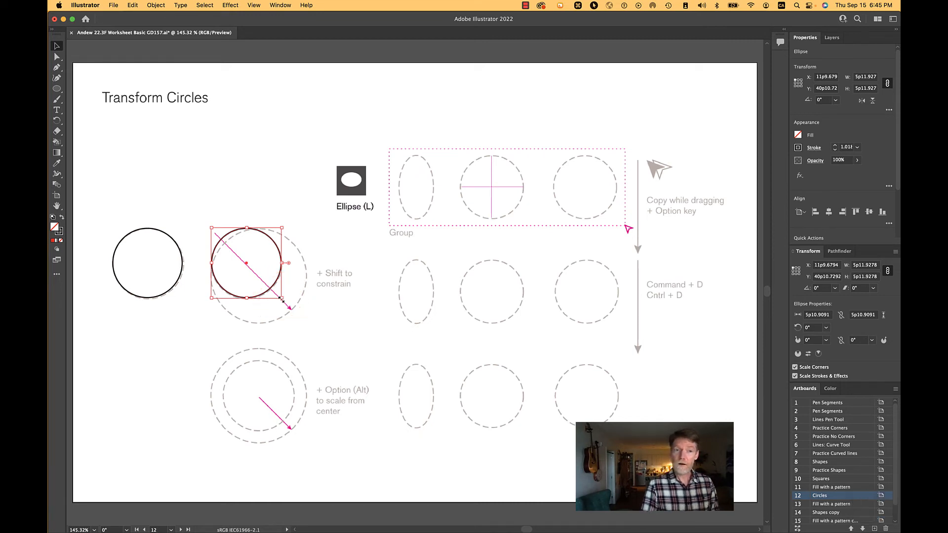
key(ctrl+z)
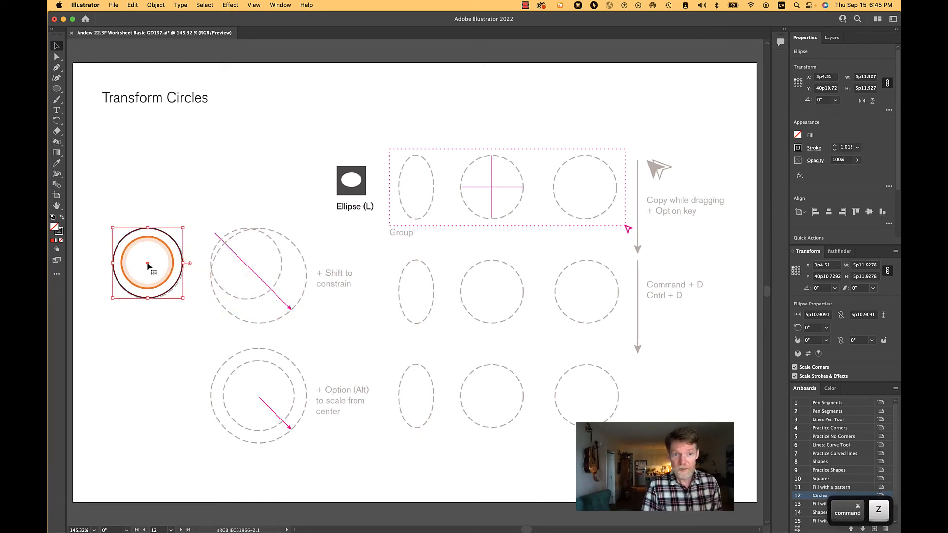
Step: Try to place a horizontally aligned copy of the circle over the neighbouring small dashed circle, undoing each attempt
drag(151, 265, 247, 269)
key(super+z)
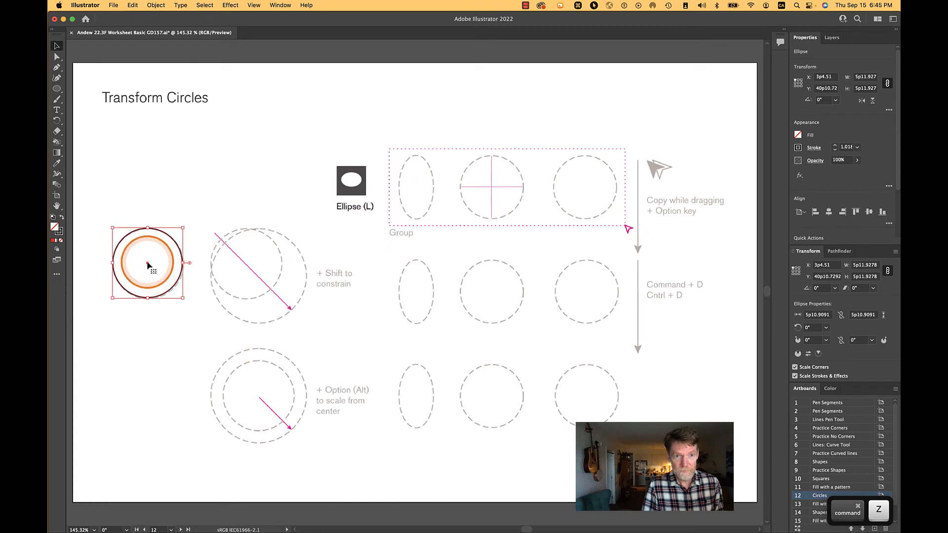
drag(147, 264, 246, 266)
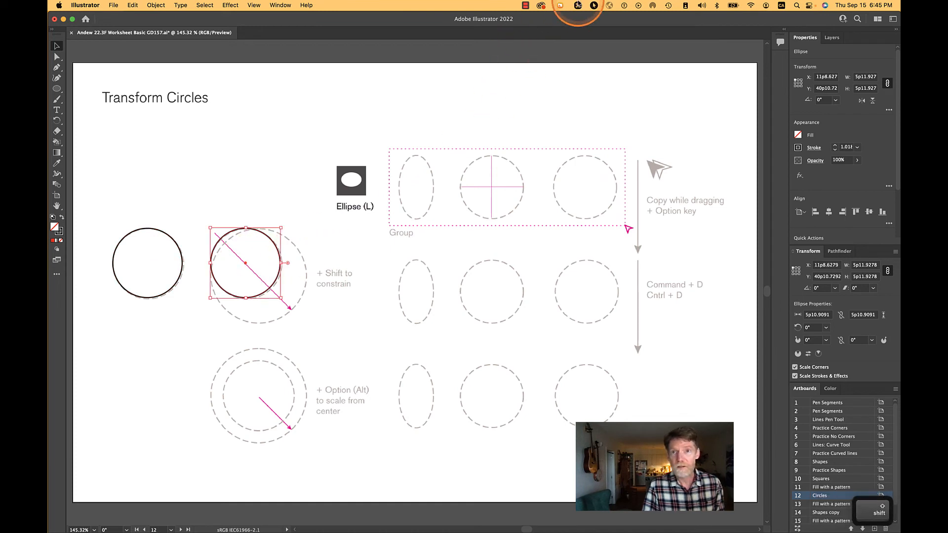
key(cmd+z)
Step: Disable Cursor Pro and place a horizontally aligned copy of the circle over the small dashed circle beside it
click(595, 6)
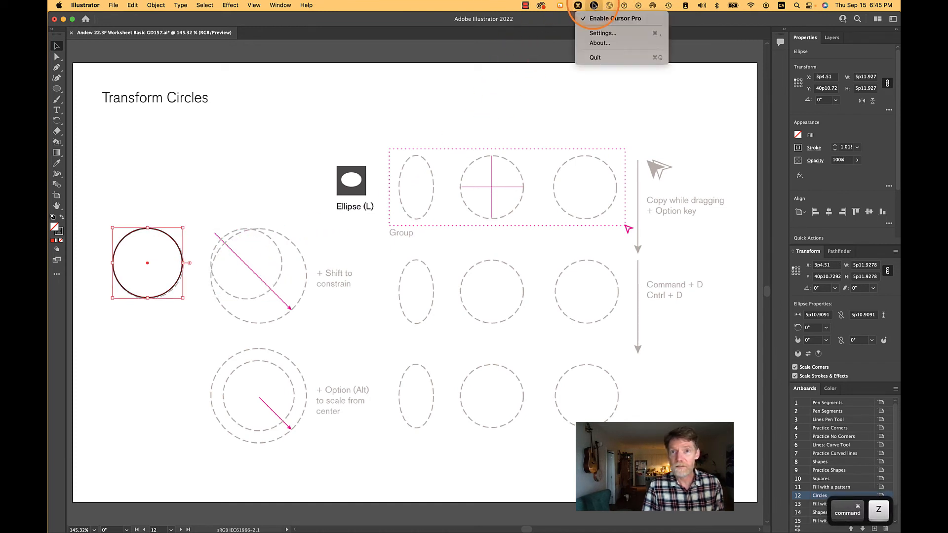
click(592, 19)
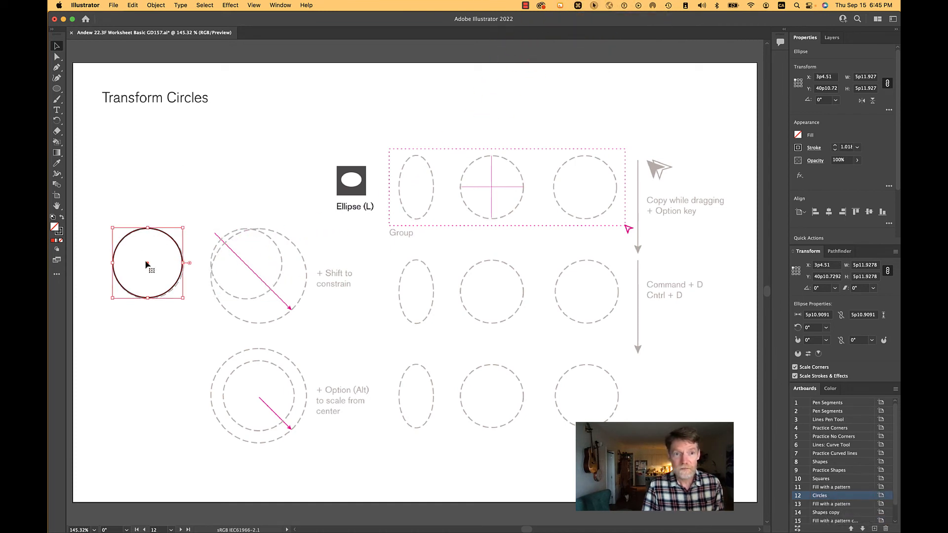
drag(148, 265, 247, 267)
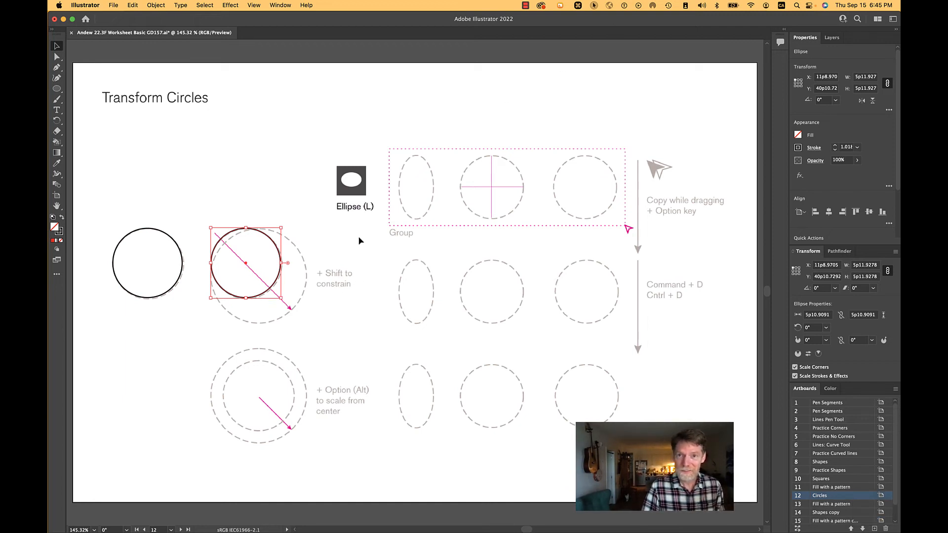
Step: Enable Cursor Pro and scale the copied circle proportionally to about 8p0.5 across to match the larger dashed circle
click(595, 5)
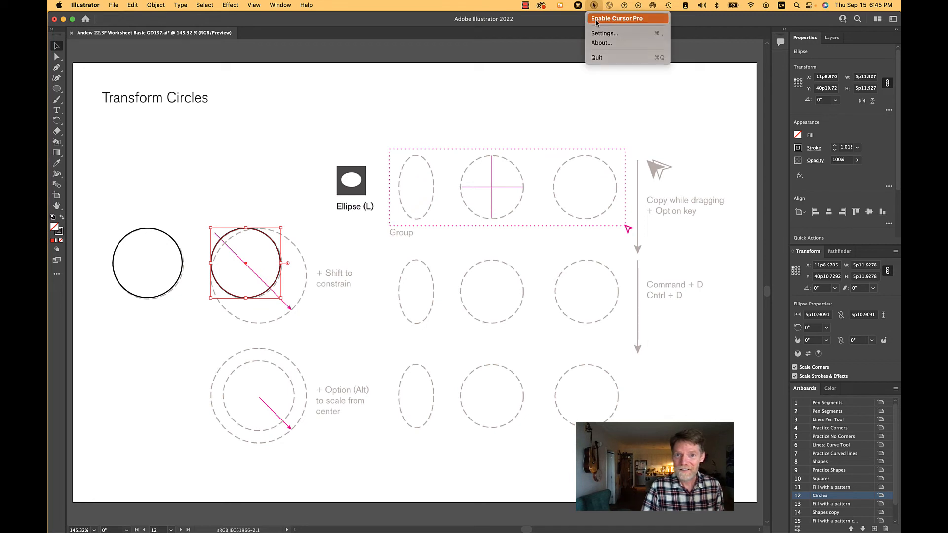
click(597, 20)
drag(281, 297, 306, 323)
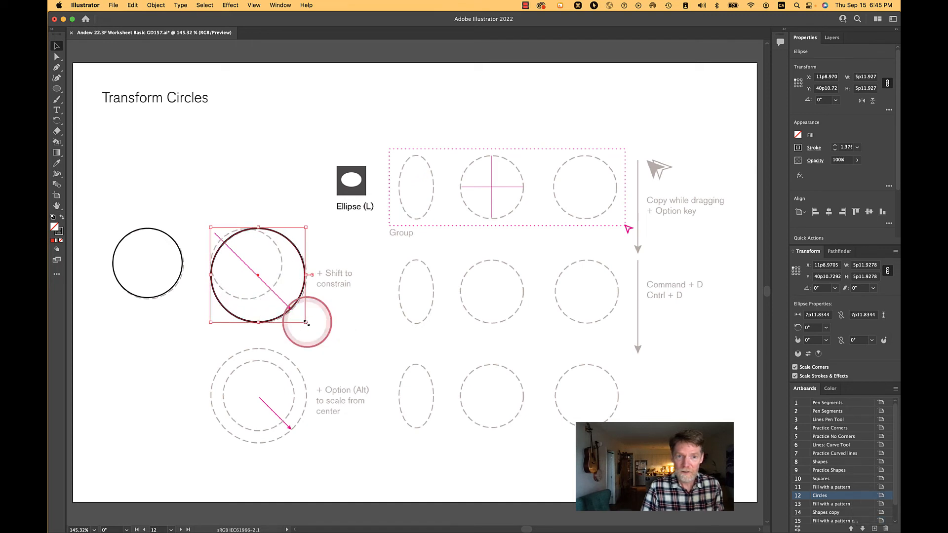
key(cmd+z)
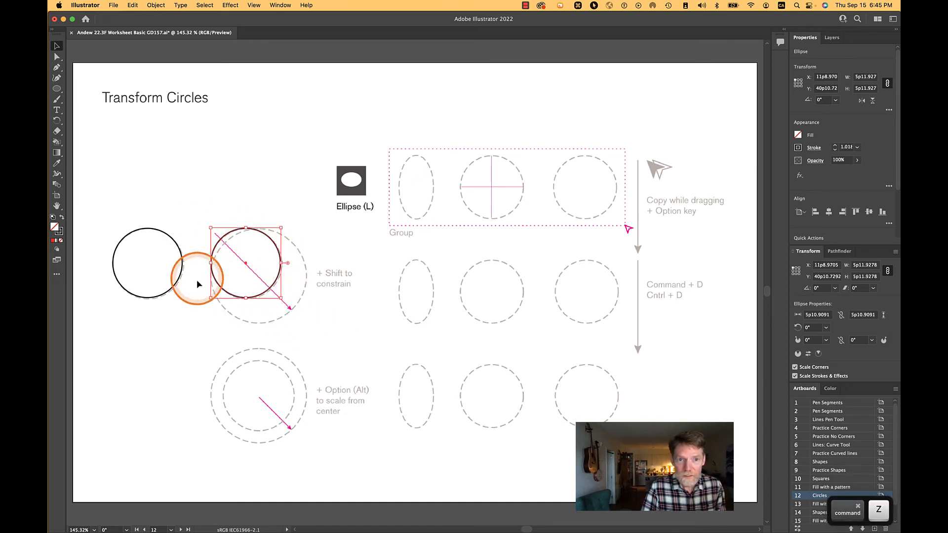
drag(281, 297, 311, 324)
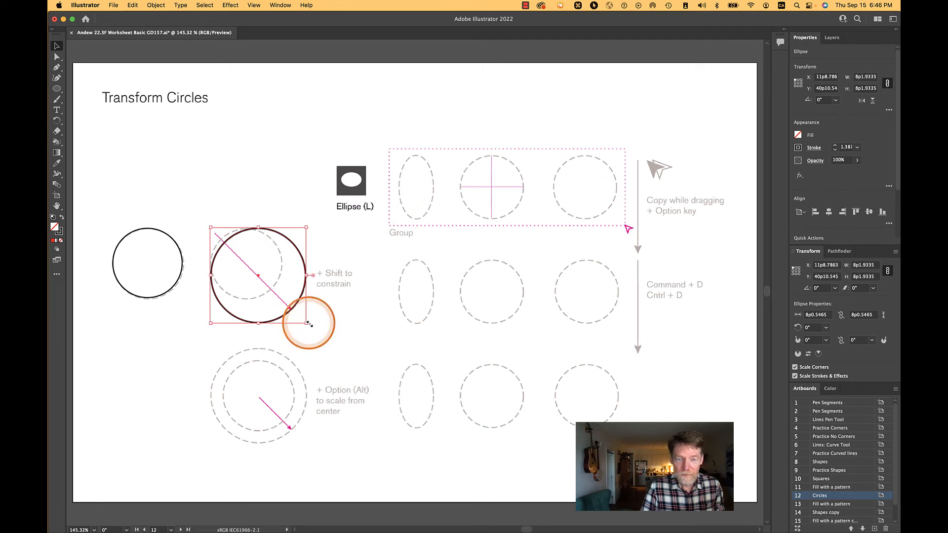
Step: Place a copy of the leftmost circle over the lower inner dashed circle and scale it proportionally from its centre to the outer one
click(166, 269)
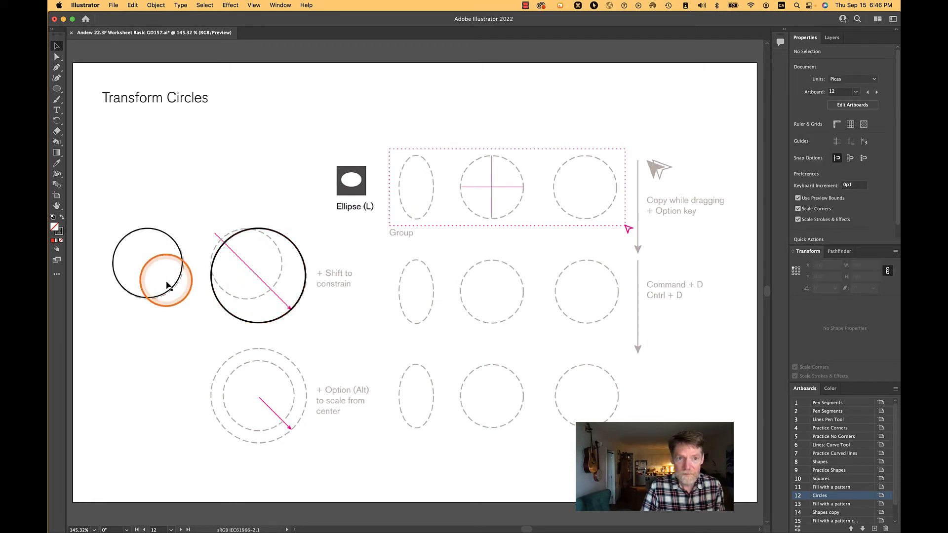
click(181, 275)
drag(150, 267, 260, 395)
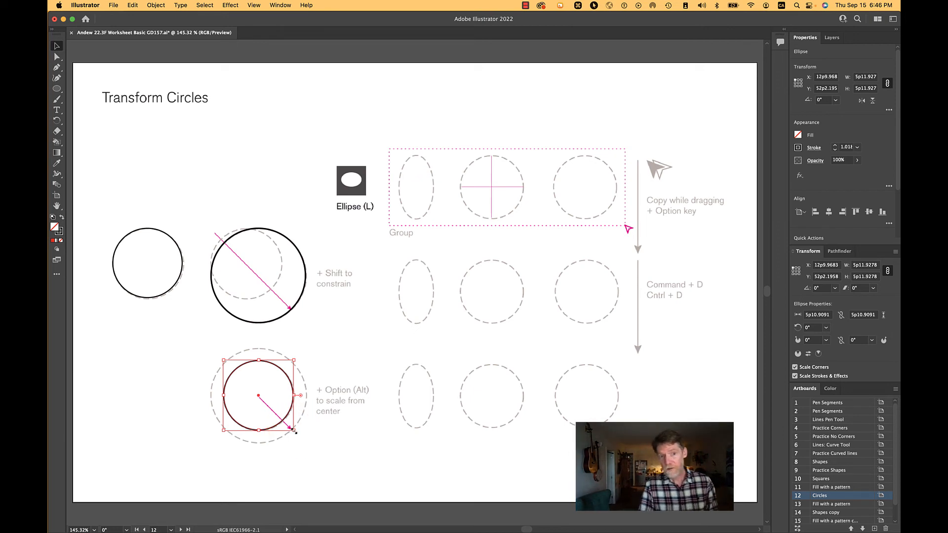
drag(294, 431, 304, 442)
key(shift)
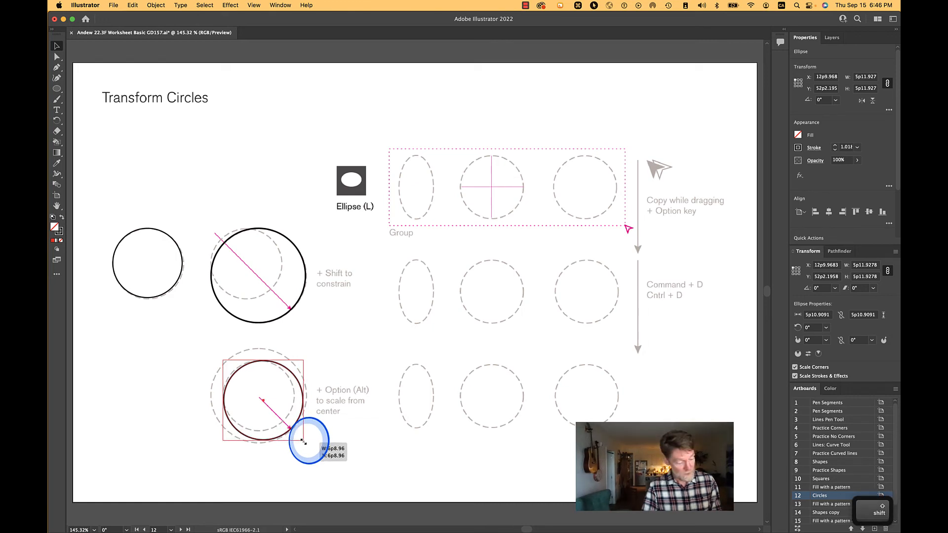
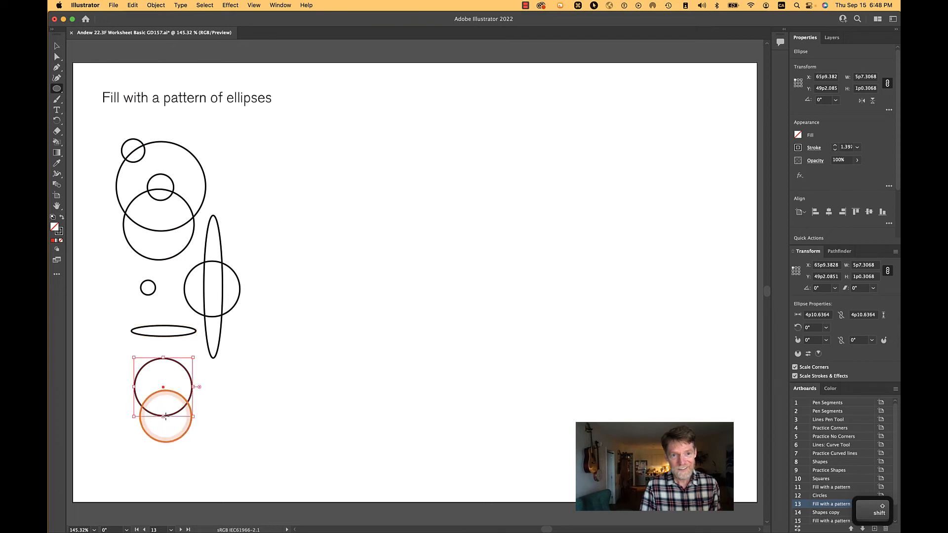
Step: Add an ellipse about 2p9 by 3p1 and a small one about 1p9 across below the existing shapes on the ellipse pattern artboard
drag(230, 446, 196, 408)
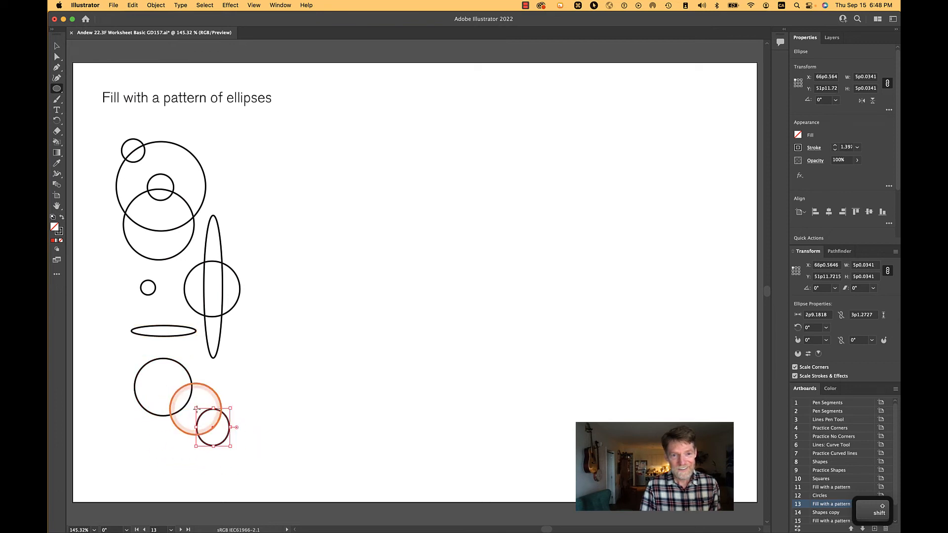
drag(127, 424, 149, 446)
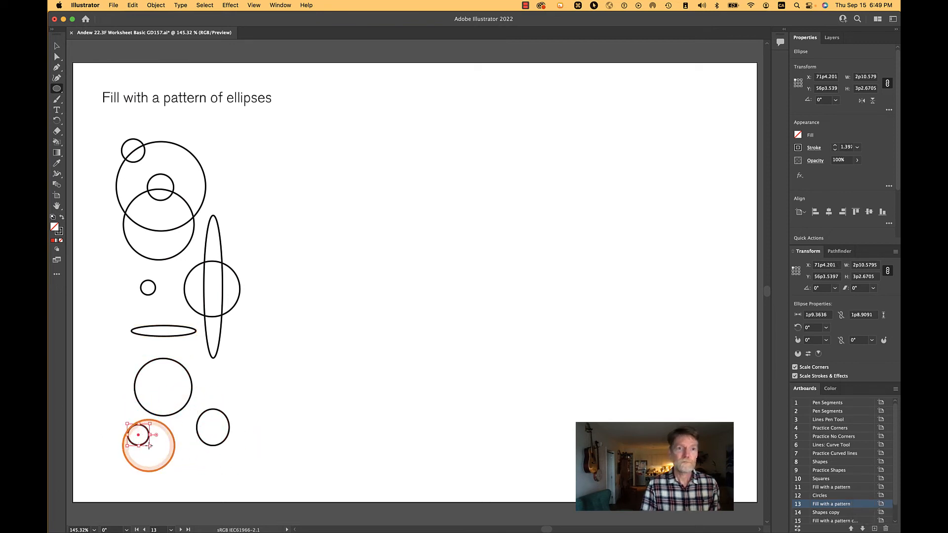
Step: Select all the drawn circles and ellipses on the pattern artboard and group them
key(v)
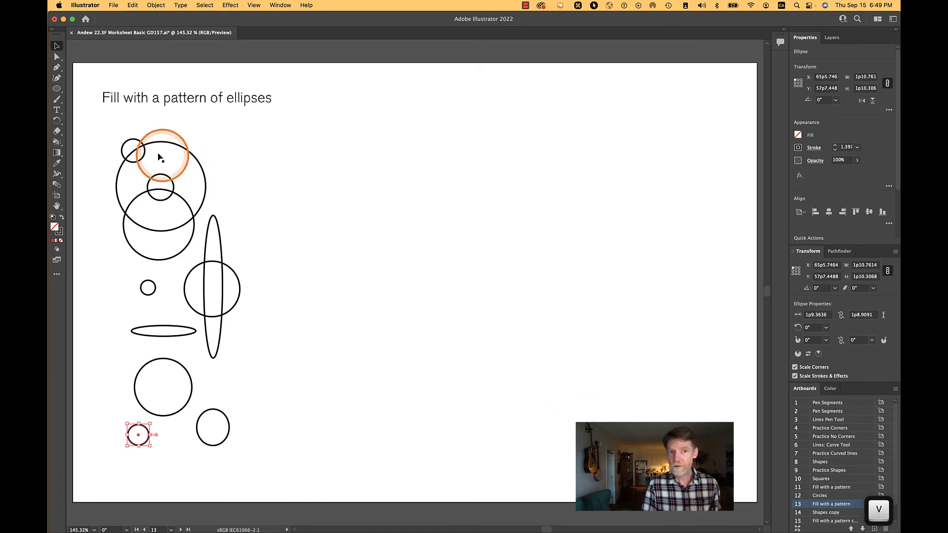
drag(116, 127, 240, 477)
click(155, 5)
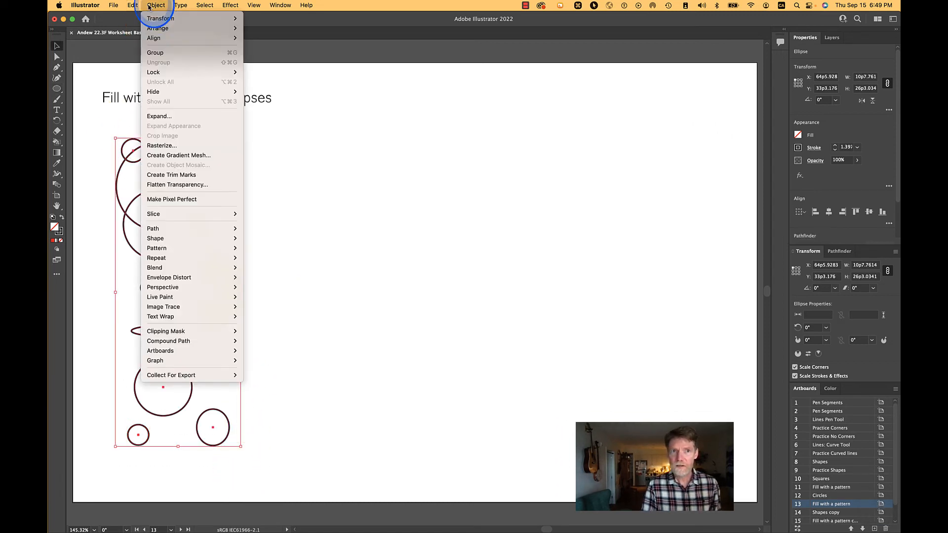
click(155, 51)
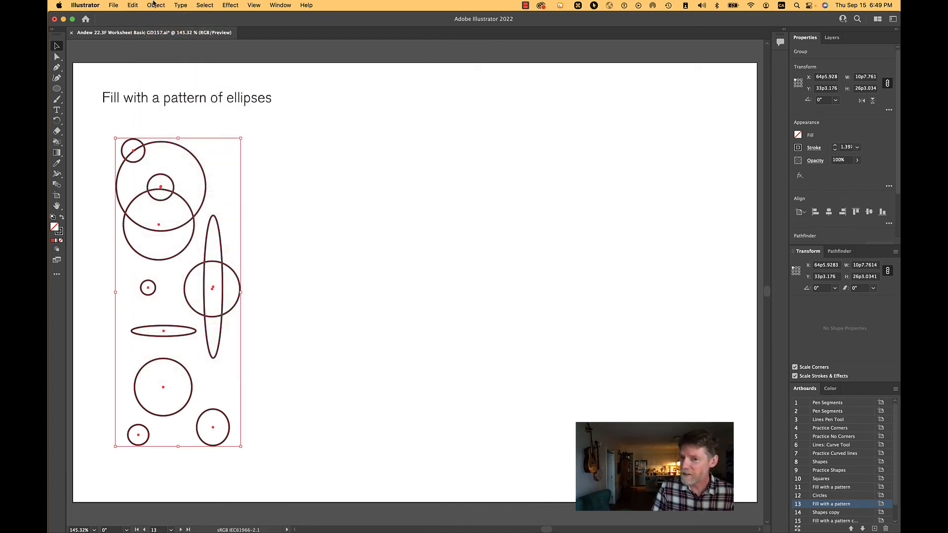
click(154, 5)
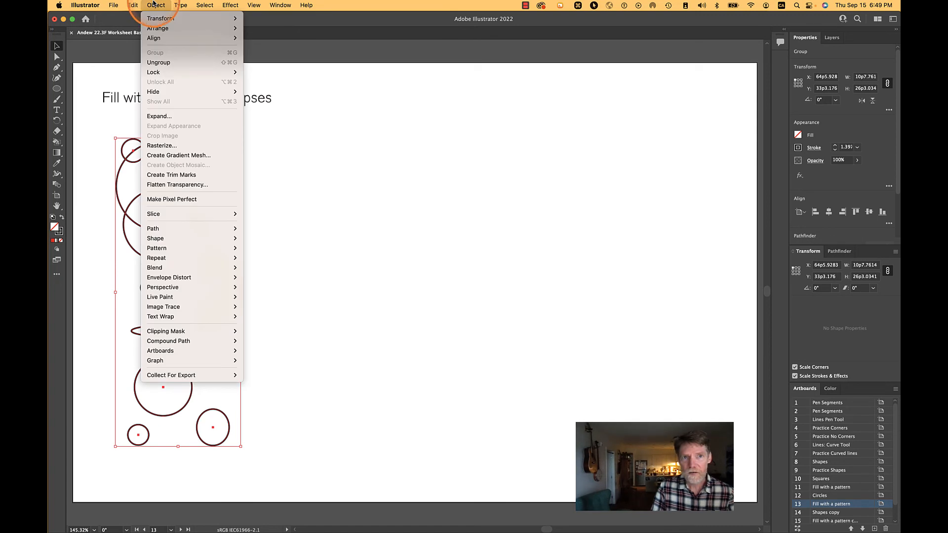
click(158, 20)
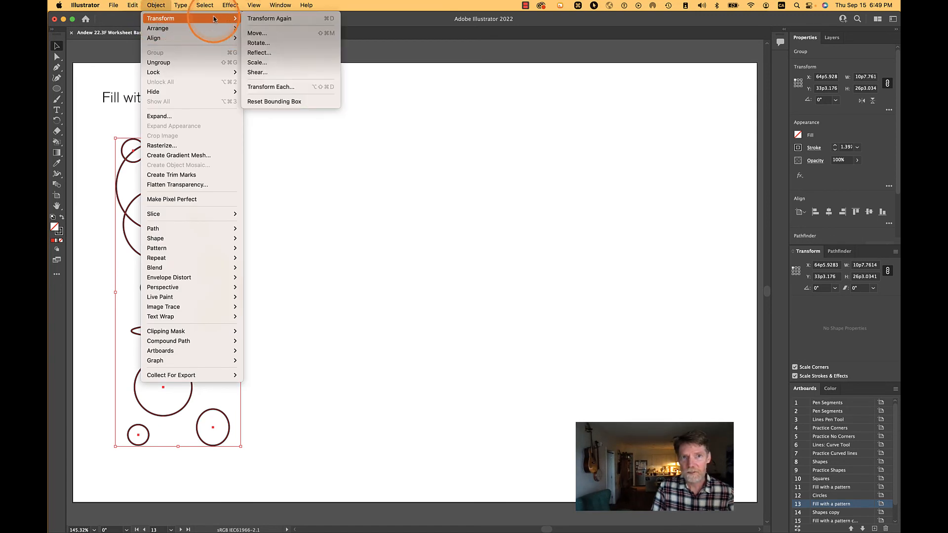
click(266, 19)
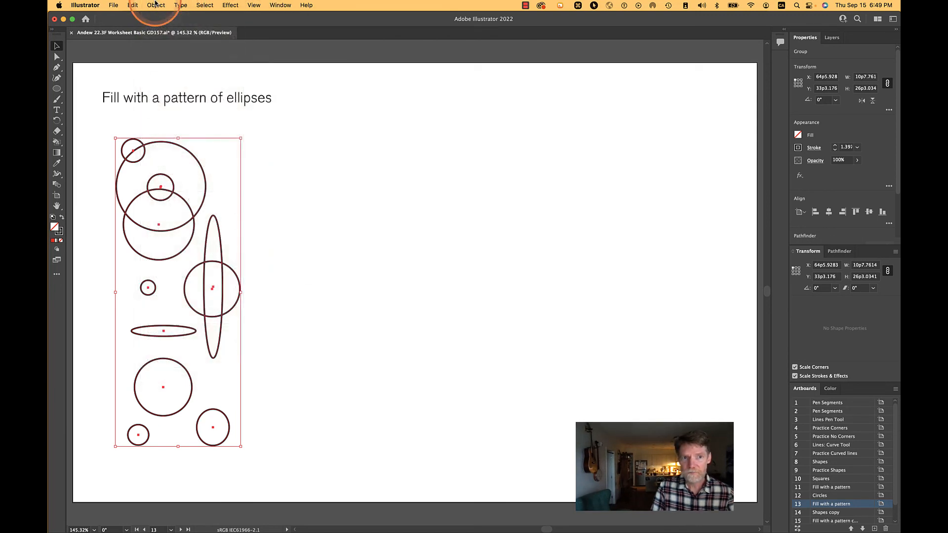
Step: Place a horizontally aligned copy of the group beside the original and repeat the transformation three times to make five columns
click(160, 191)
drag(161, 191, 292, 189)
key(super)
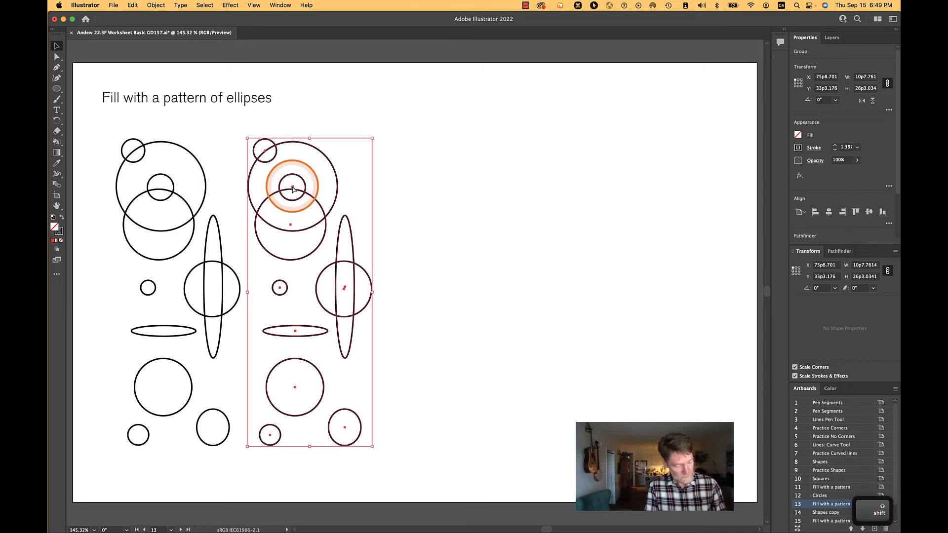
key(super+d)
key(super+d)
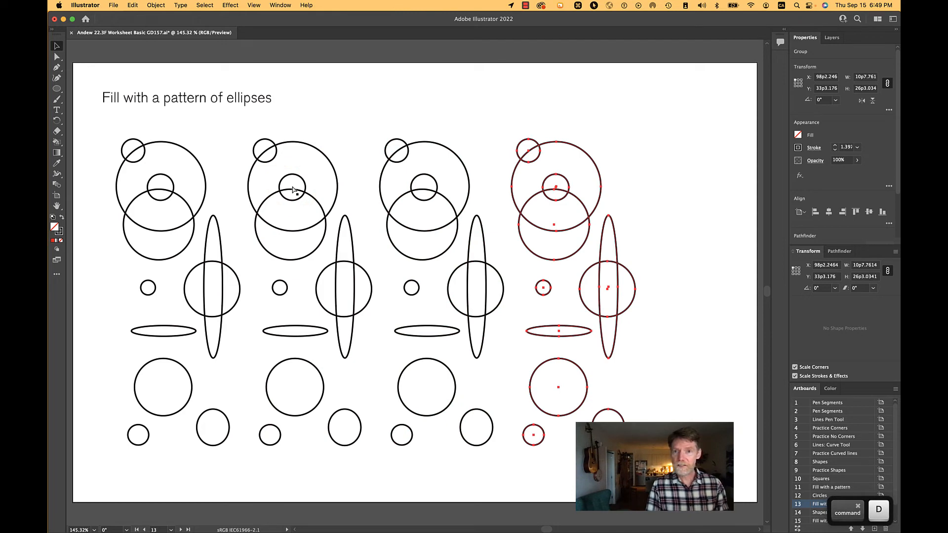
key(super+d)
click(486, 126)
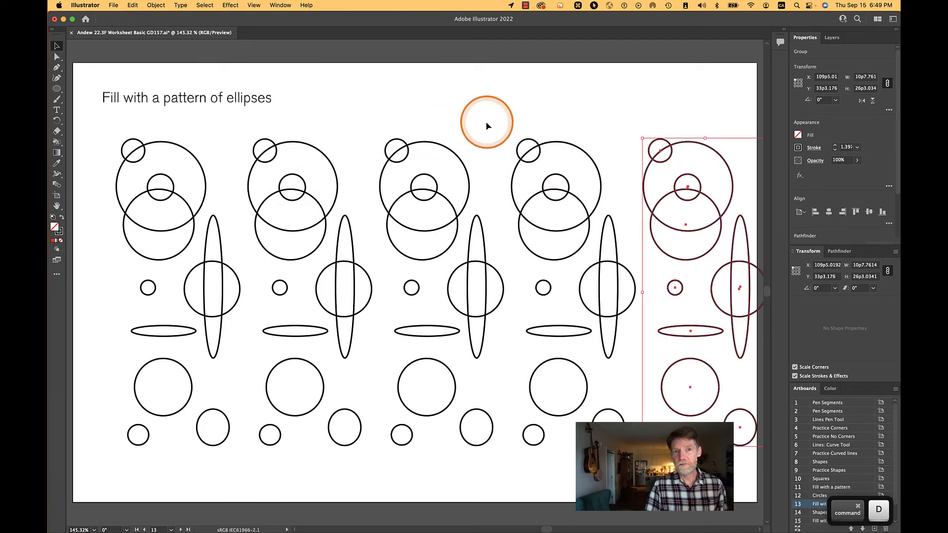
Step: Select all five ellipse groups, shift them horizontally so they fit within the artboard, and deselect them
alt+scroll(485, 122, down, 5)
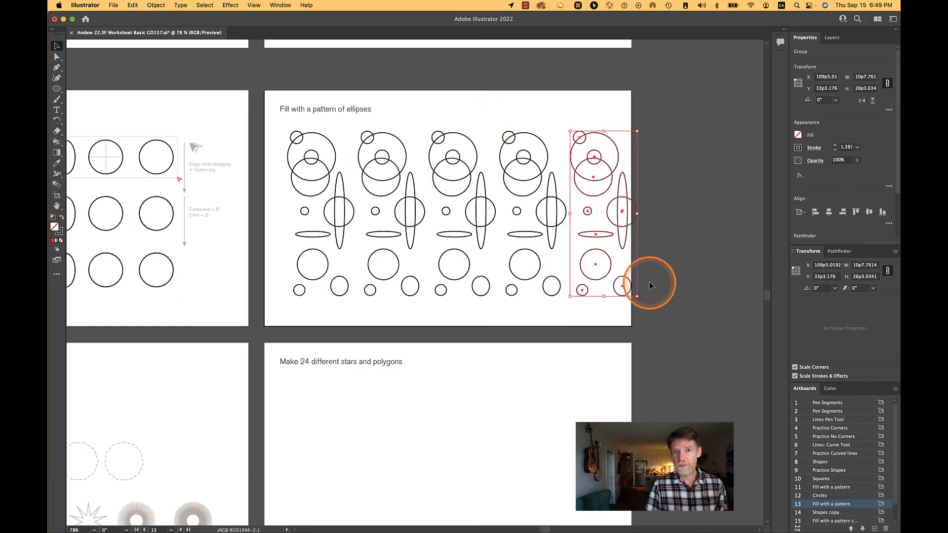
drag(652, 309, 291, 129)
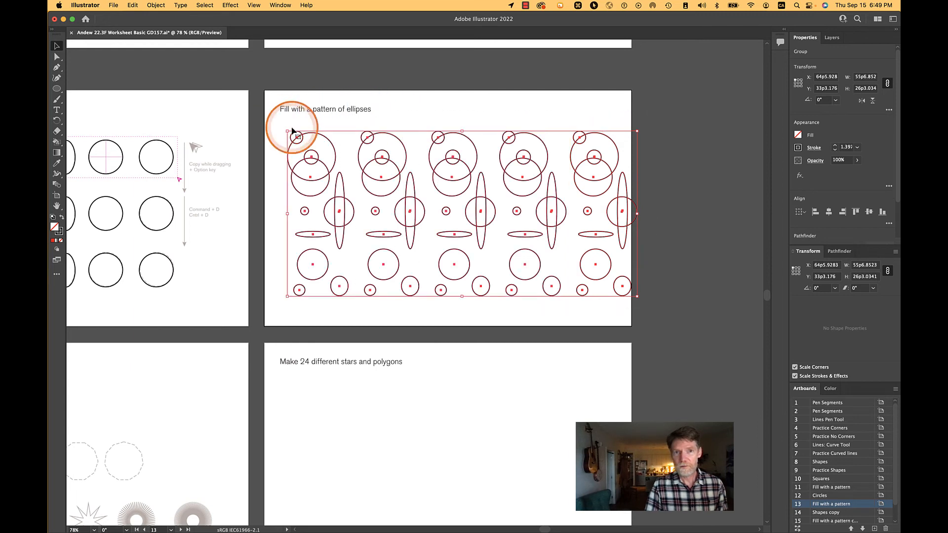
shift+click(440, 156)
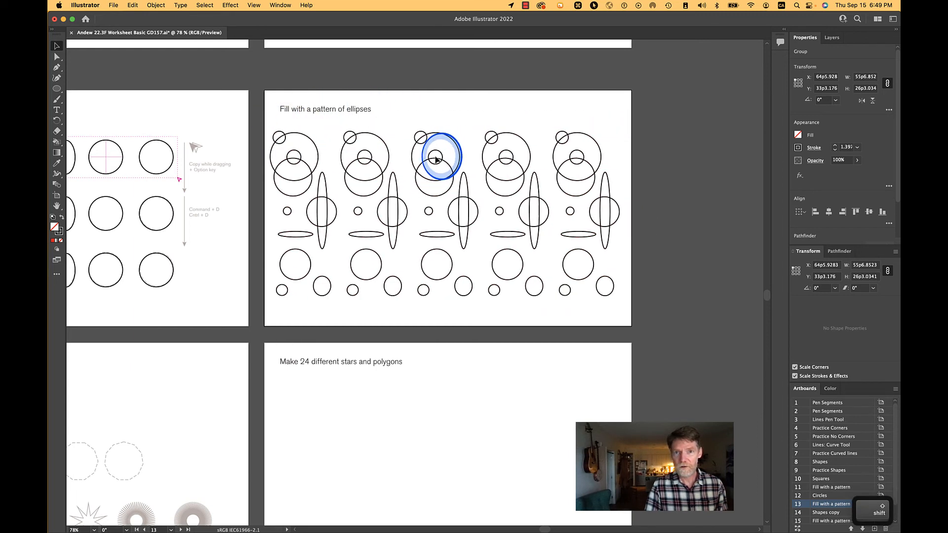
click(460, 155)
click(717, 207)
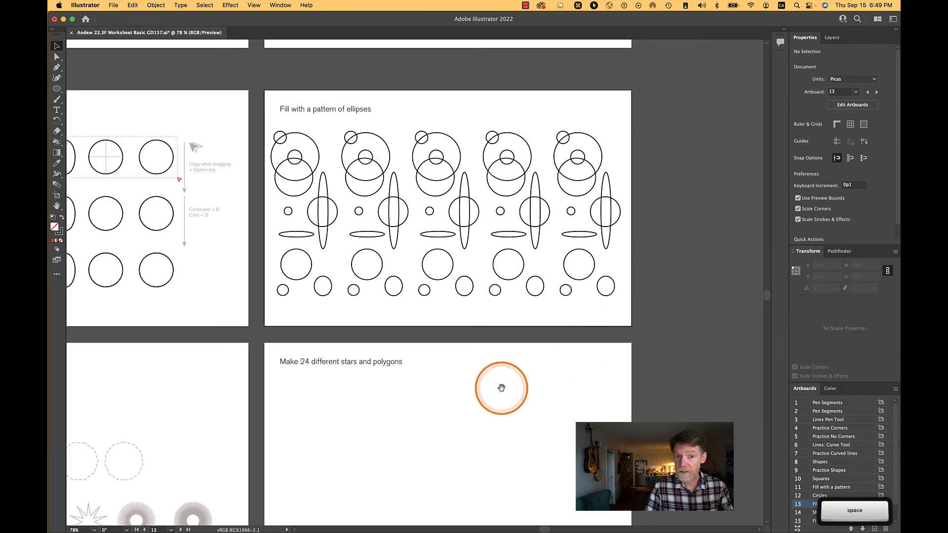
Step: On the Polygons artboard, use the Polygon tool to draw a hexagon of about 3p1 radius over the dashed hexagon, starting from its centre
drag(321, 419, 594, 333)
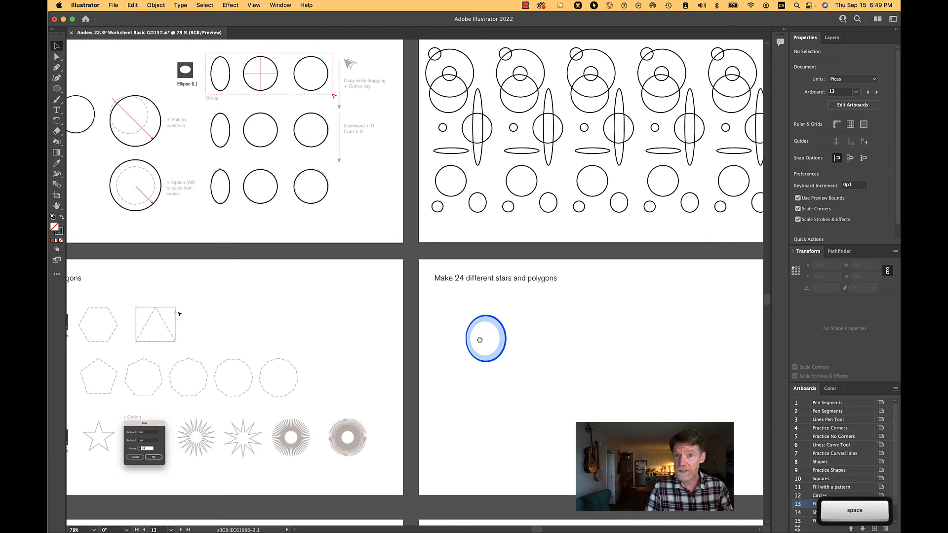
mouse_move(480, 340)
mouse_down()
mouse_move(452, 349)
mouse_move(483, 334)
mouse_up()
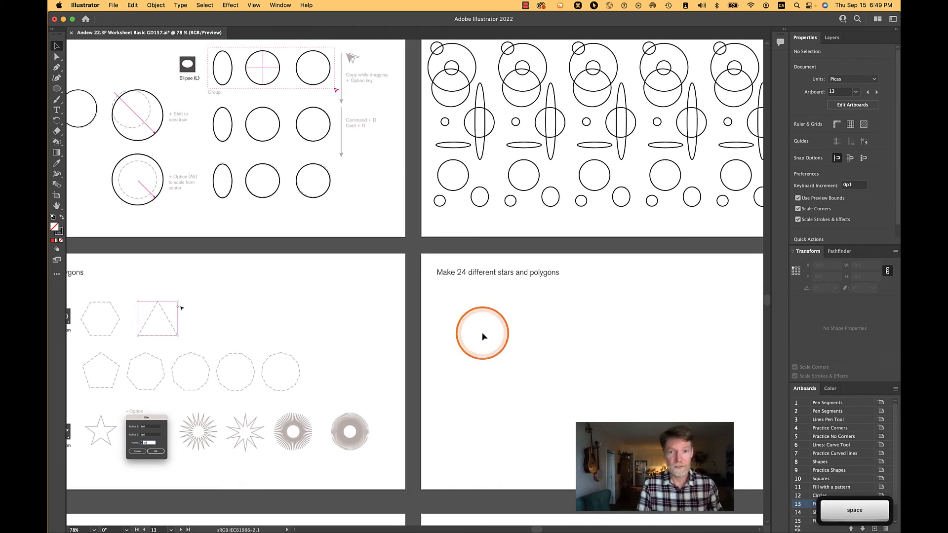
drag(114, 362, 161, 334)
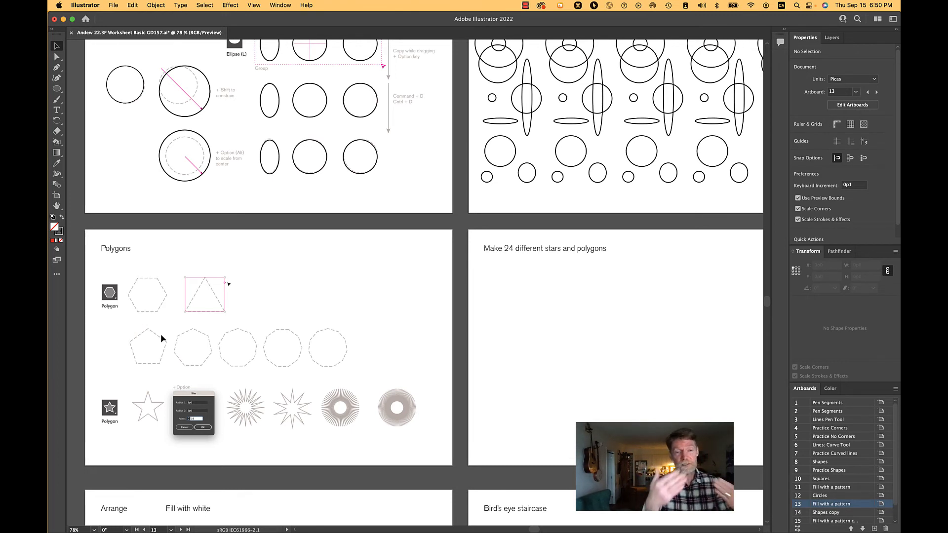
click(119, 354)
click(119, 297)
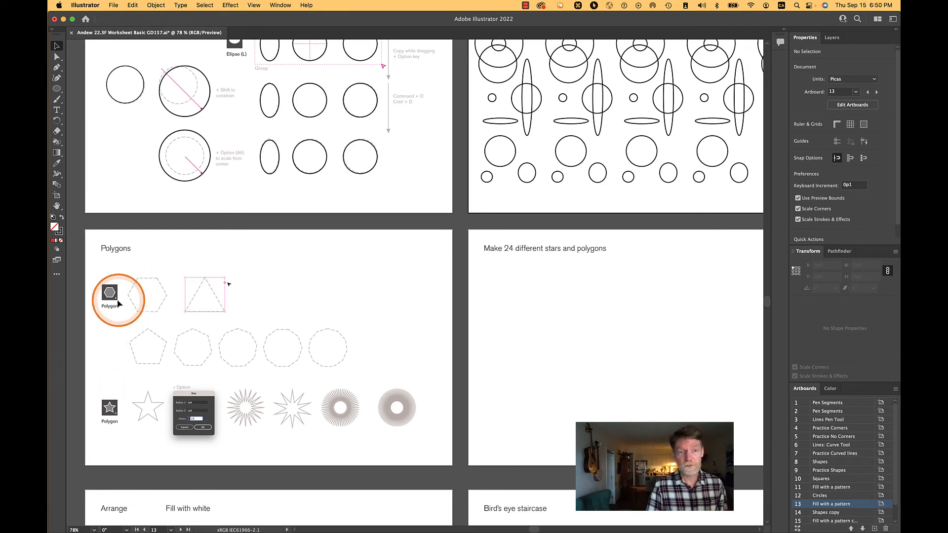
scroll(140, 301, up, 5)
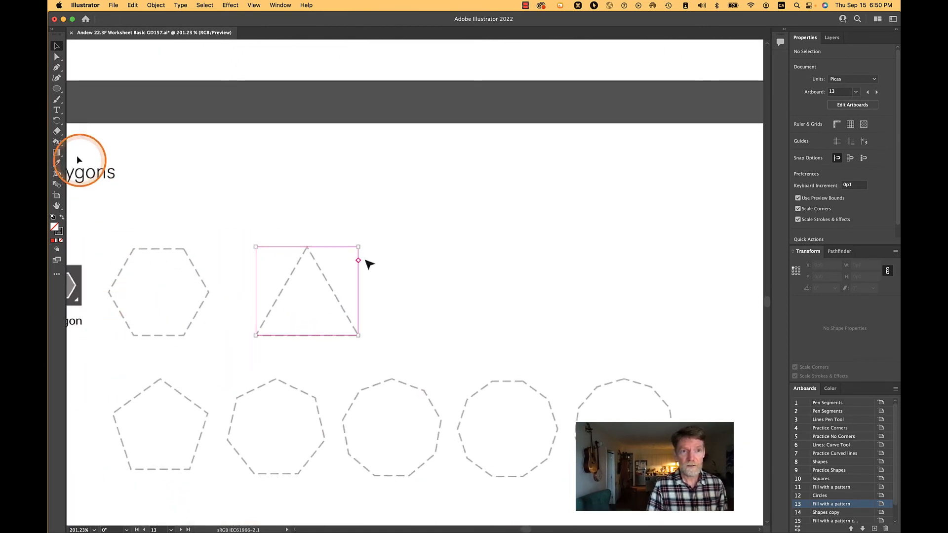
click(58, 89)
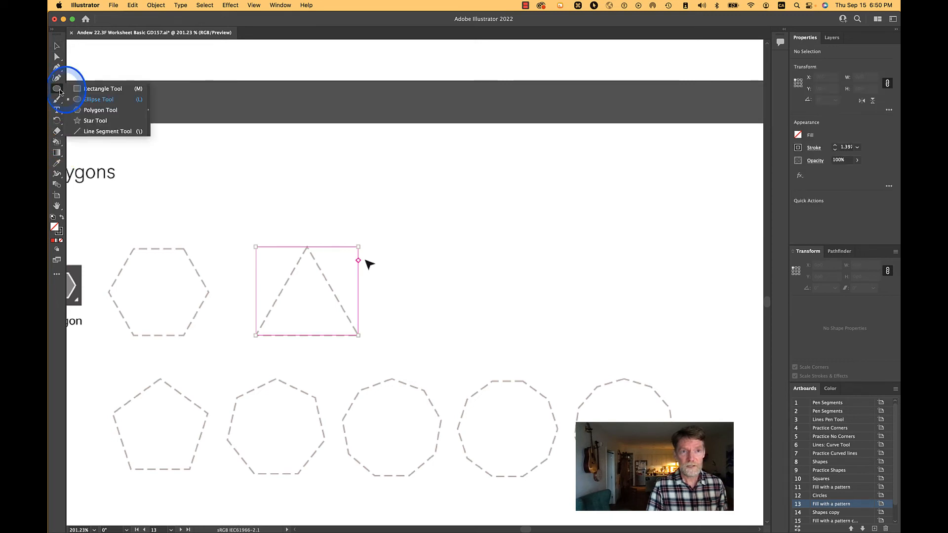
click(109, 112)
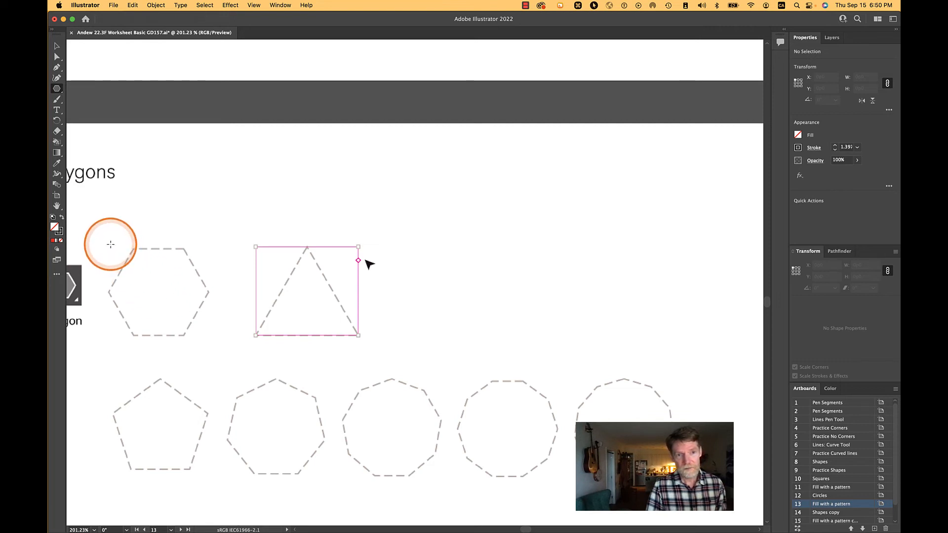
mouse_move(113, 244)
mouse_down()
mouse_move(150, 286)
mouse_move(145, 298)
mouse_move(140, 288)
mouse_move(143, 295)
mouse_up()
key(super+z)
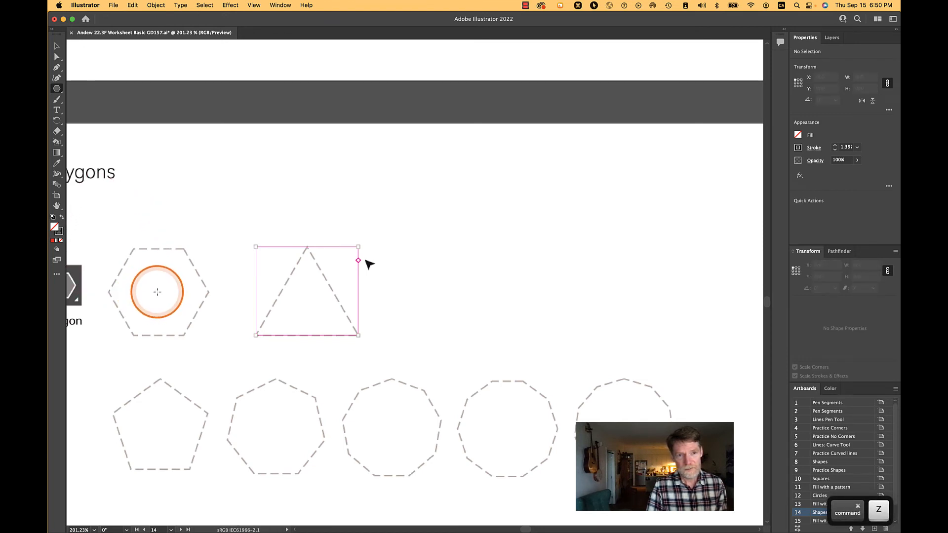
drag(157, 292, 134, 335)
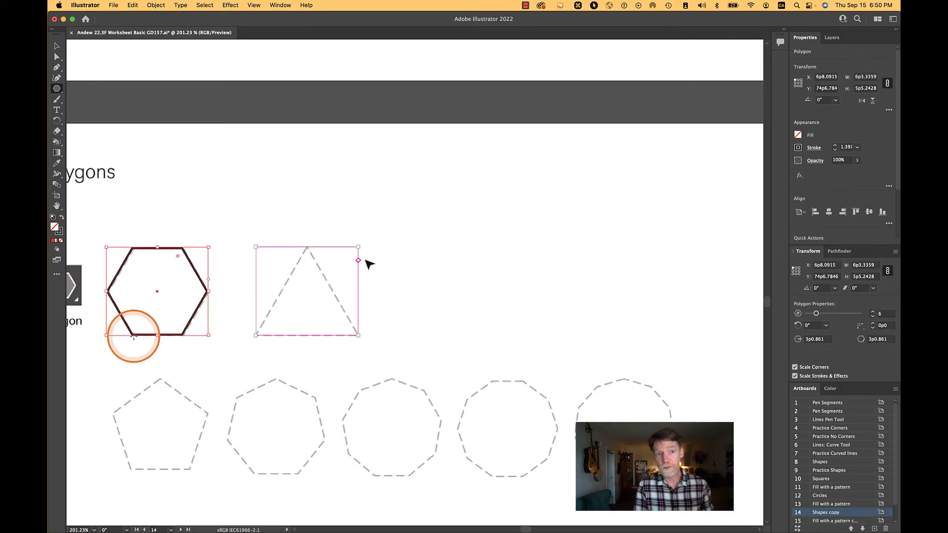
Step: Try to draw another polygon starting from the hexagon's edge, undo it, and return to the Selection tool
drag(208, 291, 159, 291)
key(super+z)
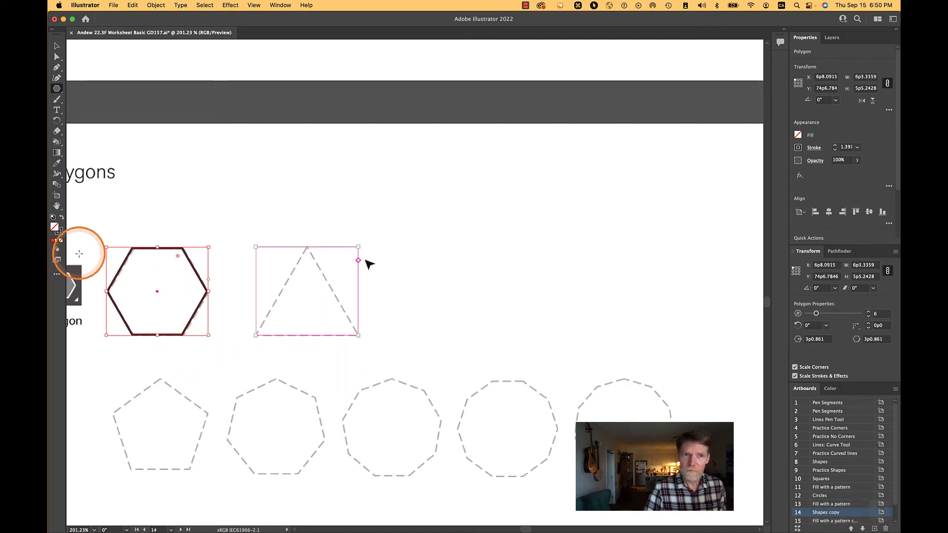
click(58, 89)
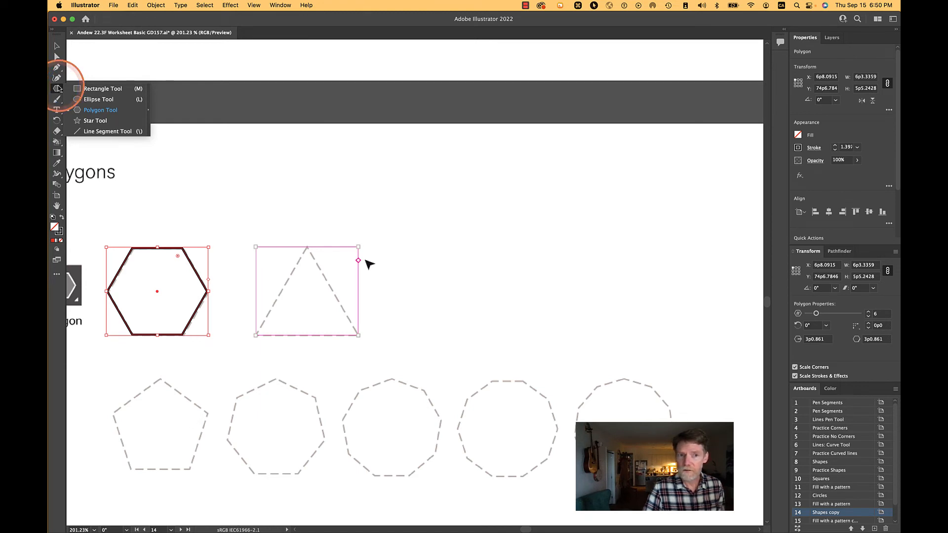
key(v)
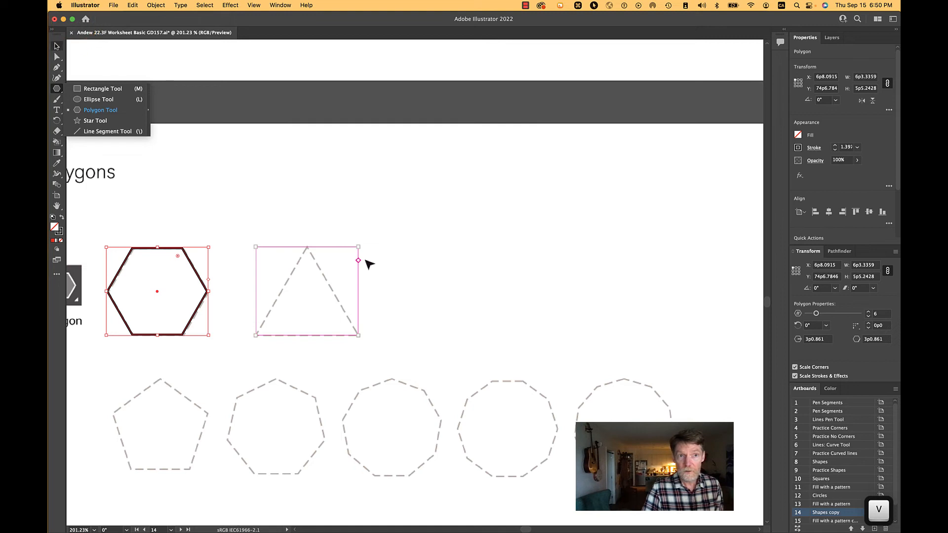
click(55, 44)
drag(157, 293, 309, 308)
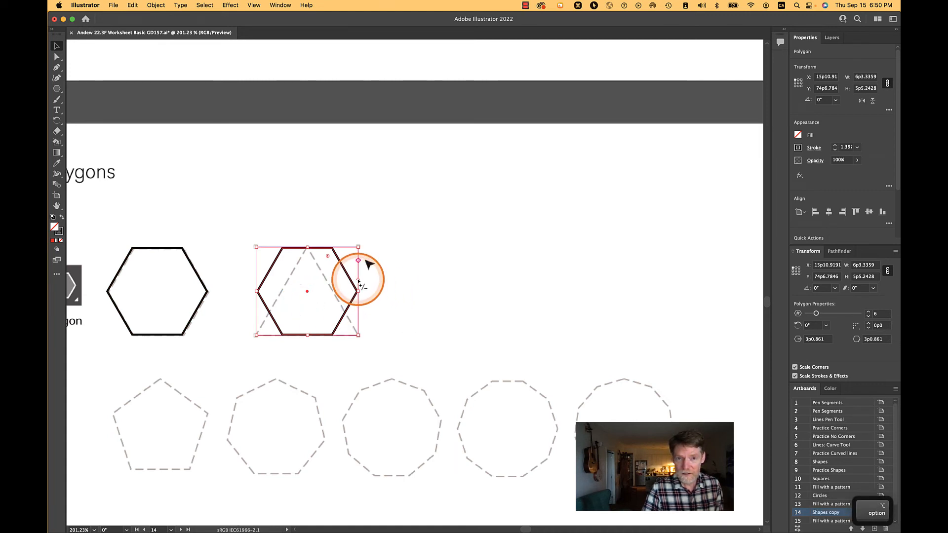
key(super+z)
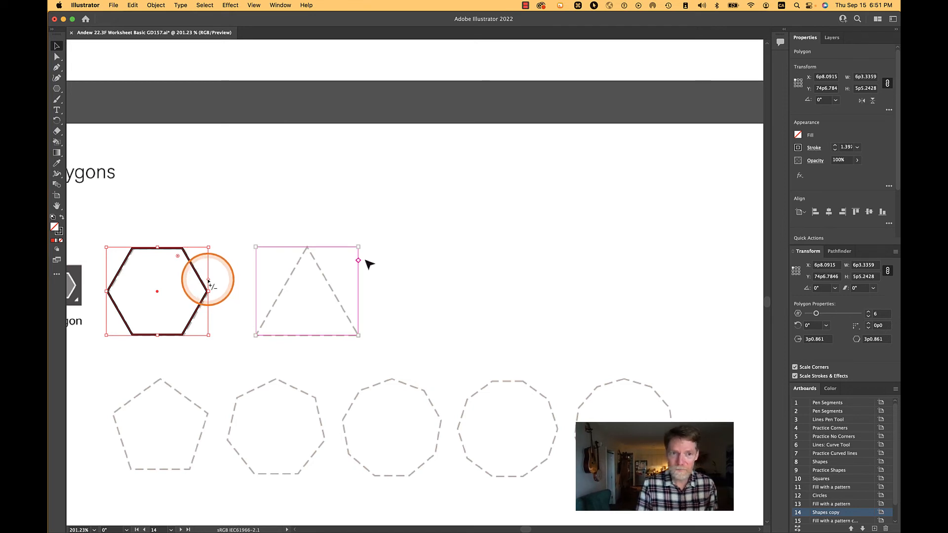
mouse_move(208, 280)
mouse_down()
mouse_move(208, 244)
mouse_move(209, 299)
mouse_move(210, 287)
mouse_up()
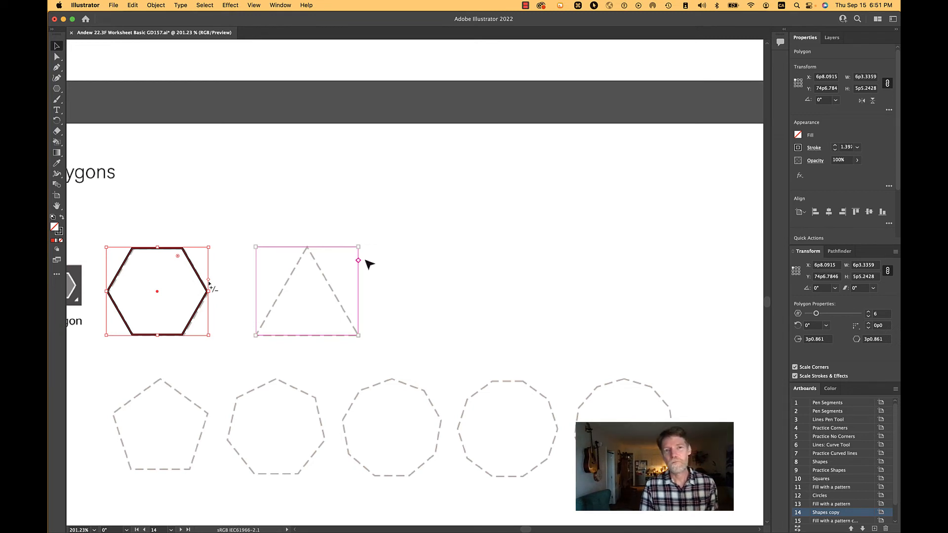
Step: Place a copy of the hexagon over the dashed triangle, reduce it to 3 sides, and scale it to fit the outline
key(v)
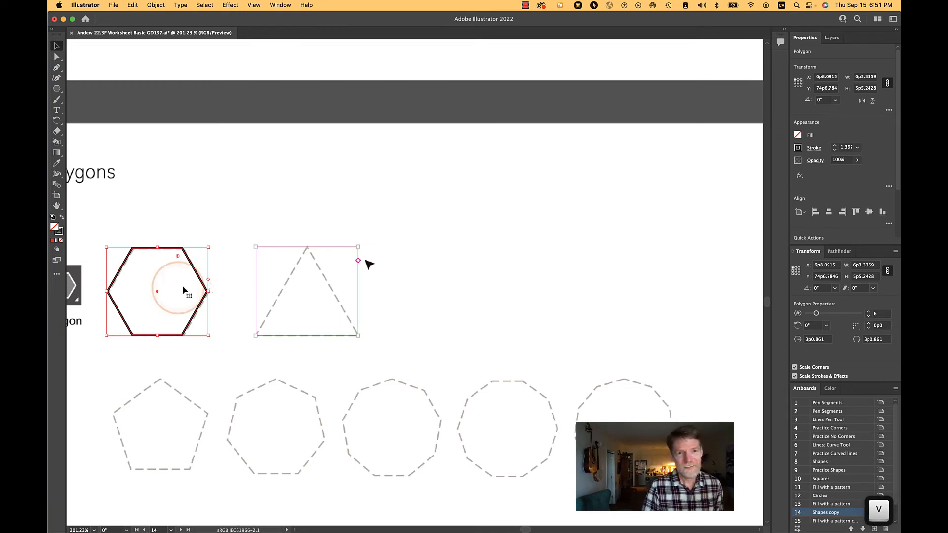
drag(157, 292, 307, 303)
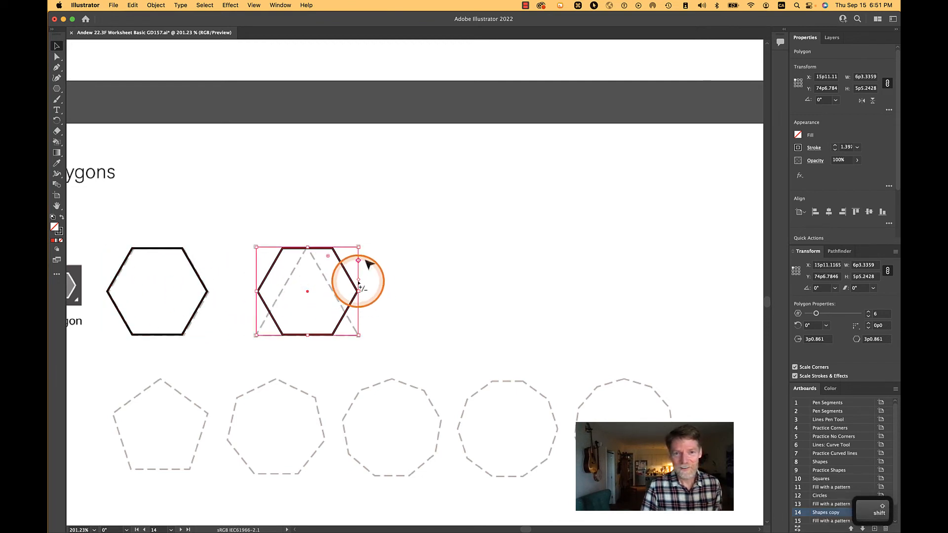
drag(358, 281, 315, 262)
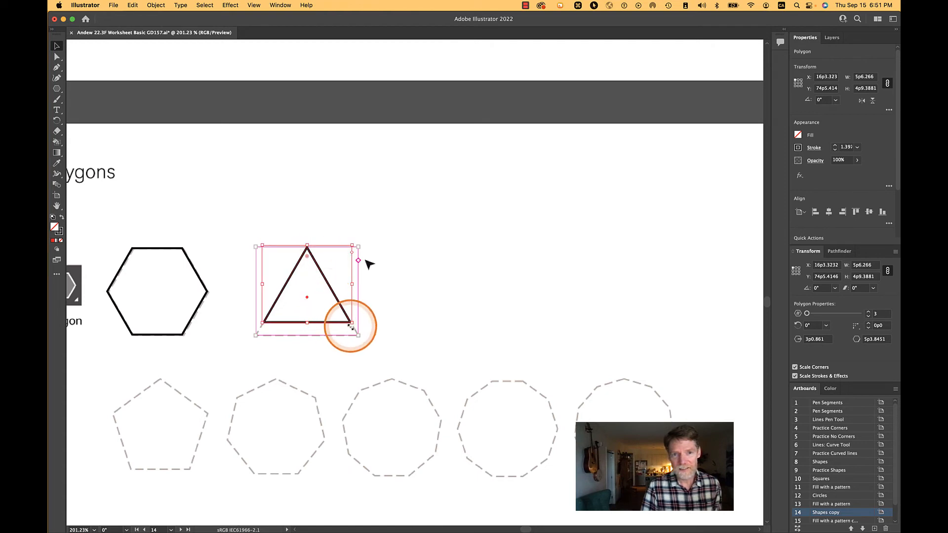
drag(353, 324, 370, 336)
drag(346, 302, 339, 301)
click(413, 368)
Step: Place a vertically aligned copy of the original hexagon over the dashed pentagon and shift it horizontally to centre it on the outline
scroll(431, 342, down, 5)
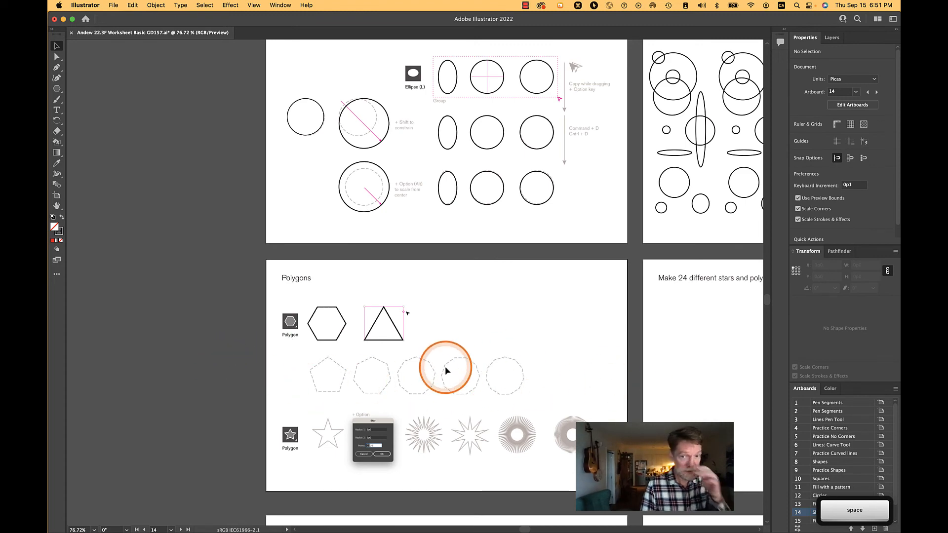
scroll(359, 371, up, 1)
scroll(359, 371, up, 6)
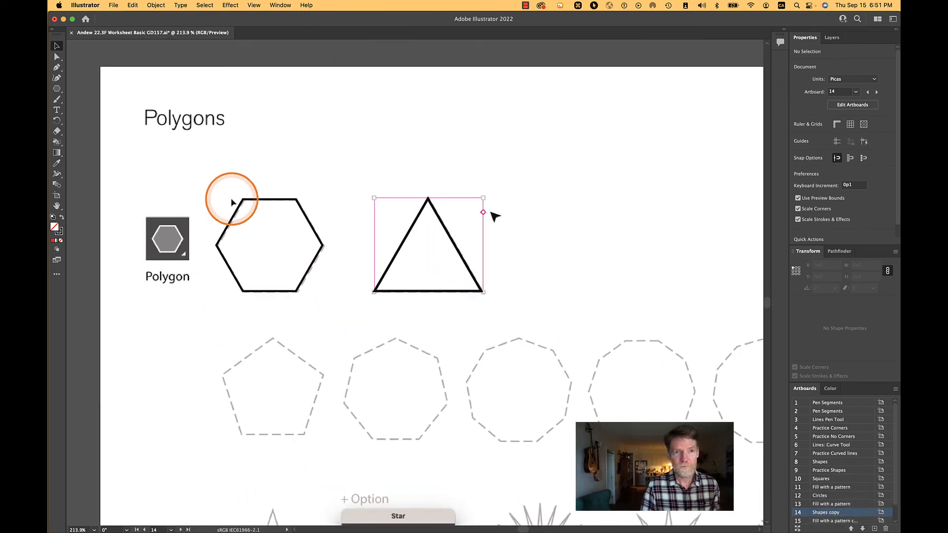
drag(273, 200, 273, 343)
click(280, 342)
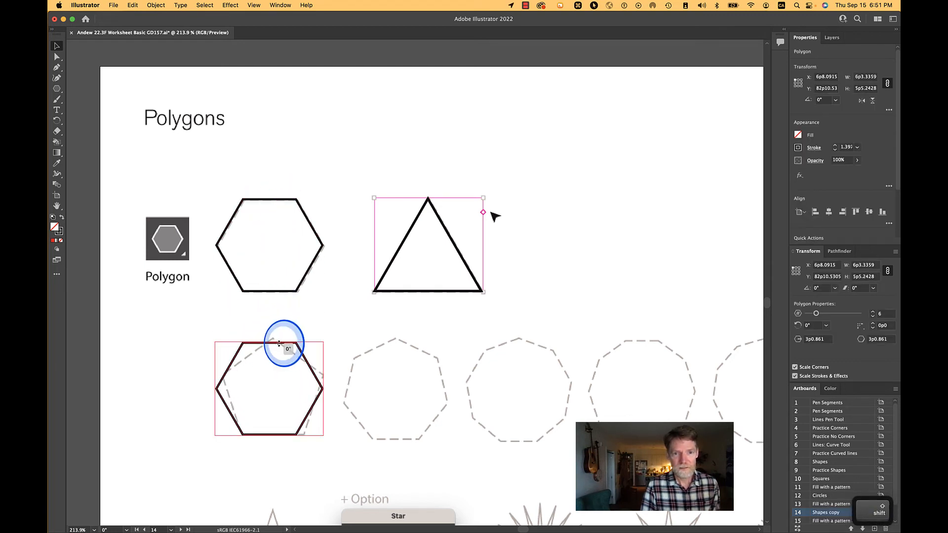
click(288, 343)
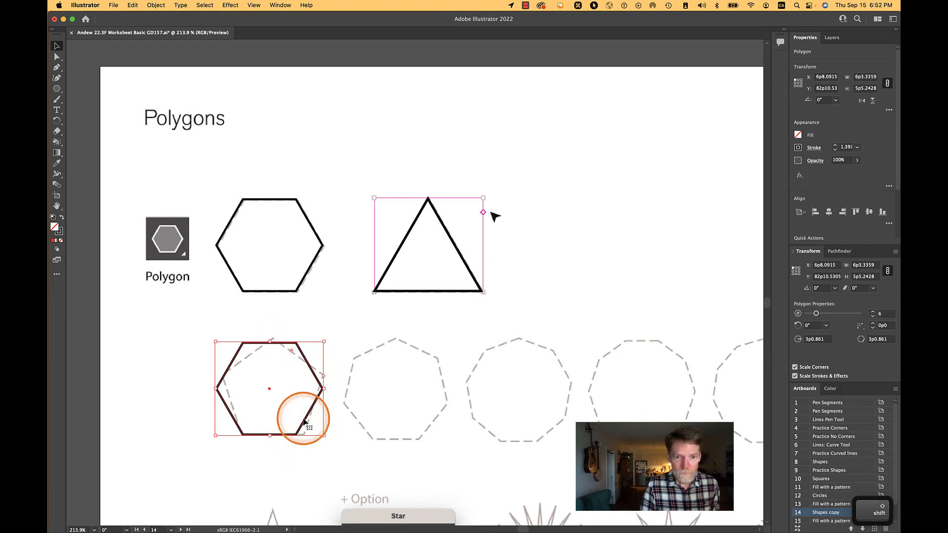
drag(309, 423, 312, 416)
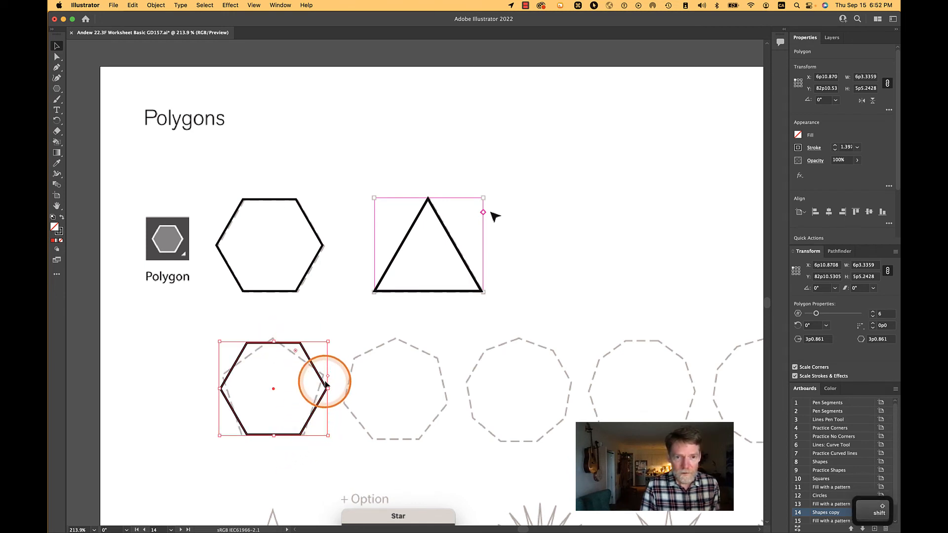
Step: Reduce the hexagon copy to 5 sides and nudge it down to match the dashed pentagon
mouse_move(328, 376)
mouse_down()
mouse_move(329, 384)
mouse_move(326, 371)
mouse_up()
click(307, 361)
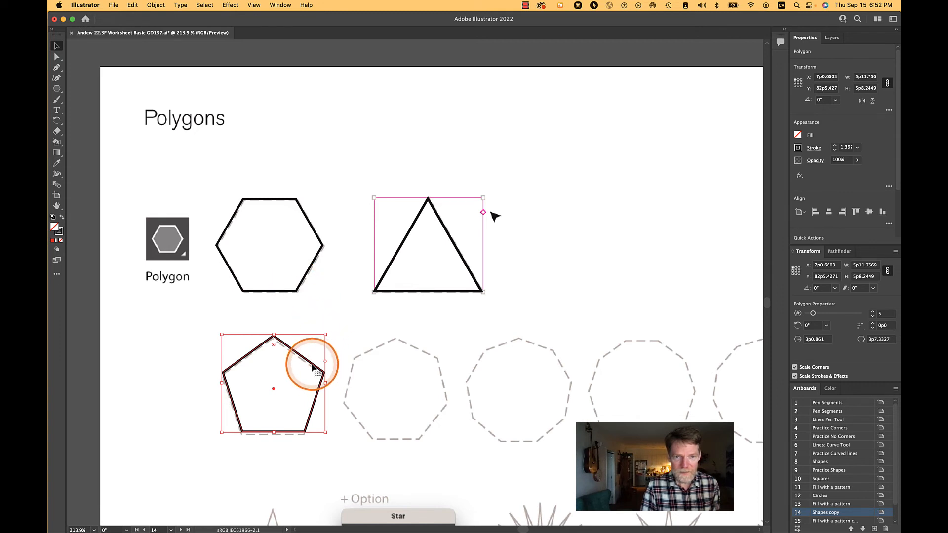
key(Down)
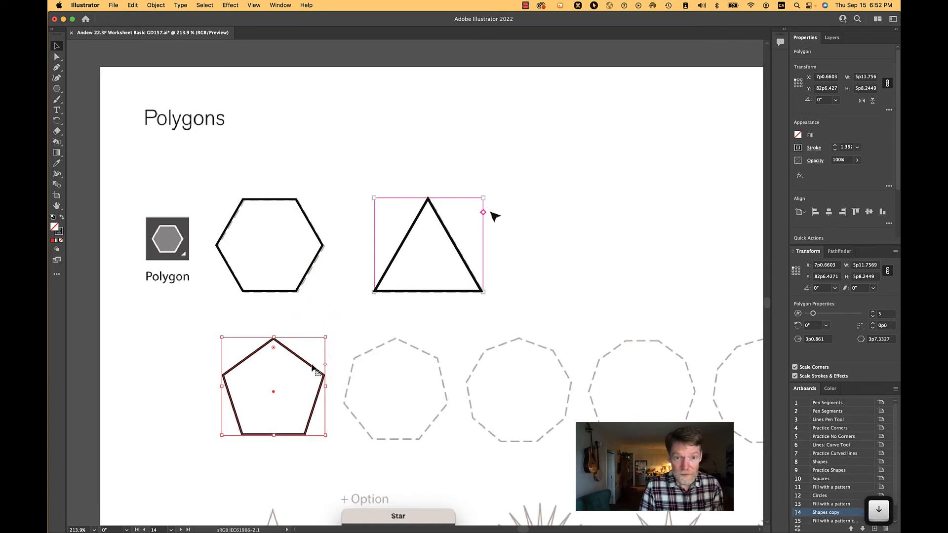
Step: Place a horizontally aligned copy of the pentagon over the dashed heptagon and repeat the transformation three times to complete a row of five
drag(310, 367, 434, 368)
key(super+d)
key(super+d)
key(super+d)
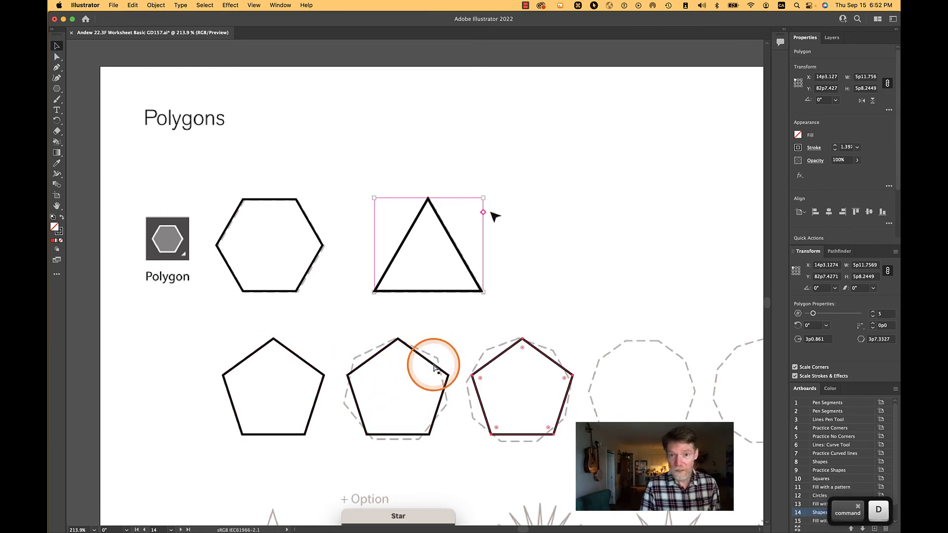
Step: Change the second pentagon in the row to 7 sides and the third to 9 sides
key(space)
drag(433, 364, 273, 339)
click(248, 321)
click(318, 313)
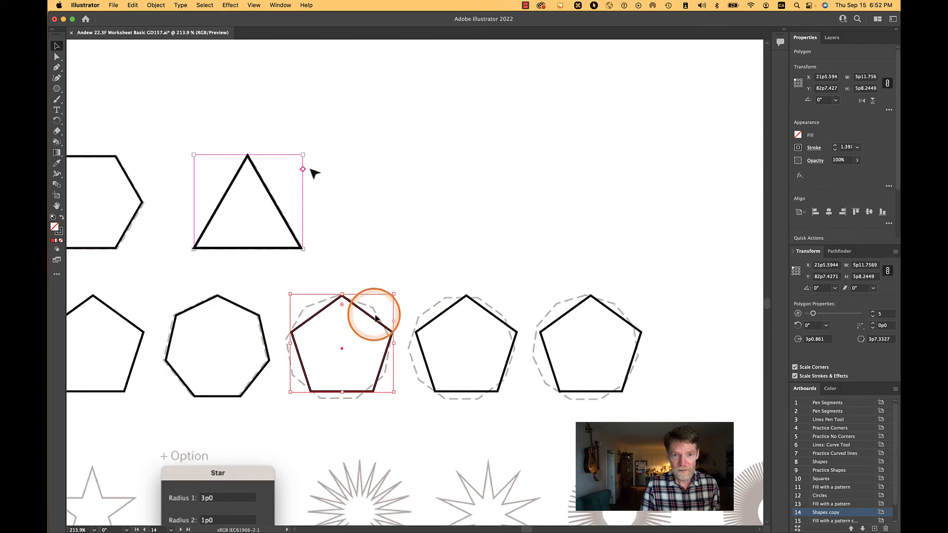
drag(392, 322, 393, 355)
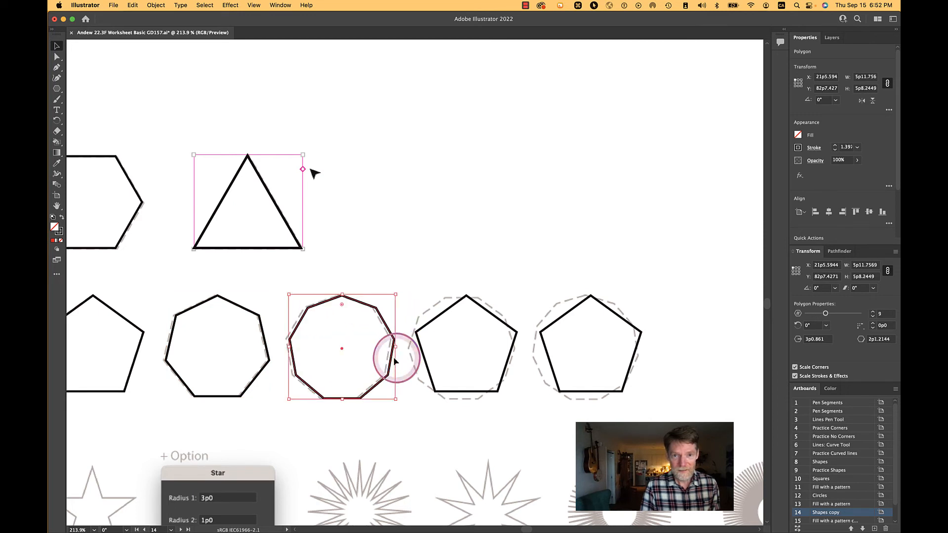
Step: Change the fourth pentagon in the row to 10 sides and the fifth to 11 sides
click(448, 313)
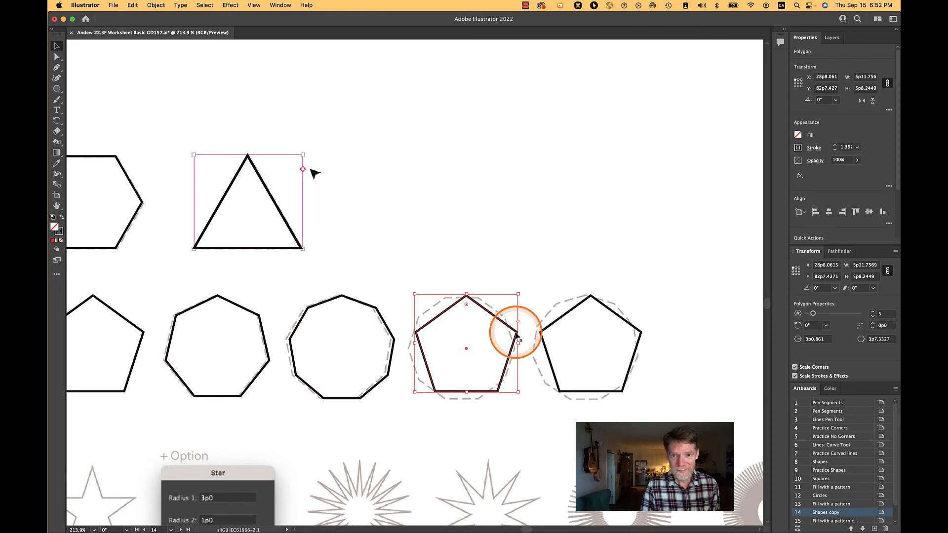
drag(518, 323, 520, 366)
click(567, 312)
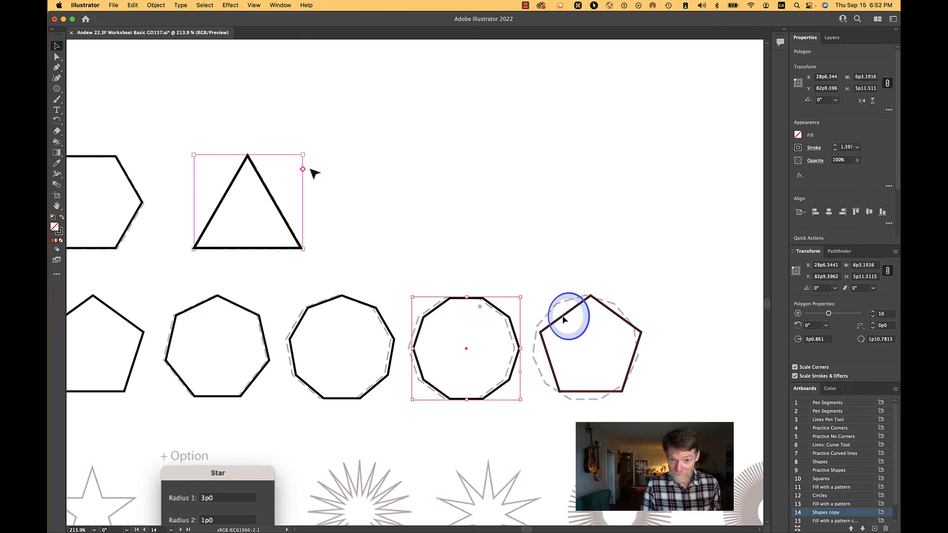
drag(642, 322, 645, 388)
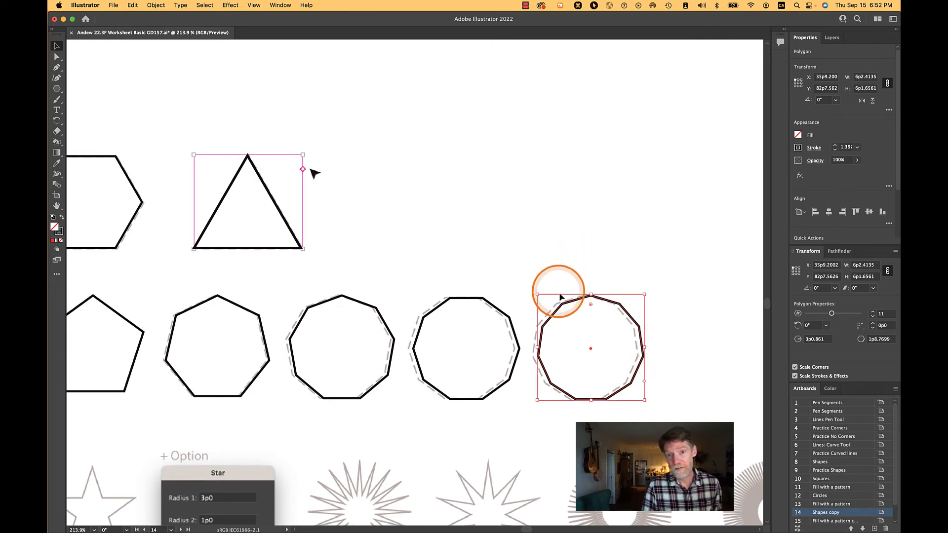
Step: Nudge the 11-, 10-, 9- and 7-sided polygons to the left until each one lines up with its dashed outline
key(Left)
key(Left)
key(Left)
key(Left)
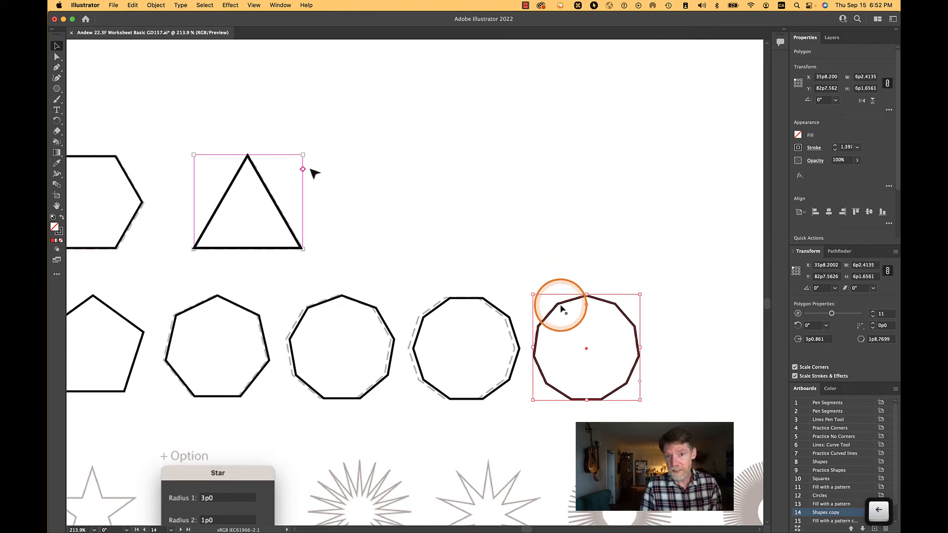
click(505, 315)
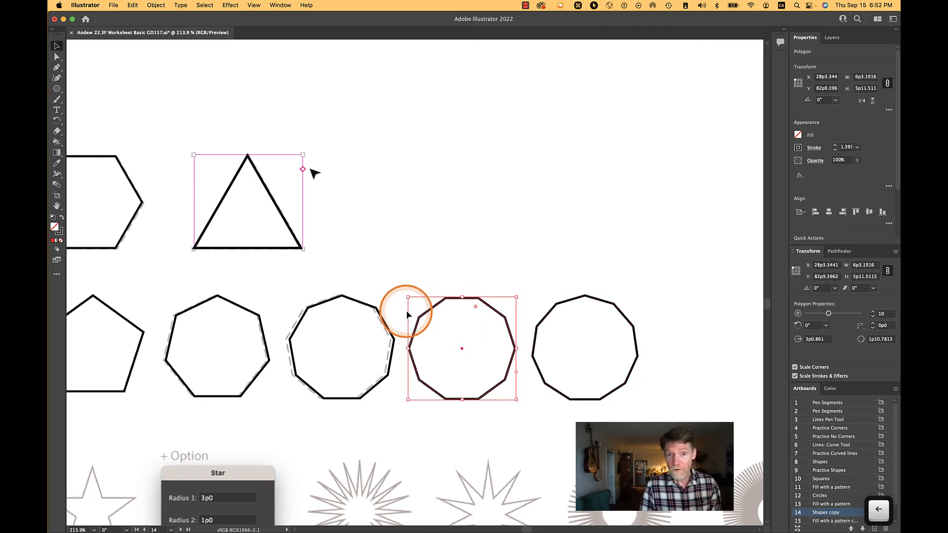
click(384, 318)
key(Left)
key(Left)
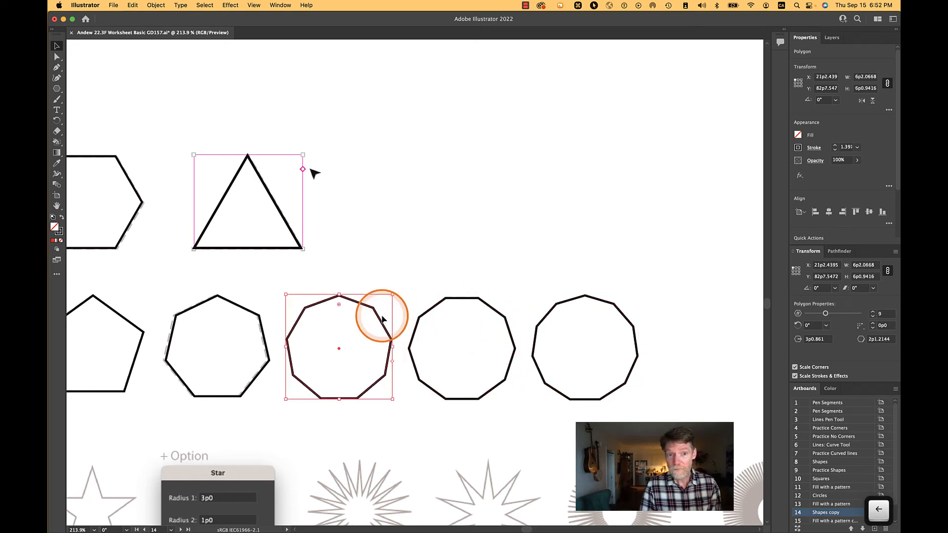
click(266, 336)
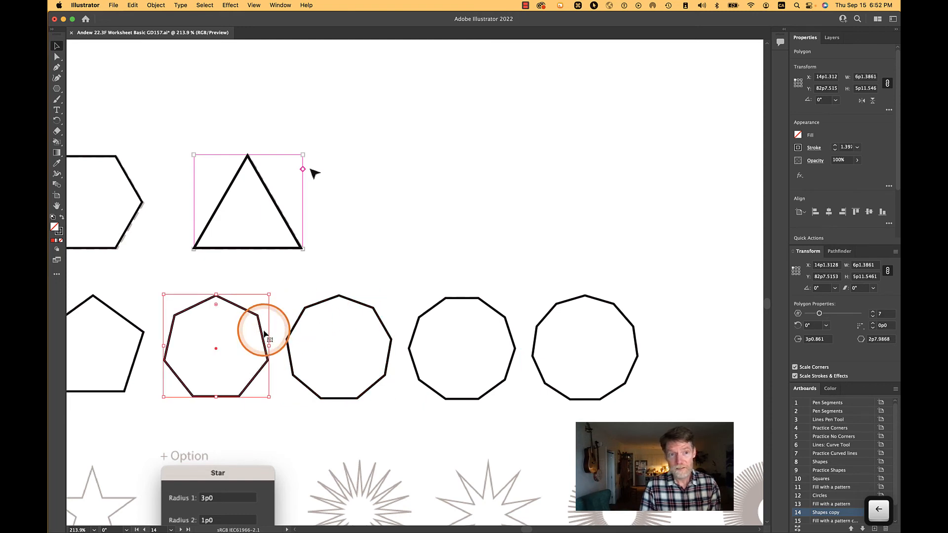
Step: Select the Star tool, try drawing a star from the centre of the grey five-pointed star, and undo it
scroll(393, 413, down, 5)
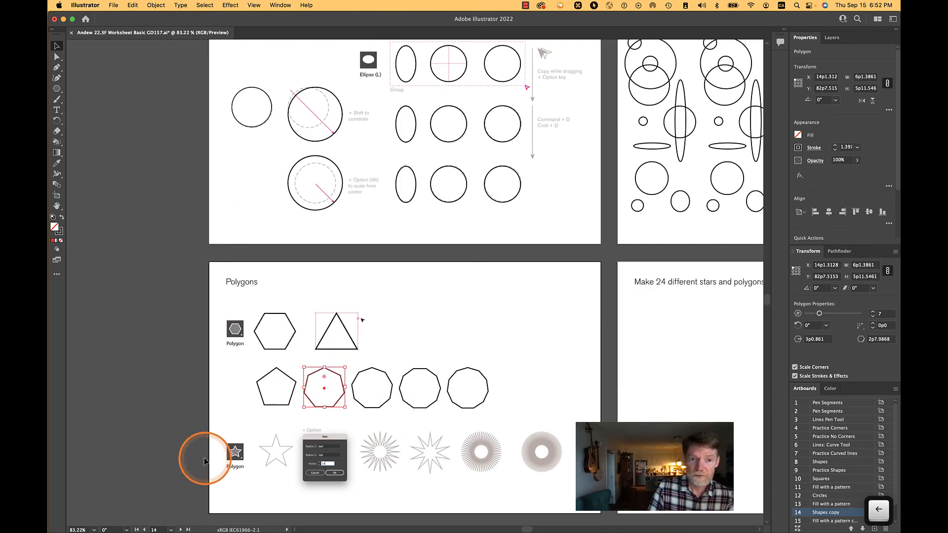
scroll(277, 443, up, 6)
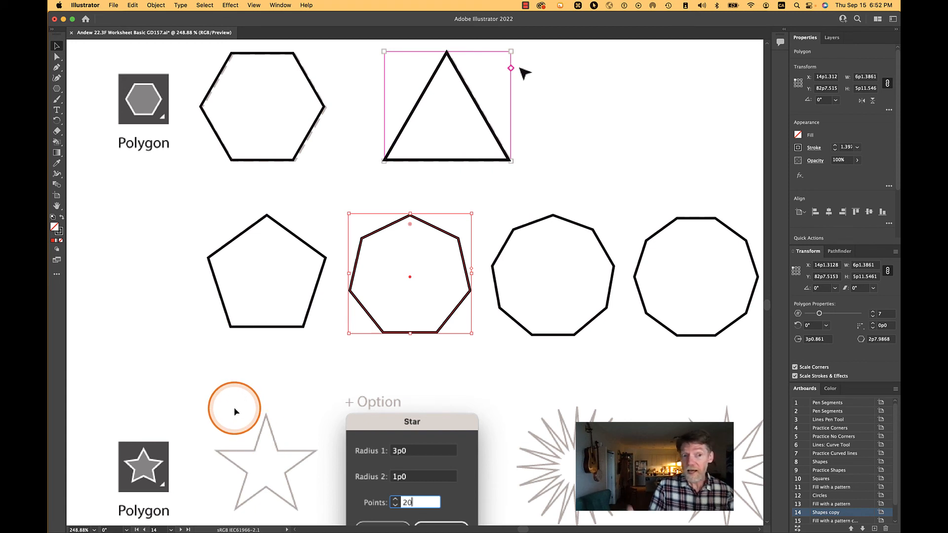
click(56, 90)
drag(84, 96, 96, 121)
key(space)
drag(325, 438, 349, 296)
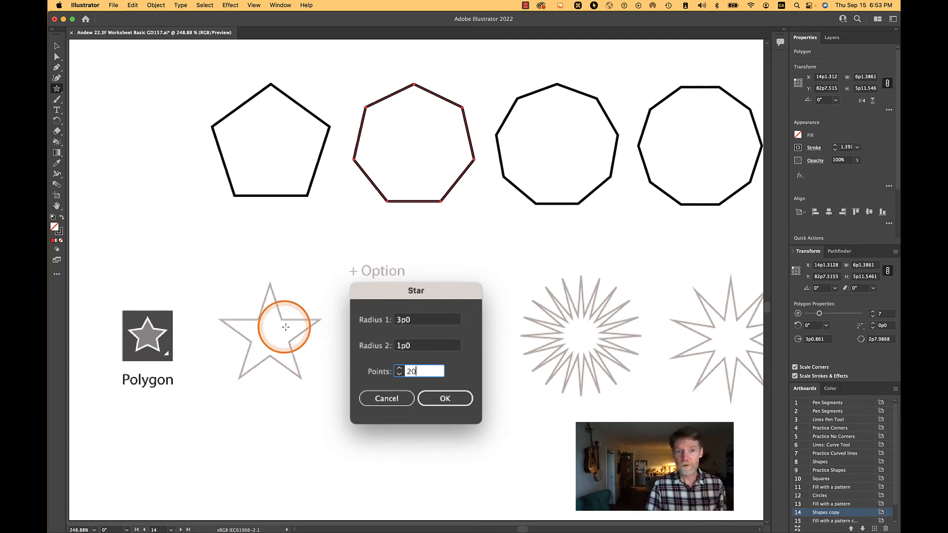
drag(270, 333, 303, 380)
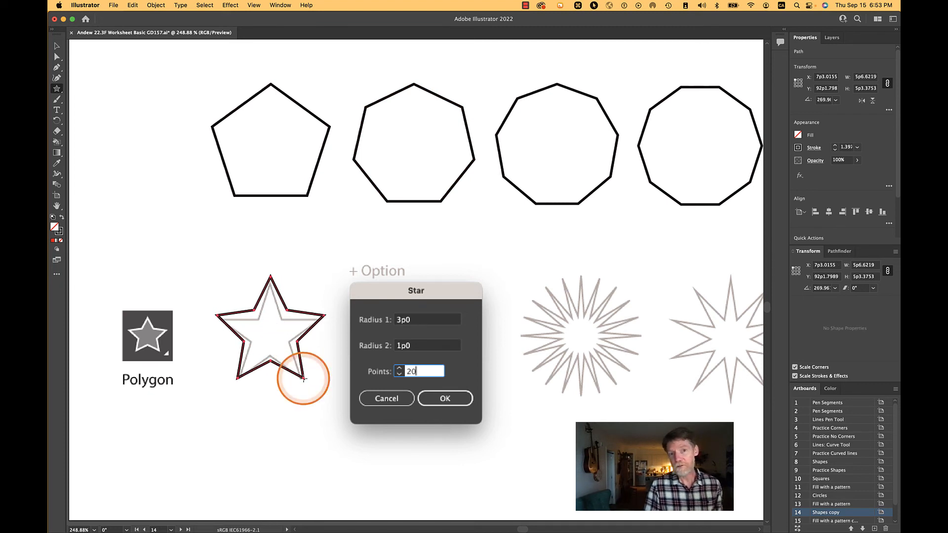
key(super+z)
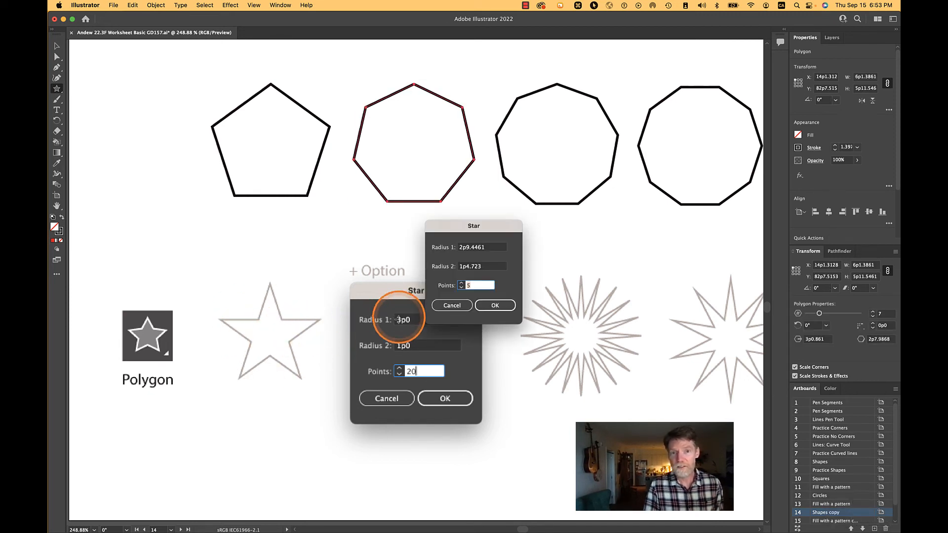
Step: Create a five-pointed star over the grey star outline with Radius 1 of 3p0 and Radius 2 of 1p0
click(494, 247)
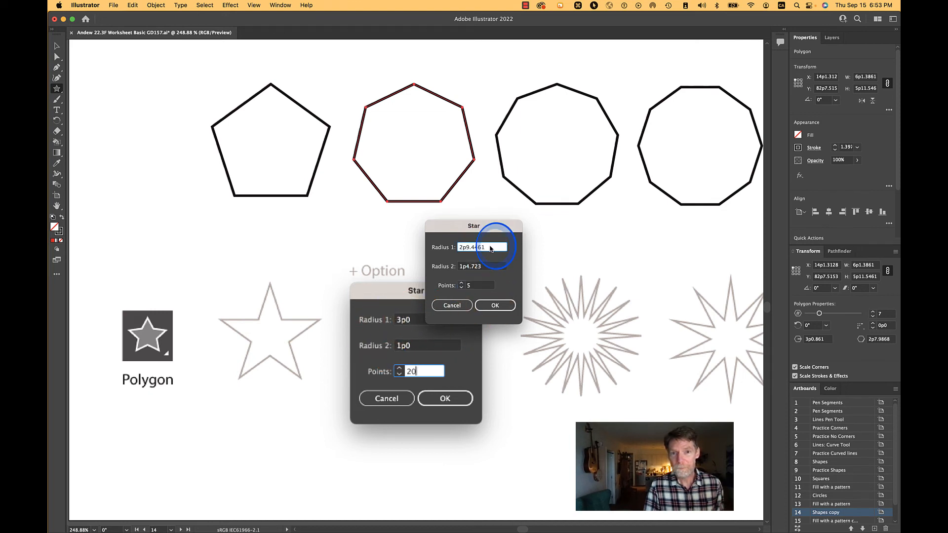
text(3)
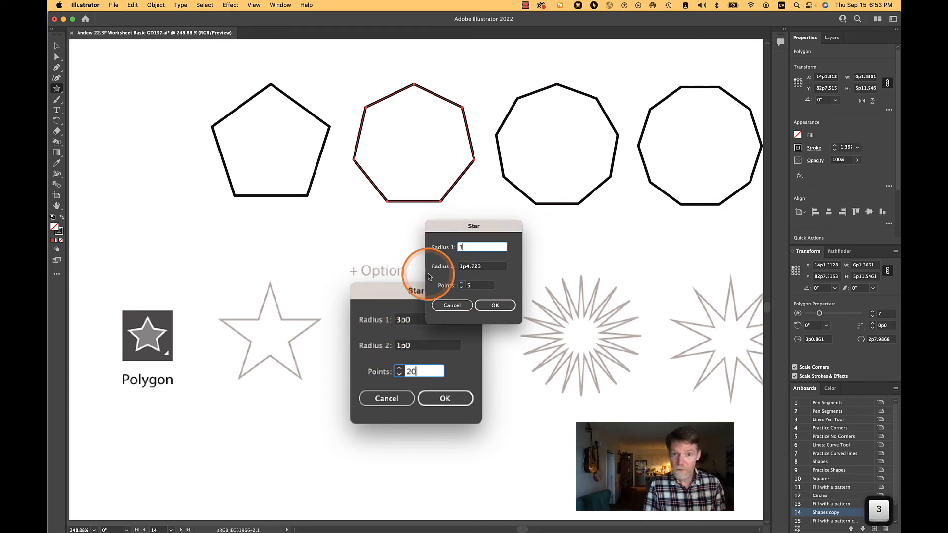
click(481, 266)
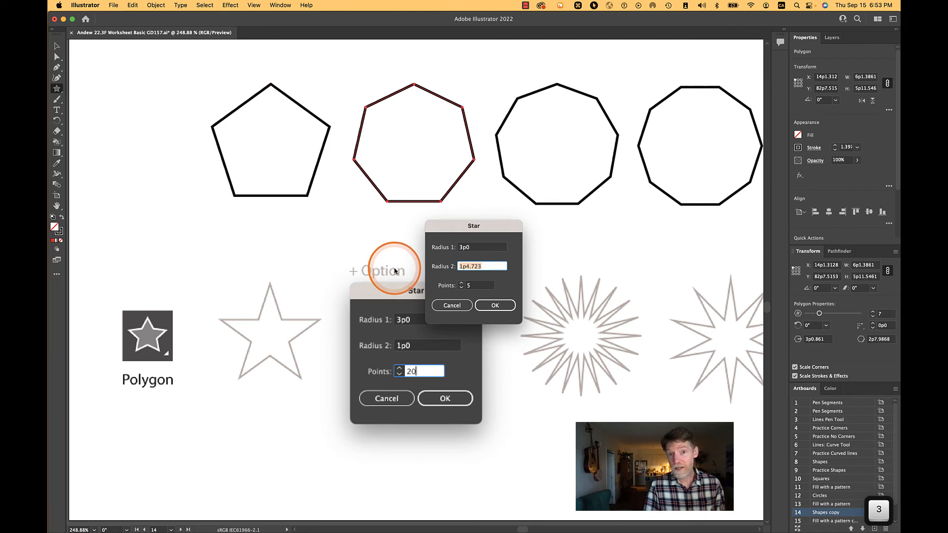
text(1)
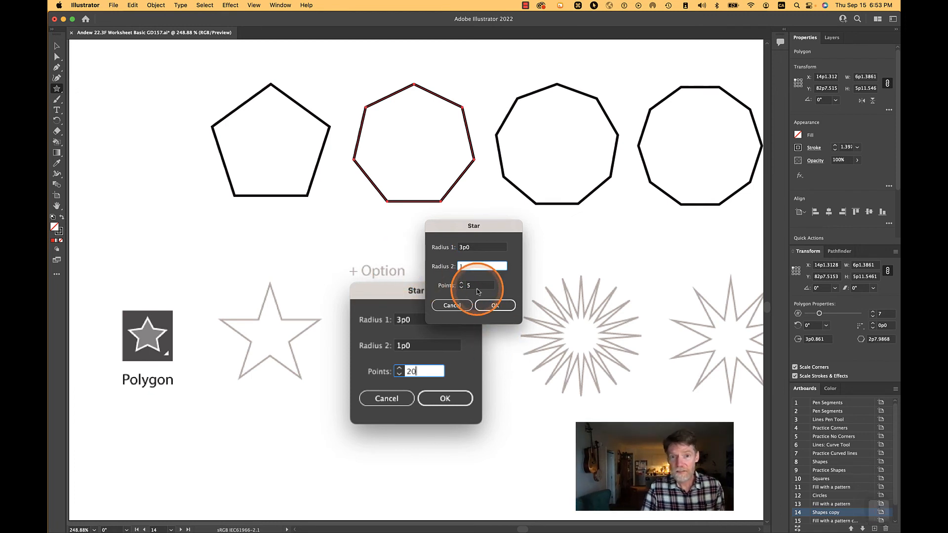
click(493, 305)
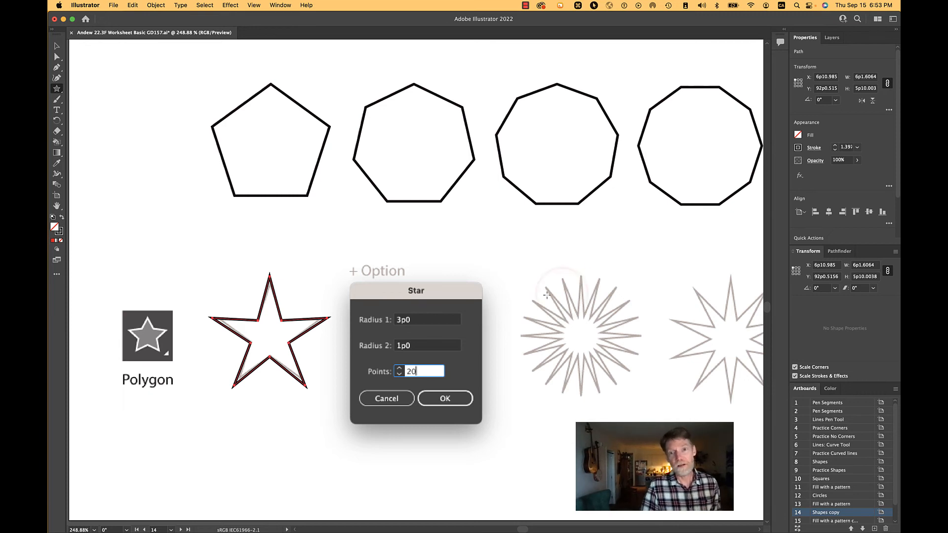
Step: Create a 20-point star with Radius 1 of 3p0 and Radius 2 of 1p0 over the first grey many-pointed star
key(alt)
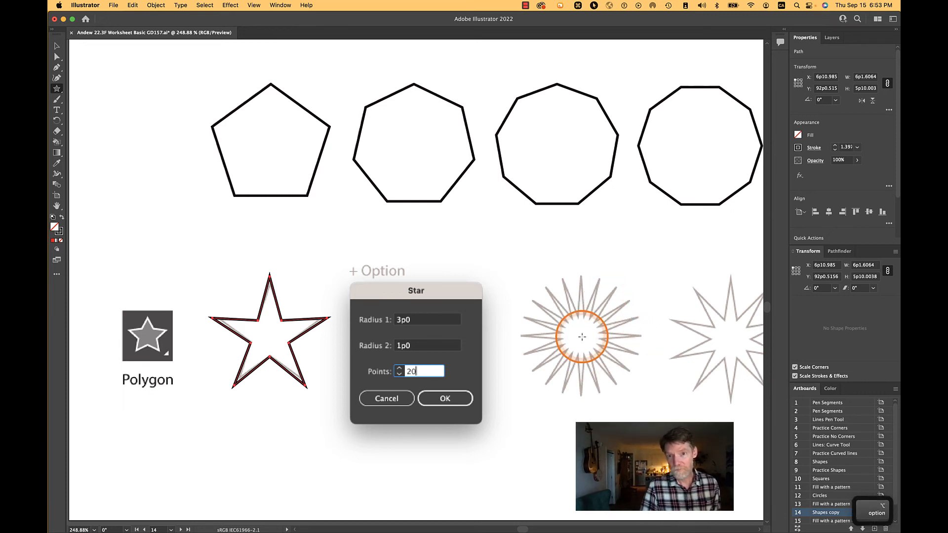
click(582, 337)
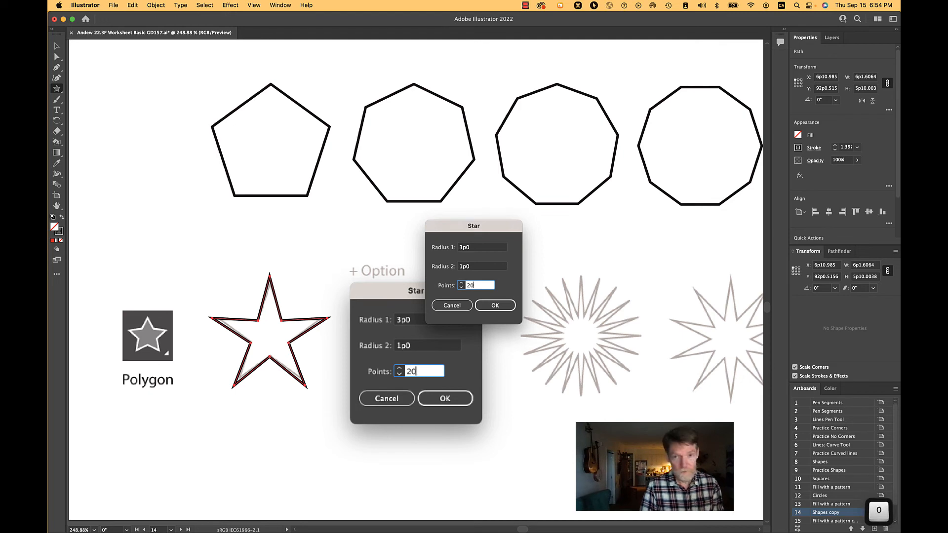
click(496, 305)
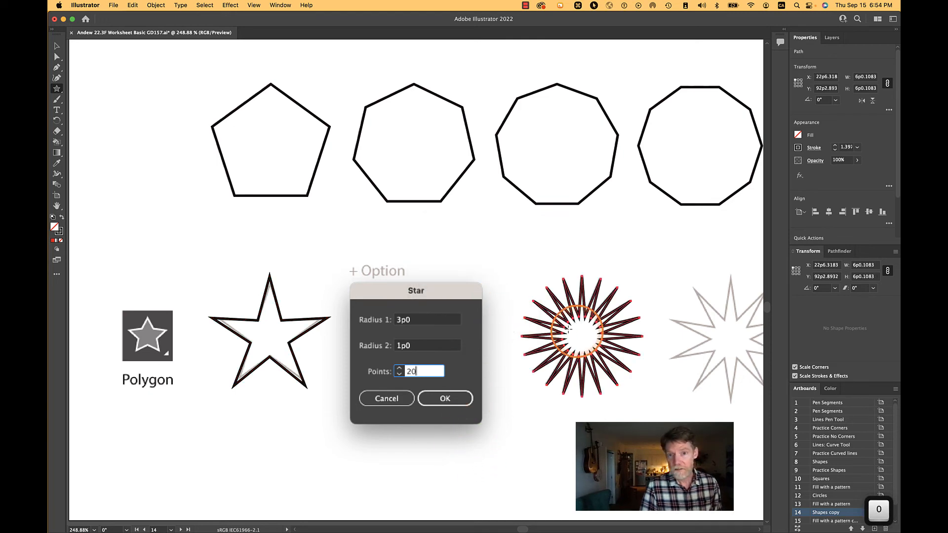
Step: Create a 10-point star with Radius 1 of 3p0 and Radius 2 of 1p0 centred on the next grey star
key(space)
drag(719, 377, 402, 372)
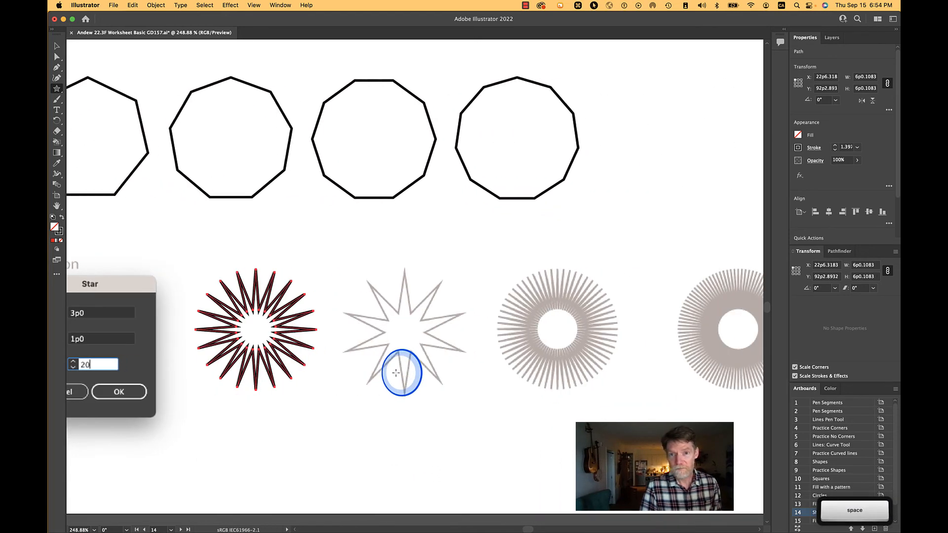
key(alt)
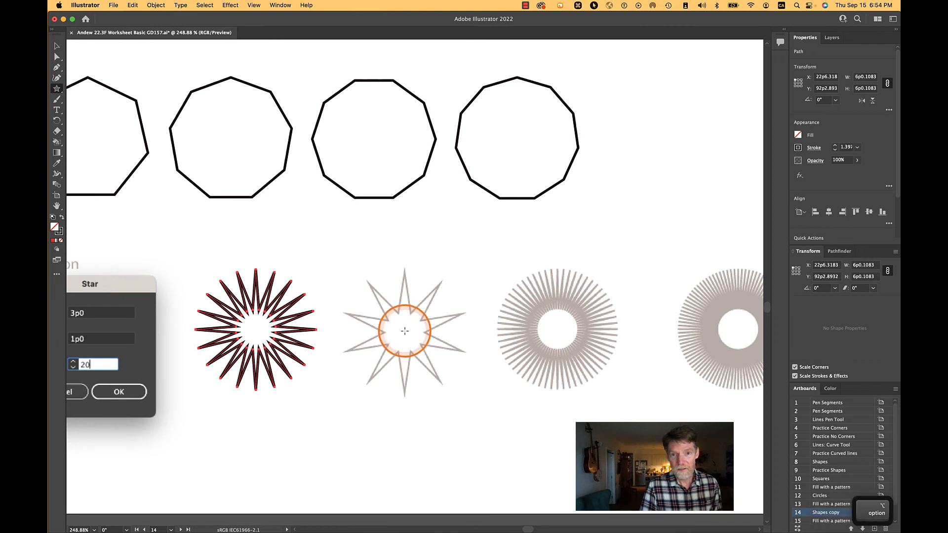
alt+click(404, 333)
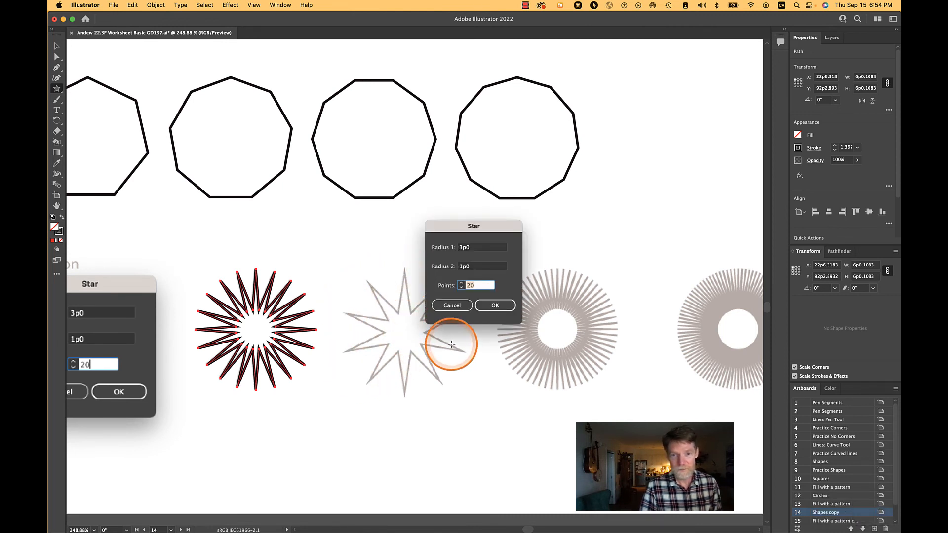
text(1p0)
key(Return)
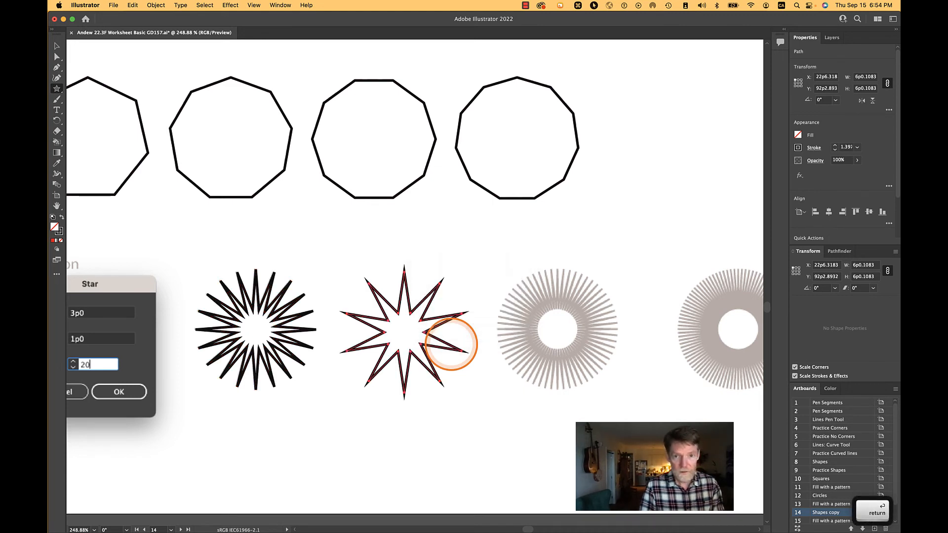
Step: Create a 50-point star with the same radii centred on the grey sunburst beside the 10-point star
alt+click(558, 329)
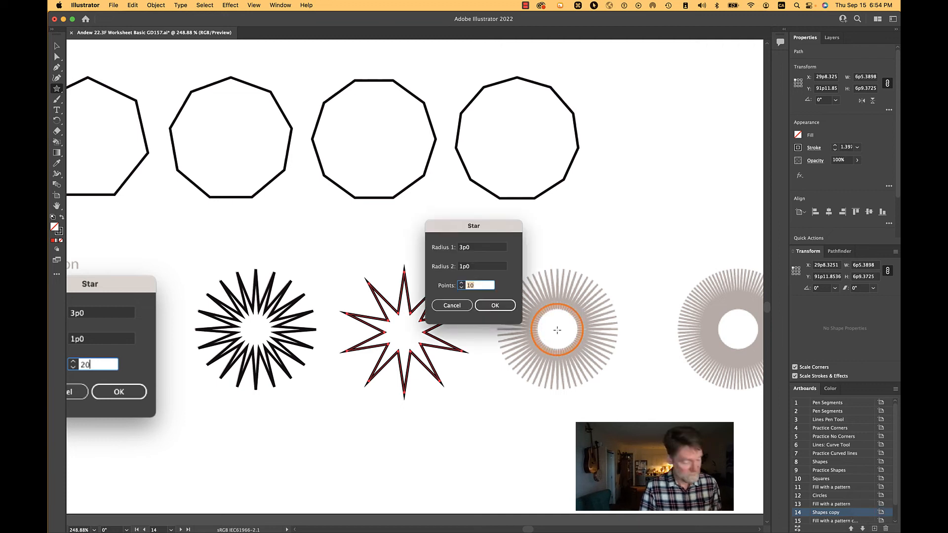
text(50)
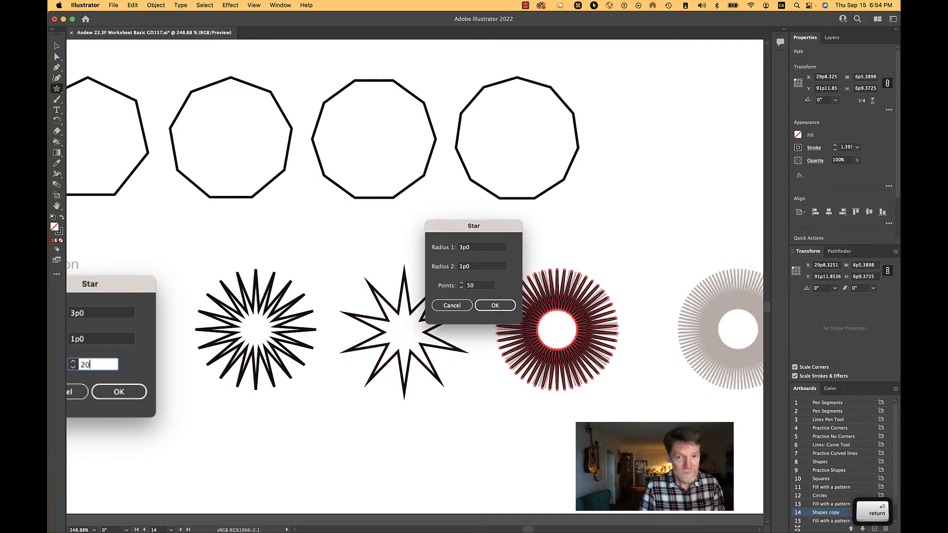
key(Return)
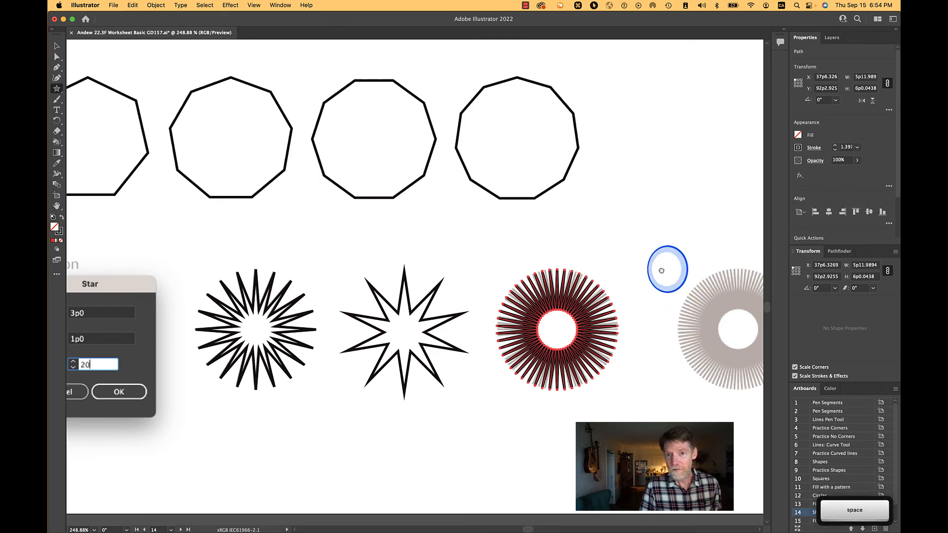
Step: Create a 100-point star with the same radii over the last grey sunburst in the row and deselect it
drag(664, 269, 409, 267)
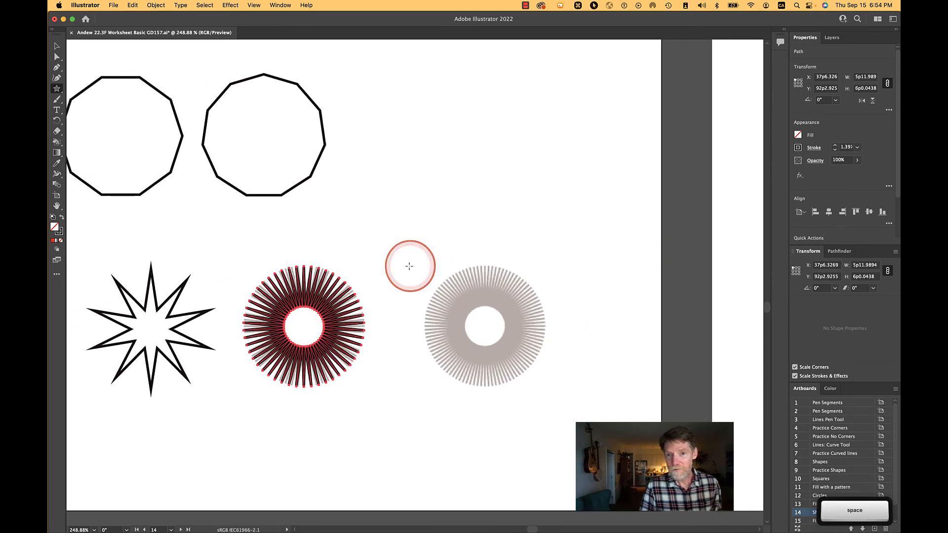
alt+click(483, 327)
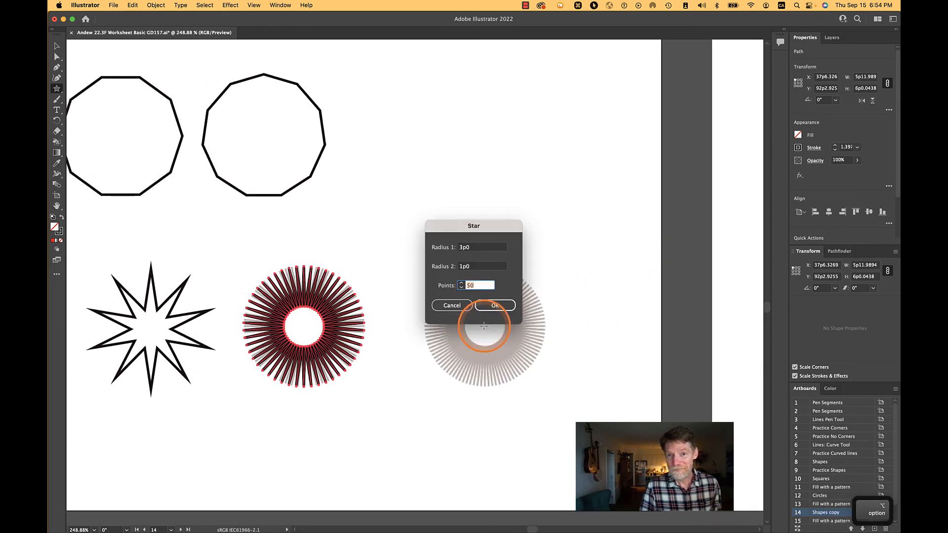
text(100)
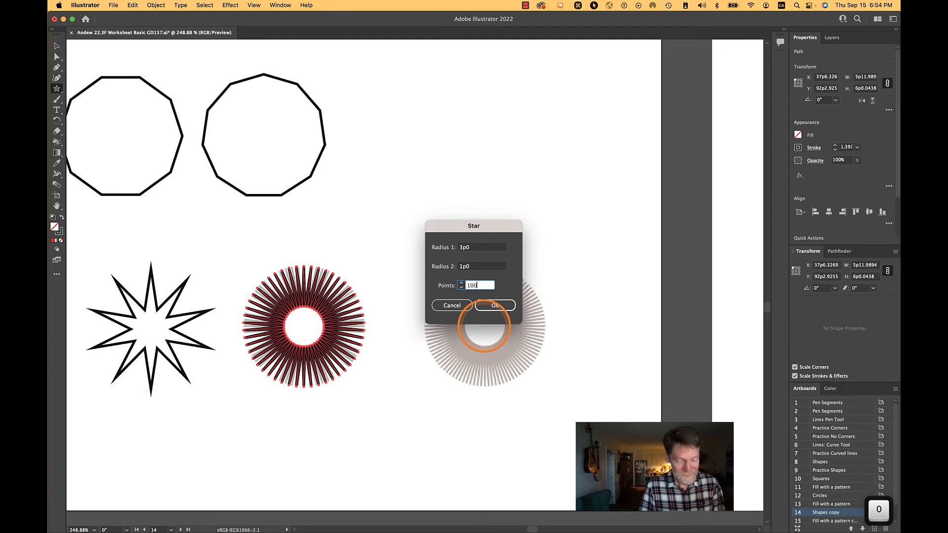
key(Return)
super+click(601, 353)
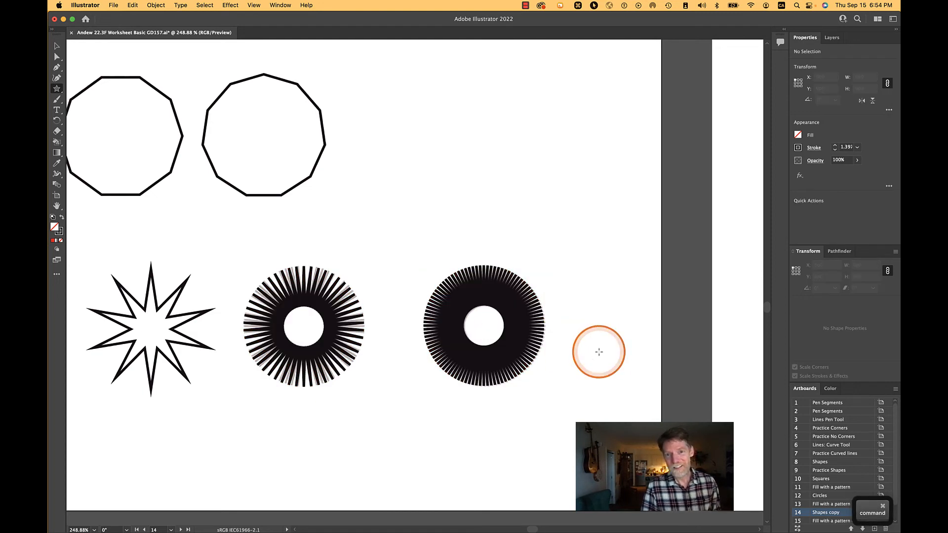
Step: Look over the Polygons artboard and move on to the "Make 24 different stars and polygons" artboard
scroll(599, 351, down, 5)
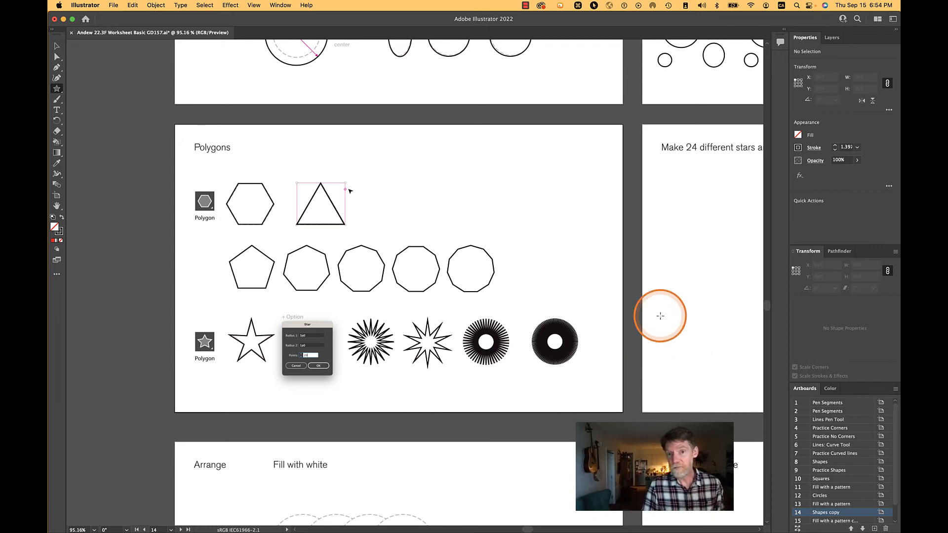
key(space)
drag(734, 263, 344, 242)
click(368, 121)
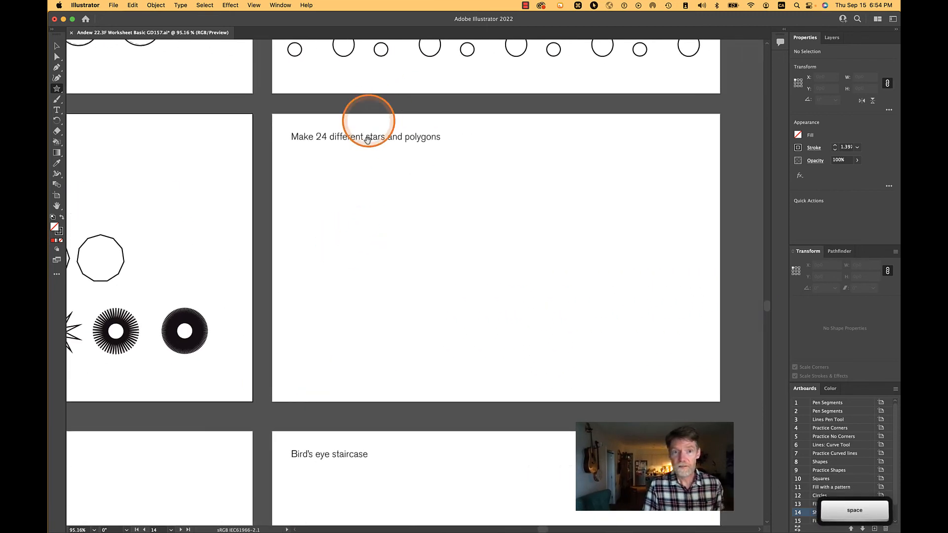
drag(431, 322, 395, 310)
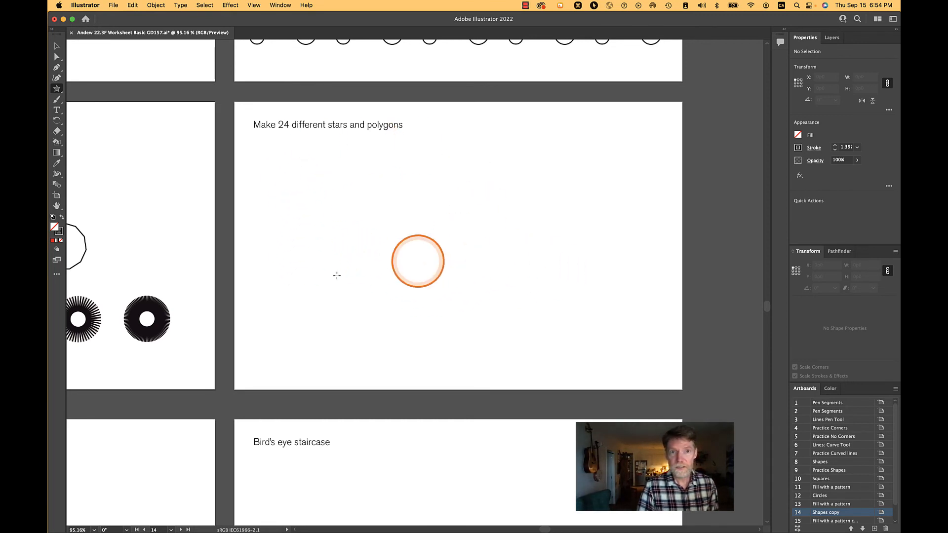
scroll(310, 187, left, 5)
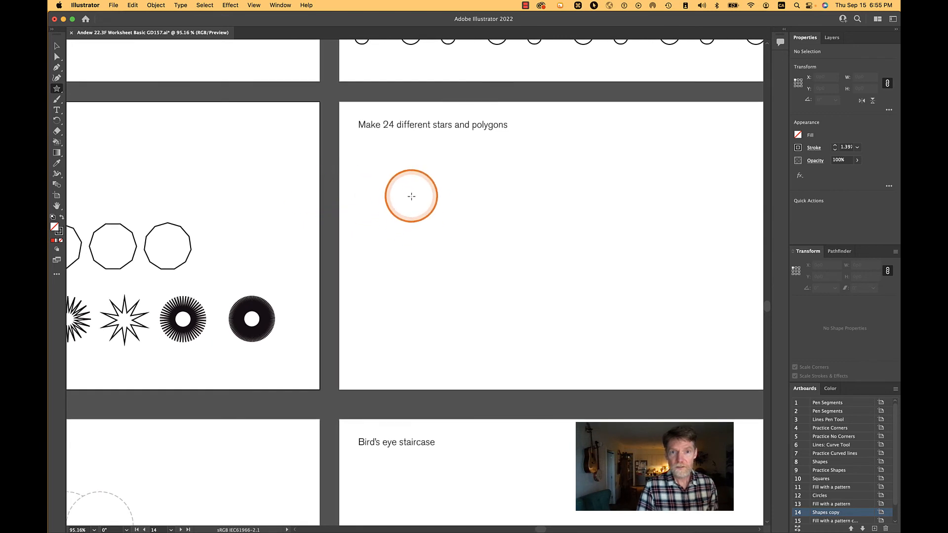
alt+click(413, 193)
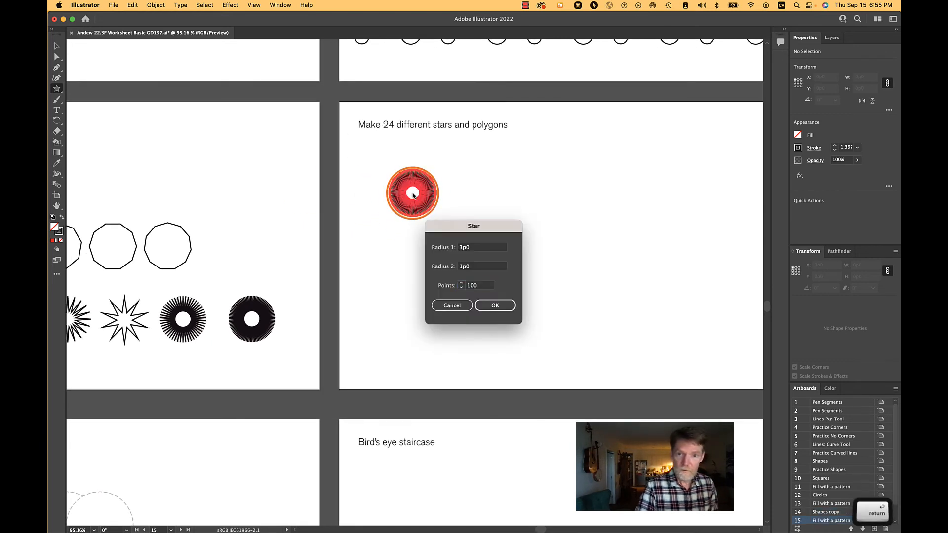
key(Return)
key(super+z)
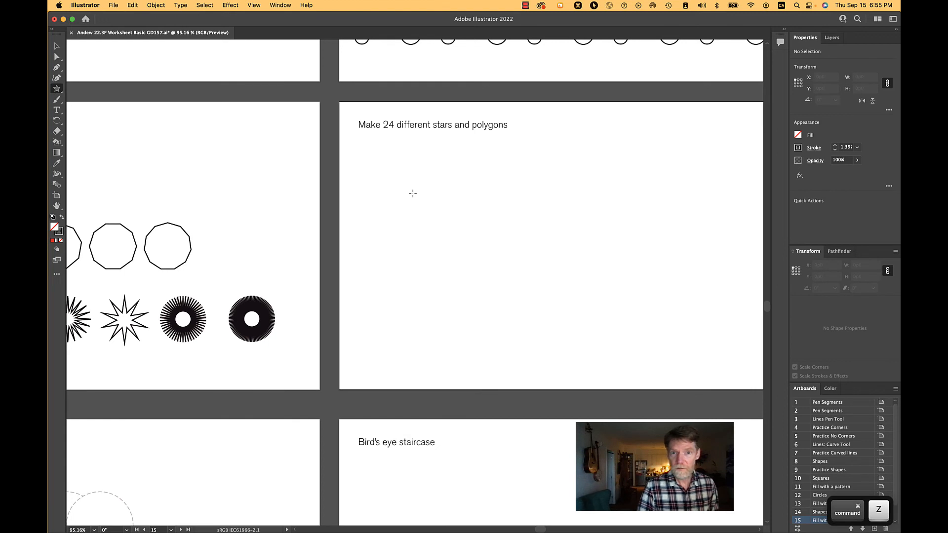
Step: Create a 100-point star with Radius 1 of 10p0 and Radius 2 of 9 picas, move it just below the artboard title, and deselect it
alt+click(413, 193)
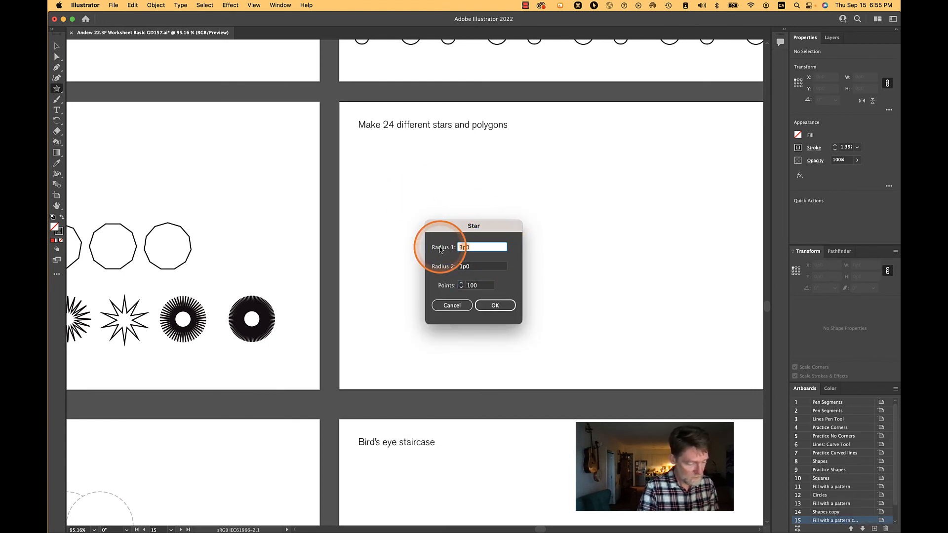
text(10)
key(Tab)
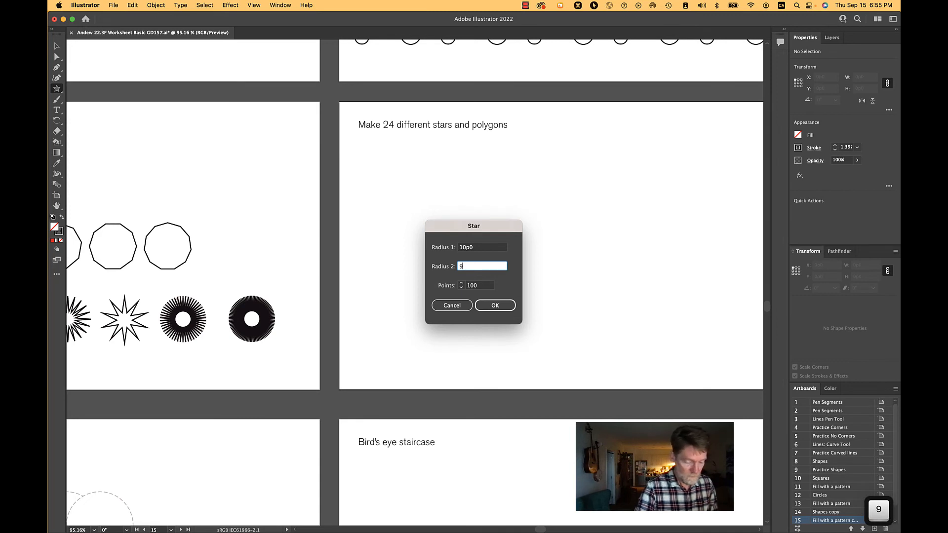
text(9)
key(Return)
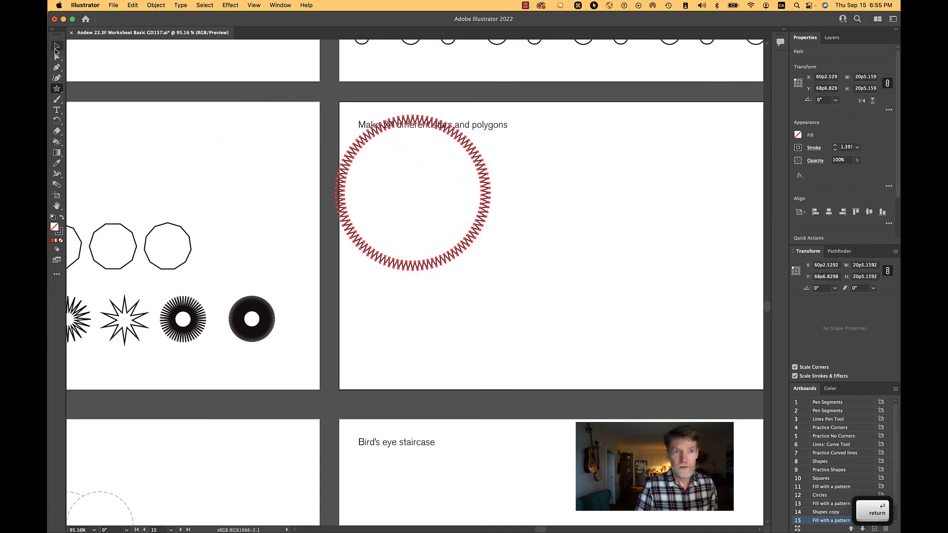
click(57, 48)
drag(368, 130, 393, 164)
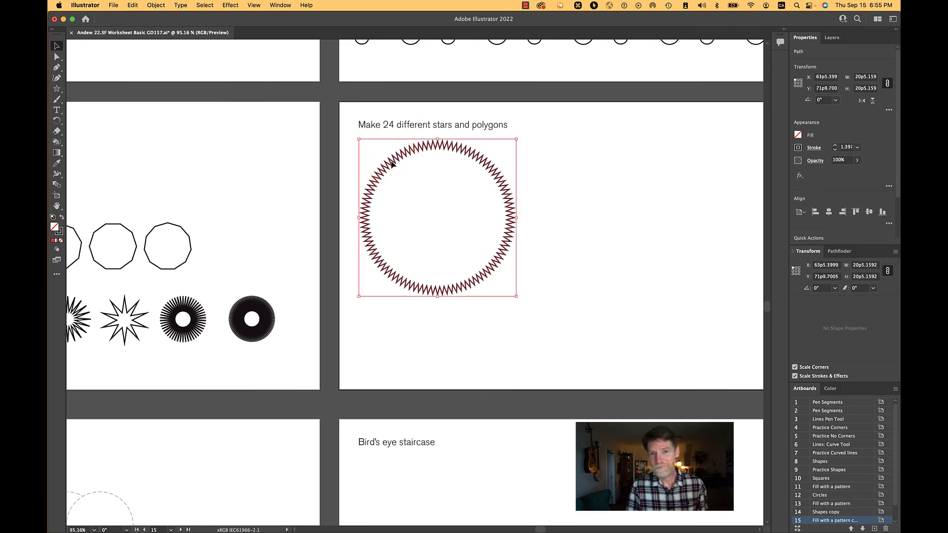
click(730, 215)
Step: Select the Polygon tool, open the Polygon dialog in the empty area beside the large star, and cancel it
key(space)
drag(587, 213, 465, 226)
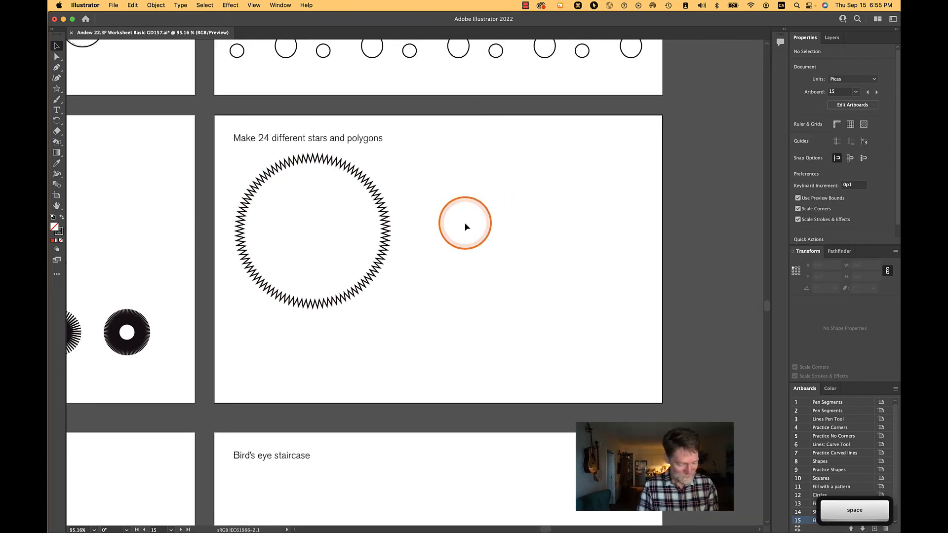
key(p)
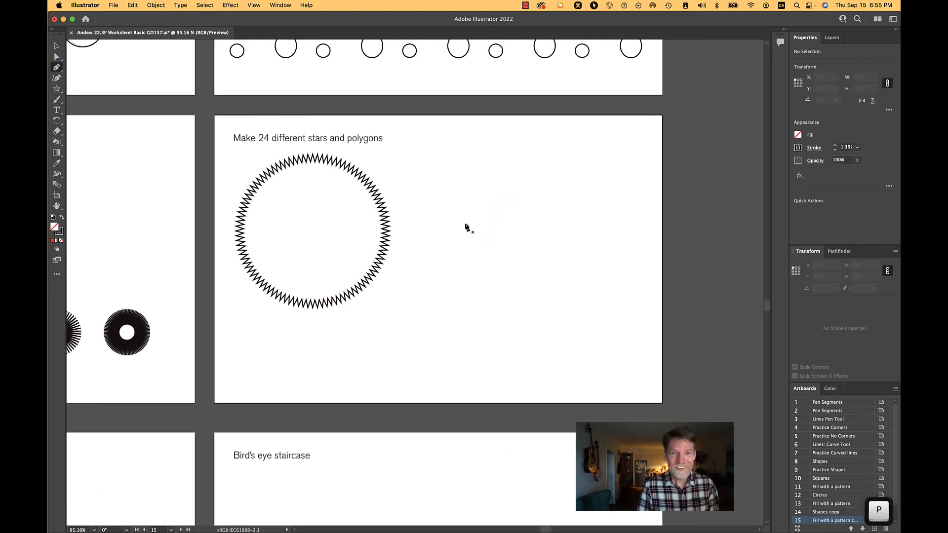
click(56, 91)
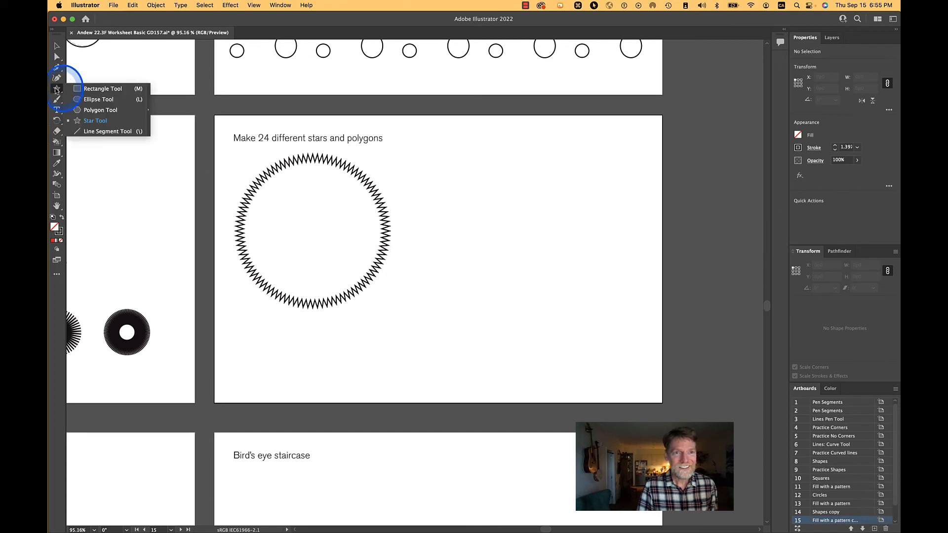
drag(57, 90, 94, 110)
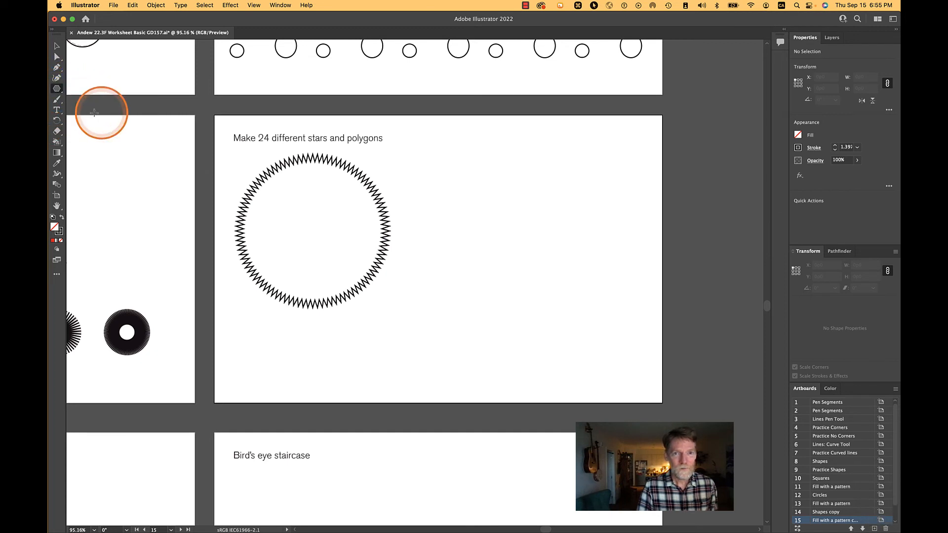
key(alt)
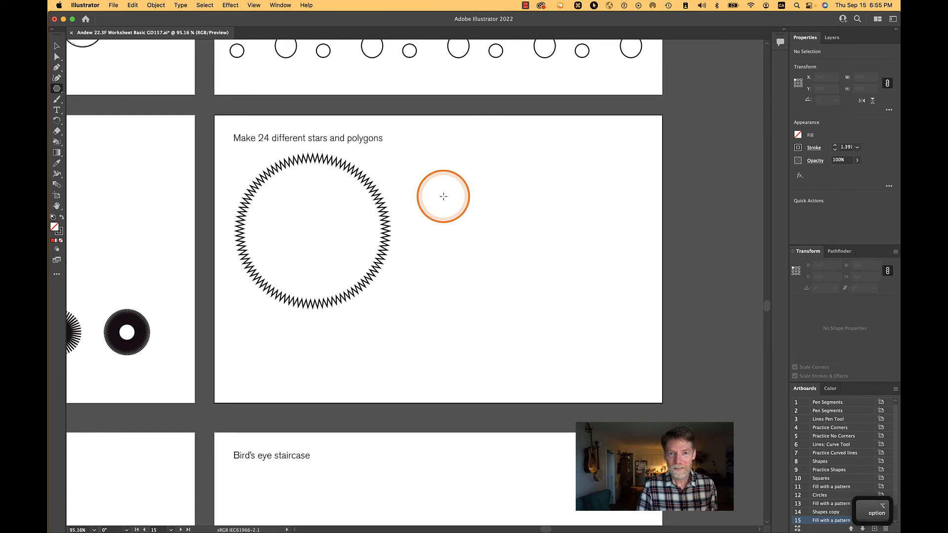
alt+click(443, 196)
key(Escape)
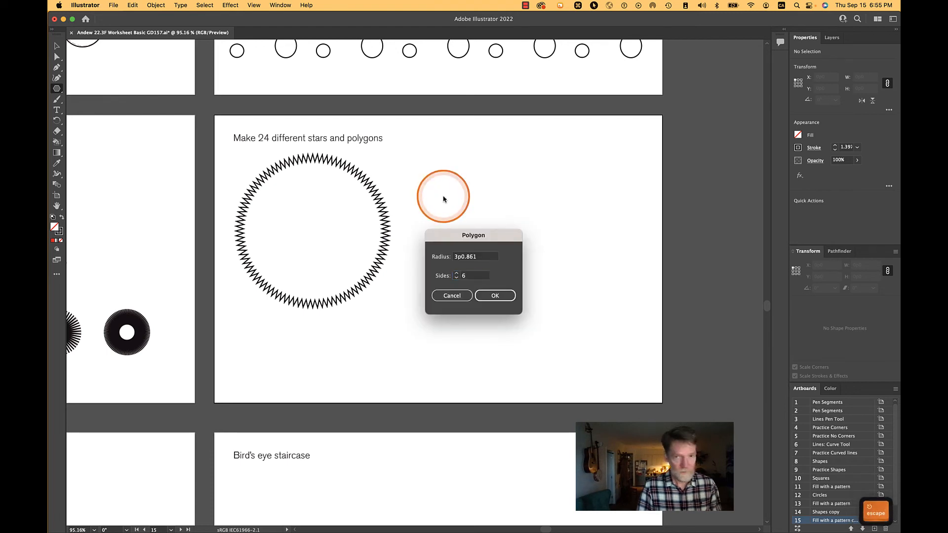
Step: Draw a hexagon, a square and a triangle about 8p2 wide in the empty area beside the large star
mouse_move(467, 197)
mouse_down()
mouse_move(489, 222)
mouse_move(472, 223)
mouse_move(449, 258)
mouse_move(450, 226)
mouse_move(493, 254)
mouse_move(501, 265)
mouse_move(491, 269)
mouse_up()
key(Down)
key(Down)
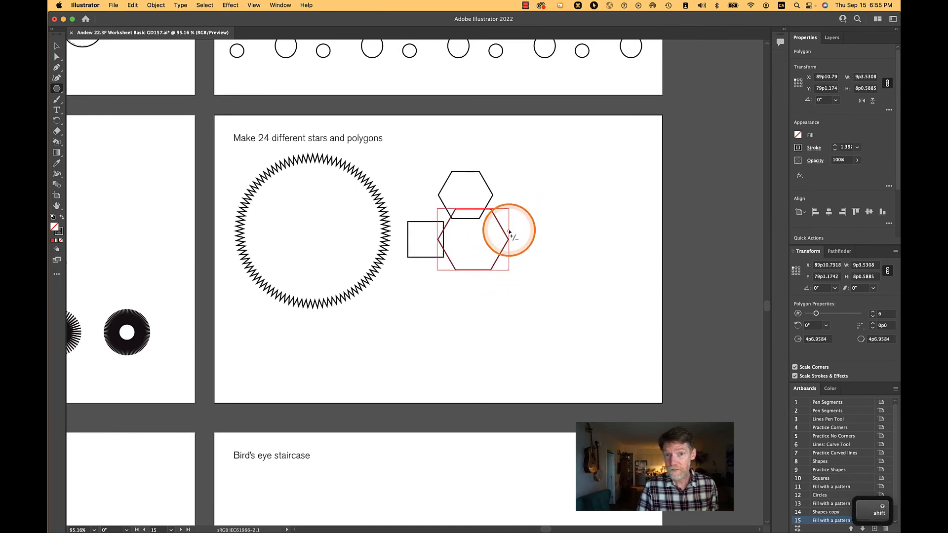
drag(510, 232, 508, 206)
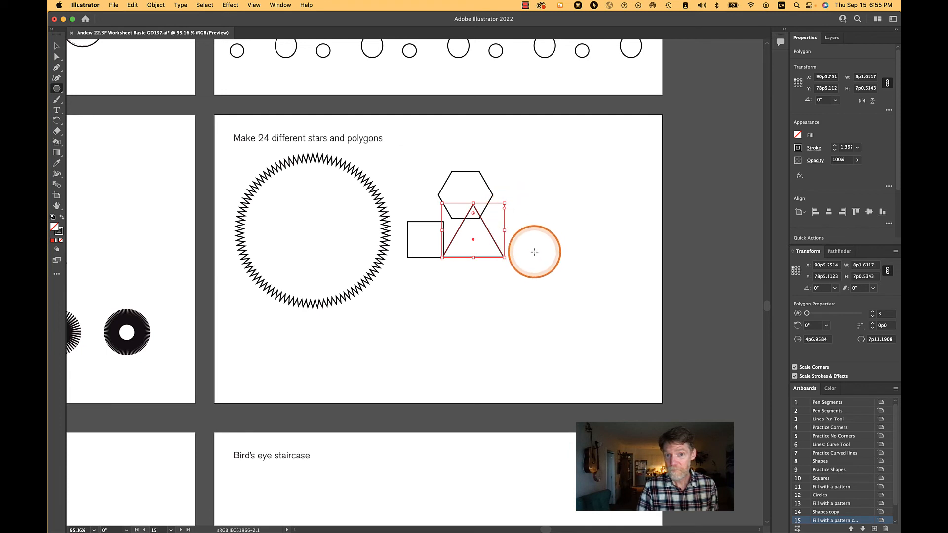
Step: Draw six more hexagons of various sizes and rotations around the artboard, including one inside the large star
drag(530, 248, 555, 269)
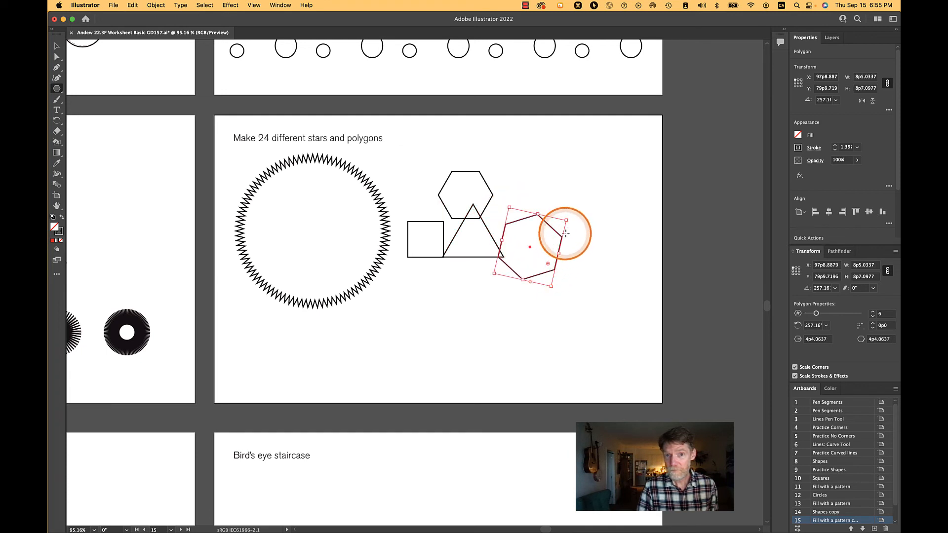
drag(587, 197, 543, 207)
key(shift)
drag(428, 295, 459, 278)
drag(333, 243, 369, 255)
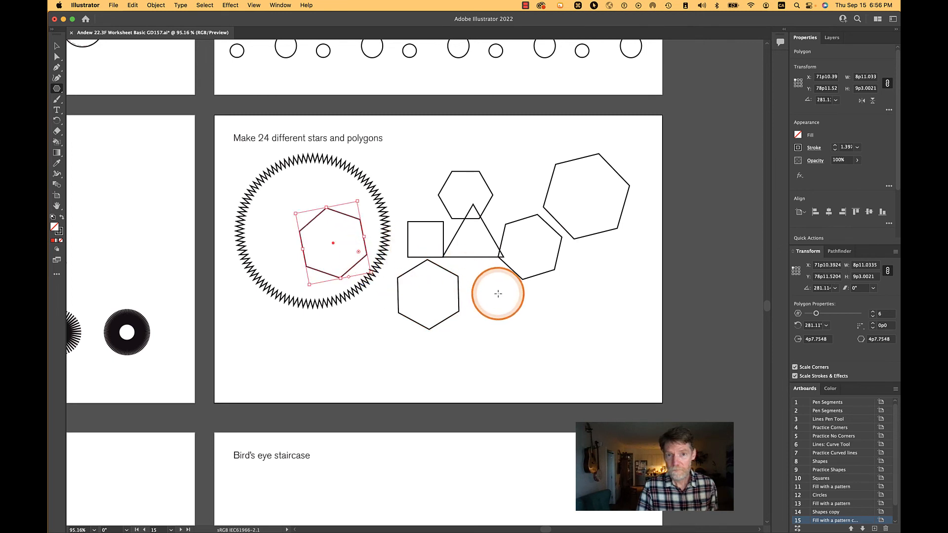
drag(498, 293, 495, 313)
drag(390, 324, 327, 334)
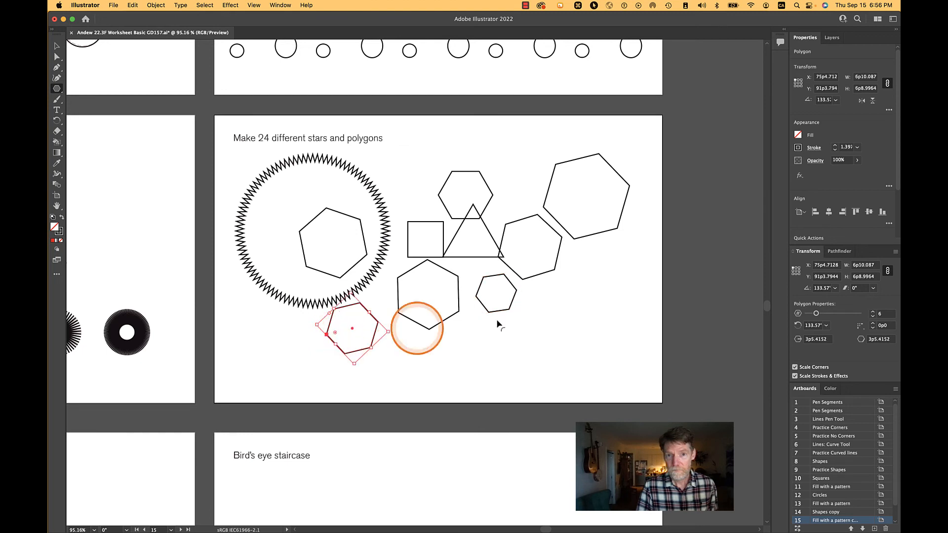
Step: Draw five more hexagons of various sizes and rotations in open spots around the artboard
drag(580, 290, 606, 304)
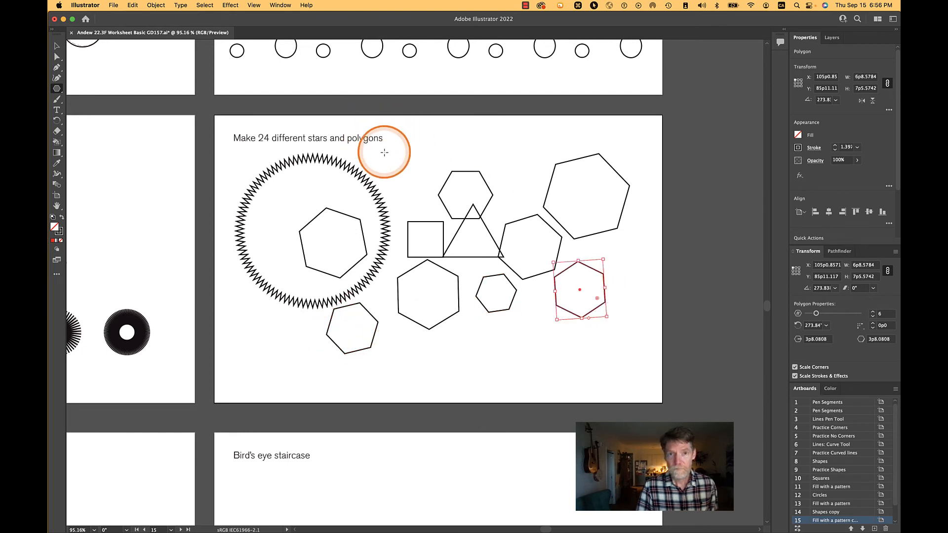
drag(385, 152, 405, 166)
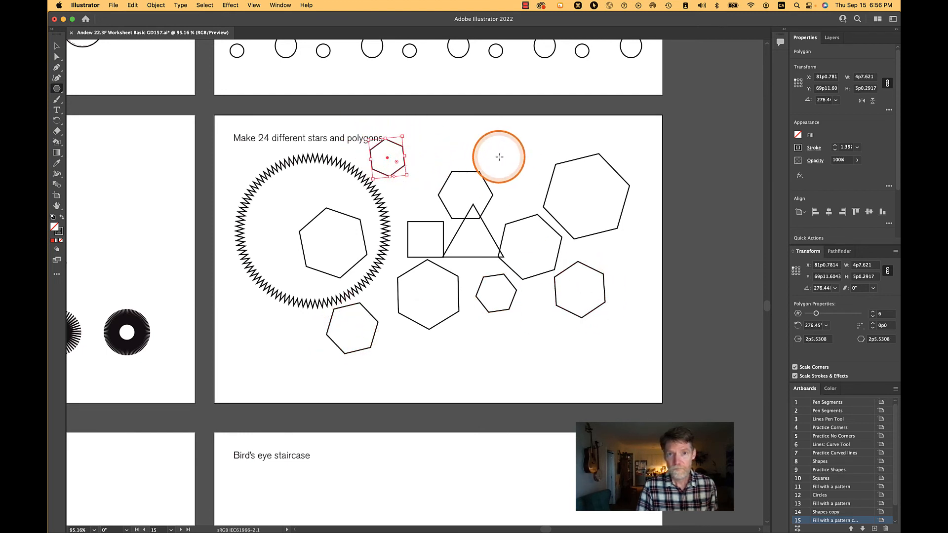
drag(501, 154, 522, 148)
drag(244, 177, 265, 188)
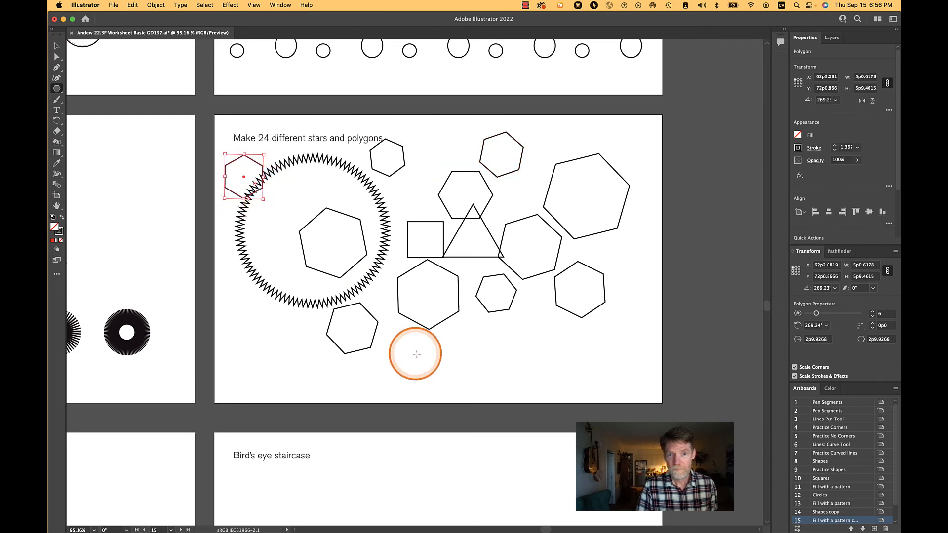
drag(471, 332, 475, 346)
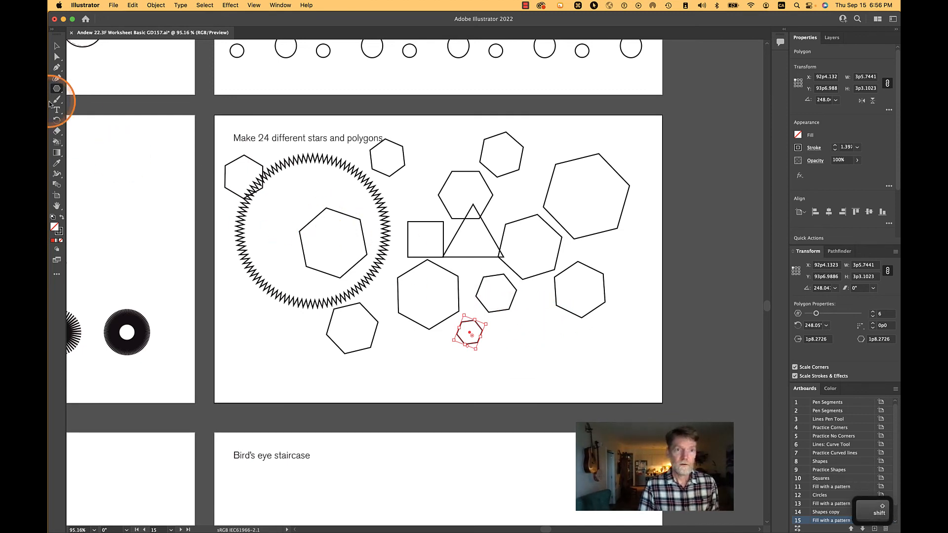
Step: Create a 100-point star with Radius 1 of 10p0 and Radius 2 of 9p0, and scale it down to about 14p5 wide
drag(58, 91, 98, 121)
click(540, 331)
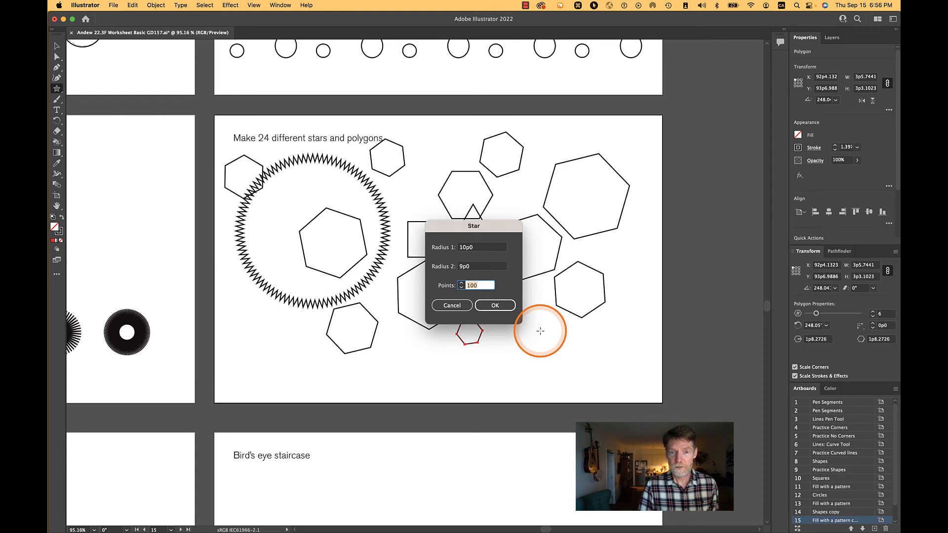
key(Return)
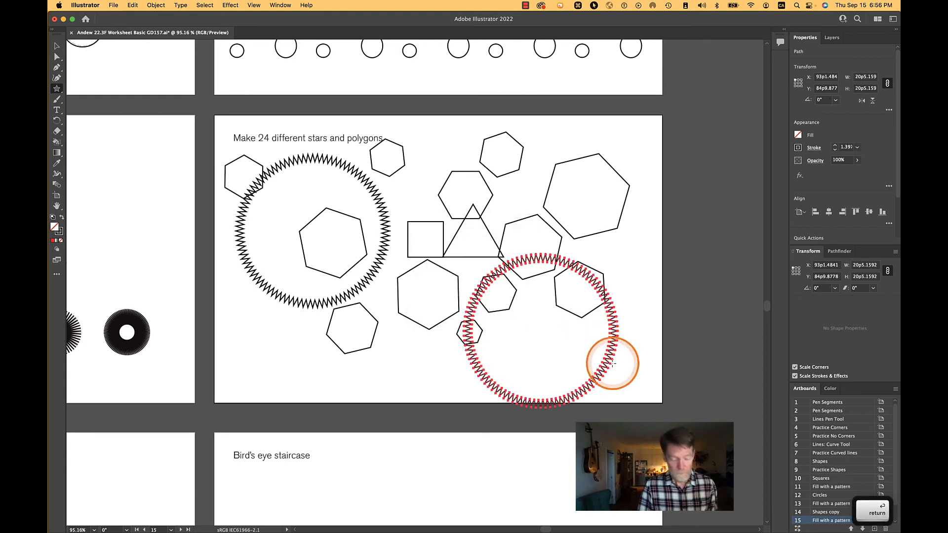
key(n)
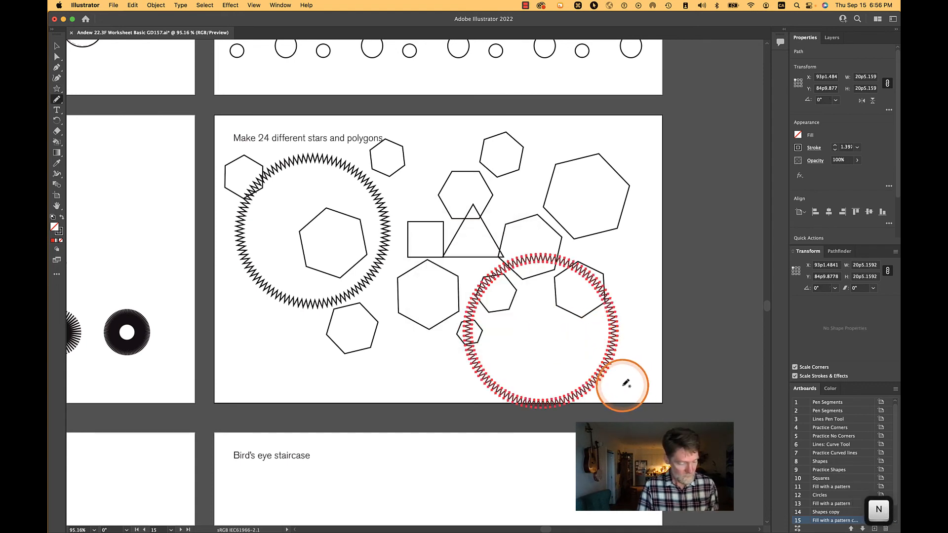
key(v)
drag(620, 411, 577, 362)
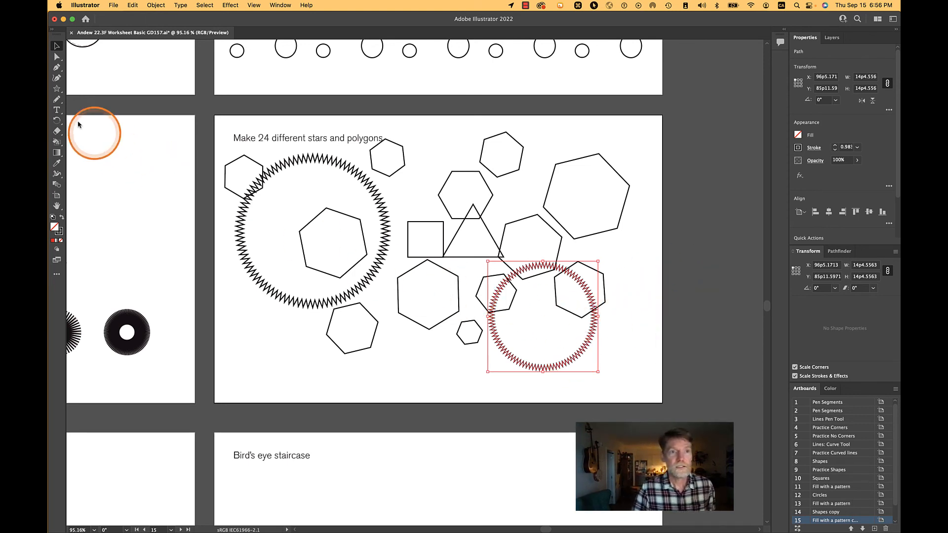
Step: Create a 3-point star with Radius 1 of 10p0 and Radius 2 of 9p0, and move it slightly toward the large 100-point star
click(57, 89)
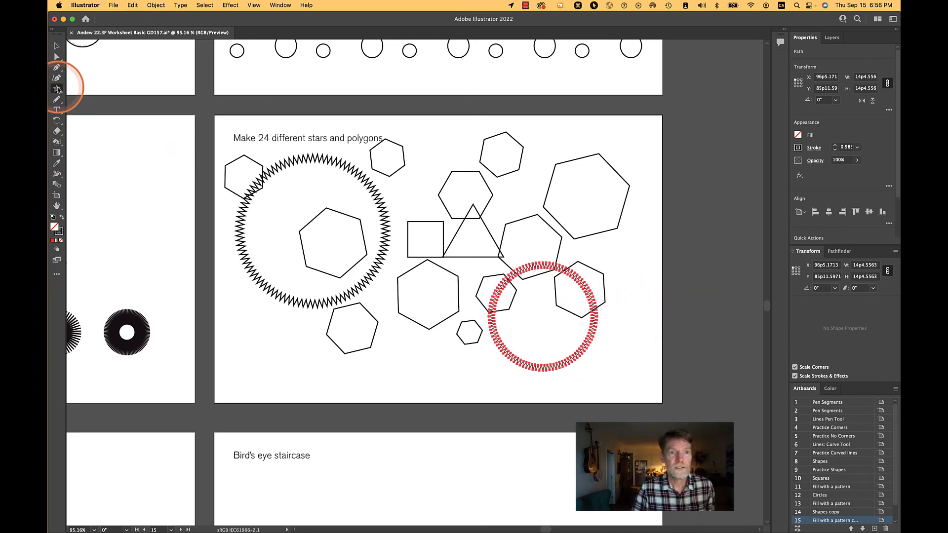
alt+click(398, 318)
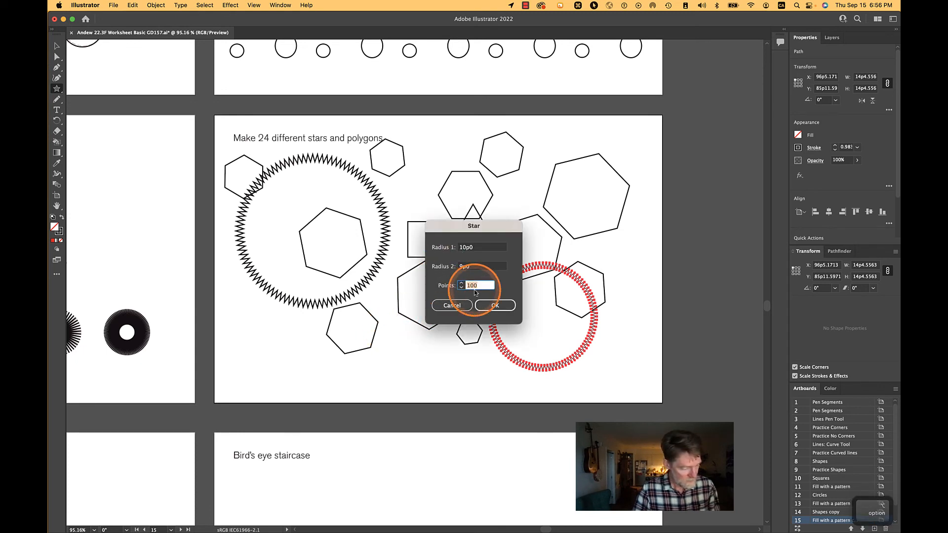
text(3)
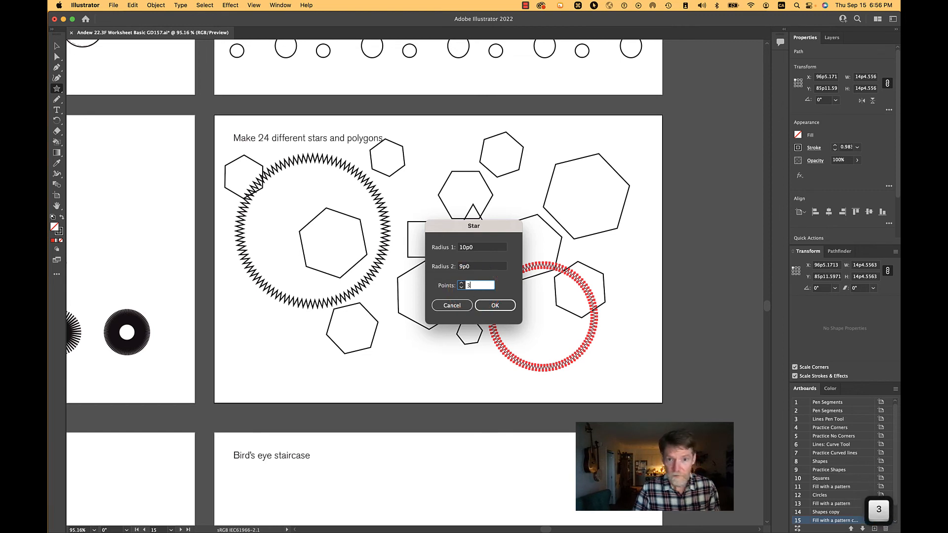
key(Tab)
click(510, 307)
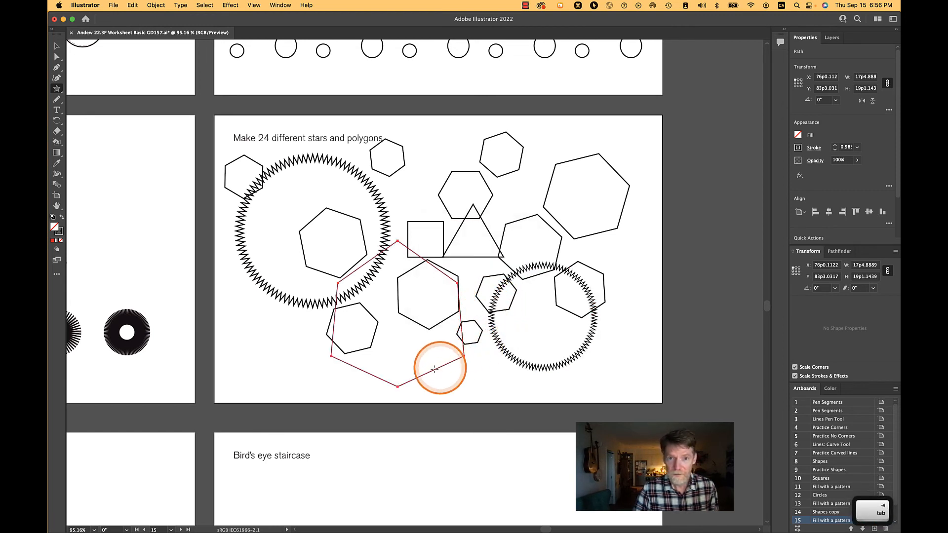
key(super)
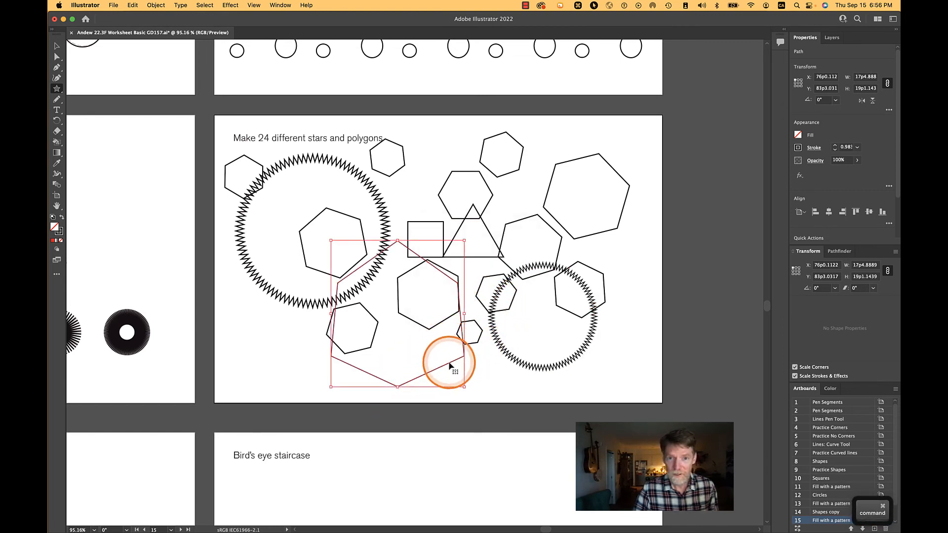
drag(449, 369, 417, 360)
Step: Create a 3-point star with Radius 1 of 5p0 and Radius 2 of 2p0, and move it just below the largest hexagon
key(alt)
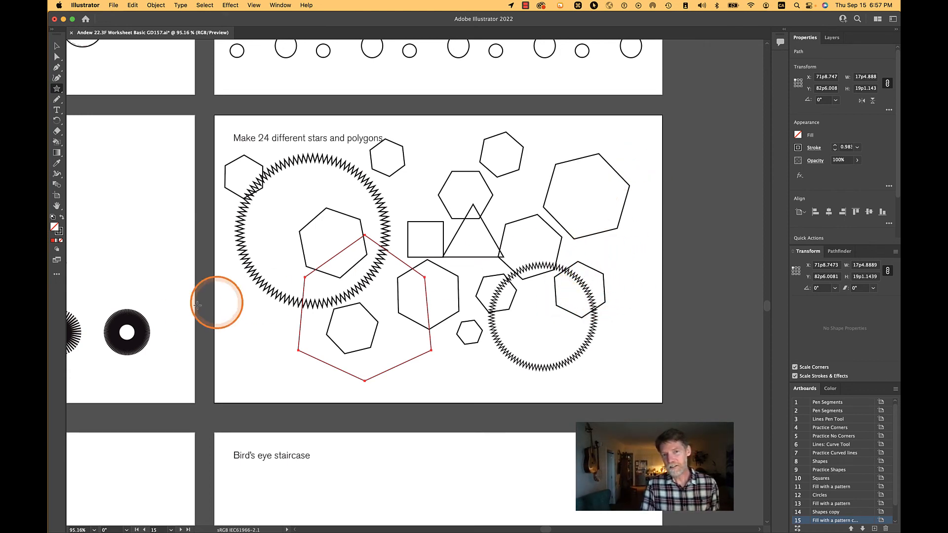
click(257, 324)
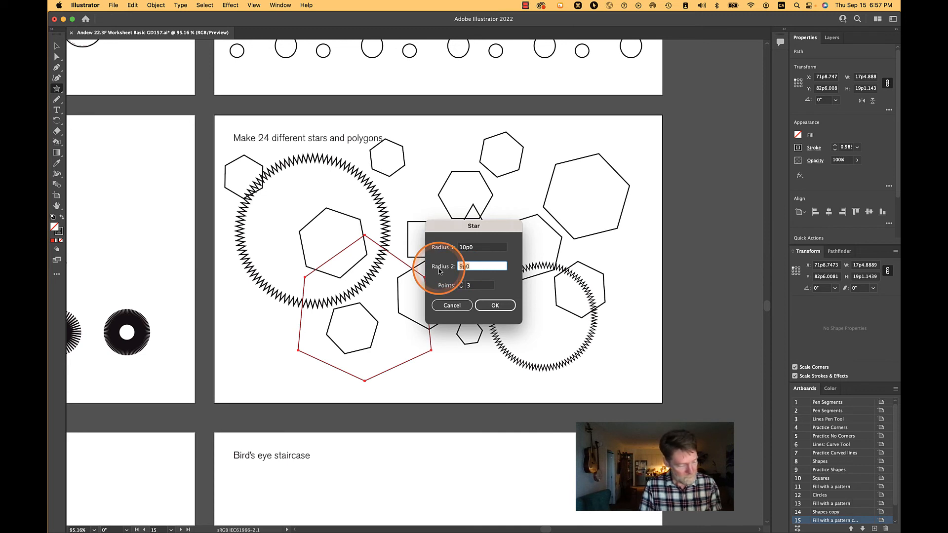
text(4)
click(476, 249)
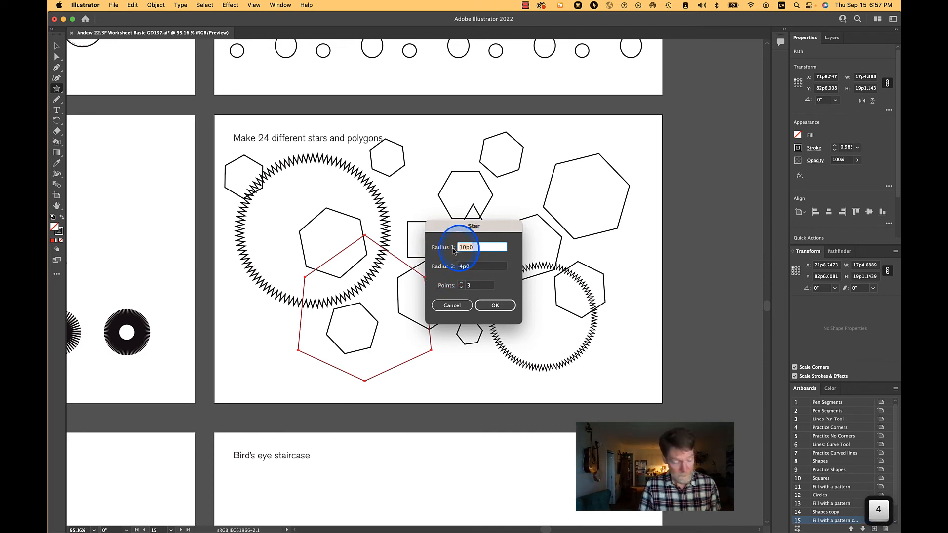
text(5)
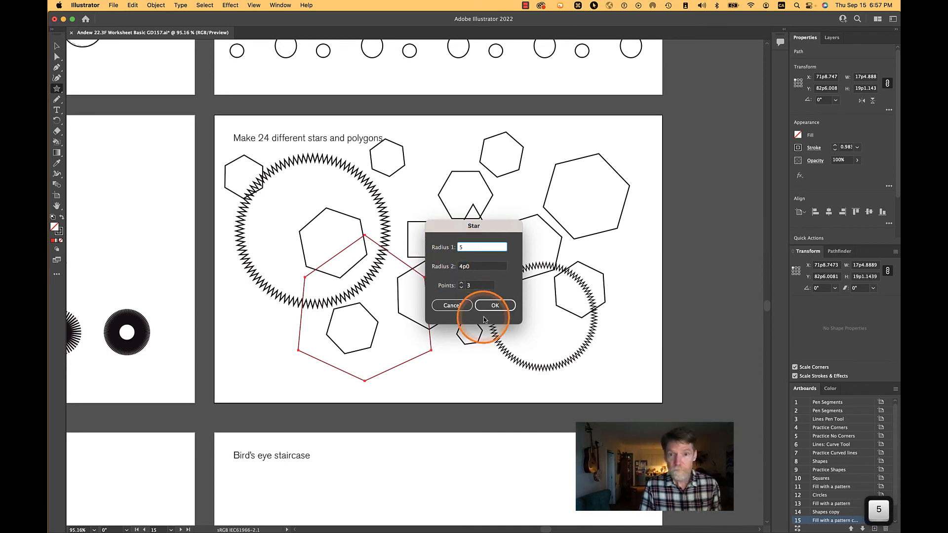
click(472, 270)
text(2)
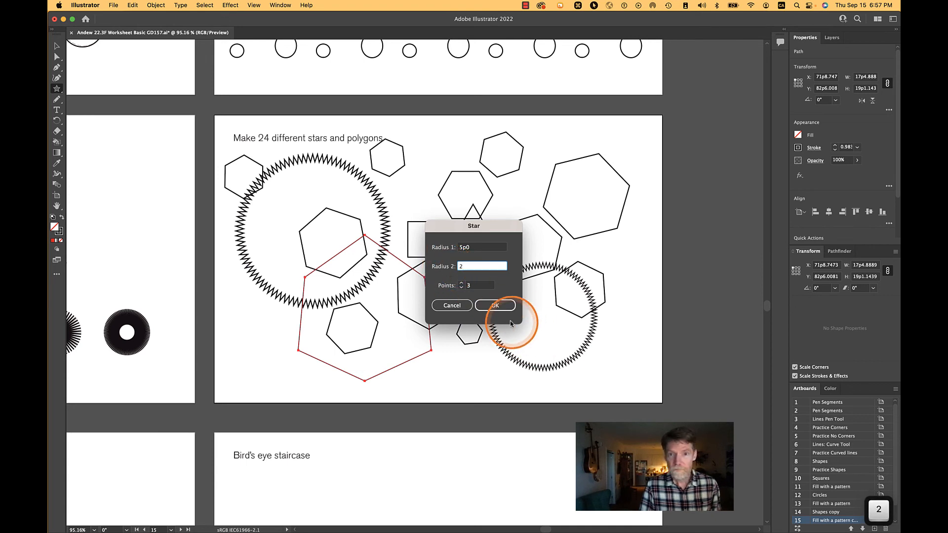
click(504, 308)
super+click(274, 319)
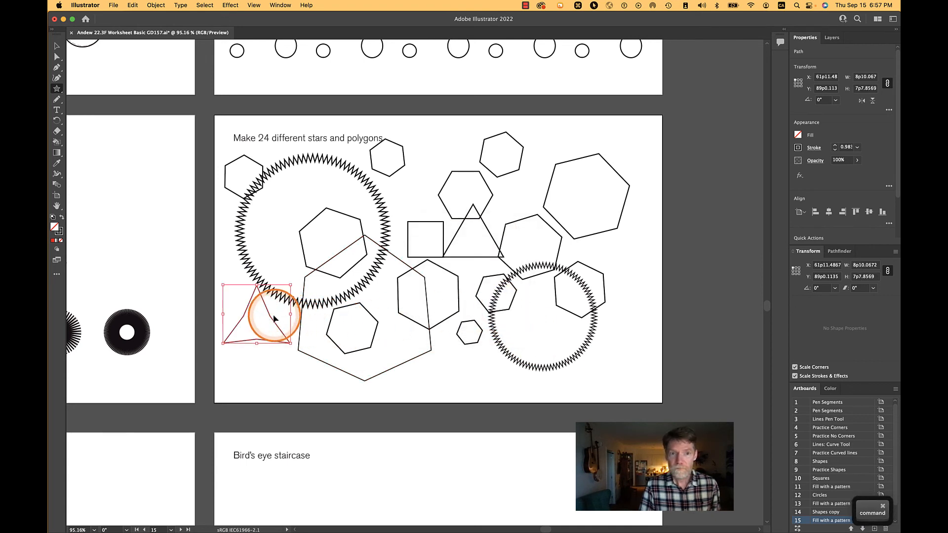
drag(269, 311, 619, 269)
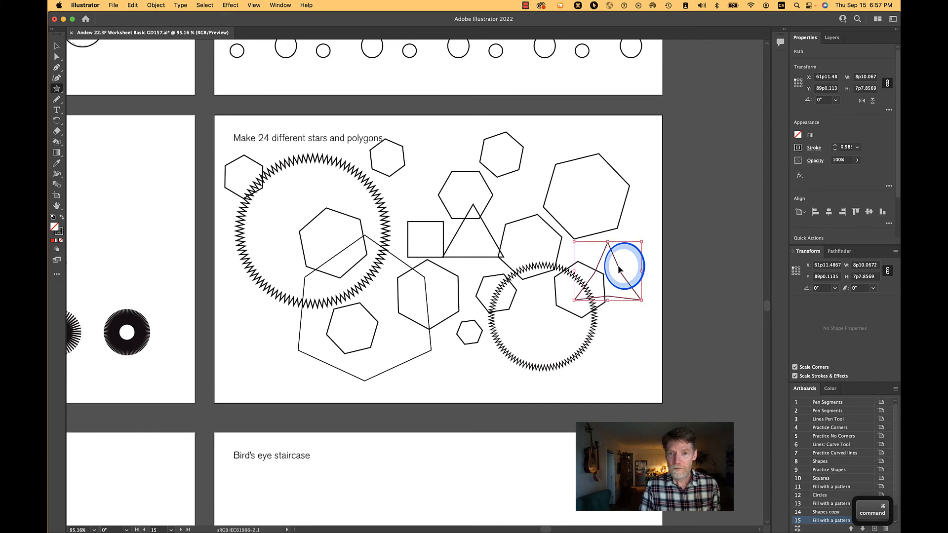
Step: Create a 5-point star below the large 100-point star and an 8-point star above the square, keeping the 5p0 and 2p0 radii
click(263, 321)
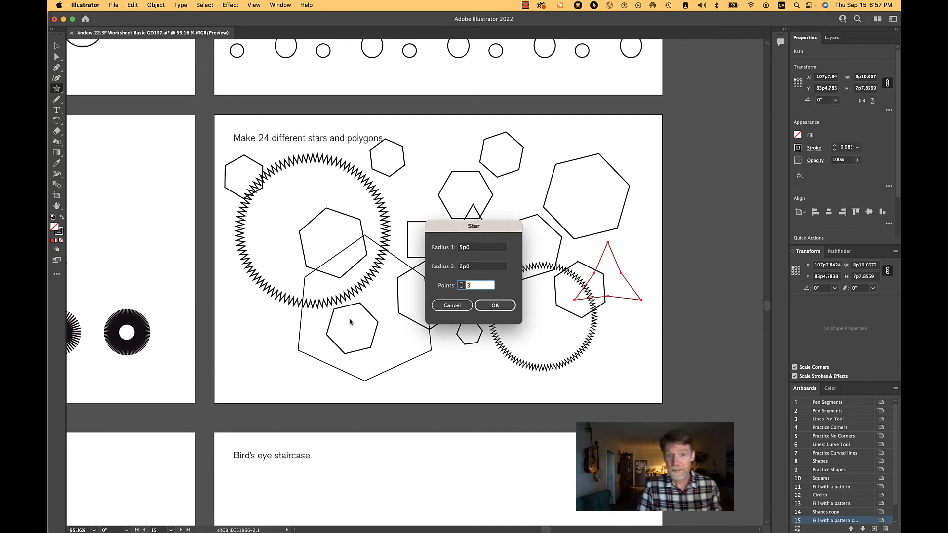
text(5)
key(Return)
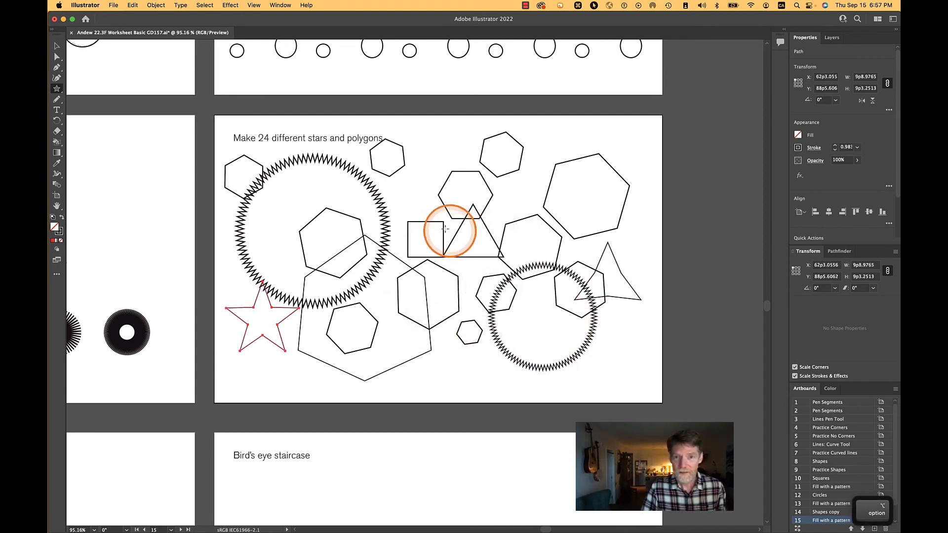
click(419, 190)
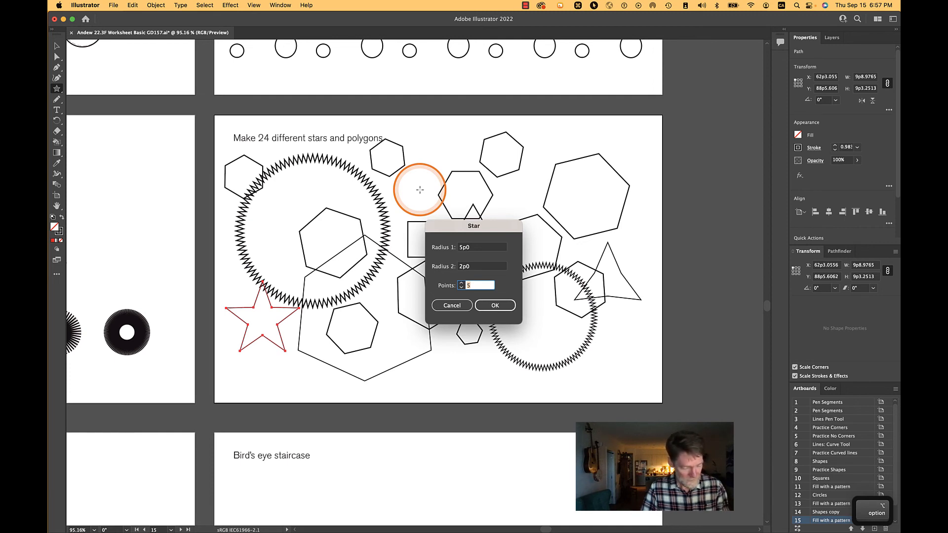
text(8)
key(Return)
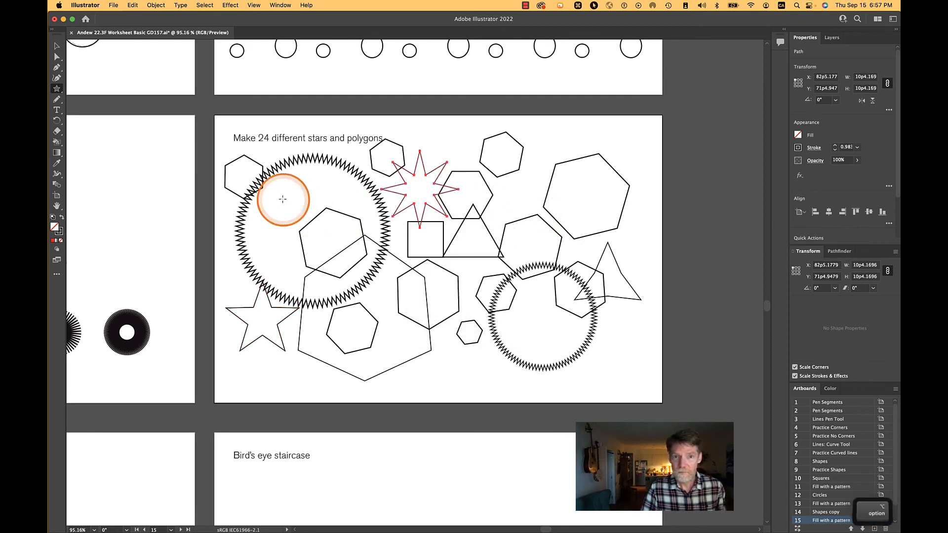
Step: Create a 90-point star inside the large 100-point star and a 20-point star near the artboard's upper edge, keeping the same radii
click(283, 199)
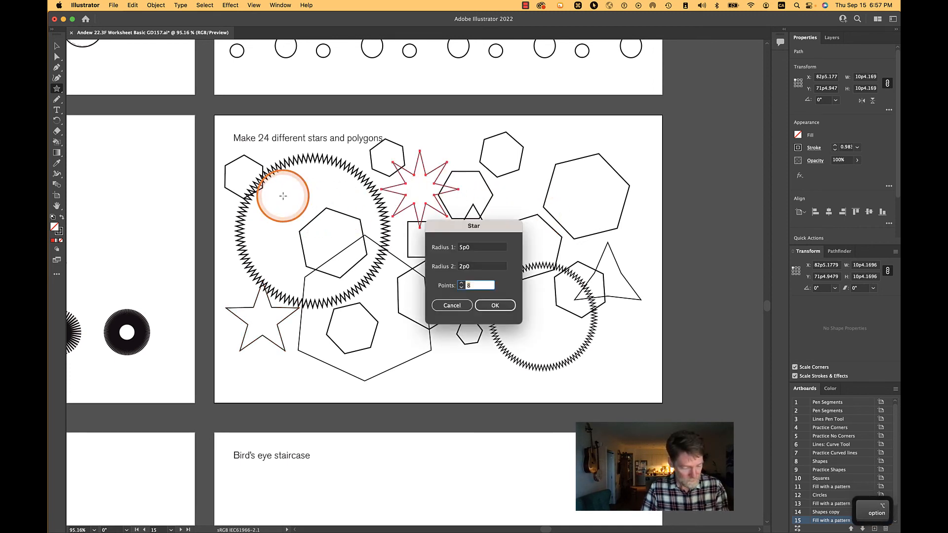
text(90)
key(Return)
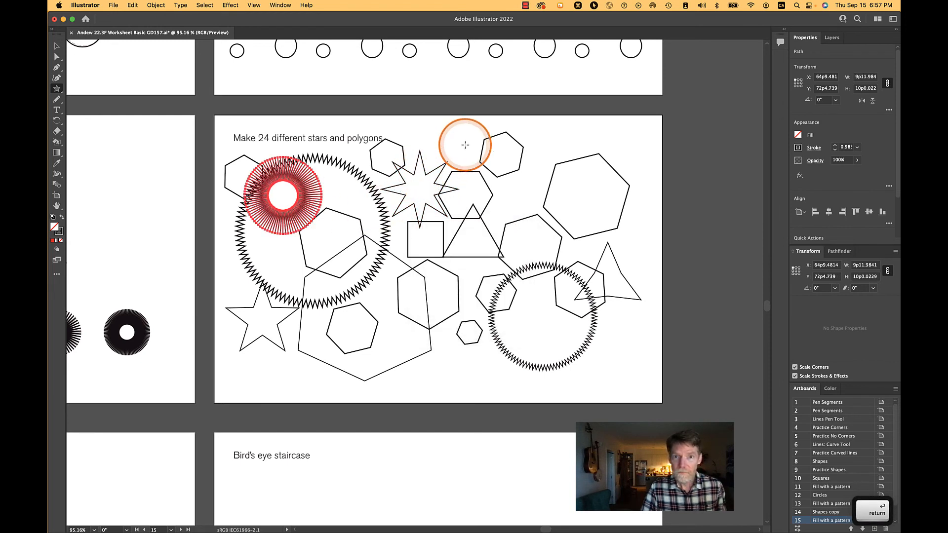
alt+click(464, 144)
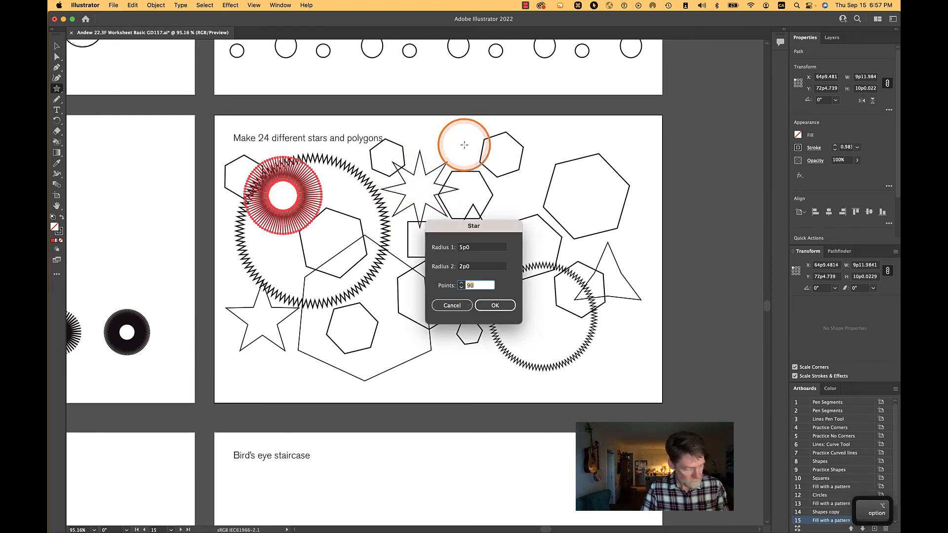
text(2)
key(Return)
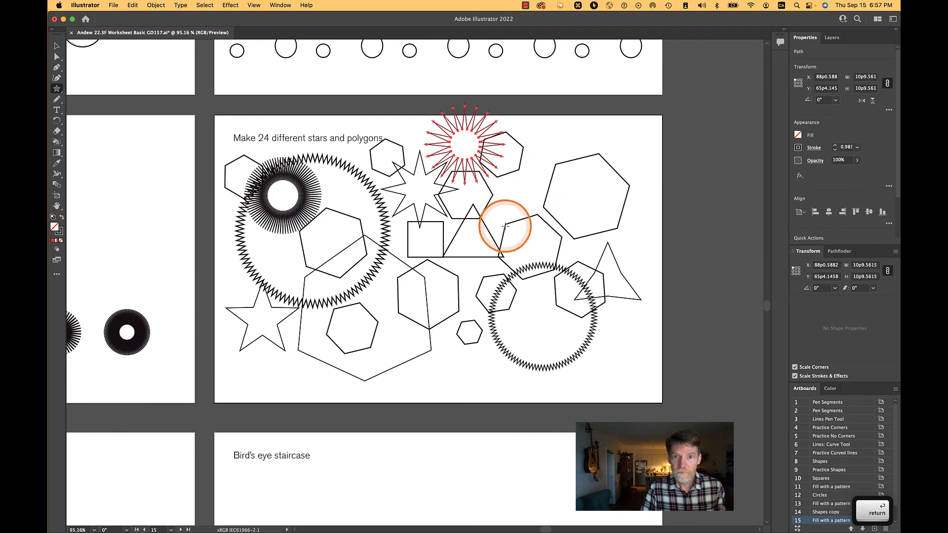
Step: Create a smaller 20-point star with Radius 1 of 3p0 and Radius 2 of 2p0 just below the triangle
alt+click(474, 256)
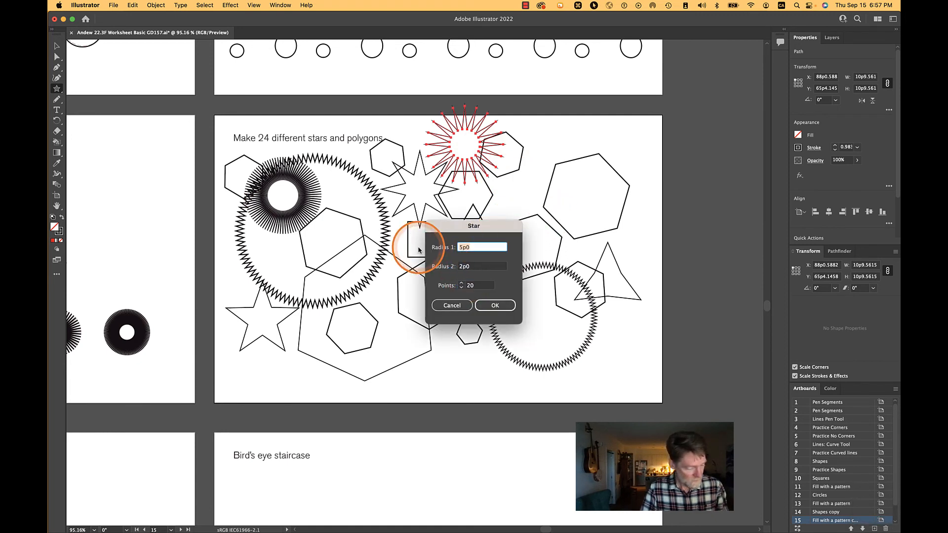
key(Tab)
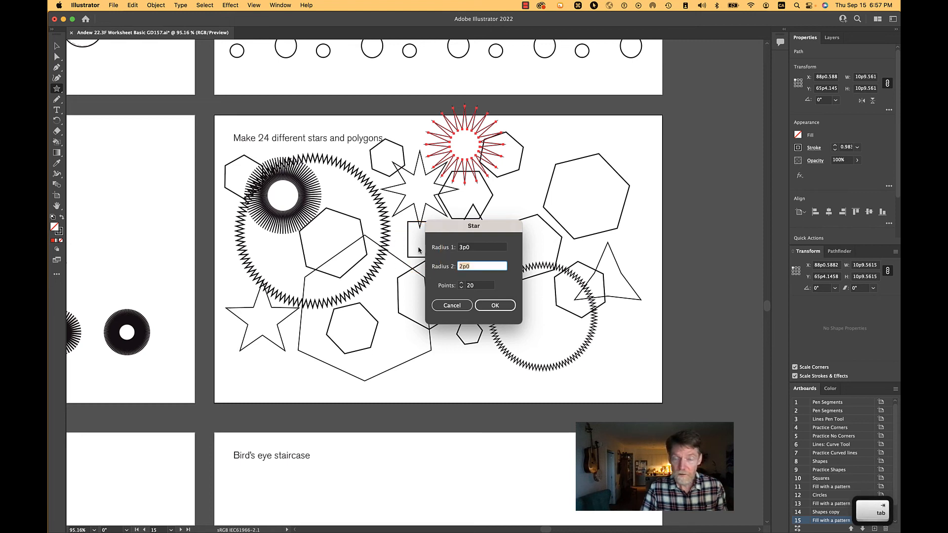
click(494, 304)
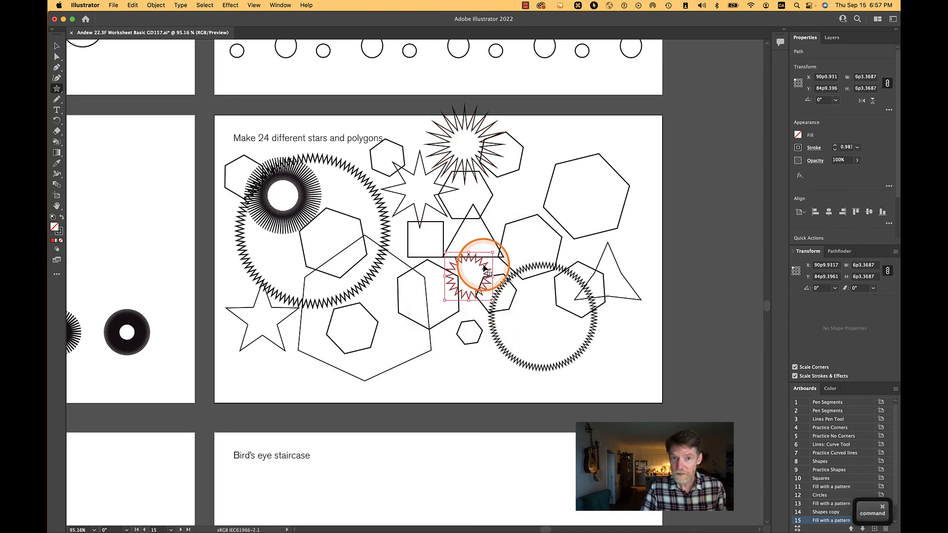
Step: Move the small 20-point star onto the largest hexagon, the bigger one fully onto the artboard, and the 90-point star deeper inside the large star
drag(477, 265, 627, 158)
drag(462, 132, 495, 166)
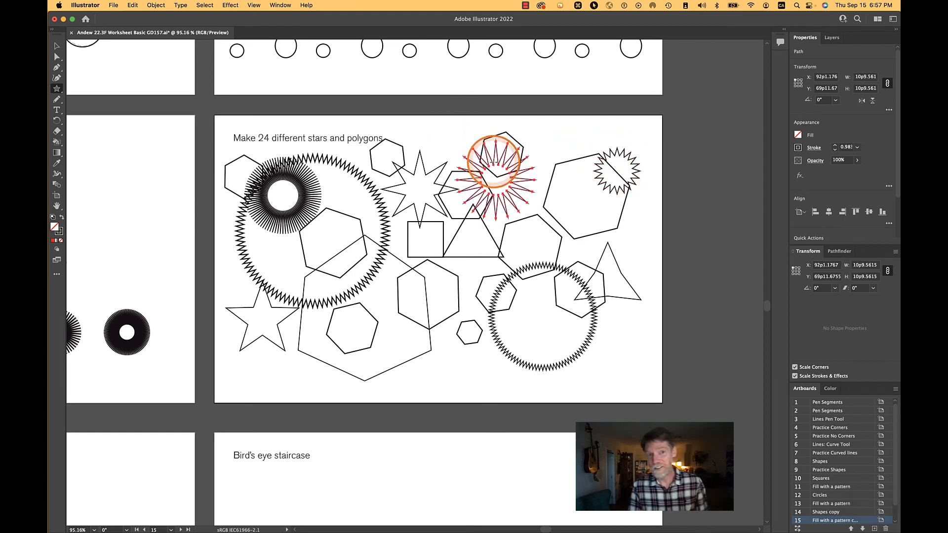
drag(303, 189, 334, 208)
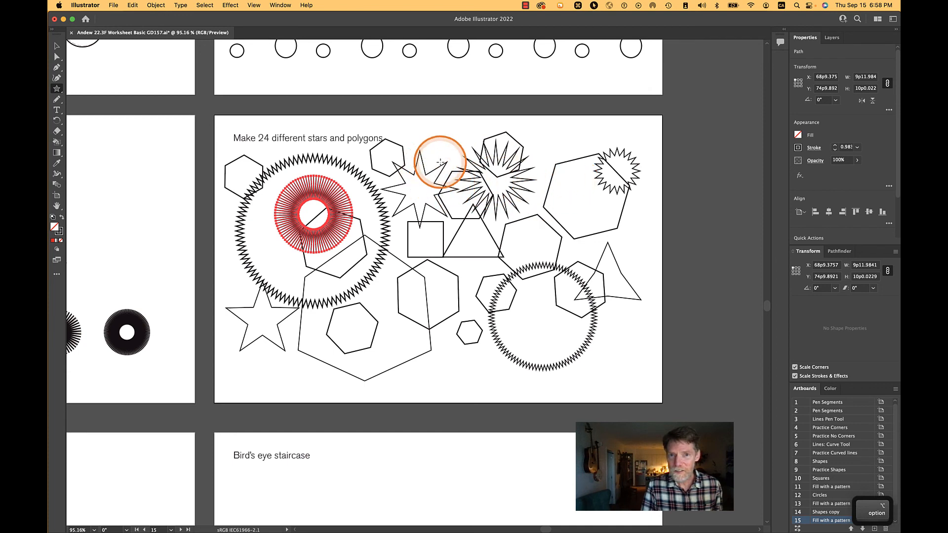
Step: Create a 20-point star with Radius 1 of 2p0 and Radius 2 of 3p0, and place it over the largest hexagon's lower-right corner
click(461, 135)
click(438, 248)
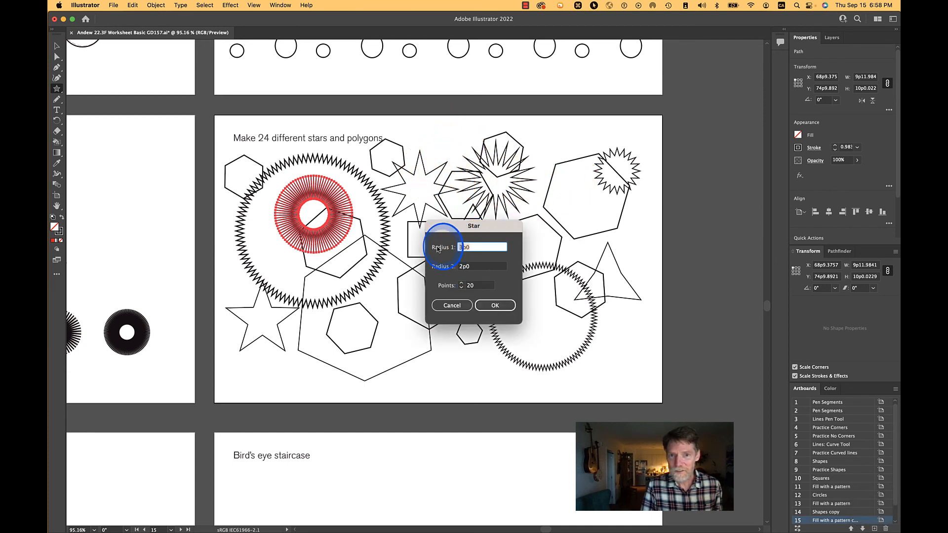
key(Tab)
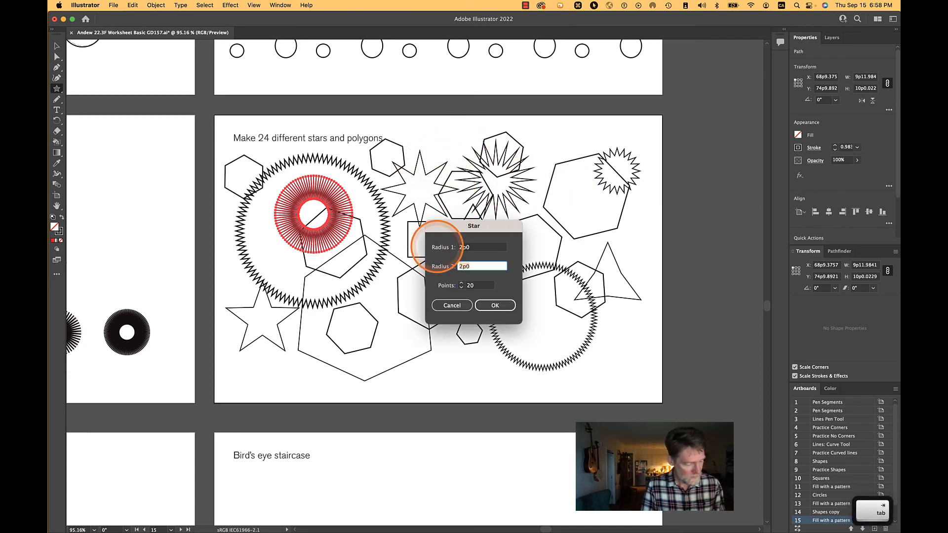
text(3)
key(Return)
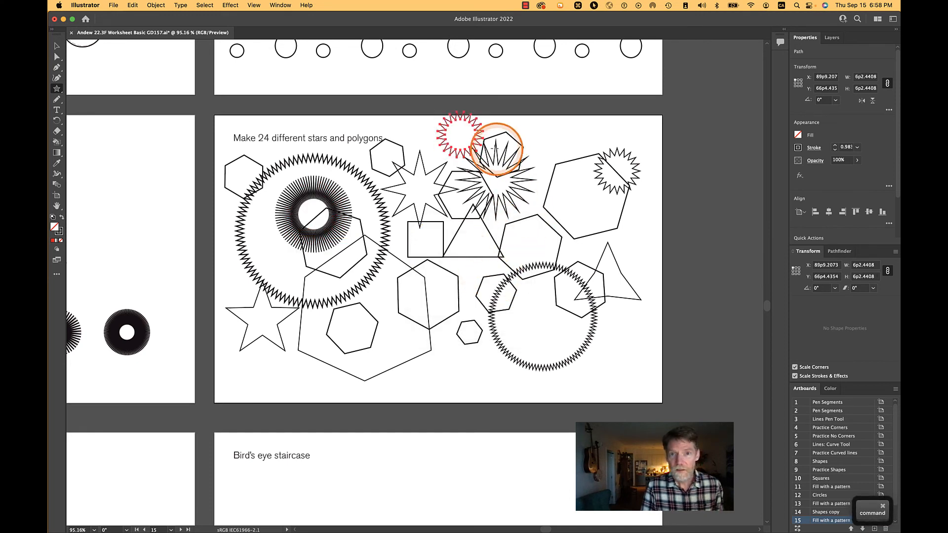
drag(469, 124, 587, 206)
scroll(436, 166, up, 5)
scroll(435, 167, down, 5)
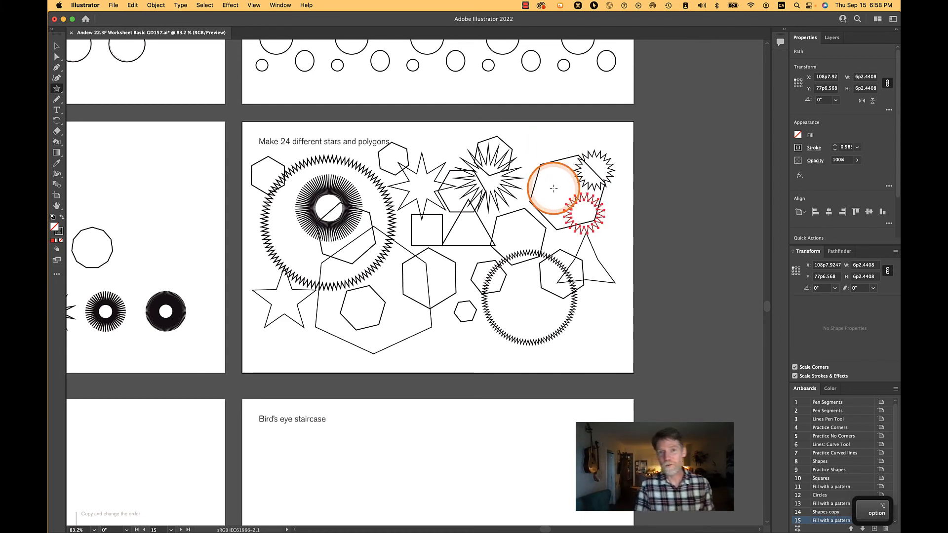
click(403, 314)
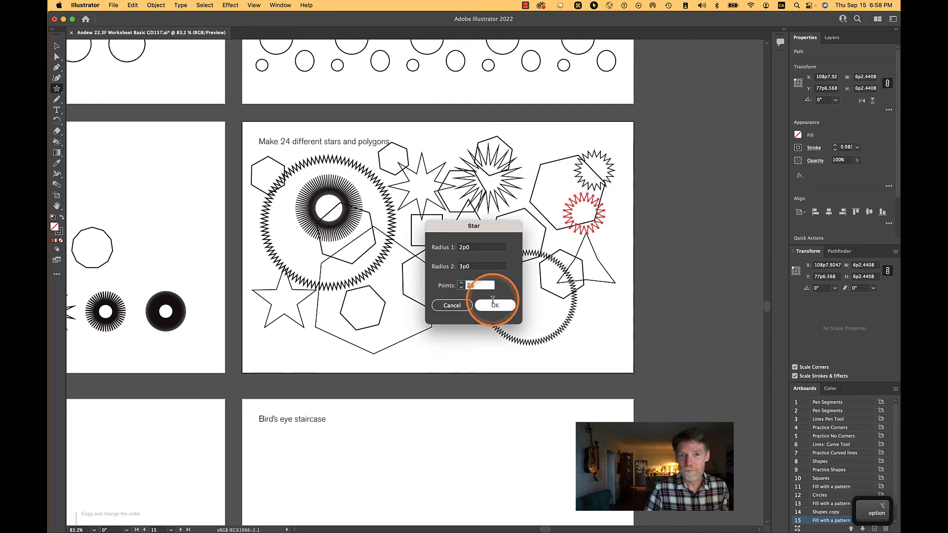
click(452, 306)
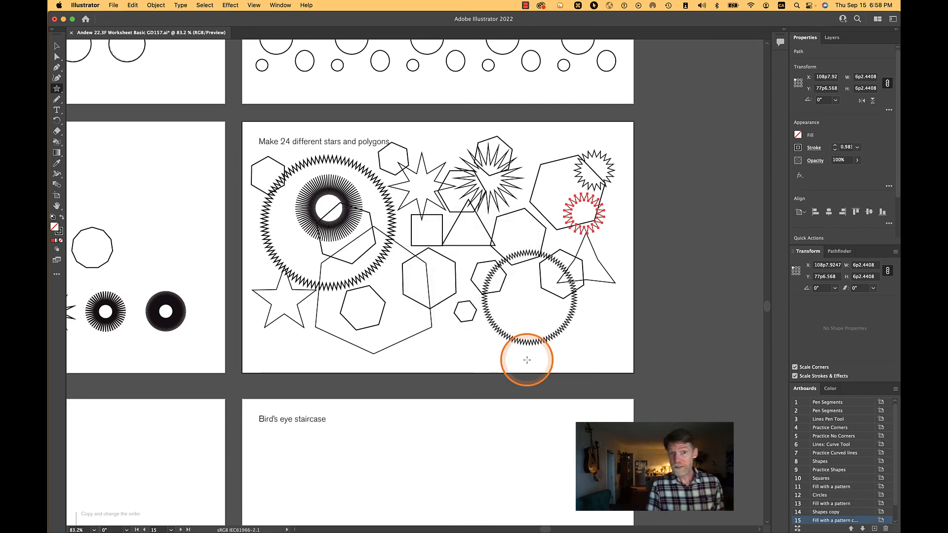
Step: Switch to the Ellipse tool for the overlapping circles exercise on the Arrange artboard
key(space)
drag(205, 431, 517, 242)
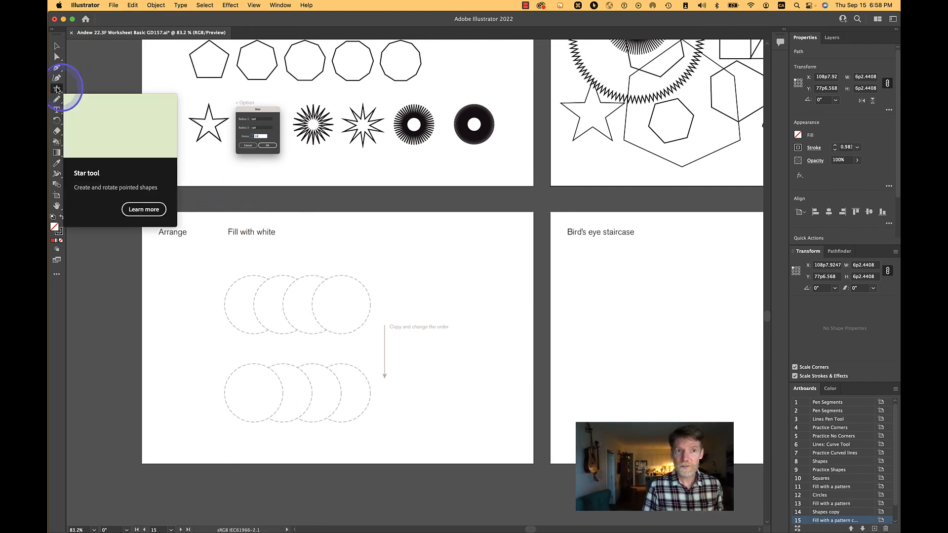
drag(58, 89, 98, 100)
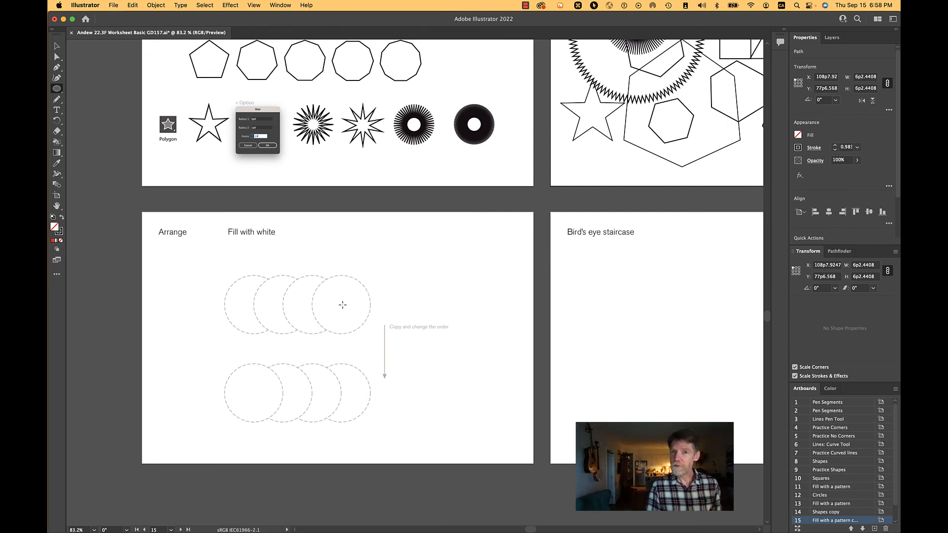
Step: Examine the objects in the Draw Here layer and look for the entry of the large 100-point star
click(832, 39)
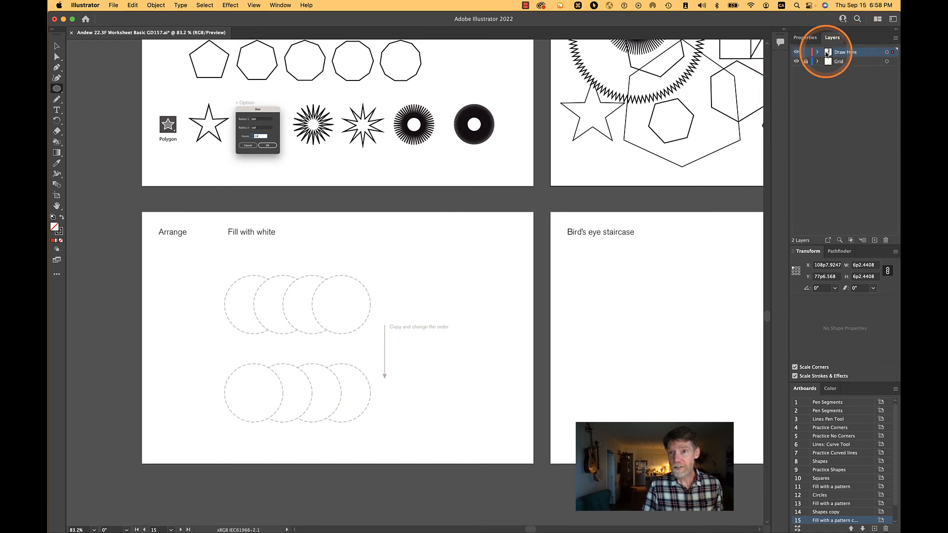
click(817, 53)
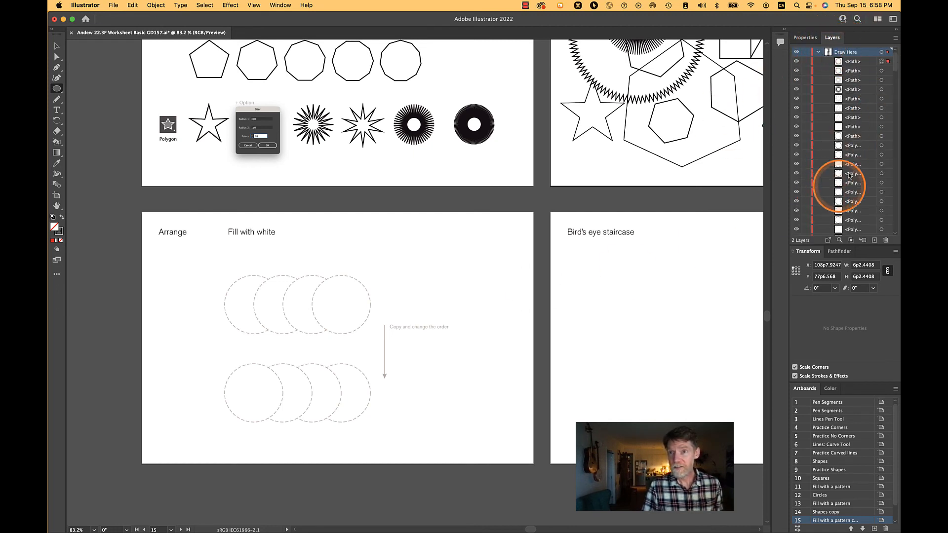
click(818, 52)
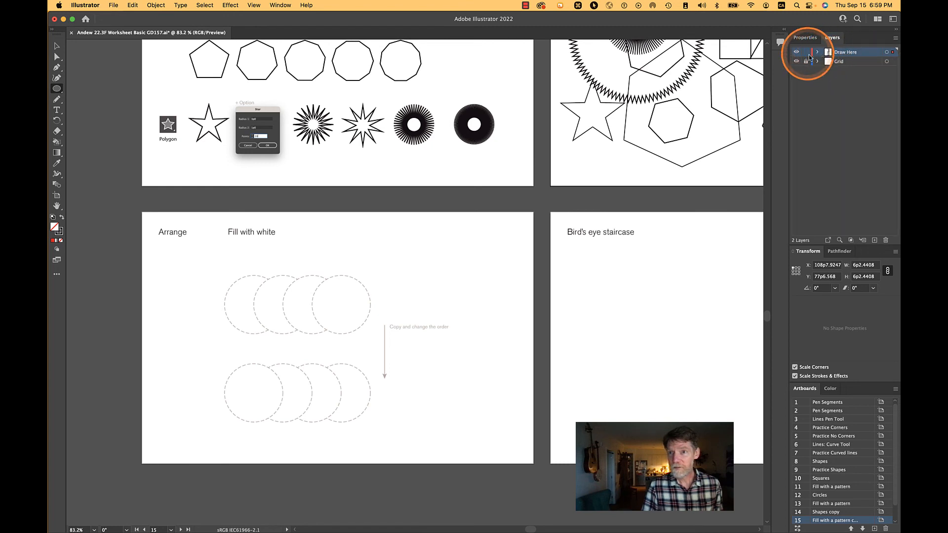
click(817, 52)
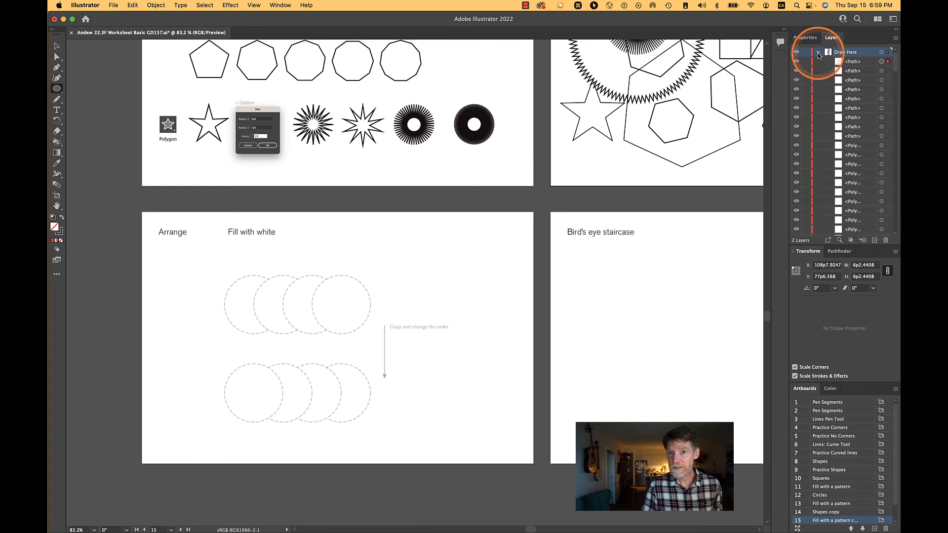
click(817, 52)
click(818, 52)
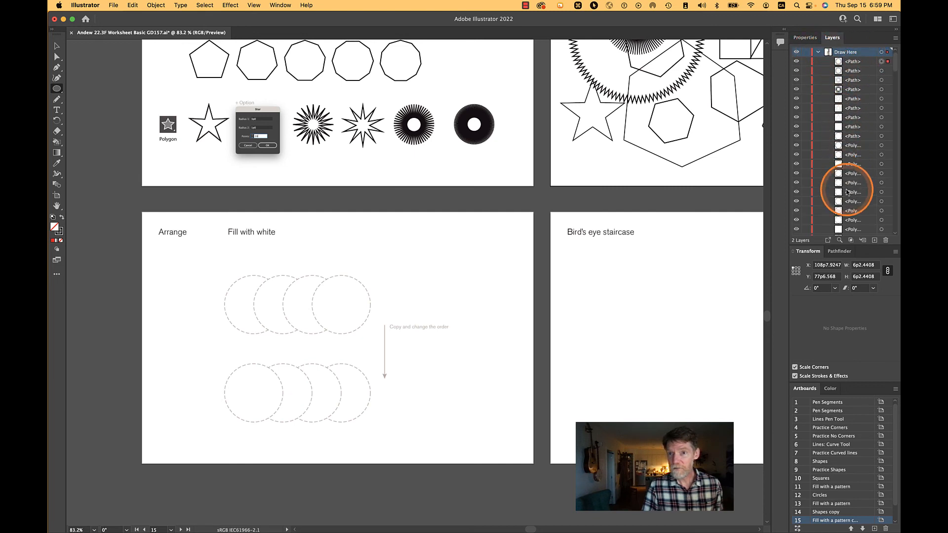
scroll(847, 192, down, 5)
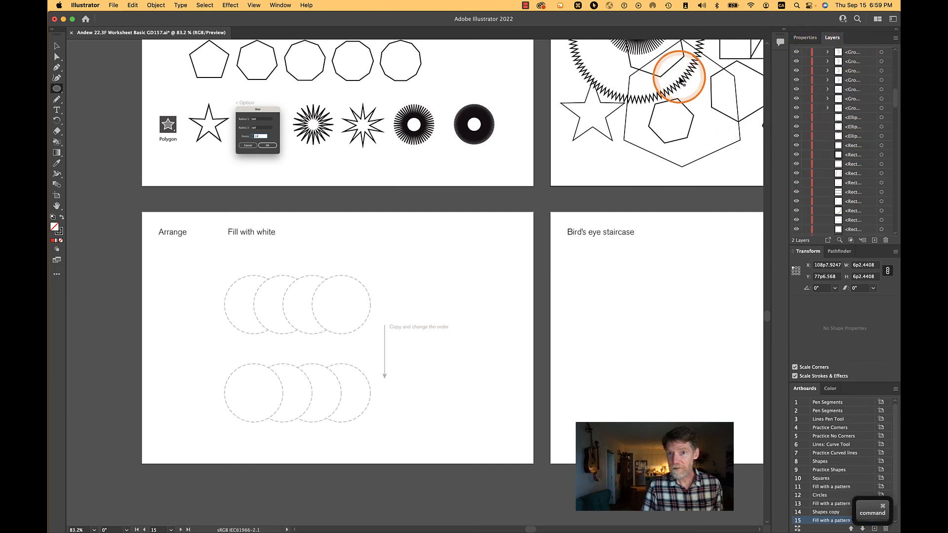
super+click(685, 78)
click(843, 151)
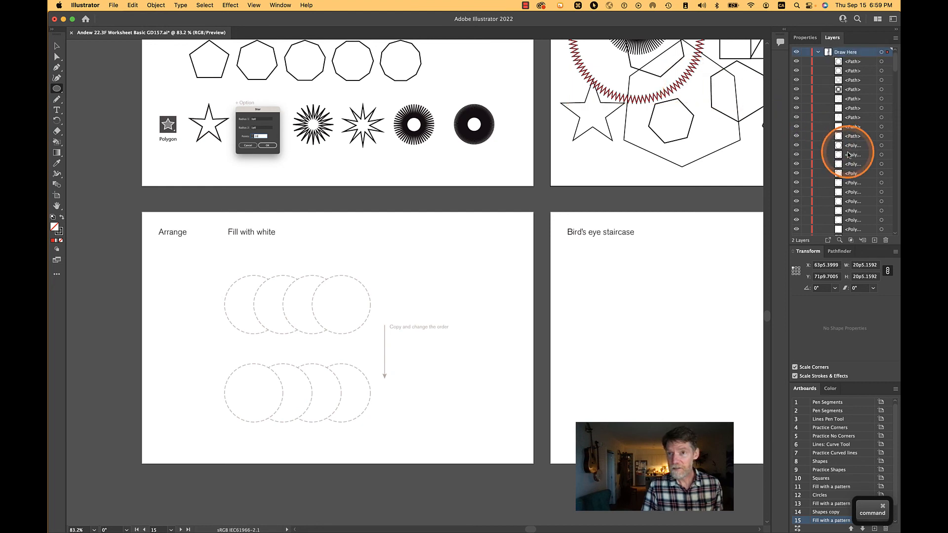
scroll(857, 148, down, 8)
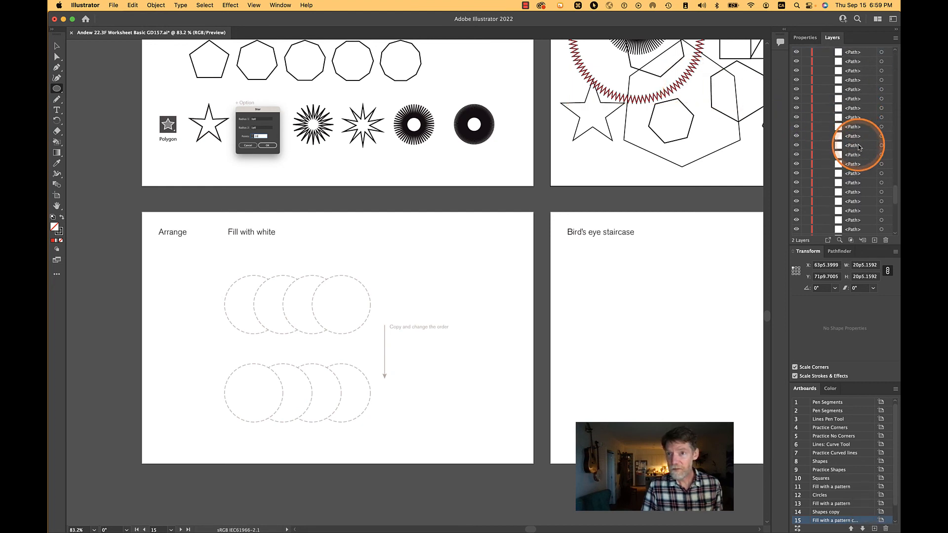
scroll(859, 147, down, 4)
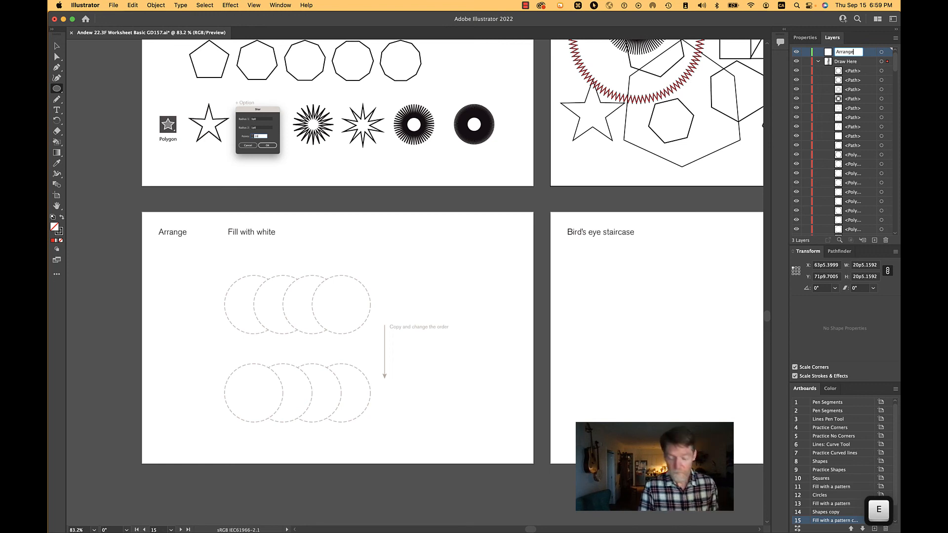
Step: Add a new layer named Arrange above Draw Here, and lock and collapse the Draw Here layer
click(805, 62)
click(818, 62)
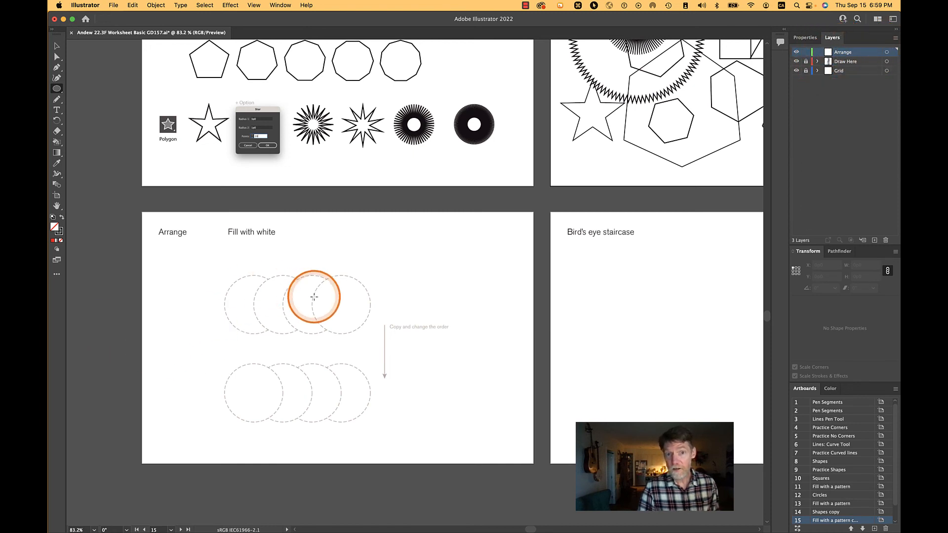
Step: Draw circles about 8p9 and 8p8 wide over the upper row's end circles, plus overlapping ones of about 8p8 and 7p7 between them
scroll(360, 310, up, 5)
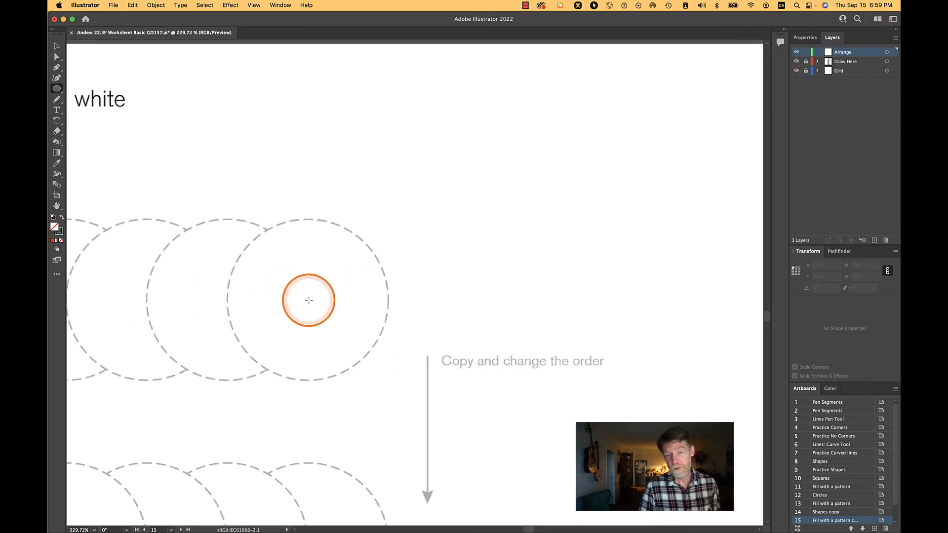
drag(309, 300, 592, 316)
key(space)
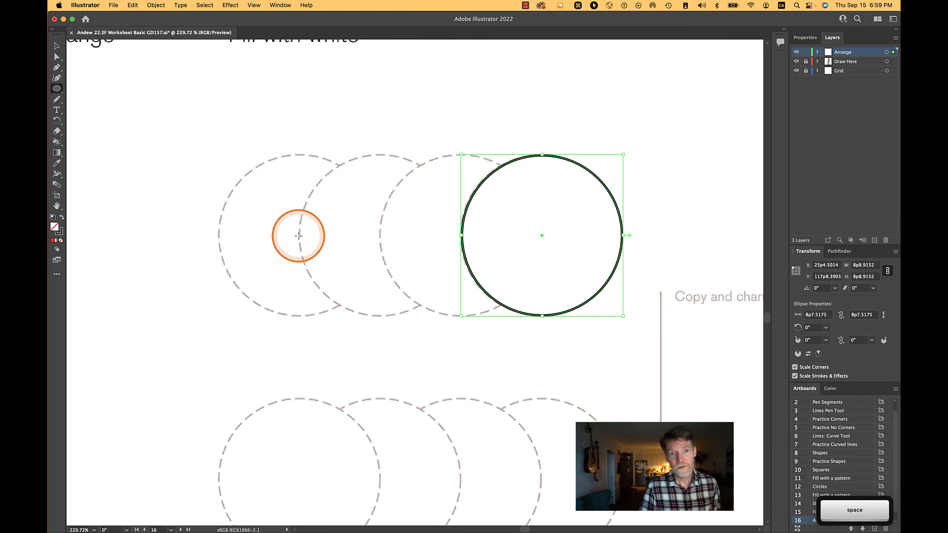
drag(298, 235, 375, 314)
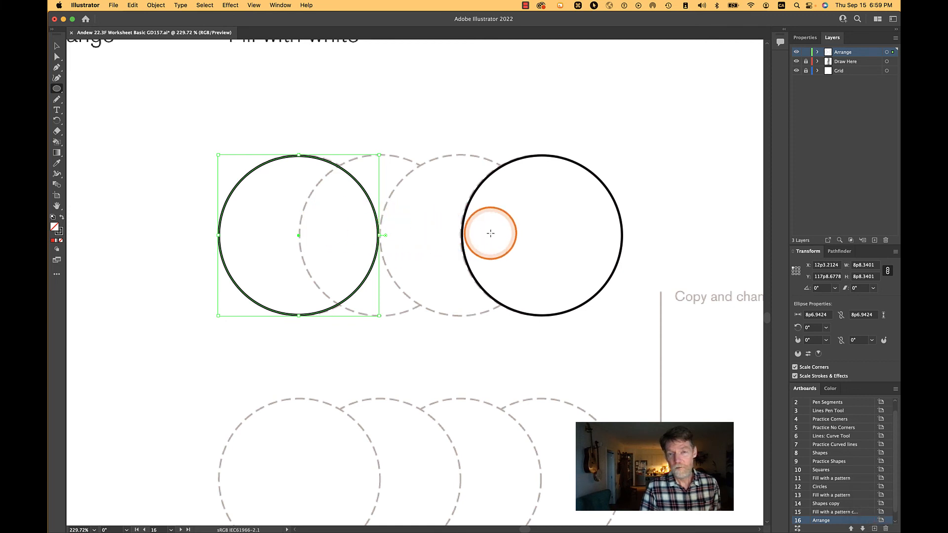
drag(490, 232, 550, 312)
drag(328, 213, 380, 282)
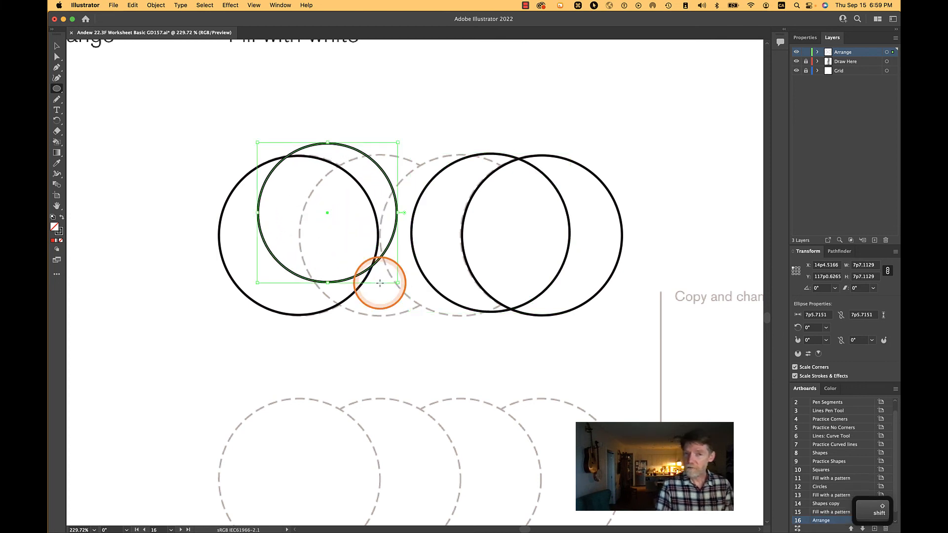
Step: Select all four drawn circles, fill them with White, and clear the selection
key(v)
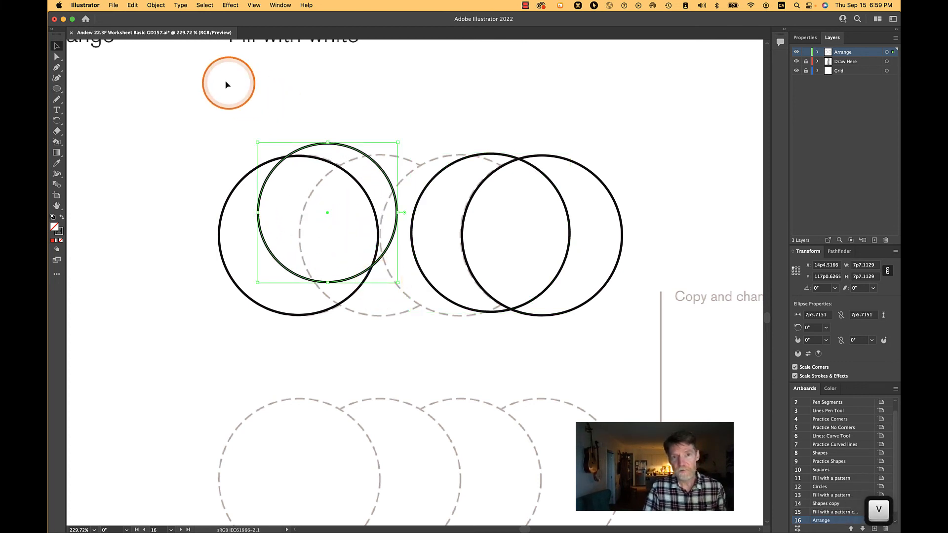
drag(225, 105, 612, 356)
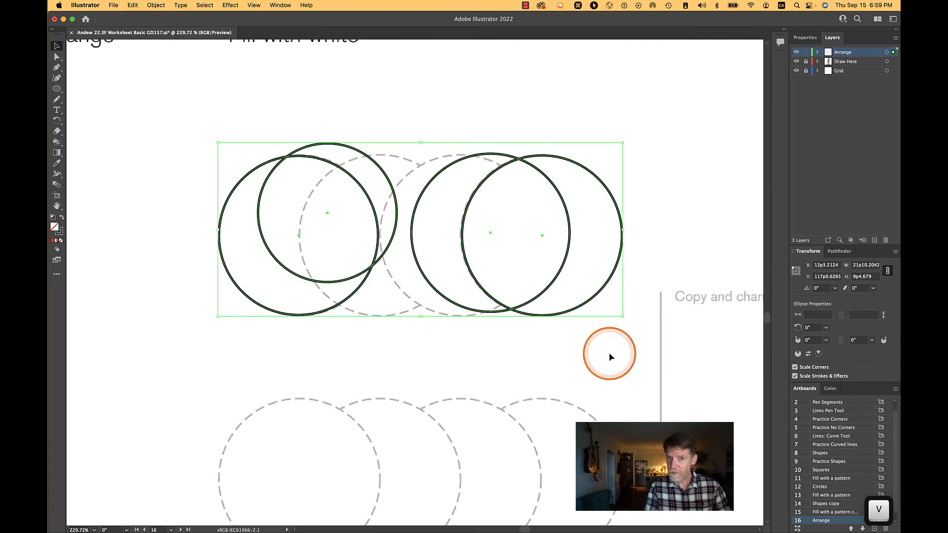
click(187, 128)
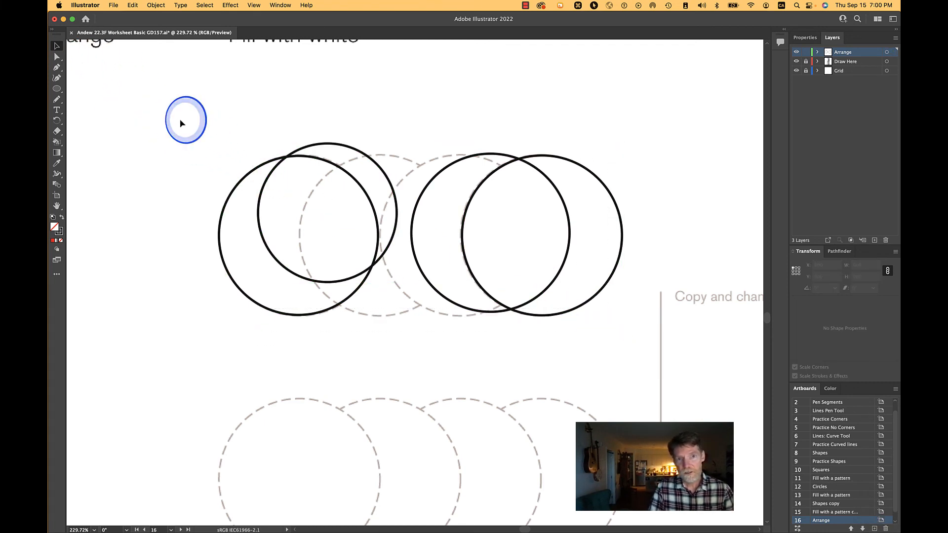
drag(180, 119, 649, 352)
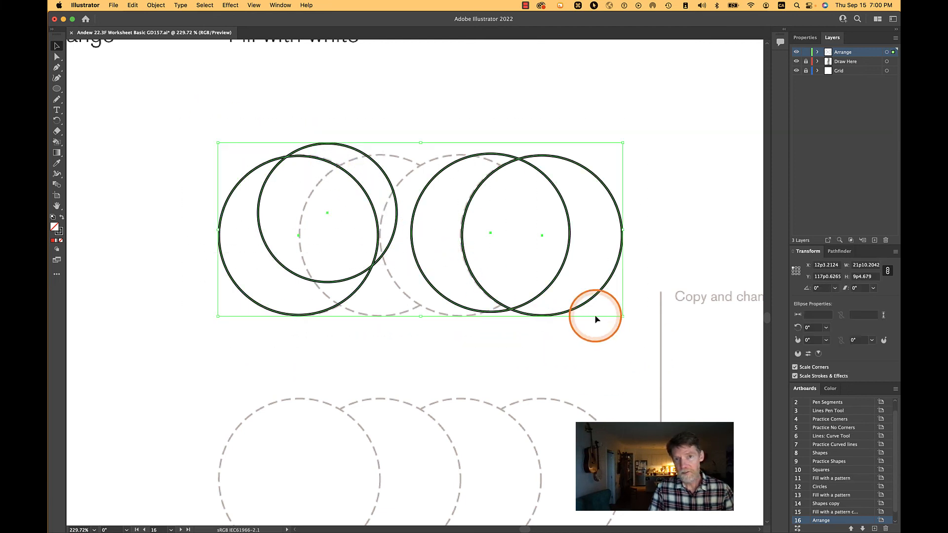
click(804, 41)
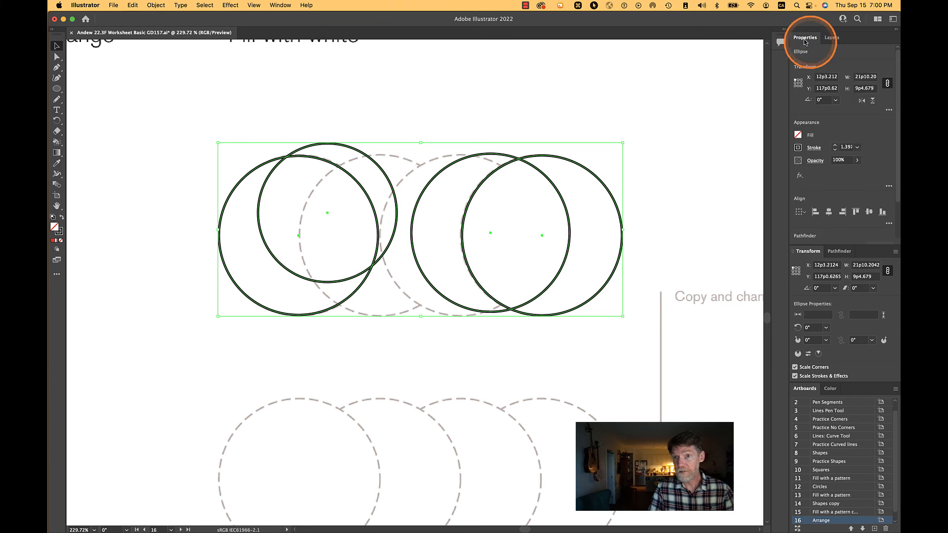
click(798, 136)
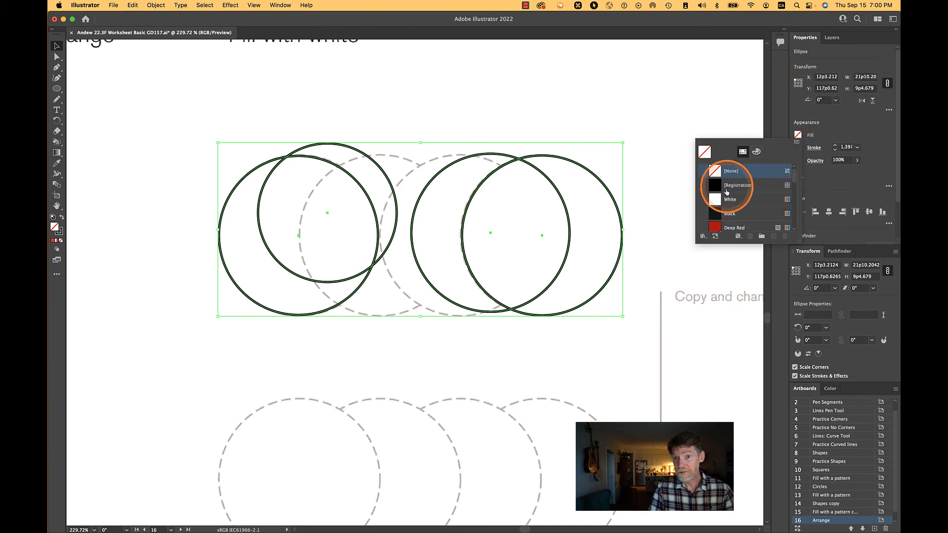
click(731, 200)
click(488, 83)
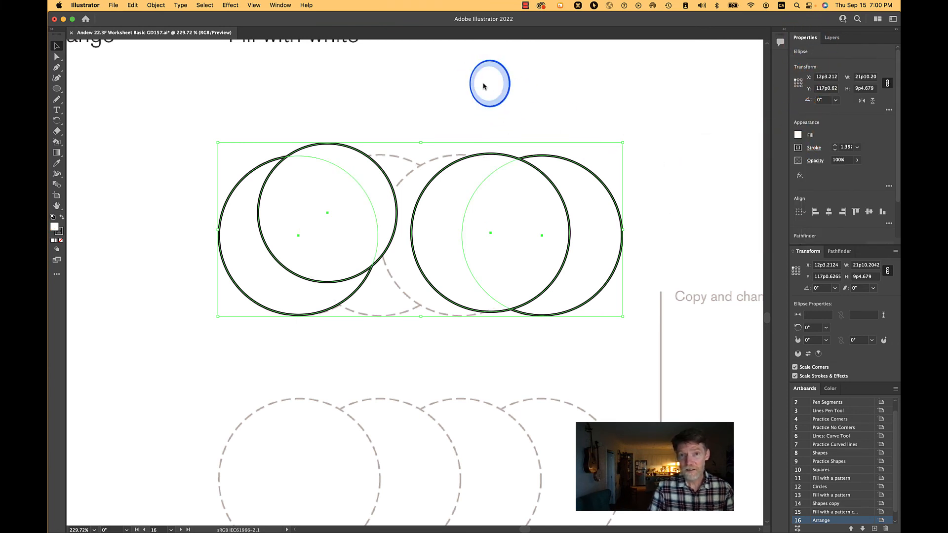
click(484, 85)
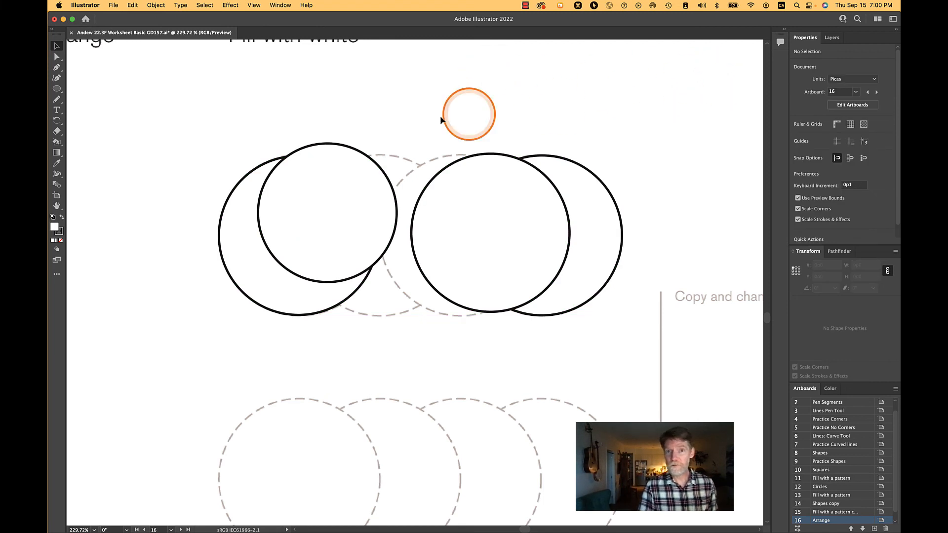
drag(203, 144, 607, 348)
click(607, 347)
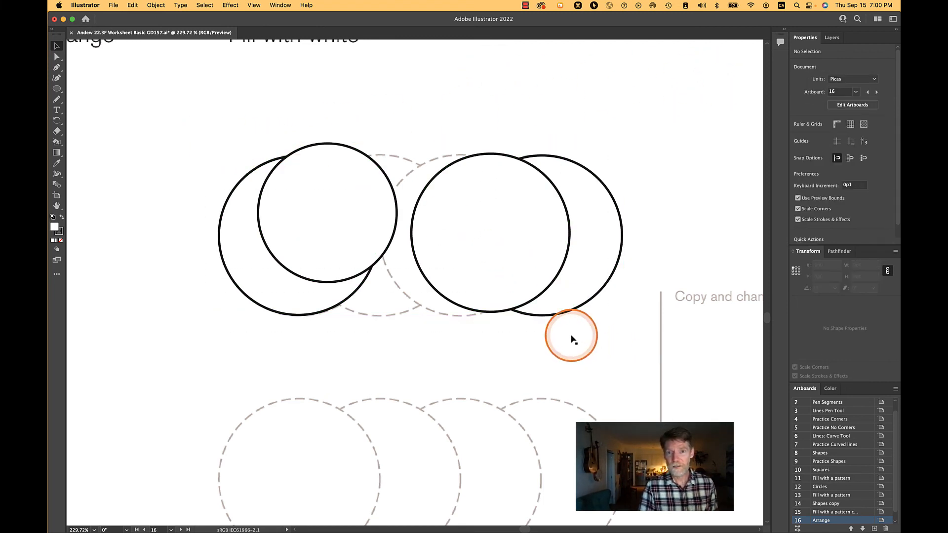
Step: Shrink the rightmost circle slightly and enlarge the circle overlapping it to about 9p5 wide
click(609, 277)
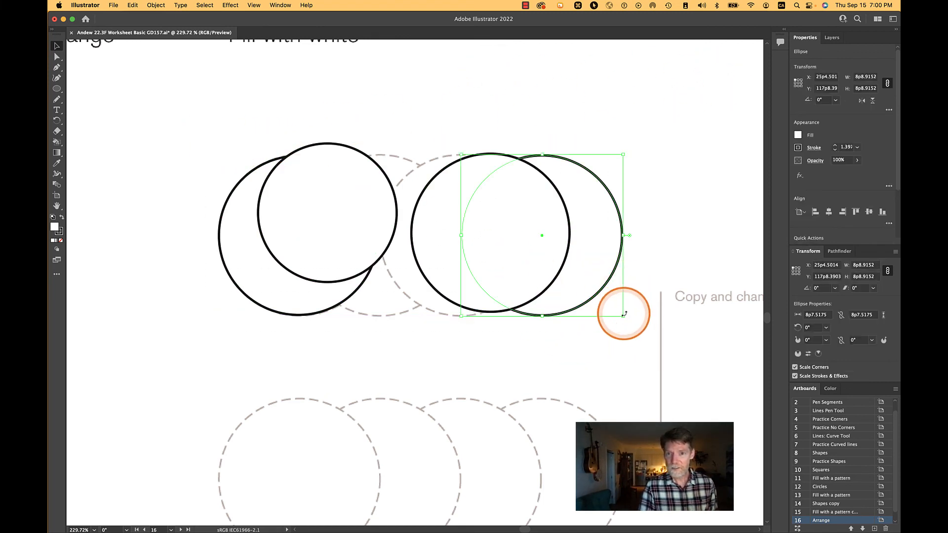
drag(623, 317, 600, 293)
click(429, 275)
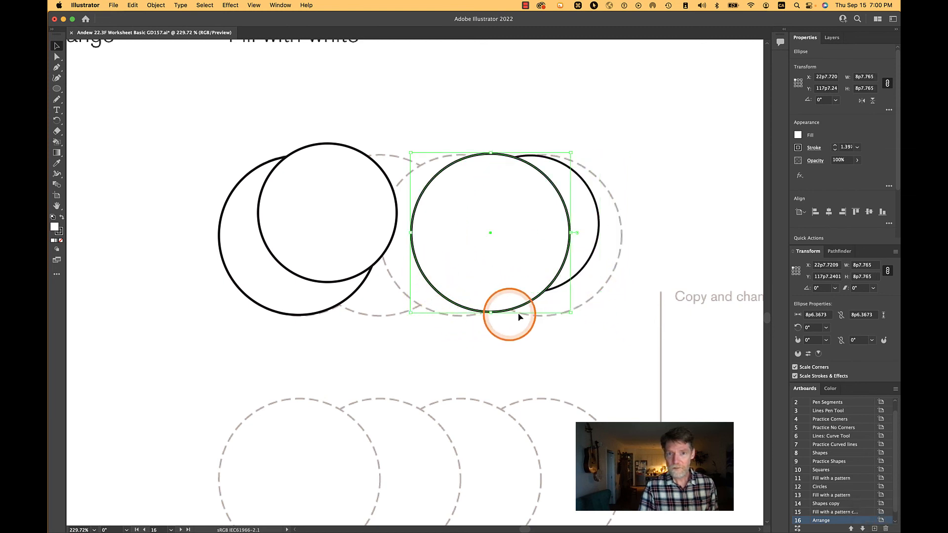
drag(571, 312, 585, 327)
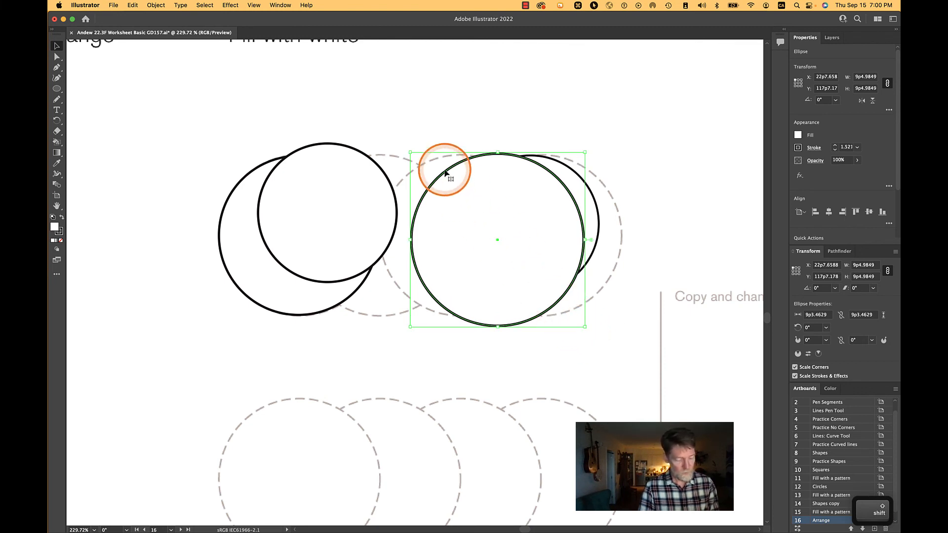
Step: Draw a nearly square white rectangle overlapping the two middle circles of the upper row
key(m)
drag(347, 107, 473, 241)
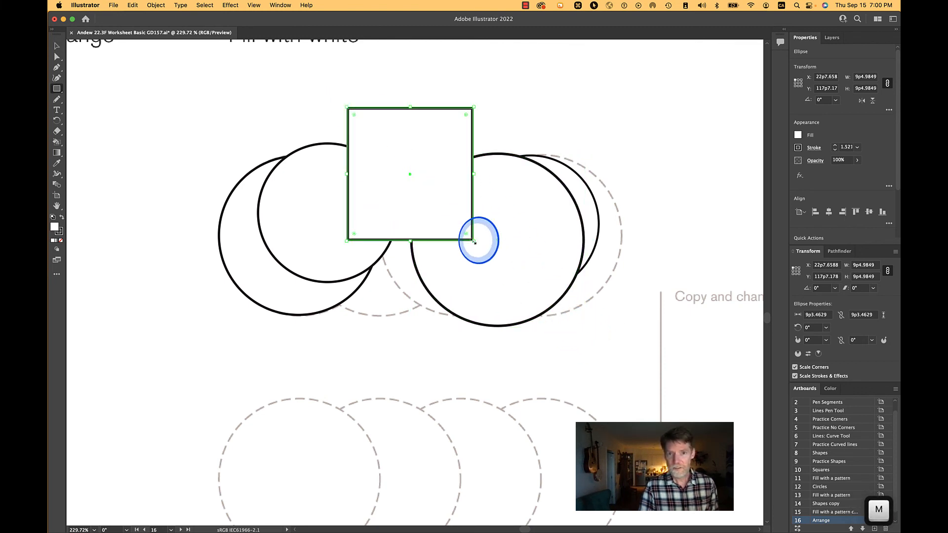
Step: Draw a white square about 4p6 wide overlapping the lower edge of the upper row's first circle, and clear the selection
drag(174, 340, 256, 260)
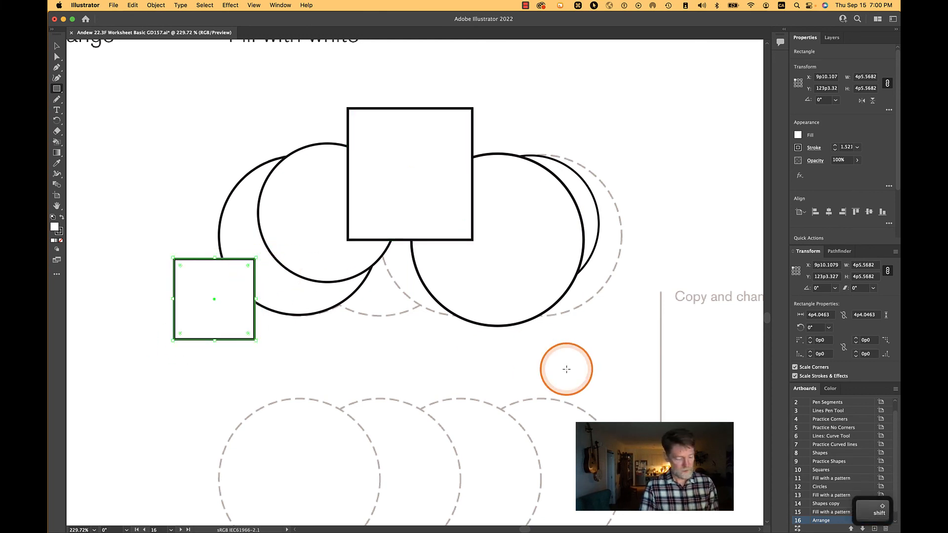
key(v)
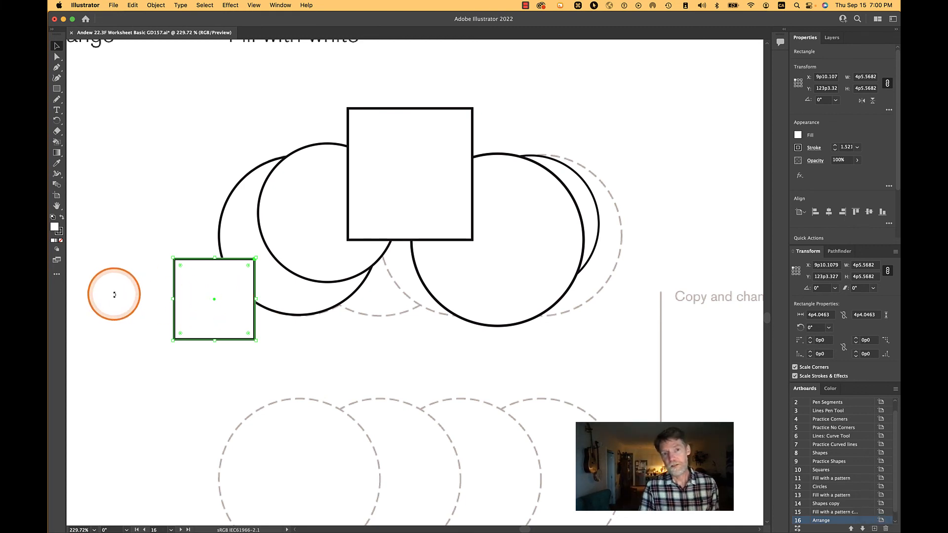
click(318, 353)
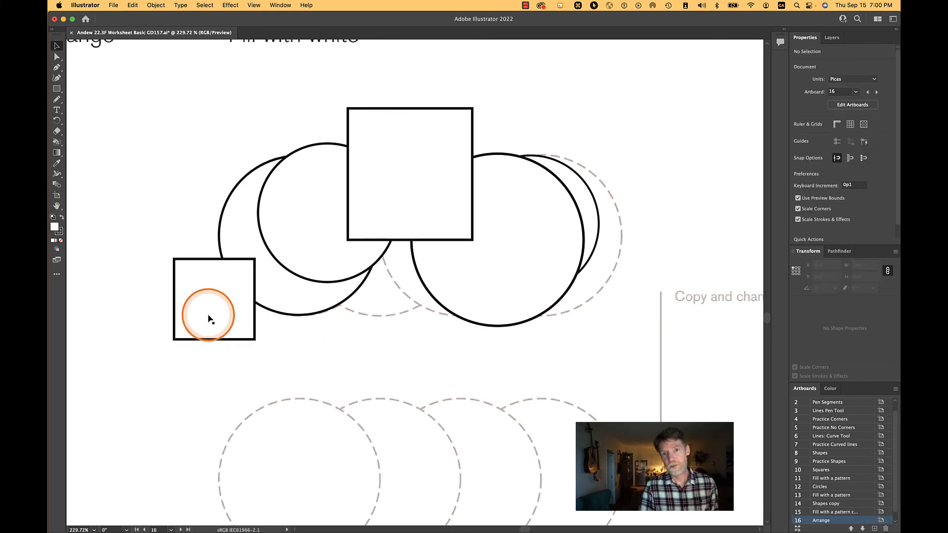
Step: Move the upper row's smallest end circle outward and bring it to the front of the stack
click(587, 198)
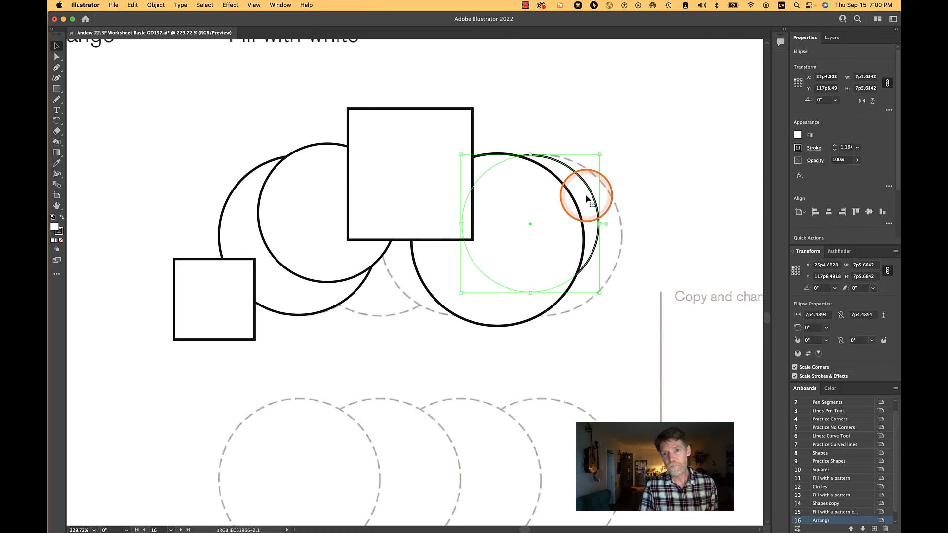
drag(591, 195, 633, 187)
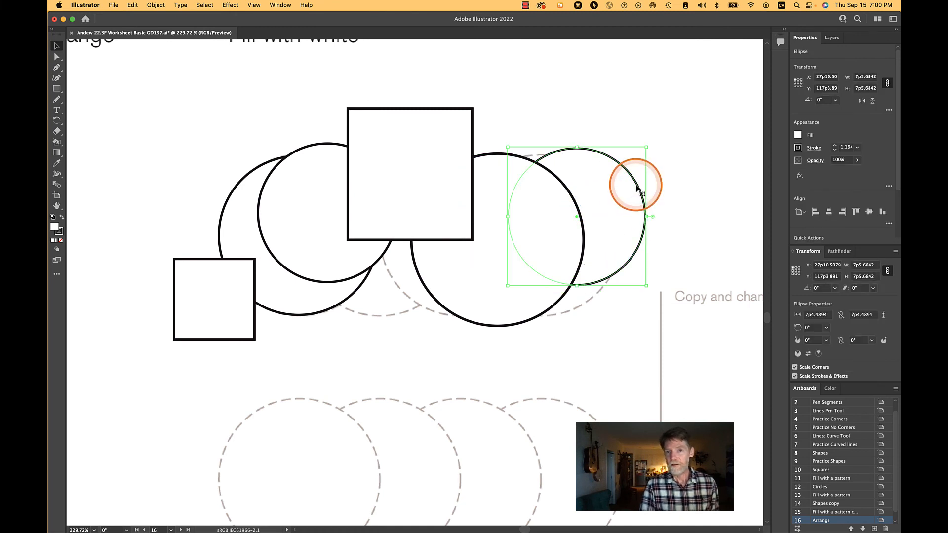
right_click(603, 205)
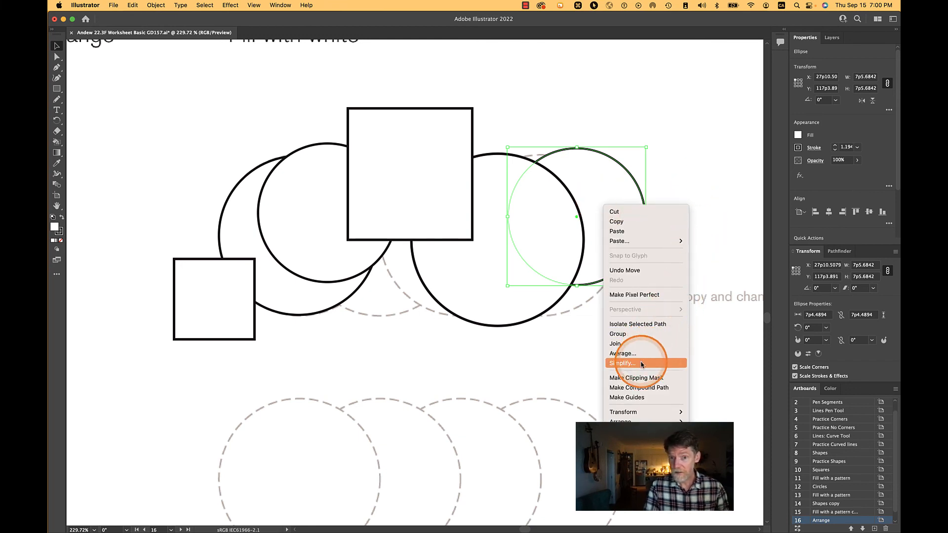
mouse_move(642, 418)
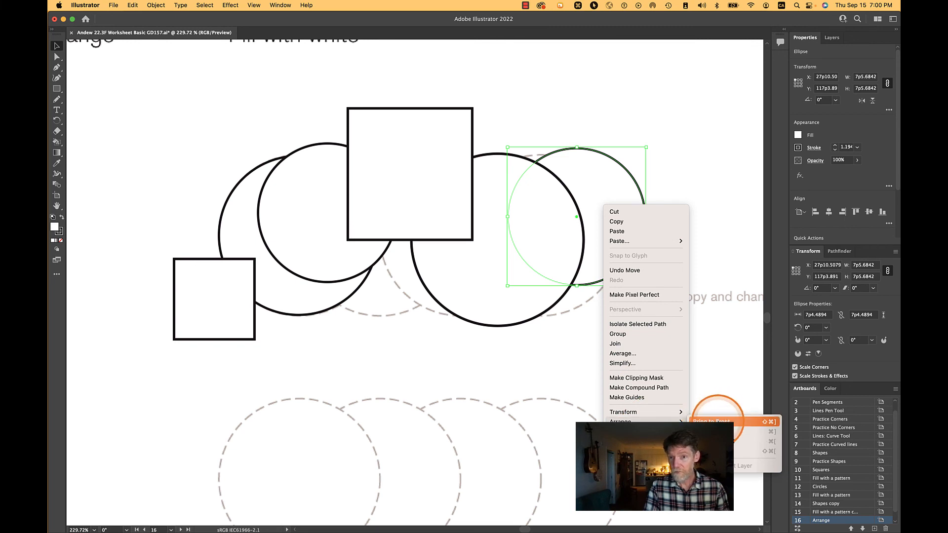
click(718, 422)
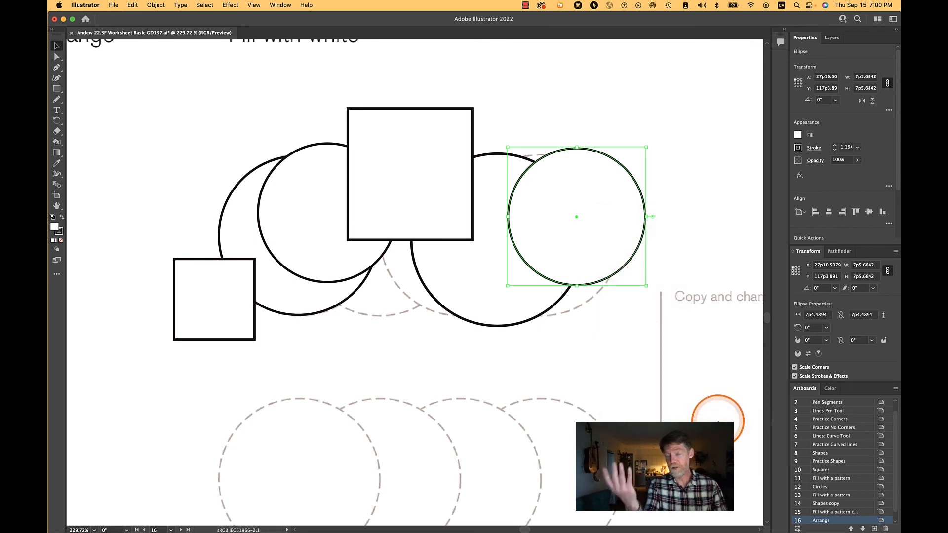
Step: Select the large circle together with the end circle beside it and bring both to the front, over the big square
shift+click(467, 291)
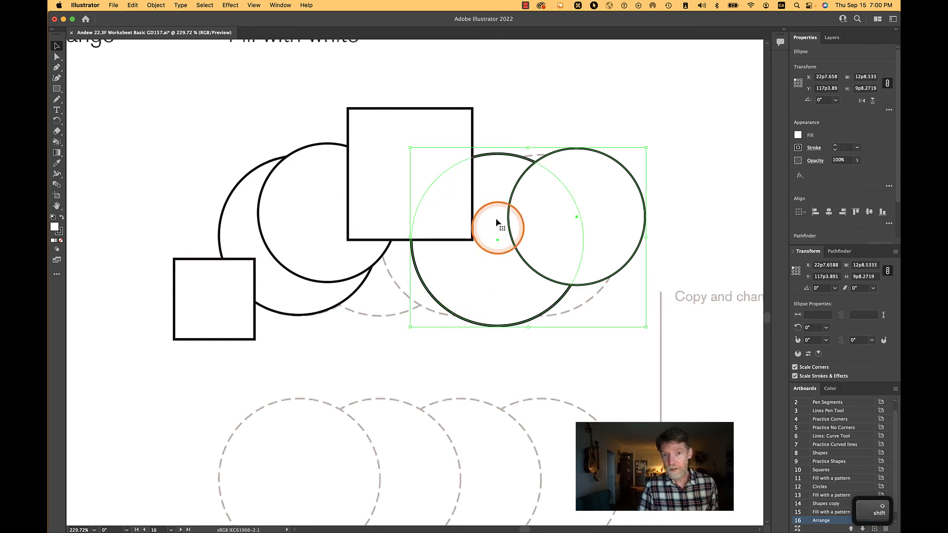
right_click(608, 227)
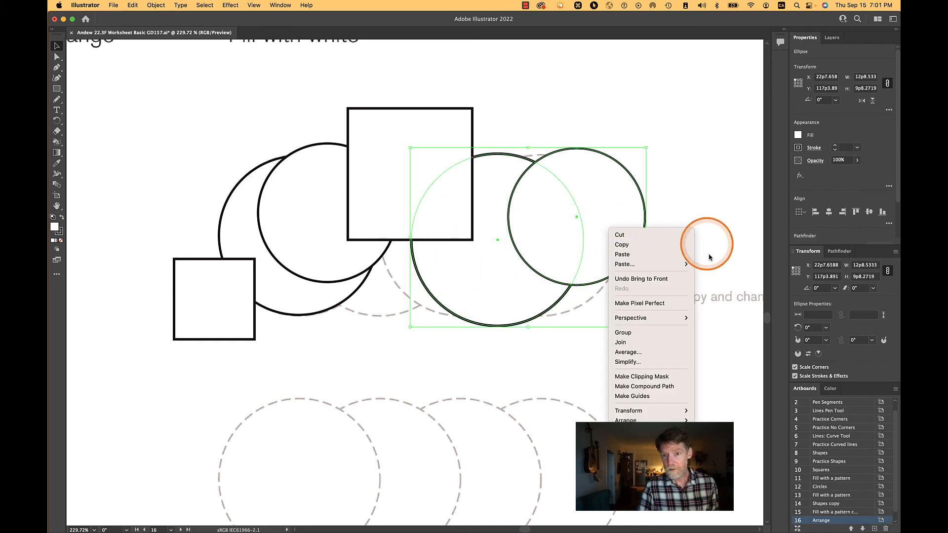
mouse_move(642, 421)
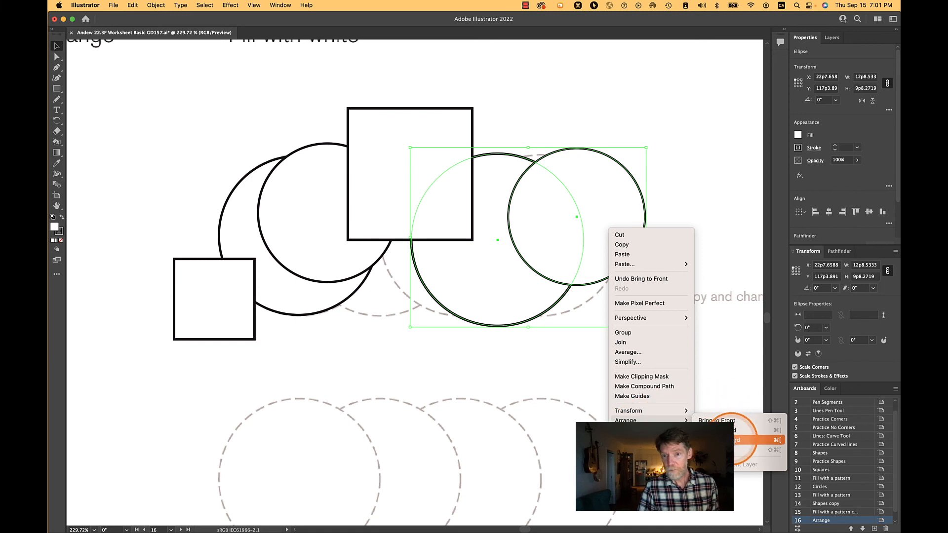
click(732, 421)
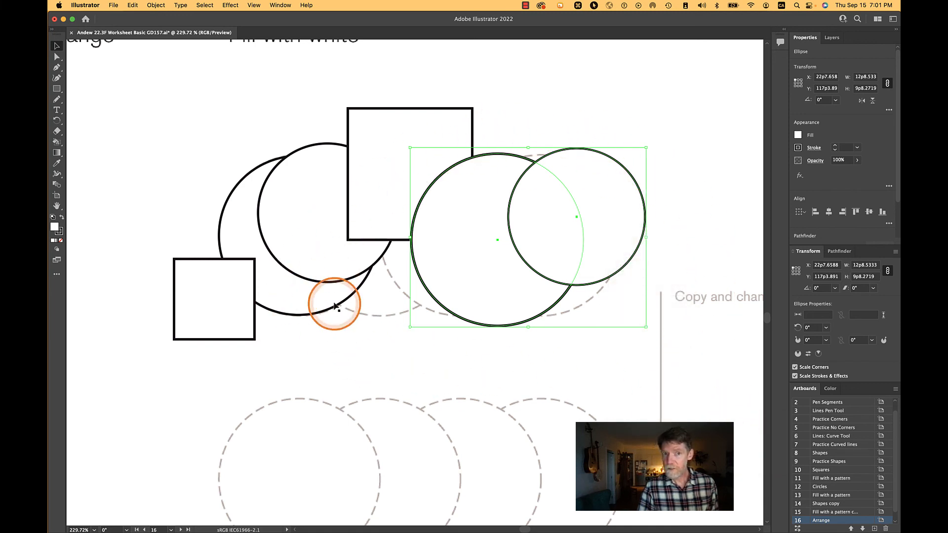
Step: Send the small square behind all the other shapes in the upper row
right_click(195, 305)
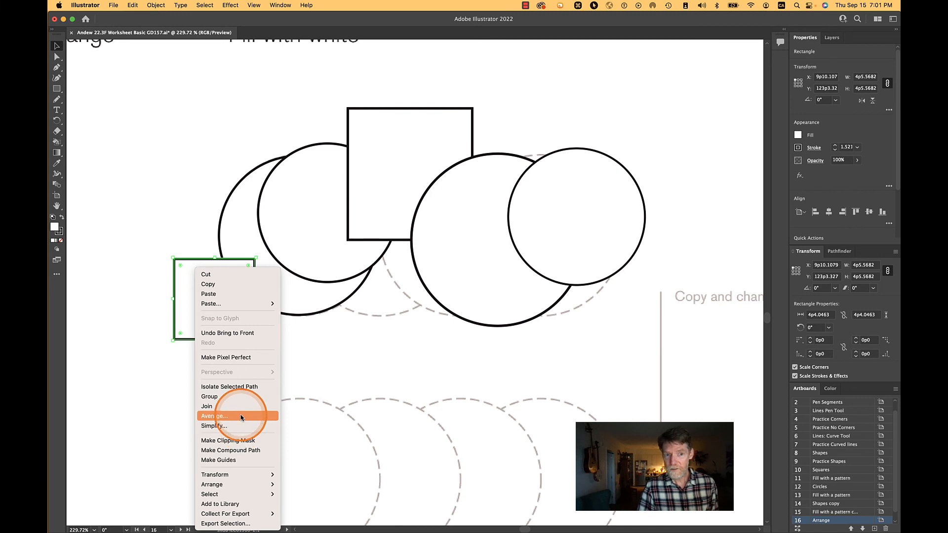
mouse_move(247, 484)
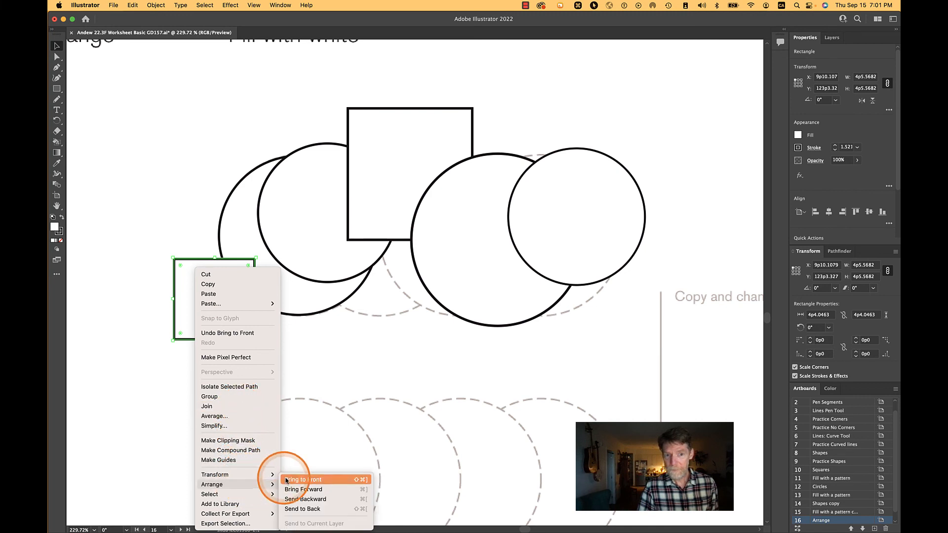
click(292, 508)
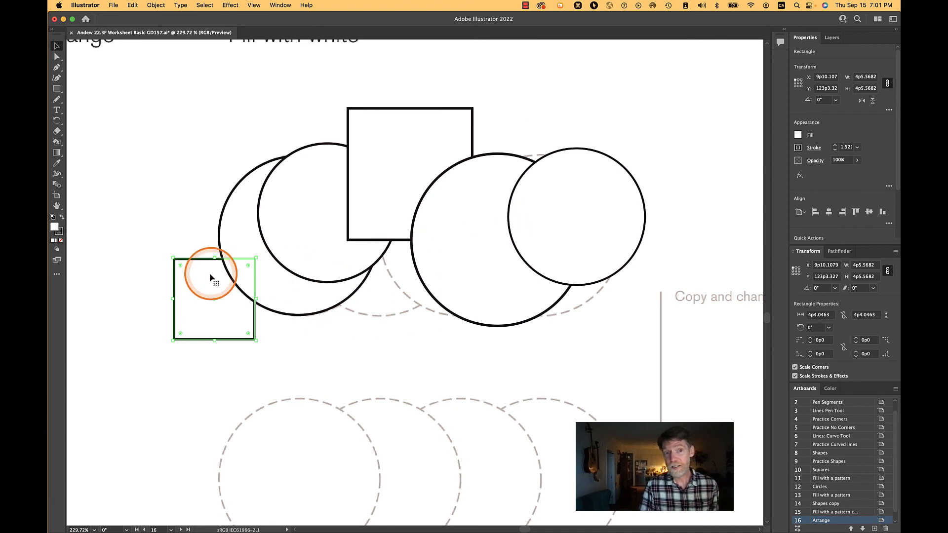
Step: Move the small square up beside the first circle, lower the second circle, and clear the selection
click(200, 295)
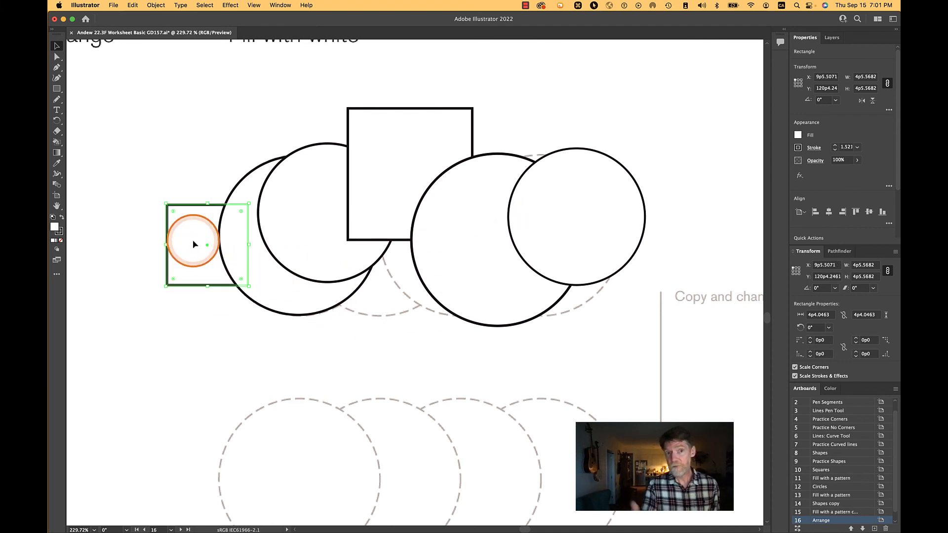
drag(307, 212, 313, 271)
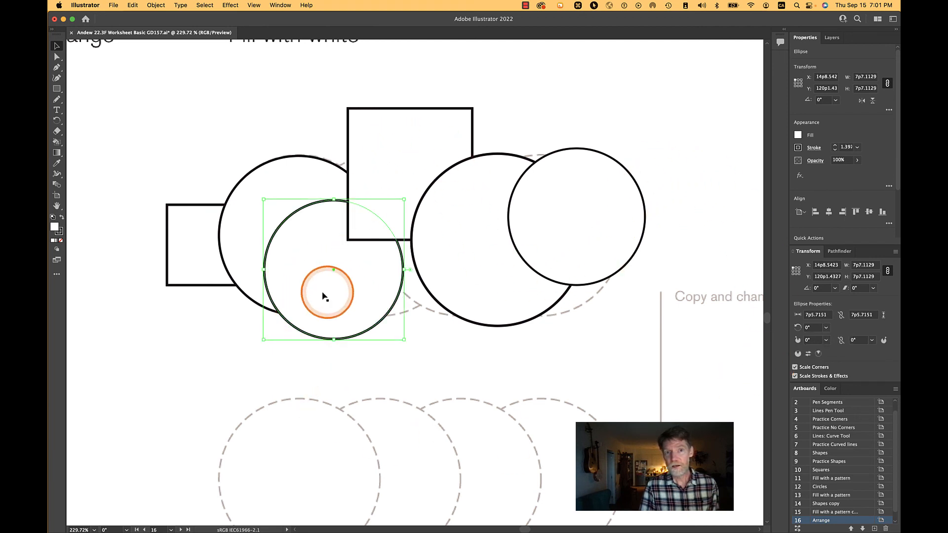
click(701, 384)
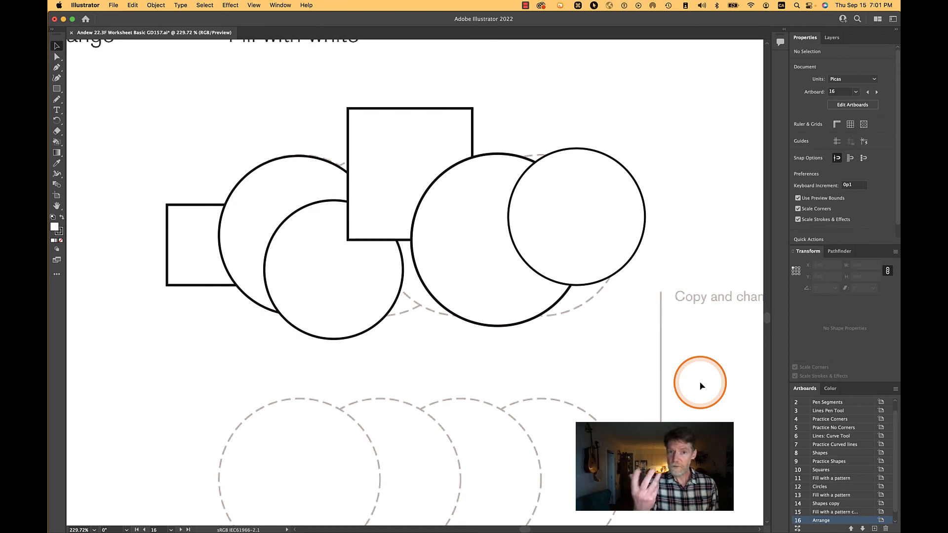
Step: Duplicate all six upper-row shapes straight down over the lower row and align the copies on their vertical centers
drag(147, 85, 630, 363)
scroll(630, 362, down, 5)
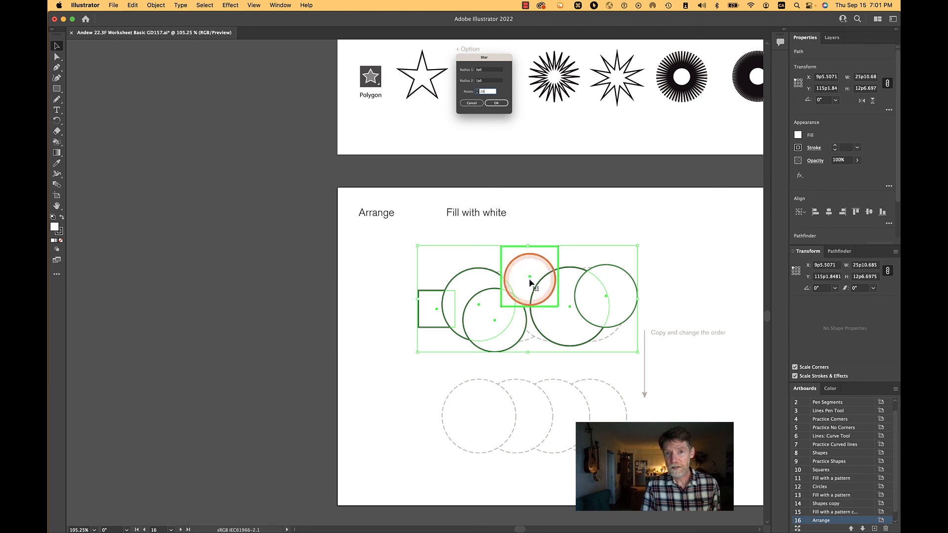
drag(529, 282, 532, 399)
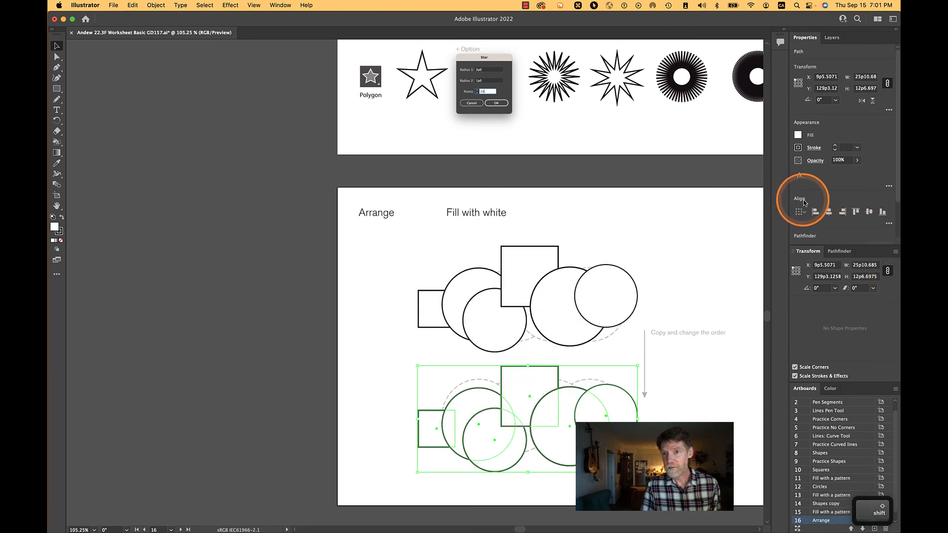
click(882, 213)
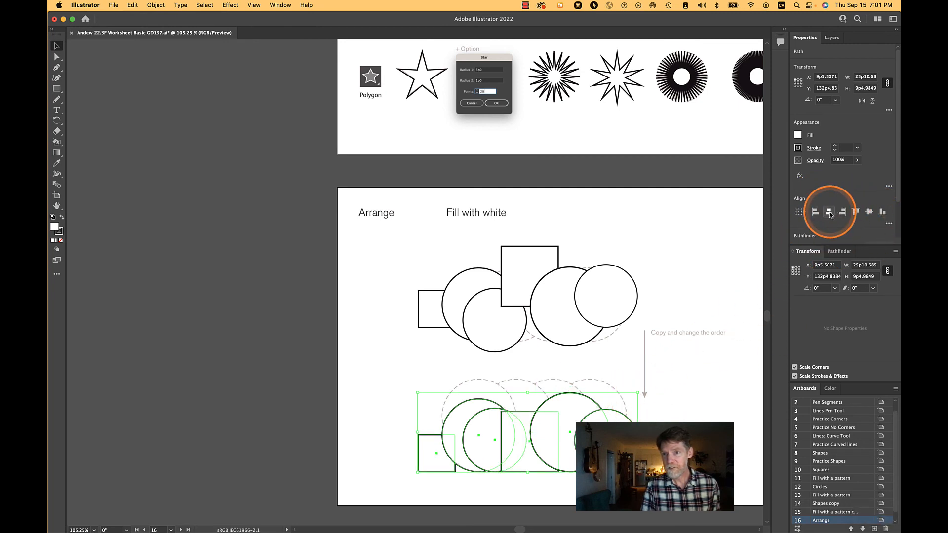
click(869, 212)
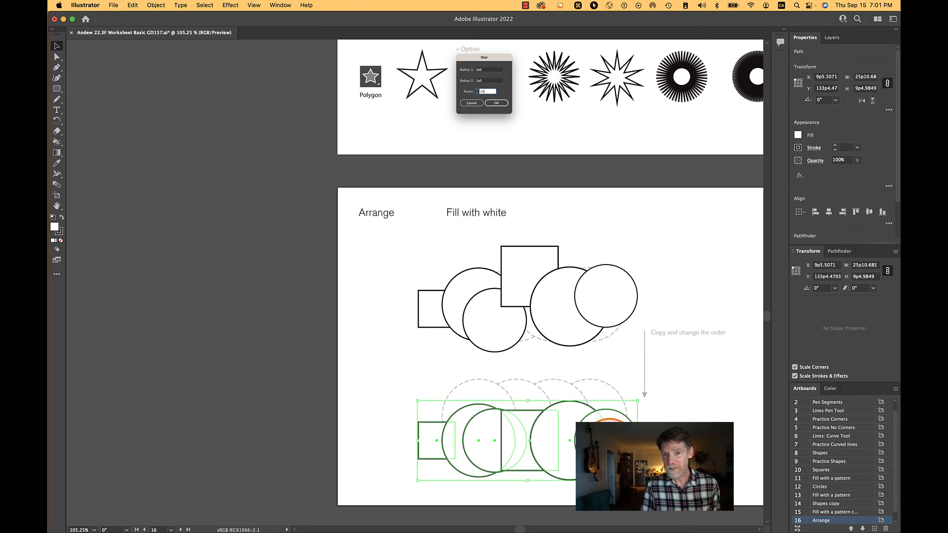
Step: Move the aligned row up over the dashed circles and shift its first large circle slightly toward the small square
drag(610, 447, 612, 420)
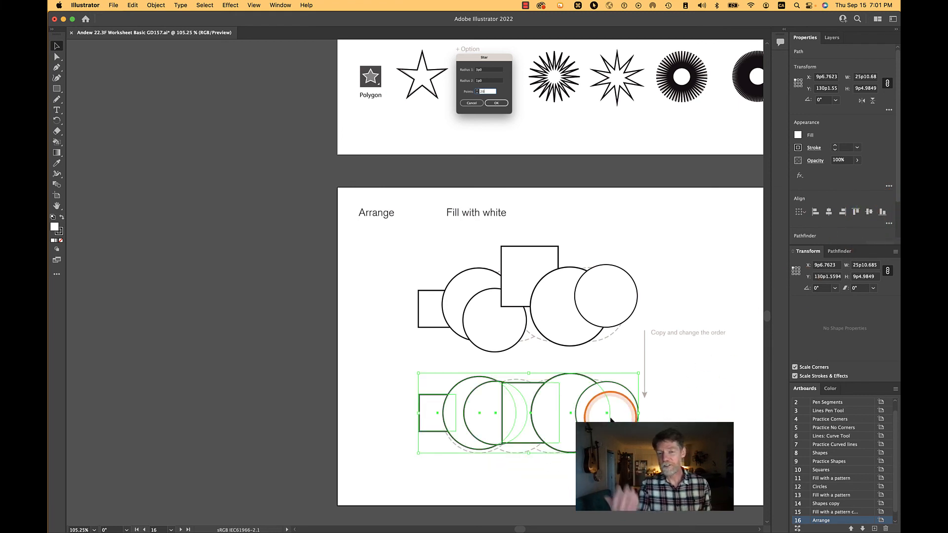
click(716, 413)
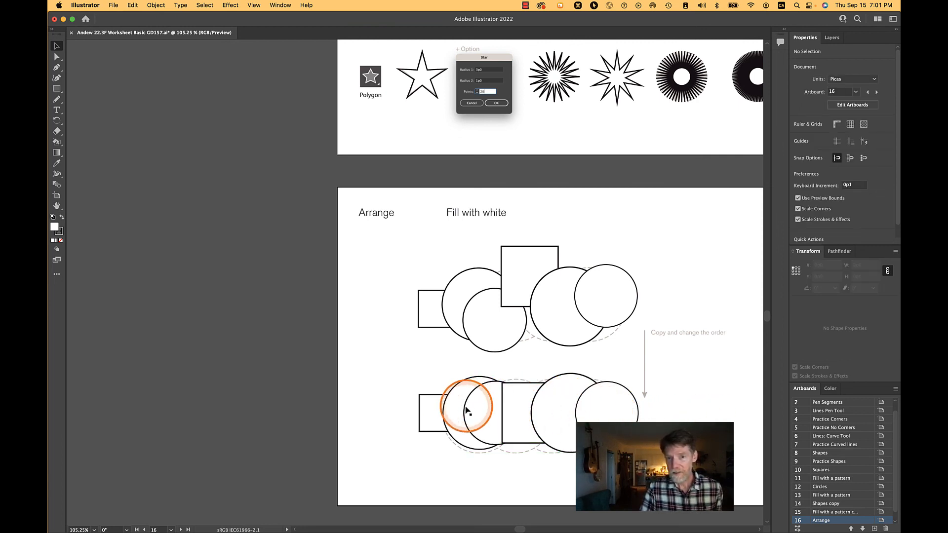
drag(454, 410, 442, 410)
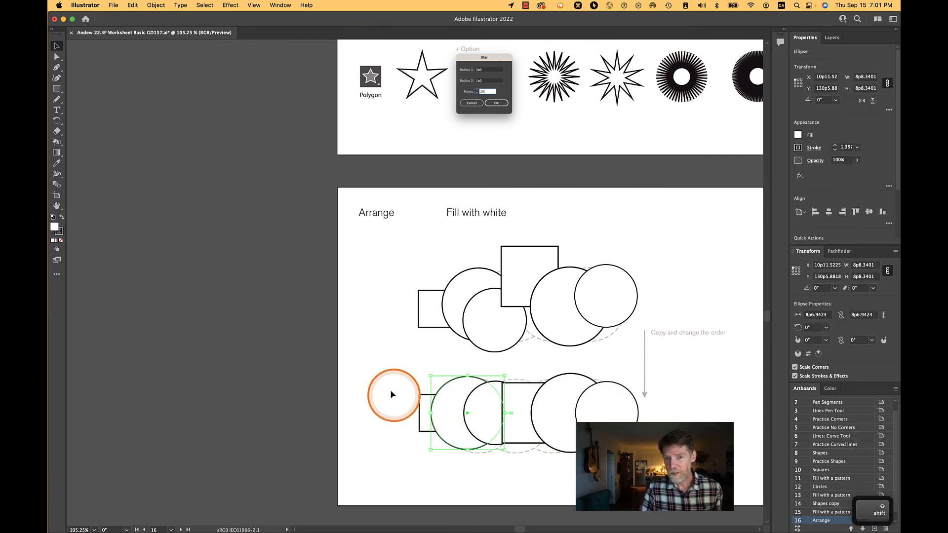
Step: Select all lower-row shapes, expand the Arrange layer, and move the small square's entry to the top of its stacking order
drag(387, 378, 694, 495)
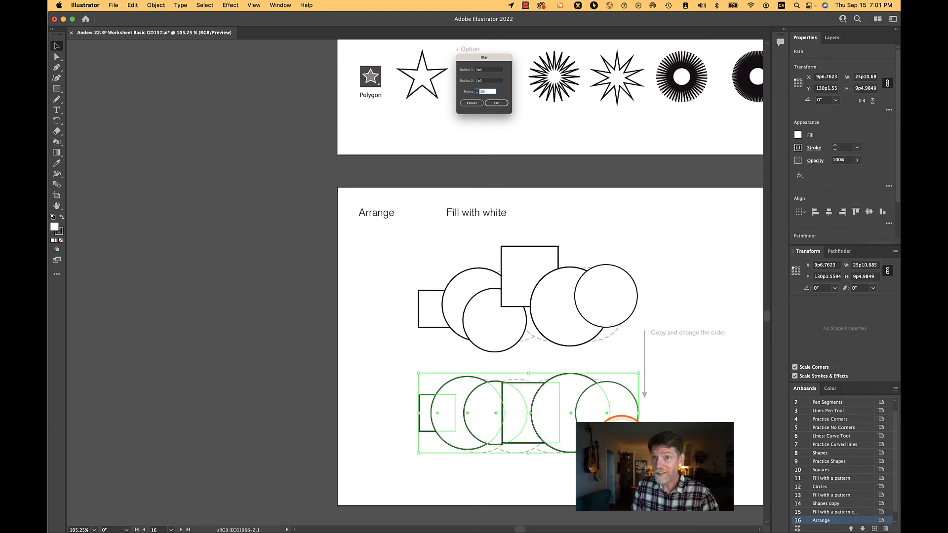
click(832, 38)
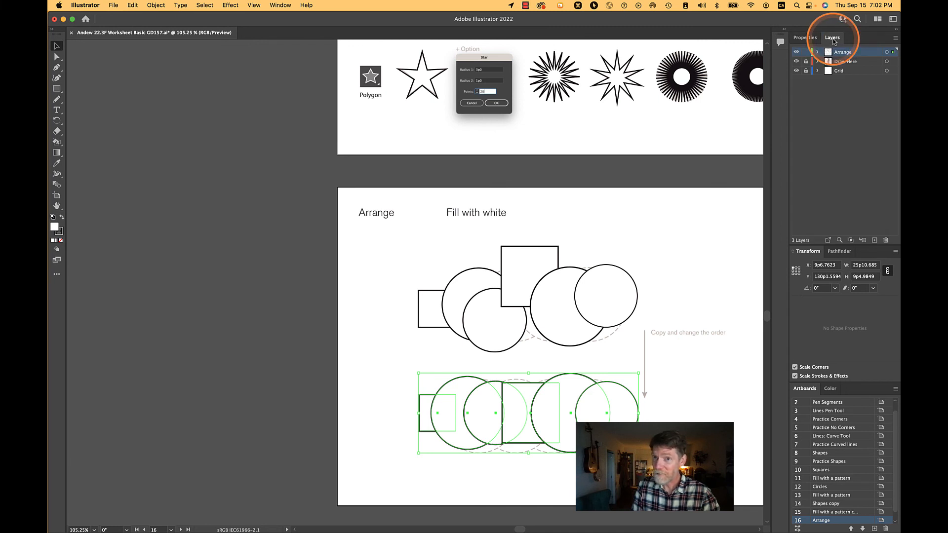
click(817, 53)
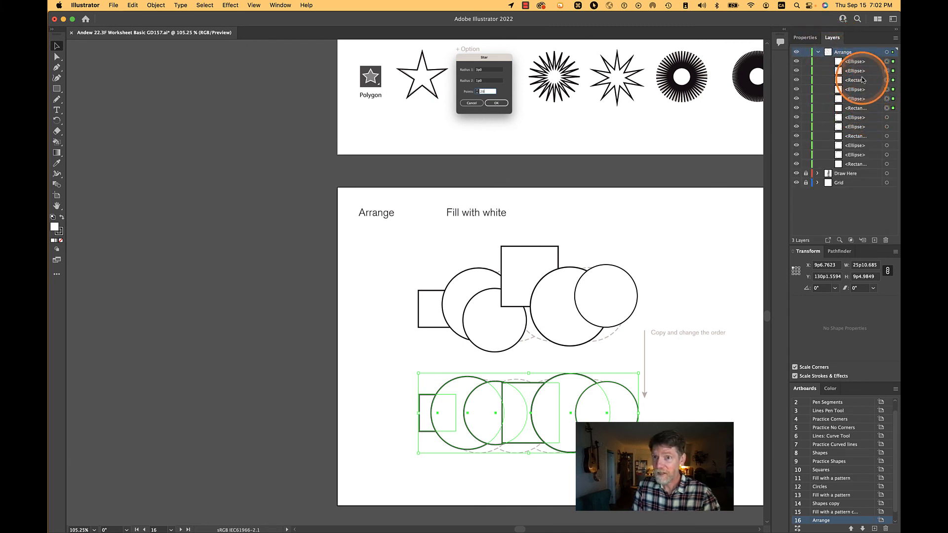
click(858, 109)
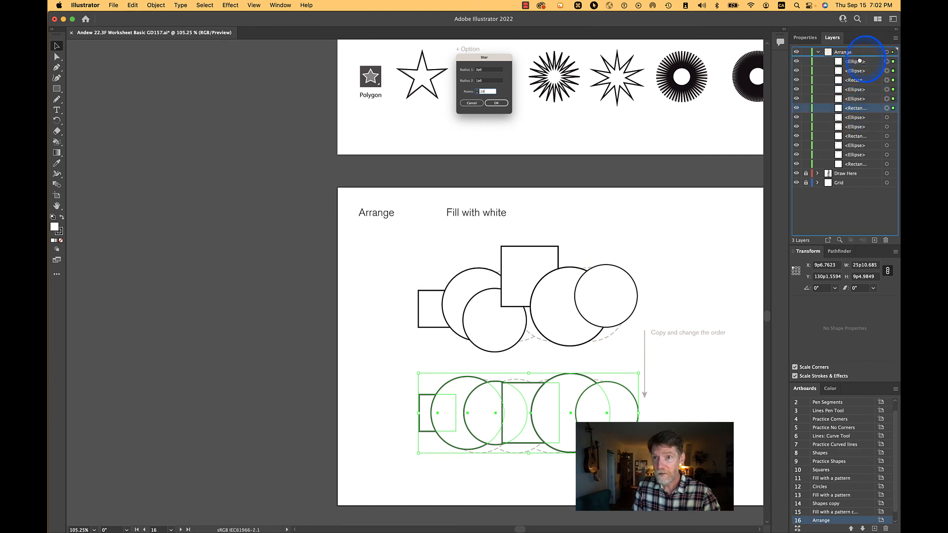
drag(860, 61, 860, 60)
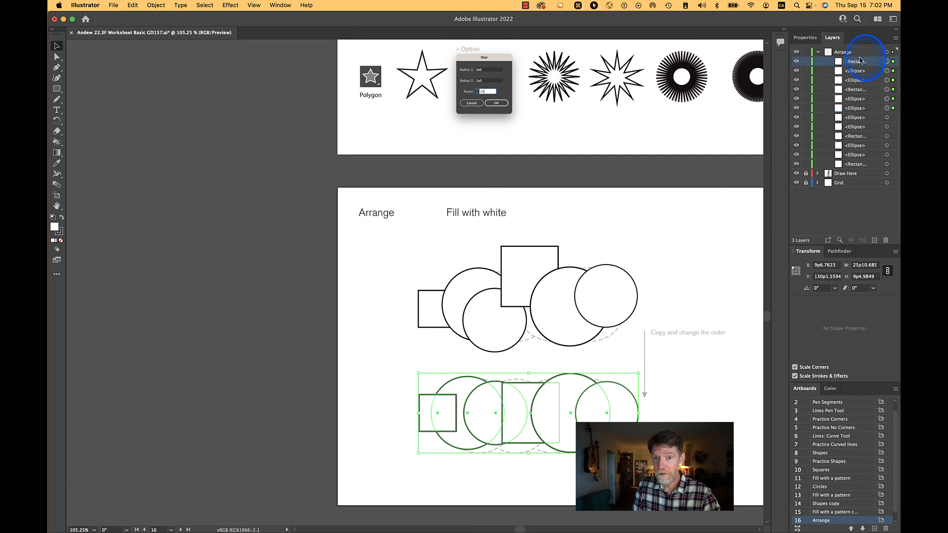
Step: Reorder the lower row's remaining shapes within the Arrange layer so they stack front to back from the small square to the end circle
click(861, 109)
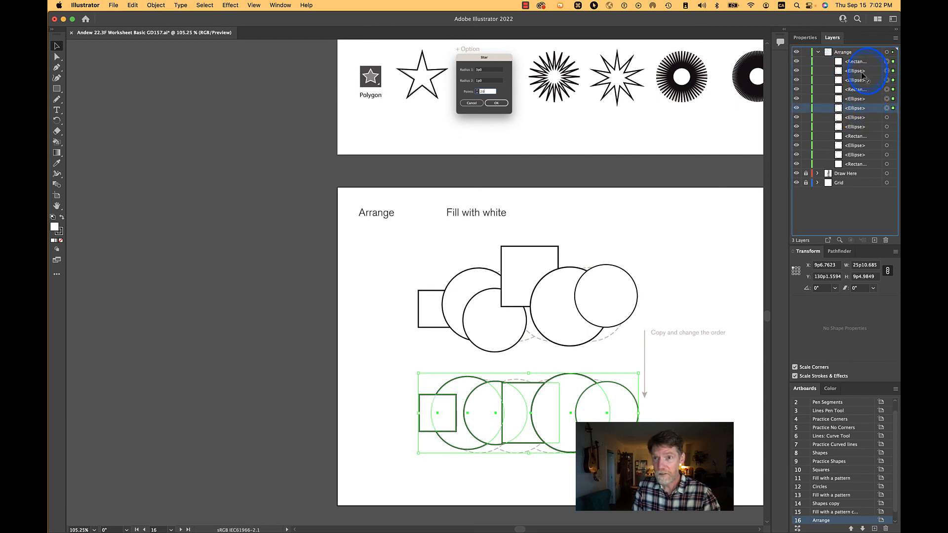
drag(861, 68, 862, 69)
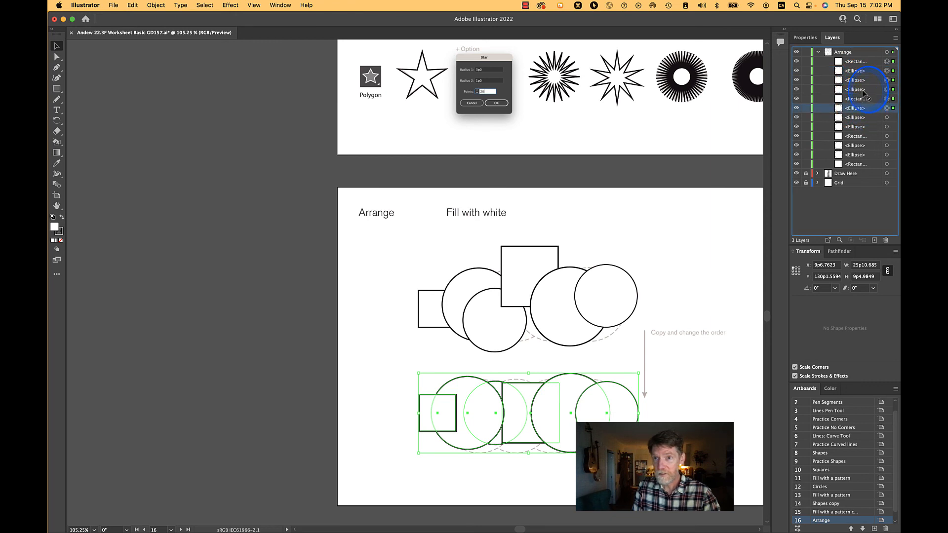
drag(864, 76, 864, 77)
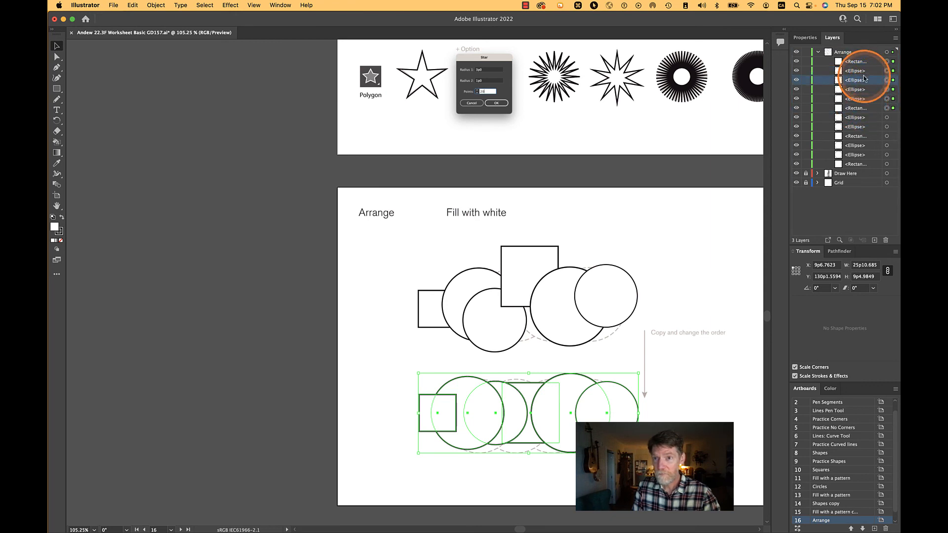
click(863, 107)
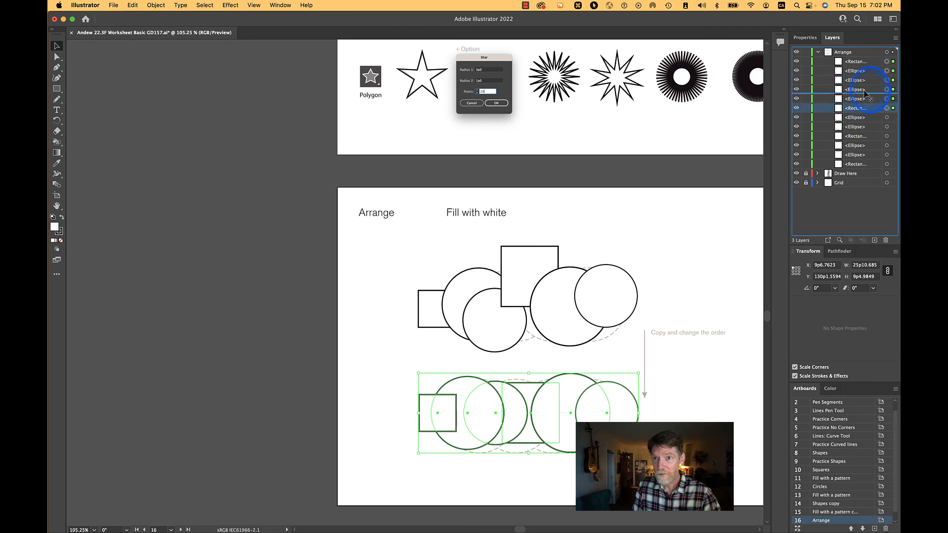
drag(866, 90, 864, 98)
click(864, 108)
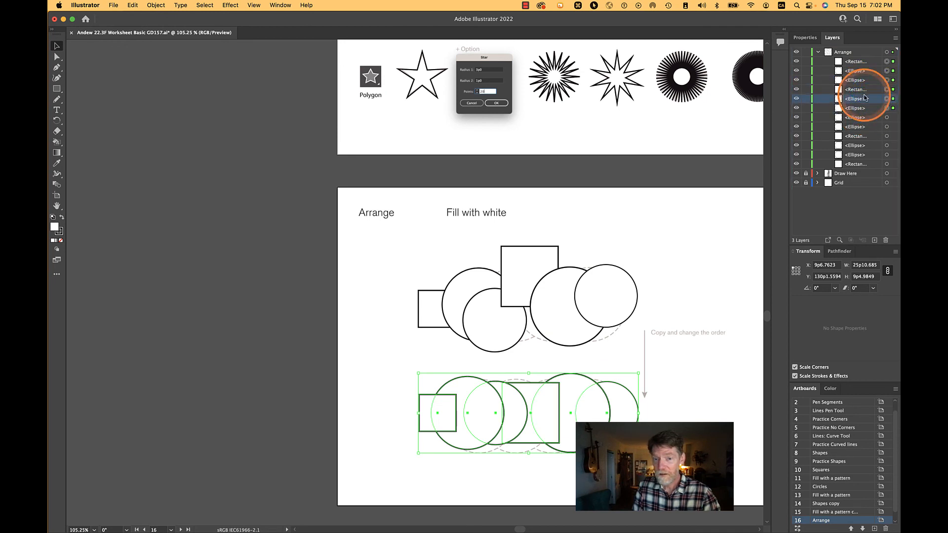
Step: Deselect the Arrange exercise's shapes and make the Bird's eye staircase artboard active
click(724, 339)
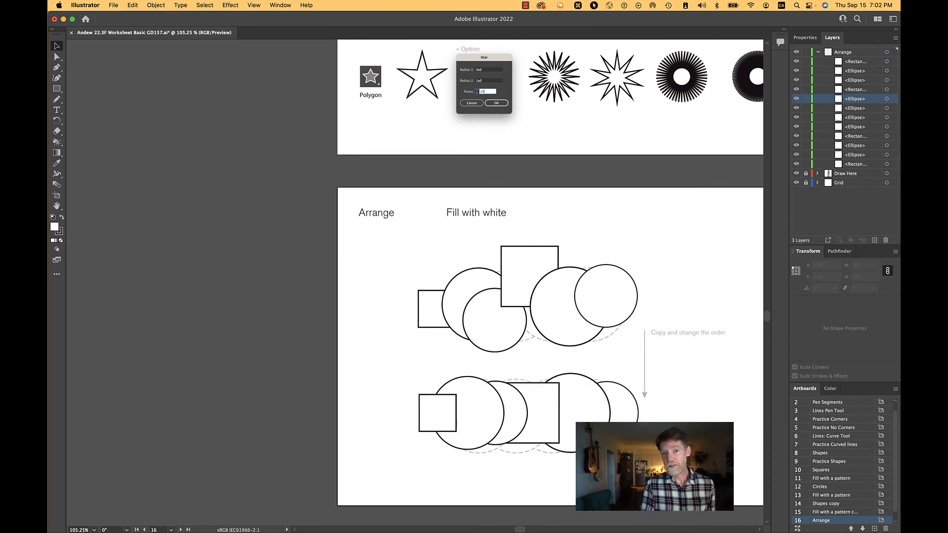
drag(384, 278, 659, 349)
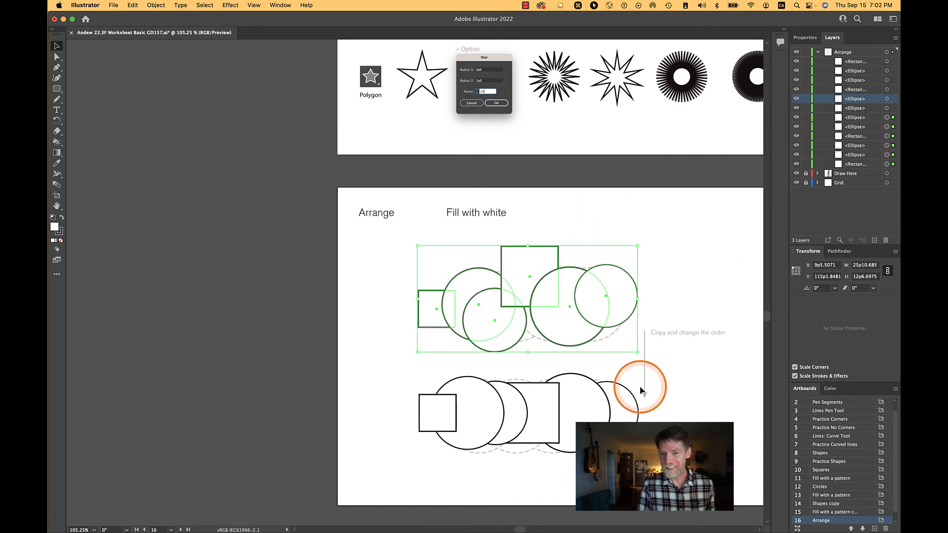
click(677, 396)
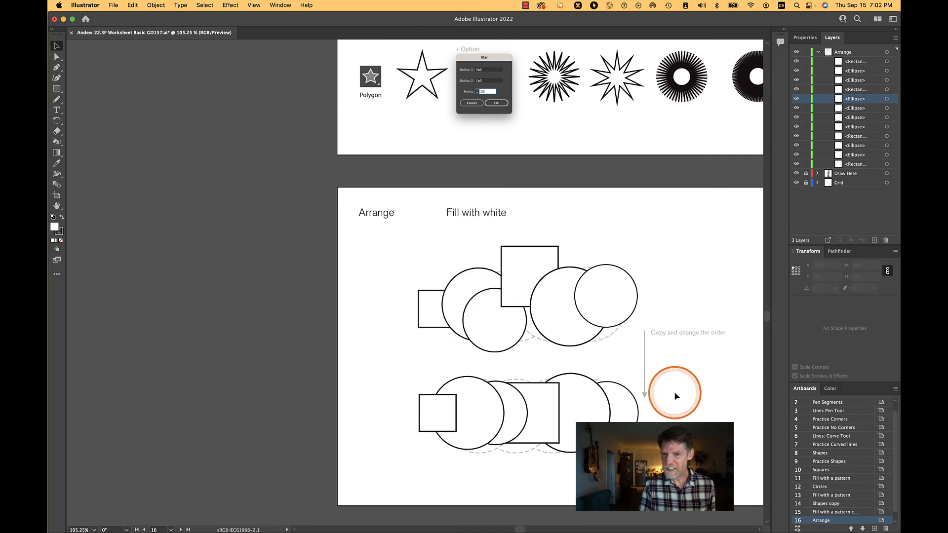
key(space)
drag(674, 389, 260, 327)
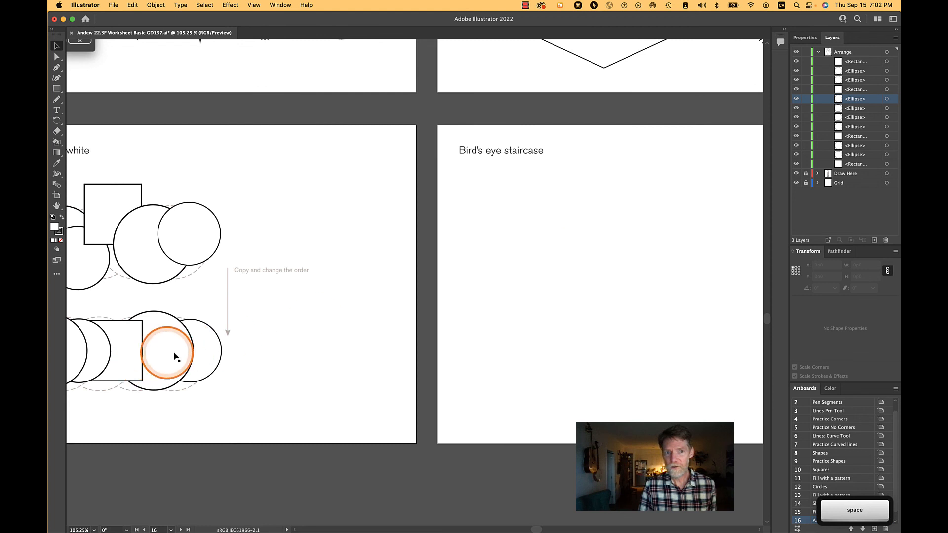
click(604, 215)
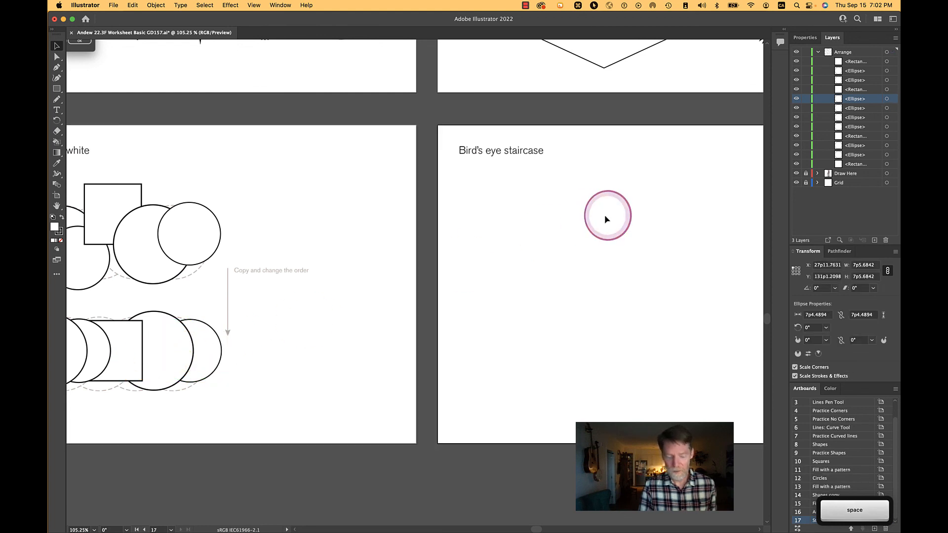
key(m)
drag(483, 209, 529, 267)
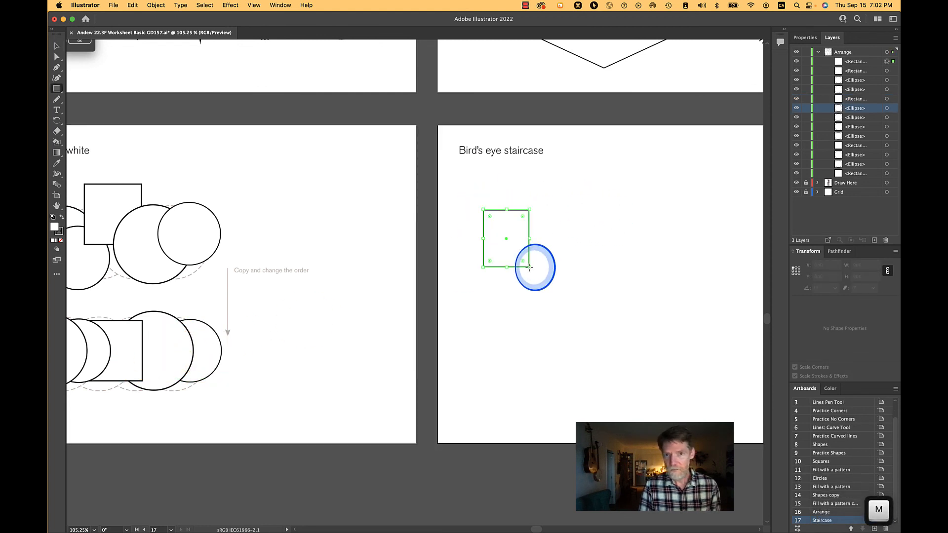
drag(609, 289, 673, 339)
drag(489, 335, 548, 368)
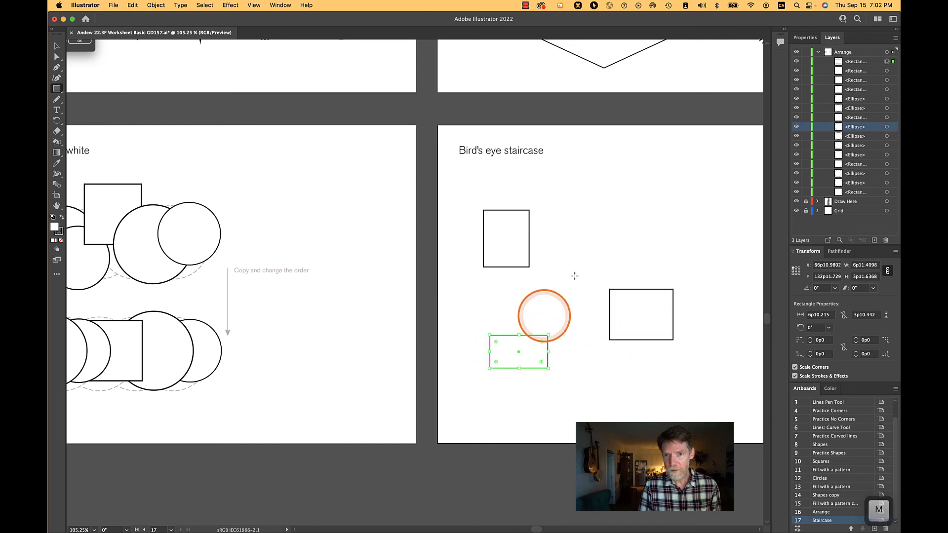
mouse_move(618, 193)
mouse_down()
mouse_move(648, 229)
mouse_move(709, 230)
mouse_move(559, 233)
mouse_move(644, 313)
mouse_move(642, 343)
mouse_up()
key(space)
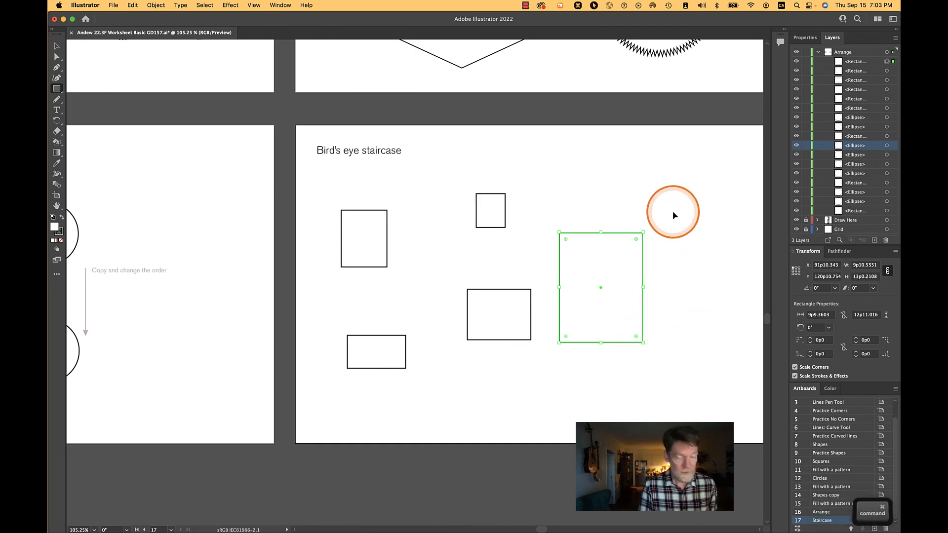
key(super+z)
key(super+z)
key(super+z)
key(super+z)
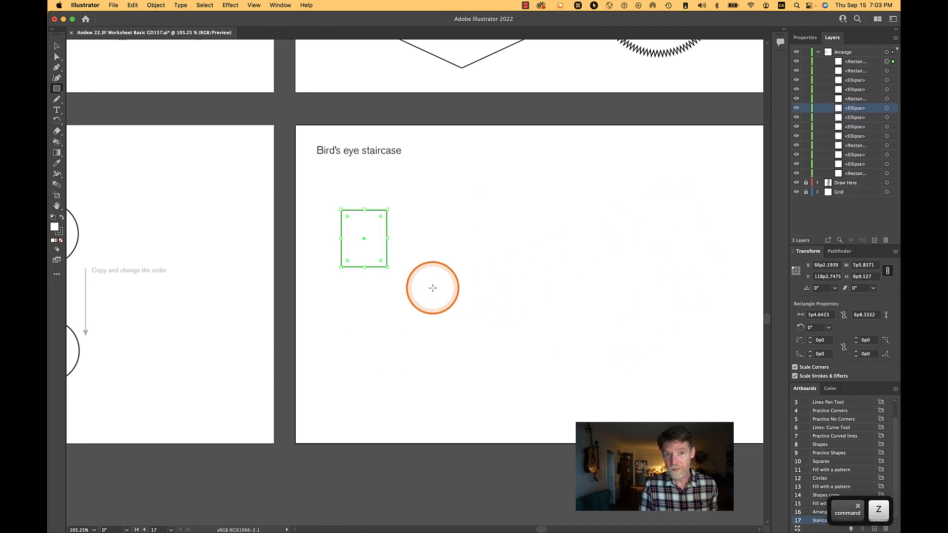
drag(423, 296, 368, 240)
drag(451, 282, 495, 338)
key(super+z)
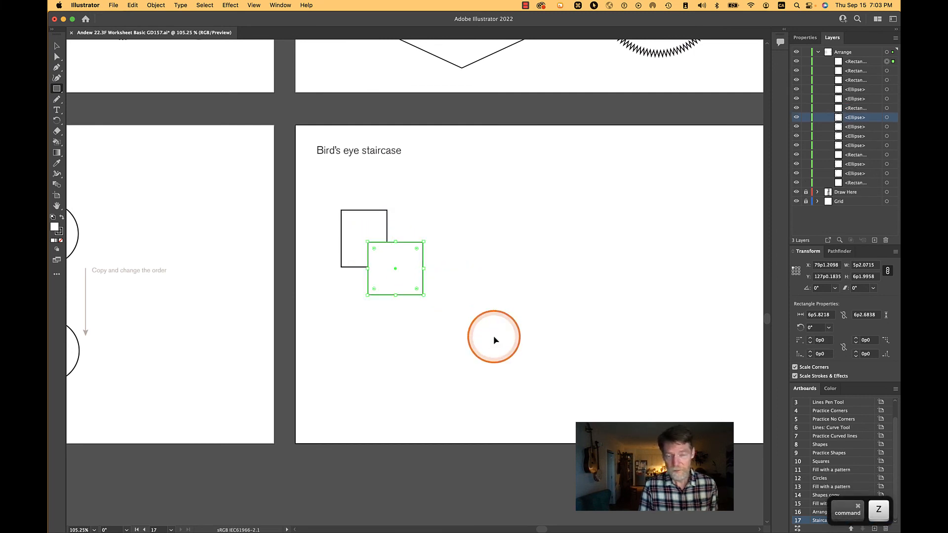
key(super+z)
key(super+z)
Step: Draw a square about 6p10 wide on the Bird's eye staircase artboard and duplicate it into two rows of four
drag(366, 206, 469, 242)
key(v)
drag(361, 193, 582, 321)
drag(469, 233, 613, 313)
drag(353, 190, 508, 271)
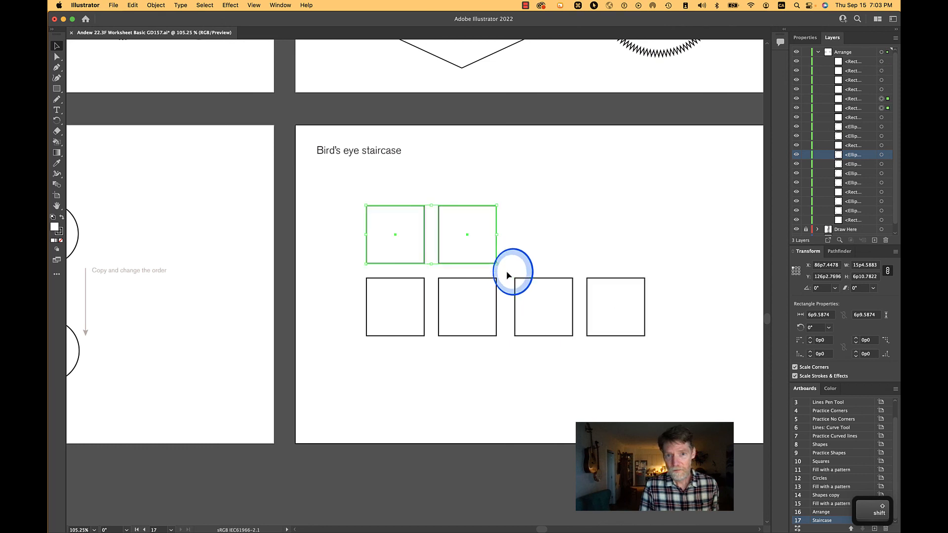
drag(395, 237, 543, 237)
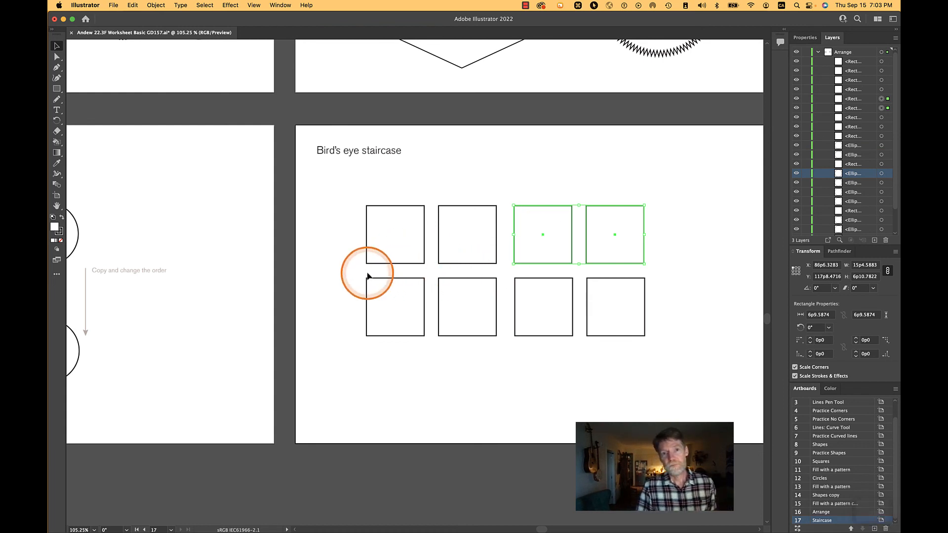
Step: Duplicate the lower row of four squares straight down as a third row and shift the whole grid slightly up
drag(367, 276, 702, 346)
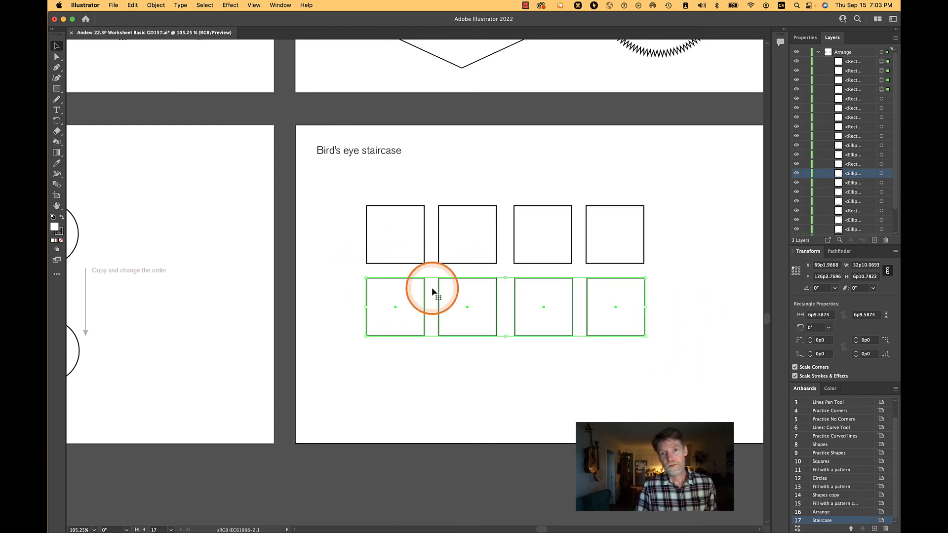
drag(395, 309, 396, 383)
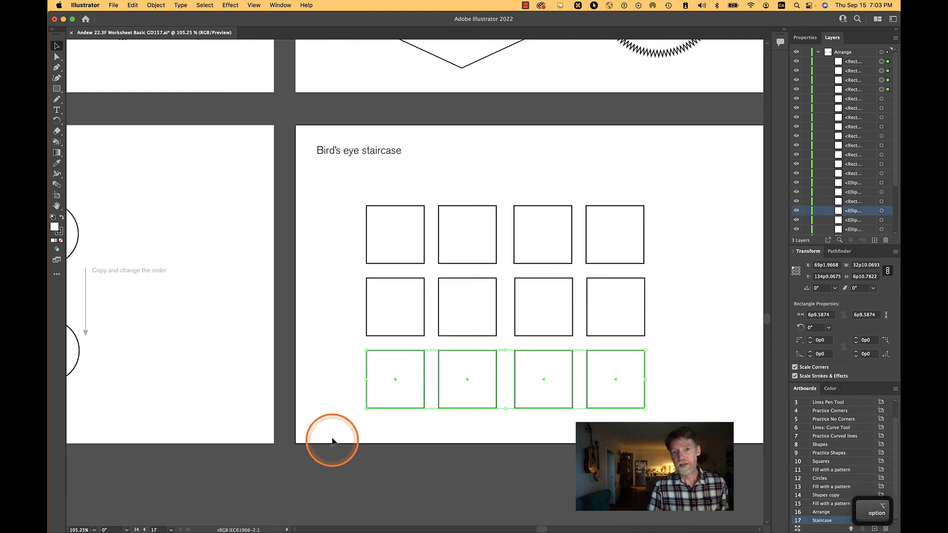
drag(332, 441, 706, 187)
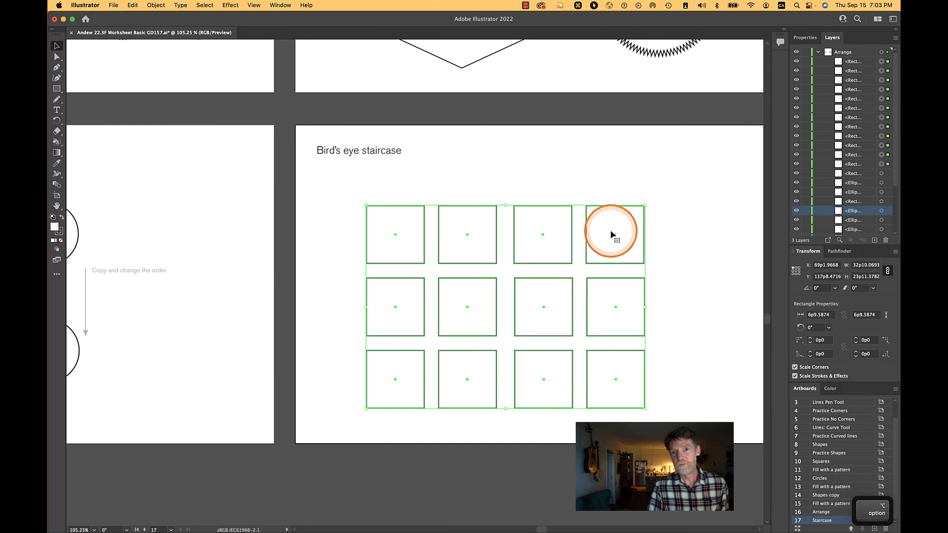
drag(614, 237, 615, 210)
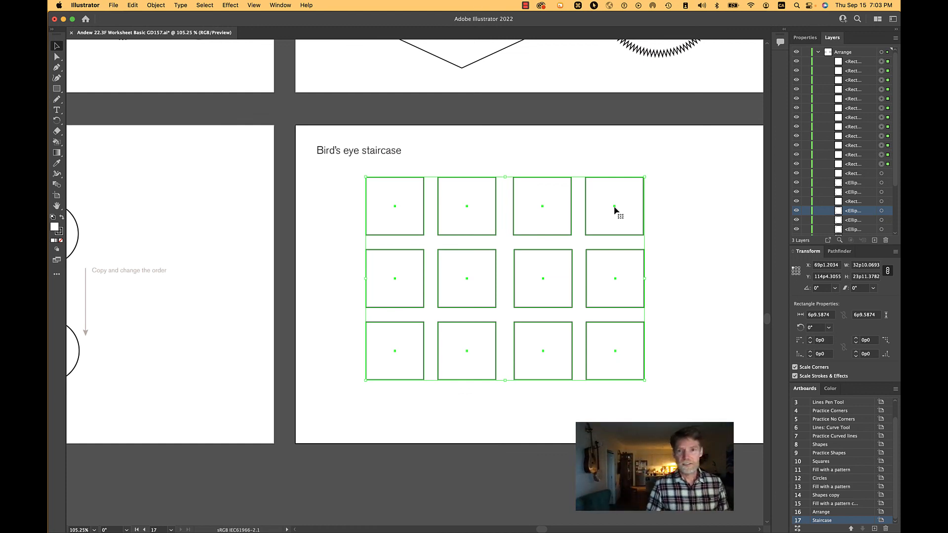
click(672, 213)
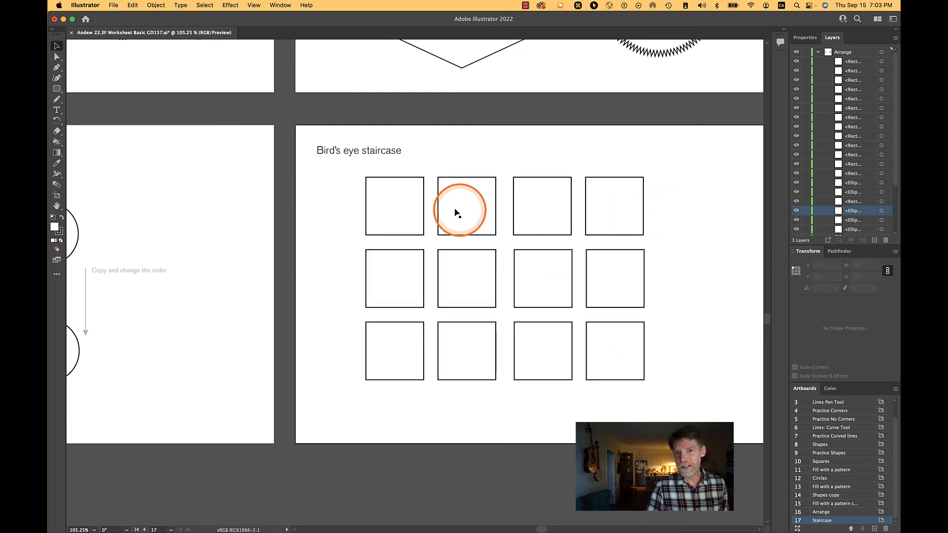
Step: Move the first row's second, third and fourth squares so each overlaps the previous one in a staggered run
drag(470, 183, 435, 175)
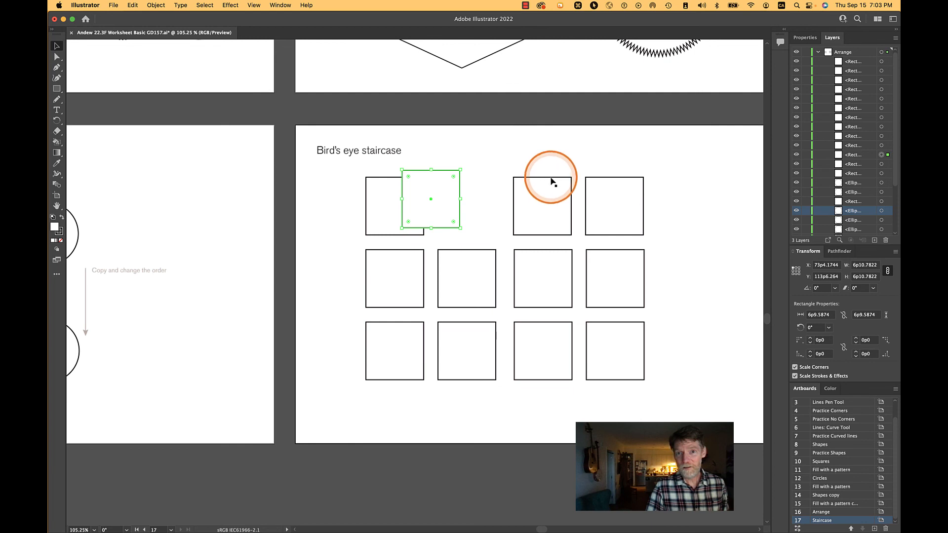
drag(552, 181, 478, 182)
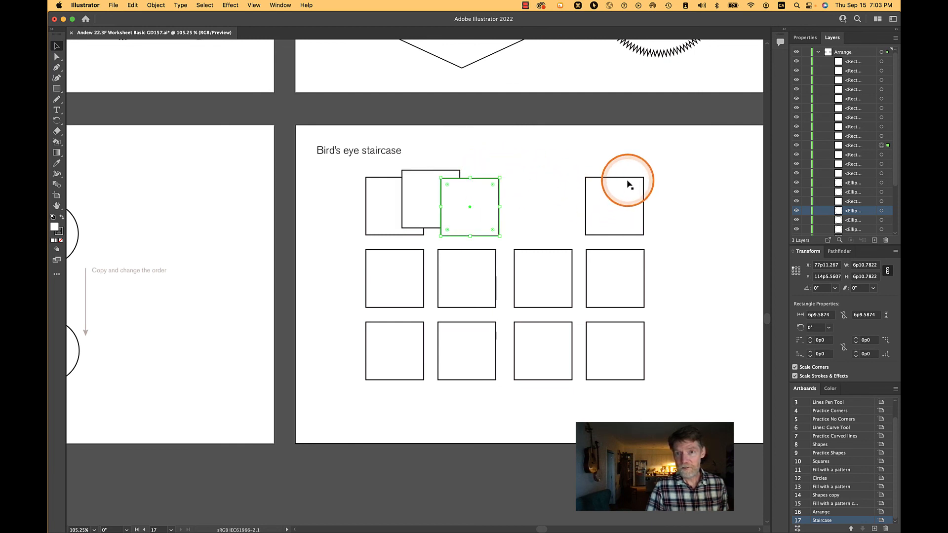
click(626, 182)
drag(626, 182, 524, 172)
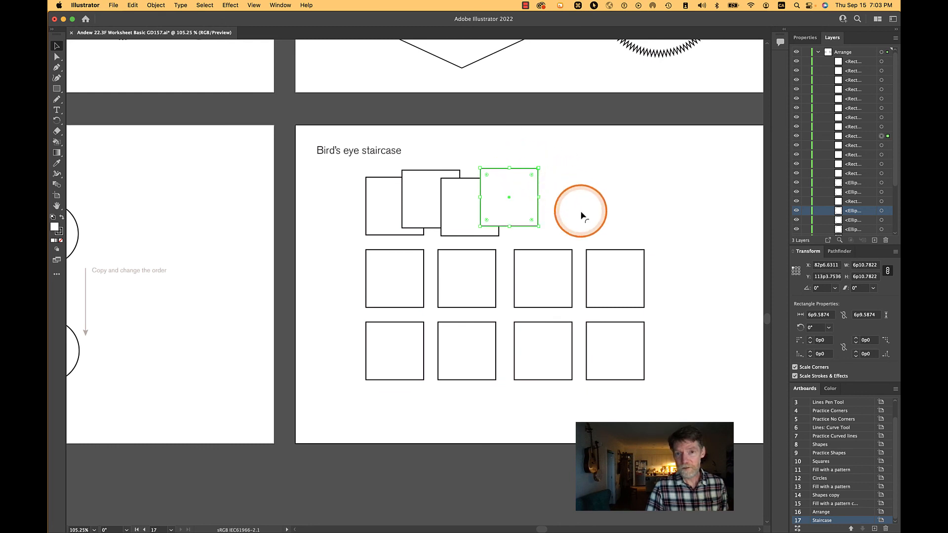
Step: Add the middle row's fourth and third squares as the fifth and sixth stairs, and bring the sixth to the front
click(610, 250)
drag(609, 250, 548, 190)
drag(535, 249, 584, 171)
right_click(585, 170)
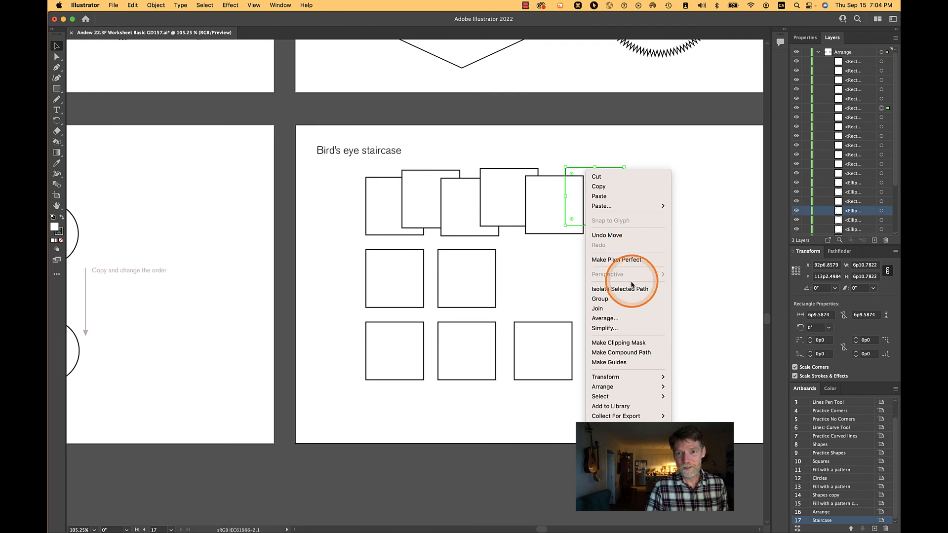
mouse_move(620, 390)
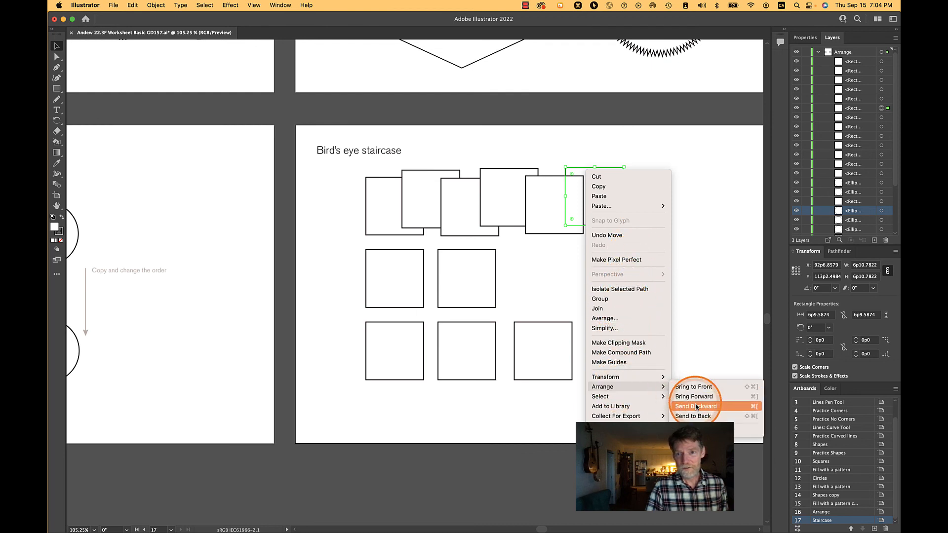
click(706, 388)
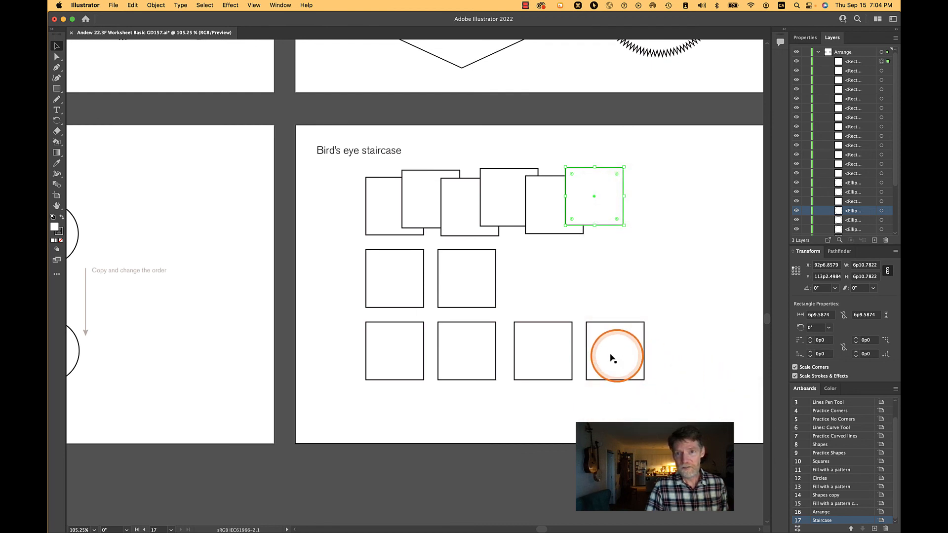
Step: Overlap the middle row's second square on the sixth stair's lower-right corner and bring it forward to the front
drag(481, 287, 669, 220)
right_click(663, 222)
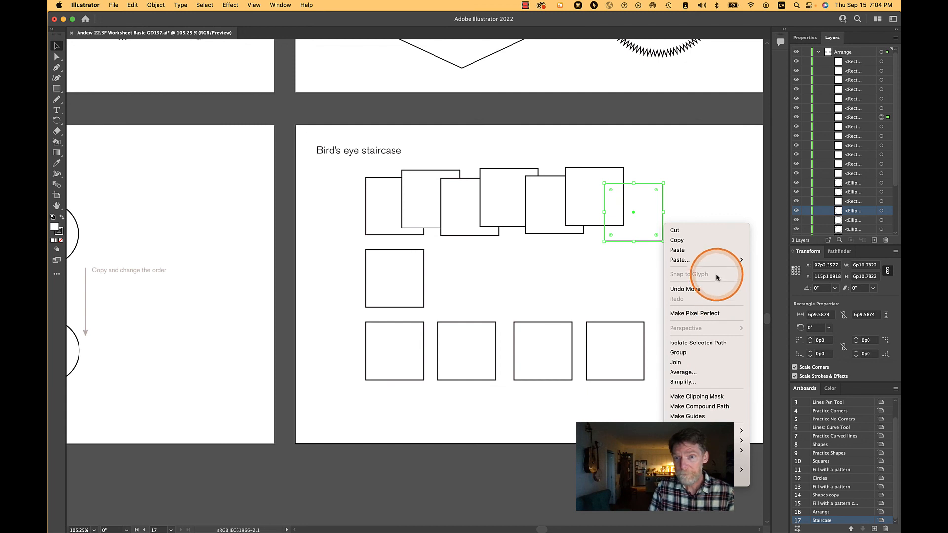
mouse_move(711, 440)
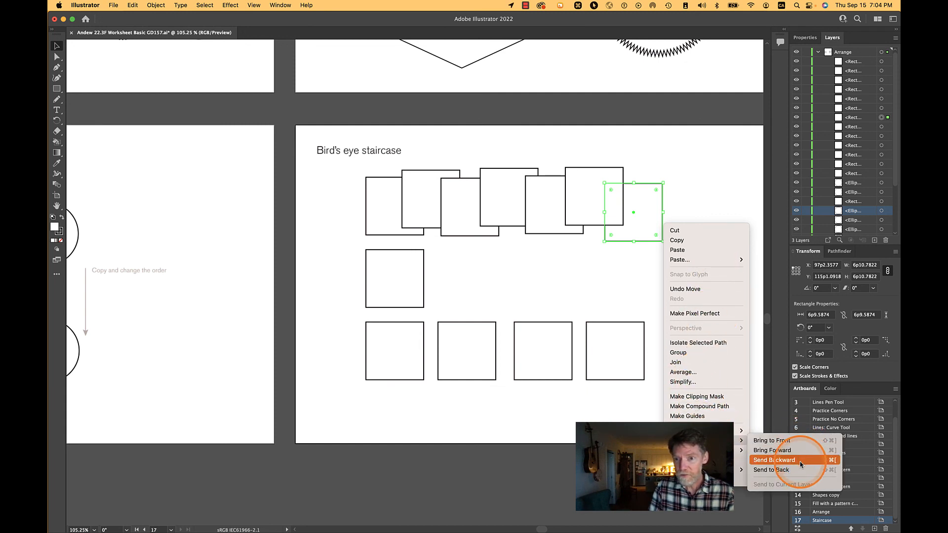
click(832, 451)
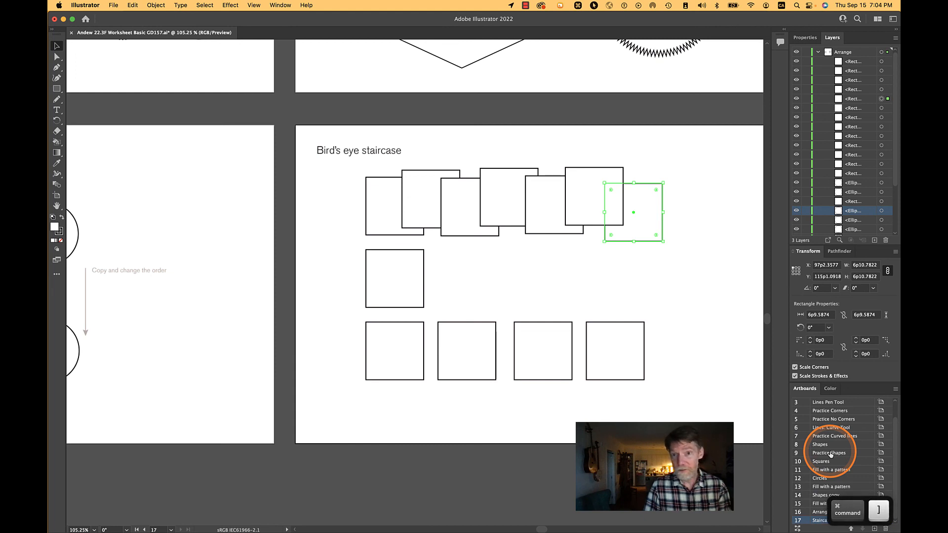
key(super+bracketright)
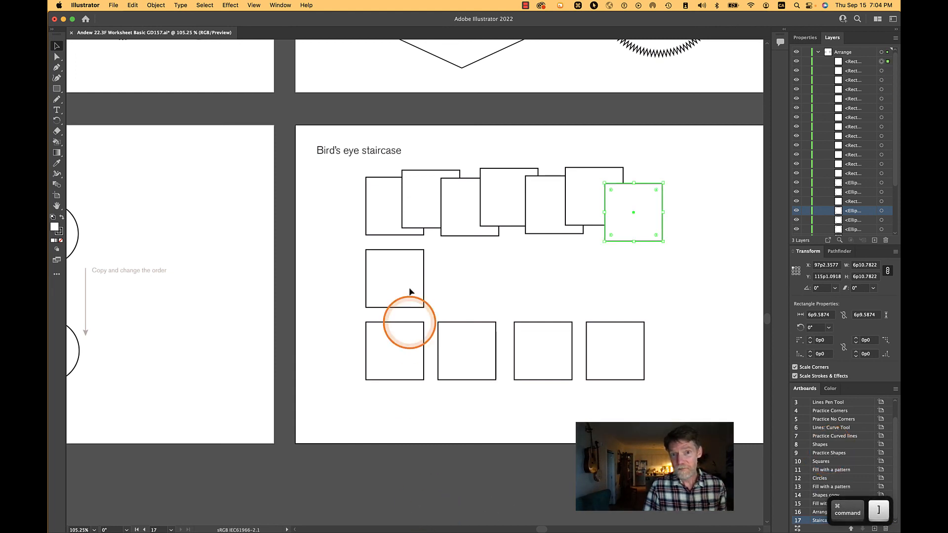
Step: Place the remaining middle-row square as the eighth stair, overlapping the seventh's lower-right corner, and bring it forward to the front
drag(423, 291, 684, 260)
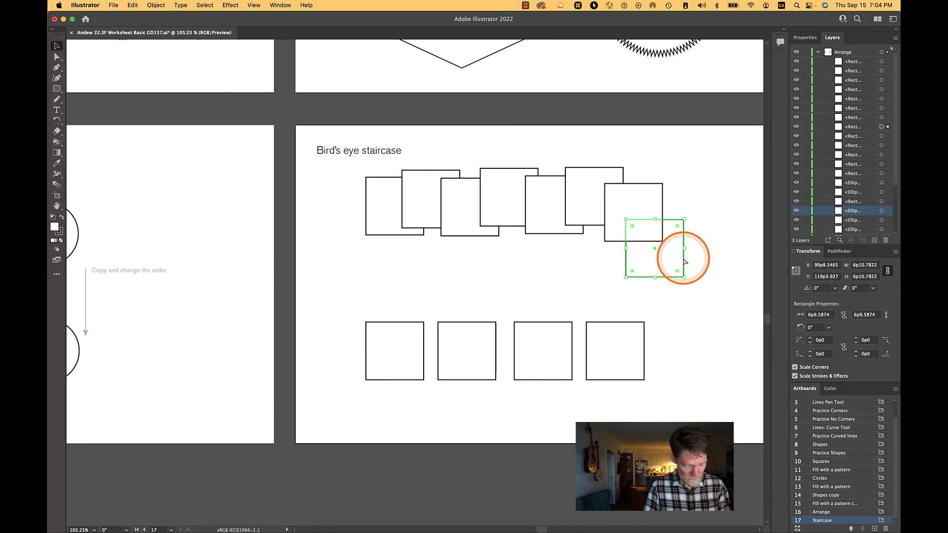
key(super+bracketright)
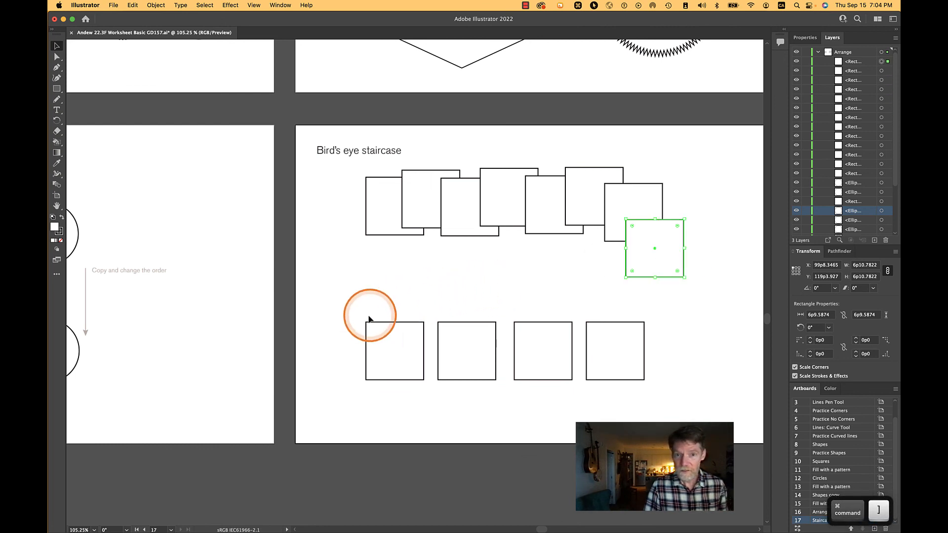
click(343, 321)
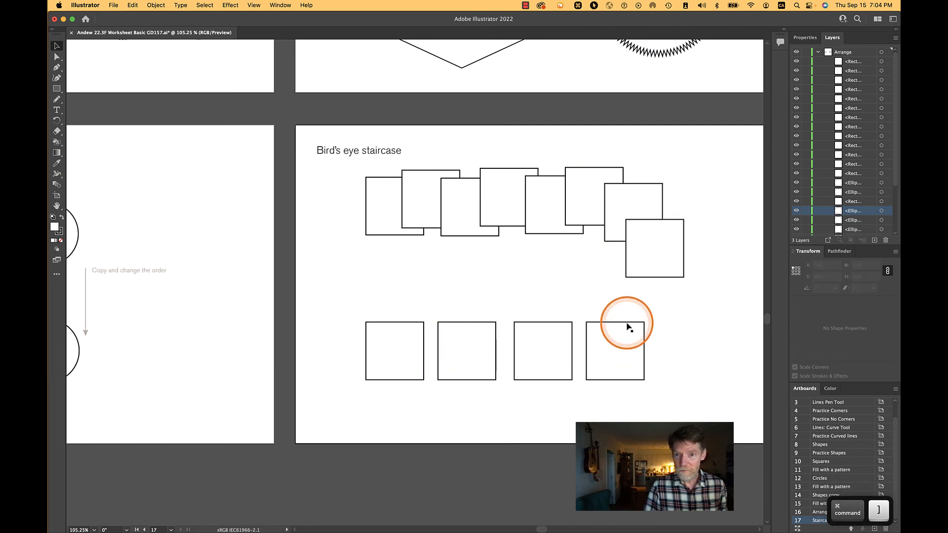
Step: Move the bottom row's last square under the eighth stair, then bring it and the three remaining squares forward together
drag(628, 327, 660, 262)
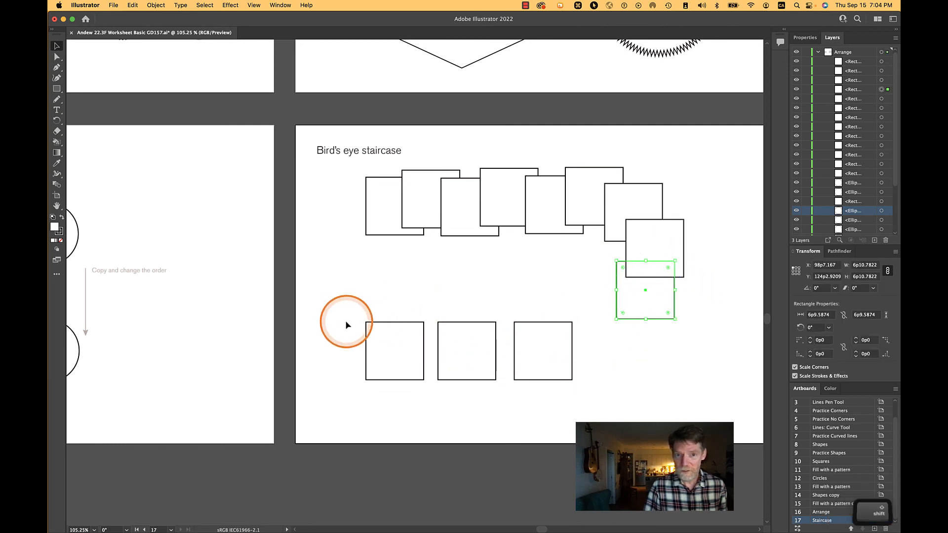
drag(339, 313, 591, 410)
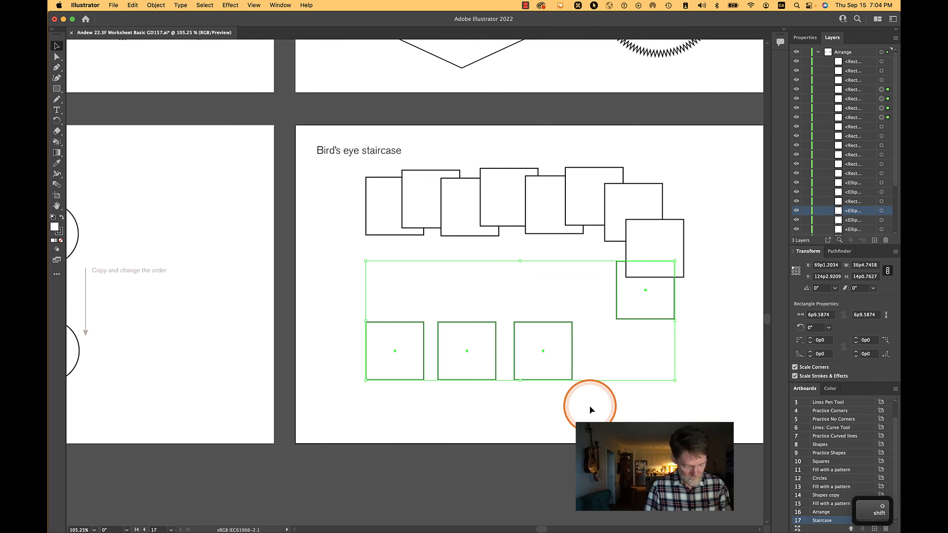
key(super+bracketright)
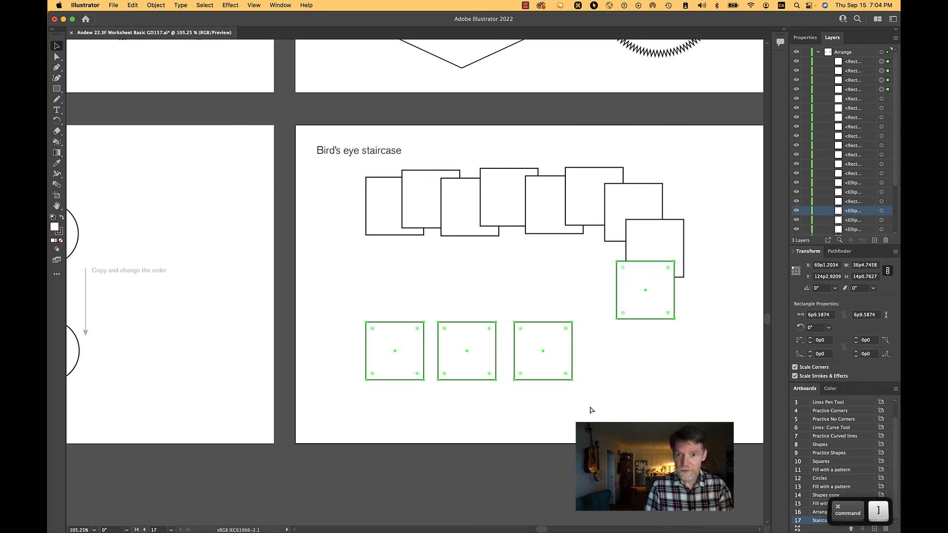
Step: Place the bottom row's third square as the tenth stair, overlapping the ninth's lower-left corner, and bring it forward
click(439, 313)
click(579, 379)
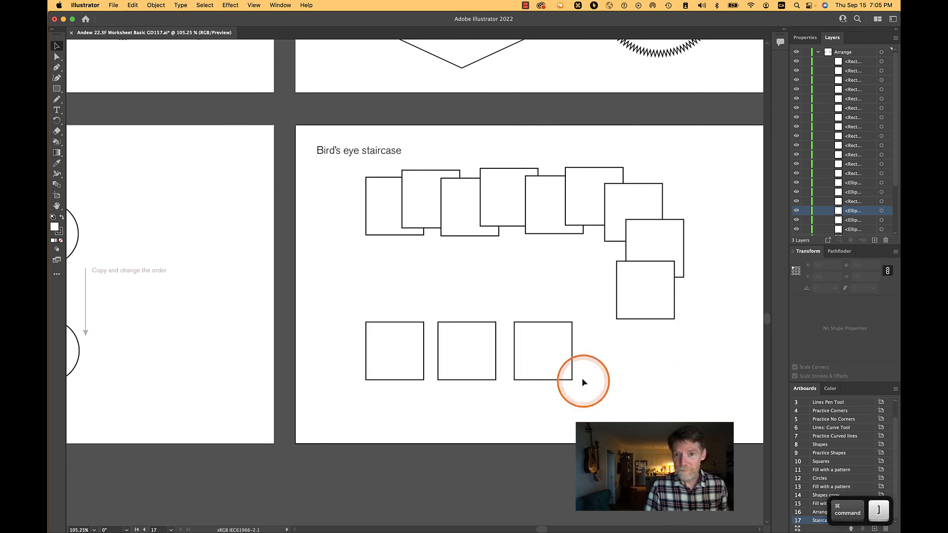
drag(572, 362, 643, 337)
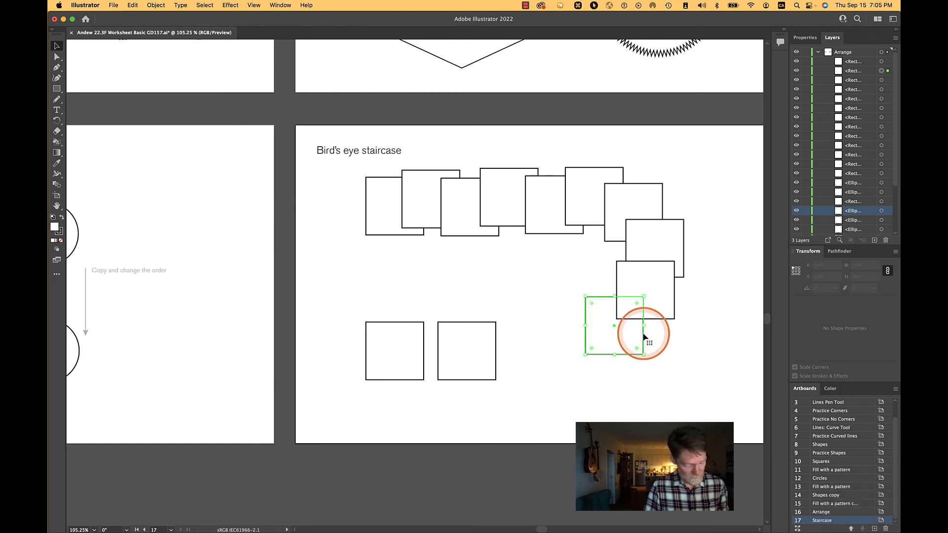
key(super+bracketright)
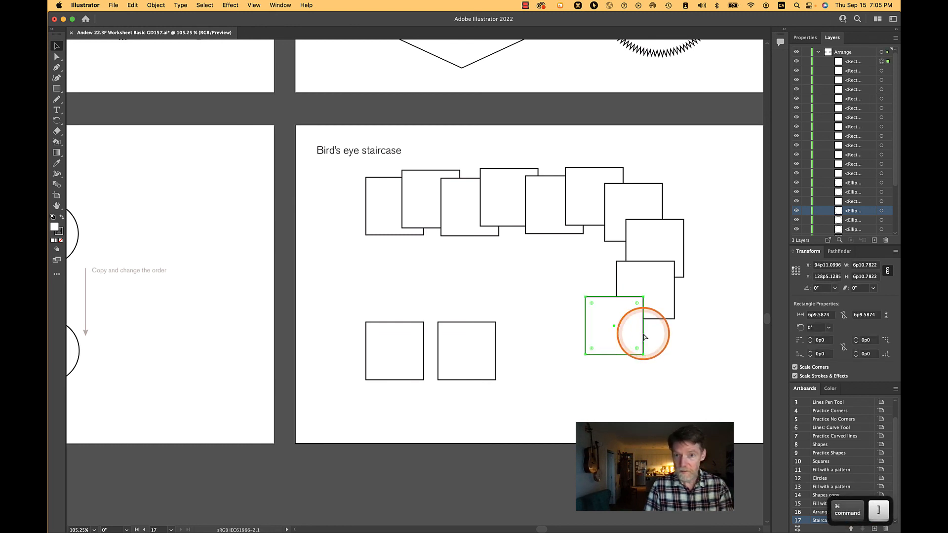
Step: Overlap the bottom row's second square on the tenth stair's lower-left corner as the eleventh stair and bring it to the front
drag(496, 346, 601, 343)
right_click(560, 344)
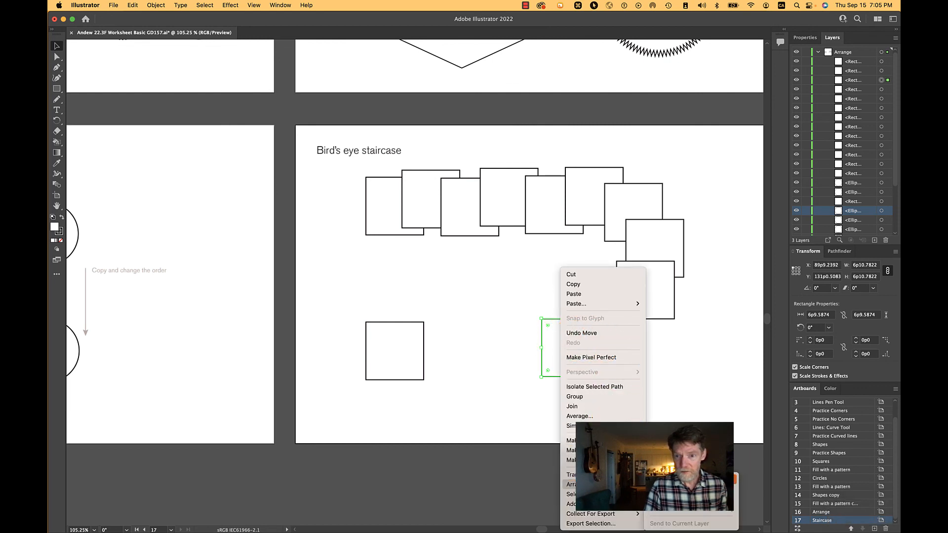
click(666, 485)
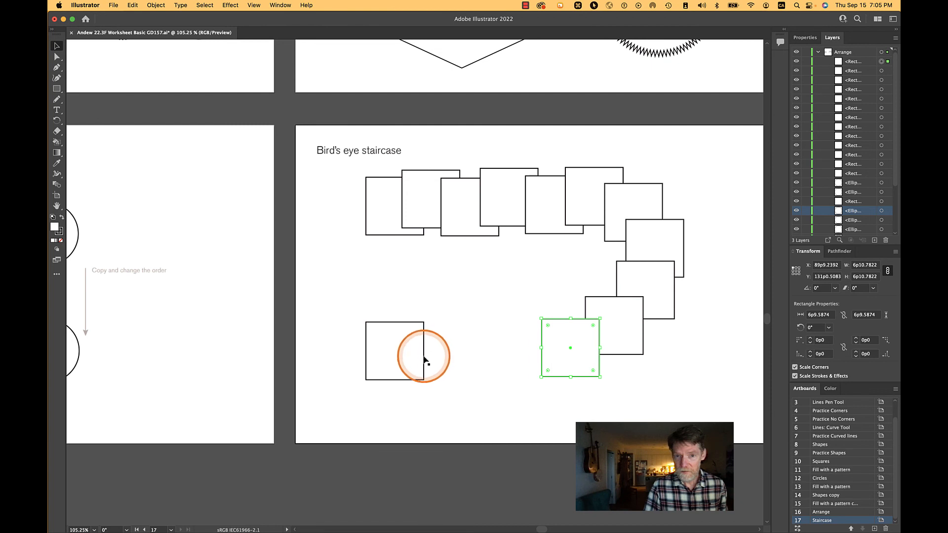
Step: Place the last bottom-row square as the twelfth stair on the eleventh's upper-left corner and bring it to the front
drag(424, 360, 554, 333)
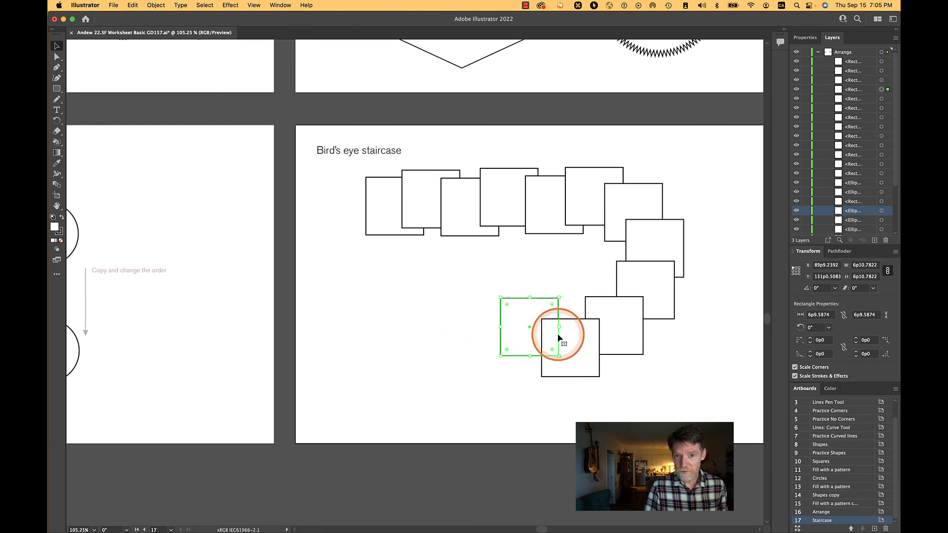
right_click(518, 328)
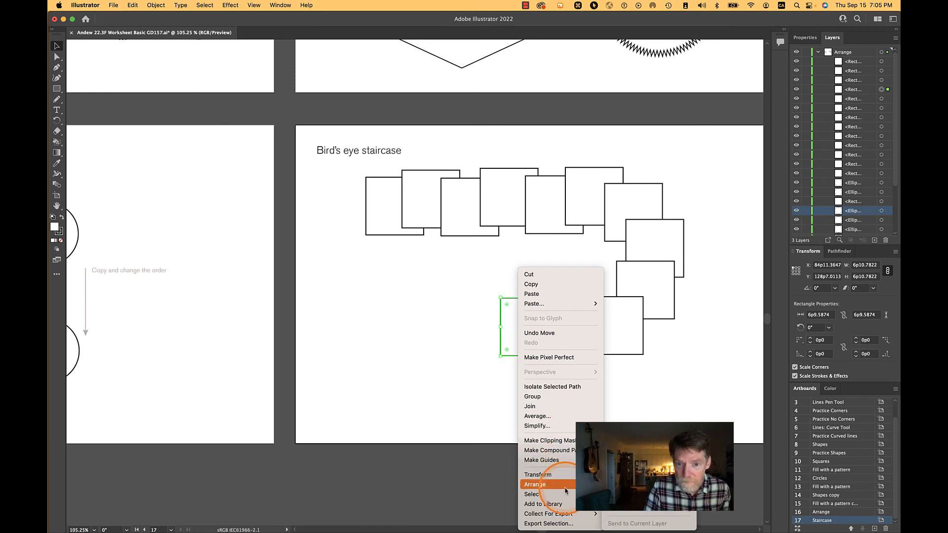
mouse_move(586, 484)
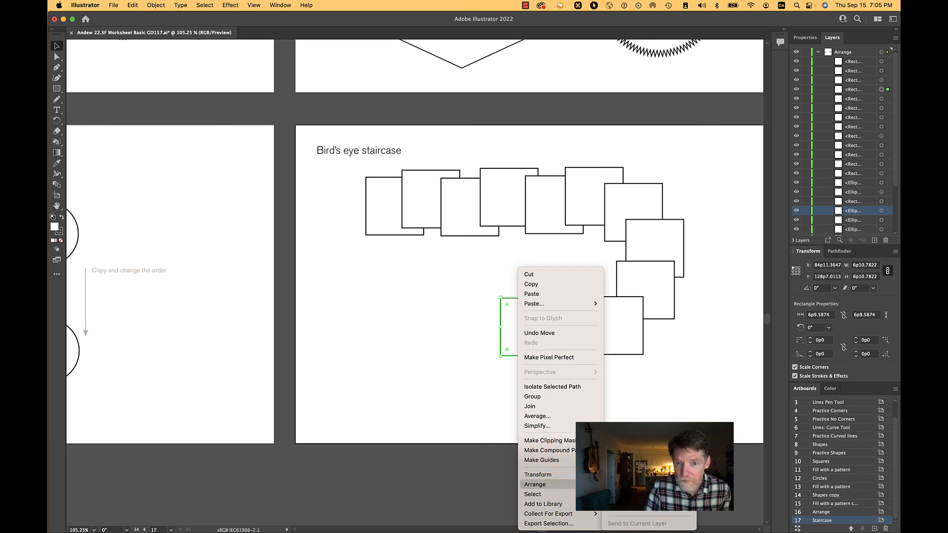
click(632, 484)
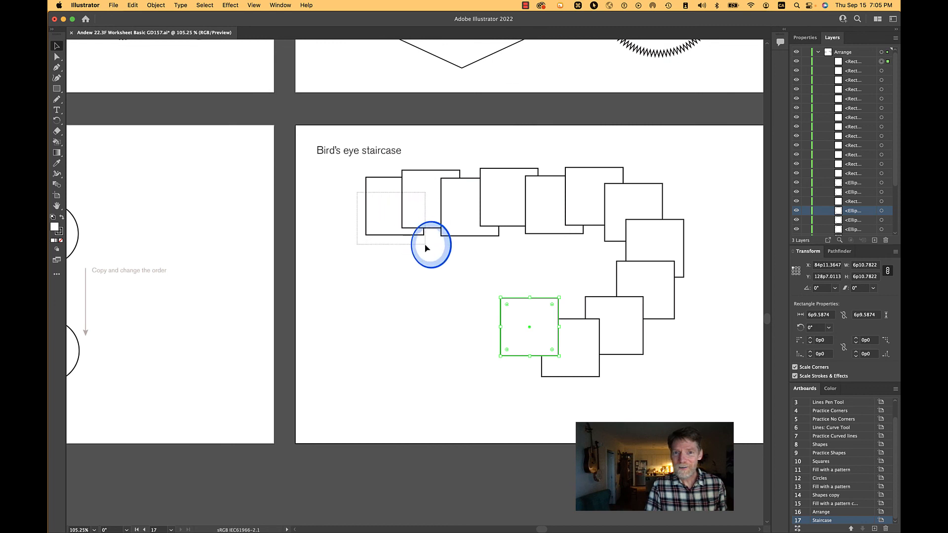
Step: Shift the first, second and fourth stairs down, then raise the first stair slightly so the row staggers unevenly
drag(425, 244, 430, 264)
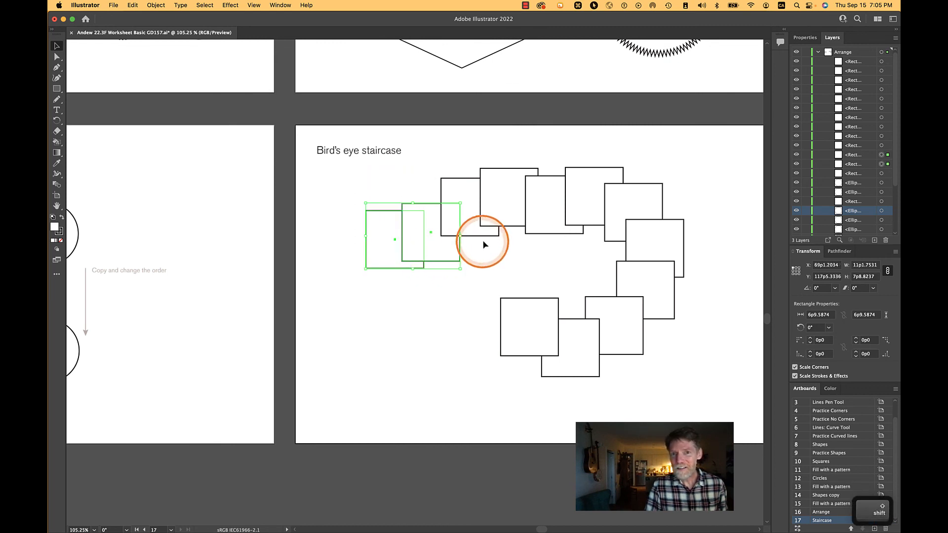
drag(504, 229, 504, 266)
mouse_move(377, 269)
mouse_down()
mouse_move(377, 245)
mouse_move(376, 254)
mouse_move(387, 250)
mouse_move(374, 255)
mouse_up()
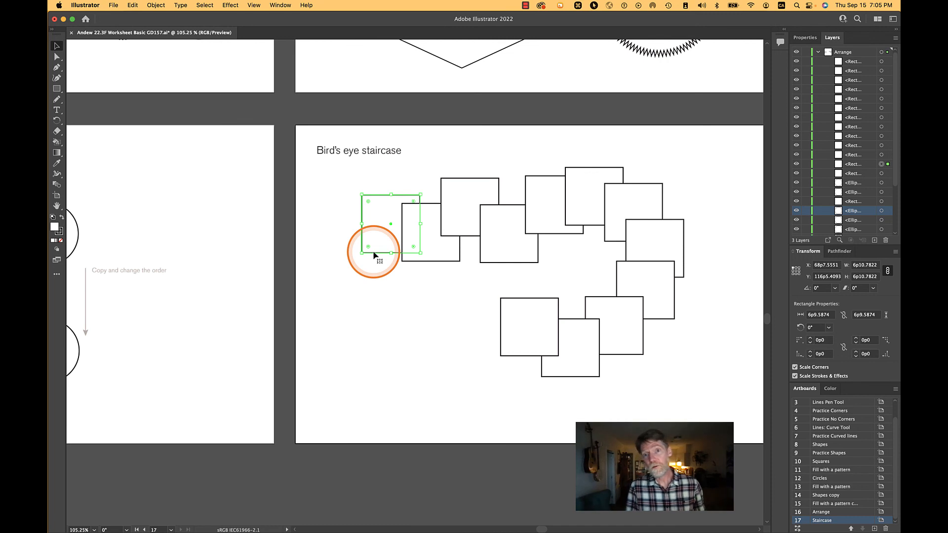
Step: Spread out the staircase's turn by shifting the eighth stair left, the seventh right and the sixth slightly up
drag(680, 231, 650, 250)
shift+click(662, 218)
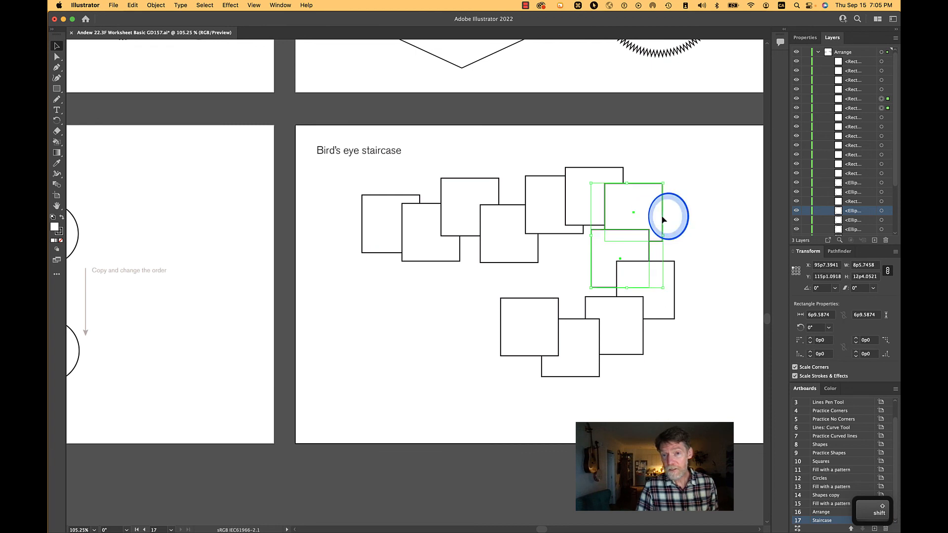
mouse_move(662, 218)
mouse_down()
mouse_move(683, 206)
mouse_move(708, 216)
mouse_move(702, 224)
mouse_move(677, 212)
mouse_up()
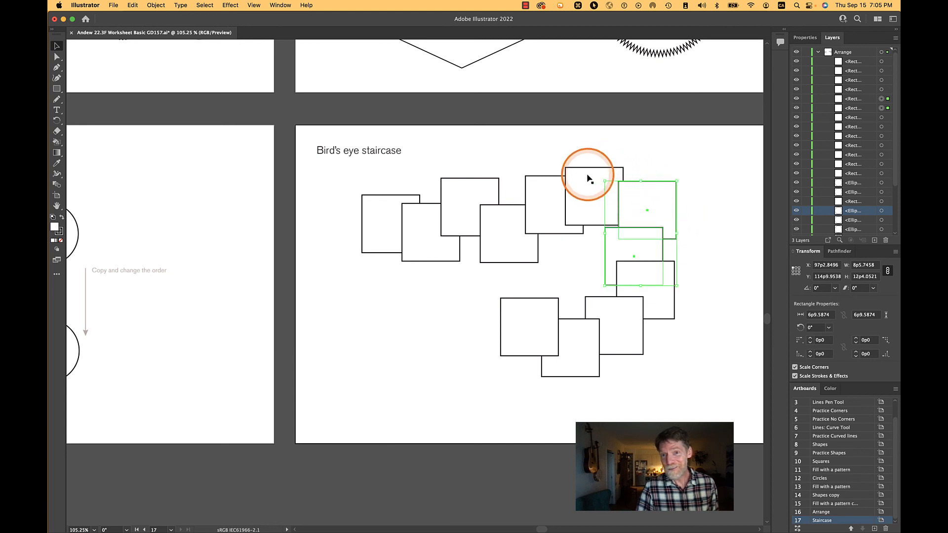
click(691, 200)
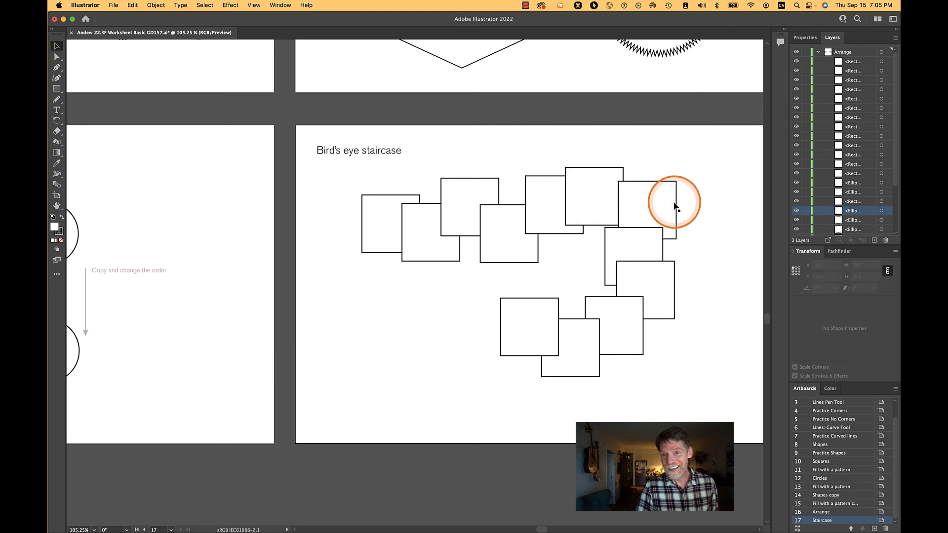
drag(675, 206, 694, 206)
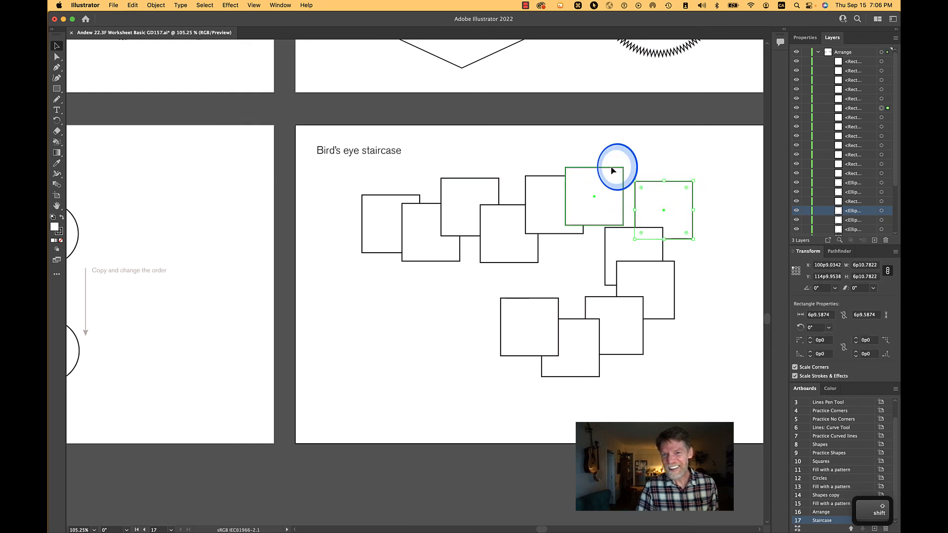
drag(612, 170, 614, 162)
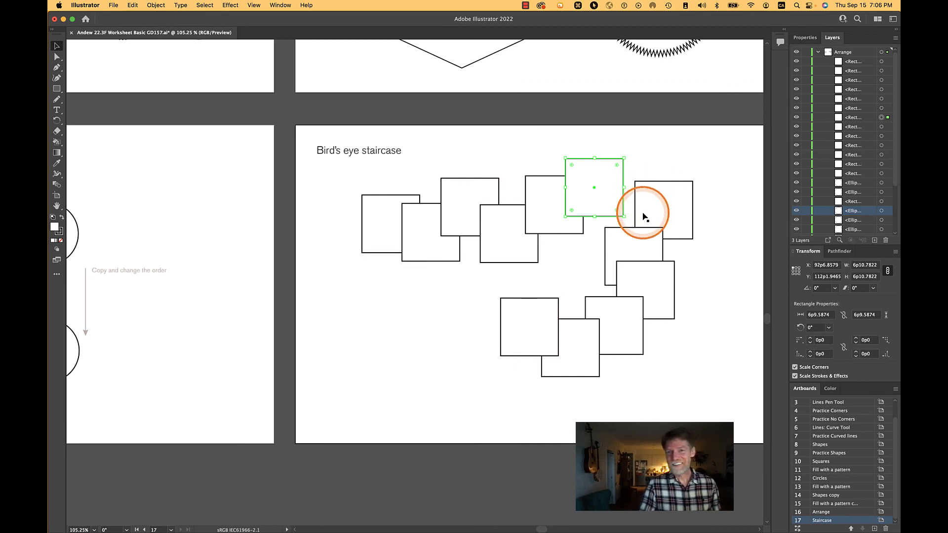
Step: Move the last three stairs together slightly right and down beneath the ninth stair
click(640, 340)
drag(643, 399, 520, 328)
drag(599, 364, 614, 370)
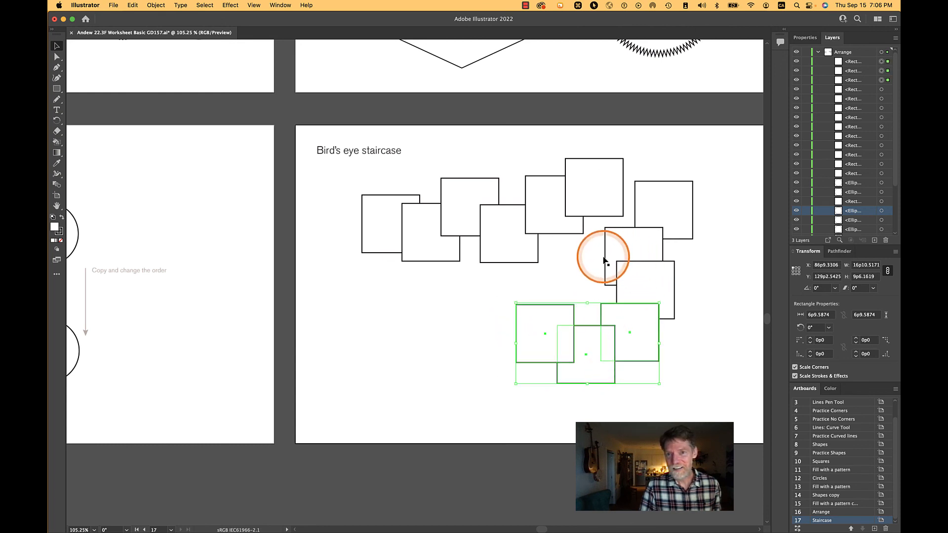
Step: Nudge the eighth stair left and move the seventh back left to overlap the sixth stair's lower-right corner
drag(604, 260, 593, 260)
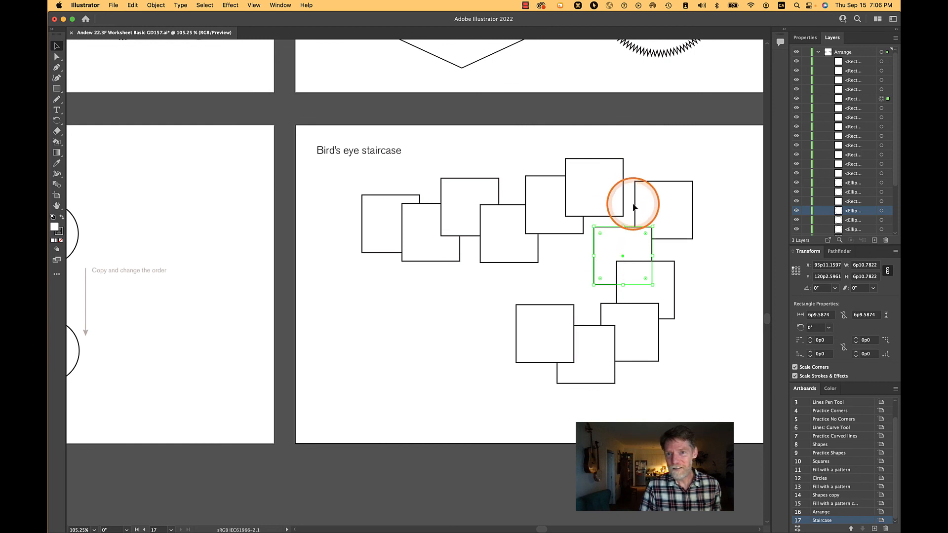
drag(636, 208, 610, 204)
click(680, 227)
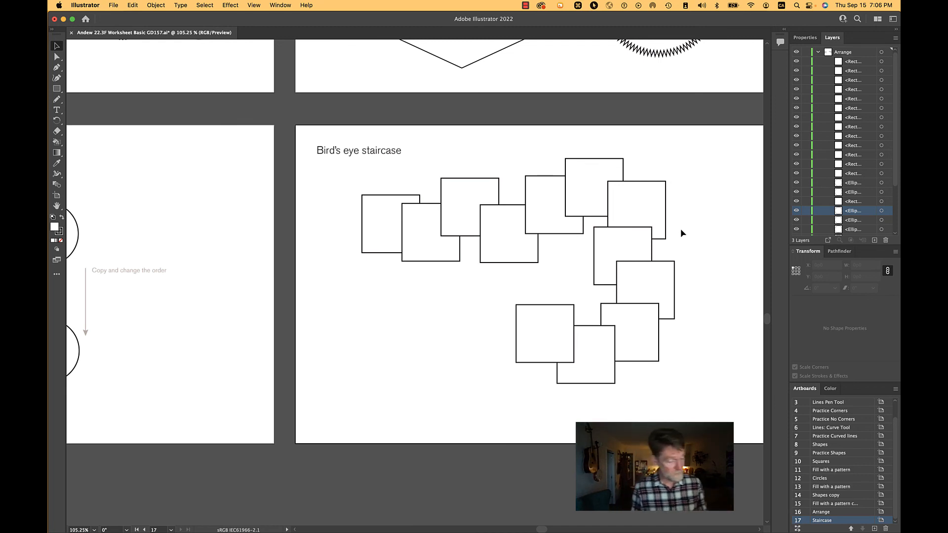
Step: Save the worksheet, then start saving a copy of it in Adobe PDF format
key(super+s)
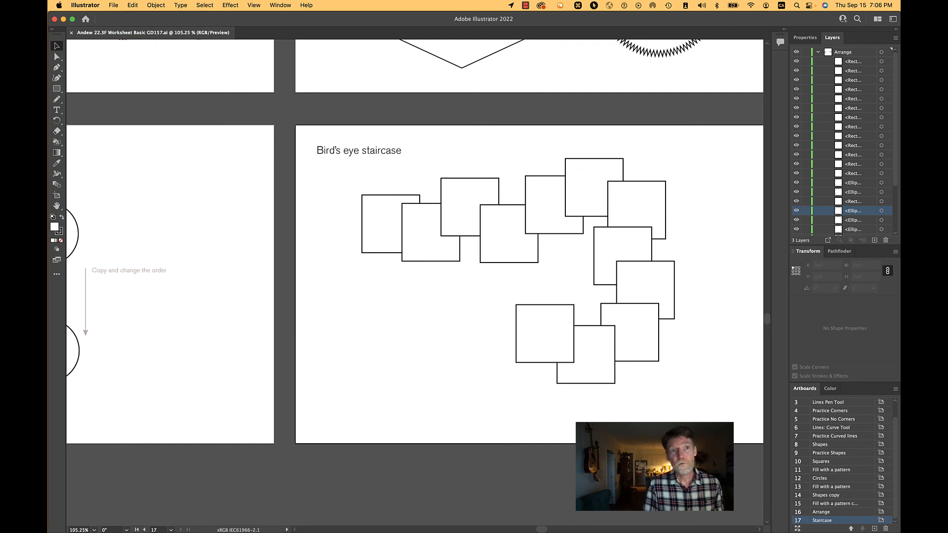
click(113, 5)
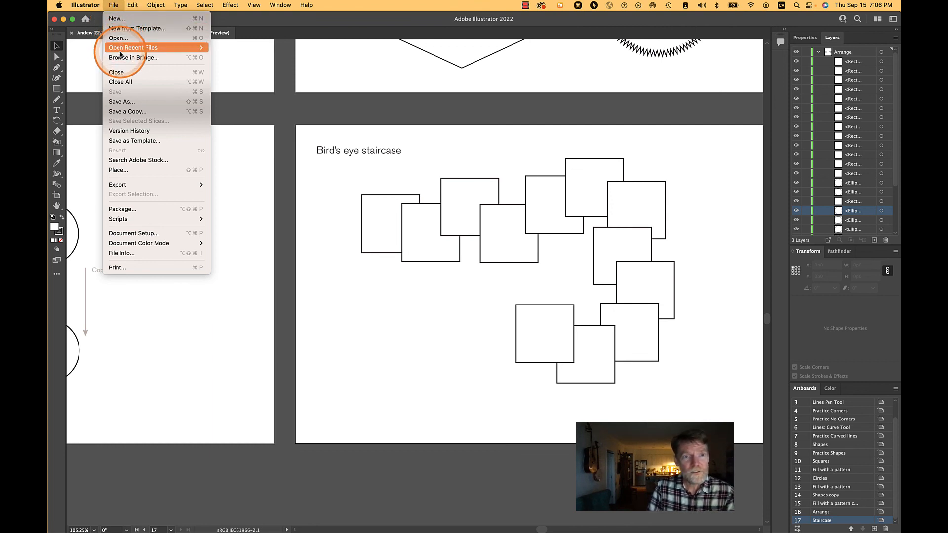
click(128, 111)
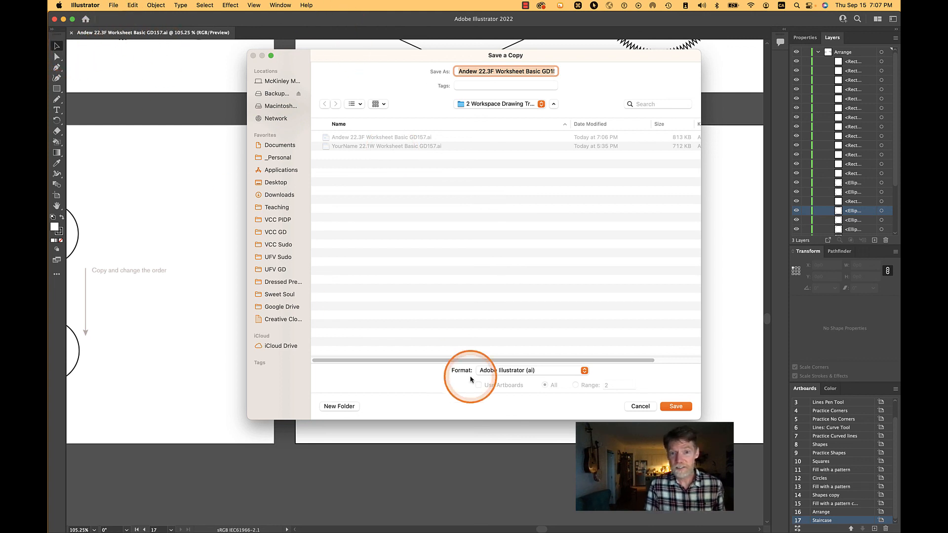
click(546, 375)
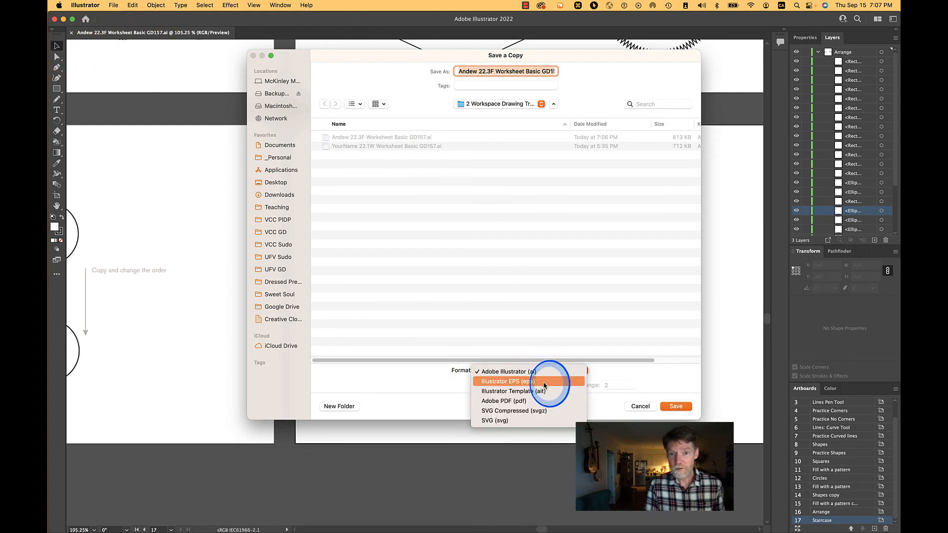
click(544, 404)
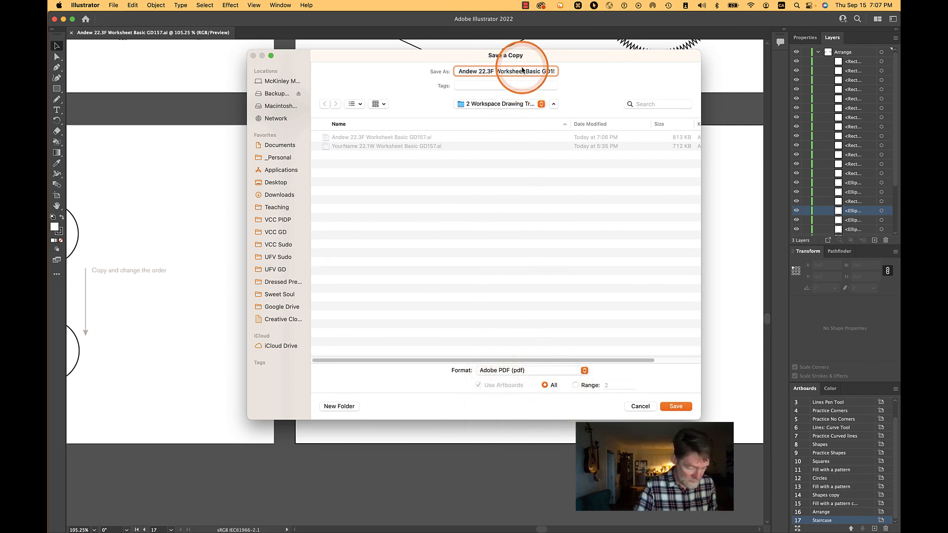
Step: Remove the word "copy" from the PDF's file name and save it in the current folder with all artboards
key(alt+Right)
key(alt+Right)
key(alt+Right)
key(alt+Right)
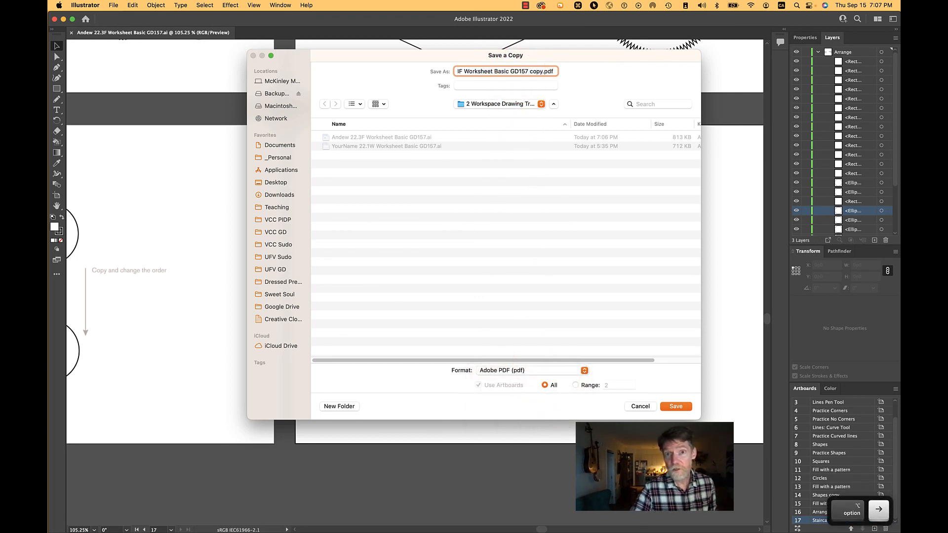
key(BackSpace)
key(BackSpace)
key(BackSpace)
key(BackSpace)
key(BackSpace)
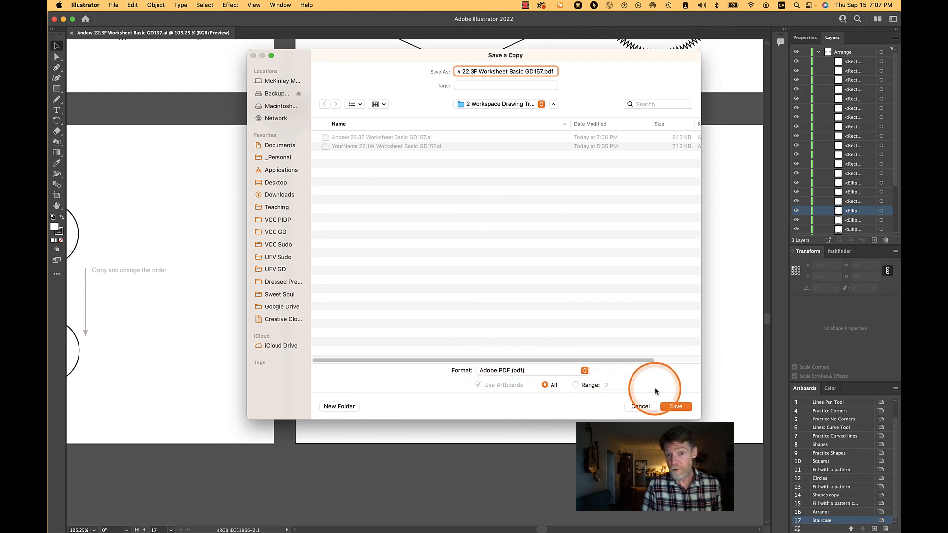
click(675, 405)
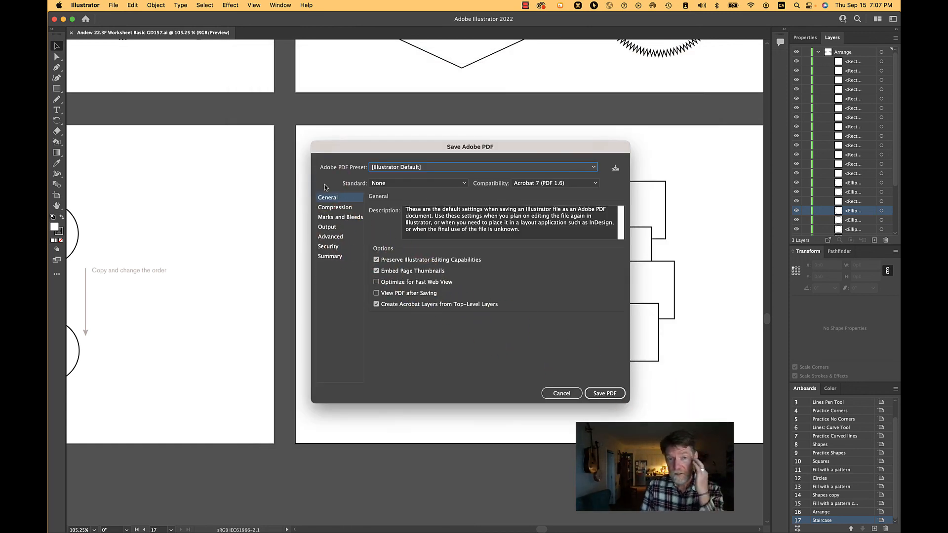
Step: Turn off Preserve Illustrator Editing Capabilities and set color bitmap images to Average Downsampling To 150 ppi for images above 225 ppi
click(386, 261)
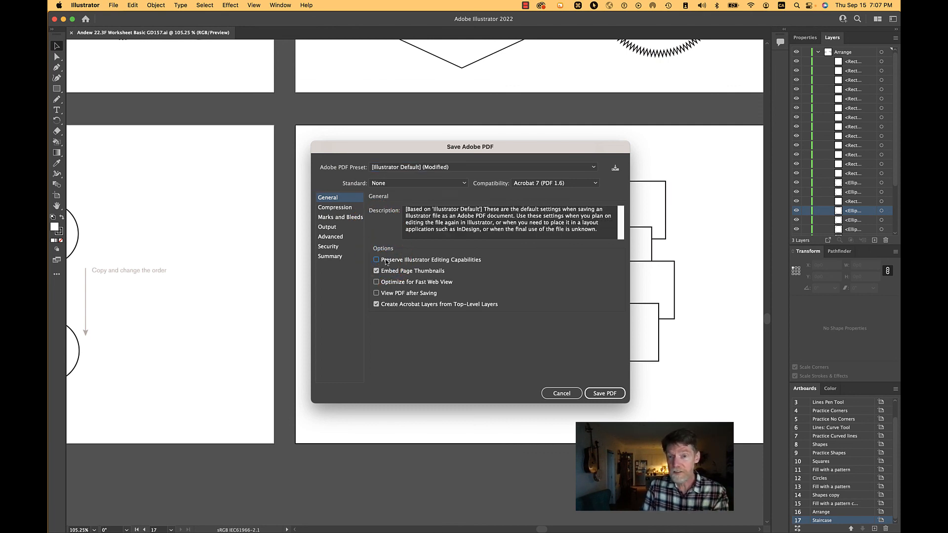
click(352, 212)
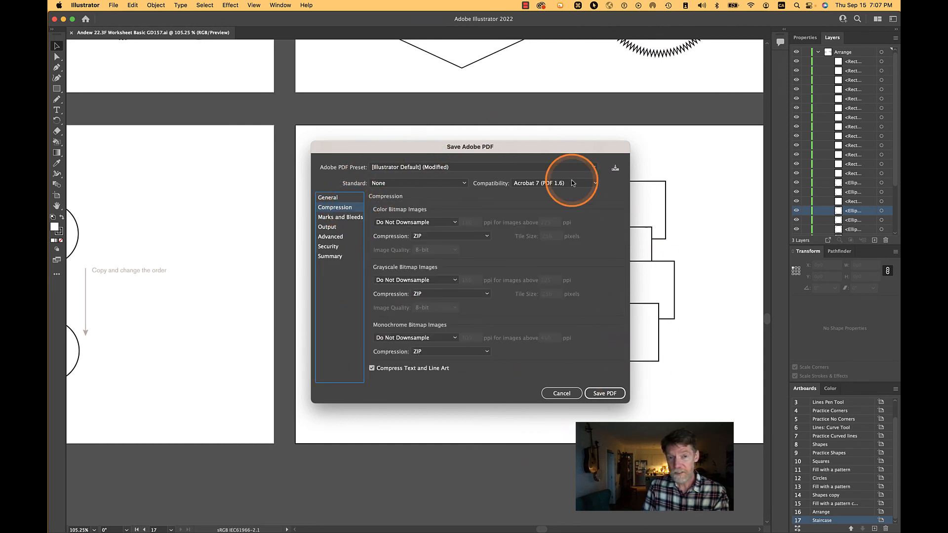
click(454, 222)
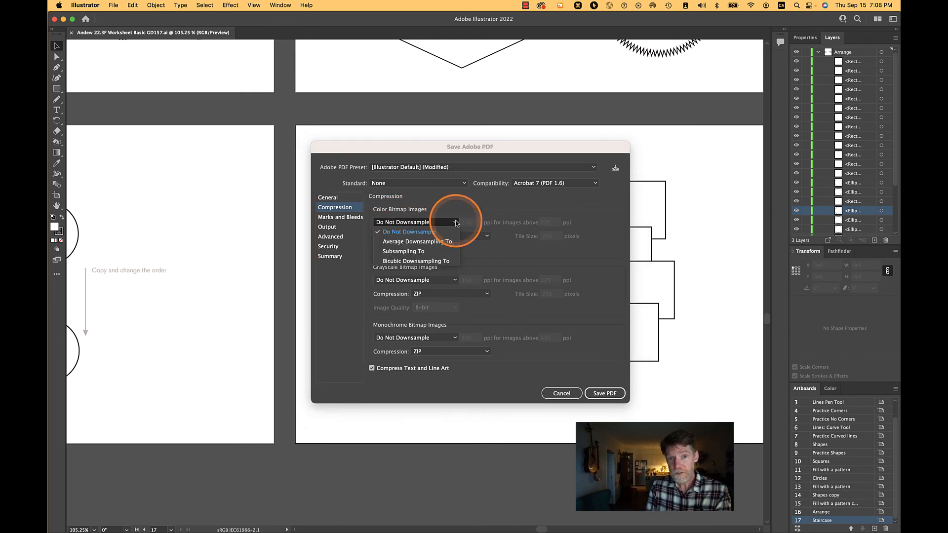
click(424, 241)
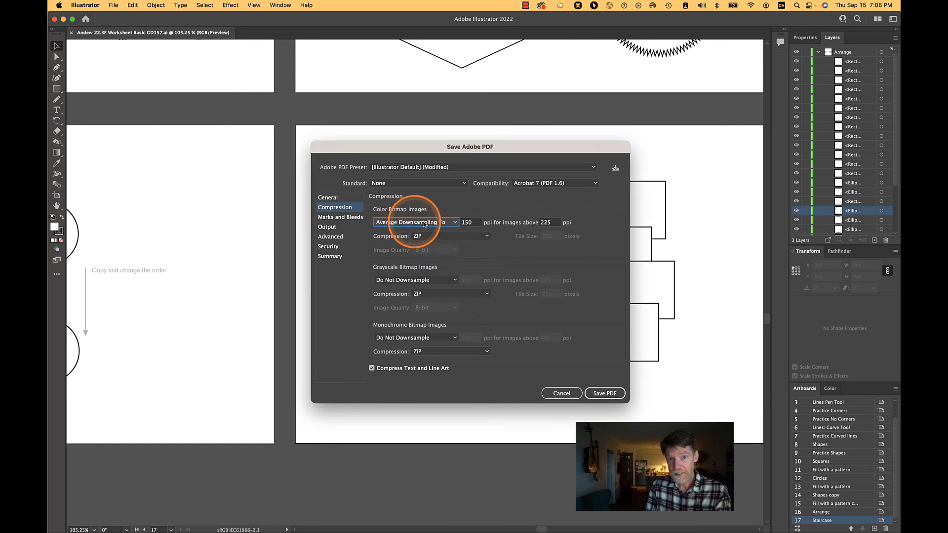
Step: Set the color bitmap images' compression to JPEG with High image quality
click(431, 239)
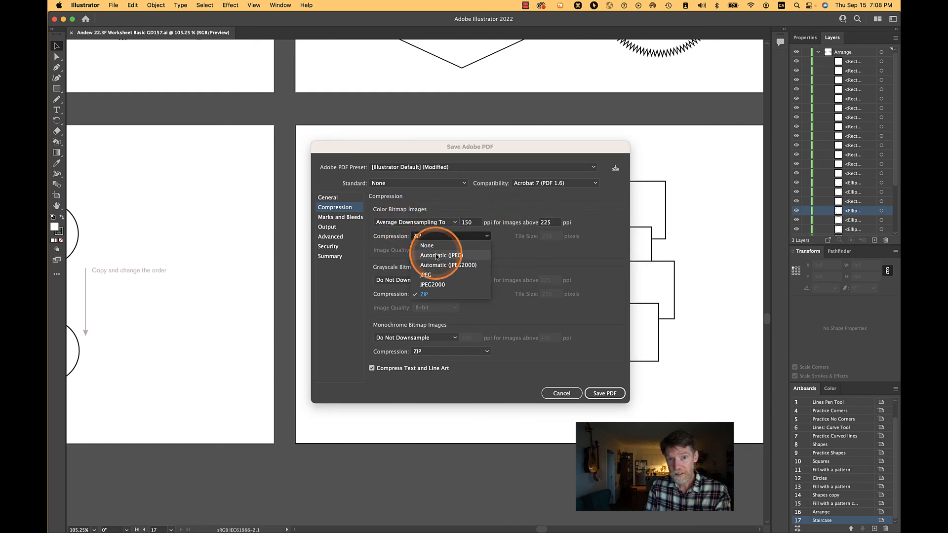
click(433, 277)
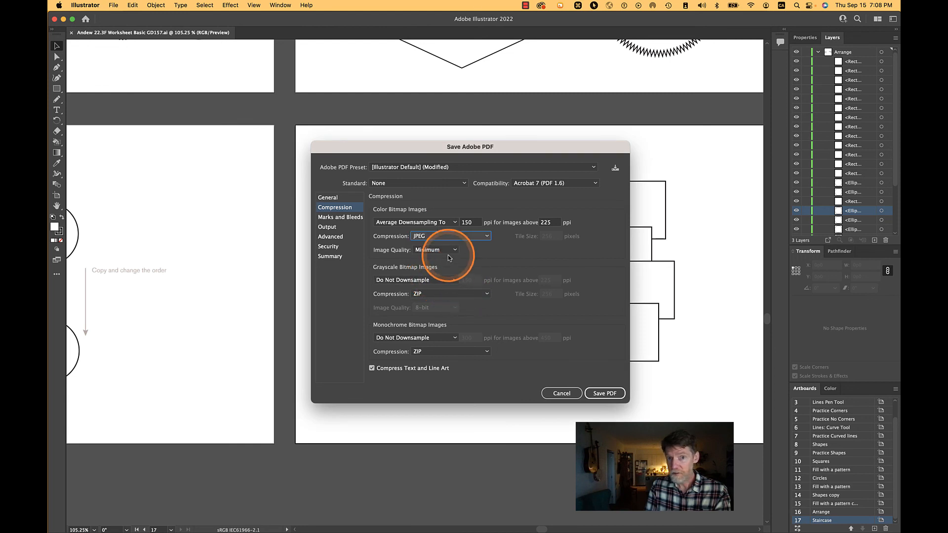
click(441, 250)
click(439, 288)
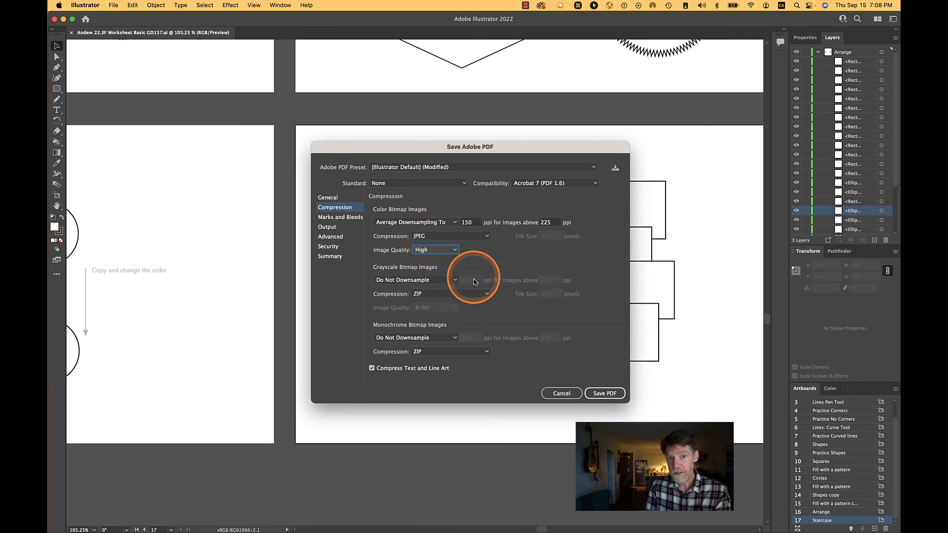
Step: Set the grayscale bitmap images to Average Downsampling To 150 ppi for images above 225 ppi, with JPEG compression
click(427, 280)
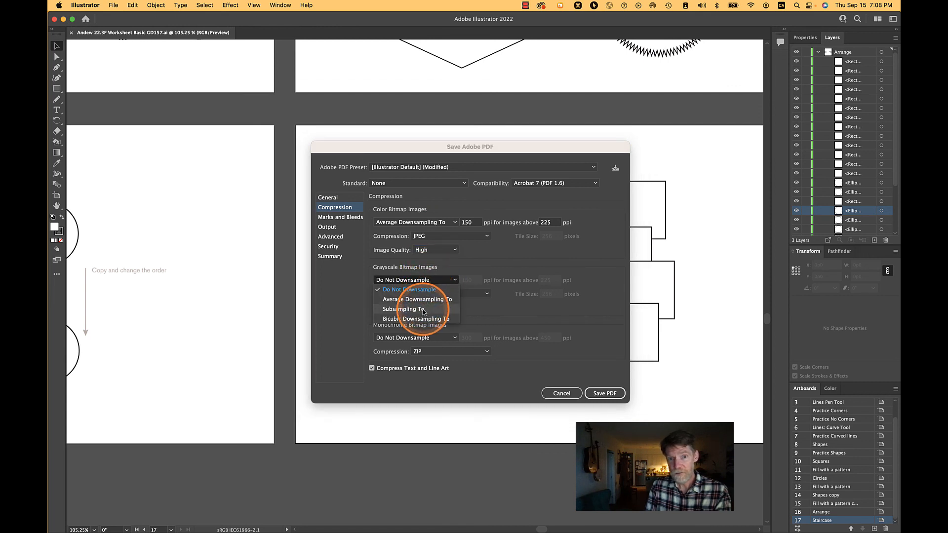
click(425, 300)
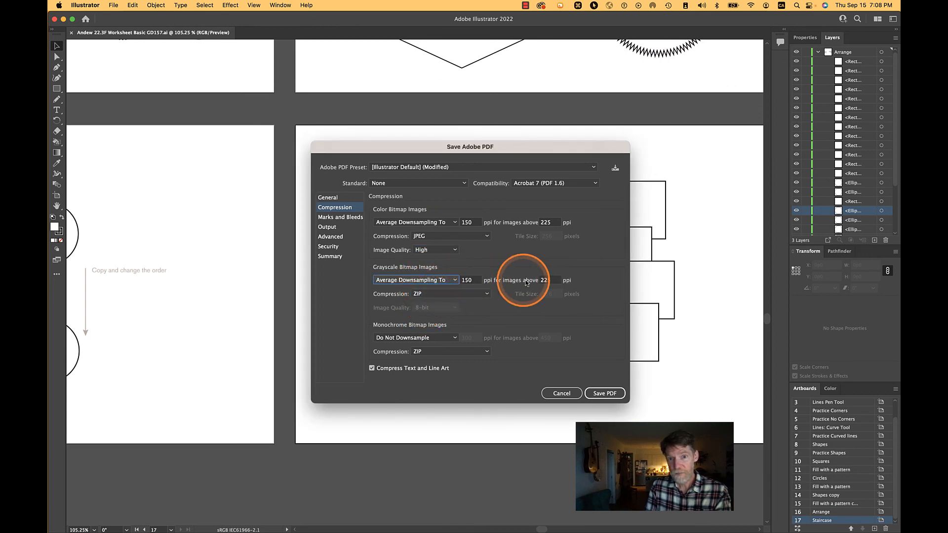
click(432, 294)
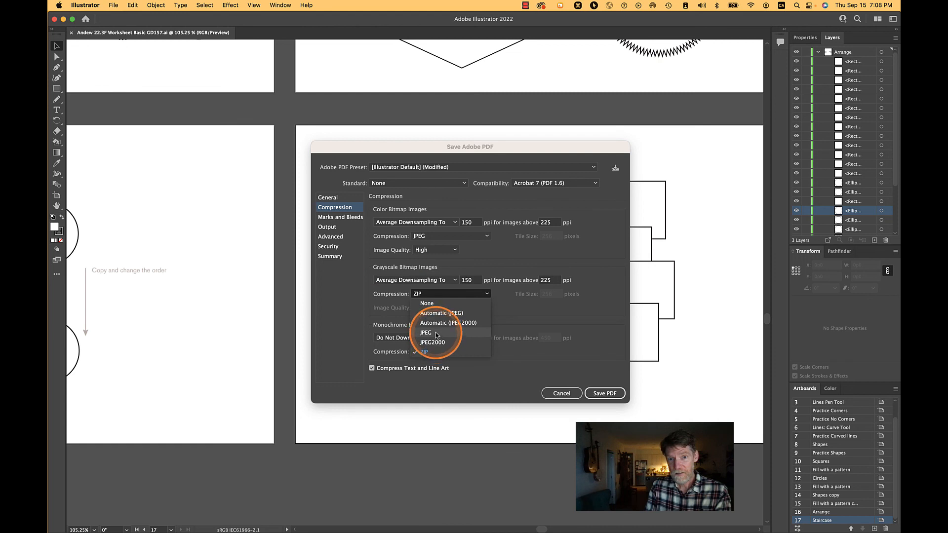
click(426, 332)
Step: Set monochrome bitmap images to Average Downsampling To 300 ppi for images above 450 ppi, keep ZIP compression, and save the PDF
click(424, 342)
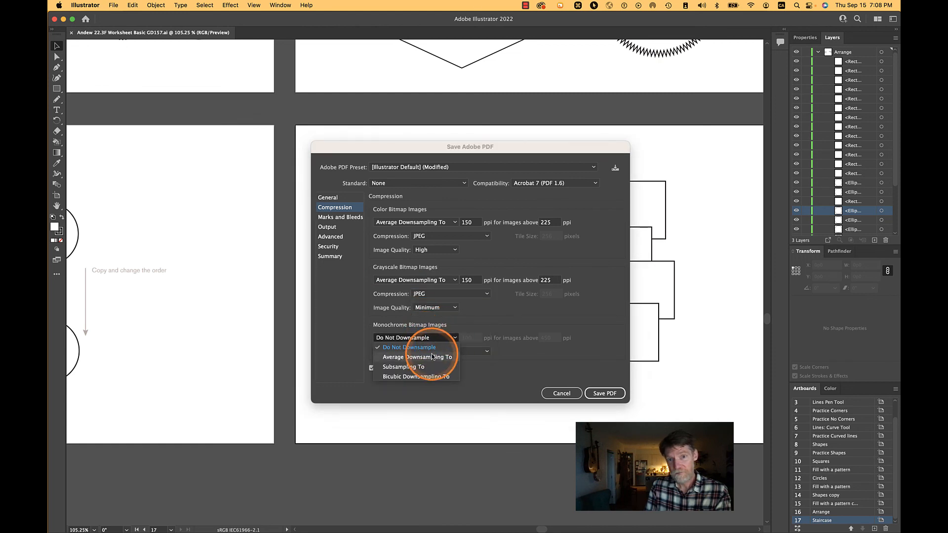
click(414, 358)
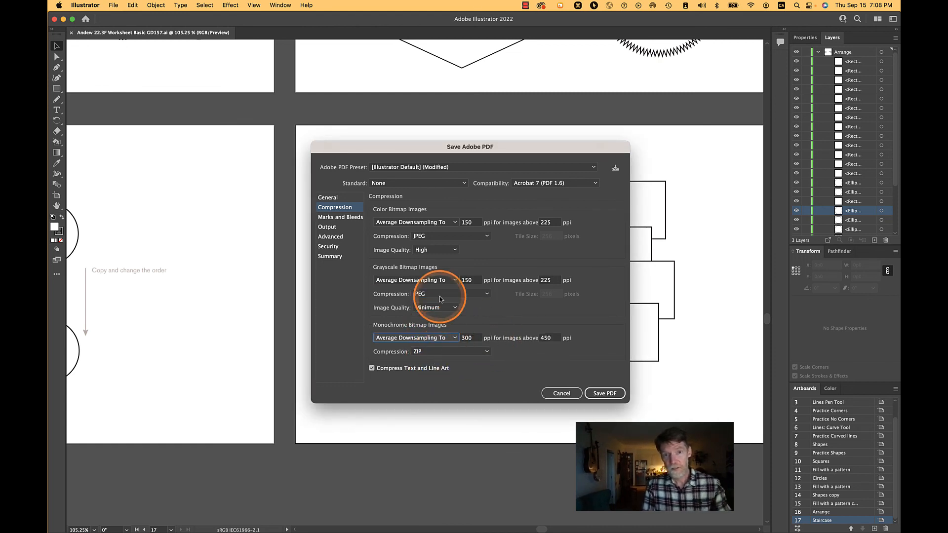
click(437, 353)
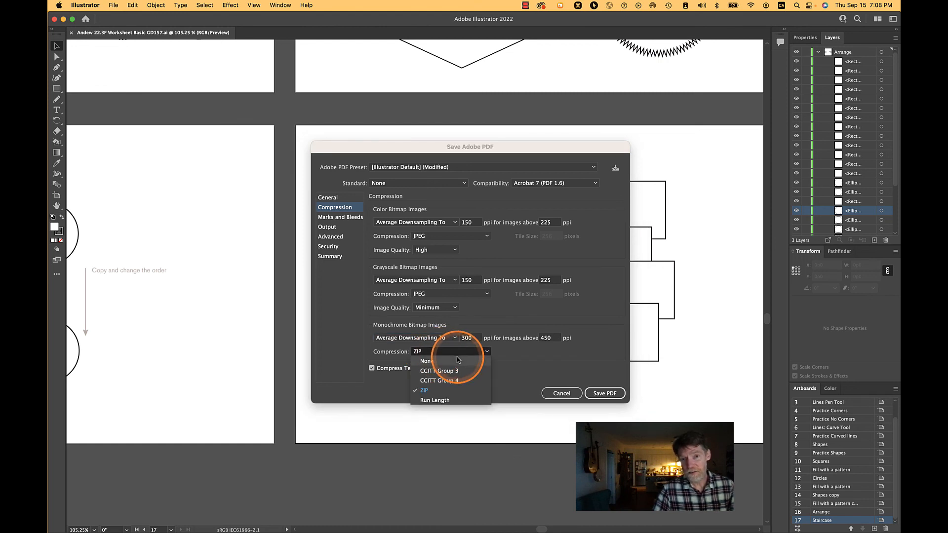
click(528, 380)
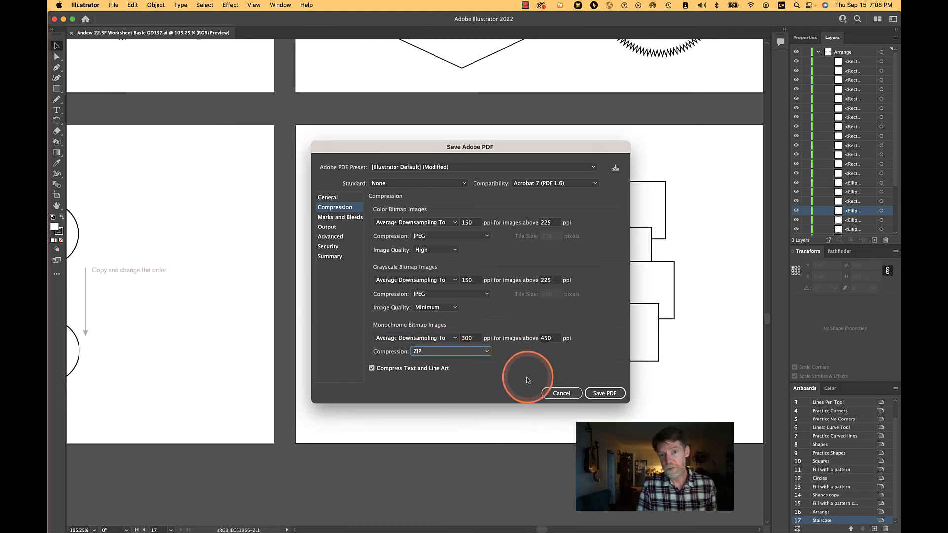
click(604, 394)
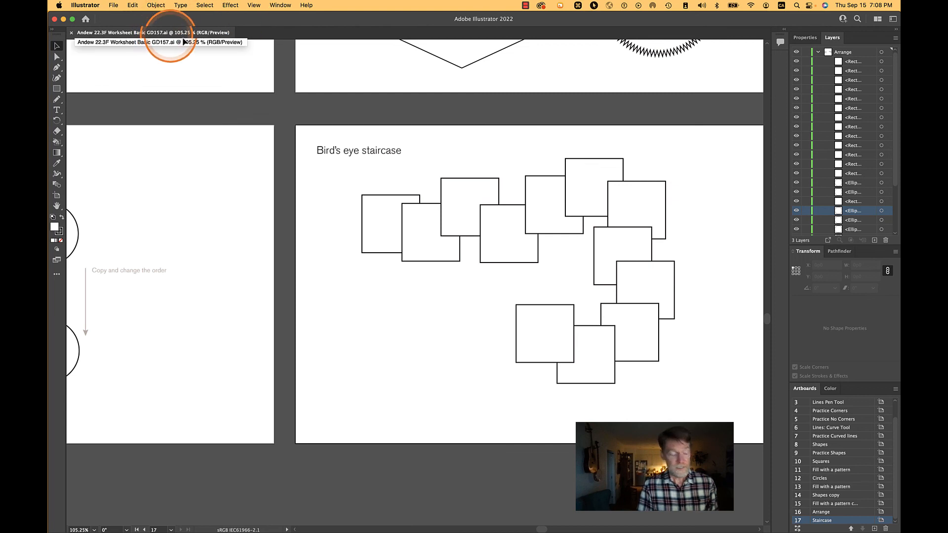
Step: Close the worksheet document, switch to Finder, and move its UFV Sudo window fully into view
key(super+w)
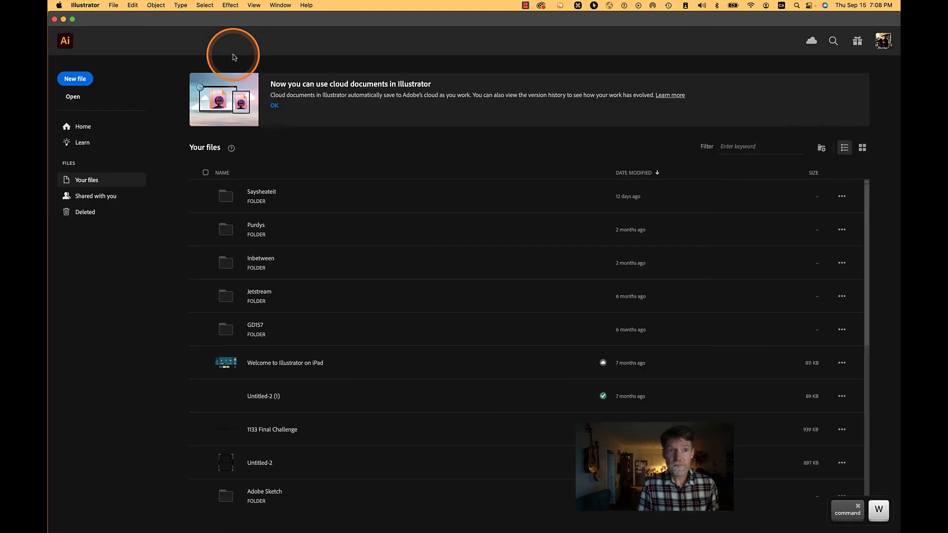
key(super+Tab)
key(super+Tab)
key(super+Tab)
key(super+Tab)
key(super+Tab)
key(super+Tab)
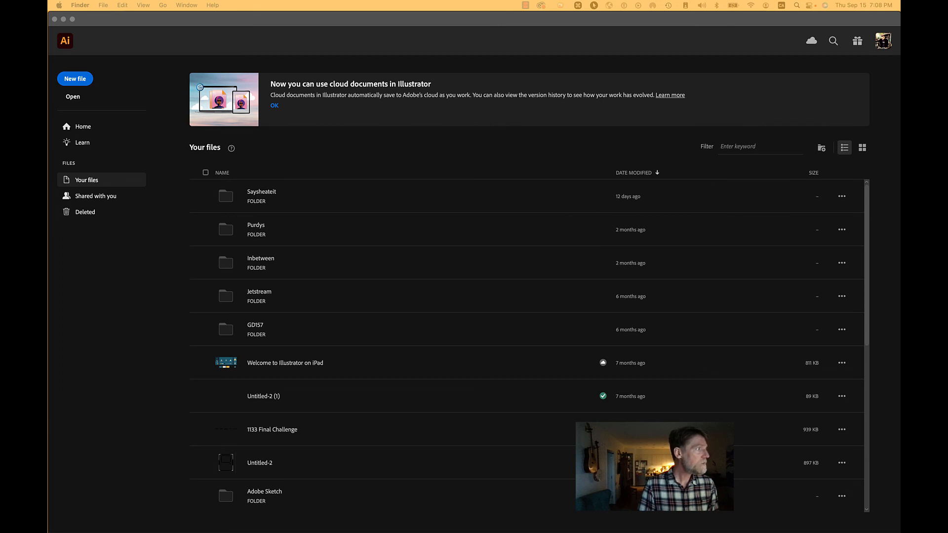
drag(48, 79, 246, 127)
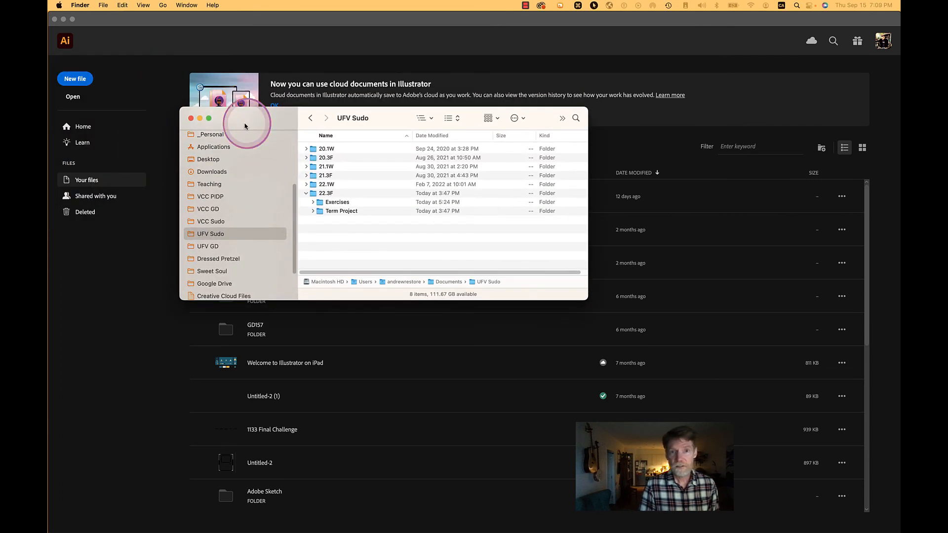
Step: Expand the Exercises folder in 22.3F and its 2 Workspace Drawing Transform subfolder, and examine the worksheet files, ending on YourName 22.1W Worksheet Basic GD157.ai
click(314, 203)
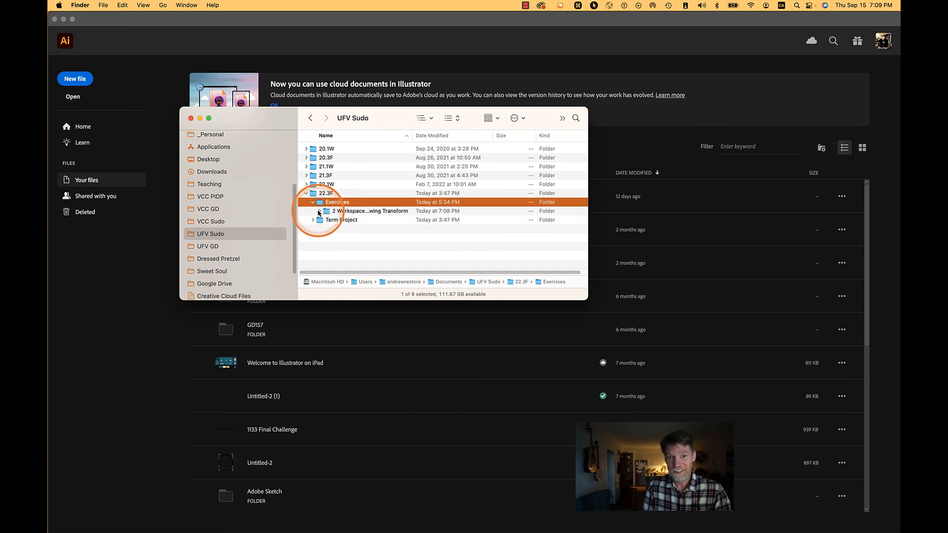
click(319, 212)
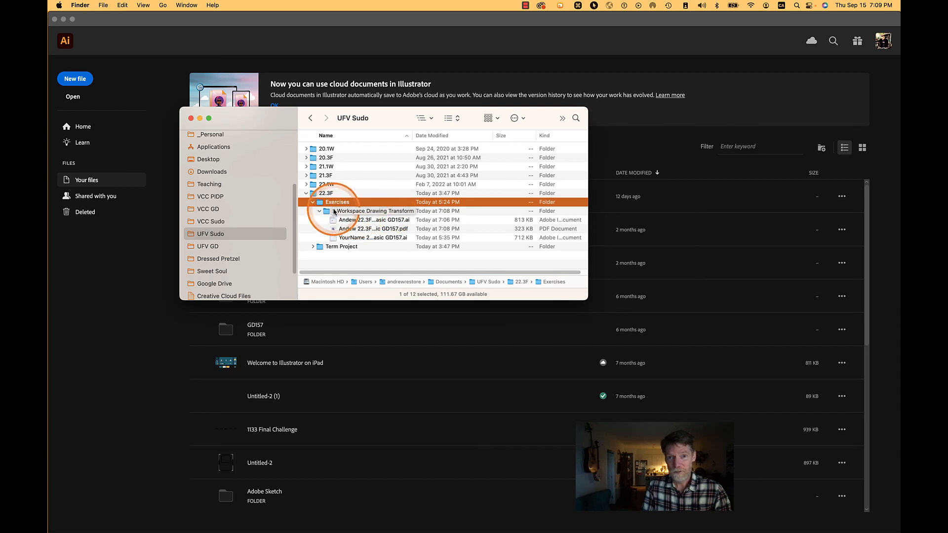
click(346, 220)
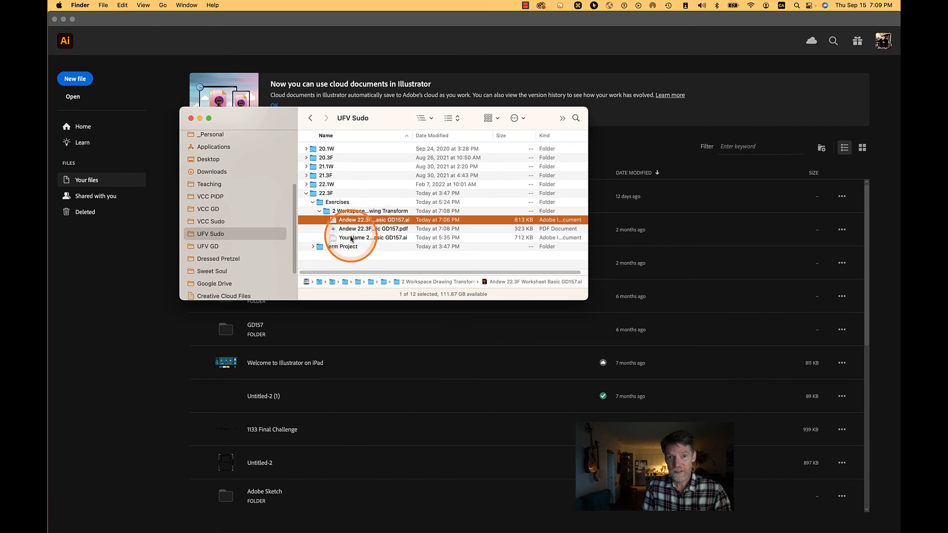
click(352, 238)
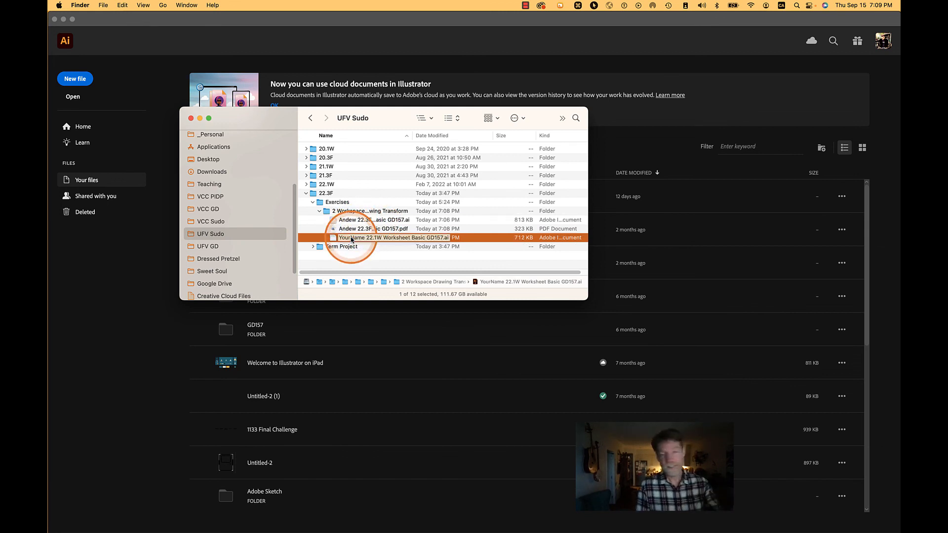